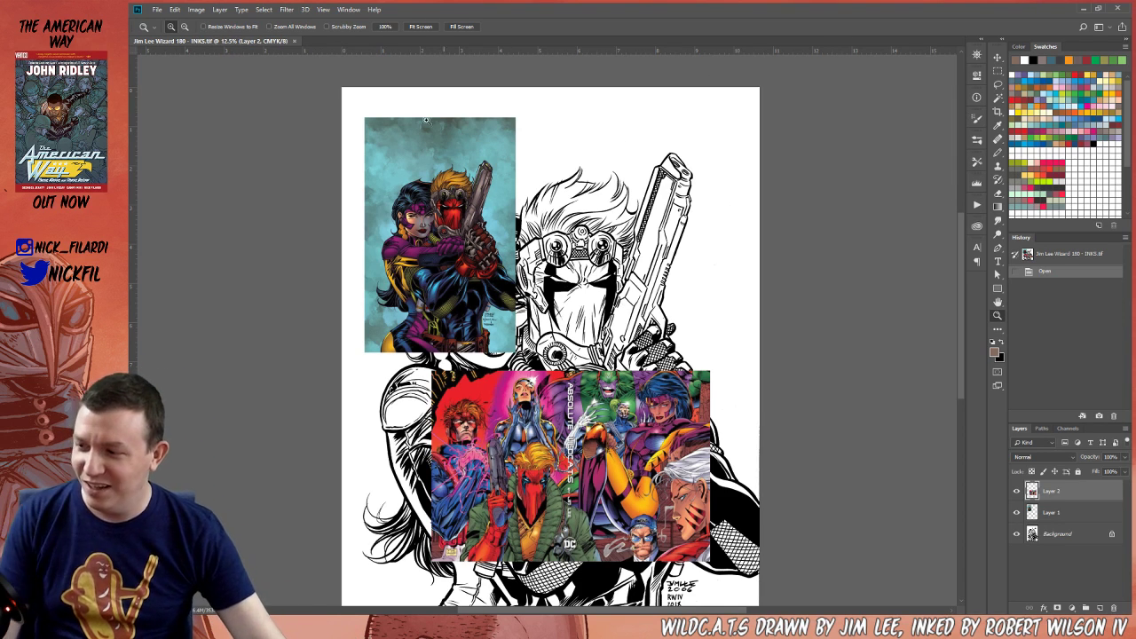
pyautogui.moveTo(543, 330); pyautogui.dragTo(501, 278)
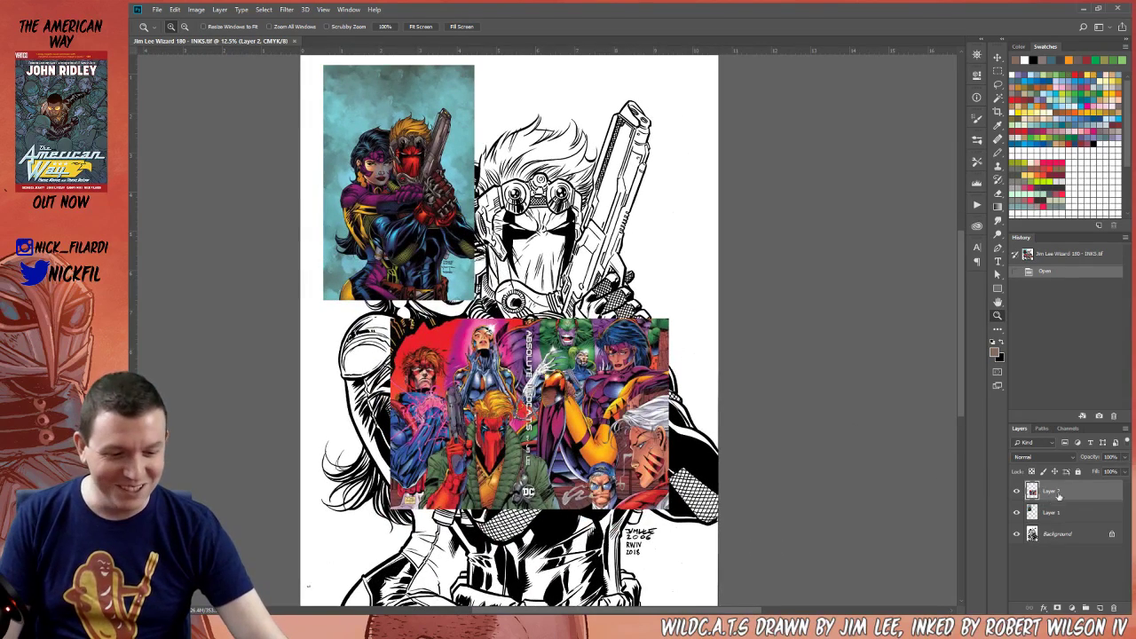
pyautogui.moveTo(1033, 495); pyautogui.dragTo(957, 195)
pyautogui.click(620, 231)
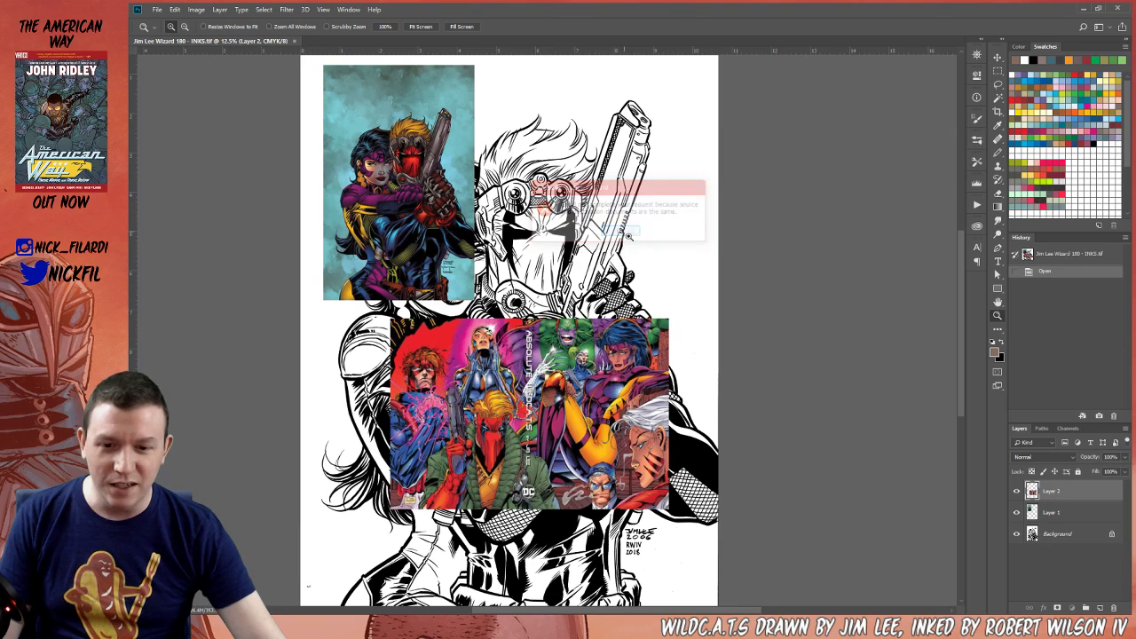
# Copy the group-cover reference from Layer 2 of the inks file and paste it into a new document
pyautogui.scroll(2, 817, 331)
pyautogui.hotkey('ctrl', 'a')
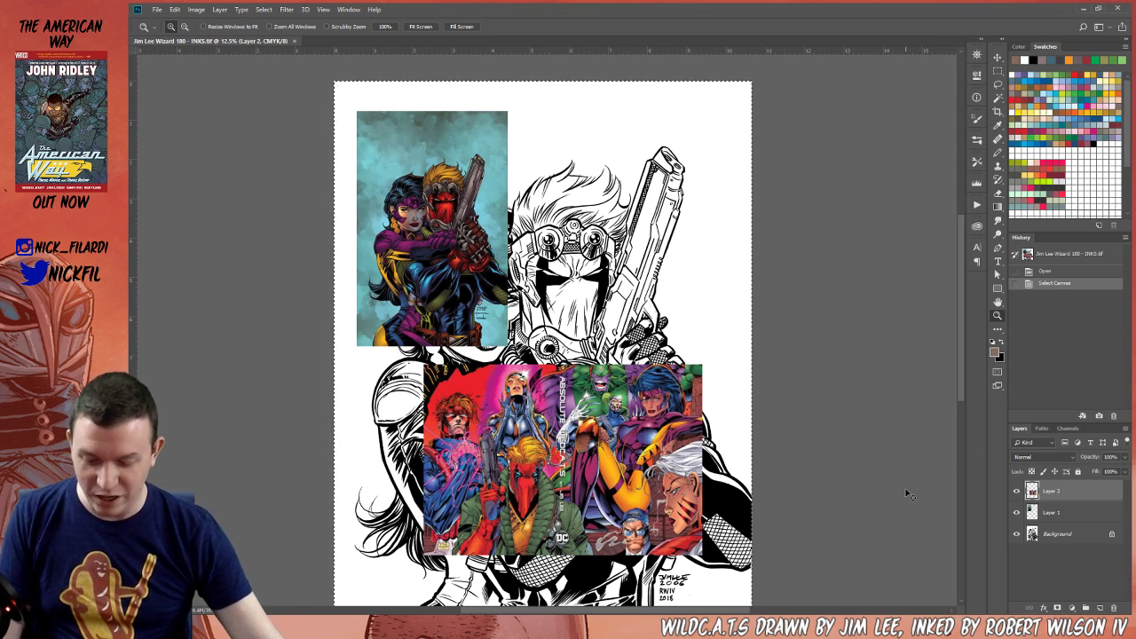
pyautogui.hotkey('ctrl', 'n')
pyautogui.press('Return')
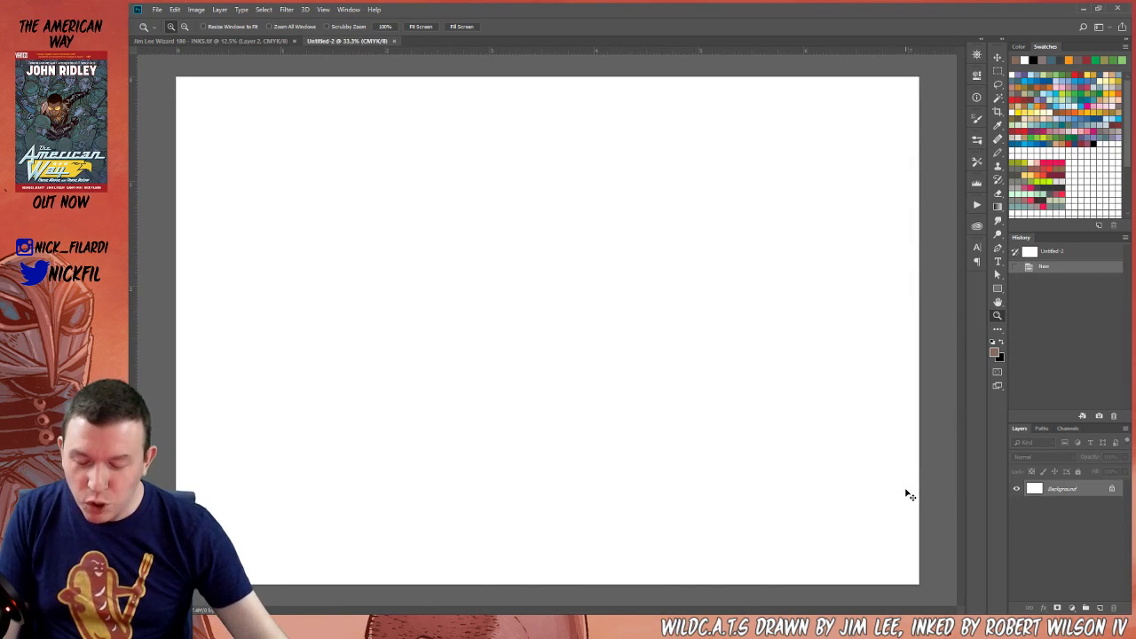
pyautogui.hotkey('ctrl', 'v')
# Delete the group-cover reference layer from the inks file and copy the remaining couple reference from Layer 1
pyautogui.click(222, 44)
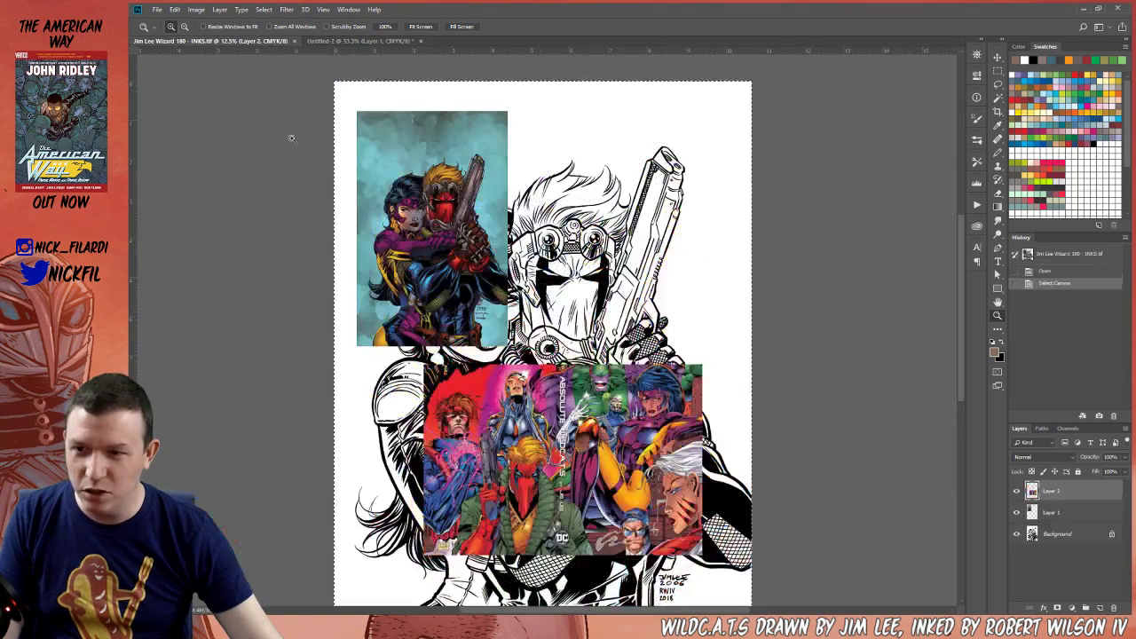
pyautogui.moveTo(1053, 492); pyautogui.dragTo(1114, 607)
pyautogui.hotkey('ctrl', 'a')
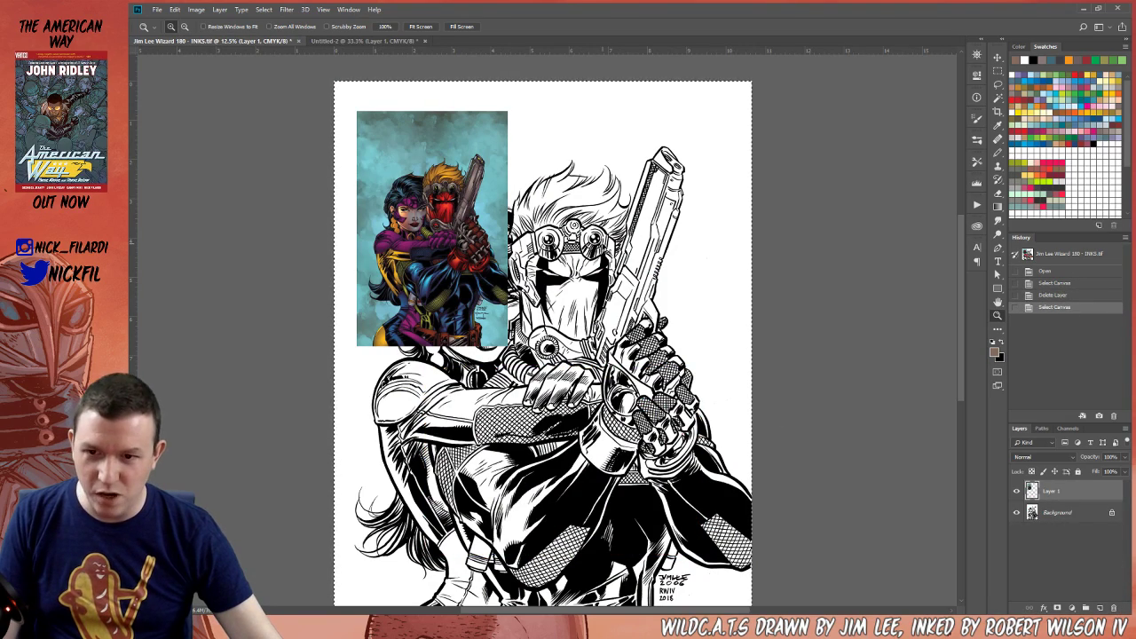
# Extend the new reference document's canvas downward by setting its height to 8
pyautogui.click(352, 41)
pyautogui.hotkey('ctrl', '-')
pyautogui.hotkey('ctrl', '-')
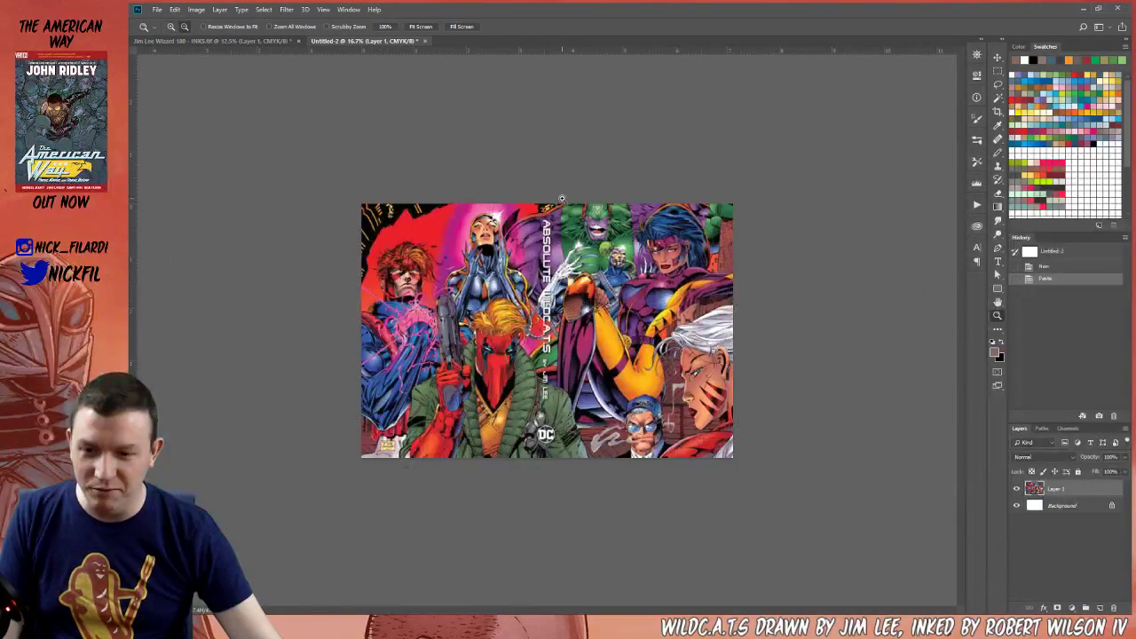
pyautogui.click(213, 9)
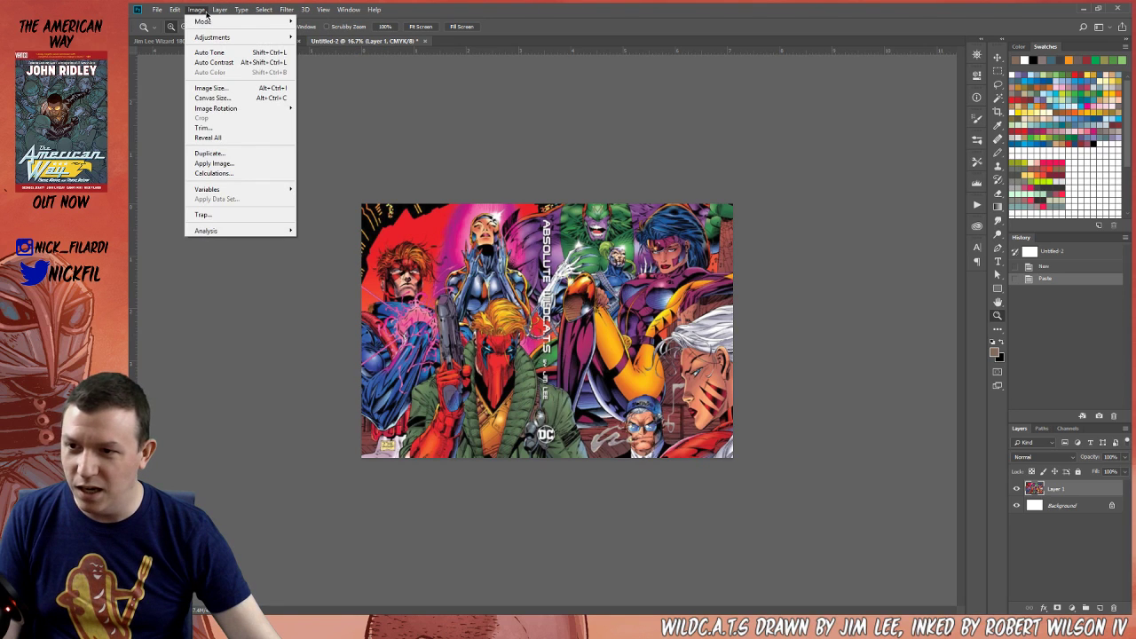
pyautogui.click(216, 98)
pyautogui.click(619, 251)
pyautogui.moveTo(621, 220); pyautogui.dragTo(526, 221)
pyautogui.write('8')
pyautogui.press('Return')
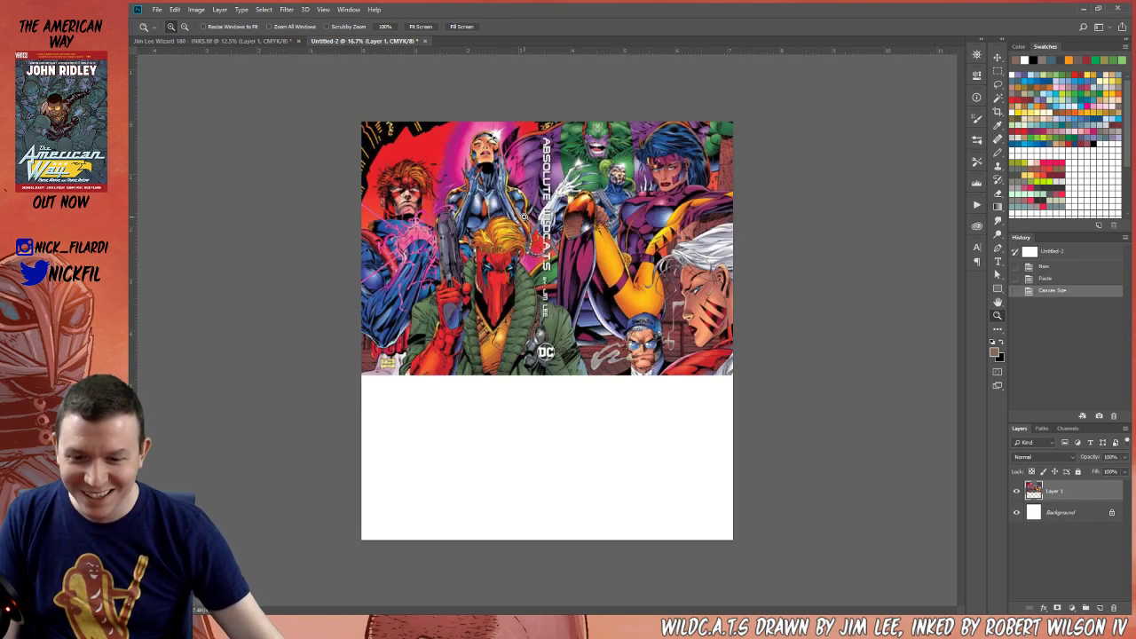
# Paste the couple reference over the lower part of the extended canvas and delete its layer from the inks file
pyautogui.hotkey('ctrl', 'v')
pyautogui.press('v')
pyautogui.moveTo(603, 312); pyautogui.dragTo(548, 355)
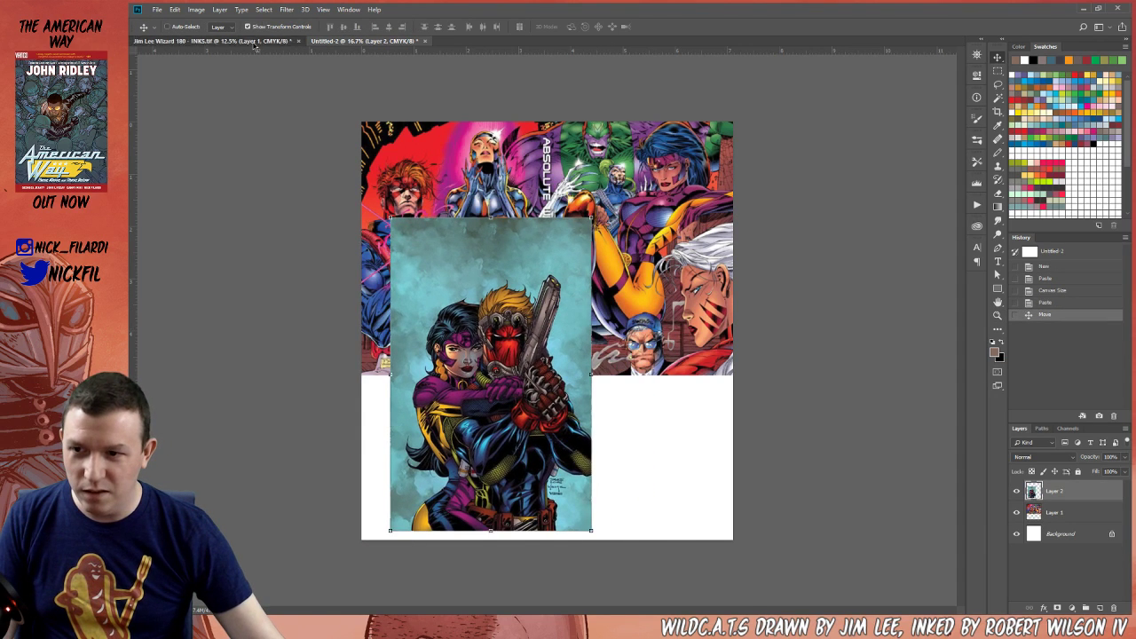
pyautogui.click(257, 42)
pyautogui.moveTo(1054, 496); pyautogui.dragTo(1113, 609)
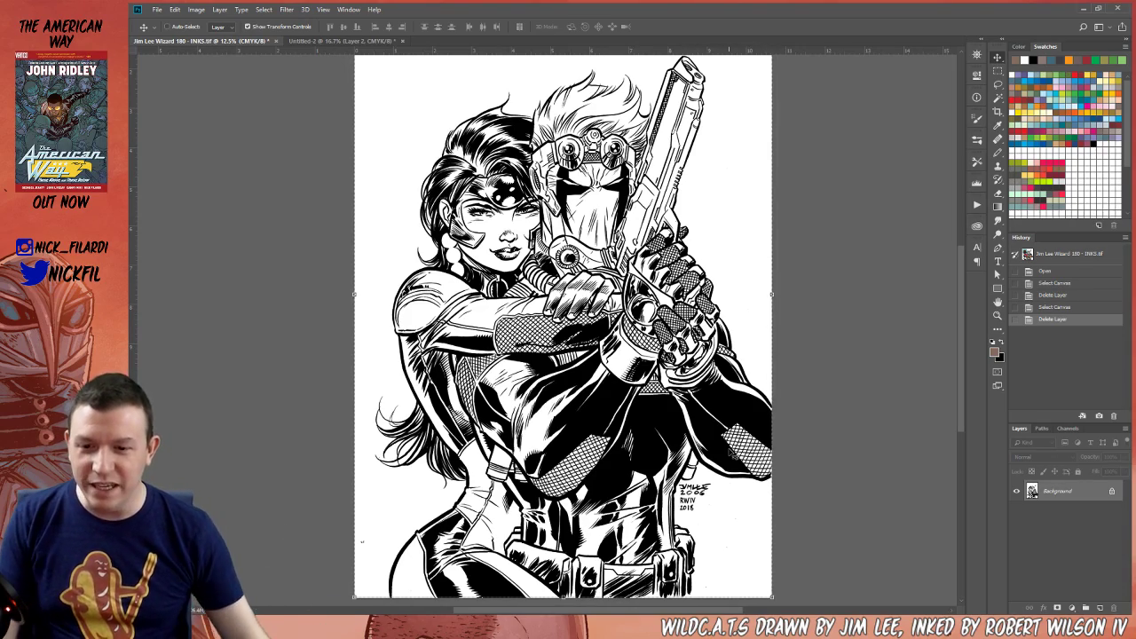
# Examine the inked line art of both figures in the inks file from head to belt
pyautogui.press('z')
pyautogui.click(555, 246)
pyautogui.moveTo(615, 335); pyautogui.dragTo(705, 453)
pyautogui.moveTo(709, 510); pyautogui.dragTo(646, 81)
pyautogui.keyDown('alt'); pyautogui.click(627, 242); pyautogui.keyUp('alt')
pyautogui.moveTo(658, 269); pyautogui.dragTo(649, 503)
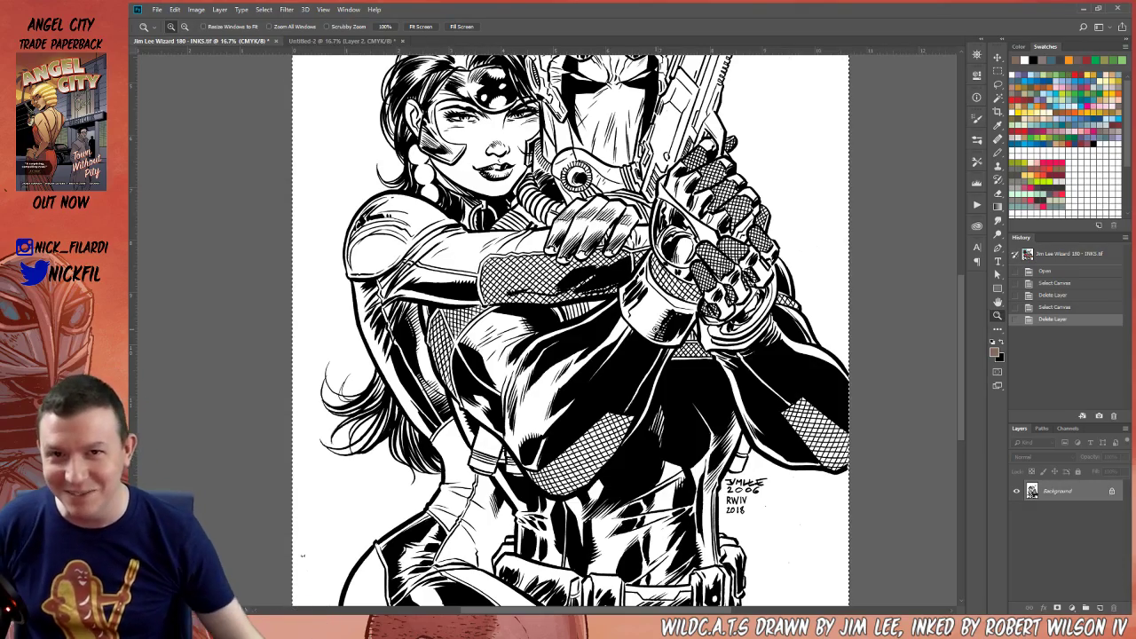
pyautogui.moveTo(598, 144); pyautogui.dragTo(561, 279)
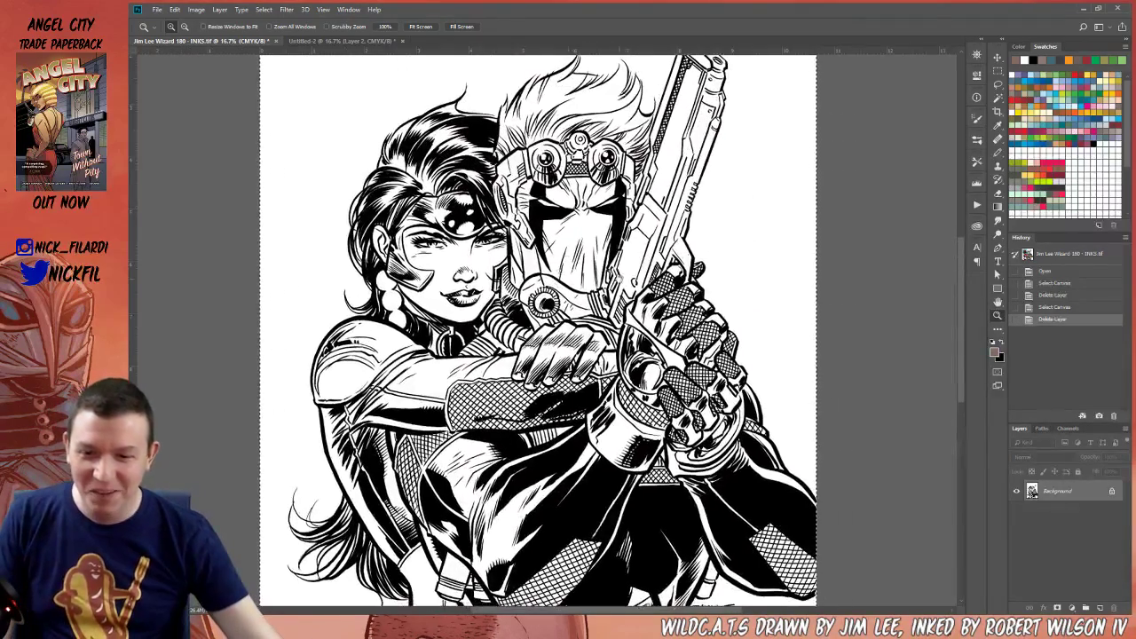
pyautogui.moveTo(581, 442); pyautogui.dragTo(618, 361)
pyautogui.keyDown('alt'); pyautogui.click(591, 309); pyautogui.keyUp('alt')
pyautogui.moveTo(635, 300); pyautogui.dragTo(627, 327)
# Study the couple reference in the reference document, then hide its layer to study the group cover underneath
pyautogui.click(333, 43)
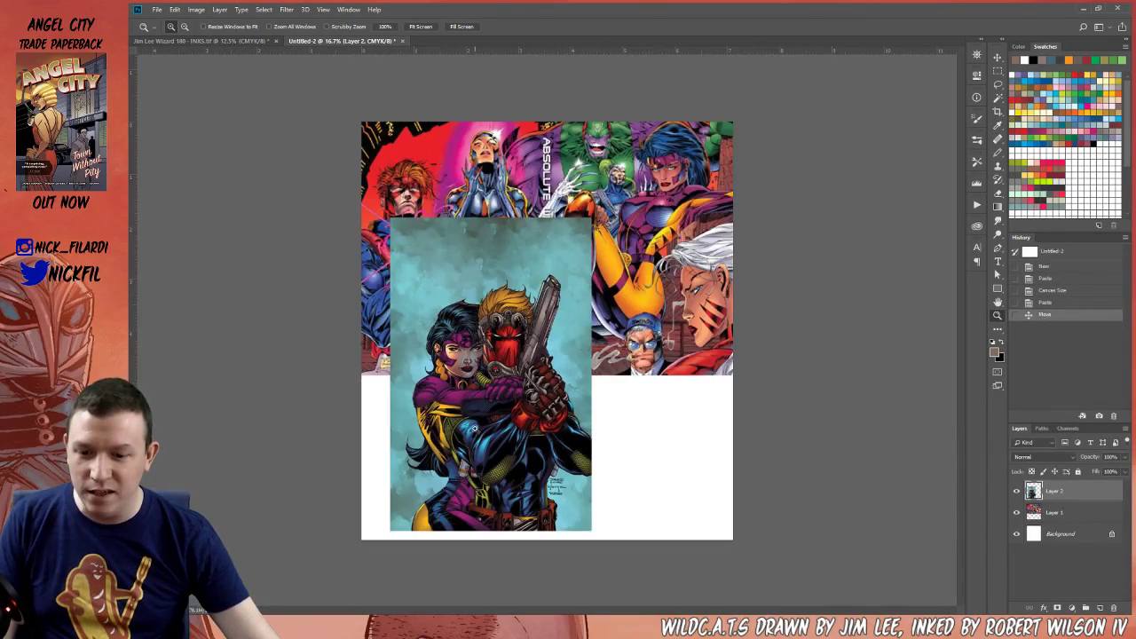
pyautogui.hotkey('ctrl', '+')
pyautogui.hotkey('ctrl', '+')
pyautogui.moveTo(513, 453); pyautogui.dragTo(600, 381)
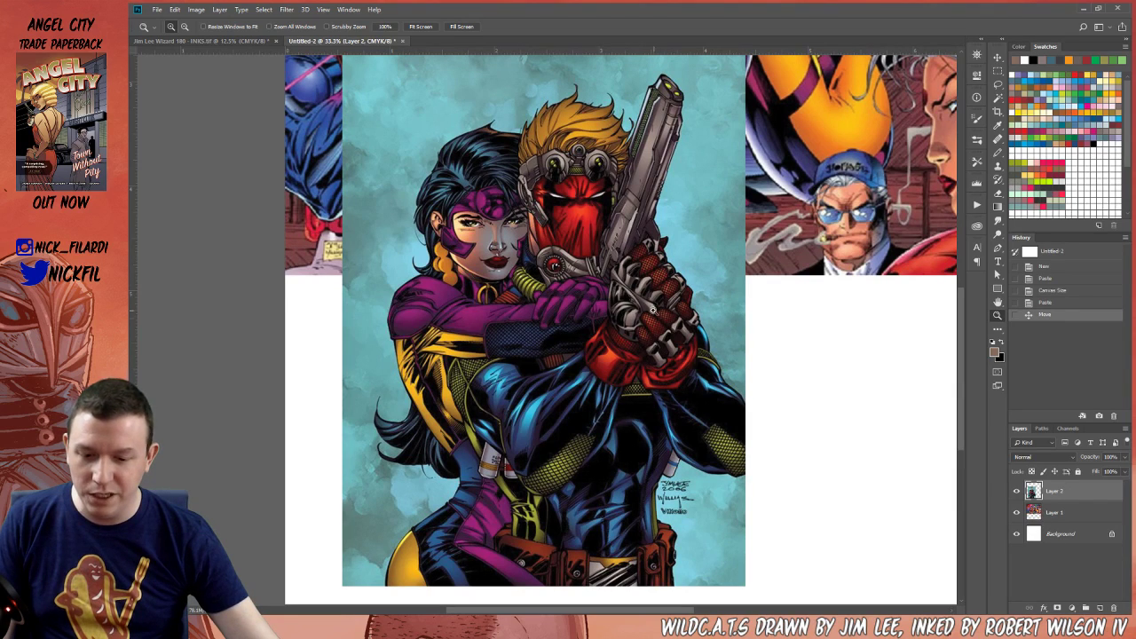
pyautogui.moveTo(640, 322); pyautogui.dragTo(648, 376)
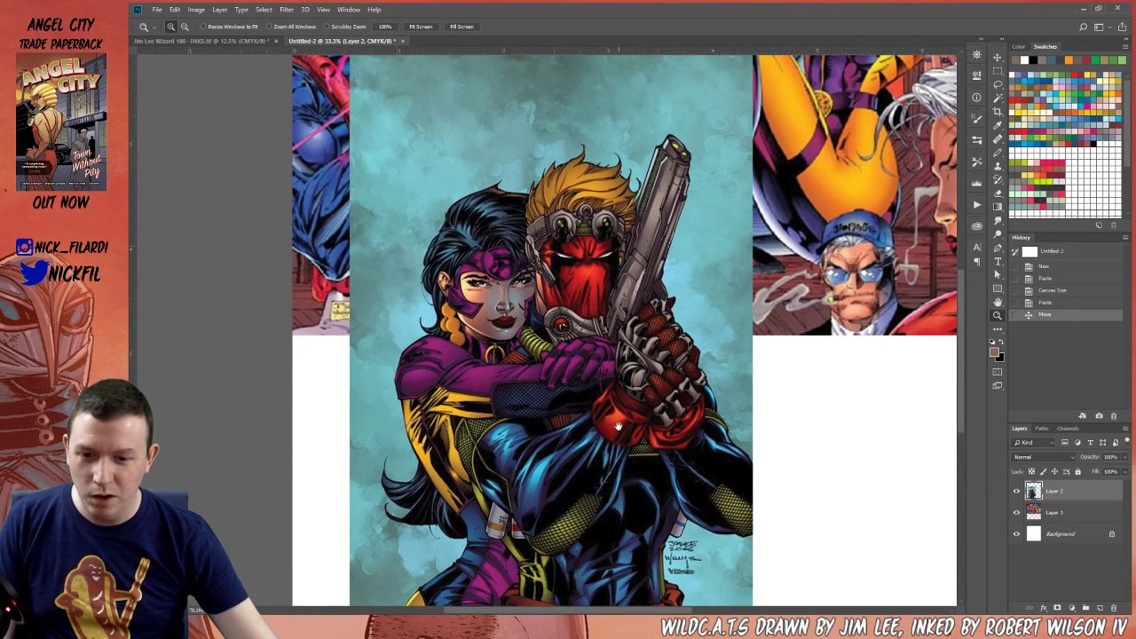
pyautogui.moveTo(619, 426); pyautogui.dragTo(590, 337)
pyautogui.moveTo(684, 315); pyautogui.dragTo(636, 388)
pyautogui.keyDown('alt'); pyautogui.click(549, 325); pyautogui.keyUp('alt')
pyautogui.moveTo(549, 296); pyautogui.dragTo(556, 320)
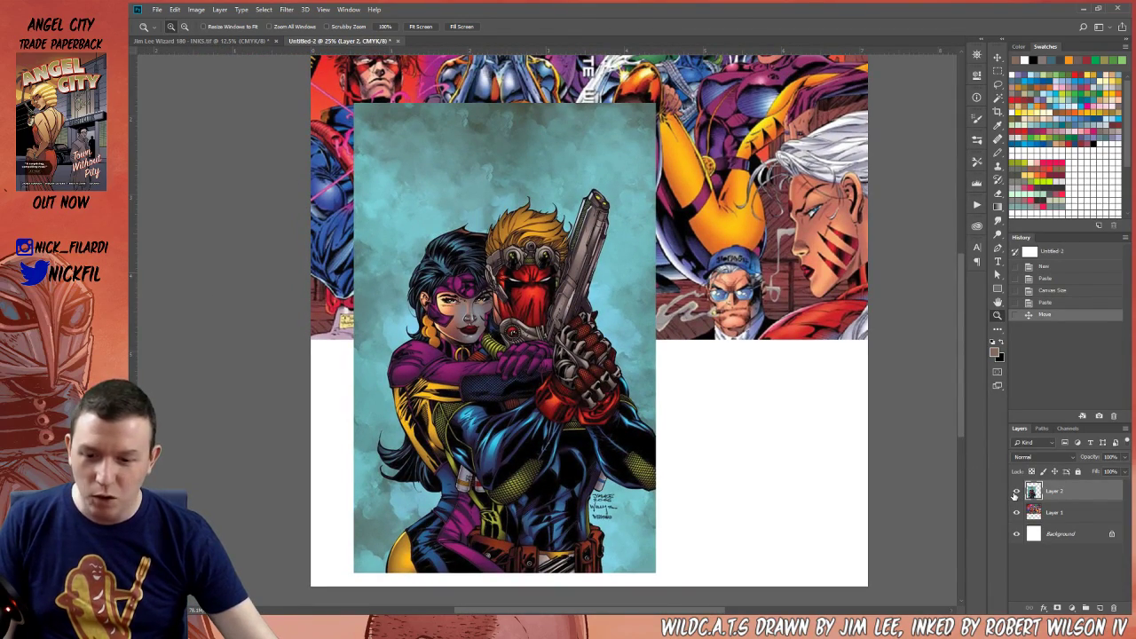
pyautogui.click(1016, 492)
pyautogui.moveTo(668, 454); pyautogui.dragTo(653, 520)
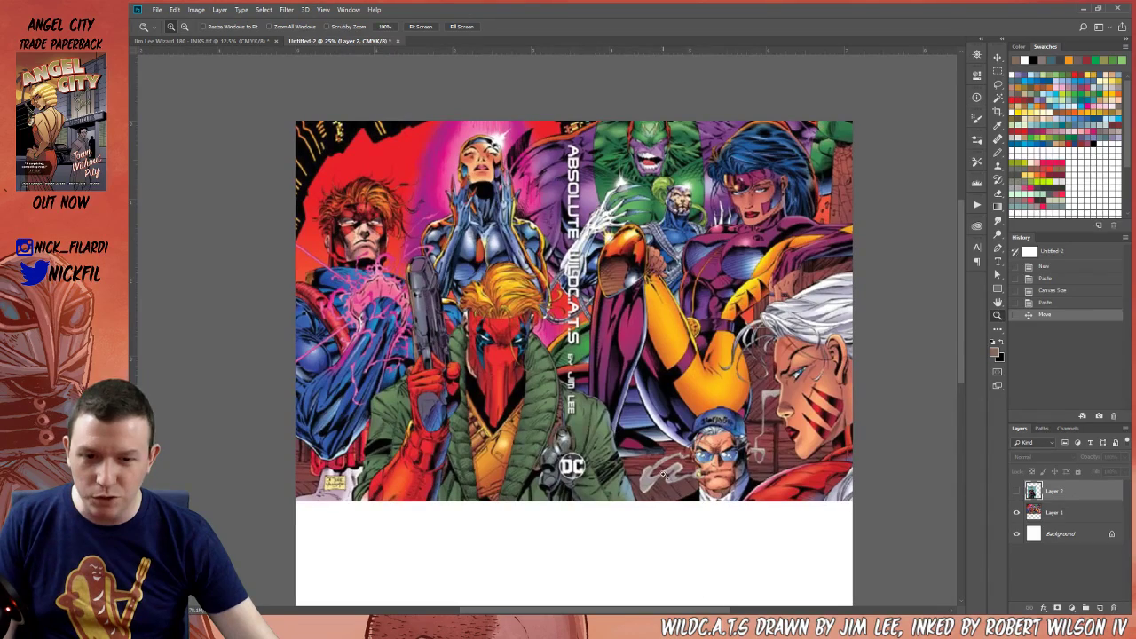
# Return to the inks file and clear the canvas selection
pyautogui.click(209, 41)
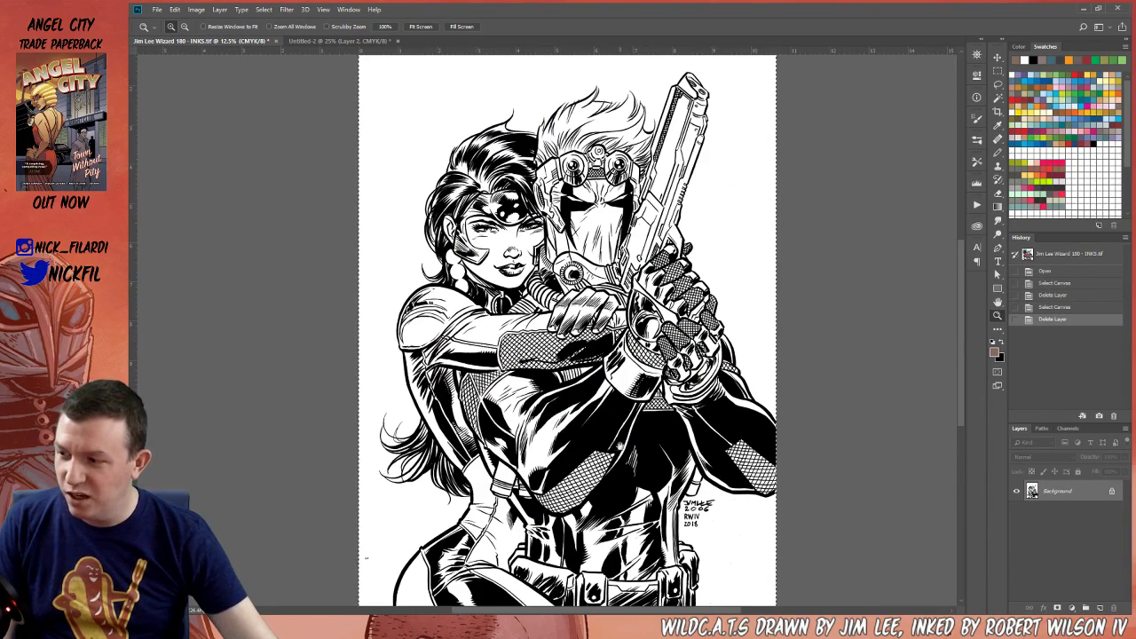
pyautogui.moveTo(620, 445); pyautogui.dragTo(609, 355)
pyautogui.moveTo(731, 281); pyautogui.dragTo(739, 359)
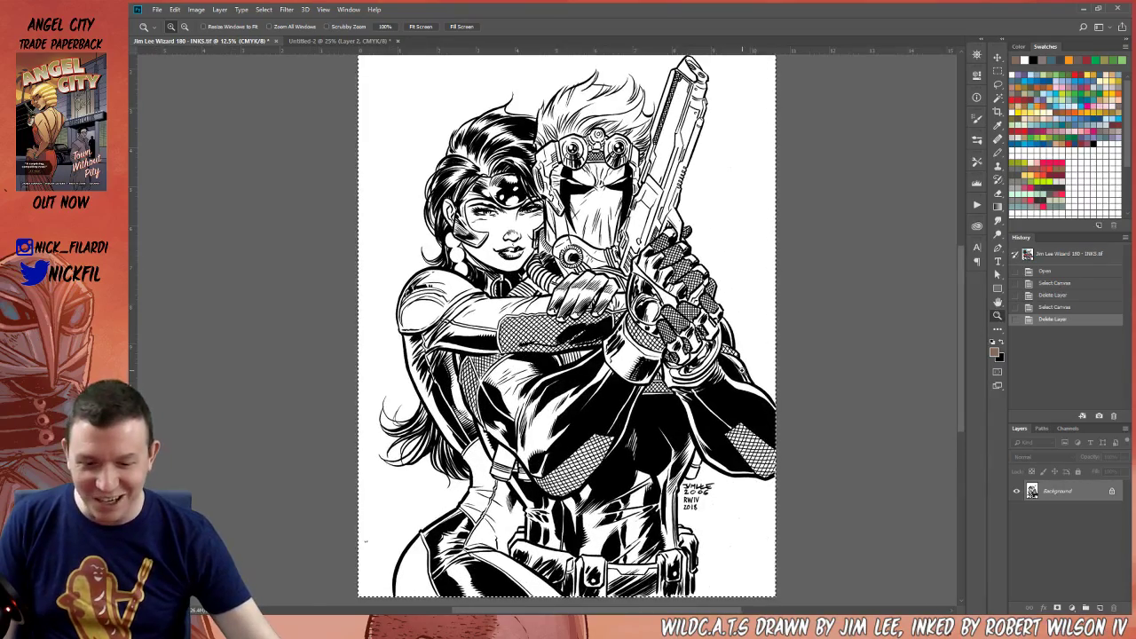
pyautogui.hotkey('ctrl', 'd')
# Paint out stray specks in the blank background around and below the signature using a large white pencil at 100% opacity
pyautogui.moveTo(689, 466); pyautogui.dragTo(716, 298)
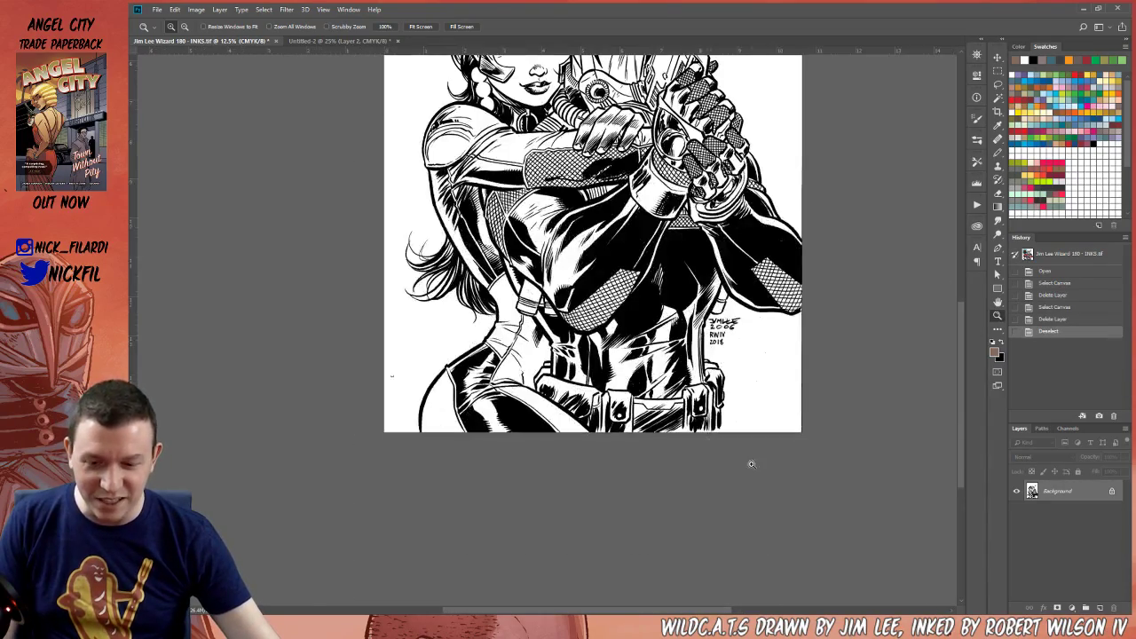
pyautogui.click(671, 434)
pyautogui.click(672, 434)
pyautogui.moveTo(790, 467); pyautogui.dragTo(700, 492)
pyautogui.press('b')
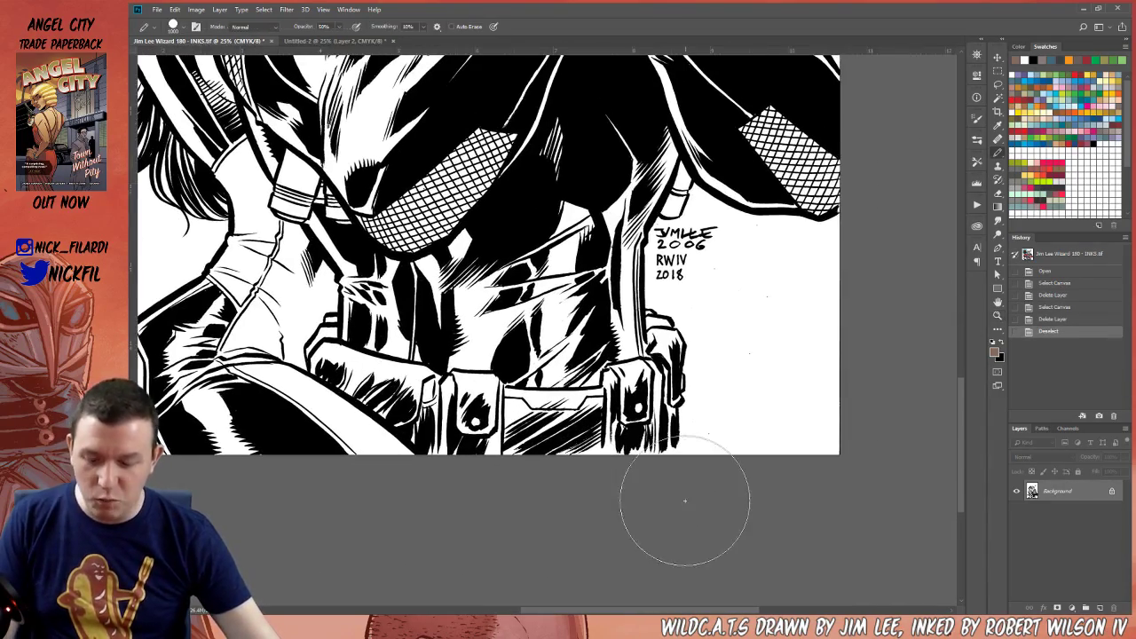
pyautogui.keyDown('alt'); pyautogui.click(785, 364); pyautogui.keyUp('alt')
pyautogui.click(781, 320)
pyautogui.moveTo(781, 319)
pyautogui.mouseDown()
pyautogui.moveTo(766, 286)
pyautogui.moveTo(769, 302)
pyautogui.mouseUp()
pyautogui.moveTo(759, 404); pyautogui.dragTo(775, 410)
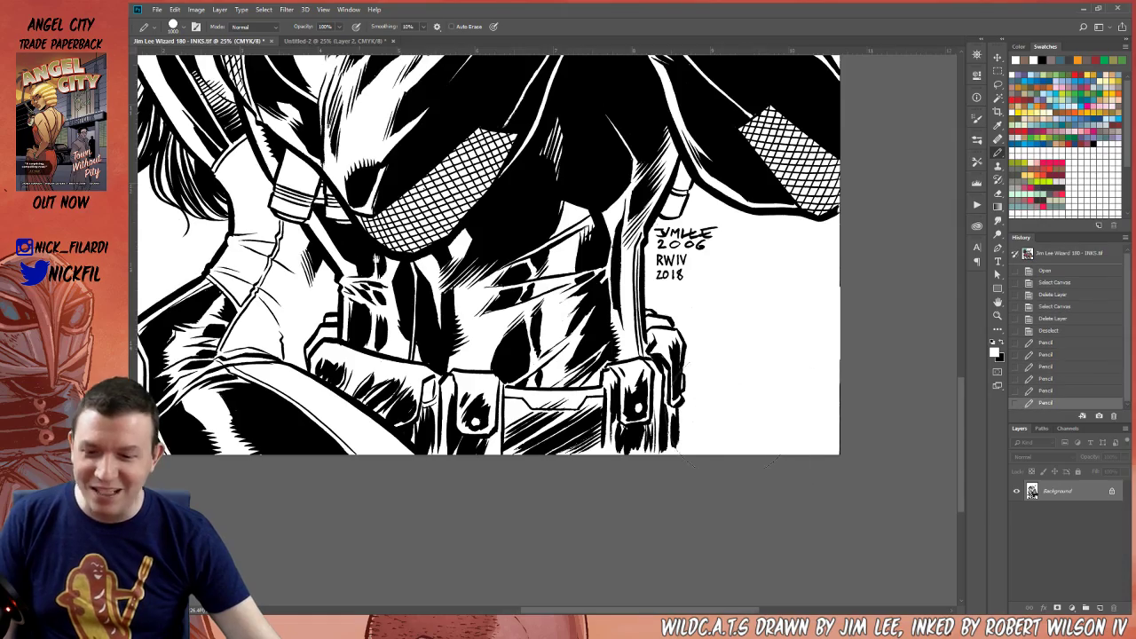
# Paint out stray marks in the blank background beside the woman's hair and hip with the white pencil
pyautogui.moveTo(268, 264); pyautogui.dragTo(746, 413)
pyautogui.moveTo(464, 485); pyautogui.dragTo(469, 476)
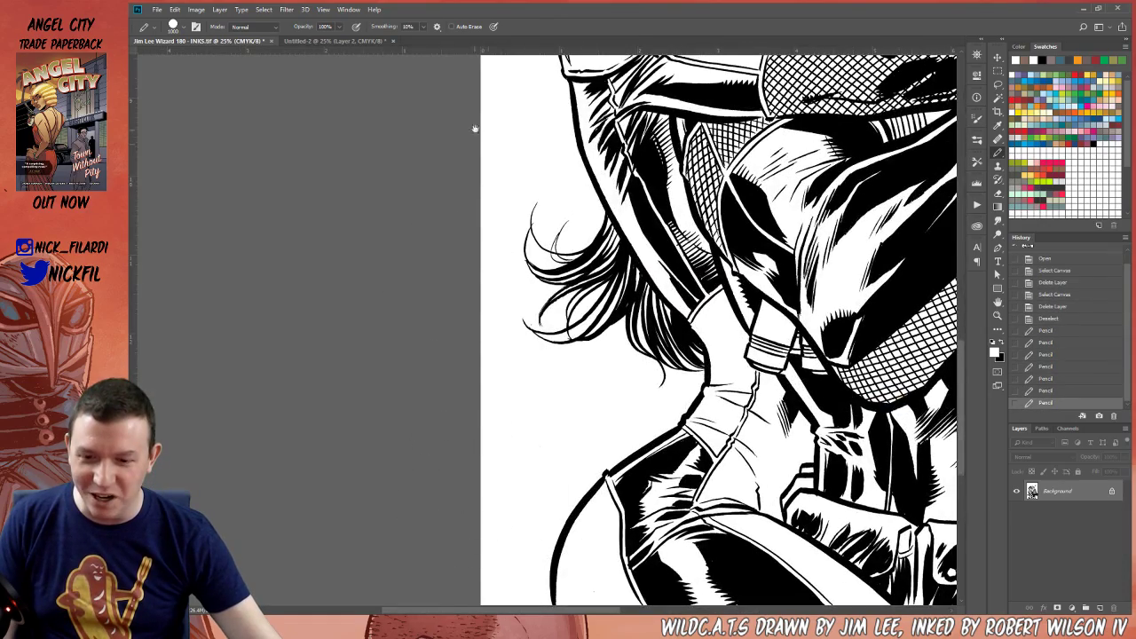
pyautogui.moveTo(471, 140); pyautogui.dragTo(385, 418)
pyautogui.moveTo(553, 214); pyautogui.dragTo(508, 534)
pyautogui.moveTo(667, 339); pyautogui.dragTo(439, 455)
pyautogui.moveTo(803, 586)
pyautogui.mouseDown()
pyautogui.moveTo(706, 441)
pyautogui.moveTo(760, 251)
pyautogui.moveTo(732, 366)
pyautogui.moveTo(776, 357)
pyautogui.moveTo(792, 89)
pyautogui.mouseUp()
pyautogui.click(804, 256)
pyautogui.moveTo(662, 590); pyautogui.dragTo(727, 369)
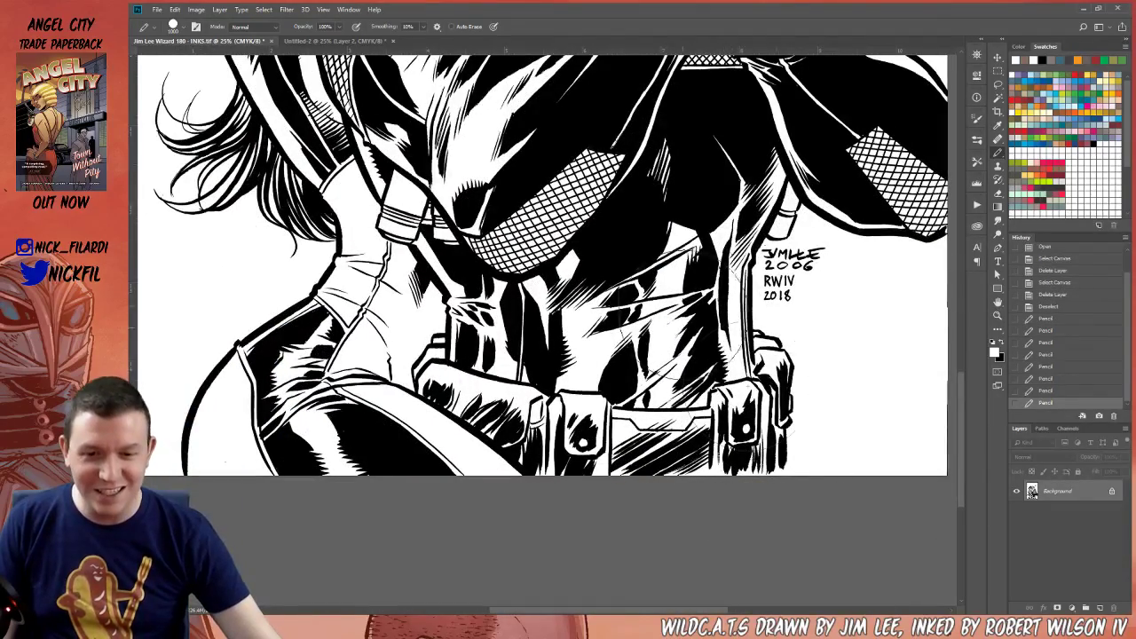
# Examine the edges of the inked lines at high magnification, then view the whole figures again
pyautogui.press('z')
pyautogui.keyDown('alt'); pyautogui.click(602, 277); pyautogui.keyUp('alt')
pyautogui.scroll(5, 601, 276)
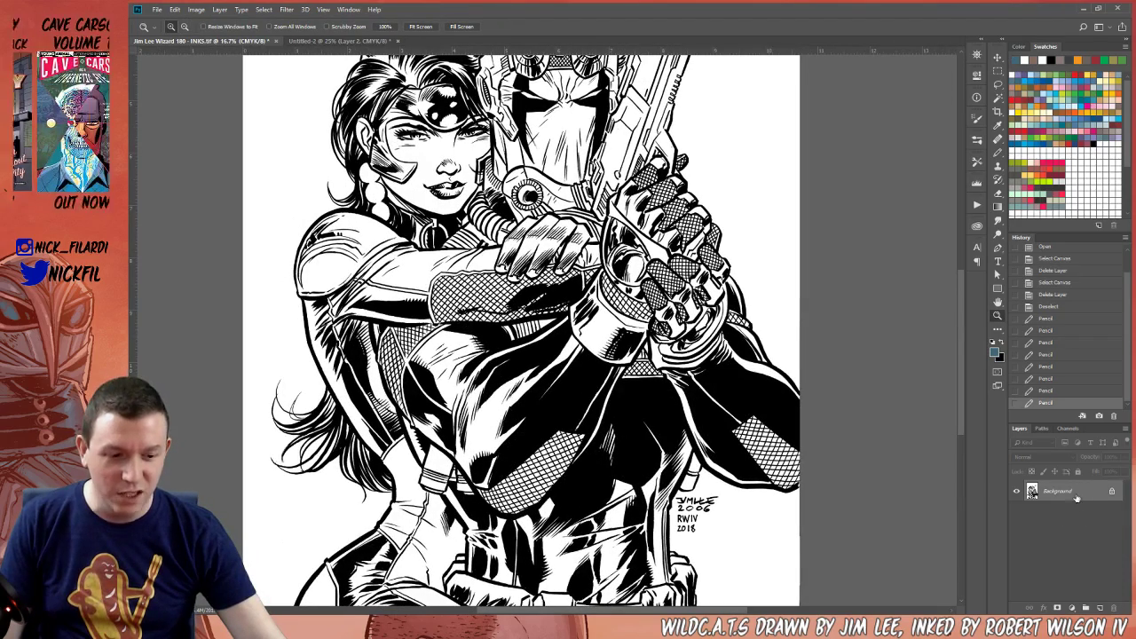
pyautogui.rightClick(1047, 500)
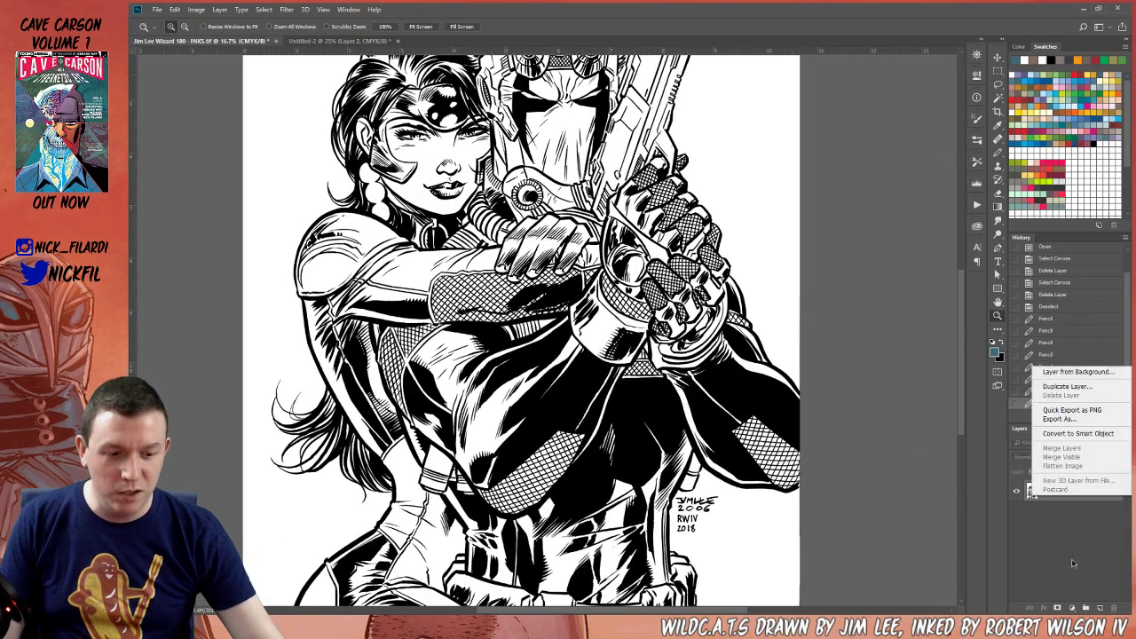
pyautogui.click(682, 366)
pyautogui.moveTo(657, 330); pyautogui.dragTo(690, 369)
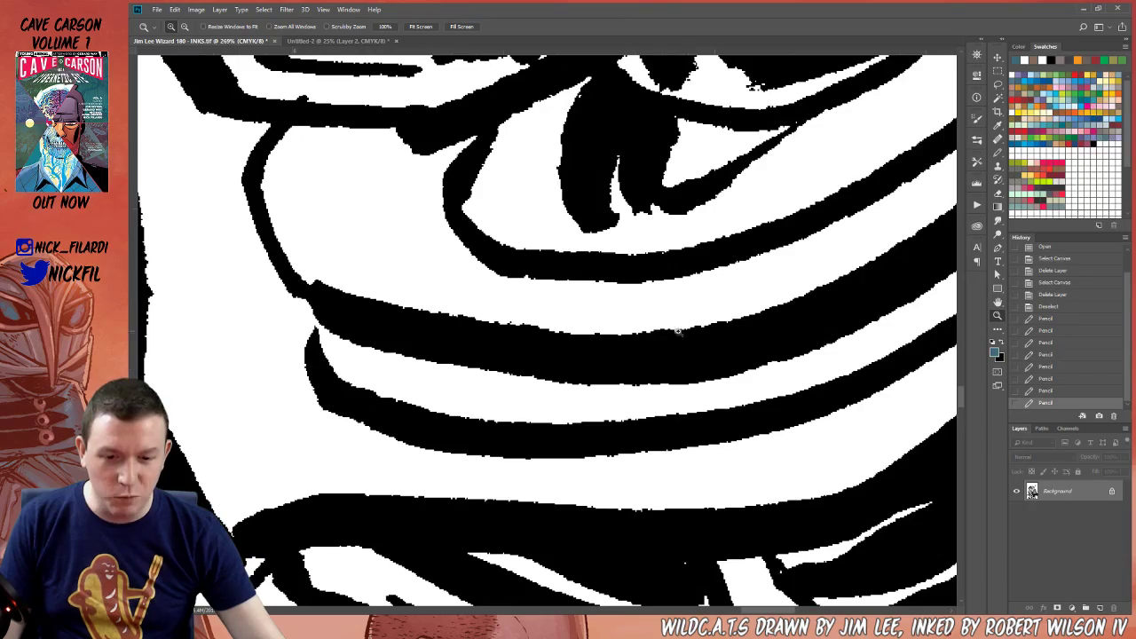
pyautogui.keyDown('alt'); pyautogui.click(692, 328); pyautogui.keyUp('alt')
pyautogui.keyDown('alt'); pyautogui.click(692, 327); pyautogui.keyUp('alt')
pyautogui.keyDown('alt'); pyautogui.click(691, 328); pyautogui.keyUp('alt')
pyautogui.keyDown('alt'); pyautogui.click(692, 328); pyautogui.keyUp('alt')
pyautogui.keyDown('alt'); pyautogui.click(691, 328); pyautogui.keyUp('alt')
pyautogui.keyDown('alt'); pyautogui.click(691, 327); pyautogui.keyUp('alt')
pyautogui.keyDown('alt'); pyautogui.click(692, 328); pyautogui.keyUp('alt')
pyautogui.keyDown('alt'); pyautogui.click(692, 328); pyautogui.keyUp('alt')
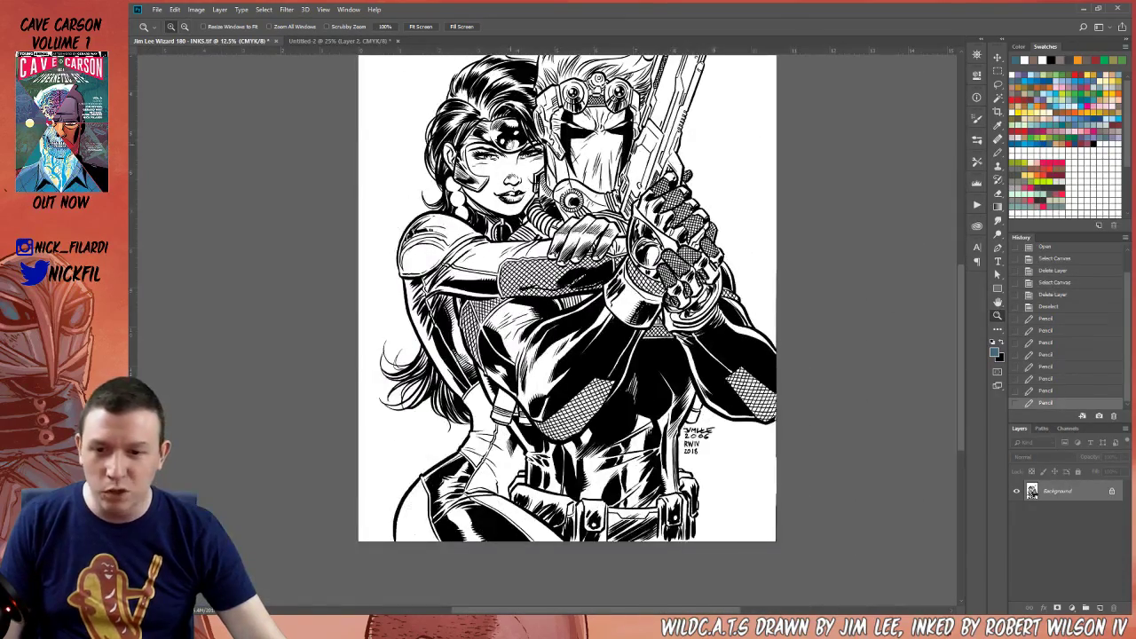
# Check the inks file's current color mode and the available mode options
pyautogui.click(197, 9)
pyautogui.moveTo(213, 23)
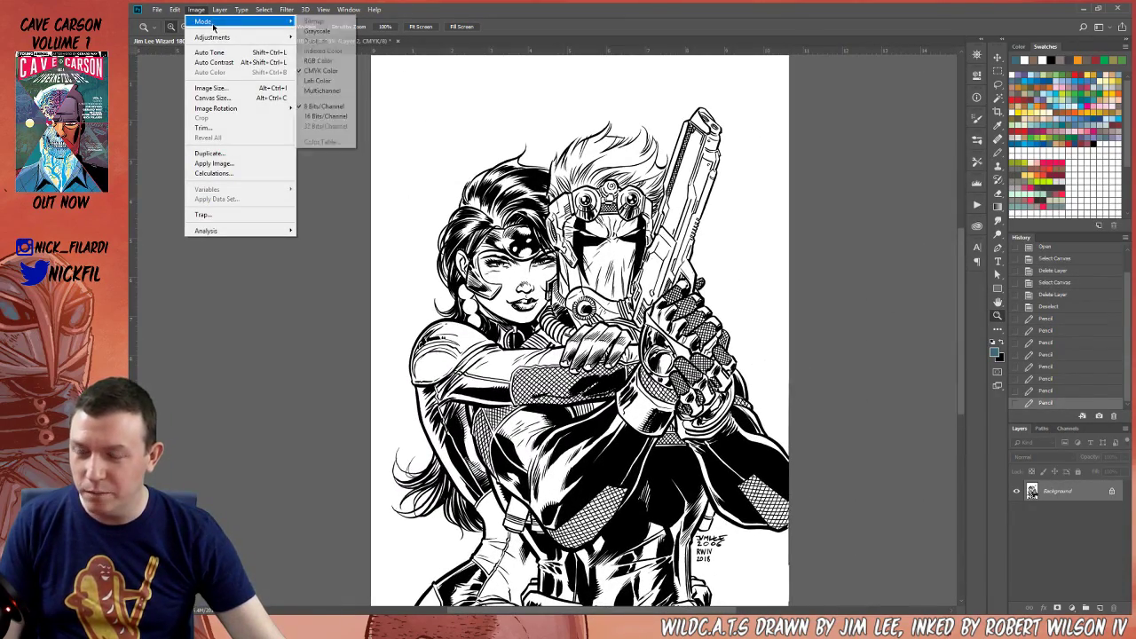
pyautogui.click(729, 265)
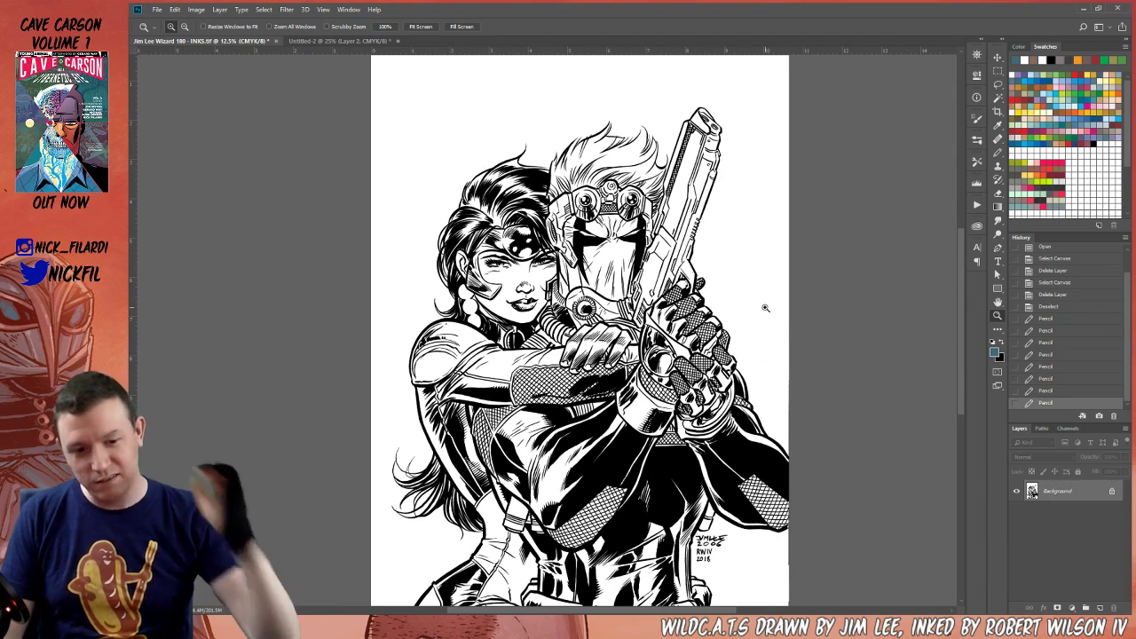
pyautogui.click(196, 9)
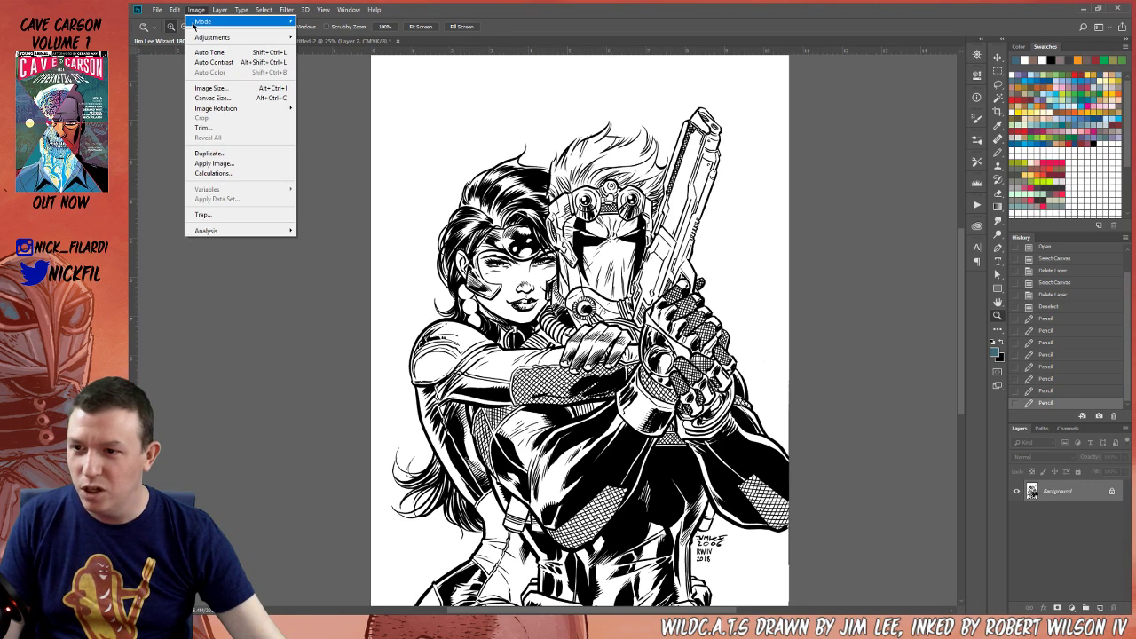
pyautogui.moveTo(266, 21)
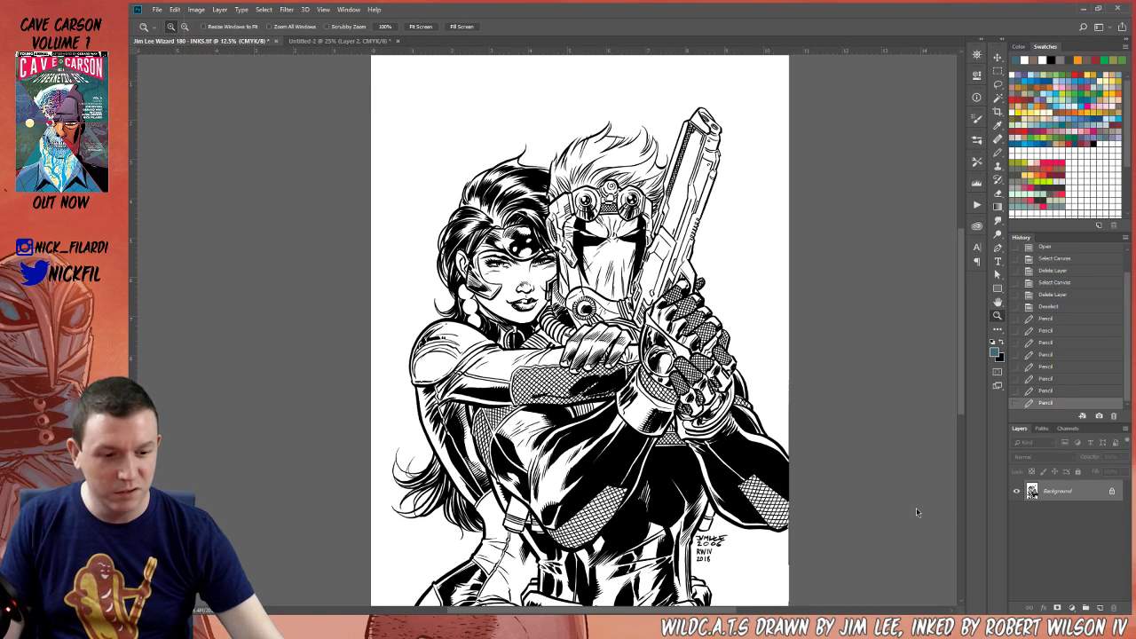
# Hide the Black channel to inspect the cyan, magenta and yellow content of the inks, and show it again
pyautogui.click(1068, 428)
pyautogui.click(1015, 522)
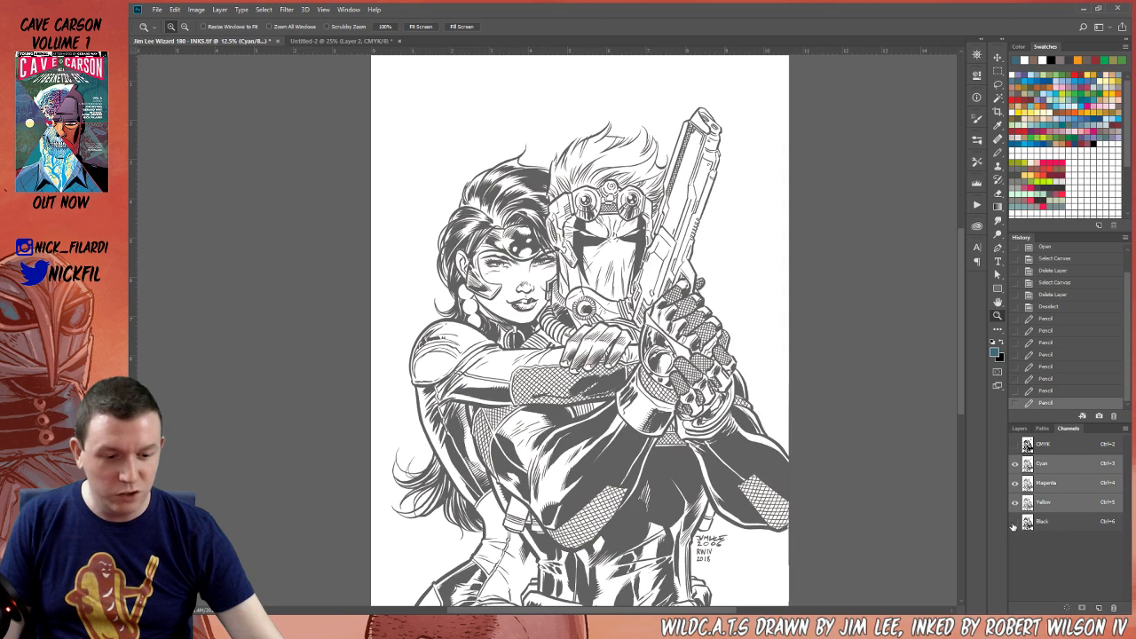
pyautogui.click(1016, 522)
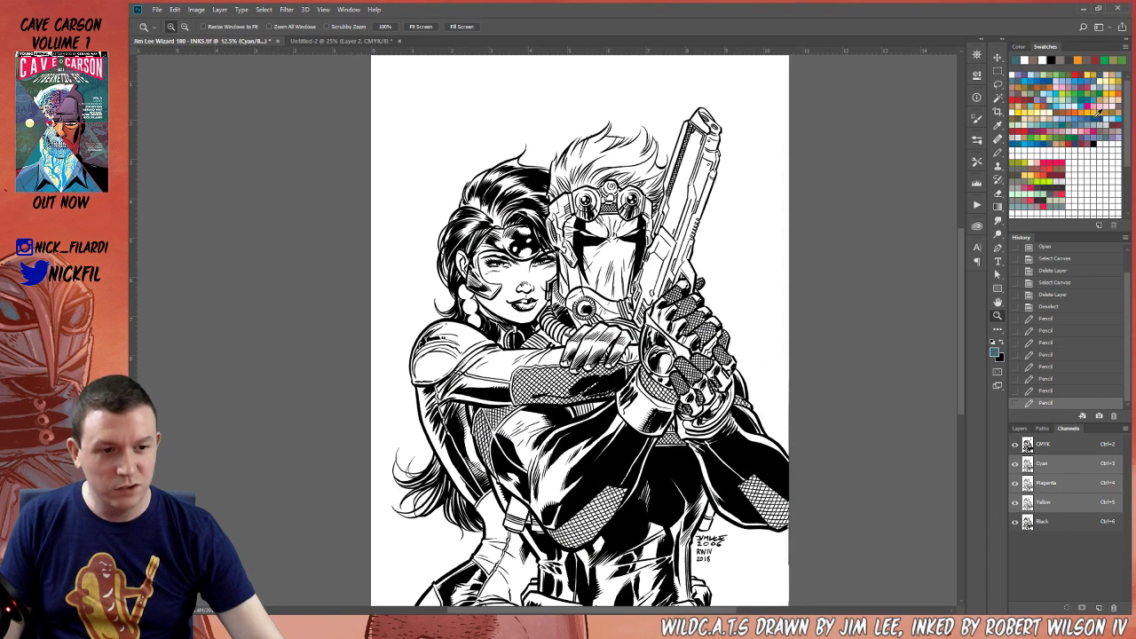
# Fill the selected cyan, magenta and yellow channels with dark blue behind the inks, and choose pale green as the foreground color
pyautogui.click(1100, 111)
pyautogui.hotkey('alt', 'BackSpace')
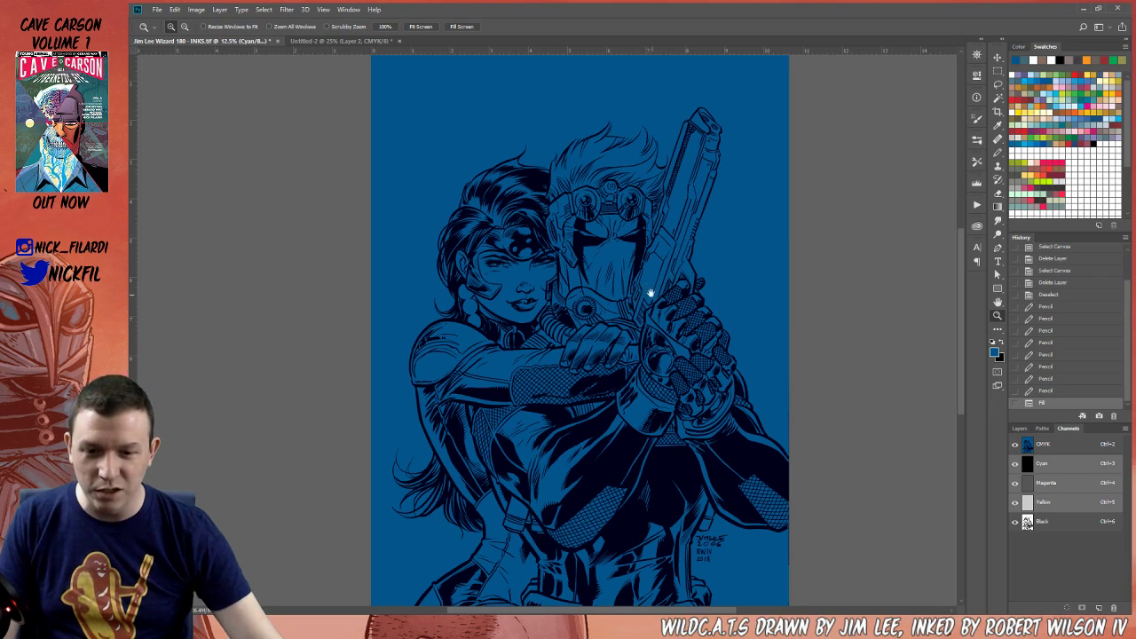
pyautogui.moveTo(741, 344); pyautogui.dragTo(713, 411)
pyautogui.click(1039, 133)
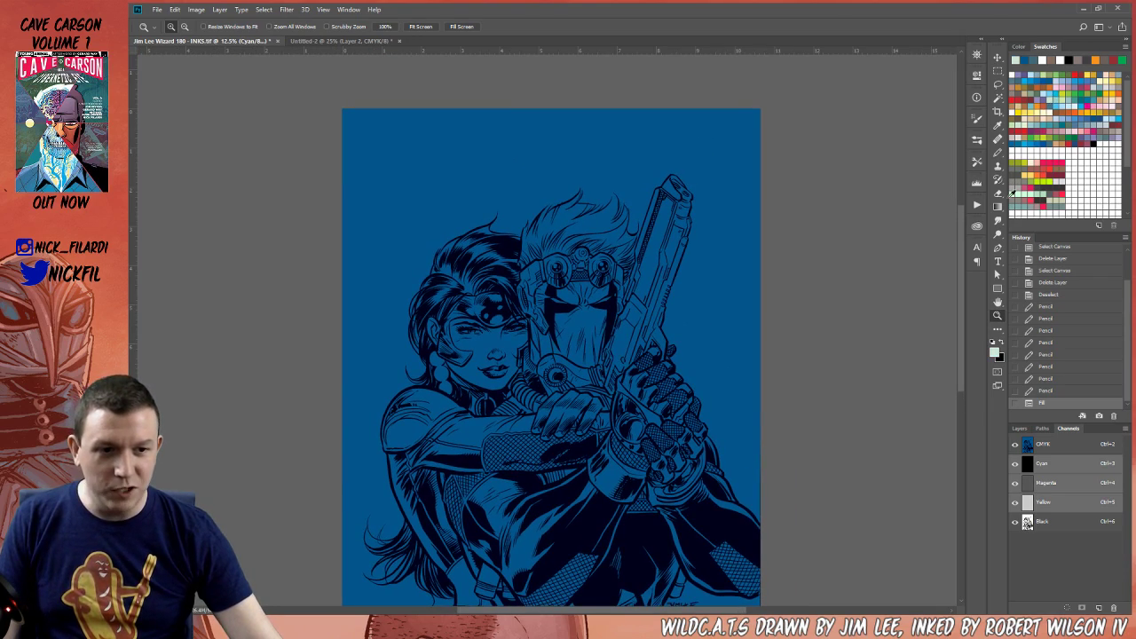
# Examine the gloved hands and sleeve linework against the blue fill up close, then view the figures as a whole
pyautogui.moveTo(626, 332); pyautogui.dragTo(636, 245)
pyautogui.tripleClick(734, 315)
pyautogui.moveTo(763, 417); pyautogui.dragTo(687, 314)
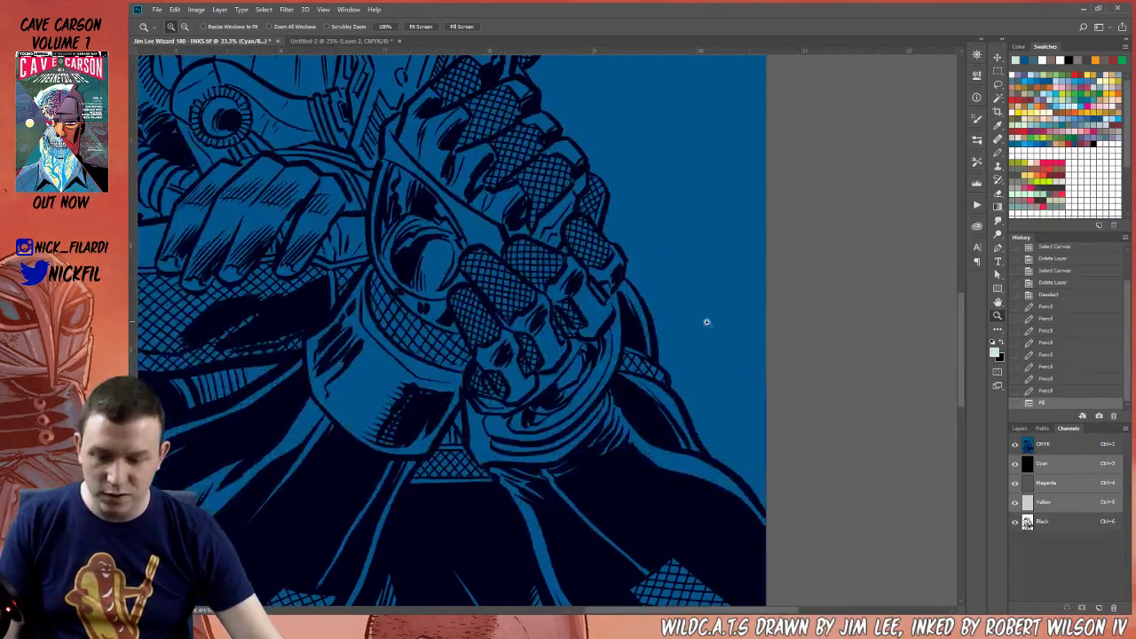
pyautogui.hotkey('ctrl', 'space')
pyautogui.keyDown('alt'); pyautogui.click(548, 233); pyautogui.keyUp('alt')
pyautogui.keyDown('alt'); pyautogui.click(548, 233); pyautogui.keyUp('alt')
pyautogui.keyDown('alt'); pyautogui.click(548, 234); pyautogui.keyUp('alt')
pyautogui.moveTo(524, 254); pyautogui.dragTo(730, 354)
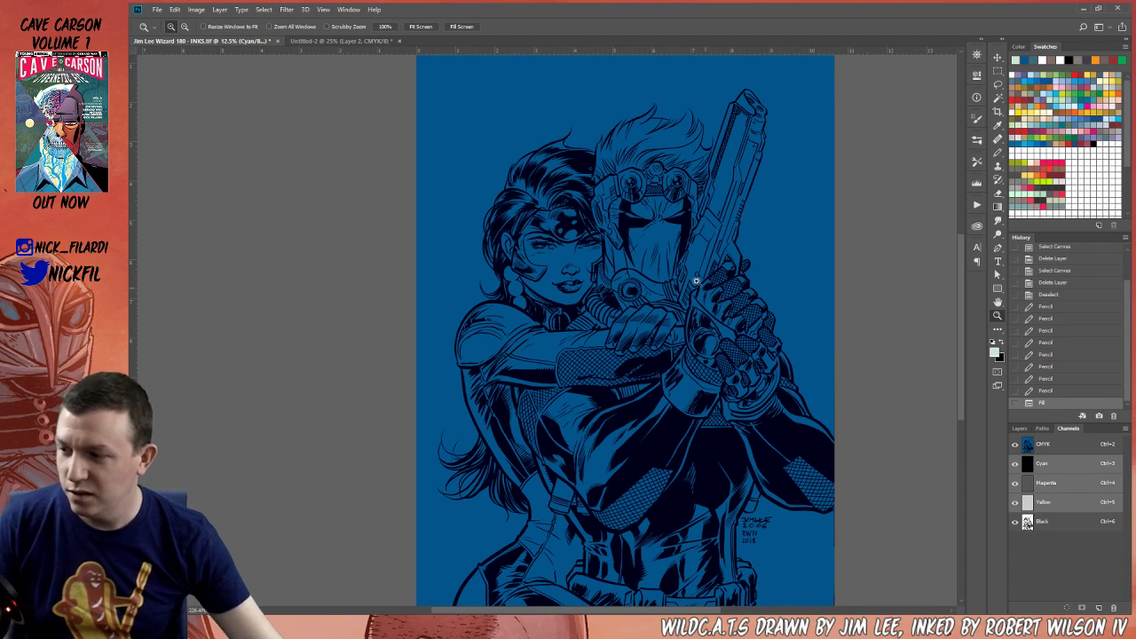
# With a much smaller pencil, paint pale green over the spot where the man's hair curl meets the gun
pyautogui.click(737, 277)
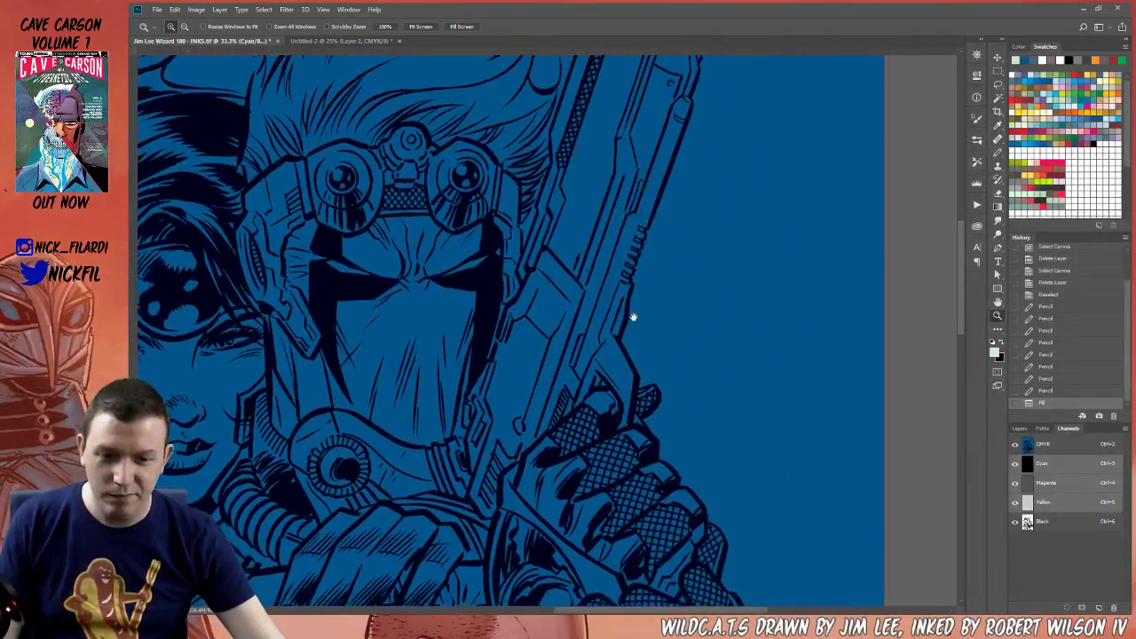
pyautogui.press('b')
pyautogui.press('[')
pyautogui.press('[')
pyautogui.press('[')
pyautogui.press('[')
pyautogui.press('[')
pyautogui.press('[')
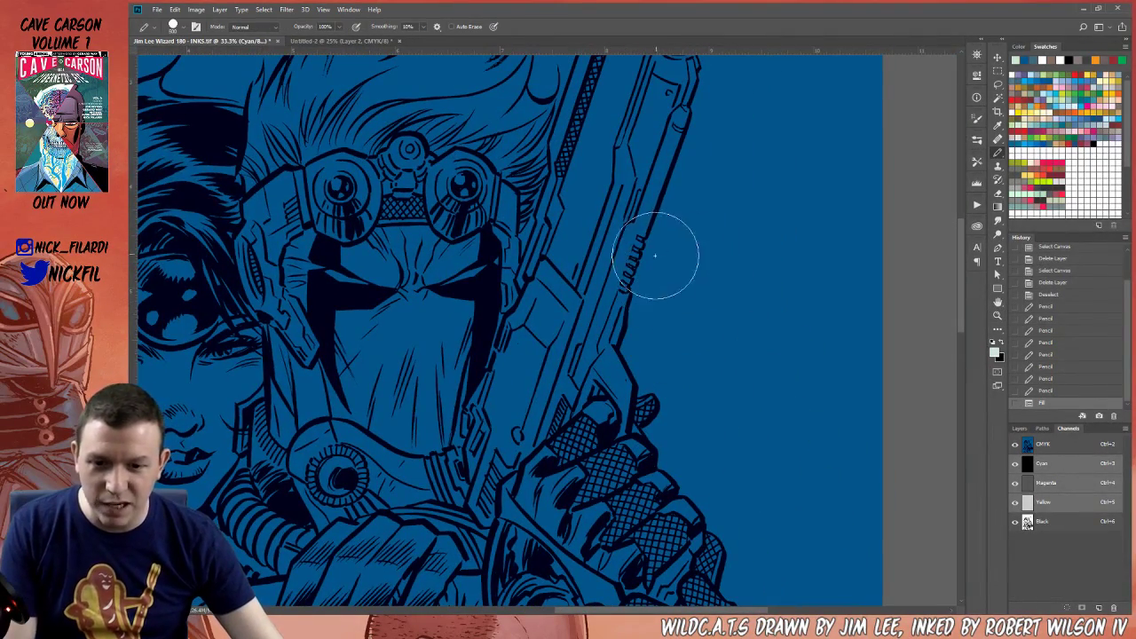
pyautogui.moveTo(710, 158); pyautogui.dragTo(798, 303)
pyautogui.moveTo(636, 402); pyautogui.dragTo(702, 321)
pyautogui.keyDown('ctrl'); pyautogui.click(712, 292); pyautogui.keyUp('ctrl')
pyautogui.keyDown('ctrl'); pyautogui.click(712, 292); pyautogui.keyUp('ctrl')
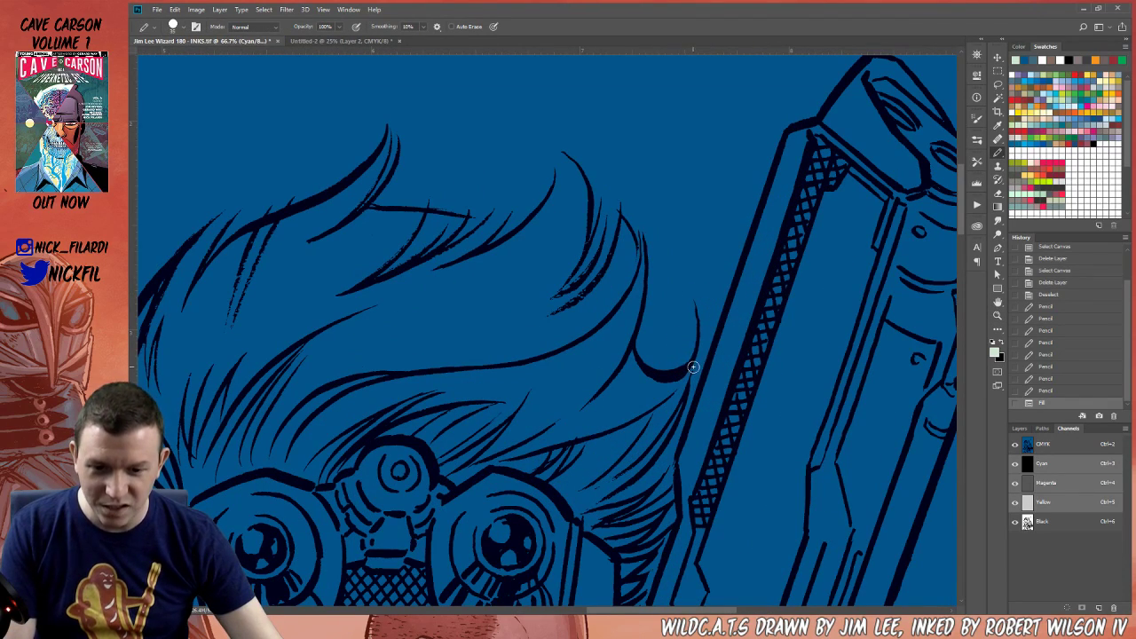
pyautogui.moveTo(692, 367); pyautogui.dragTo(689, 342)
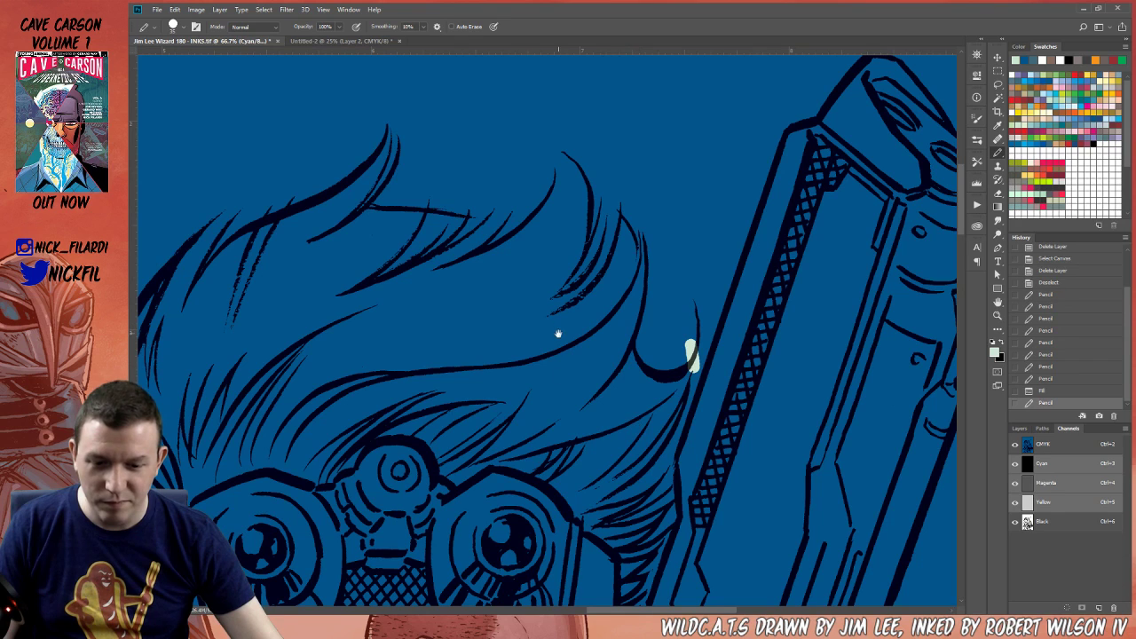
pyautogui.moveTo(694, 378); pyautogui.dragTo(703, 355)
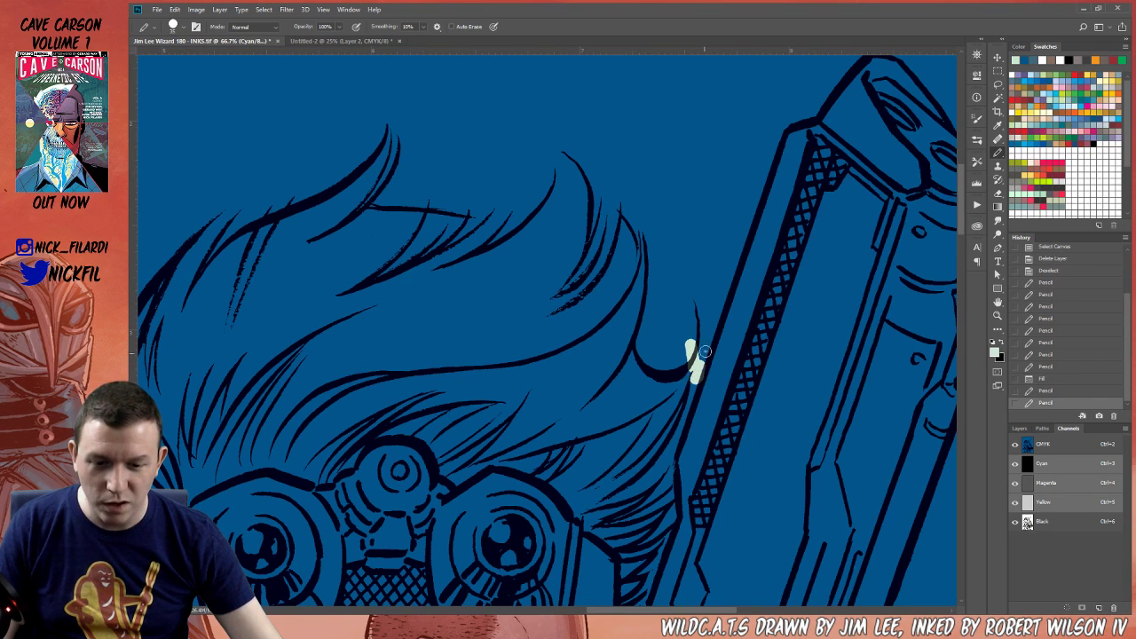
# Paint short pale green pencil strokes across the open tips of the man's hair nearest the gun
pyautogui.moveTo(602, 222); pyautogui.dragTo(697, 271)
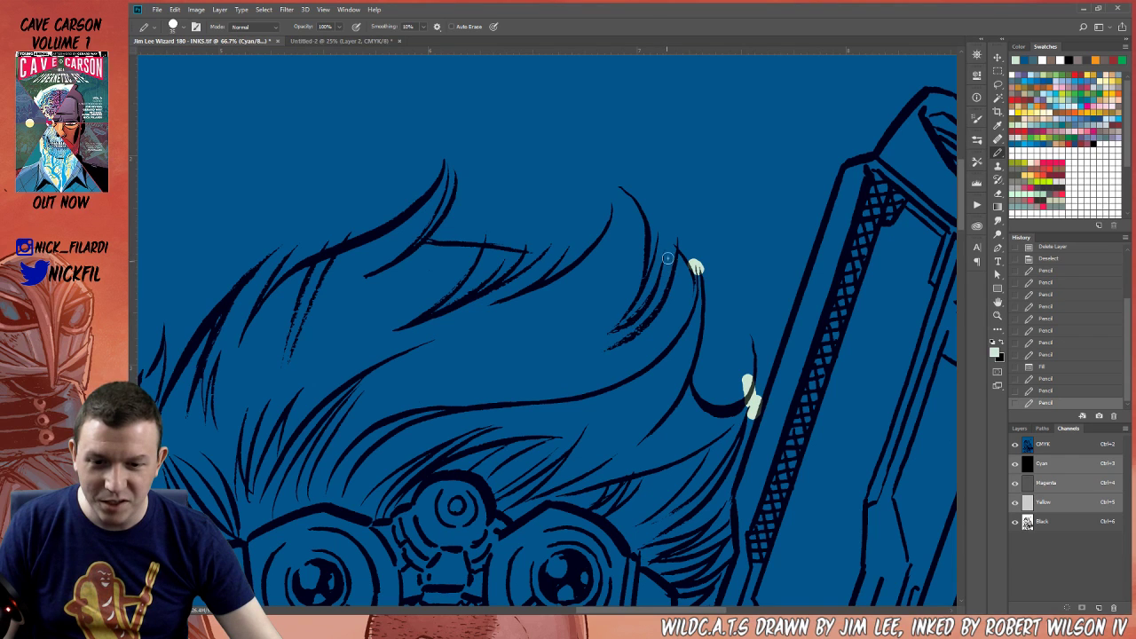
pyautogui.moveTo(671, 254); pyautogui.dragTo(665, 276)
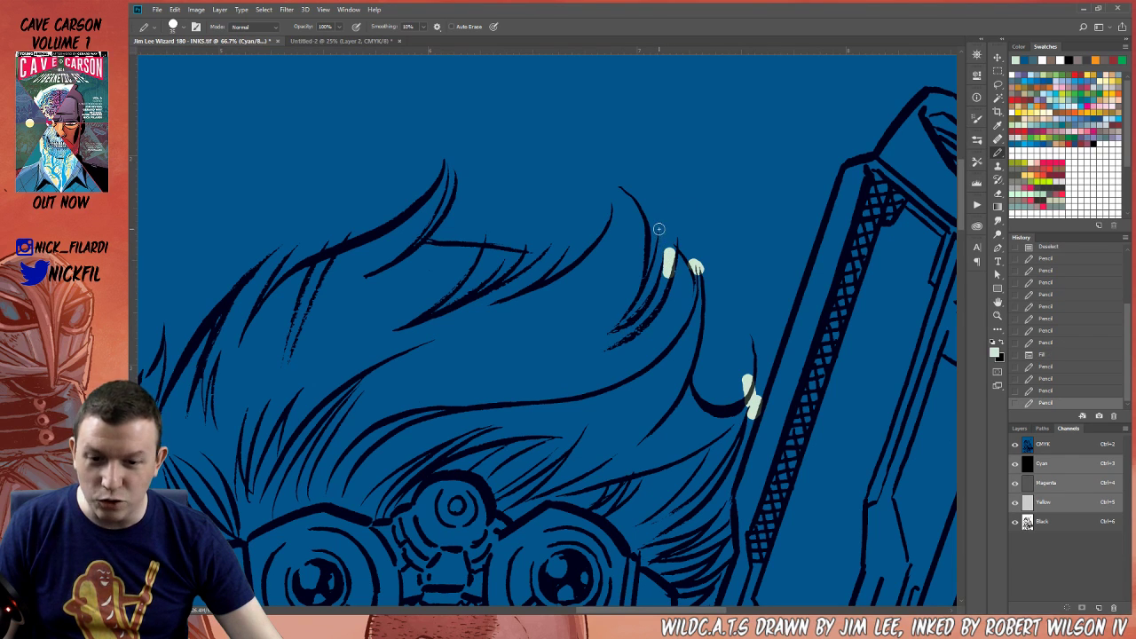
pyautogui.moveTo(614, 187); pyautogui.dragTo(606, 207)
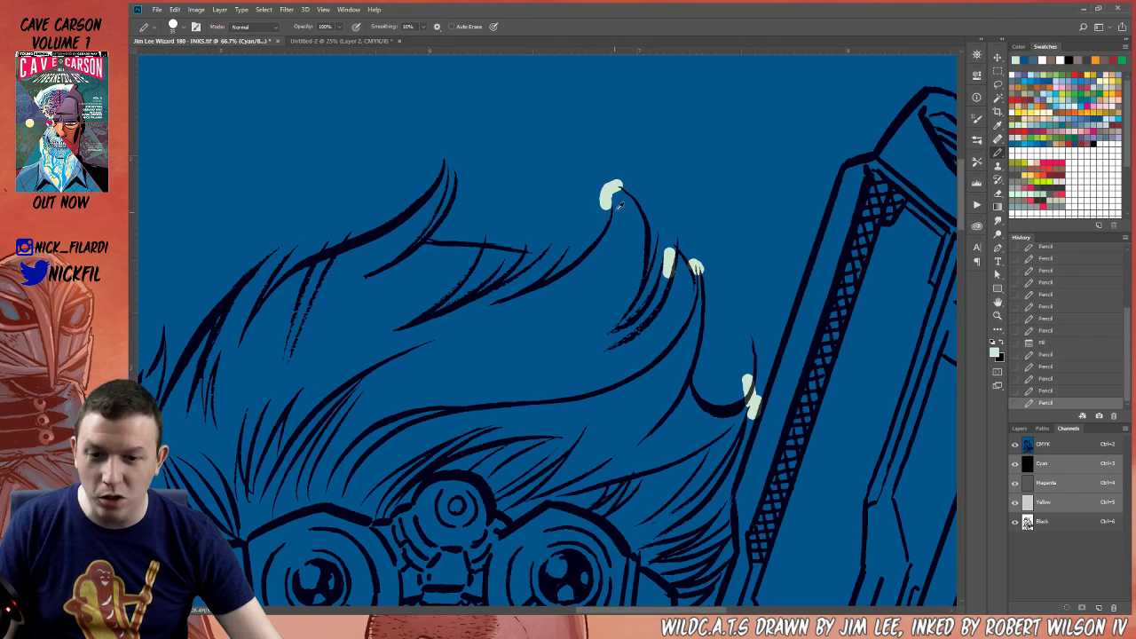
pyautogui.keyDown('alt'); pyautogui.click(618, 197); pyautogui.keyUp('alt')
pyautogui.keyDown('alt'); pyautogui.click(607, 196); pyautogui.keyUp('alt')
pyautogui.moveTo(618, 207); pyautogui.dragTo(606, 200)
# Paint pale green along the open strands atop the man's hair and around the tip of its tall front lock
pyautogui.moveTo(538, 229)
pyautogui.mouseDown()
pyautogui.moveTo(637, 253)
pyautogui.moveTo(652, 219)
pyautogui.moveTo(681, 214)
pyautogui.moveTo(757, 285)
pyautogui.mouseUp()
pyautogui.moveTo(744, 338); pyautogui.dragTo(784, 343)
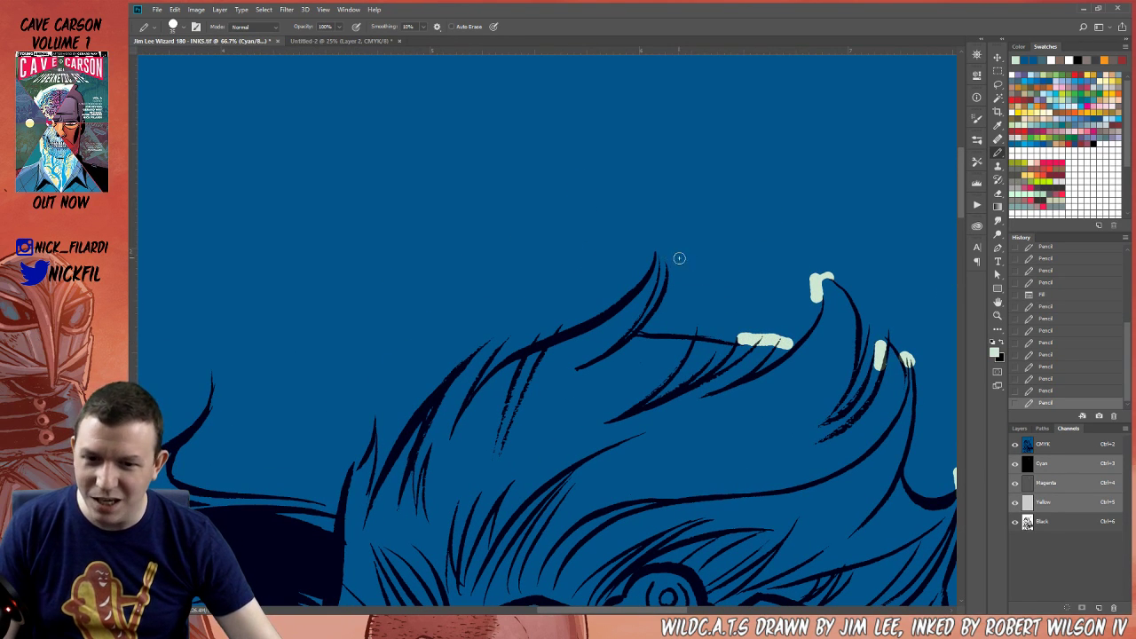
pyautogui.moveTo(661, 249)
pyautogui.mouseDown()
pyautogui.moveTo(672, 271)
pyautogui.moveTo(658, 239)
pyautogui.mouseUp()
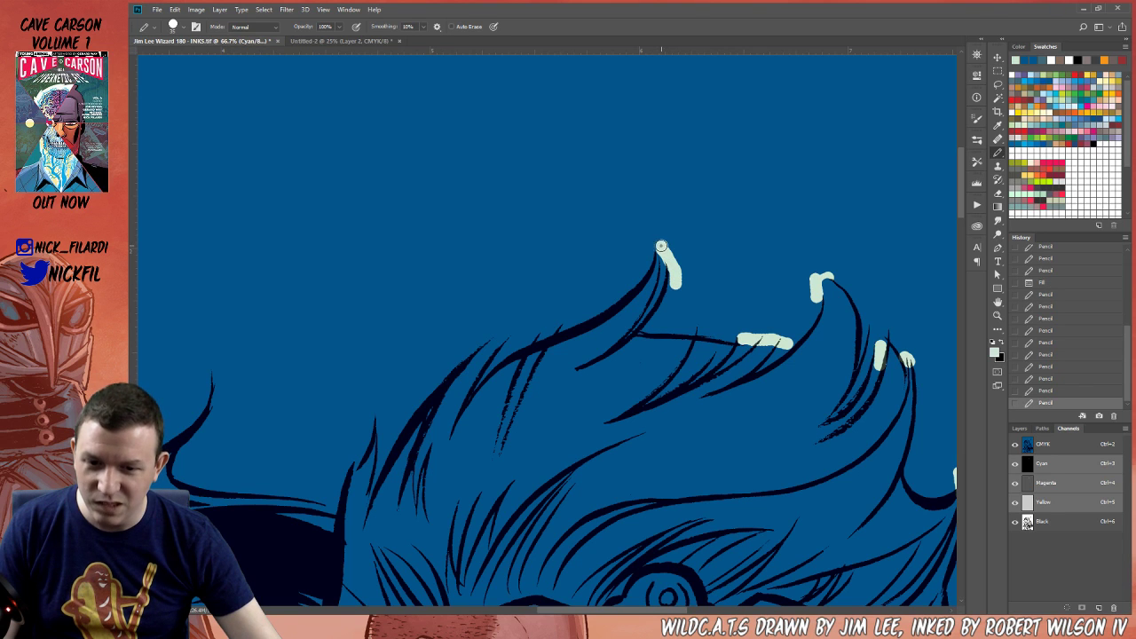
# Lasso the background against the open hair strands behind the man's front lock, fill it with pale green and deselect
pyautogui.moveTo(601, 209); pyautogui.dragTo(677, 195)
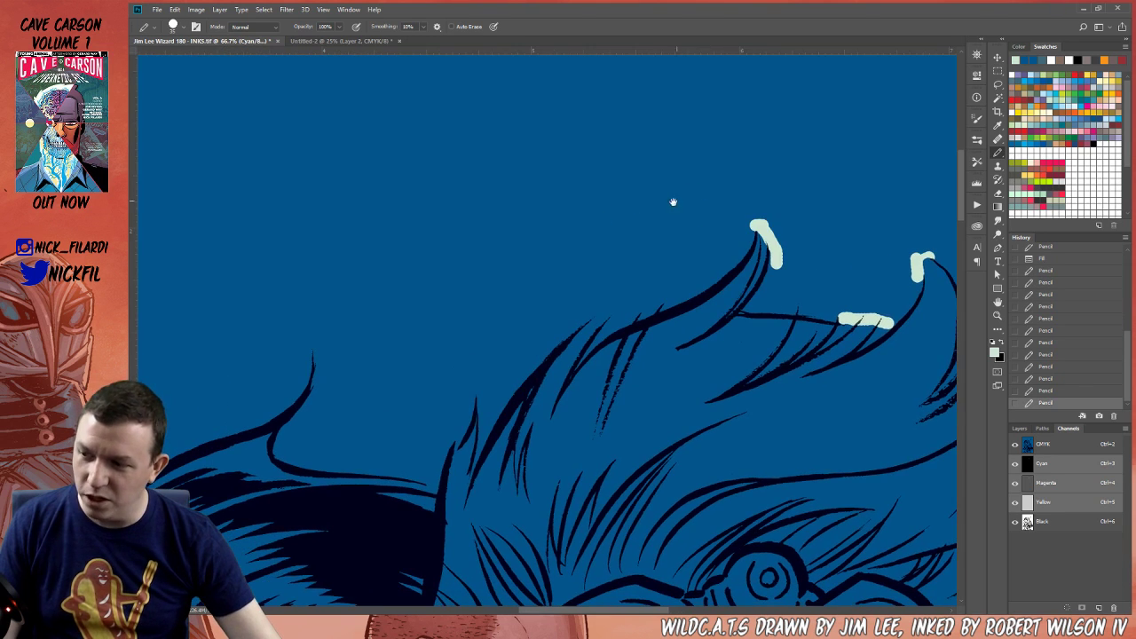
pyautogui.moveTo(640, 259); pyautogui.dragTo(669, 254)
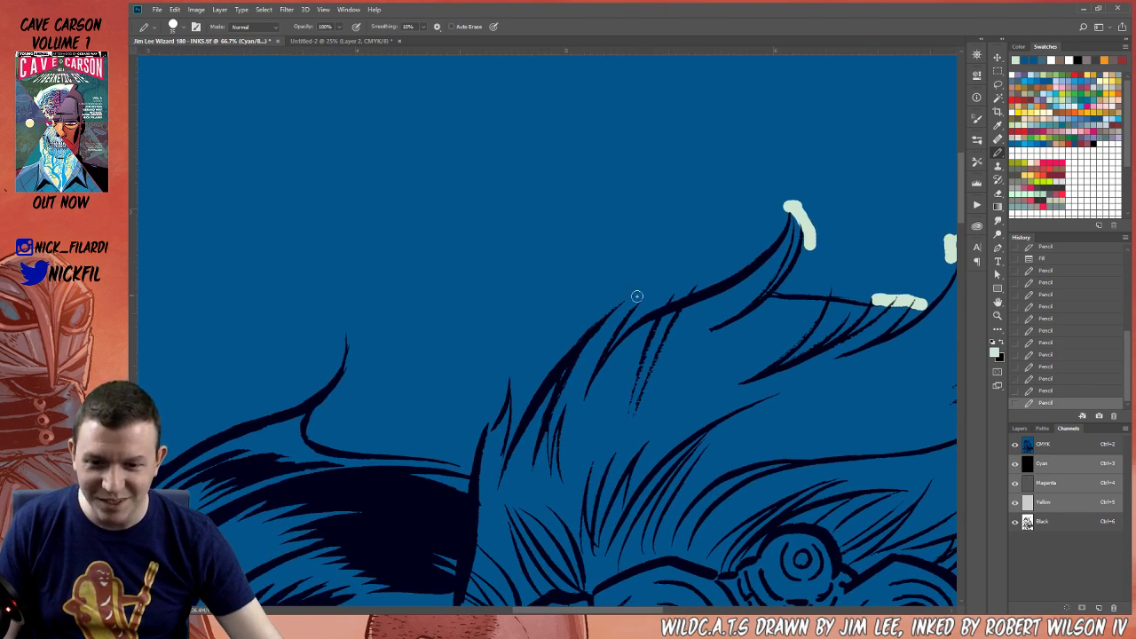
pyautogui.press('l')
pyautogui.moveTo(587, 337)
pyautogui.mouseDown()
pyautogui.moveTo(624, 306)
pyautogui.moveTo(634, 319)
pyautogui.moveTo(550, 287)
pyautogui.mouseUp()
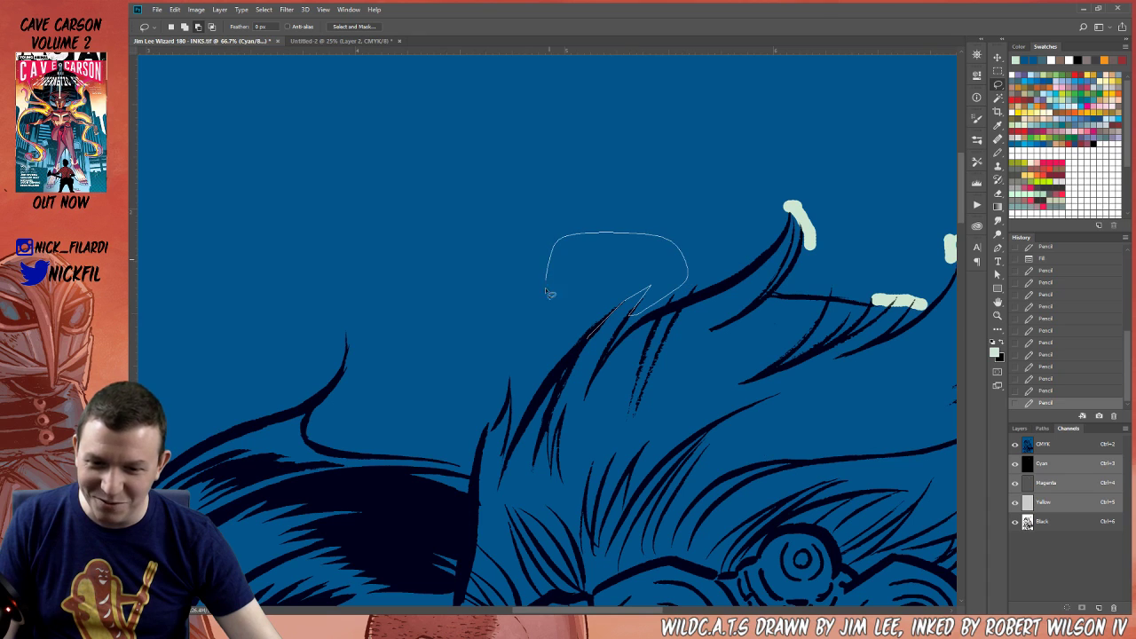
pyautogui.moveTo(577, 338); pyautogui.dragTo(588, 338)
pyautogui.moveTo(640, 311)
pyautogui.mouseDown()
pyautogui.moveTo(681, 295)
pyautogui.moveTo(655, 307)
pyautogui.mouseUp()
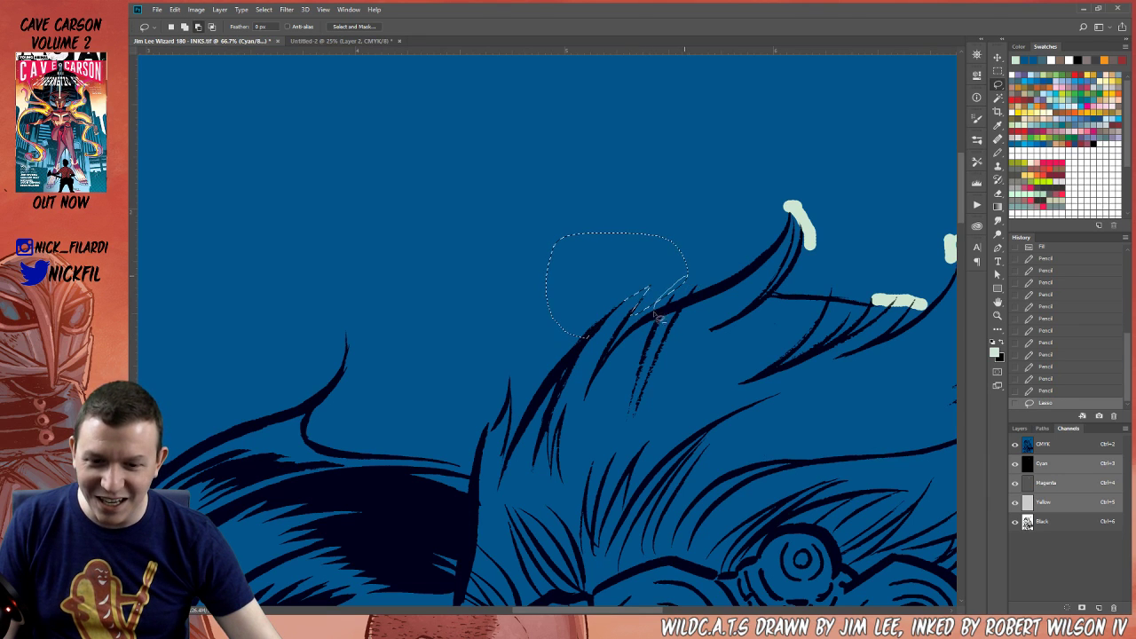
pyautogui.hotkey('alt', 'BackSpace')
pyautogui.hotkey('ctrl', 'd')
# Dab pale green pencil marks on the small line gaps where the man's hair meets the woman's hair
pyautogui.press('b')
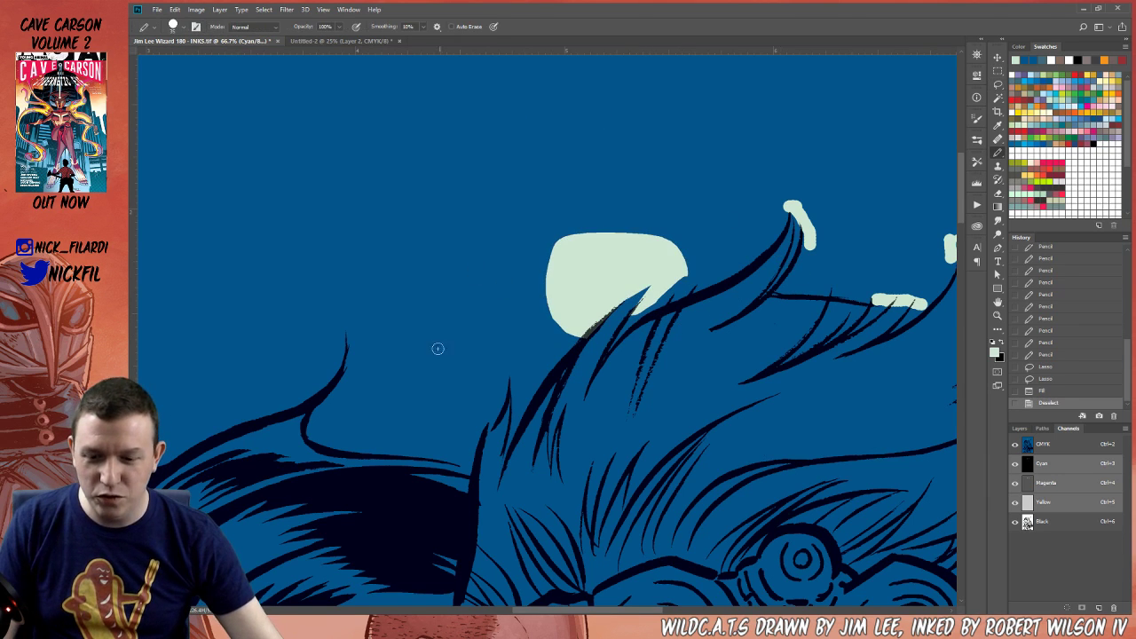
pyautogui.moveTo(511, 438); pyautogui.dragTo(644, 278)
pyautogui.click(621, 266)
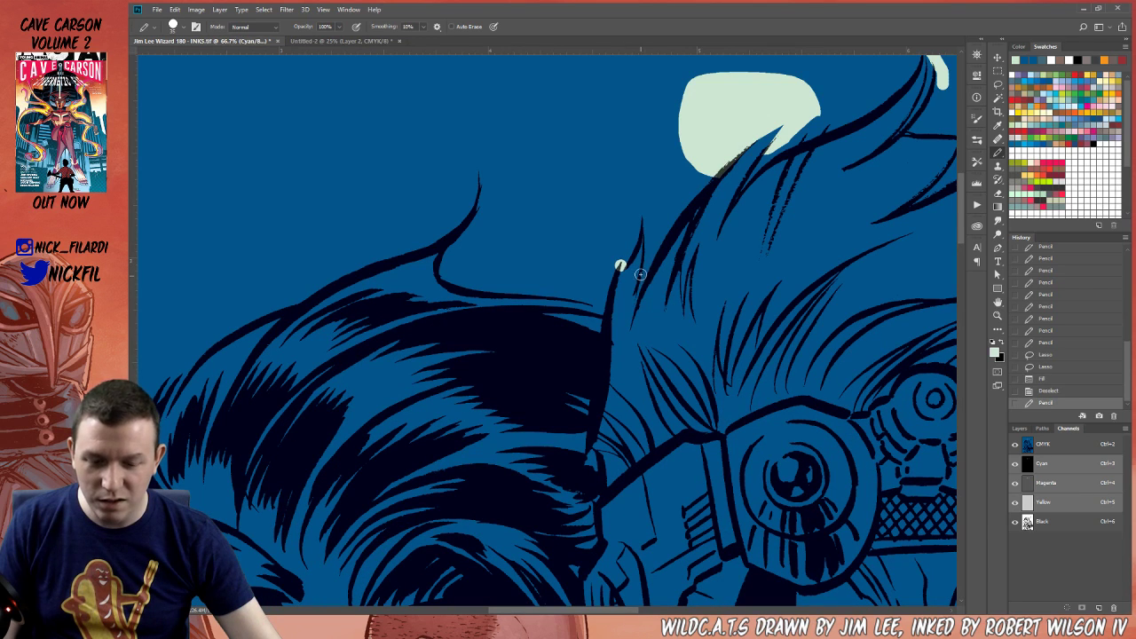
pyautogui.moveTo(638, 285); pyautogui.dragTo(637, 299)
pyautogui.moveTo(563, 247); pyautogui.dragTo(680, 304)
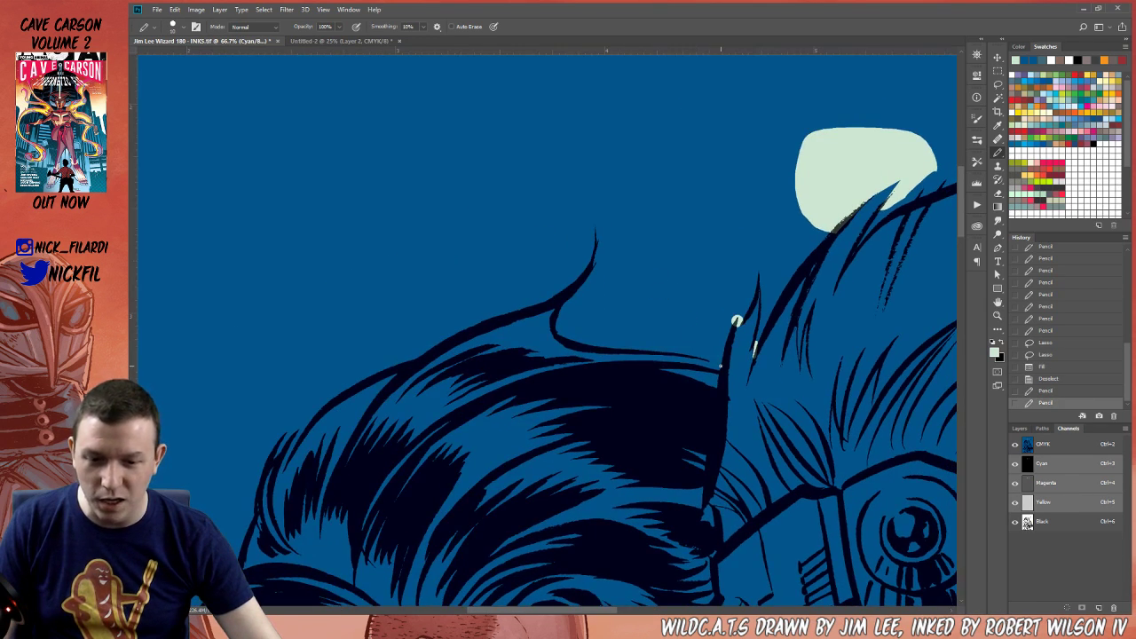
pyautogui.moveTo(720, 361); pyautogui.dragTo(716, 361)
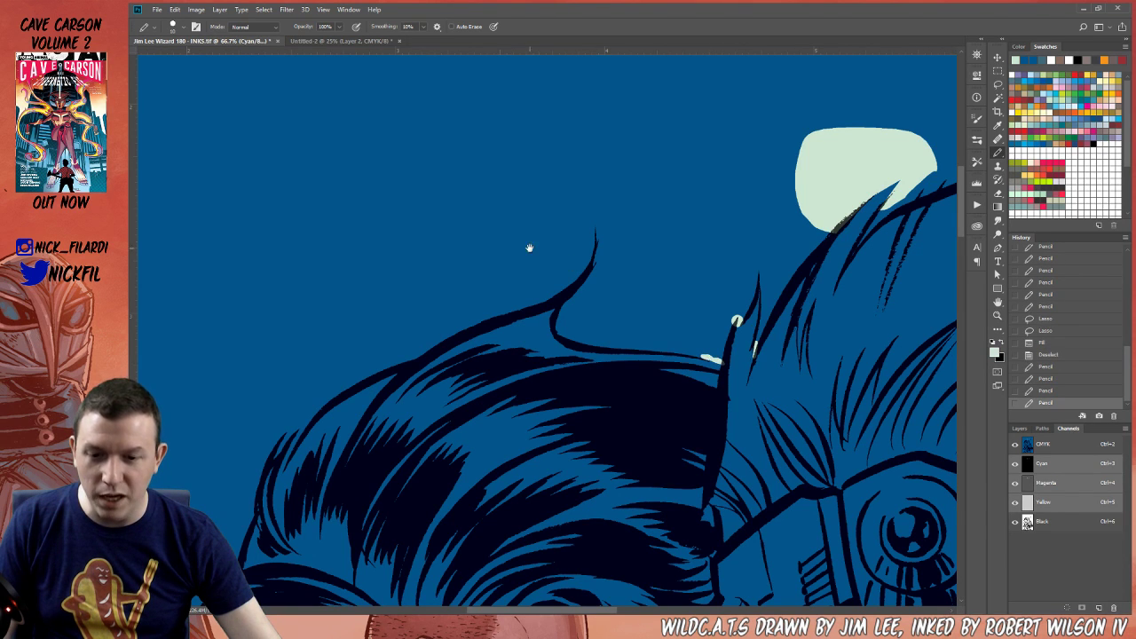
# Dab a small pale green pencil mark on the upper outer edge of the woman's hair
pyautogui.moveTo(530, 248); pyautogui.dragTo(752, 186)
pyautogui.moveTo(487, 358)
pyautogui.mouseDown()
pyautogui.moveTo(578, 218)
pyautogui.moveTo(710, 198)
pyautogui.moveTo(702, 236)
pyautogui.moveTo(538, 142)
pyautogui.moveTo(536, 286)
pyautogui.mouseUp()
pyautogui.click(610, 229)
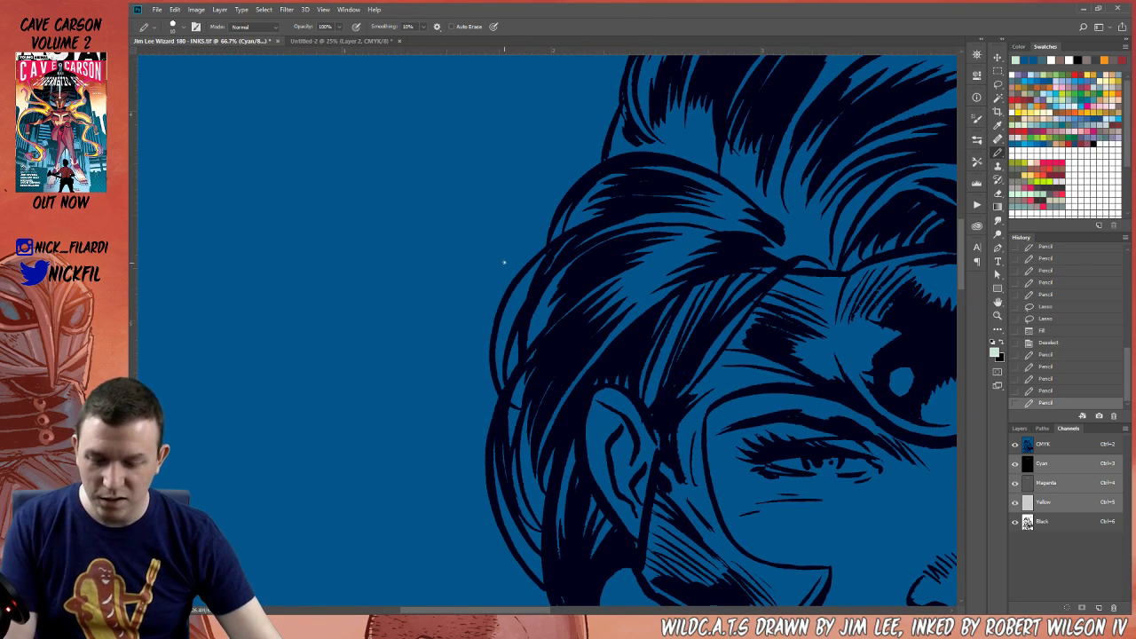
# Enlarge the pencil and paint pale green over the loose outer strands at the back of the woman's head
pyautogui.press(']')
pyautogui.press(']')
pyautogui.press(']')
pyautogui.moveTo(566, 205); pyautogui.dragTo(552, 238)
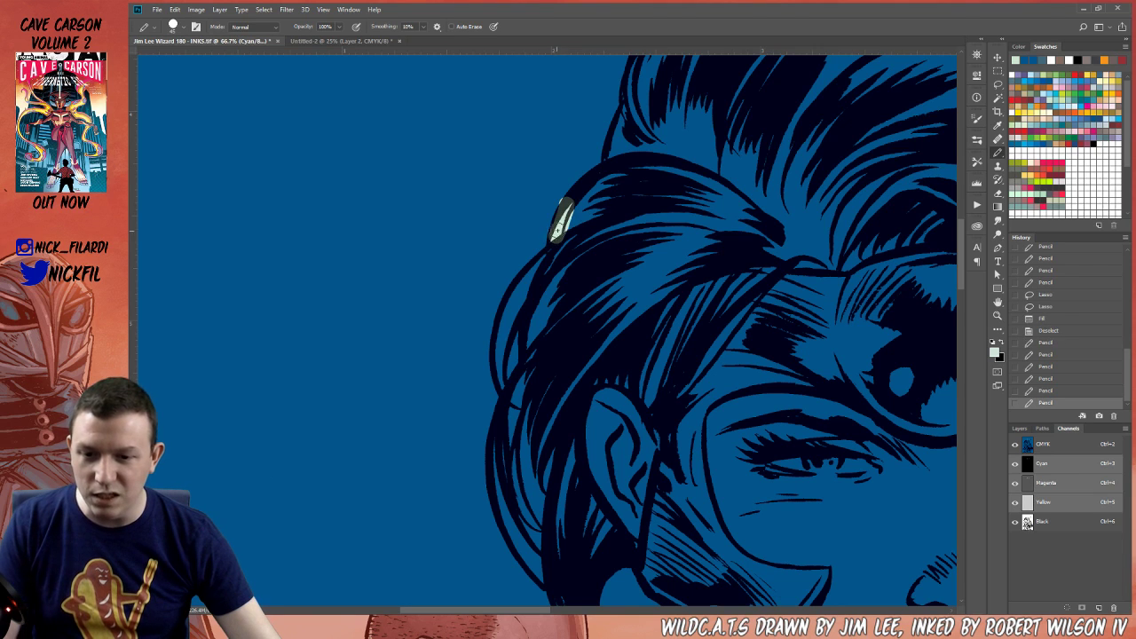
pyautogui.hotkey('ctrl', 'z')
pyautogui.moveTo(560, 197)
pyautogui.mouseDown()
pyautogui.moveTo(552, 238)
pyautogui.moveTo(576, 222)
pyautogui.moveTo(549, 216)
pyautogui.moveTo(544, 241)
pyautogui.mouseUp()
pyautogui.keyDown('alt'); pyautogui.click(575, 217); pyautogui.keyUp('alt')
pyautogui.keyDown('alt'); pyautogui.click(563, 228); pyautogui.keyUp('alt')
pyautogui.moveTo(525, 318); pyautogui.dragTo(562, 282)
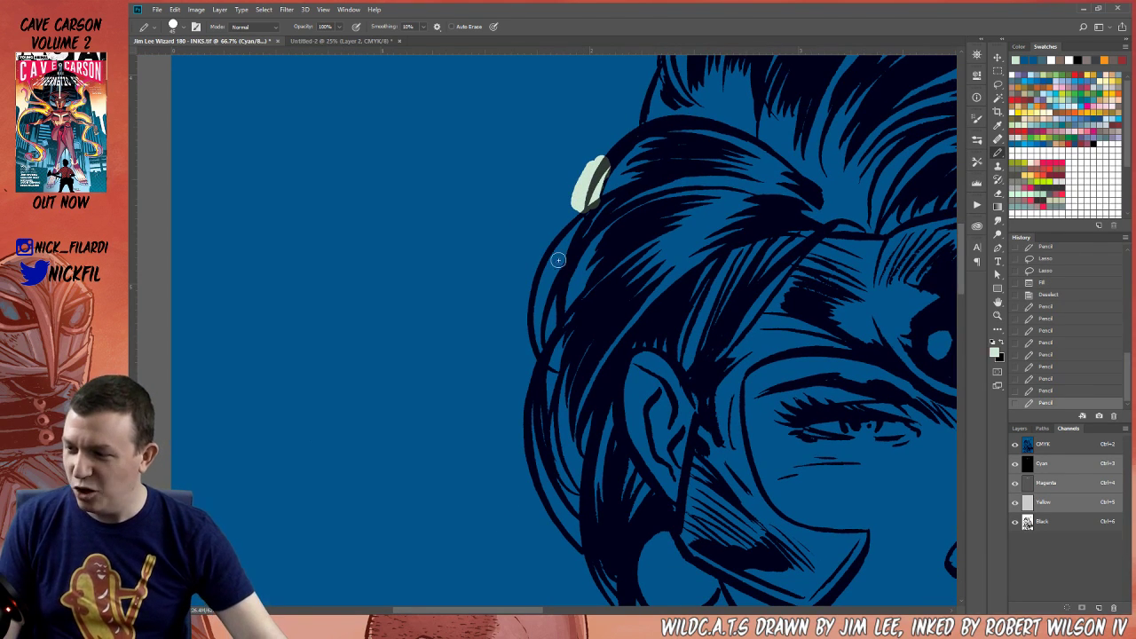
pyautogui.moveTo(562, 195)
pyautogui.mouseDown()
pyautogui.moveTo(538, 267)
pyautogui.moveTo(568, 243)
pyautogui.moveTo(588, 250)
pyautogui.moveTo(536, 359)
pyautogui.moveTo(545, 376)
pyautogui.moveTo(546, 293)
pyautogui.moveTo(556, 257)
pyautogui.moveTo(548, 300)
pyautogui.moveTo(578, 243)
pyautogui.mouseUp()
pyautogui.moveTo(540, 306)
pyautogui.mouseDown()
pyautogui.moveTo(578, 239)
pyautogui.moveTo(536, 322)
pyautogui.moveTo(534, 343)
pyautogui.moveTo(554, 317)
pyautogui.moveTo(553, 359)
pyautogui.moveTo(560, 292)
pyautogui.moveTo(578, 292)
pyautogui.moveTo(587, 242)
pyautogui.mouseUp()
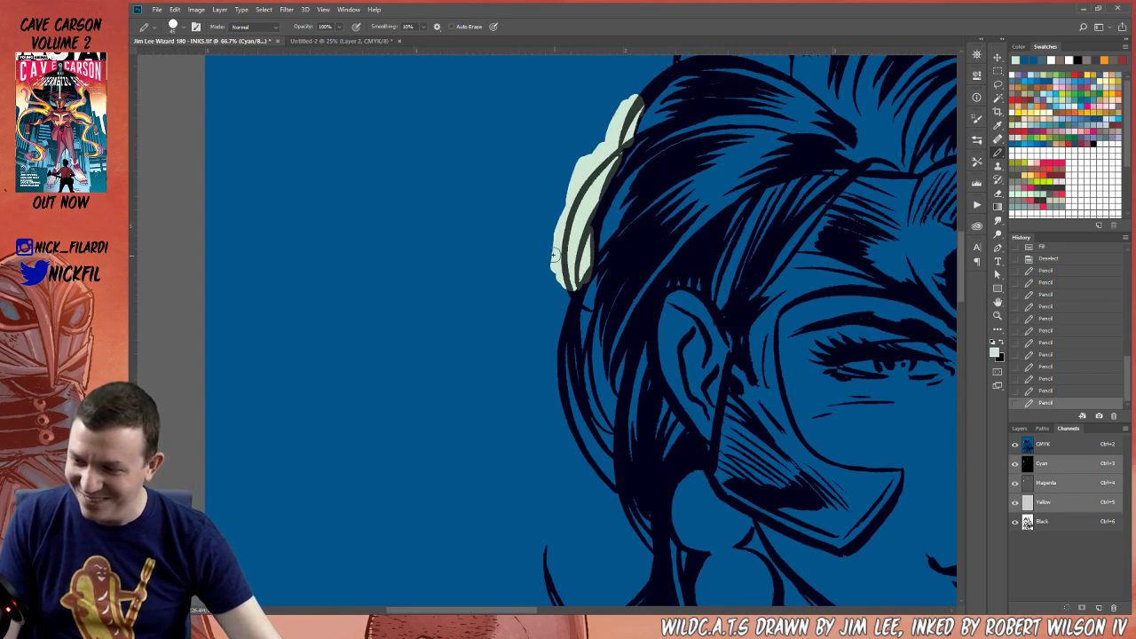
# Lasso the loose strands and adjoining background behind the woman's ear, fill the area with pale green and deselect
pyautogui.press('l')
pyautogui.moveTo(586, 206)
pyautogui.mouseDown()
pyautogui.moveTo(600, 286)
pyautogui.moveTo(598, 268)
pyautogui.moveTo(569, 364)
pyautogui.moveTo(578, 346)
pyautogui.moveTo(582, 414)
pyautogui.moveTo(587, 406)
pyautogui.moveTo(602, 443)
pyautogui.mouseUp()
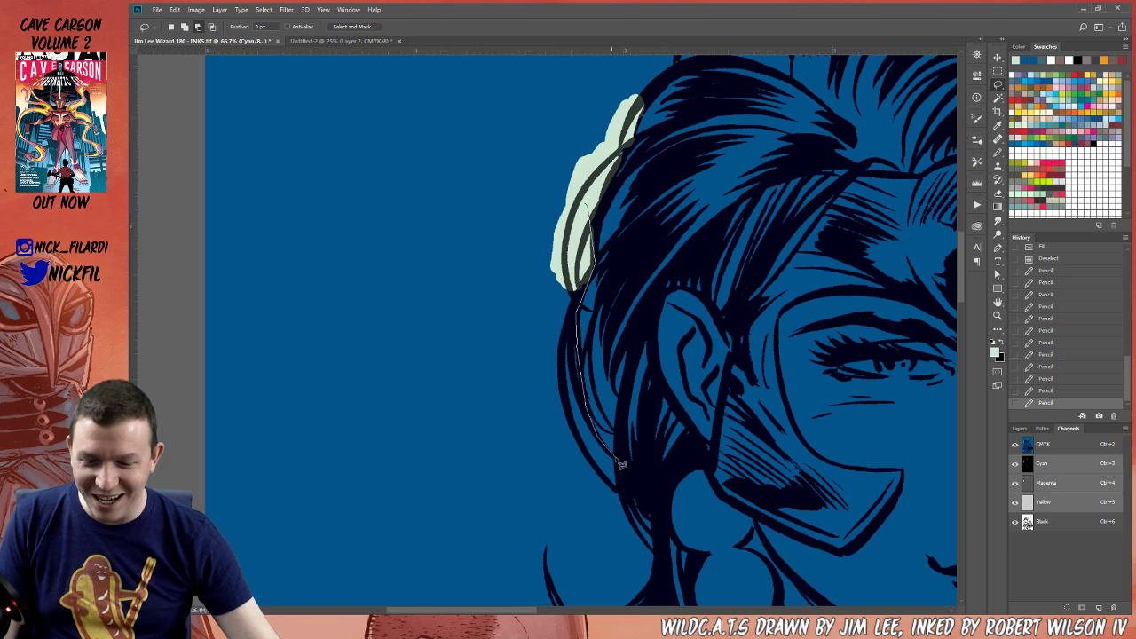
pyautogui.moveTo(626, 491); pyautogui.dragTo(658, 515)
pyautogui.moveTo(657, 578)
pyautogui.mouseDown()
pyautogui.moveTo(537, 459)
pyautogui.moveTo(501, 263)
pyautogui.moveTo(548, 199)
pyautogui.mouseUp()
pyautogui.hotkey('alt', 'BackSpace')
pyautogui.hotkey('ctrl', 'd')
# Examine the woman's hair outline, the curl above her shoulder and the shoulder linework at different magnifications
pyautogui.press('z')
pyautogui.keyDown('alt'); pyautogui.click(527, 200); pyautogui.keyUp('alt')
pyautogui.keyDown('alt'); pyautogui.click(536, 205); pyautogui.keyUp('alt')
pyautogui.moveTo(575, 256); pyautogui.dragTo(580, 277)
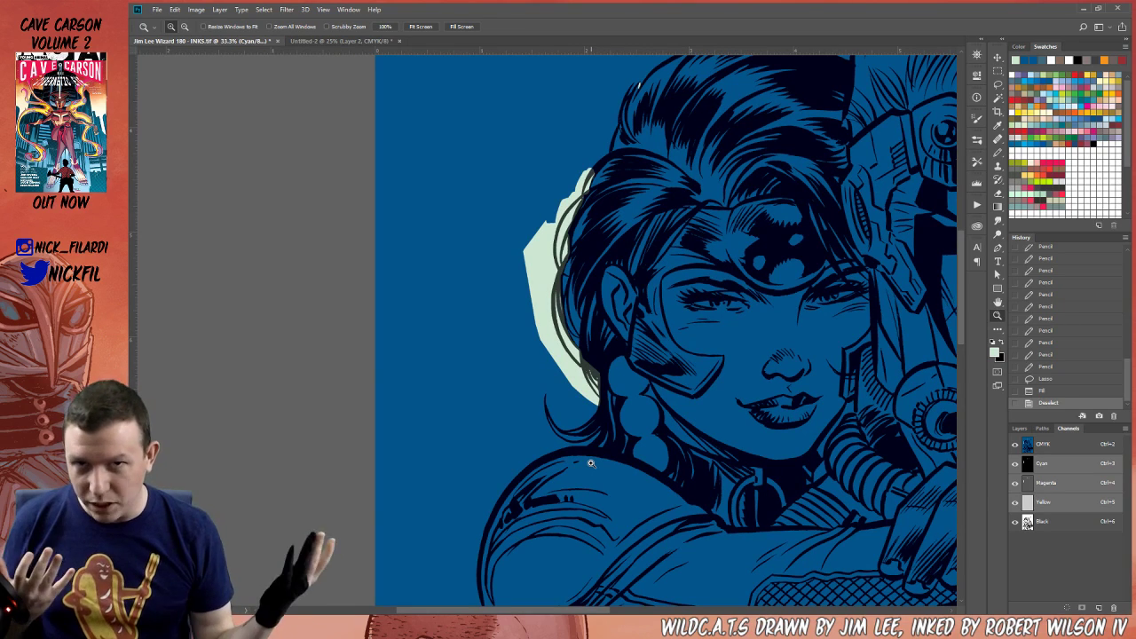
pyautogui.click(574, 297)
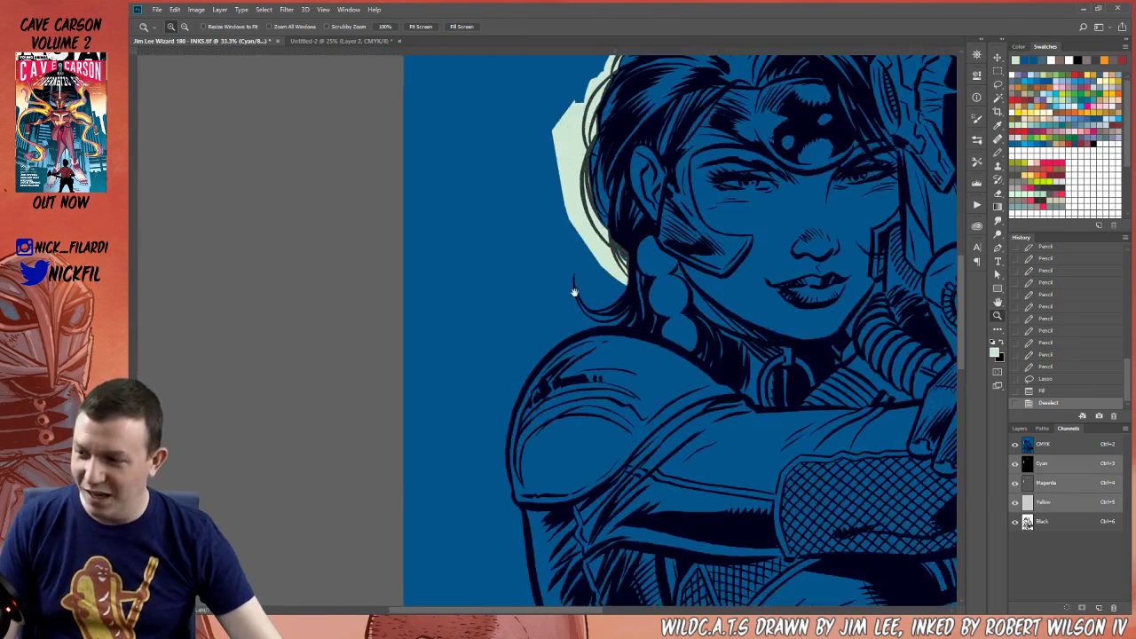
pyautogui.click(575, 297)
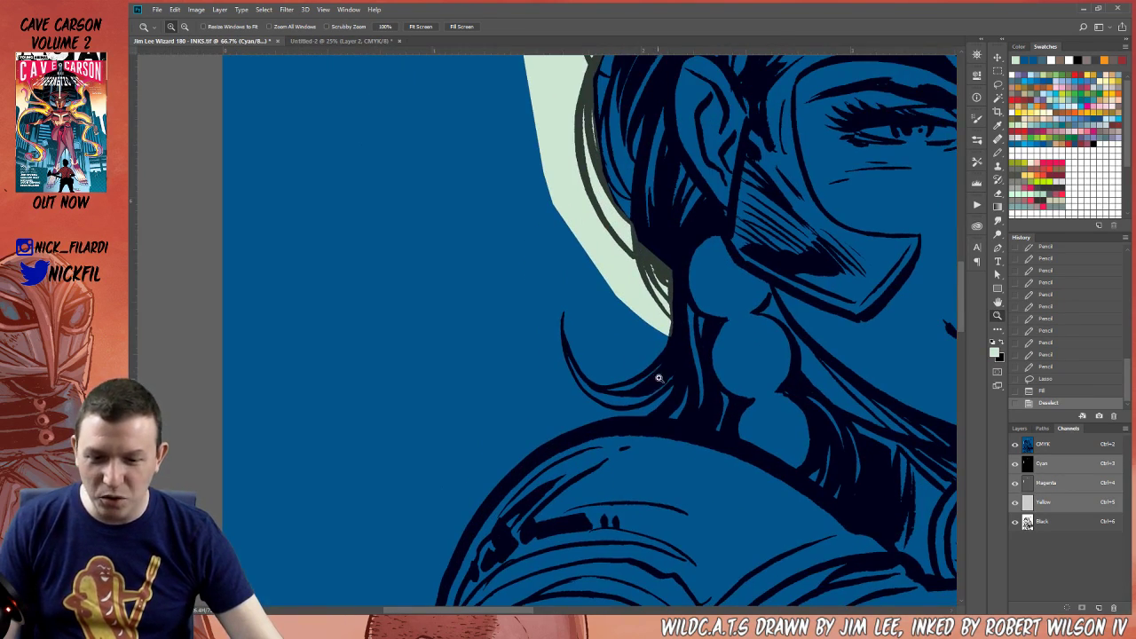
pyautogui.moveTo(521, 494); pyautogui.dragTo(660, 202)
pyautogui.keyDown('alt'); pyautogui.click(633, 316); pyautogui.keyUp('alt')
pyautogui.keyDown('alt'); pyautogui.click(635, 317); pyautogui.keyUp('alt')
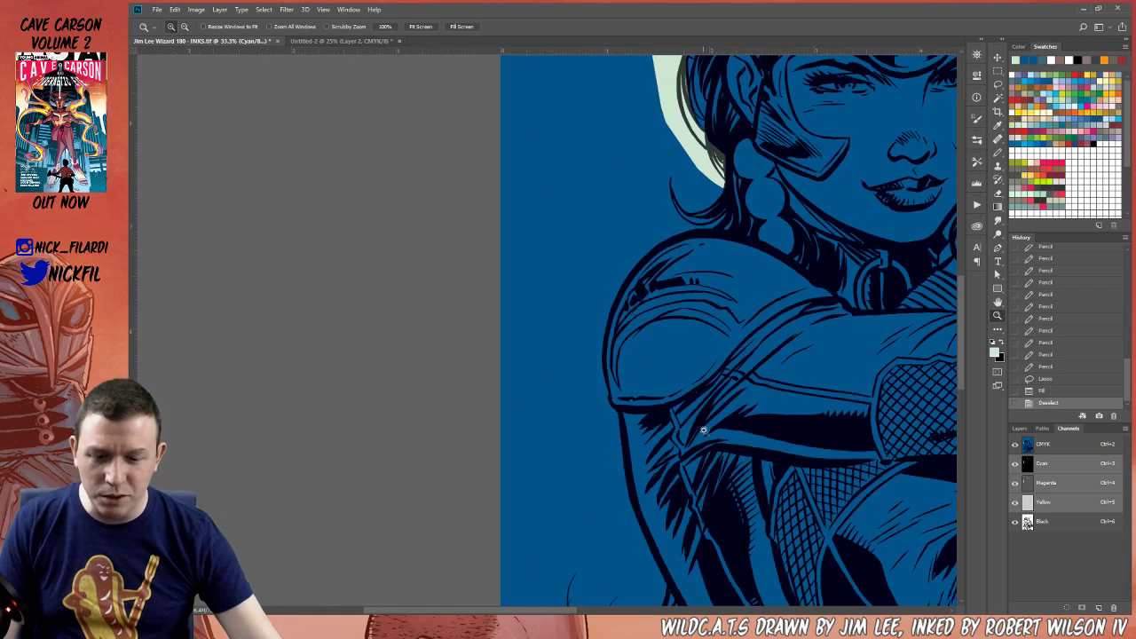
# Paint pale green with the pencil between the upper flowing strands of the woman's hair beside her waist
pyautogui.moveTo(698, 488); pyautogui.dragTo(683, 237)
pyautogui.click(570, 329)
pyautogui.click(556, 329)
pyautogui.press('b')
pyautogui.moveTo(644, 360)
pyautogui.mouseDown()
pyautogui.moveTo(620, 383)
pyautogui.moveTo(660, 453)
pyautogui.moveTo(688, 444)
pyautogui.moveTo(647, 441)
pyautogui.moveTo(628, 454)
pyautogui.moveTo(660, 454)
pyautogui.moveTo(629, 388)
pyautogui.moveTo(617, 294)
pyautogui.mouseUp()
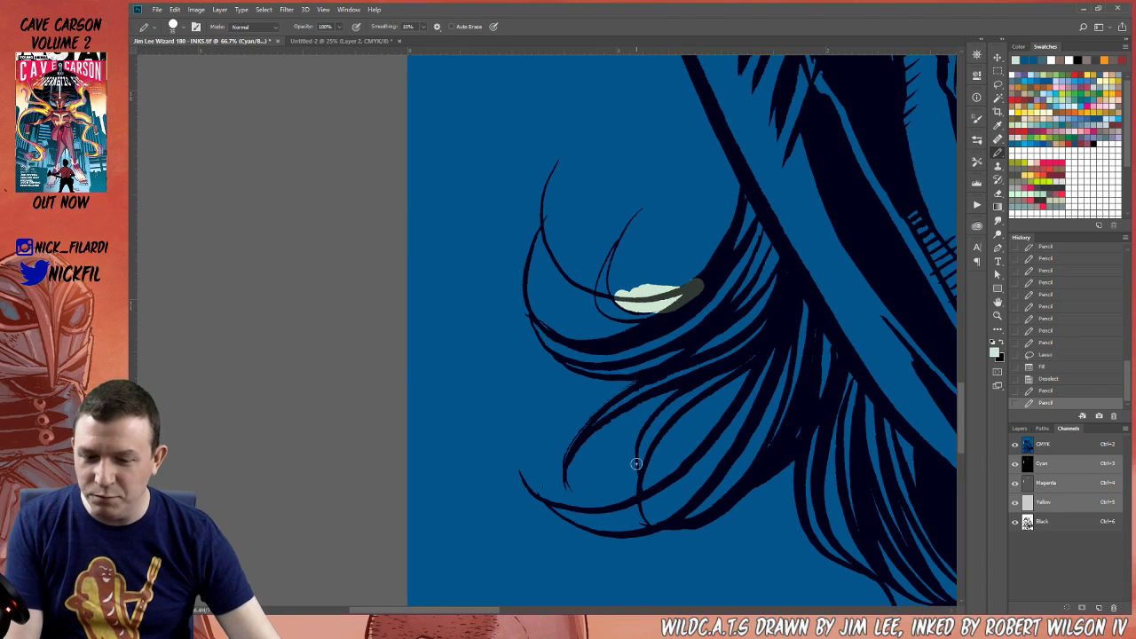
# Dab pale green pencil marks on the strand crossings in the lower and outer curls of the woman's long hair
pyautogui.moveTo(649, 478); pyautogui.dragTo(632, 490)
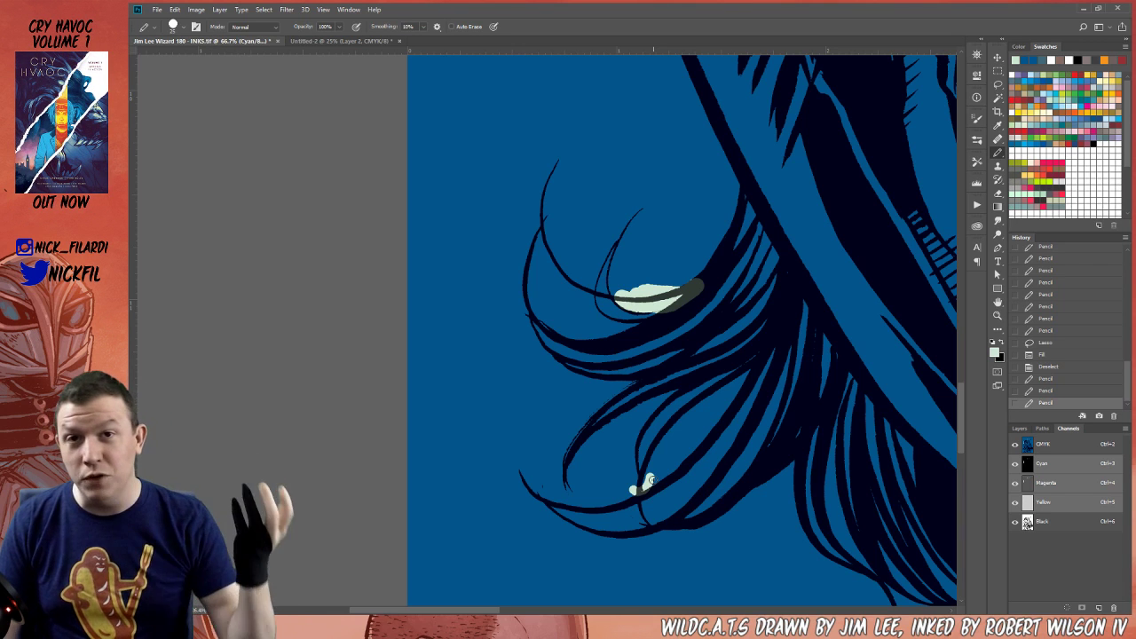
pyautogui.moveTo(539, 285); pyautogui.dragTo(548, 300)
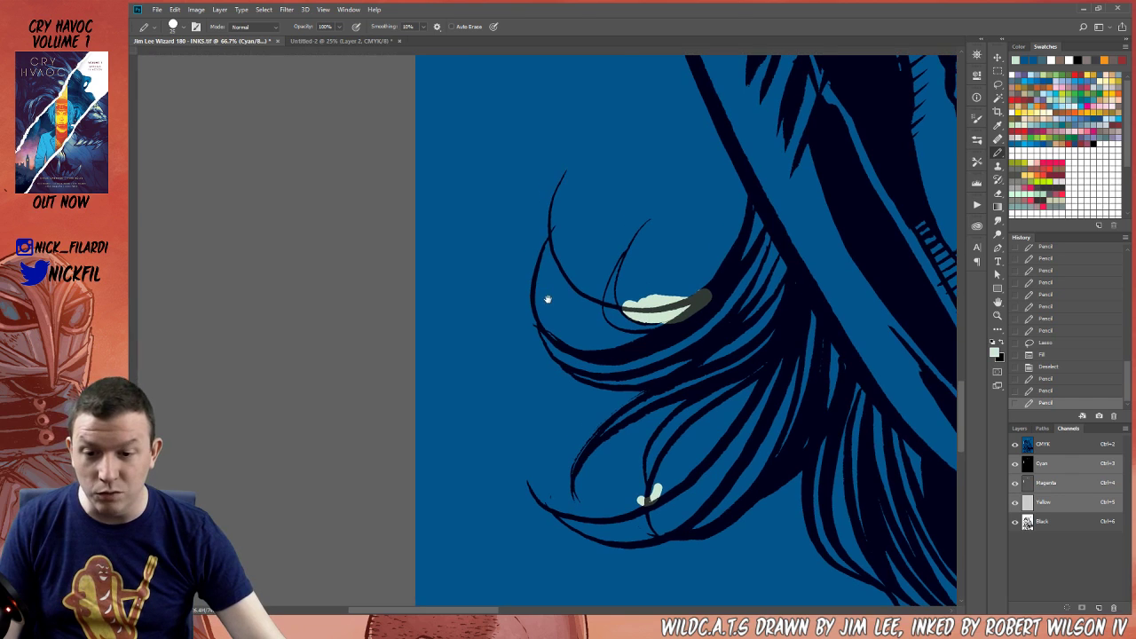
pyautogui.click(547, 245)
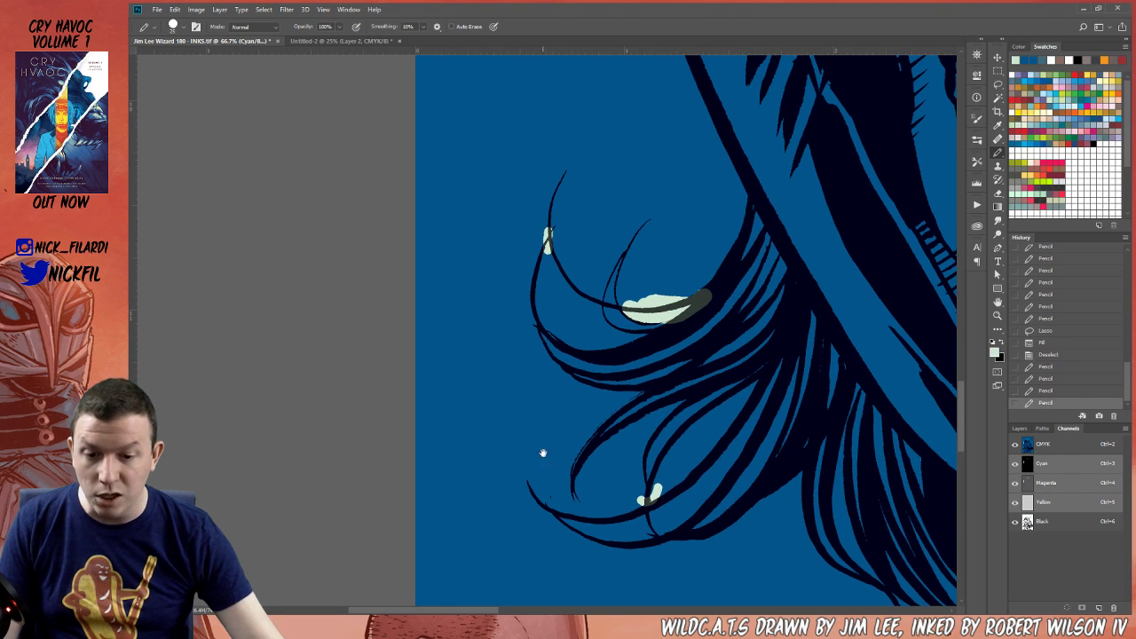
# Widen the pale green pencil marks on the outer curl tip and the lower curl crossing of the woman's long hair
pyautogui.moveTo(541, 453); pyautogui.dragTo(560, 433)
pyautogui.moveTo(564, 231); pyautogui.dragTo(569, 202)
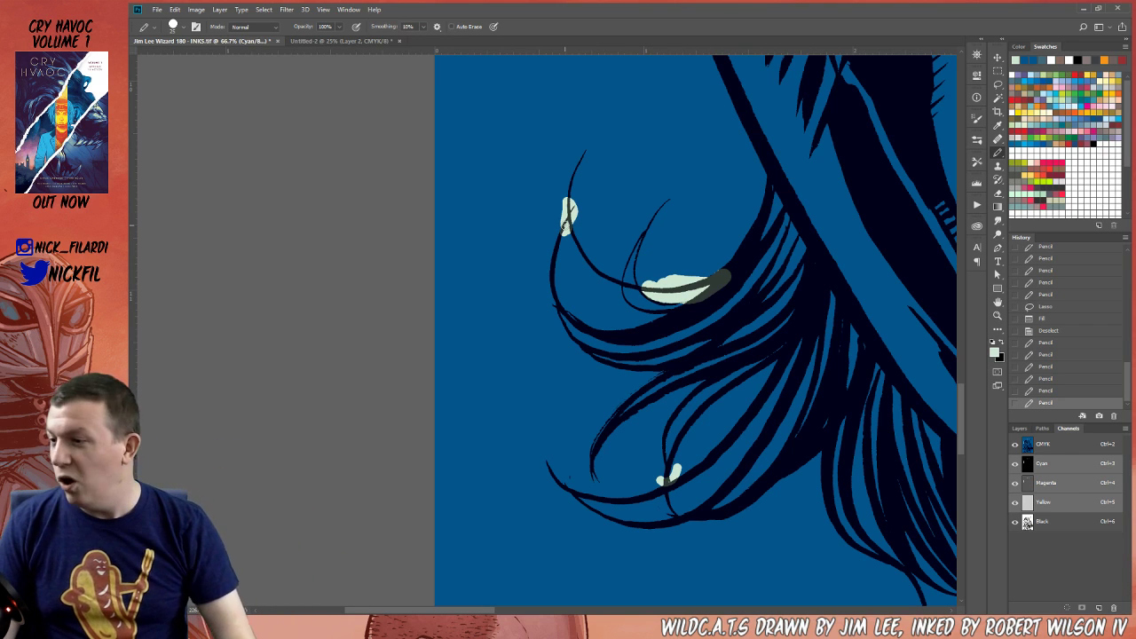
pyautogui.moveTo(609, 499); pyautogui.dragTo(589, 396)
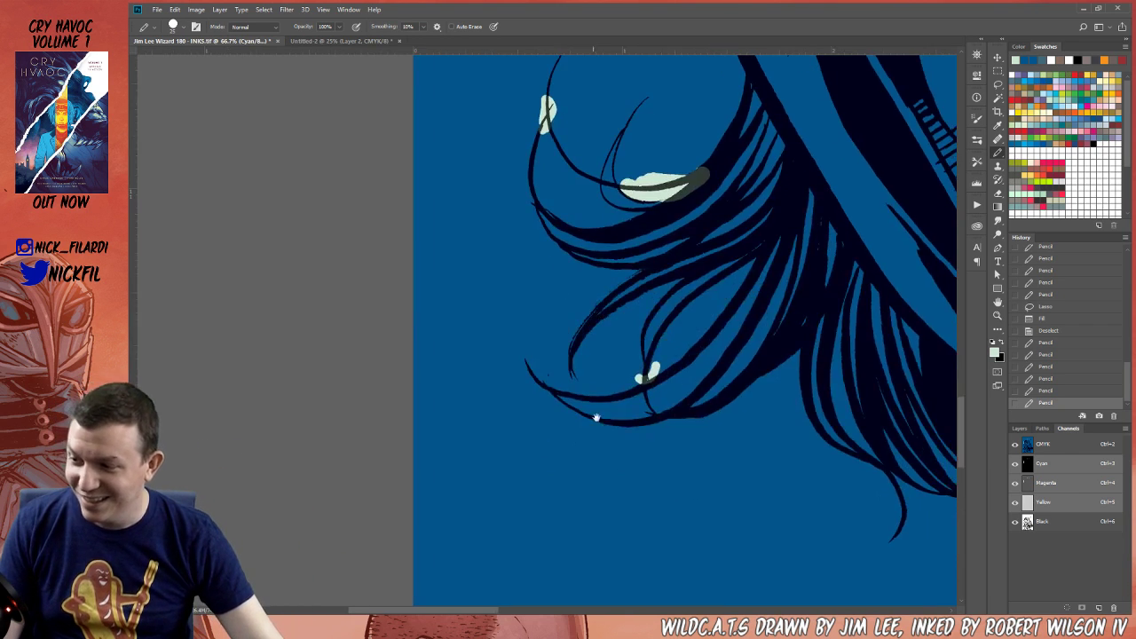
pyautogui.moveTo(670, 450); pyautogui.dragTo(630, 444)
pyautogui.moveTo(734, 456); pyautogui.dragTo(605, 377)
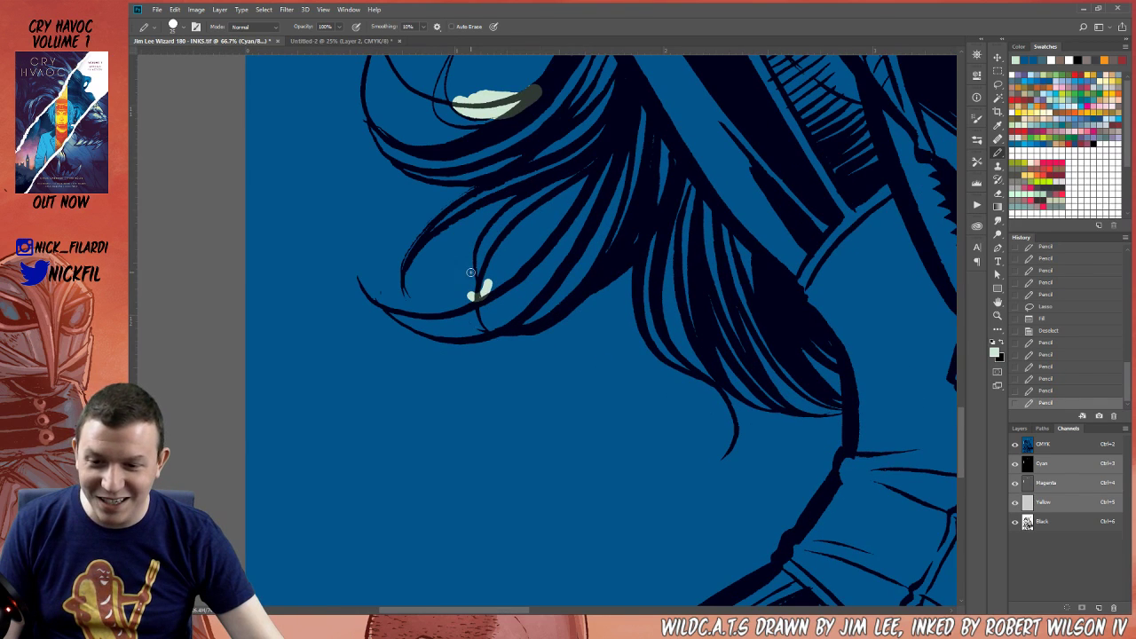
pyautogui.moveTo(478, 291); pyautogui.dragTo(485, 295)
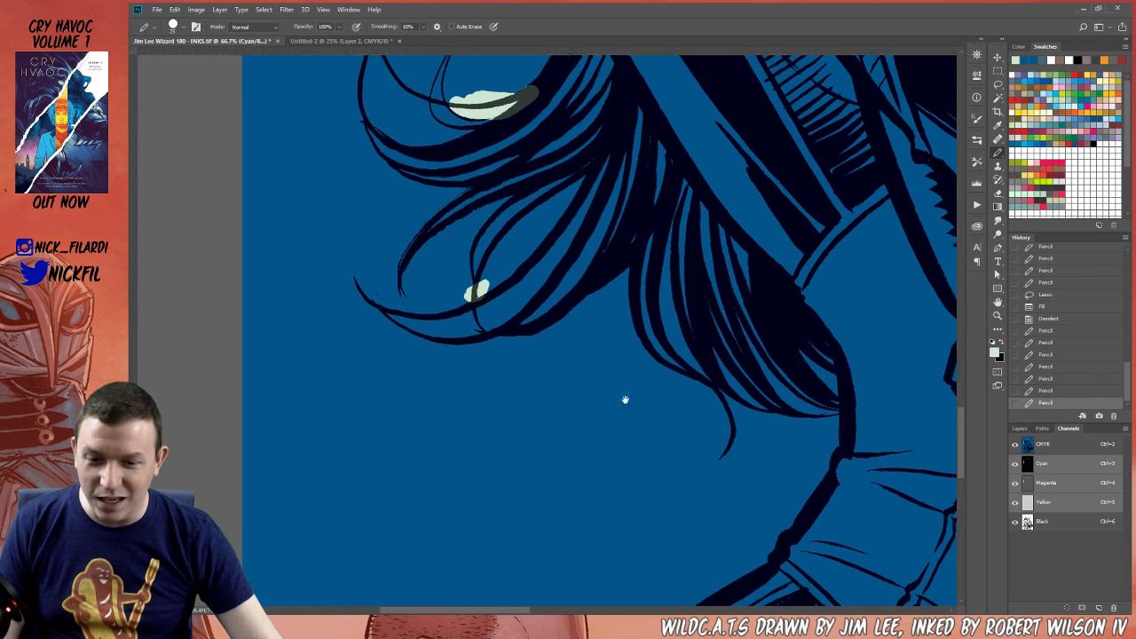
# Dab pale green with the pencil where the woman's lowest hair strands meet her waist outline, redoing the first dab
pyautogui.moveTo(750, 448); pyautogui.dragTo(634, 423)
pyautogui.moveTo(658, 461); pyautogui.dragTo(667, 409)
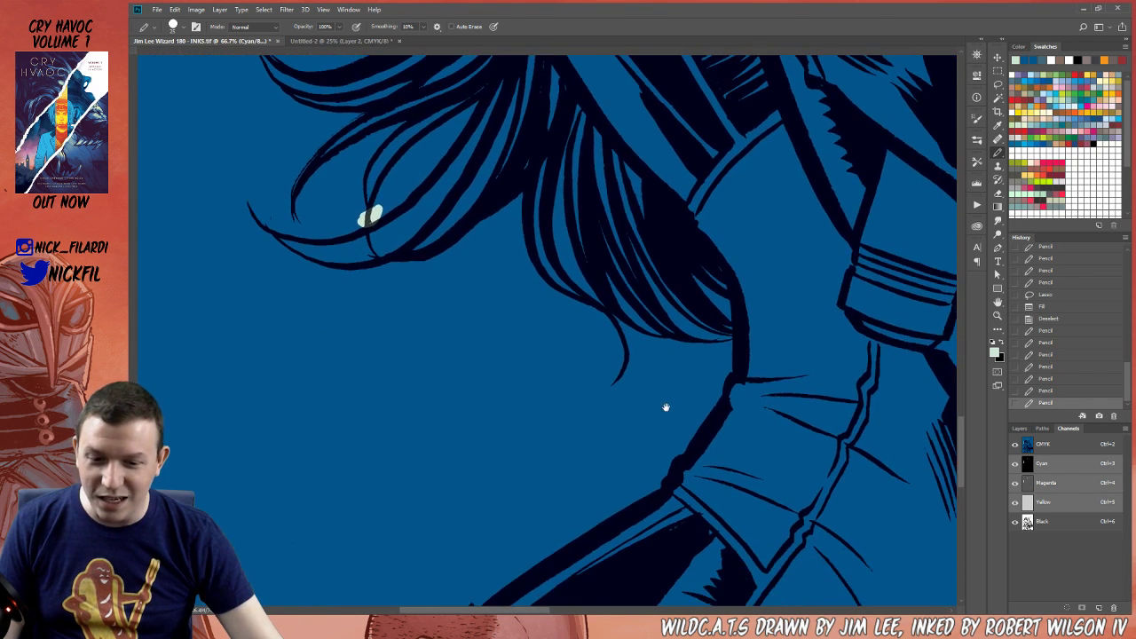
pyautogui.click(731, 342)
pyautogui.hotkey('ctrl', 'z')
pyautogui.moveTo(734, 344); pyautogui.dragTo(732, 344)
# Draw a pale green pencil line down the open outer edge beneath the man's belt pouch to the page's bottom edge
pyautogui.moveTo(606, 525); pyautogui.dragTo(790, 239)
pyautogui.moveTo(655, 566); pyautogui.dragTo(710, 303)
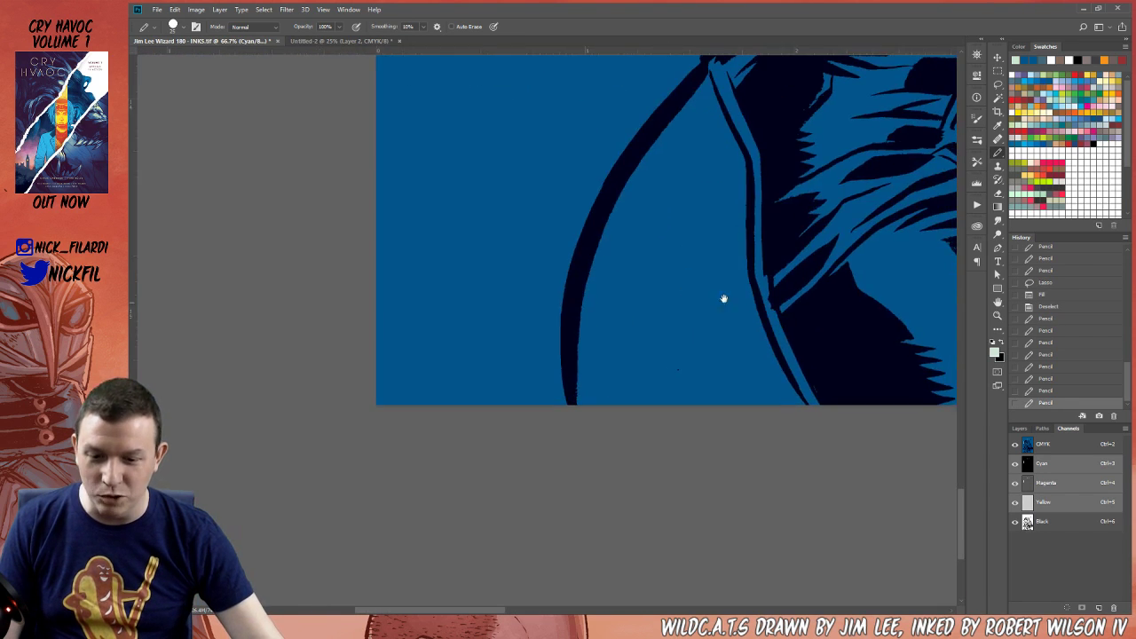
pyautogui.moveTo(945, 189); pyautogui.dragTo(527, 342)
pyautogui.moveTo(930, 288); pyautogui.dragTo(241, 253)
pyautogui.moveTo(925, 289); pyautogui.dragTo(563, 320)
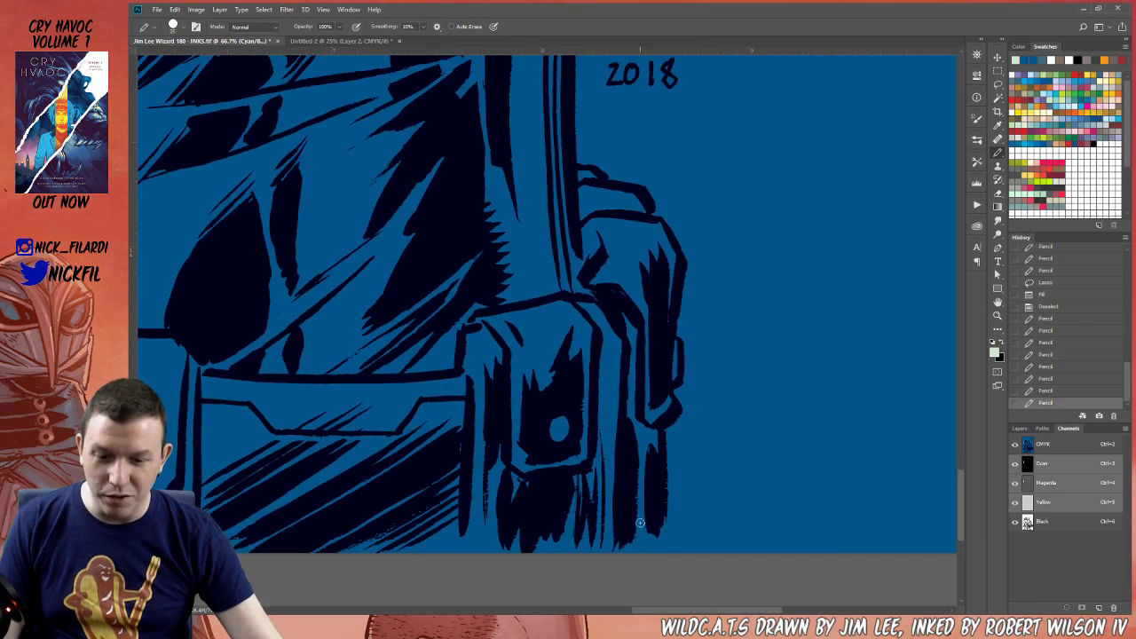
pyautogui.moveTo(671, 511); pyautogui.dragTo(665, 575)
# Cover the artists' signatures and dates beside the man's waist with pale green using a larger pencil
pyautogui.keyDown('alt'); pyautogui.click(682, 389); pyautogui.keyUp('alt')
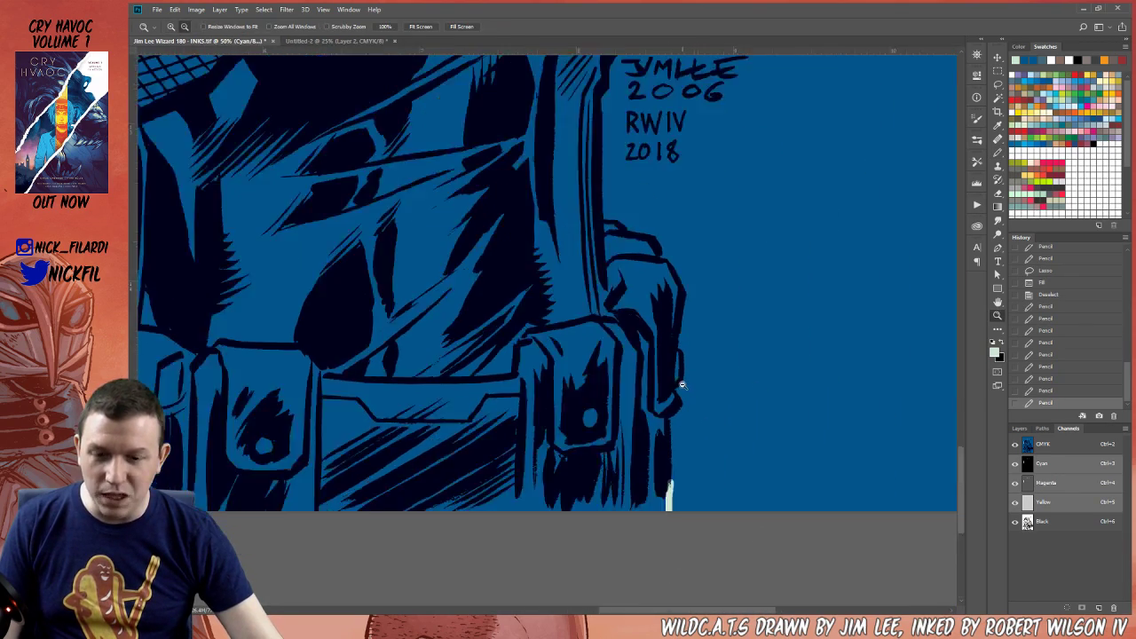
pyautogui.keyDown('alt'); pyautogui.click(682, 384); pyautogui.keyUp('alt')
pyautogui.keyDown('alt'); pyautogui.click(683, 383); pyautogui.keyUp('alt')
pyautogui.moveTo(703, 329); pyautogui.dragTo(676, 367)
pyautogui.click(658, 324)
pyautogui.click(656, 319)
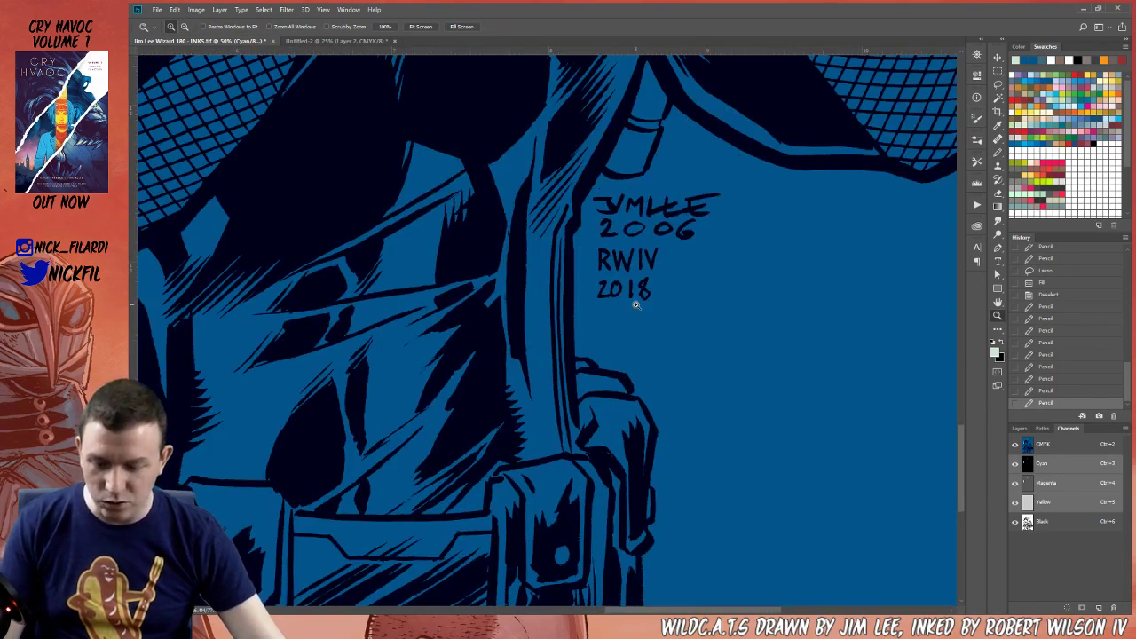
pyautogui.press('b')
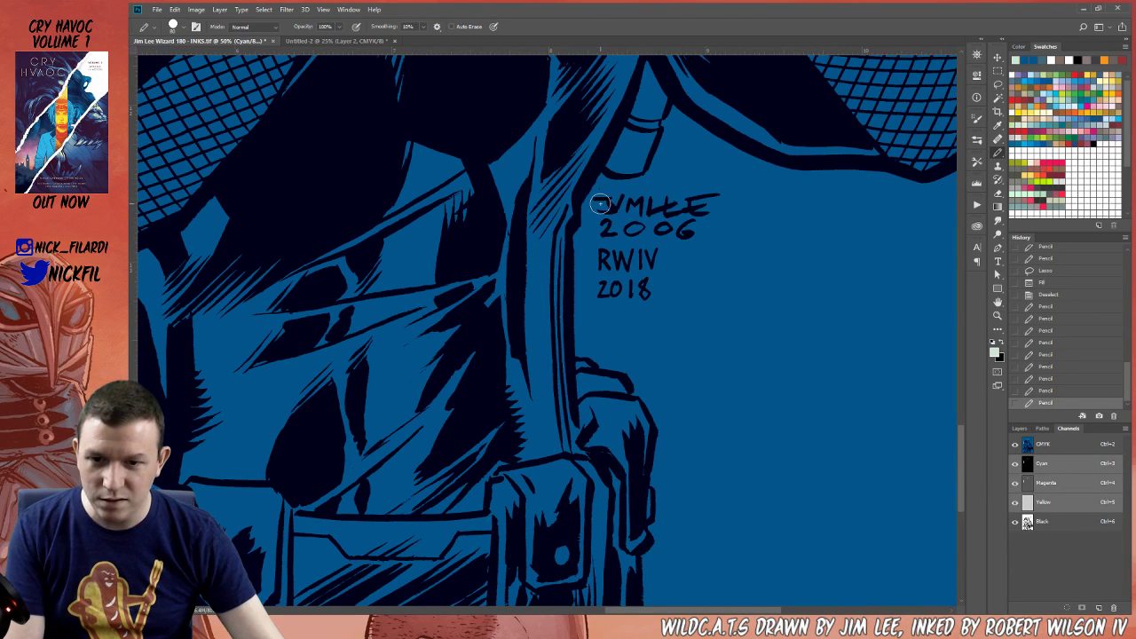
pyautogui.moveTo(603, 201)
pyautogui.mouseDown()
pyautogui.moveTo(617, 284)
pyautogui.moveTo(637, 209)
pyautogui.moveTo(661, 222)
pyautogui.moveTo(710, 205)
pyautogui.moveTo(701, 235)
pyautogui.moveTo(708, 215)
pyautogui.mouseUp()
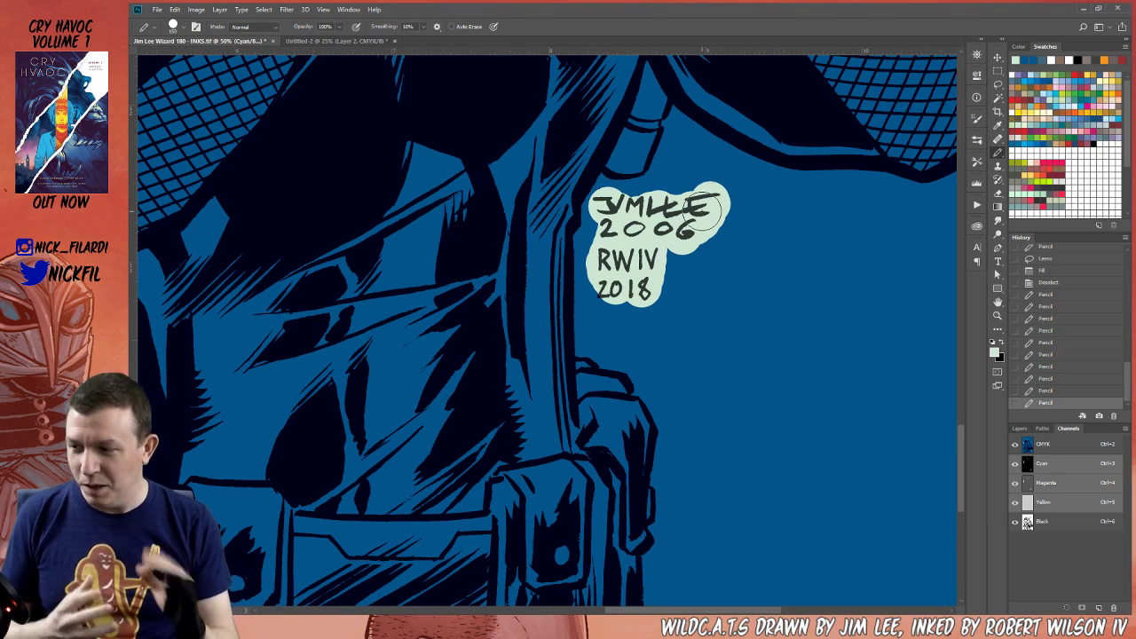
pyautogui.moveTo(701, 211); pyautogui.dragTo(710, 221)
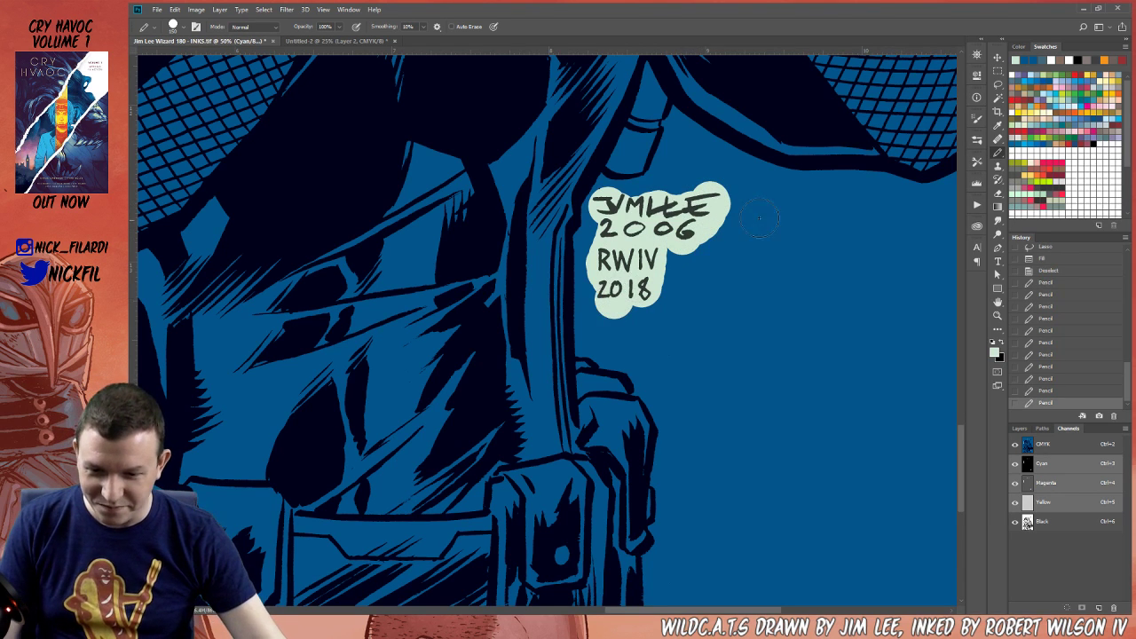
# Switch to the Magic Wand and target the CMYK composite channel with both figures in view
pyautogui.moveTo(705, 382); pyautogui.dragTo(720, 294)
pyautogui.moveTo(767, 217)
pyautogui.mouseDown()
pyautogui.moveTo(737, 393)
pyautogui.moveTo(743, 431)
pyautogui.mouseUp()
pyautogui.press('z')
pyautogui.keyDown('alt'); pyautogui.click(675, 376); pyautogui.keyUp('alt')
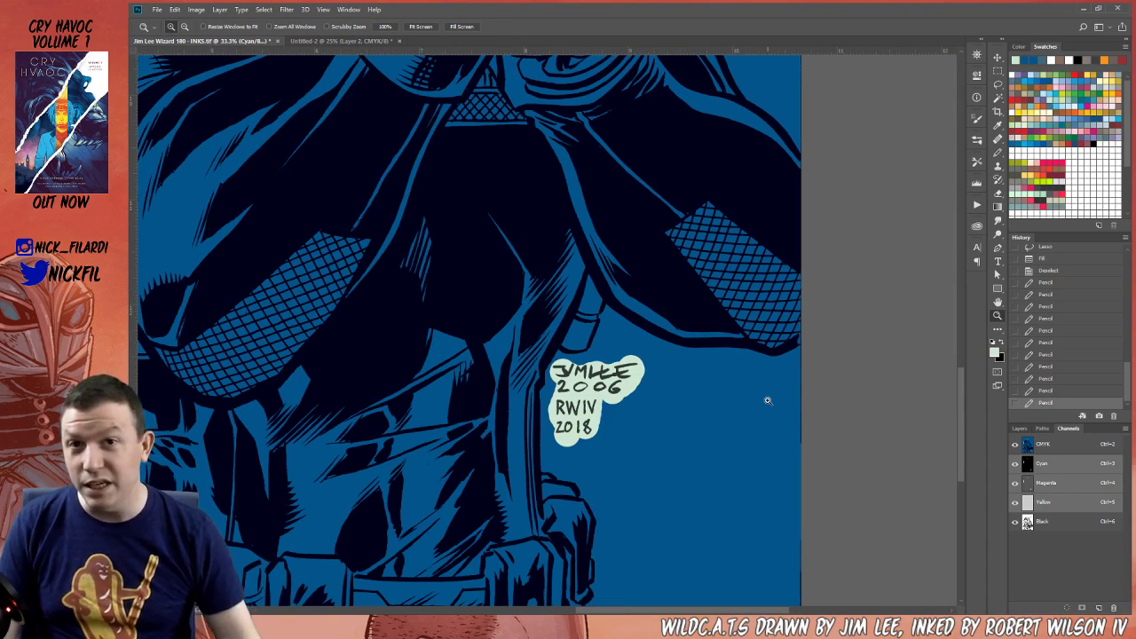
pyautogui.moveTo(513, 305); pyautogui.dragTo(665, 319)
pyautogui.keyDown('alt'); pyautogui.click(477, 293); pyautogui.keyUp('alt')
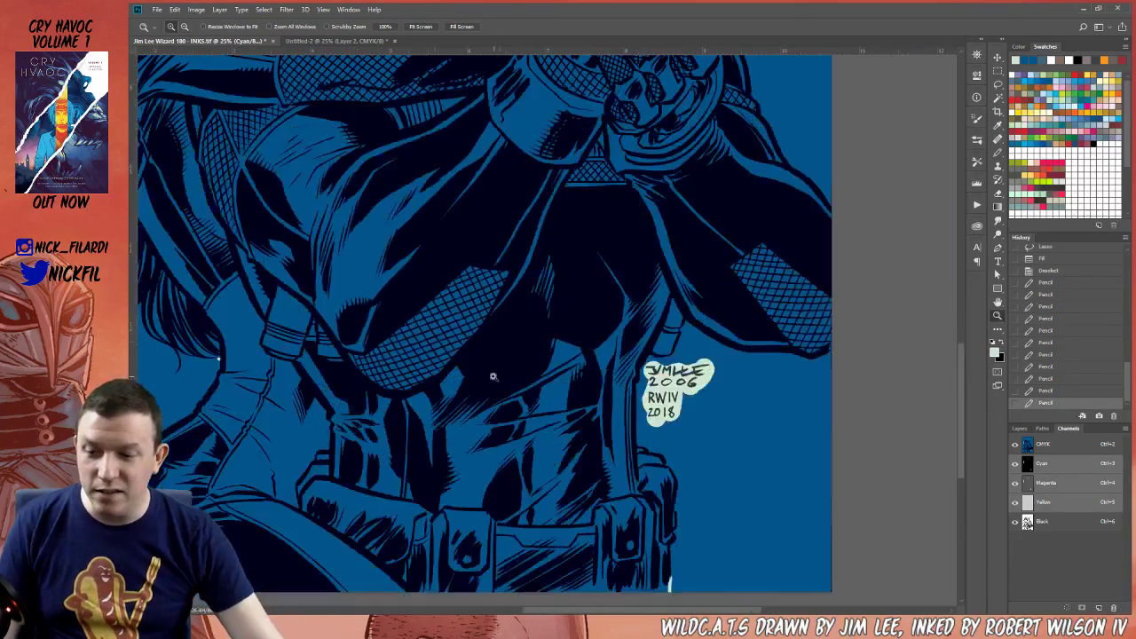
pyautogui.moveTo(413, 318); pyautogui.dragTo(680, 419)
pyautogui.moveTo(469, 263); pyautogui.dragTo(619, 387)
pyautogui.keyDown('alt'); pyautogui.click(519, 272); pyautogui.keyUp('alt')
pyautogui.moveTo(733, 262); pyautogui.dragTo(628, 378)
pyautogui.press('w')
pyautogui.click(1077, 450)
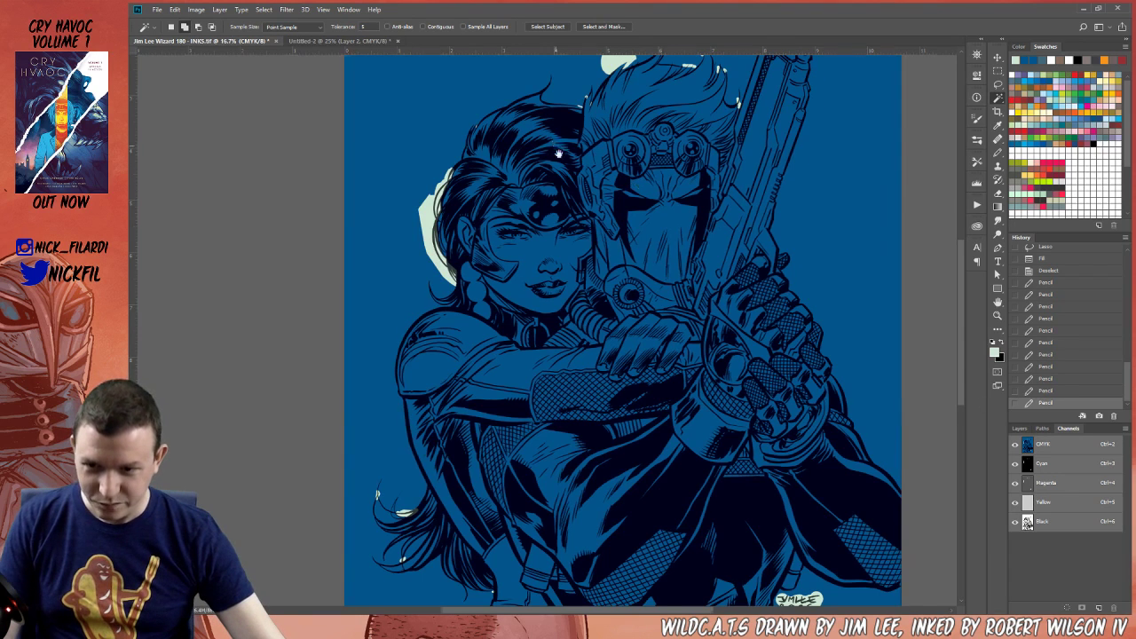
# Try a contiguous Magic Wand selection of the blue background around the figures and deselect it
pyautogui.moveTo(555, 144); pyautogui.dragTo(592, 252)
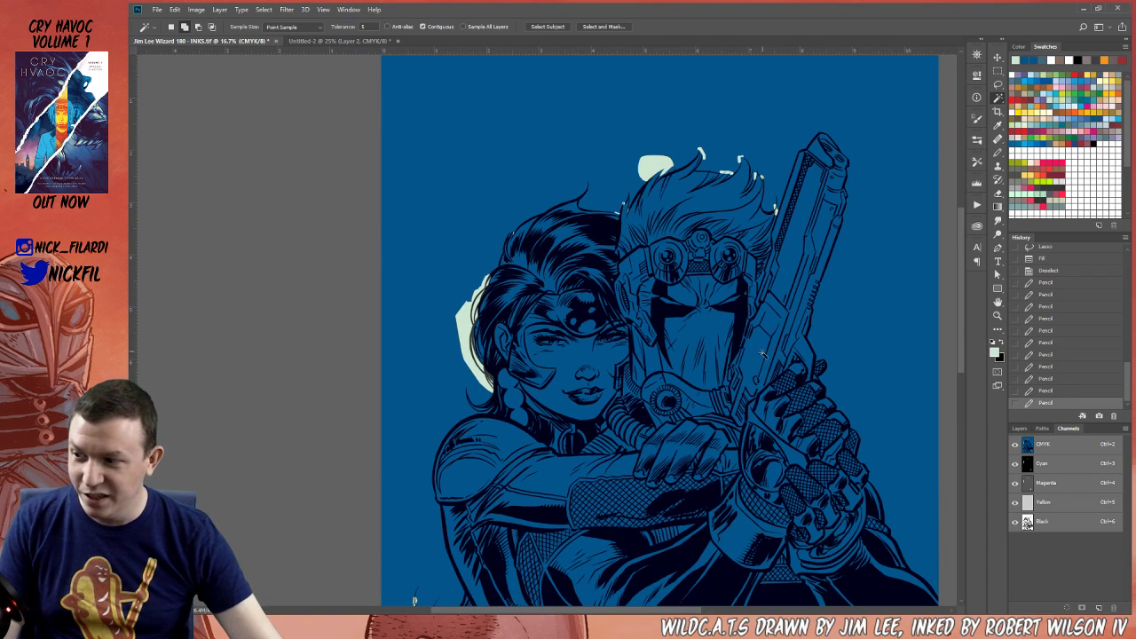
pyautogui.click(868, 316)
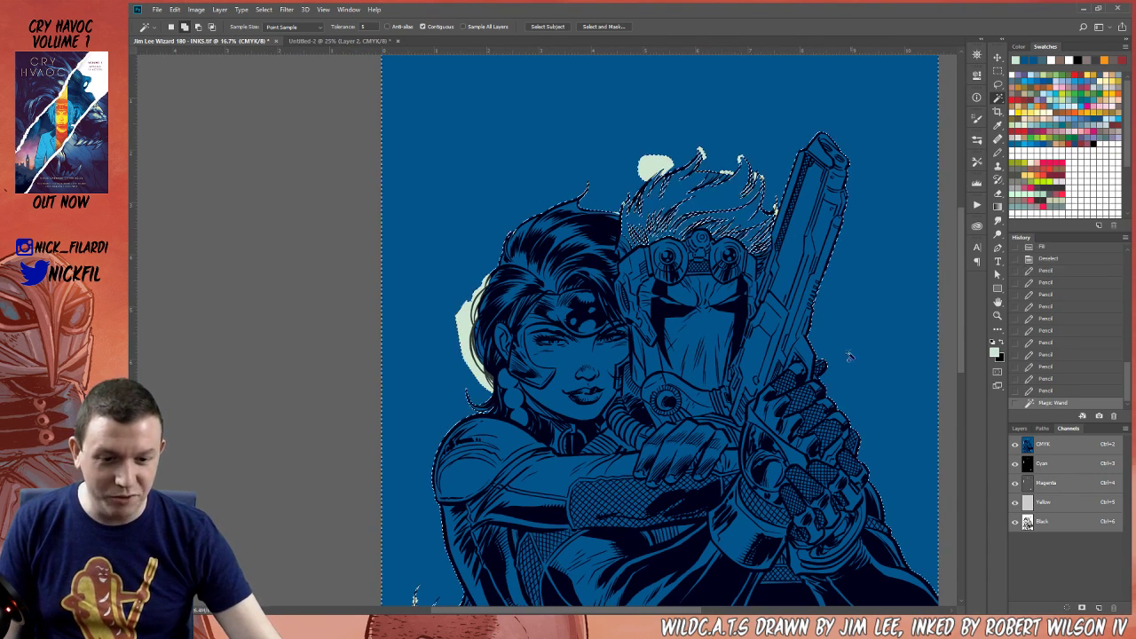
pyautogui.hotkey('ctrl', 'd')
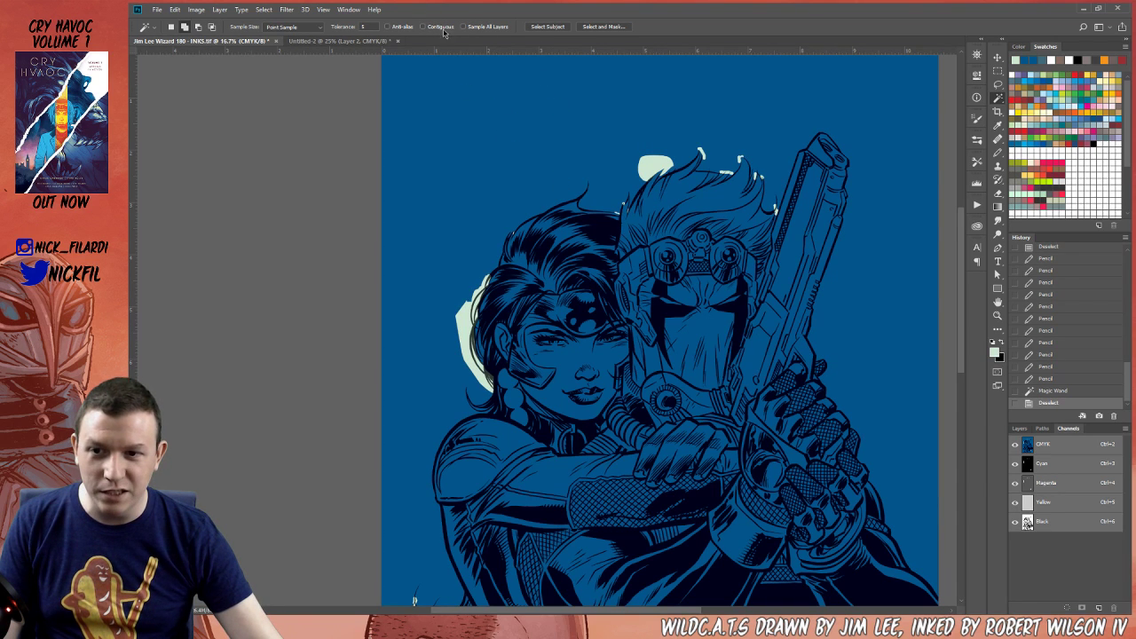
# Select the blue background with the contiguous Magic Wand and add the separate area beside the signatures
pyautogui.moveTo(773, 542); pyautogui.dragTo(718, 307)
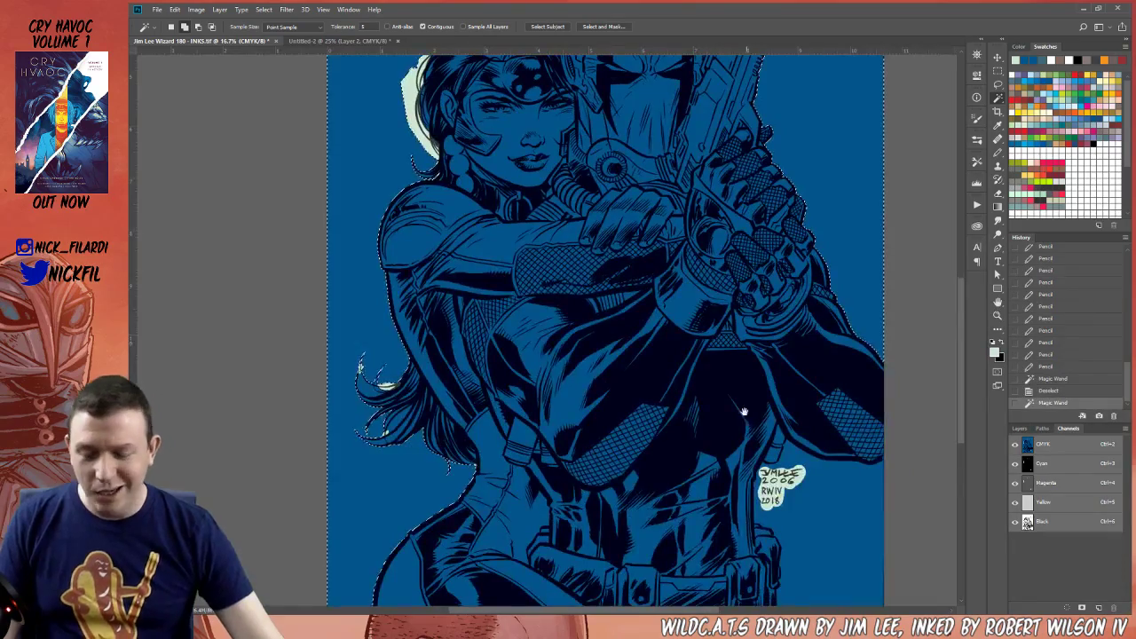
pyautogui.moveTo(789, 363); pyautogui.dragTo(783, 257)
pyautogui.click(812, 421)
pyautogui.moveTo(756, 95); pyautogui.dragTo(769, 499)
# Paint a pale green patch with the pencil beside the man's tallest hair tip and hide the selection edges
pyautogui.click(651, 254)
pyautogui.click(650, 253)
pyautogui.click(651, 253)
pyautogui.click(651, 253)
pyautogui.press('b')
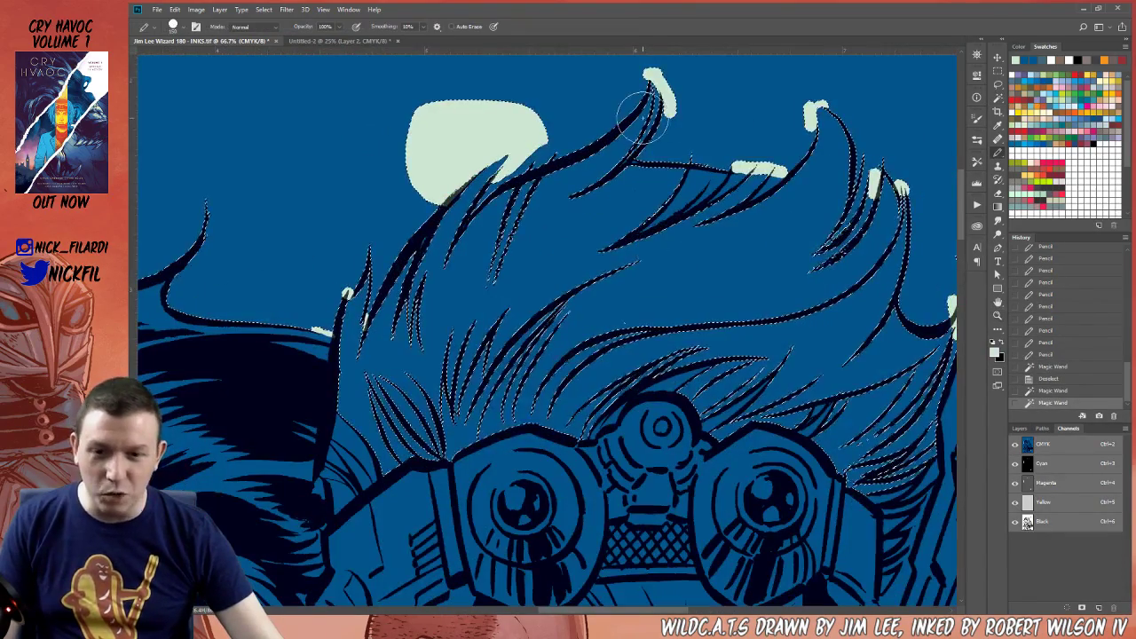
pyautogui.moveTo(681, 83); pyautogui.dragTo(677, 78)
pyautogui.moveTo(654, 121); pyautogui.dragTo(713, 184)
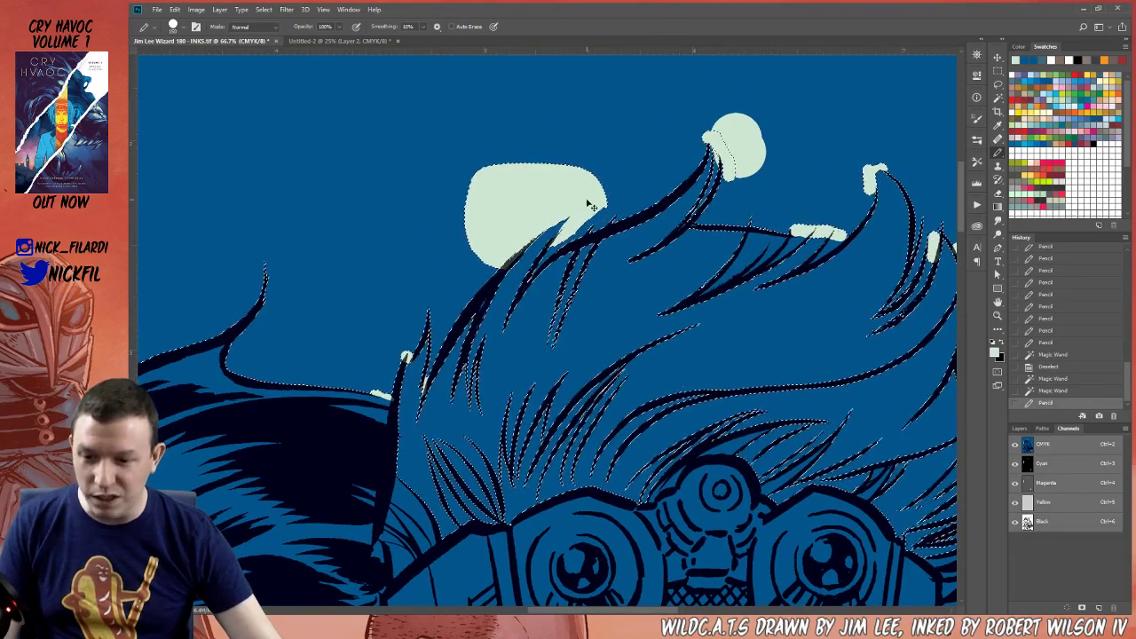
pyautogui.hotkey('ctrl', 'h')
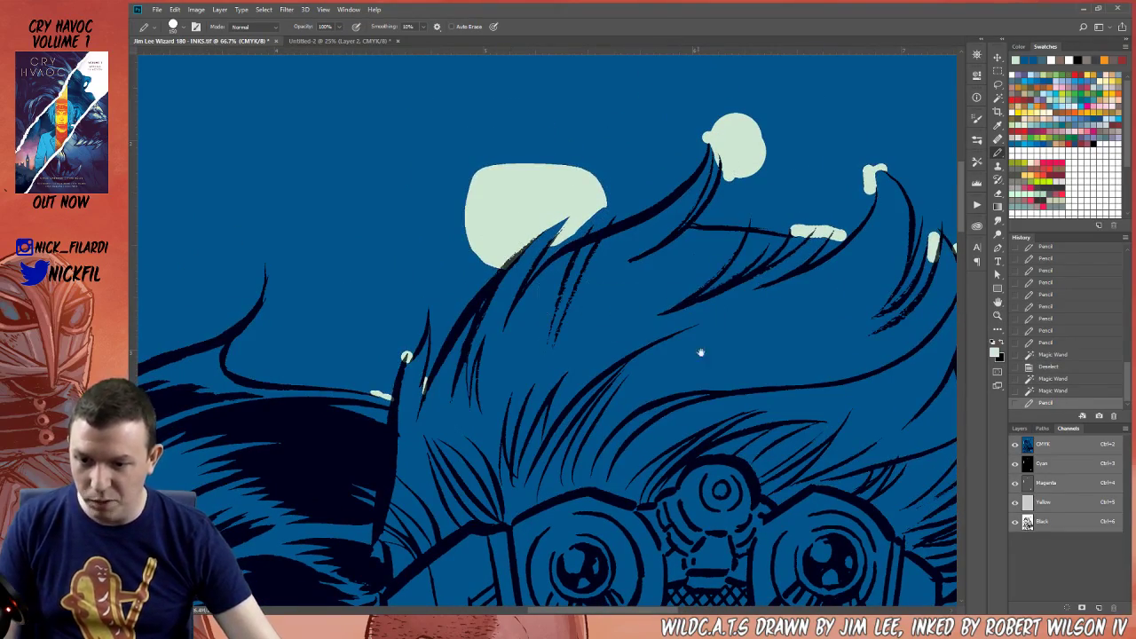
# Paint pale green between the fine strands of the man's hair nearest the gun, sampling blue and pale green for touch-ups
pyautogui.moveTo(765, 357)
pyautogui.mouseDown()
pyautogui.moveTo(618, 338)
pyautogui.moveTo(583, 352)
pyautogui.mouseUp()
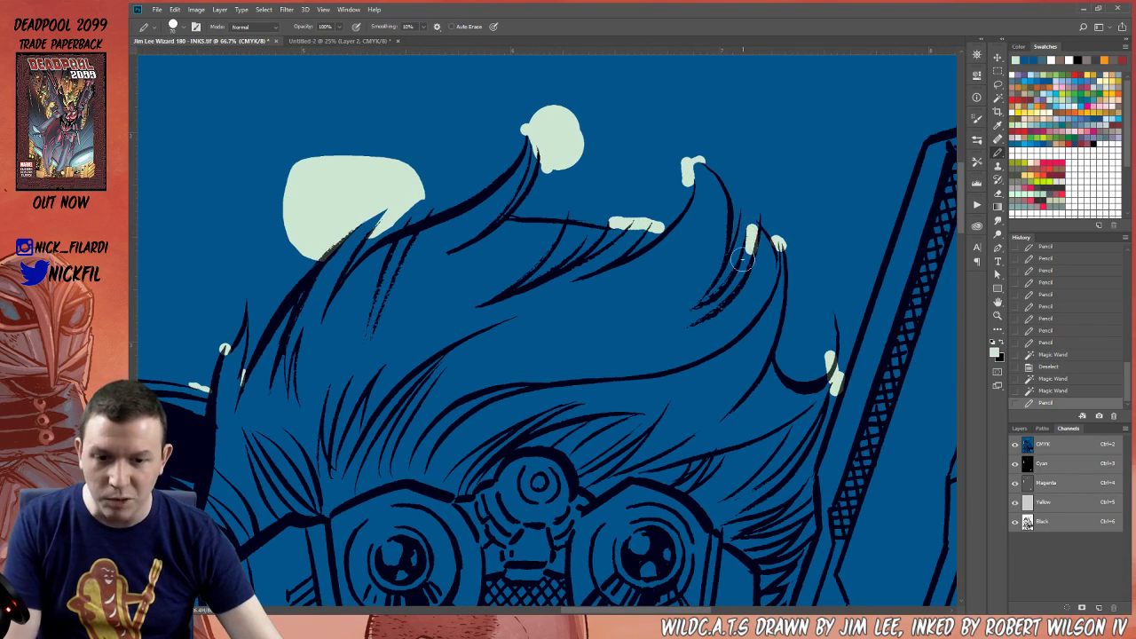
pyautogui.moveTo(744, 214)
pyautogui.mouseDown()
pyautogui.moveTo(735, 275)
pyautogui.moveTo(708, 274)
pyautogui.mouseUp()
pyautogui.keyDown('alt'); pyautogui.click(701, 245); pyautogui.keyUp('alt')
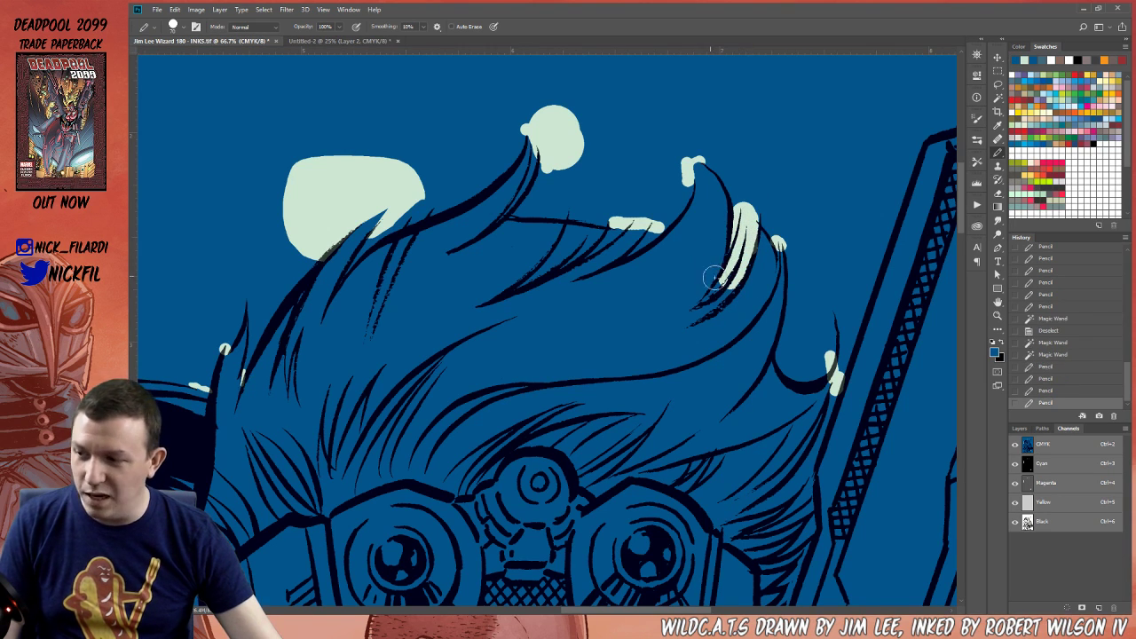
pyautogui.moveTo(705, 214); pyautogui.dragTo(722, 258)
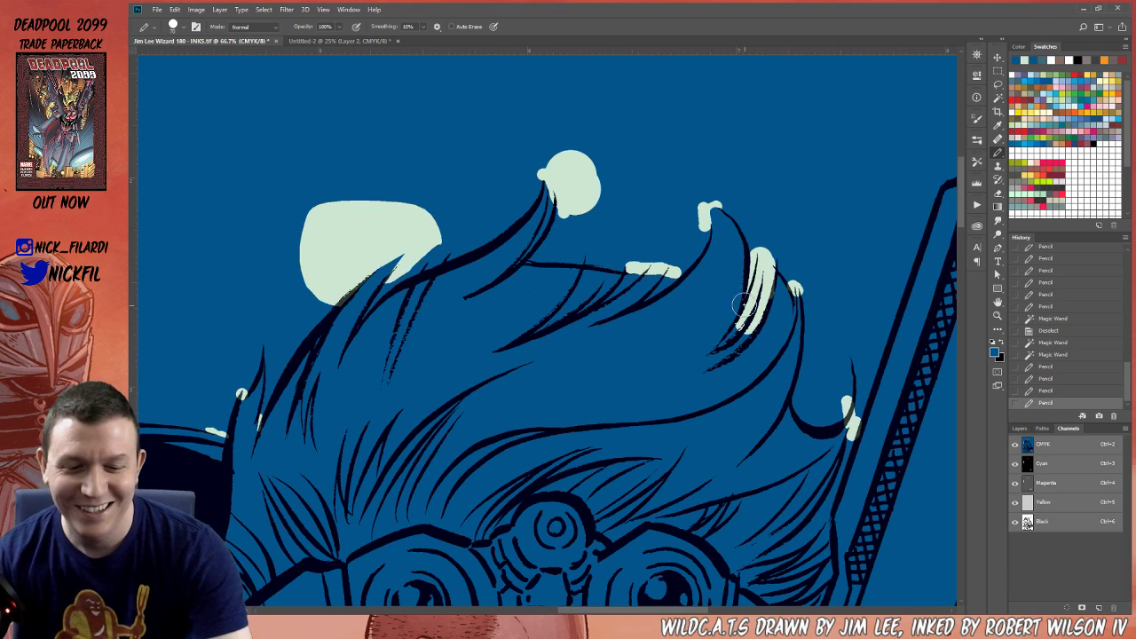
pyautogui.moveTo(757, 283)
pyautogui.mouseDown()
pyautogui.moveTo(733, 325)
pyautogui.moveTo(772, 254)
pyautogui.moveTo(760, 255)
pyautogui.moveTo(756, 318)
pyautogui.moveTo(746, 284)
pyautogui.moveTo(667, 221)
pyautogui.mouseUp()
pyautogui.keyDown('alt'); pyautogui.click(761, 261); pyautogui.keyUp('alt')
pyautogui.press('z')
pyautogui.keyDown('alt'); pyautogui.click(670, 264); pyautogui.keyUp('alt')
pyautogui.keyDown('alt'); pyautogui.click(670, 265); pyautogui.keyUp('alt')
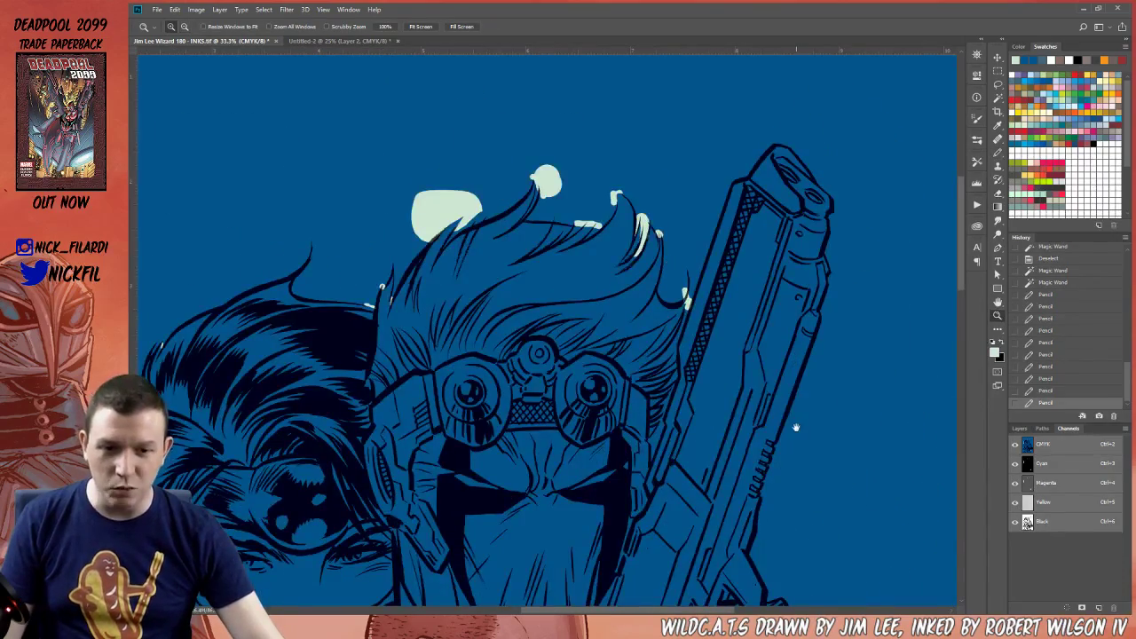
# Examine the figures' outlines from the man's hair down past the woman's curls to the belt and signatures
pyautogui.moveTo(795, 427); pyautogui.dragTo(824, 293)
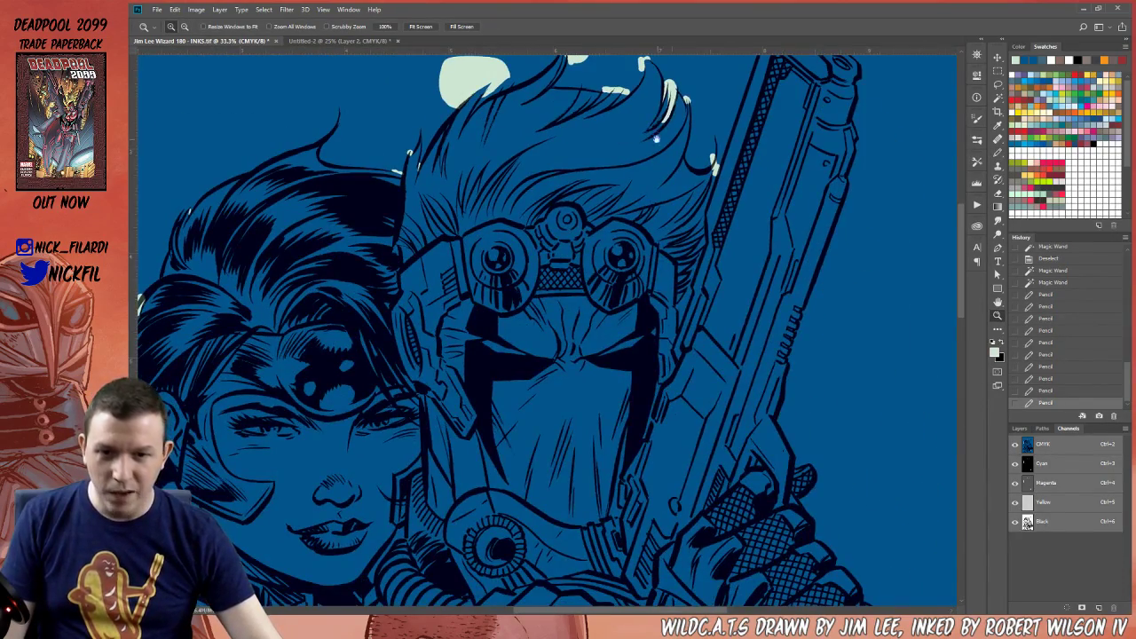
pyautogui.moveTo(663, 143); pyautogui.dragTo(792, 157)
pyautogui.moveTo(249, 509); pyautogui.dragTo(594, 222)
pyautogui.moveTo(652, 500); pyautogui.dragTo(694, 110)
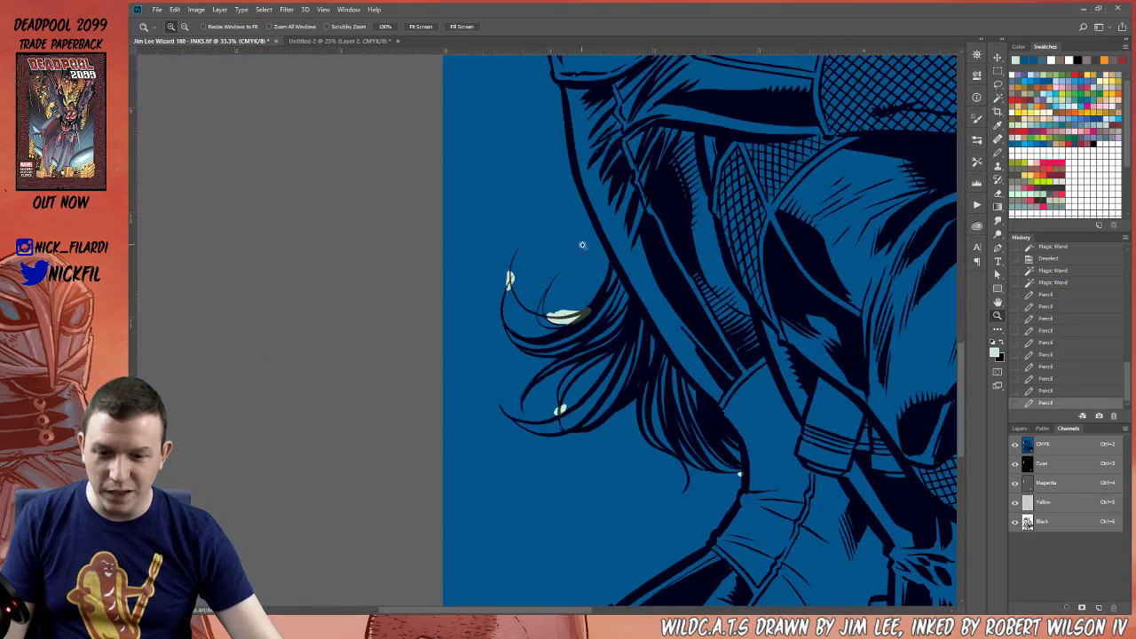
pyautogui.moveTo(713, 570); pyautogui.dragTo(456, 322)
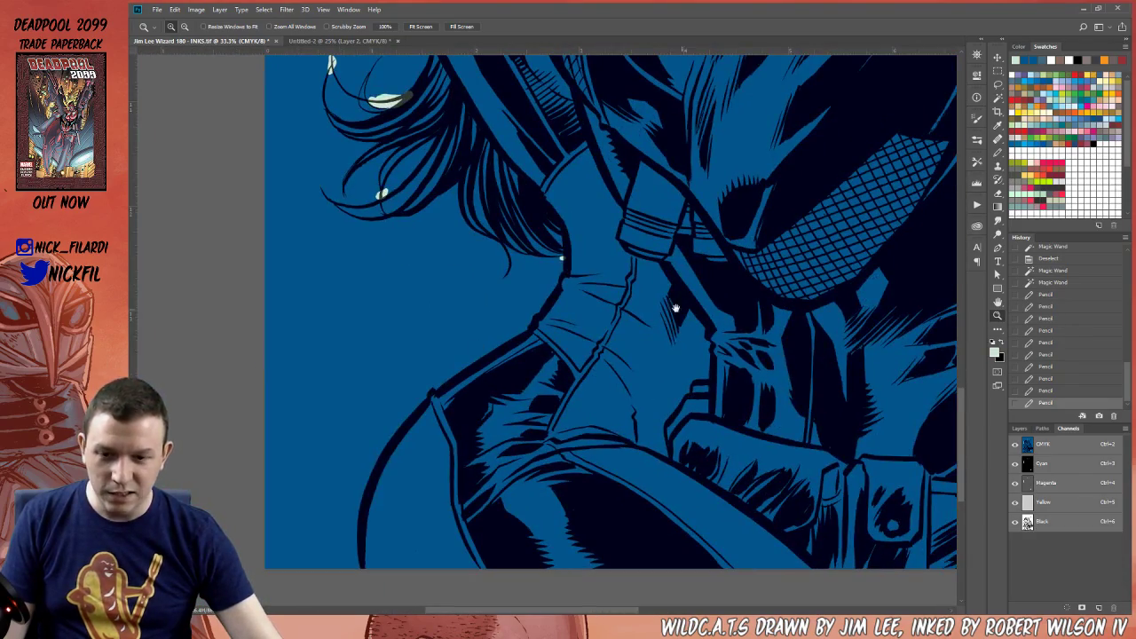
pyautogui.moveTo(791, 323); pyautogui.dragTo(487, 283)
pyautogui.moveTo(745, 307); pyautogui.dragTo(616, 322)
pyautogui.moveTo(800, 342); pyautogui.dragTo(731, 327)
# Try selecting the background beside the signatures with the Magic Wand, then lassoing below the man's sleeve, clearing each selection
pyautogui.hotkey('ctrl', 'd')
pyautogui.press('w')
pyautogui.click(704, 314)
pyautogui.hotkey('ctrl', 'd')
pyautogui.press('l')
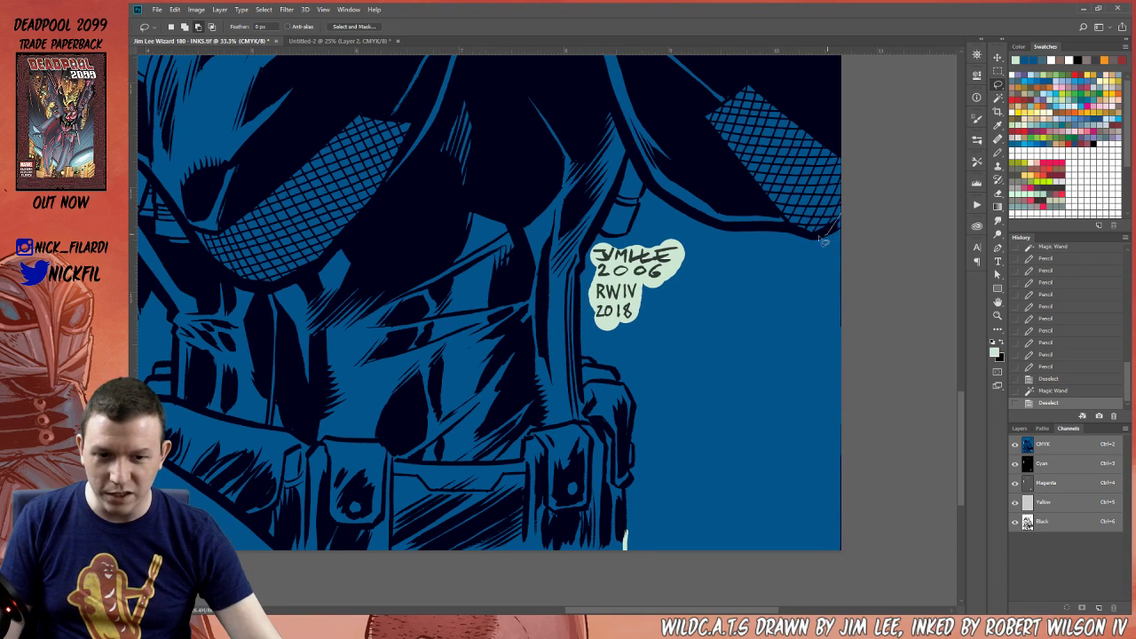
pyautogui.moveTo(781, 230)
pyautogui.mouseDown()
pyautogui.moveTo(716, 227)
pyautogui.moveTo(641, 201)
pyautogui.mouseUp()
pyautogui.hotkey('ctrl', 'd')
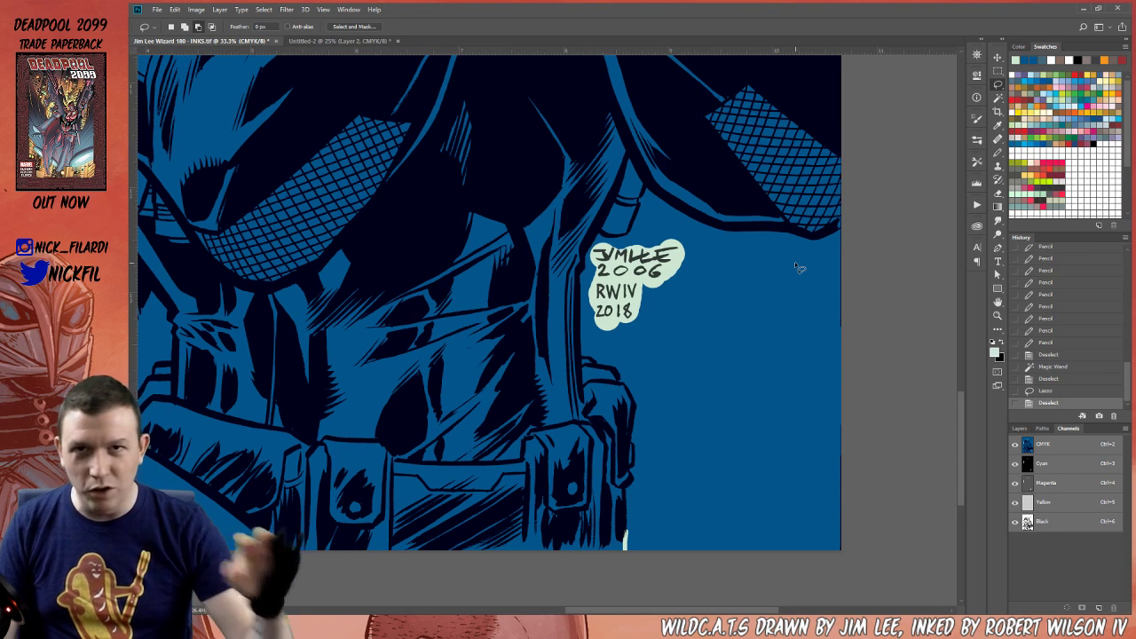
# Select the background beside the signatures with the Magic Wand and add the large background area around both figures
pyautogui.press('w')
pyautogui.click(714, 330)
pyautogui.keyDown('alt'); pyautogui.click(626, 266); pyautogui.keyUp('alt')
pyautogui.keyDown('alt'); pyautogui.click(627, 266); pyautogui.keyUp('alt')
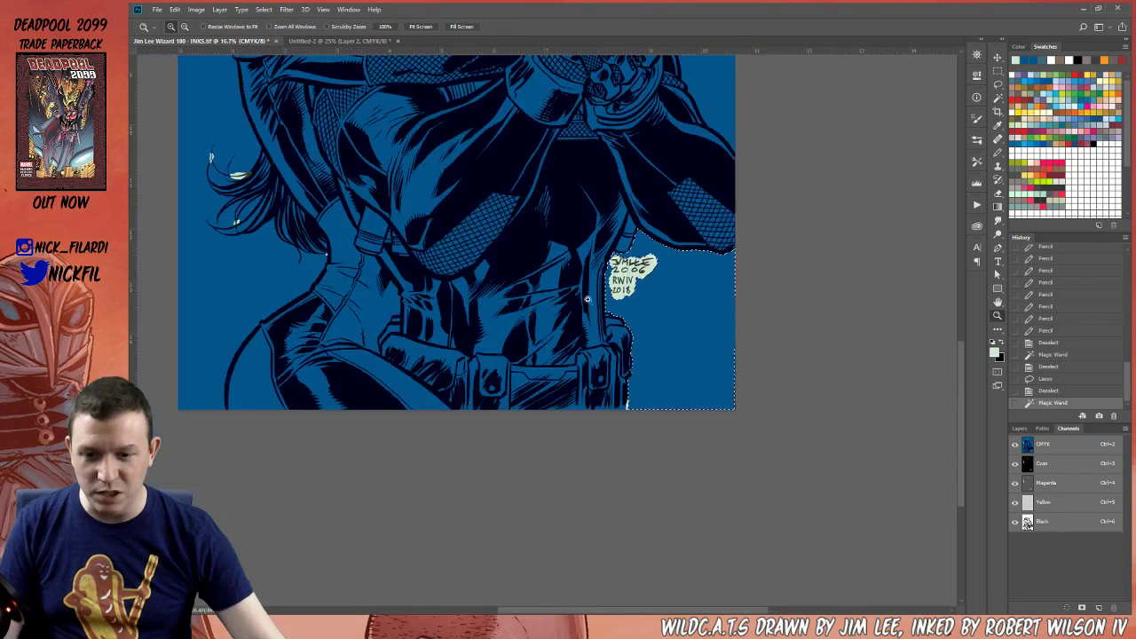
pyautogui.moveTo(312, 272); pyautogui.dragTo(551, 388)
pyautogui.keyDown('shift'); pyautogui.click(524, 387); pyautogui.keyUp('shift')
pyautogui.scroll(5, 523, 387)
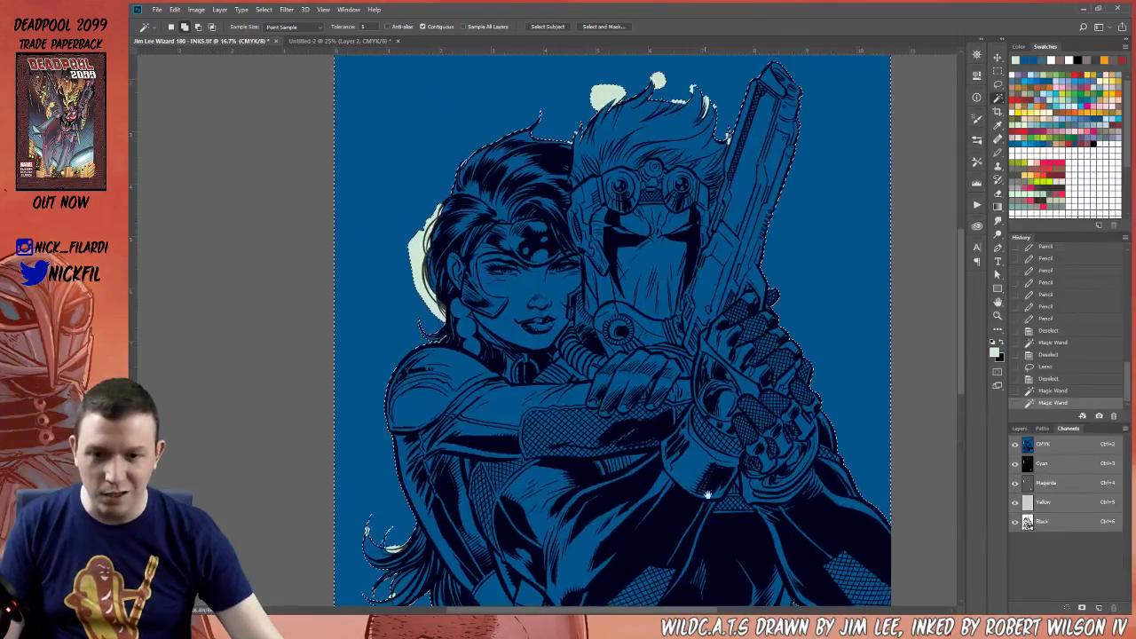
# Expand the background selection, fill it with pale green in the cyan, magenta and yellow channels, and deselect
pyautogui.press('F2')
pyautogui.hotkey('alt', 'BackSpace')
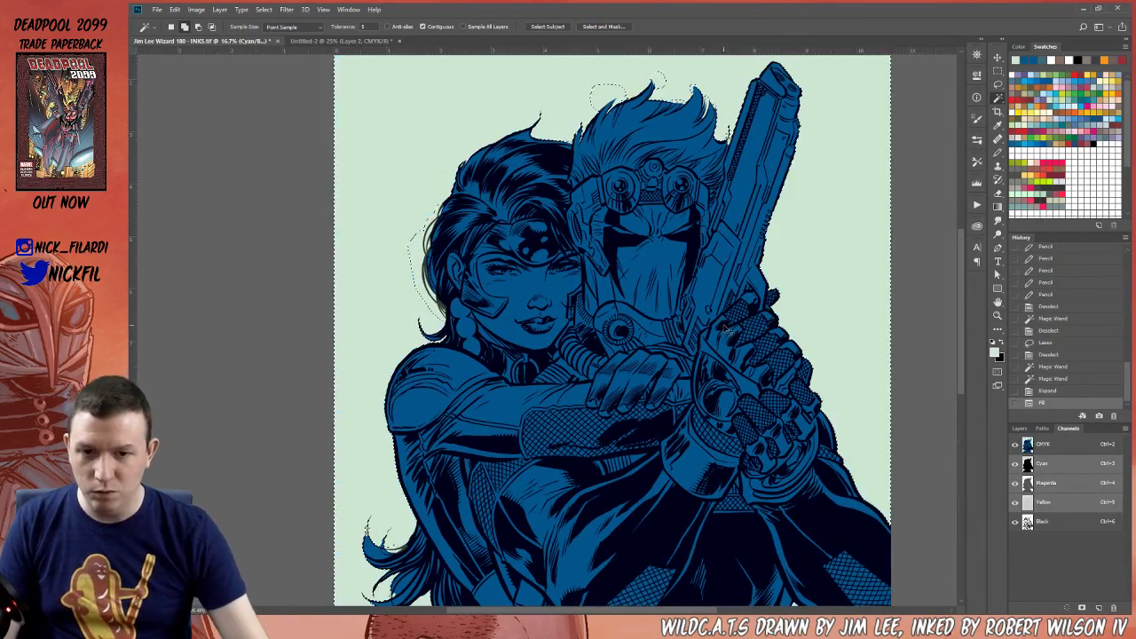
pyautogui.hotkey('ctrl', 'd')
pyautogui.keyDown('alt'); pyautogui.click(645, 284); pyautogui.keyUp('alt')
pyautogui.moveTo(704, 354); pyautogui.dragTo(720, 304)
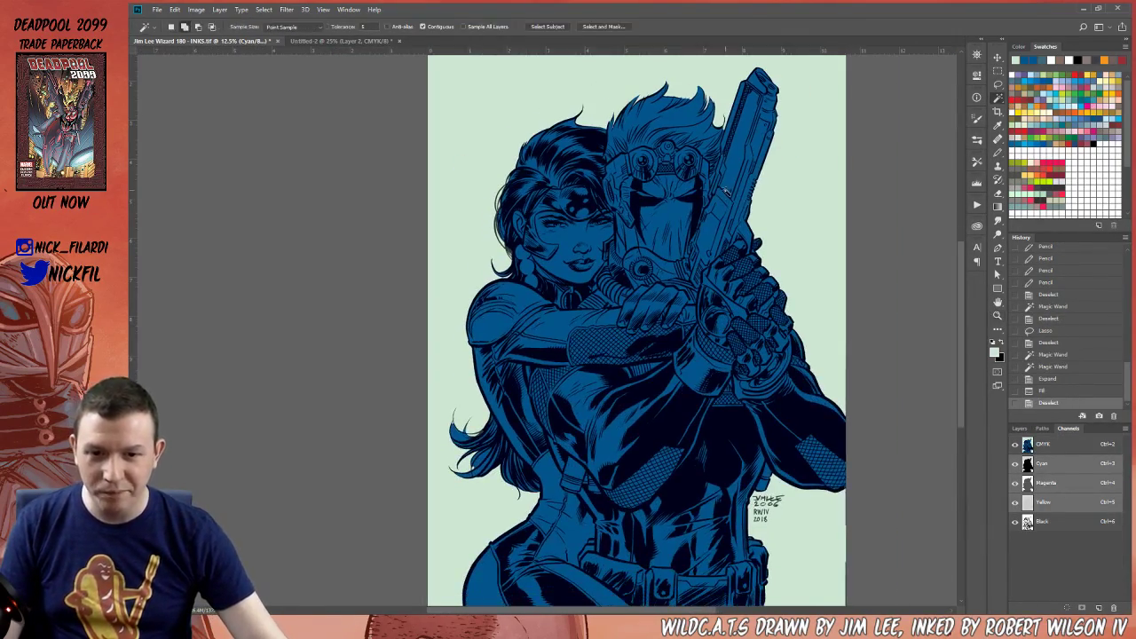
# Lasso the narrow gap between the man's hair and the gun barrel, fill it with pale green, and deselect
pyautogui.click(718, 131)
pyautogui.click(719, 131)
pyautogui.click(718, 130)
pyautogui.click(717, 131)
pyautogui.scroll(2, 745, 486)
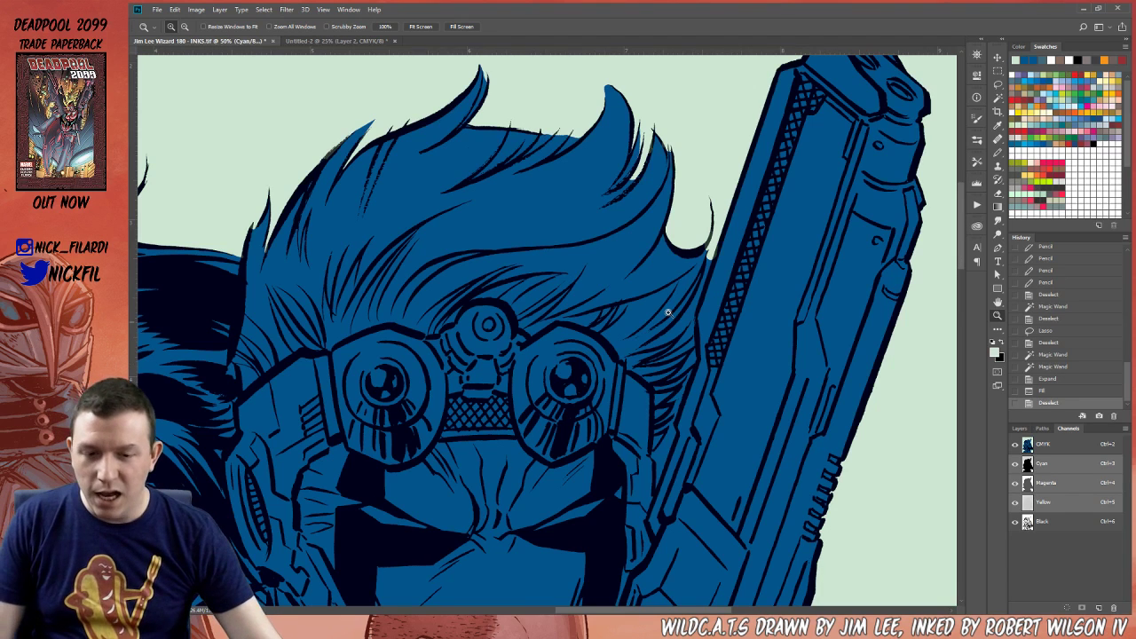
pyautogui.press('l')
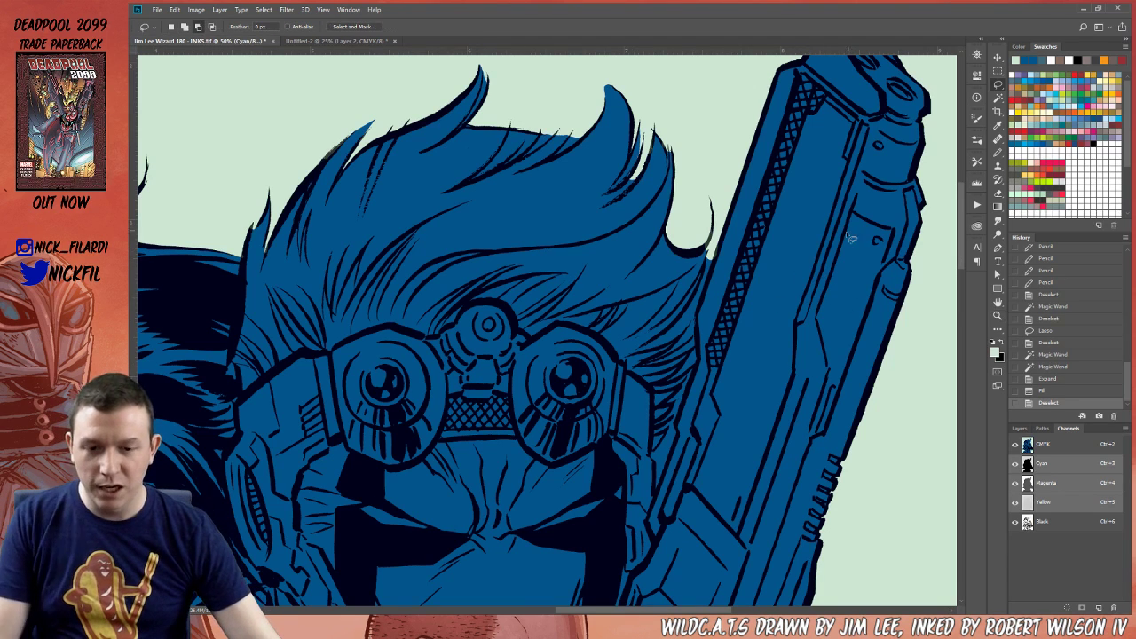
pyautogui.keyDown('alt'); pyautogui.click(707, 258); pyautogui.keyUp('alt')
pyautogui.keyDown('alt'); pyautogui.click(694, 318); pyautogui.keyUp('alt')
pyautogui.keyDown('alt'); pyautogui.click(718, 245); pyautogui.keyUp('alt')
pyautogui.hotkey('alt', 'BackSpace')
pyautogui.hotkey('ctrl', 'd')
# Touch up the edge of the gap between the man's hair and the gun with a Pencil stroke
pyautogui.press('b')
pyautogui.press('x')
pyautogui.moveTo(702, 263); pyautogui.dragTo(694, 323)
# Lasso the gap between the side of the man's helmet and the gun, fill it with pale green, and deselect
pyautogui.press('z')
pyautogui.keyDown('alt'); pyautogui.click(694, 356); pyautogui.keyUp('alt')
pyautogui.keyDown('alt'); pyautogui.click(692, 356); pyautogui.keyUp('alt')
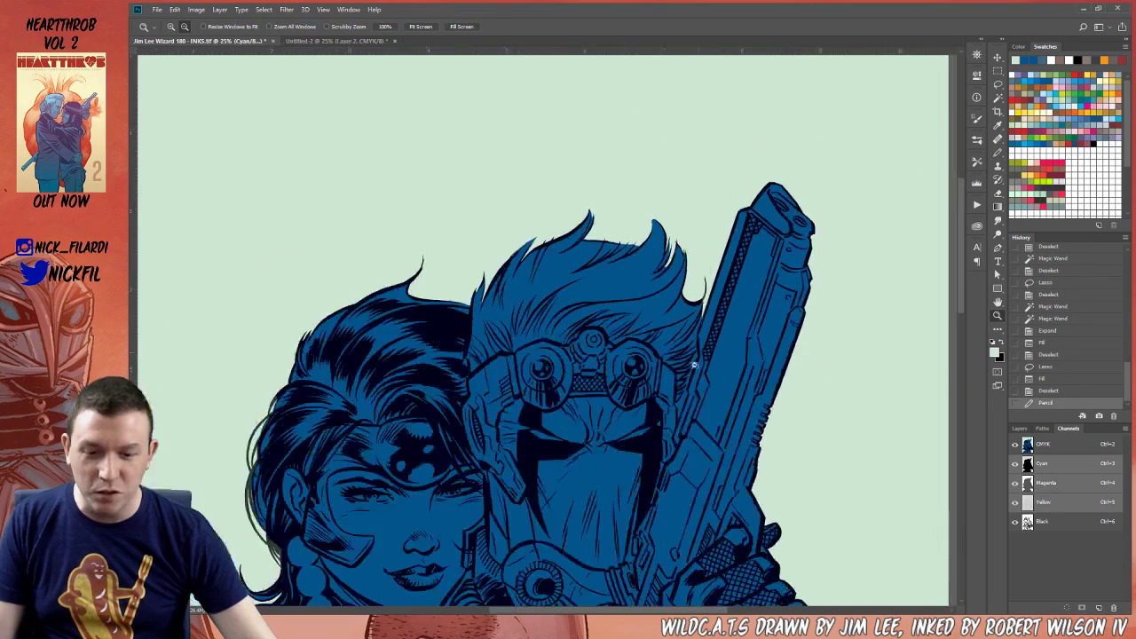
pyautogui.click(689, 396)
pyautogui.click(688, 397)
pyautogui.press('l')
pyautogui.moveTo(673, 400); pyautogui.dragTo(656, 419)
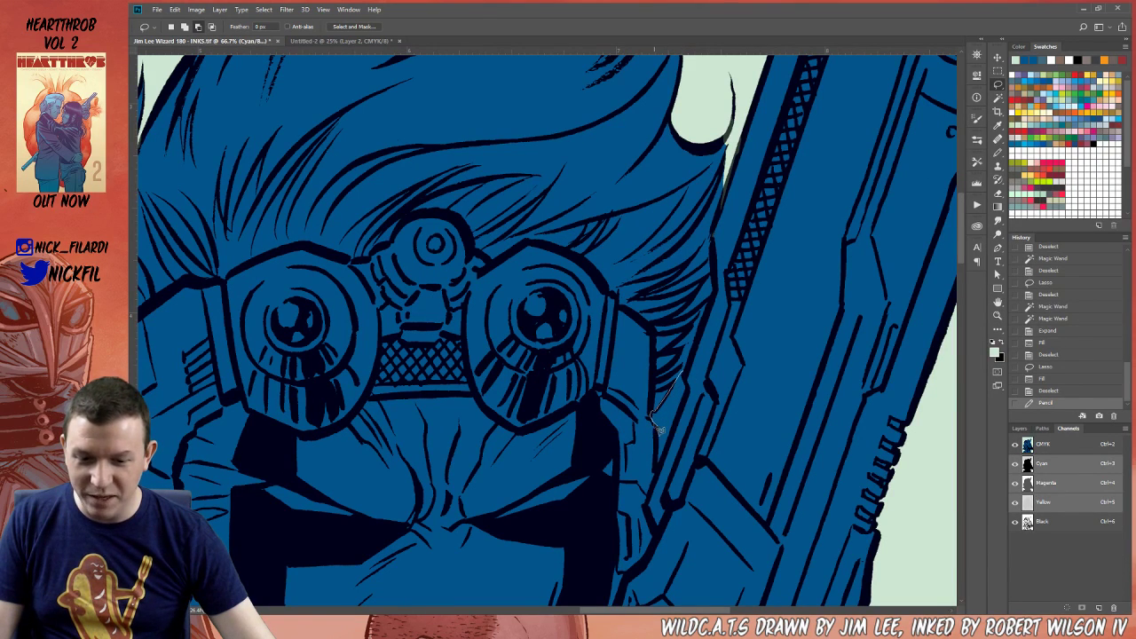
pyautogui.moveTo(661, 462)
pyautogui.mouseDown()
pyautogui.moveTo(659, 477)
pyautogui.moveTo(695, 399)
pyautogui.moveTo(685, 378)
pyautogui.mouseUp()
pyautogui.hotkey('alt', 'BackSpace')
pyautogui.hotkey('ctrl', 'd')
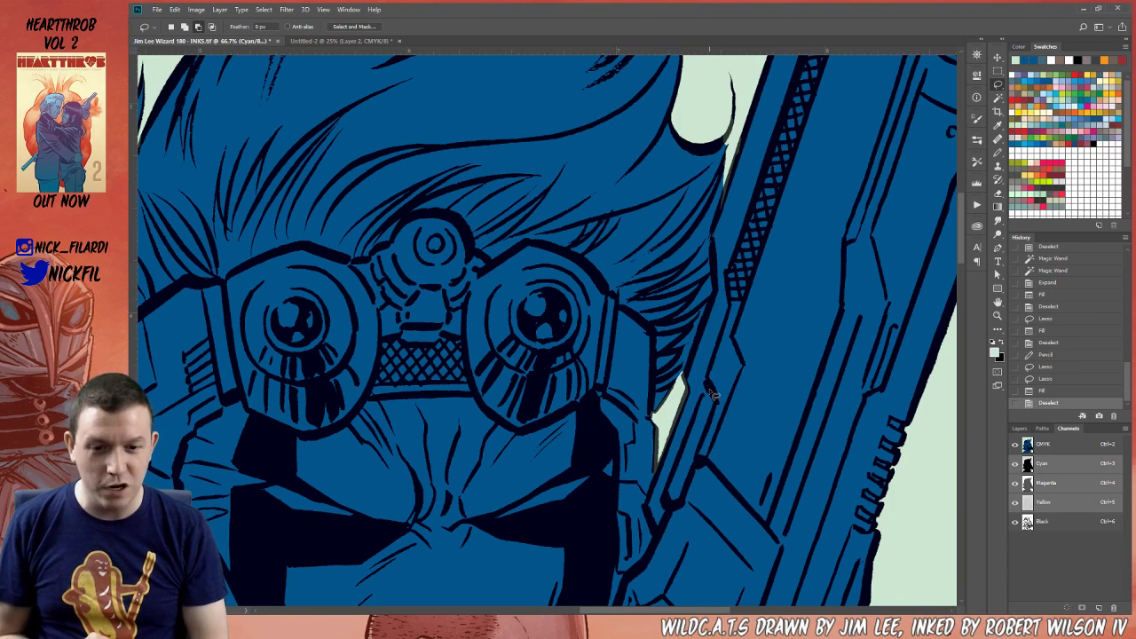
# Examine the figures from the man's goggles down to the sleeves and across the full page for unseparated background
pyautogui.press('z')
pyautogui.keyDown('alt'); pyautogui.click(596, 270); pyautogui.keyUp('alt')
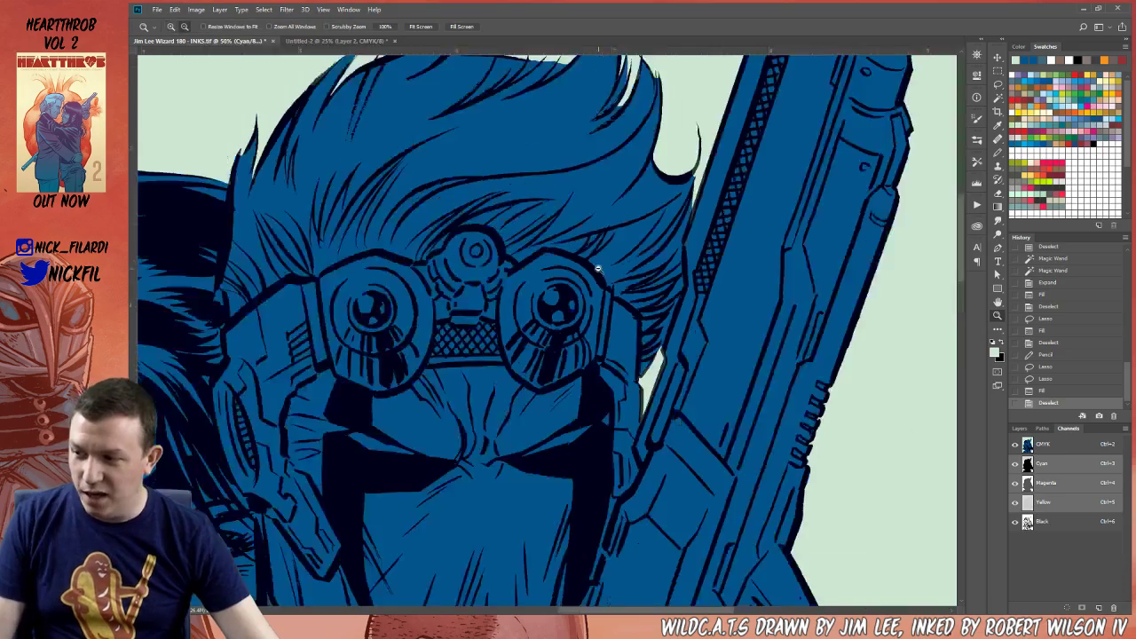
pyautogui.keyDown('alt'); pyautogui.click(596, 279); pyautogui.keyUp('alt')
pyautogui.moveTo(533, 305); pyautogui.dragTo(710, 265)
pyautogui.moveTo(723, 388); pyautogui.dragTo(620, 267)
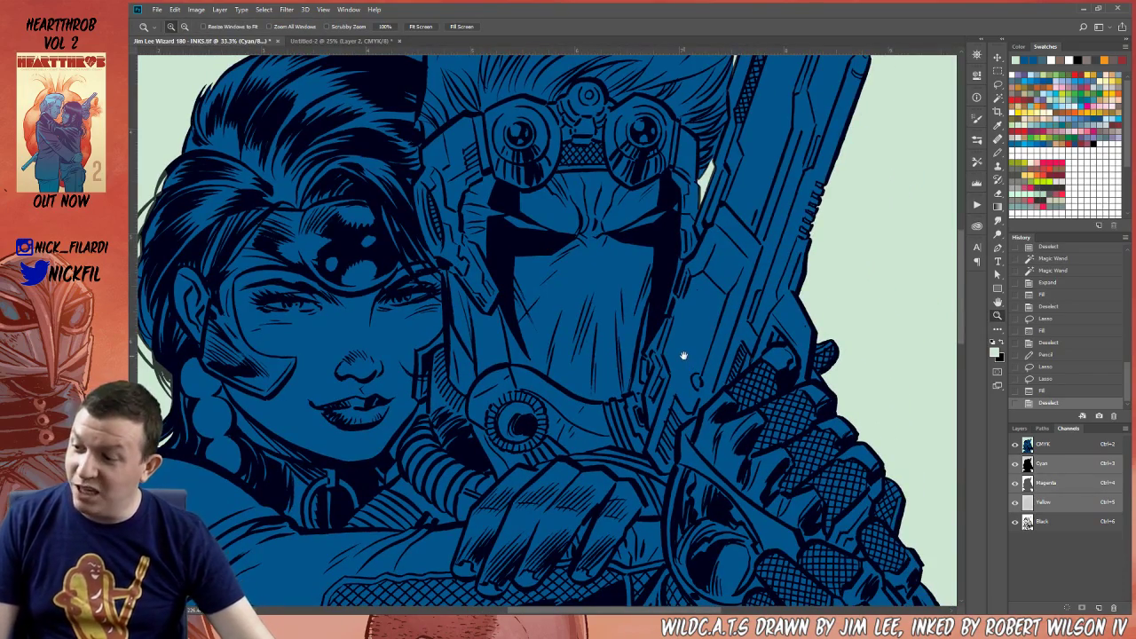
pyautogui.keyDown('alt'); pyautogui.click(556, 313); pyautogui.keyUp('alt')
pyautogui.moveTo(524, 383); pyautogui.dragTo(624, 260)
pyautogui.keyDown('alt'); pyautogui.click(574, 361); pyautogui.keyUp('alt')
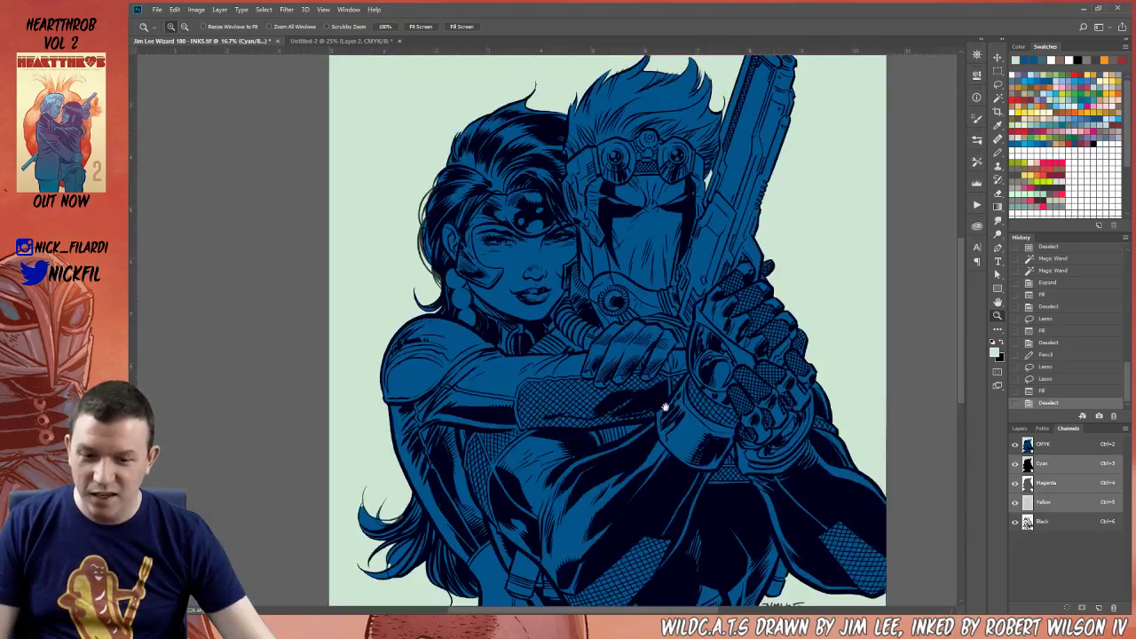
pyautogui.moveTo(650, 397); pyautogui.dragTo(575, 380)
pyautogui.moveTo(570, 289); pyautogui.dragTo(803, 409)
pyautogui.keyDown('alt'); pyautogui.click(620, 321); pyautogui.keyUp('alt')
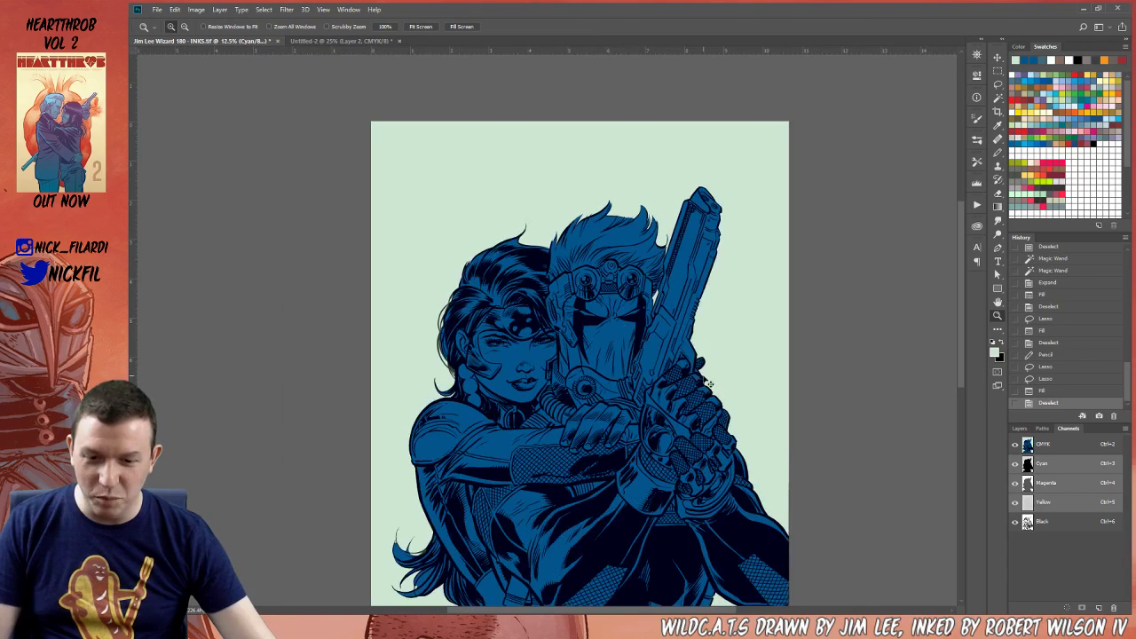
pyautogui.moveTo(620, 440); pyautogui.dragTo(609, 318)
# Try selecting the blue figures with the Magic Wand, and clear the selection
pyautogui.press('w')
pyautogui.click(606, 339)
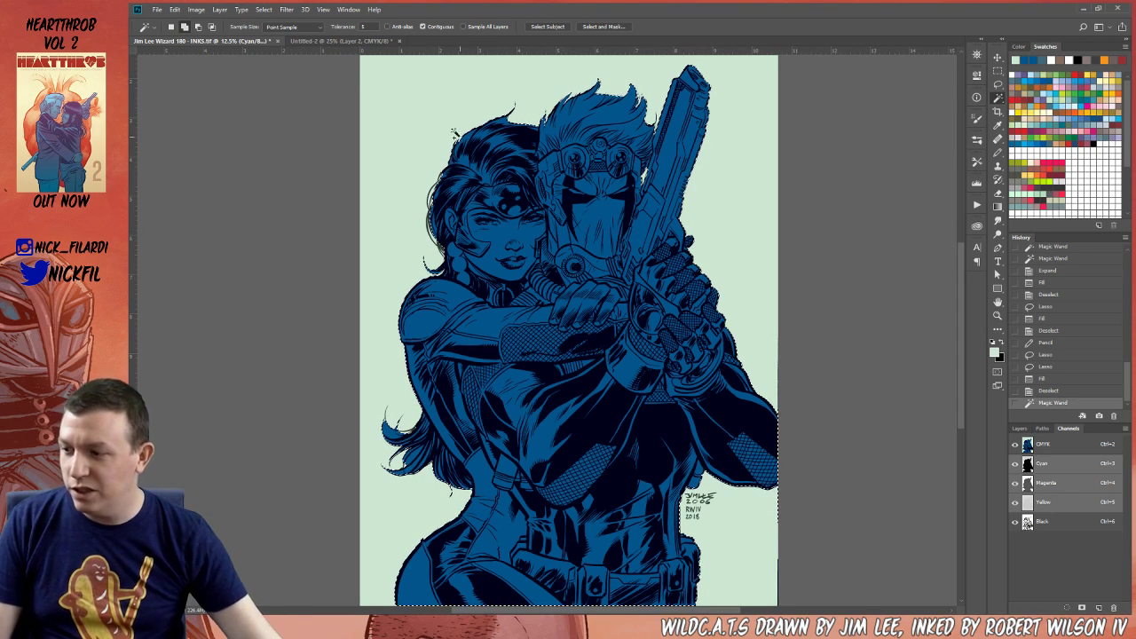
pyautogui.hotkey('ctrl', 'd')
# Demonstrate a mixed freehand and straight-edged Lasso selection in the background above the woman's hair, and clear it
pyautogui.press('z')
pyautogui.click(426, 157)
pyautogui.click(427, 158)
pyautogui.click(427, 158)
pyautogui.moveTo(427, 158); pyautogui.dragTo(519, 381)
pyautogui.press('l')
pyautogui.moveTo(595, 122)
pyautogui.mouseDown()
pyautogui.moveTo(439, 208)
pyautogui.moveTo(644, 179)
pyautogui.moveTo(673, 122)
pyautogui.moveTo(827, 185)
pyautogui.moveTo(591, 268)
pyautogui.moveTo(454, 364)
pyautogui.moveTo(400, 284)
pyautogui.moveTo(347, 381)
pyautogui.moveTo(403, 447)
pyautogui.moveTo(513, 410)
pyautogui.moveTo(569, 304)
pyautogui.mouseUp()
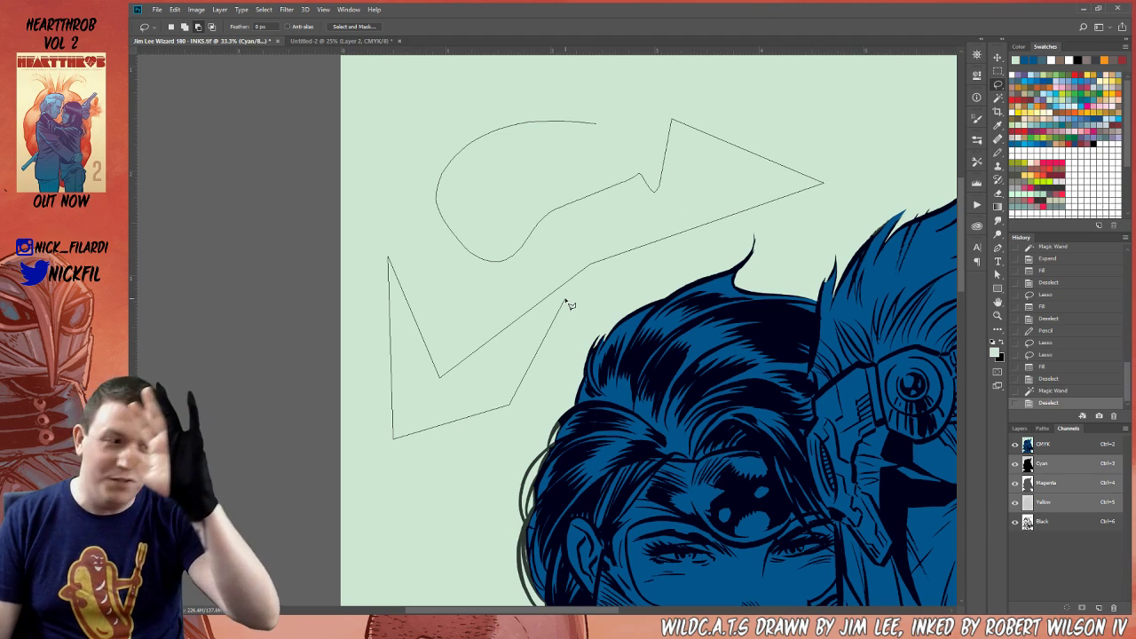
pyautogui.moveTo(706, 253)
pyautogui.mouseDown()
pyautogui.moveTo(786, 221)
pyautogui.moveTo(859, 177)
pyautogui.moveTo(804, 89)
pyautogui.moveTo(725, 87)
pyautogui.mouseUp()
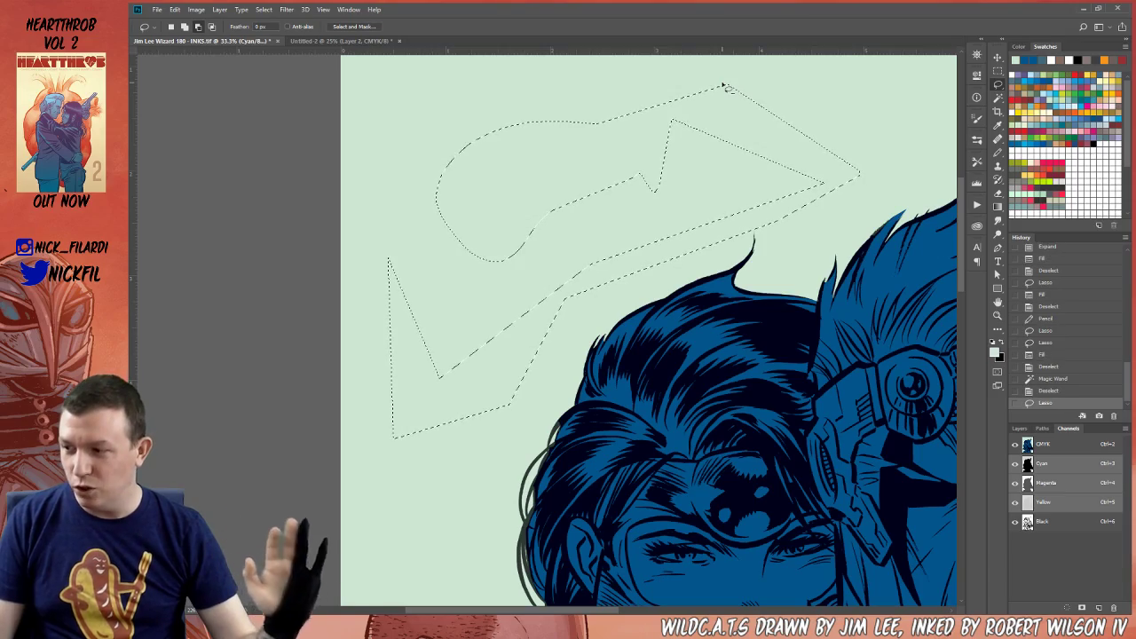
pyautogui.hotkey('ctrl', 'd')
# Lasso the blue area inside the woman's outermost curl beside her elbow, fill it with pale green, and deselect
pyautogui.moveTo(723, 364)
pyautogui.mouseDown()
pyautogui.moveTo(467, 190)
pyautogui.moveTo(502, 200)
pyautogui.mouseUp()
pyautogui.press('z')
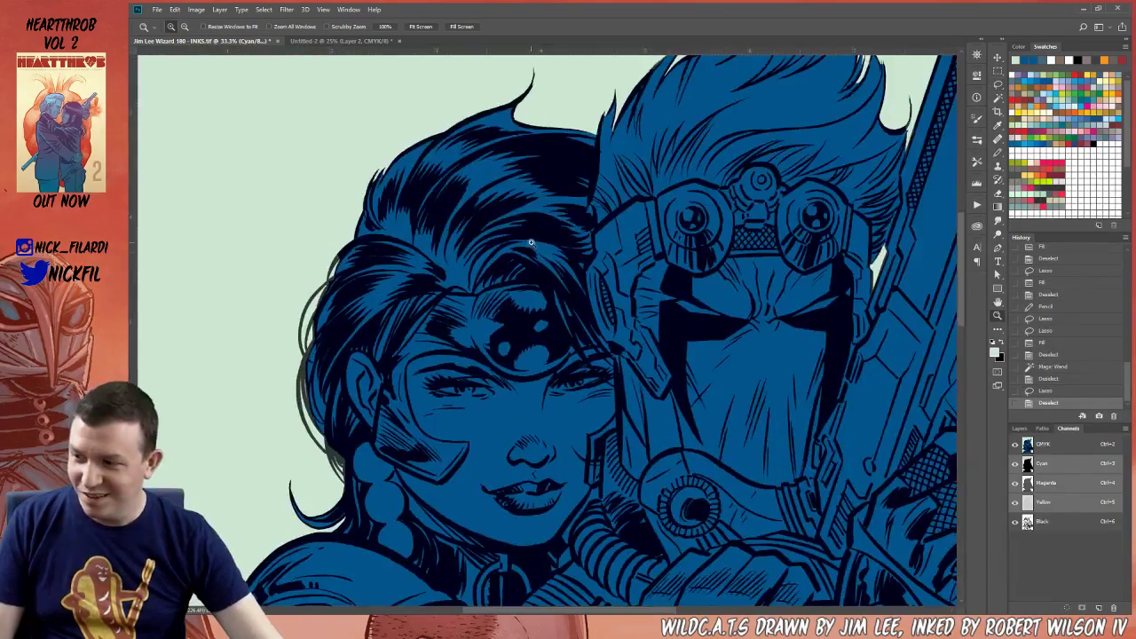
pyautogui.keyDown('alt'); pyautogui.click(529, 243); pyautogui.keyUp('alt')
pyautogui.keyDown('alt'); pyautogui.click(554, 266); pyautogui.keyUp('alt')
pyautogui.moveTo(732, 450); pyautogui.dragTo(731, 272)
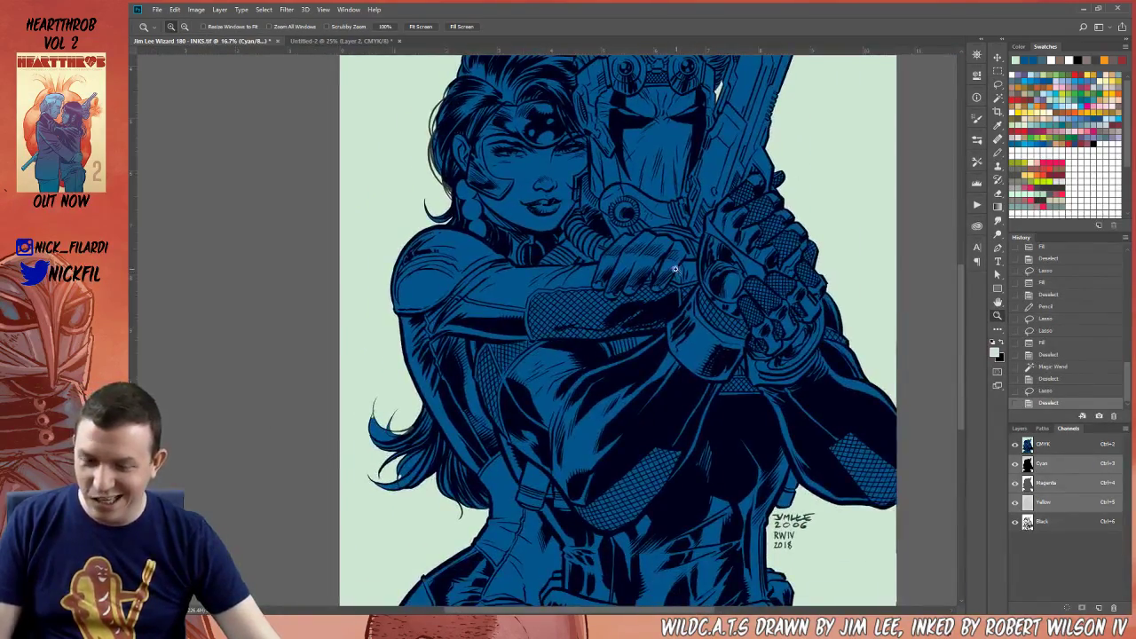
pyautogui.click(349, 469)
pyautogui.click(349, 469)
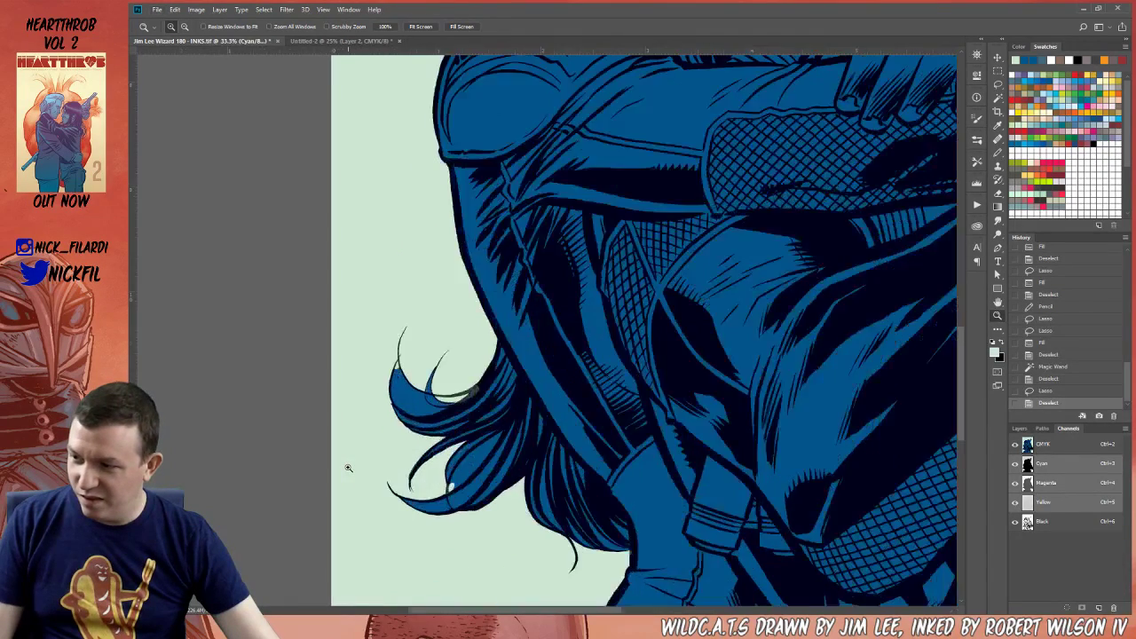
pyautogui.click(349, 468)
pyautogui.moveTo(393, 479); pyautogui.dragTo(437, 335)
pyautogui.press('l')
pyautogui.moveTo(545, 119)
pyautogui.mouseDown()
pyautogui.moveTo(586, 218)
pyautogui.moveTo(588, 207)
pyautogui.moveTo(553, 241)
pyautogui.moveTo(485, 246)
pyautogui.moveTo(498, 255)
pyautogui.moveTo(440, 213)
pyautogui.moveTo(437, 123)
pyautogui.moveTo(512, 116)
pyautogui.moveTo(487, 171)
pyautogui.moveTo(486, 241)
pyautogui.moveTo(458, 186)
pyautogui.moveTo(541, 404)
pyautogui.mouseUp()
pyautogui.press('b')
pyautogui.hotkey('alt', 'BackSpace')
pyautogui.hotkey('ctrl', 'd')
# Demonstrate an irregular Lasso outline combining freehand and straight segments in the background above the curl, and clear it
pyautogui.press('l')
pyautogui.moveTo(436, 86)
pyautogui.mouseDown()
pyautogui.moveTo(393, 210)
pyautogui.moveTo(457, 393)
pyautogui.moveTo(473, 202)
pyautogui.mouseUp()
pyautogui.keyDown('alt'); pyautogui.click(447, 160); pyautogui.keyUp('alt')
pyautogui.keyDown('alt'); pyautogui.click(474, 243); pyautogui.keyUp('alt')
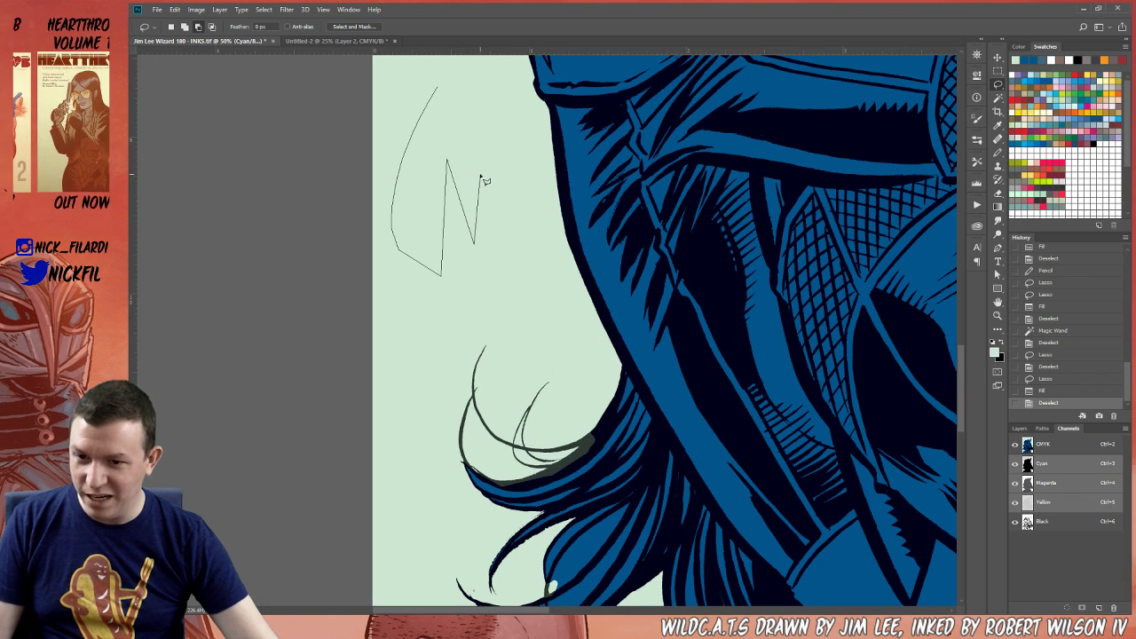
pyautogui.moveTo(459, 276)
pyautogui.mouseDown()
pyautogui.moveTo(481, 291)
pyautogui.moveTo(543, 307)
pyautogui.mouseUp()
pyautogui.keyDown('alt'); pyautogui.click(420, 317); pyautogui.keyUp('alt')
pyautogui.keyDown('alt'); pyautogui.click(403, 372); pyautogui.keyUp('alt')
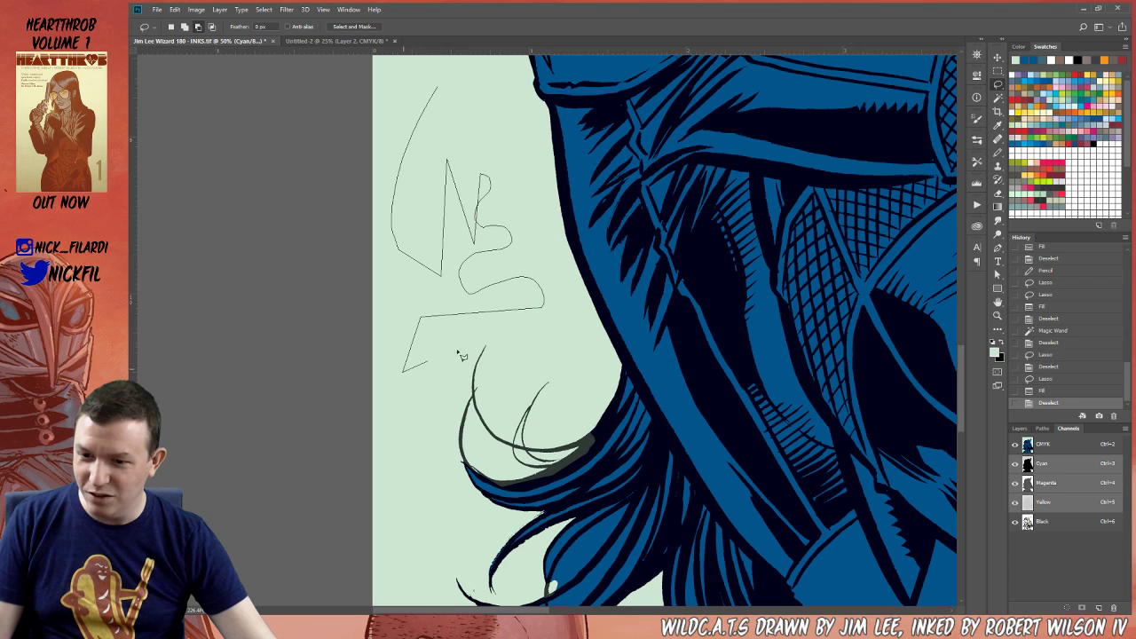
pyautogui.moveTo(548, 175)
pyautogui.mouseDown()
pyautogui.moveTo(499, 99)
pyautogui.moveTo(461, 102)
pyautogui.moveTo(425, 145)
pyautogui.moveTo(416, 212)
pyautogui.mouseUp()
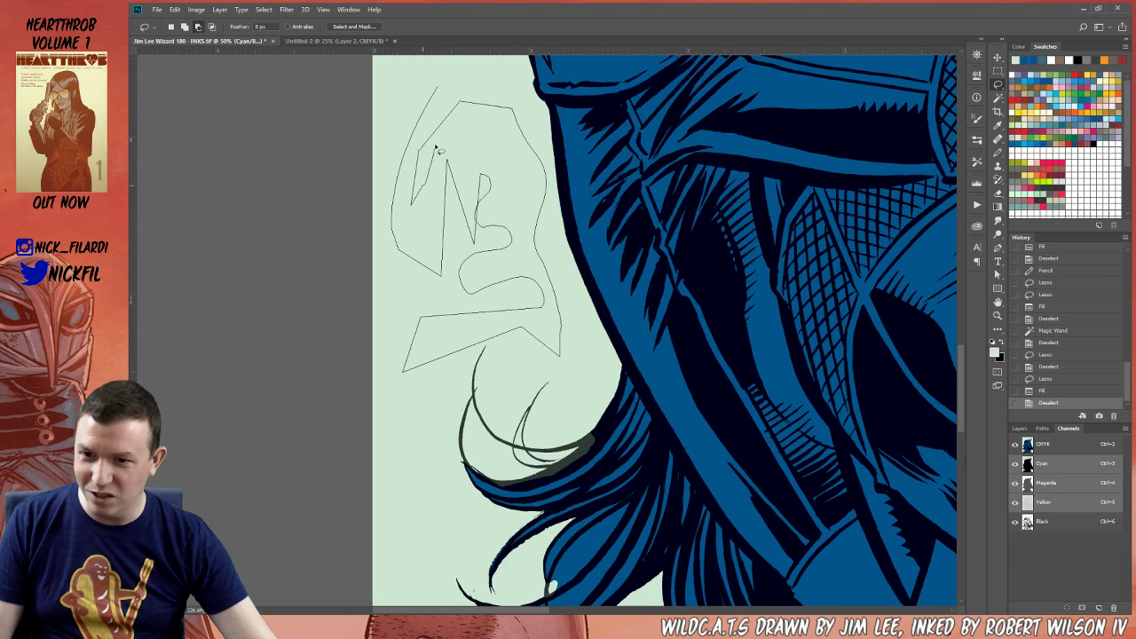
pyautogui.click(502, 98)
pyautogui.hotkey('ctrl', 'd')
# Lasso the lock inside the woman's lower curl, paint within the selection using an enlarged pale green Pencil, and deselect
pyautogui.moveTo(524, 316); pyautogui.dragTo(507, 215)
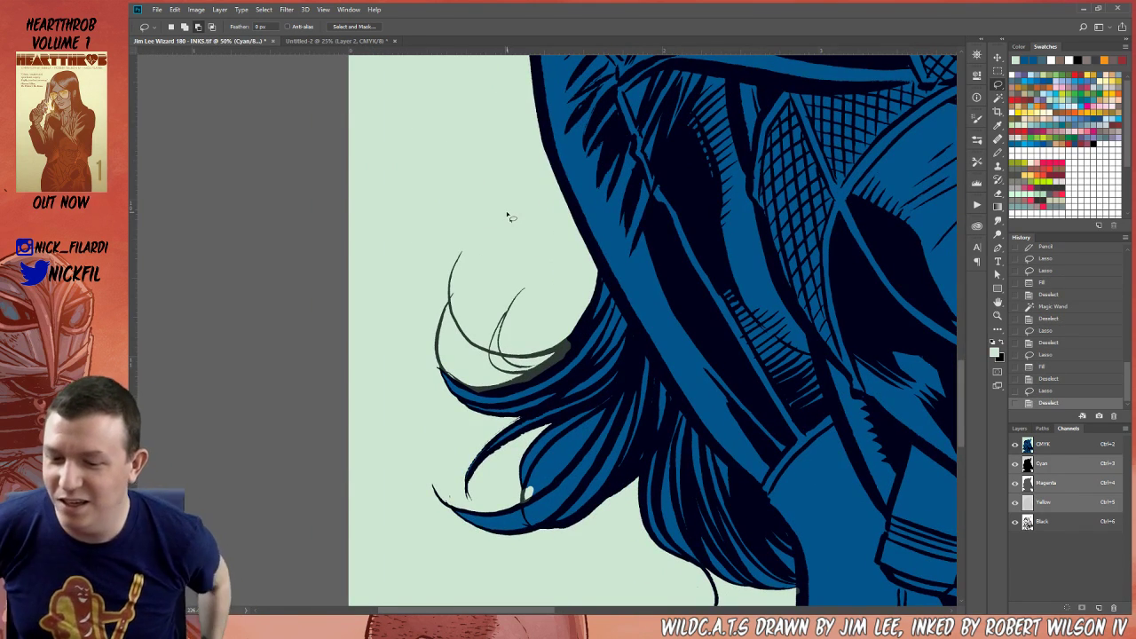
pyautogui.moveTo(527, 223)
pyautogui.mouseDown()
pyautogui.moveTo(641, 206)
pyautogui.moveTo(631, 213)
pyautogui.mouseUp()
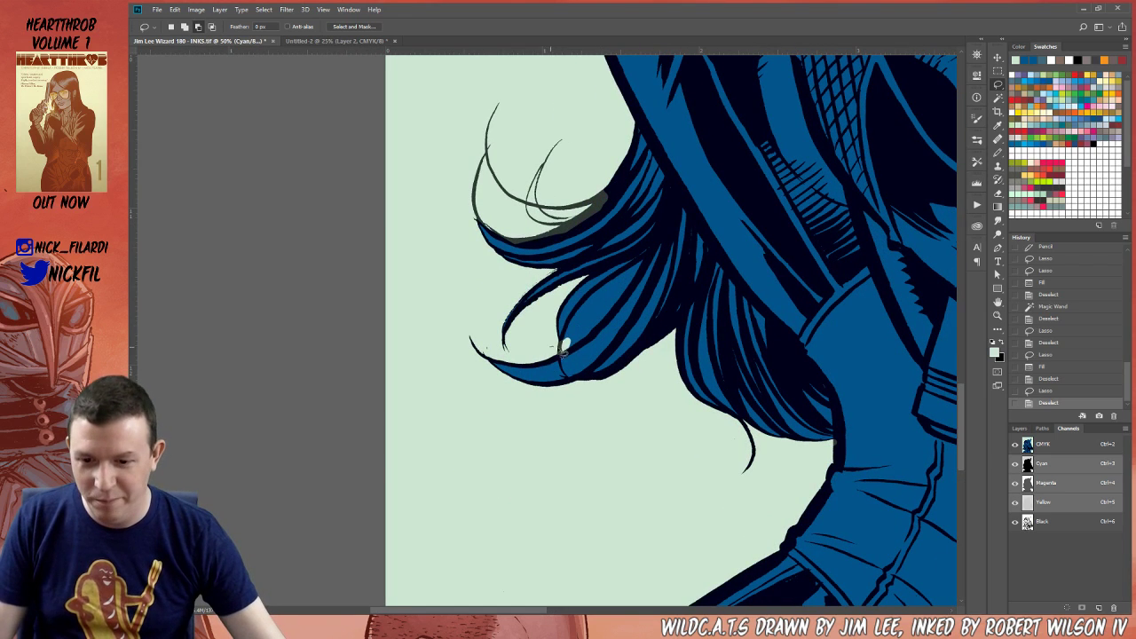
pyautogui.moveTo(586, 309)
pyautogui.mouseDown()
pyautogui.moveTo(652, 255)
pyautogui.moveTo(568, 365)
pyautogui.moveTo(545, 348)
pyautogui.mouseUp()
pyautogui.press('b')
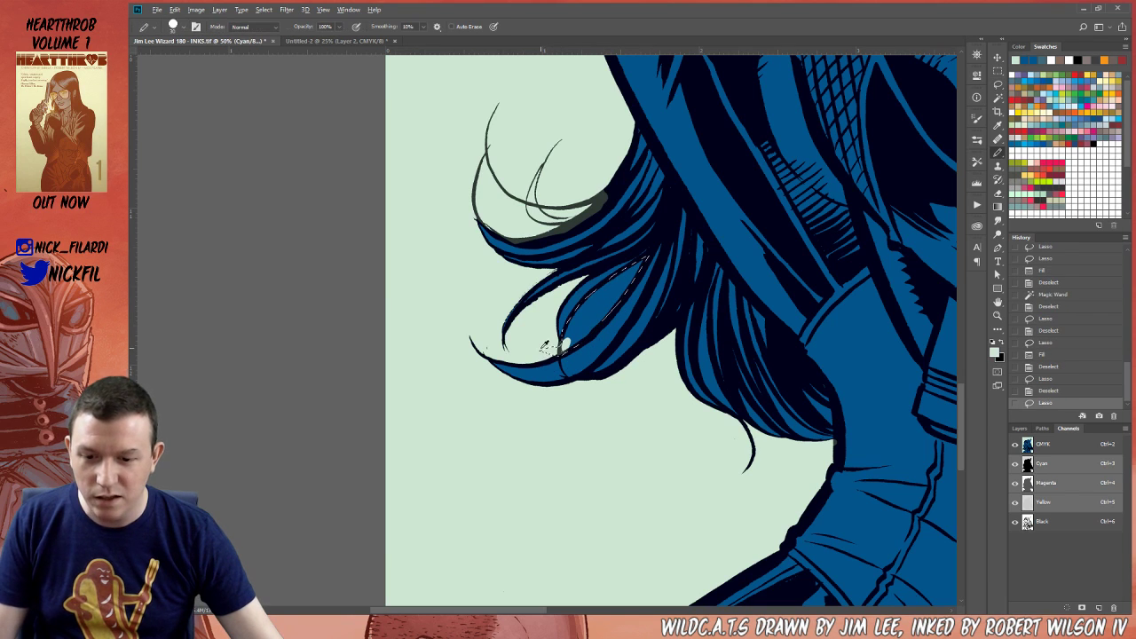
pyautogui.press(']')
pyautogui.press(']')
pyautogui.press(']')
pyautogui.press(']')
pyautogui.press(']')
pyautogui.press(']')
pyautogui.press(']')
pyautogui.press(']')
pyautogui.press(']')
pyautogui.press(']')
pyautogui.press(']')
pyautogui.press(']')
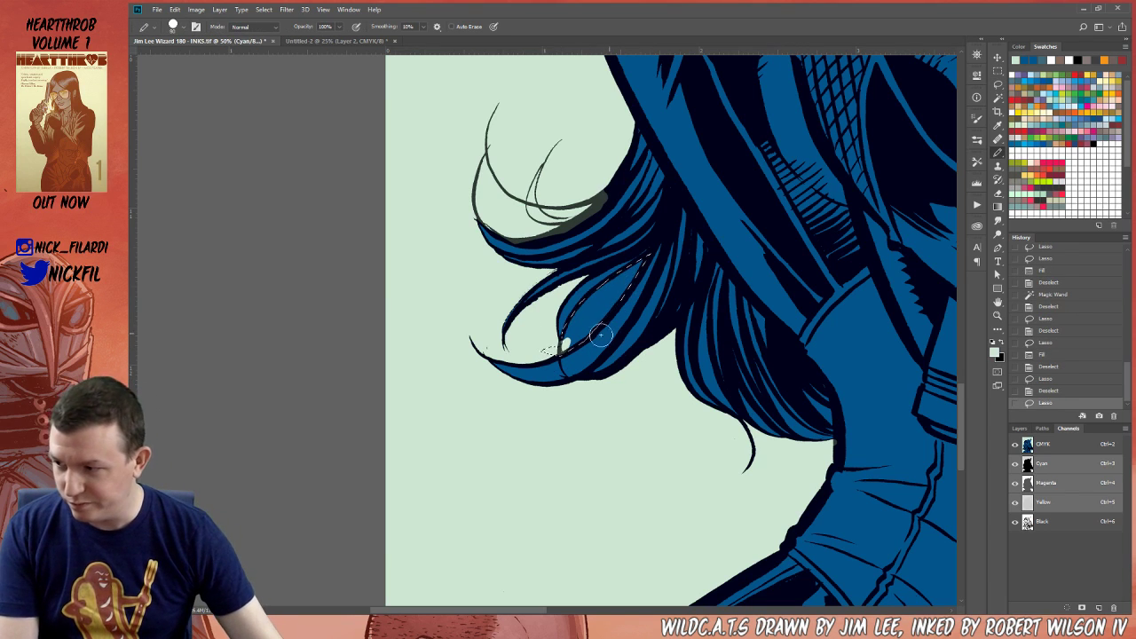
pyautogui.moveTo(554, 350); pyautogui.dragTo(639, 273)
pyautogui.hotkey('ctrl', 'd')
# Select the blue figures with the Magic Wand and choose a crimson swatch as the foreground color
pyautogui.press('z')
pyautogui.keyDown('alt'); pyautogui.click(580, 310); pyautogui.keyUp('alt')
pyautogui.keyDown('alt'); pyautogui.click(580, 310); pyautogui.keyUp('alt')
pyautogui.keyDown('alt'); pyautogui.click(717, 299); pyautogui.keyUp('alt')
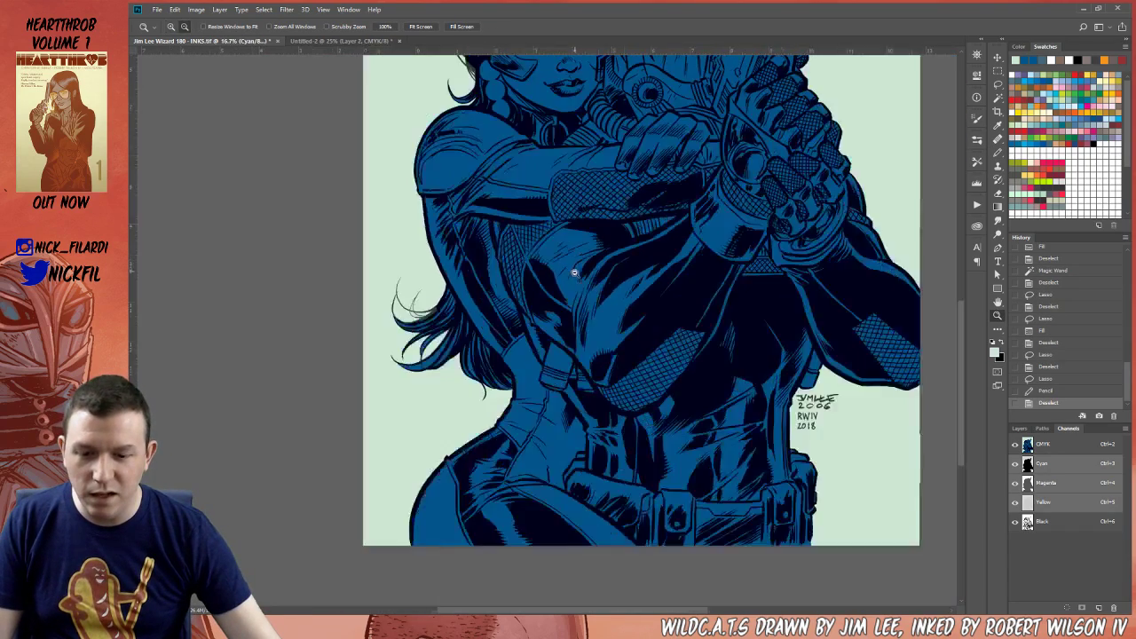
pyautogui.keyDown('alt'); pyautogui.click(604, 364); pyautogui.keyUp('alt')
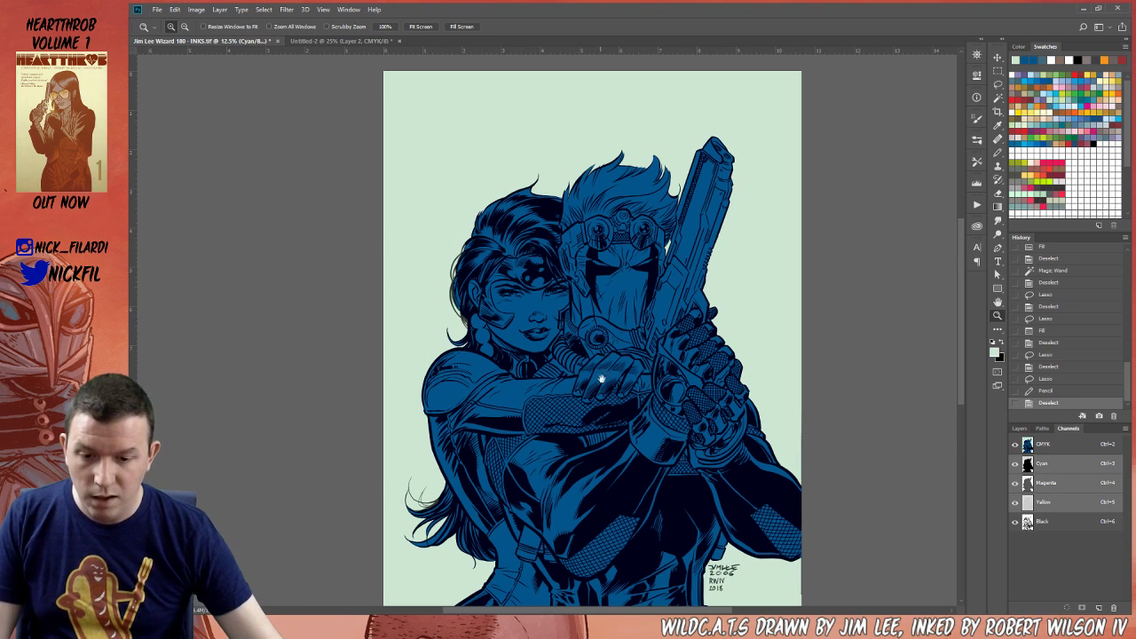
pyautogui.moveTo(598, 354); pyautogui.dragTo(573, 245)
pyautogui.press('w')
pyautogui.click(586, 370)
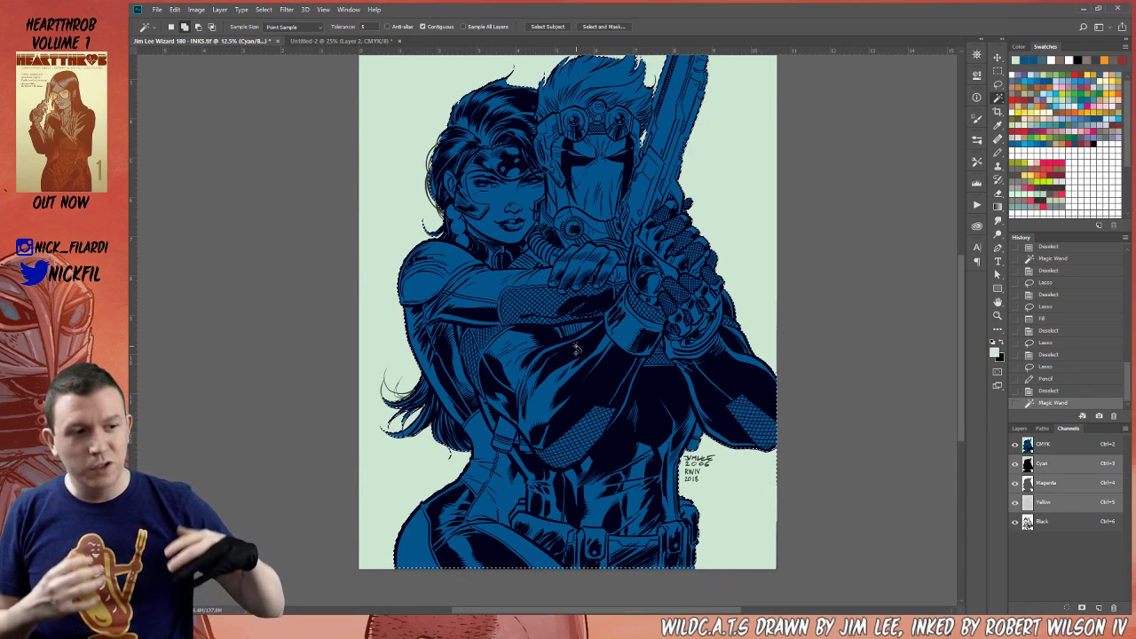
pyautogui.click(1045, 131)
# Subtract the man's hair, gun and upper helmet from the figures' selection with rough Lasso outlines
pyautogui.moveTo(622, 93); pyautogui.dragTo(649, 181)
pyautogui.scroll(2, 649, 181)
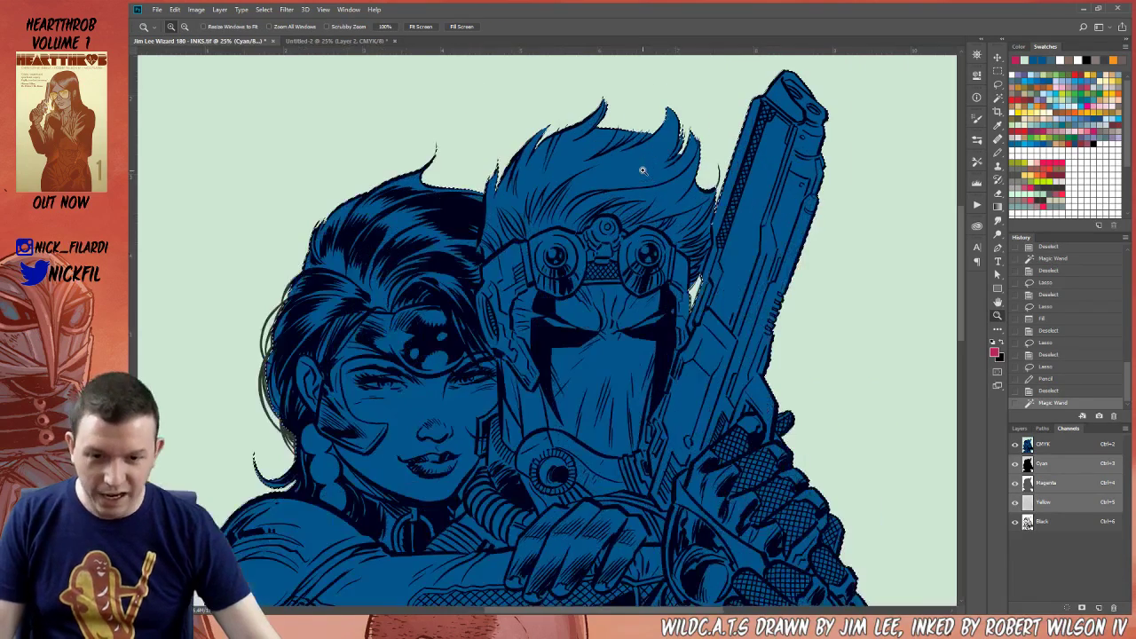
pyautogui.press('l')
pyautogui.moveTo(612, 78)
pyautogui.mouseDown()
pyautogui.moveTo(859, 71)
pyautogui.moveTo(885, 260)
pyautogui.moveTo(788, 435)
pyautogui.moveTo(746, 462)
pyautogui.moveTo(585, 401)
pyautogui.moveTo(503, 177)
pyautogui.mouseUp()
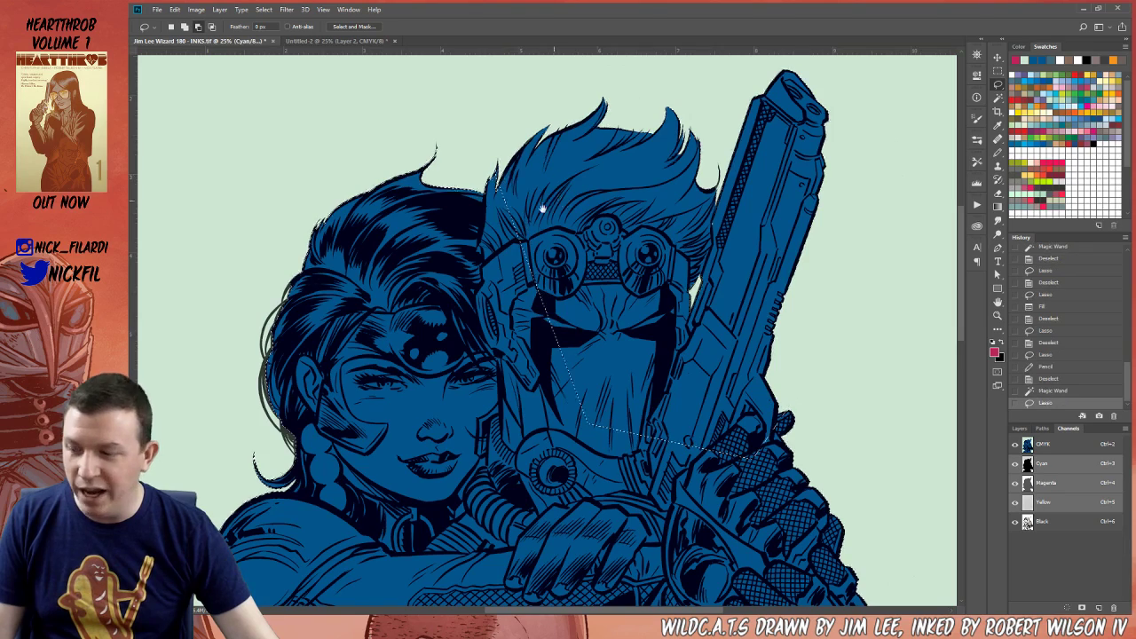
pyautogui.moveTo(515, 115); pyautogui.dragTo(657, 147)
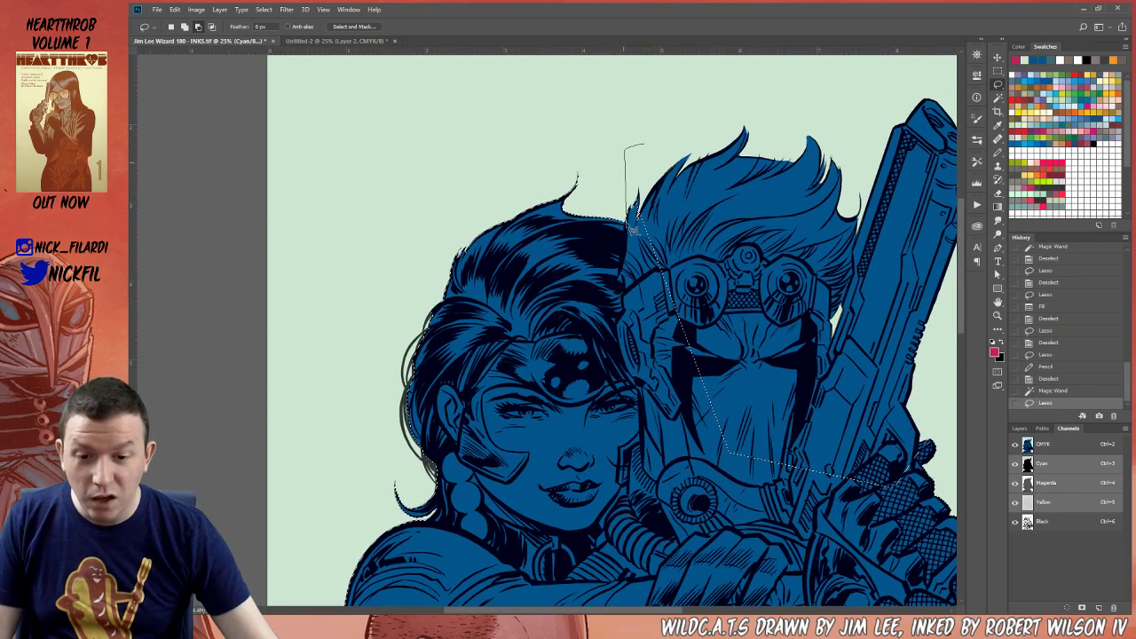
pyautogui.moveTo(631, 296)
pyautogui.mouseDown()
pyautogui.moveTo(657, 311)
pyautogui.moveTo(778, 158)
pyautogui.mouseUp()
pyautogui.moveTo(732, 351); pyautogui.dragTo(631, 223)
pyautogui.moveTo(638, 176)
pyautogui.mouseDown()
pyautogui.moveTo(637, 405)
pyautogui.moveTo(943, 308)
pyautogui.mouseUp()
pyautogui.press('Escape')
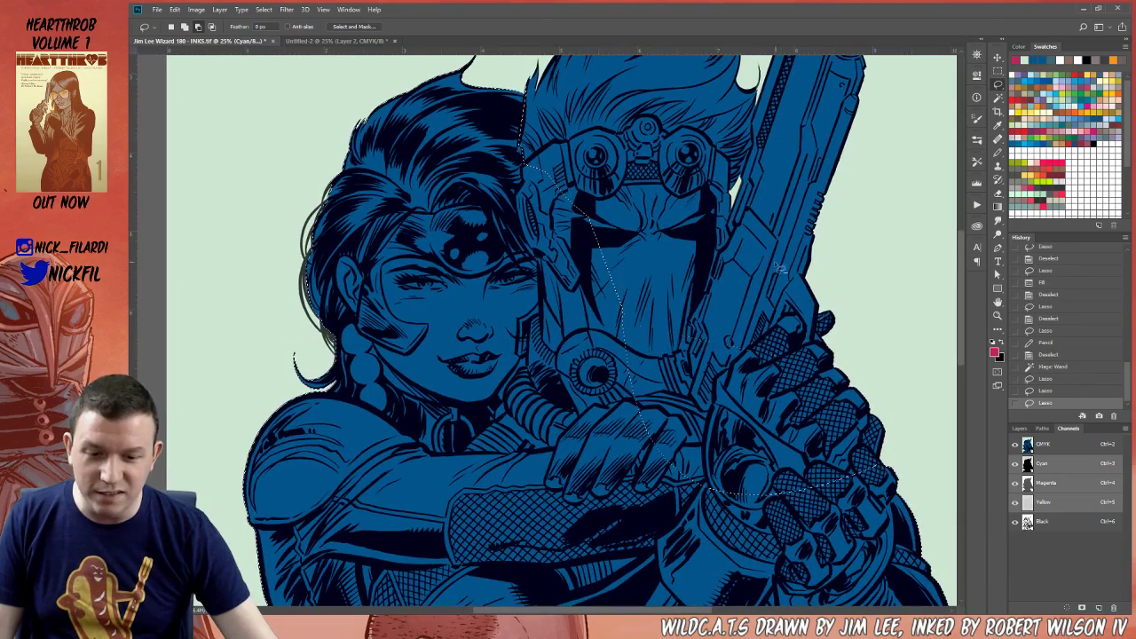
# Subtract more of the man's mask and collar from the selection with the Lasso, down toward the woman's hand
pyautogui.moveTo(788, 378); pyautogui.dragTo(637, 279)
pyautogui.moveTo(664, 169)
pyautogui.mouseDown()
pyautogui.moveTo(743, 187)
pyautogui.moveTo(806, 470)
pyautogui.moveTo(743, 367)
pyautogui.moveTo(568, 347)
pyautogui.moveTo(664, 170)
pyautogui.mouseUp()
pyautogui.moveTo(495, 244)
pyautogui.mouseDown()
pyautogui.moveTo(589, 215)
pyautogui.moveTo(639, 293)
pyautogui.moveTo(632, 356)
pyautogui.mouseUp()
pyautogui.press('z')
pyautogui.click(542, 232)
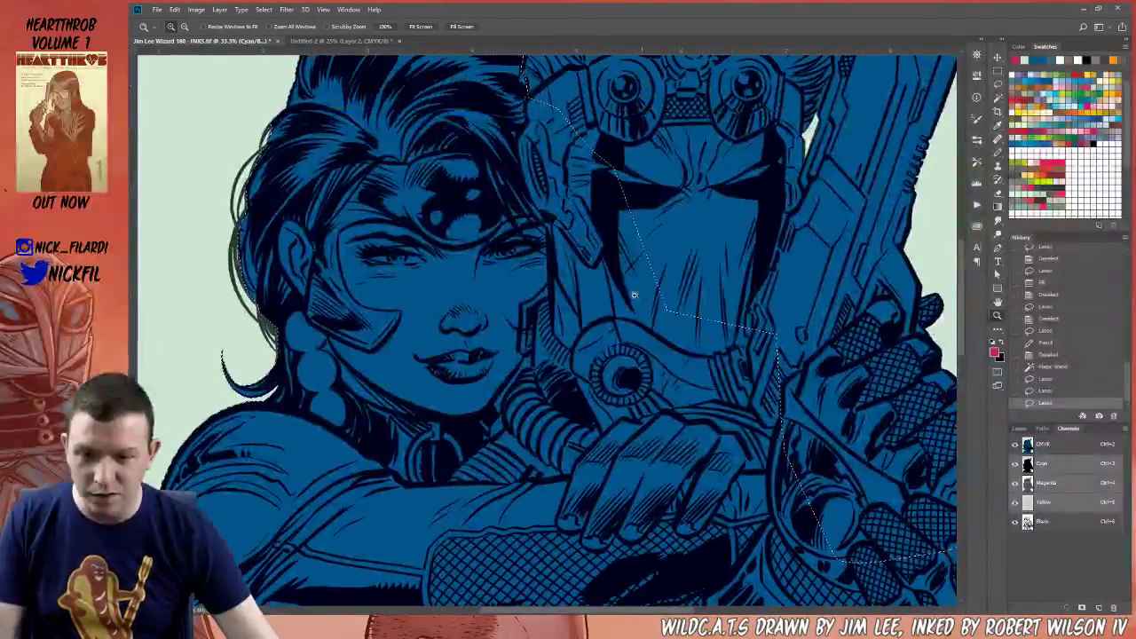
pyautogui.press('l')
pyautogui.moveTo(626, 148)
pyautogui.mouseDown()
pyautogui.moveTo(805, 340)
pyautogui.moveTo(809, 437)
pyautogui.moveTo(769, 434)
pyautogui.moveTo(663, 367)
pyautogui.moveTo(601, 233)
pyautogui.mouseUp()
pyautogui.moveTo(681, 351); pyautogui.dragTo(692, 294)
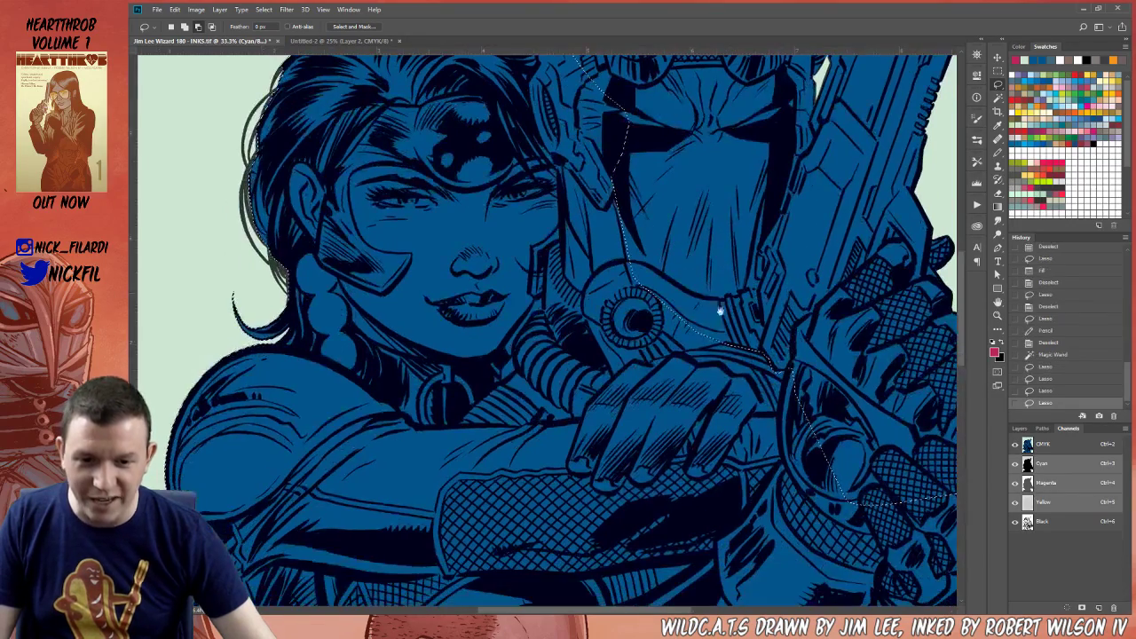
# Subtract the man's helmet edge and ear piece beside the woman's hair and face from the selection with the Lasso
pyautogui.moveTo(763, 321)
pyautogui.mouseDown()
pyautogui.moveTo(726, 350)
pyautogui.moveTo(634, 364)
pyautogui.moveTo(586, 423)
pyautogui.moveTo(589, 404)
pyautogui.moveTo(571, 390)
pyautogui.moveTo(578, 311)
pyautogui.moveTo(726, 197)
pyautogui.mouseUp()
pyautogui.moveTo(603, 185); pyautogui.dragTo(717, 283)
pyautogui.moveTo(720, 127)
pyautogui.mouseDown()
pyautogui.moveTo(685, 118)
pyautogui.moveTo(658, 136)
pyautogui.moveTo(652, 233)
pyautogui.mouseUp()
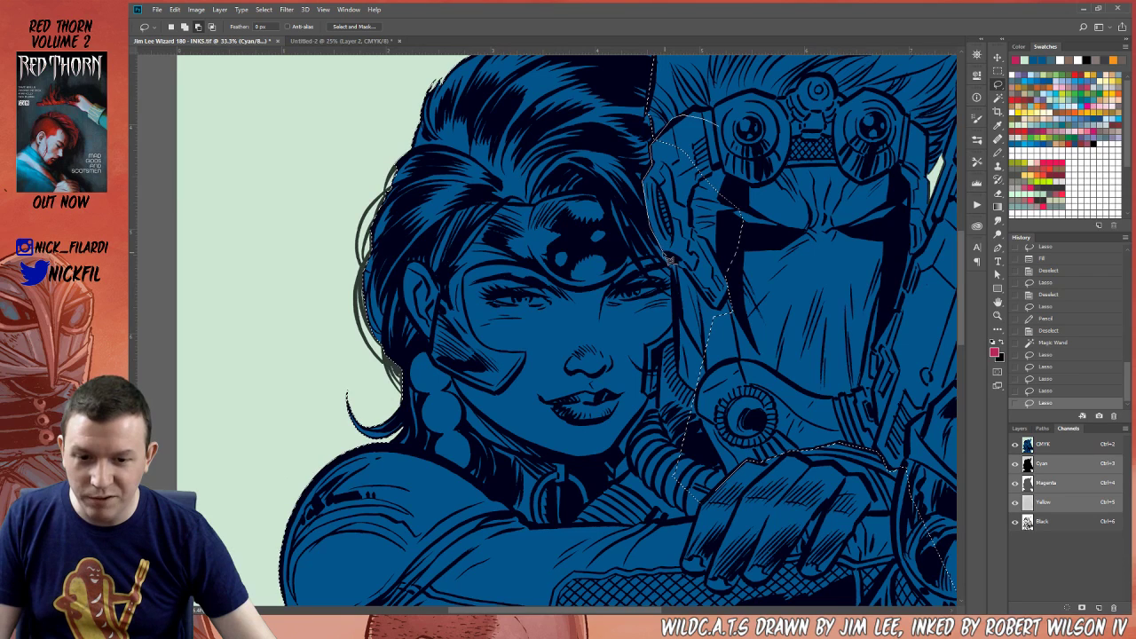
pyautogui.moveTo(772, 360); pyautogui.dragTo(746, 186)
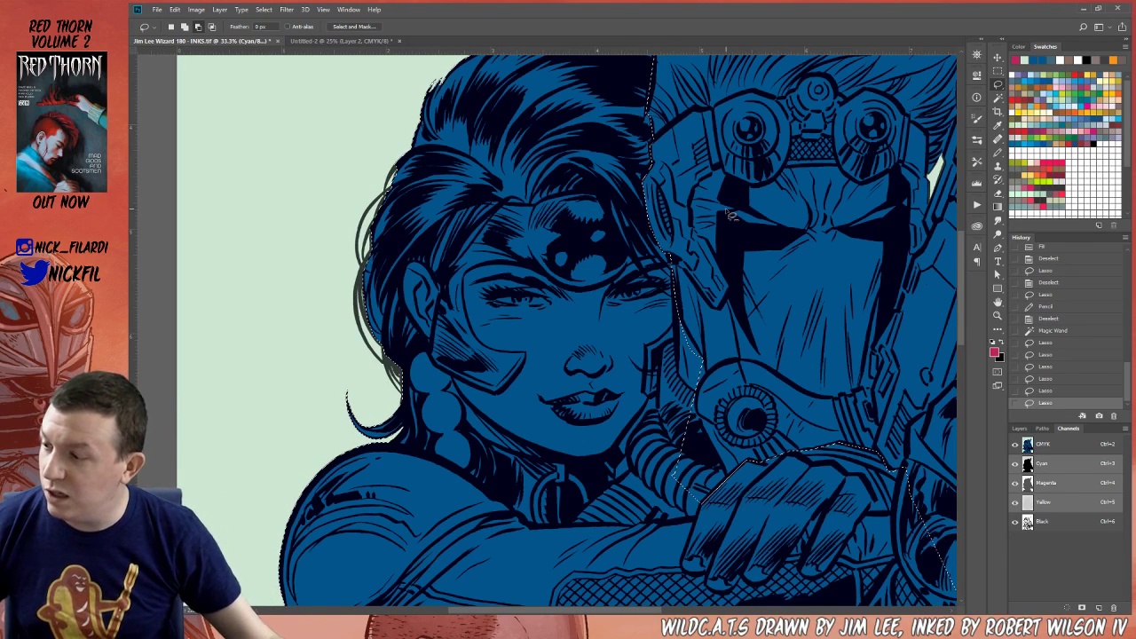
# Subtract the man's neck, ribbed hose and collar from the selection, following the woman's cheek down to her forearm and hand
pyautogui.press('space')
pyautogui.moveTo(817, 367); pyautogui.dragTo(761, 396)
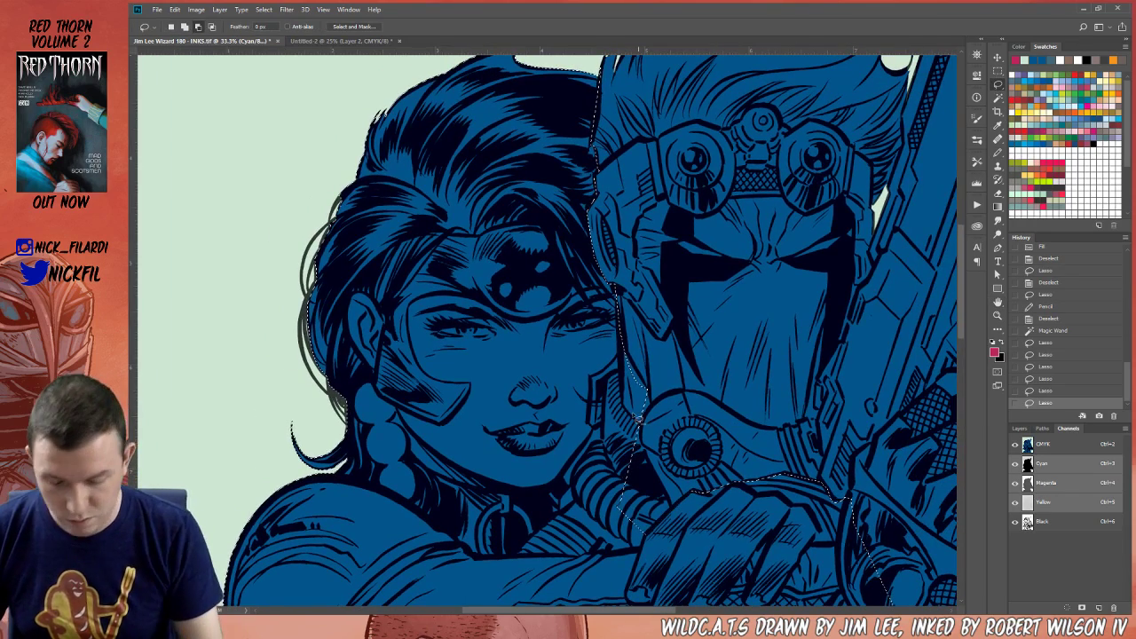
pyautogui.moveTo(639, 432); pyautogui.dragTo(676, 312)
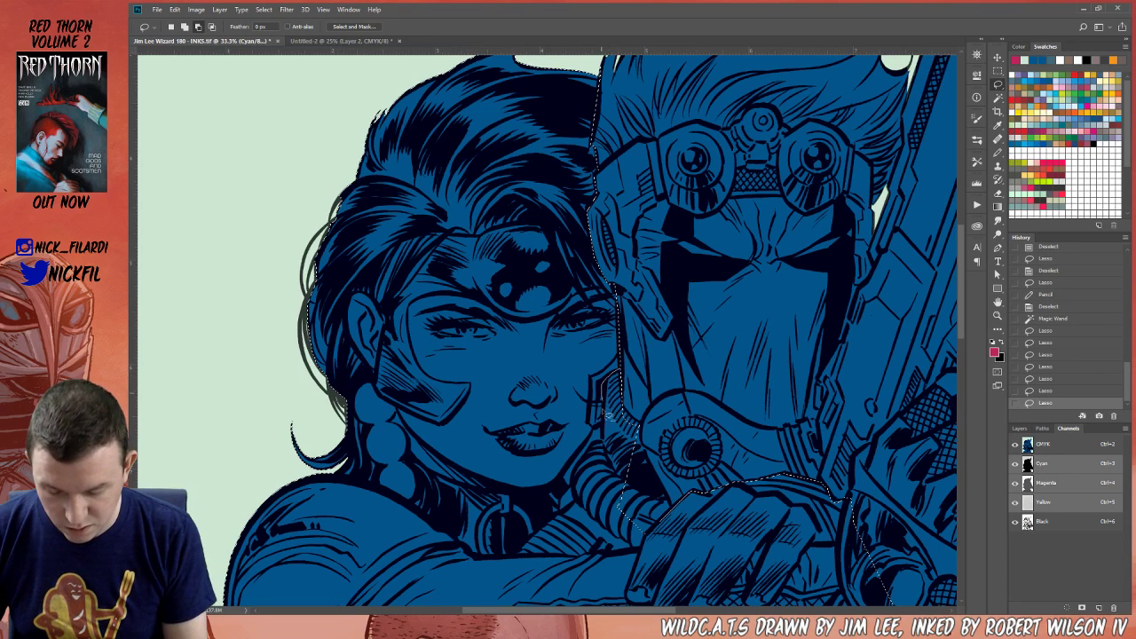
pyautogui.moveTo(666, 459); pyautogui.dragTo(649, 418)
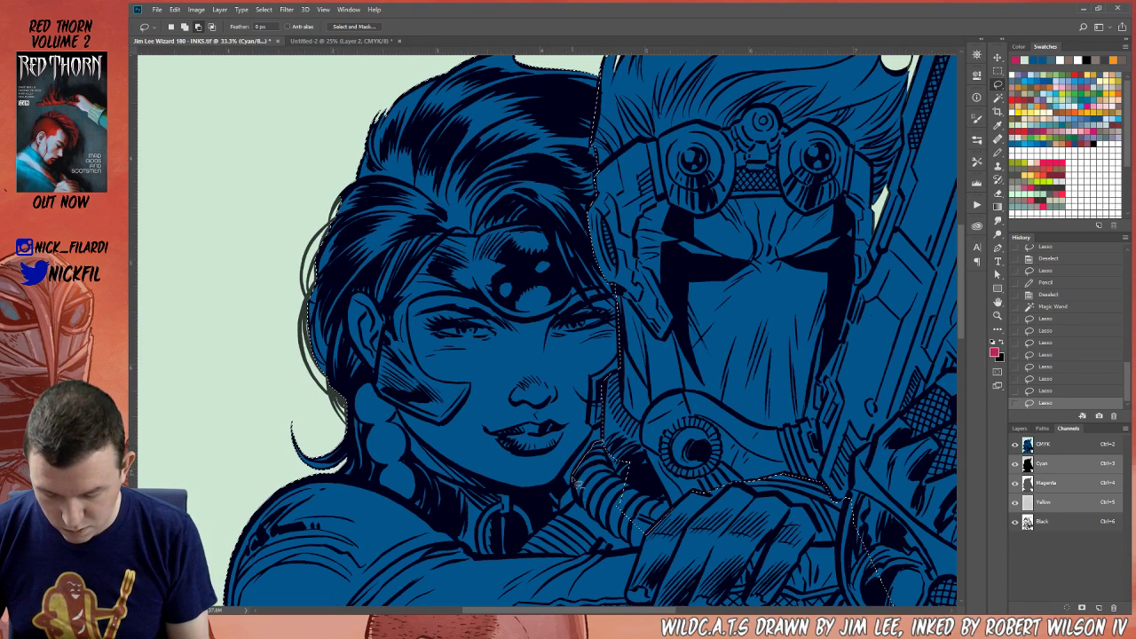
pyautogui.moveTo(528, 550)
pyautogui.mouseDown()
pyautogui.moveTo(519, 557)
pyautogui.moveTo(590, 559)
pyautogui.mouseUp()
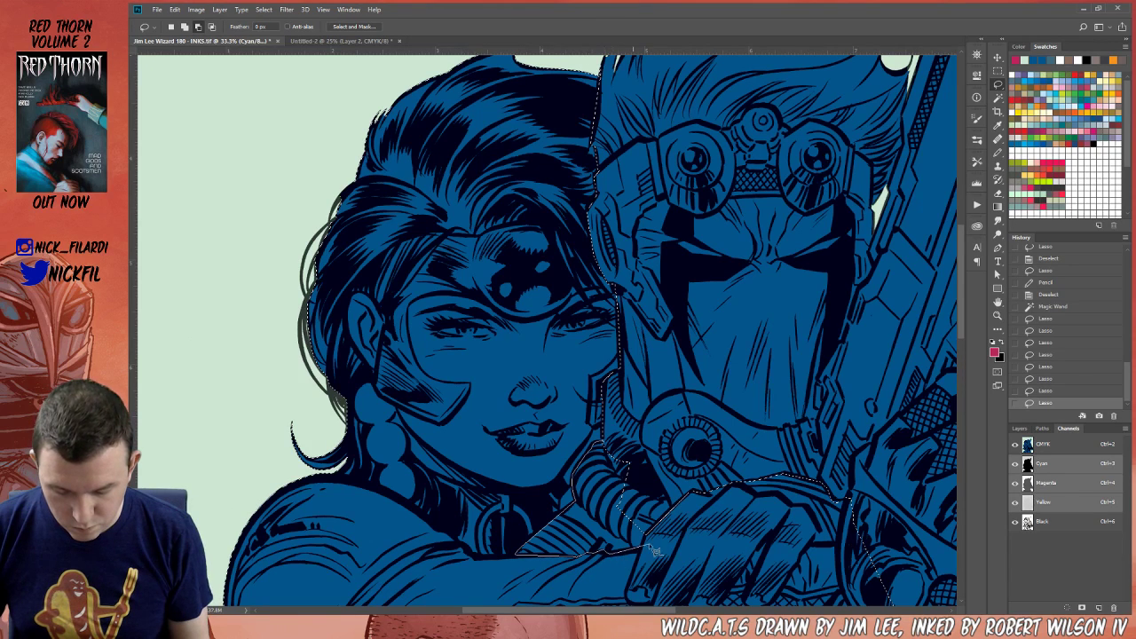
pyautogui.moveTo(662, 405); pyautogui.dragTo(661, 389)
# Subtract the man's gripping hands, outer arm and the side of his torso from the selection with rough Lasso outlines
pyautogui.click(998, 316)
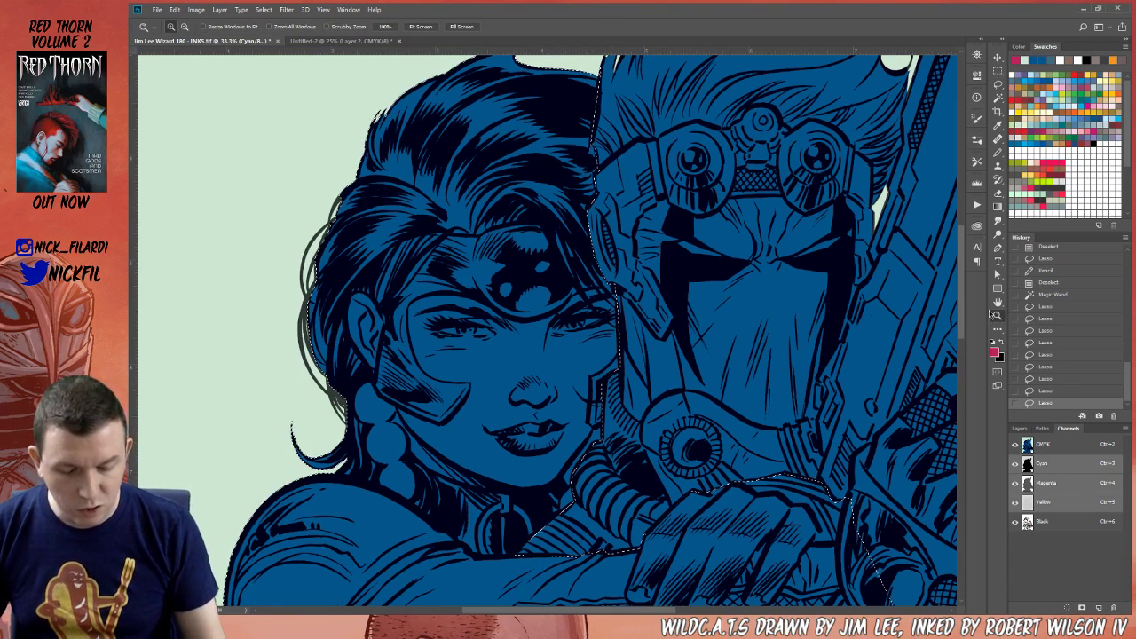
pyautogui.keyDown('alt'); pyautogui.click(663, 448); pyautogui.keyUp('alt')
pyautogui.keyDown('alt'); pyautogui.click(663, 448); pyautogui.keyUp('alt')
pyautogui.click(997, 302)
pyautogui.moveTo(794, 568); pyautogui.dragTo(715, 428)
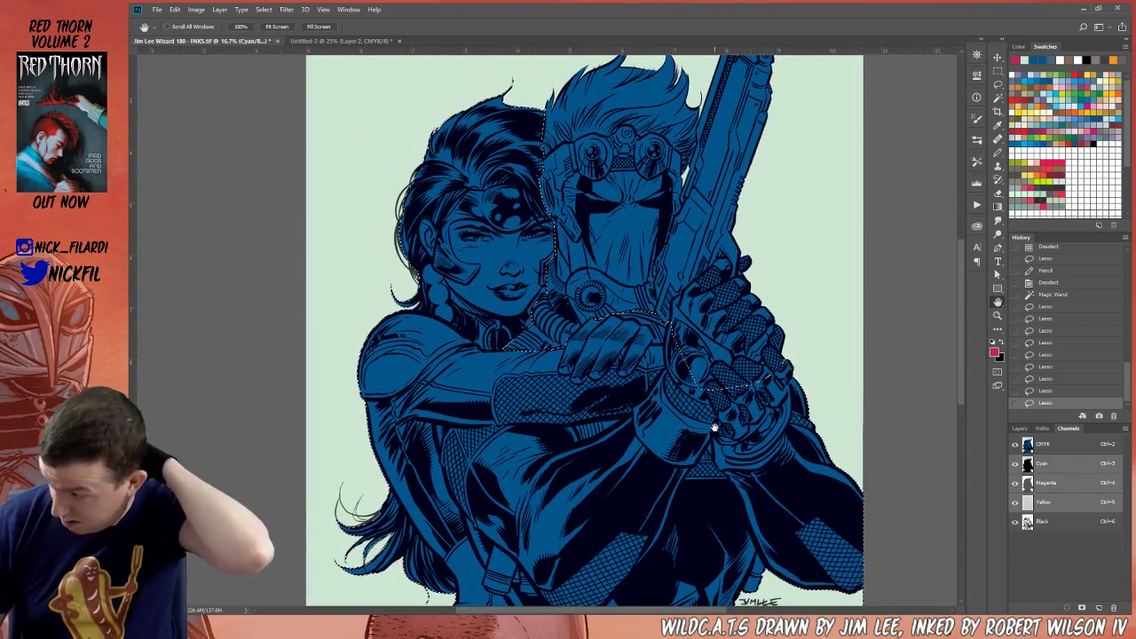
pyautogui.press('l')
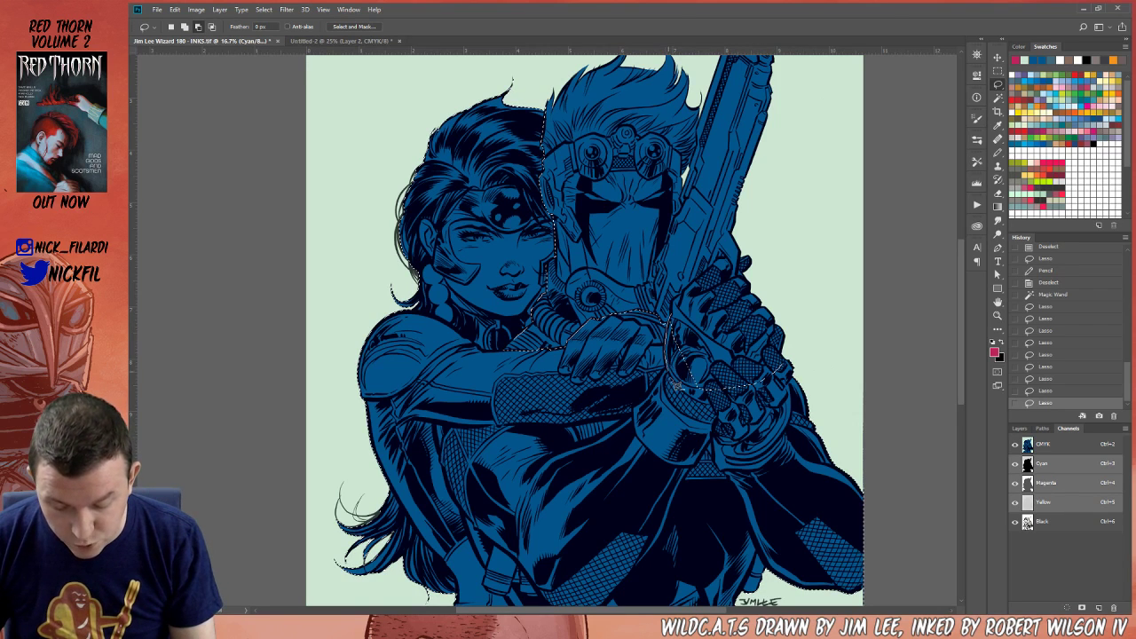
pyautogui.moveTo(724, 294); pyautogui.dragTo(718, 293)
pyautogui.moveTo(793, 334)
pyautogui.mouseDown()
pyautogui.moveTo(830, 376)
pyautogui.moveTo(864, 538)
pyautogui.moveTo(859, 592)
pyautogui.moveTo(895, 416)
pyautogui.mouseUp()
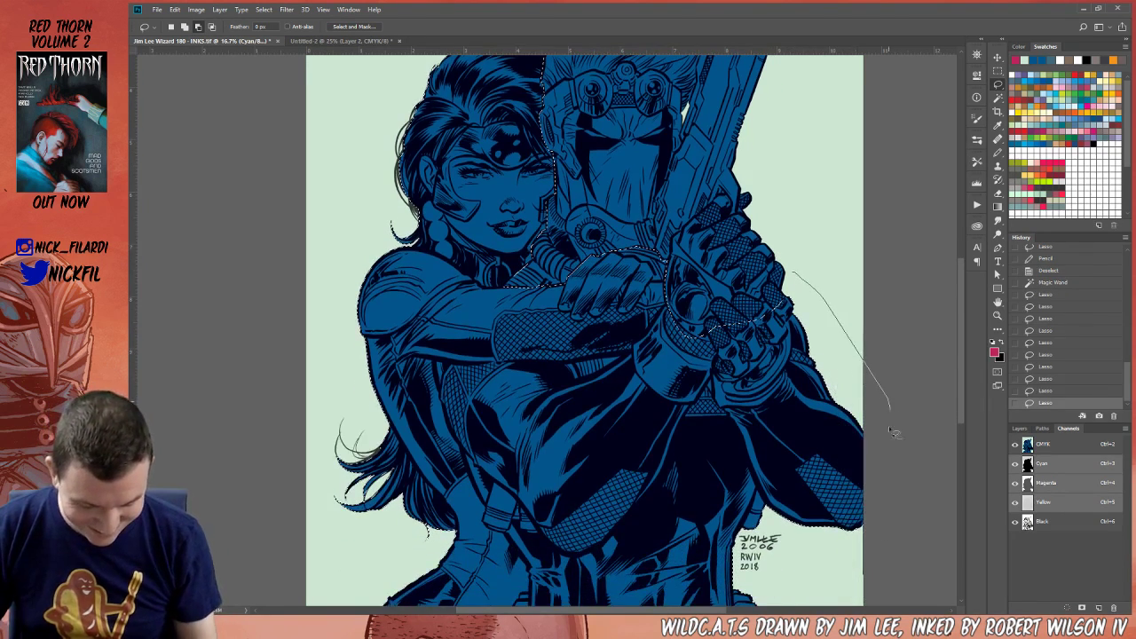
pyautogui.moveTo(773, 568)
pyautogui.mouseDown()
pyautogui.moveTo(694, 544)
pyautogui.moveTo(634, 483)
pyautogui.moveTo(678, 338)
pyautogui.moveTo(712, 302)
pyautogui.mouseUp()
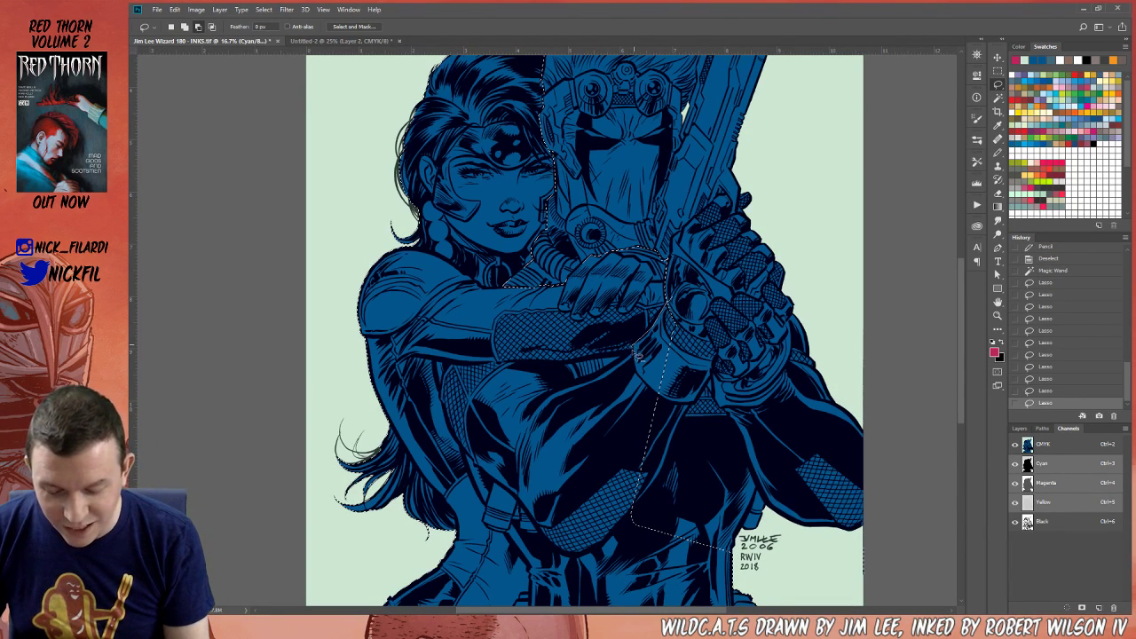
# Subtract the man's wrist cuff and chest below the woman's forearm from the selection, following her inner arm and side
pyautogui.moveTo(506, 372)
pyautogui.mouseDown()
pyautogui.moveTo(652, 478)
pyautogui.moveTo(740, 343)
pyautogui.mouseUp()
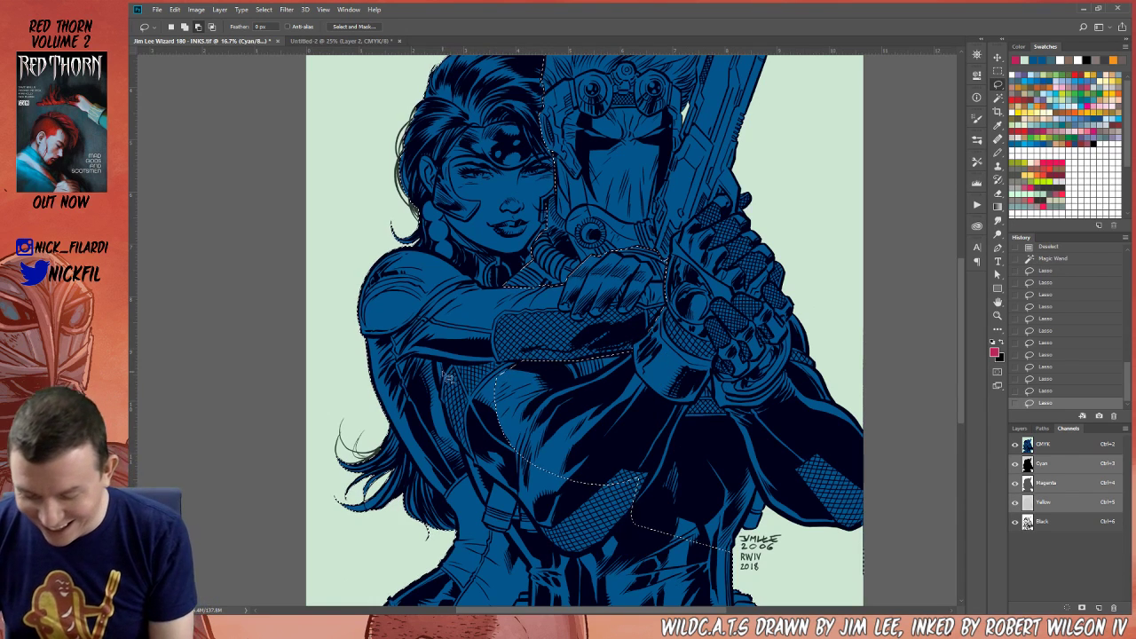
pyautogui.moveTo(434, 362); pyautogui.dragTo(447, 406)
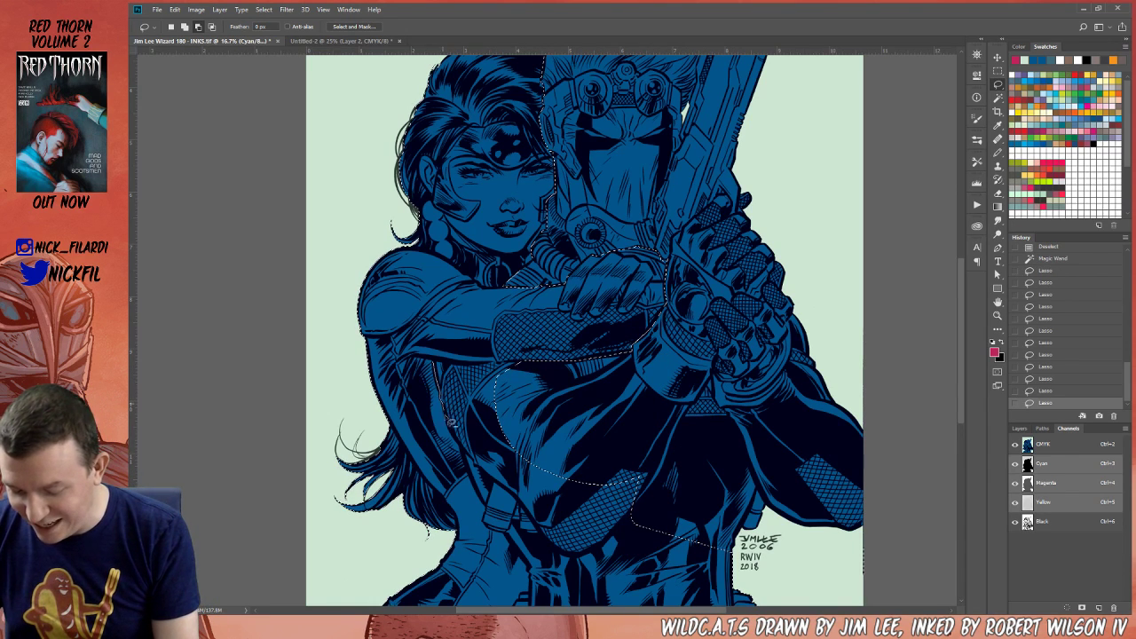
pyautogui.moveTo(484, 503)
pyautogui.mouseDown()
pyautogui.moveTo(549, 515)
pyautogui.moveTo(661, 425)
pyautogui.mouseUp()
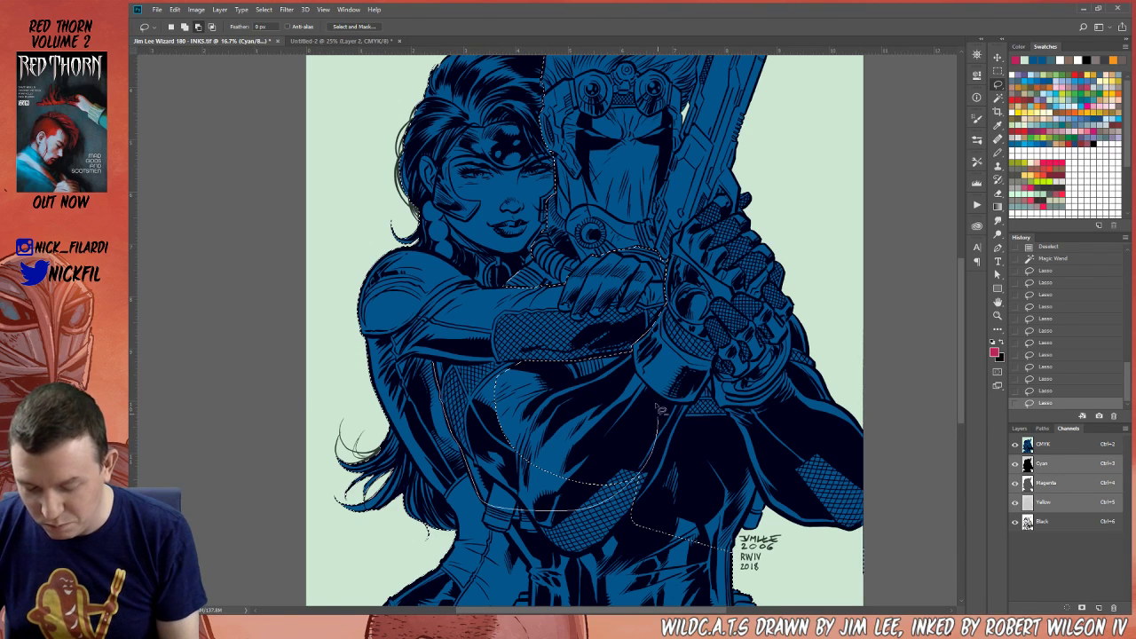
pyautogui.moveTo(502, 363); pyautogui.dragTo(441, 359)
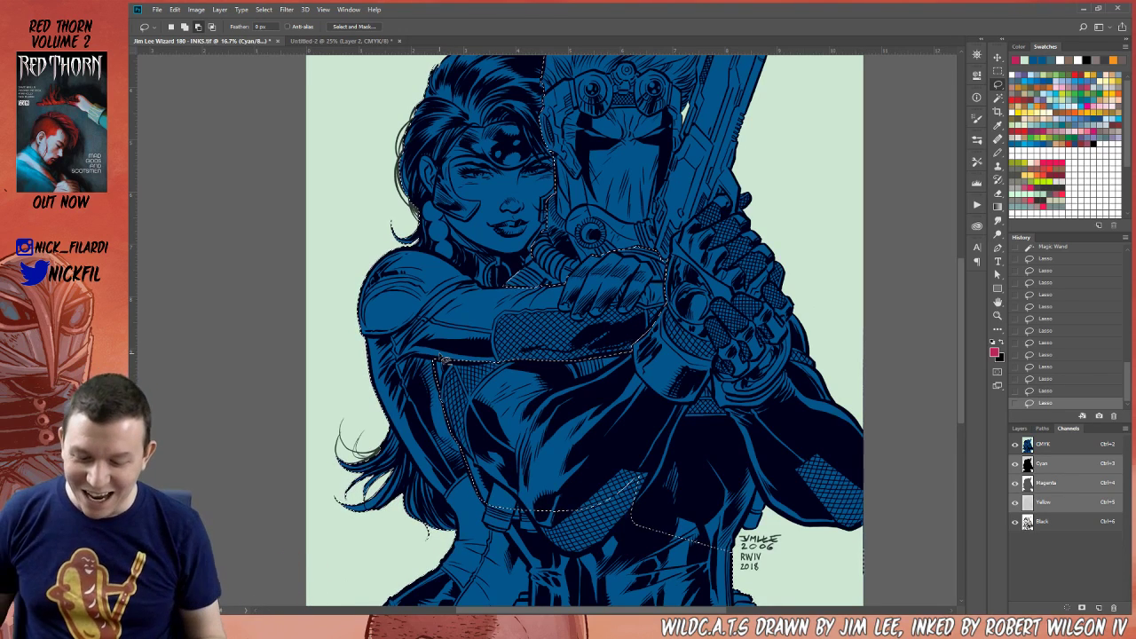
# Subtract the man's lower torso and strap buckle from the selection, tracing the edge of the woman's hand and wrist
pyautogui.press('z')
pyautogui.click(608, 474)
pyautogui.press('space')
pyautogui.moveTo(612, 475); pyautogui.dragTo(681, 348)
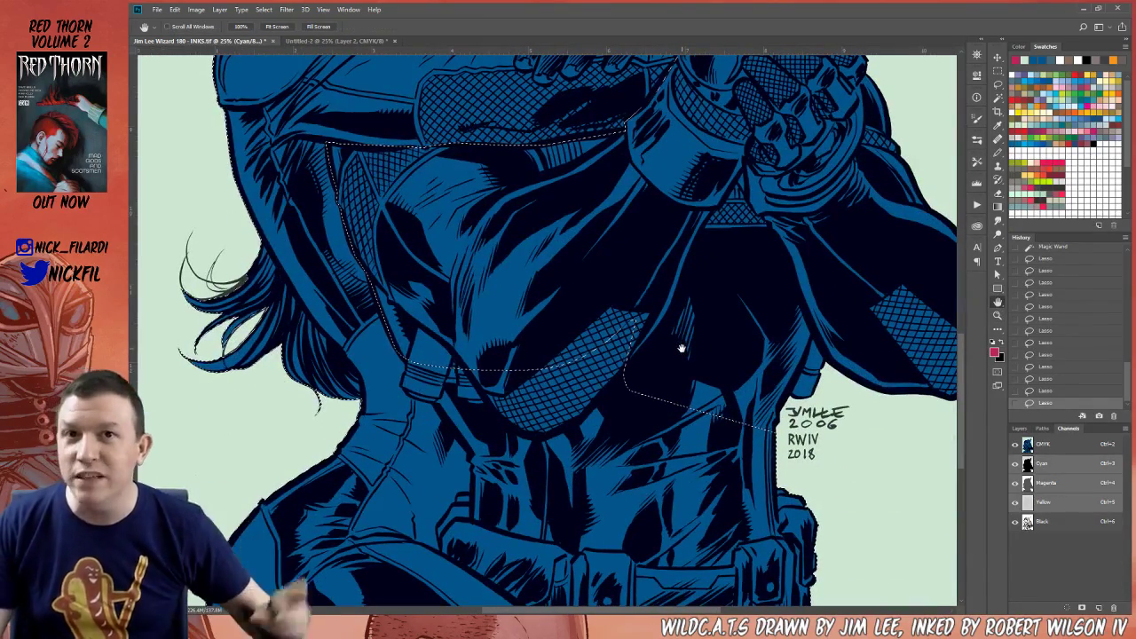
pyautogui.moveTo(655, 282)
pyautogui.mouseDown()
pyautogui.moveTo(448, 342)
pyautogui.moveTo(701, 422)
pyautogui.moveTo(785, 431)
pyautogui.moveTo(843, 466)
pyautogui.moveTo(543, 351)
pyautogui.mouseUp()
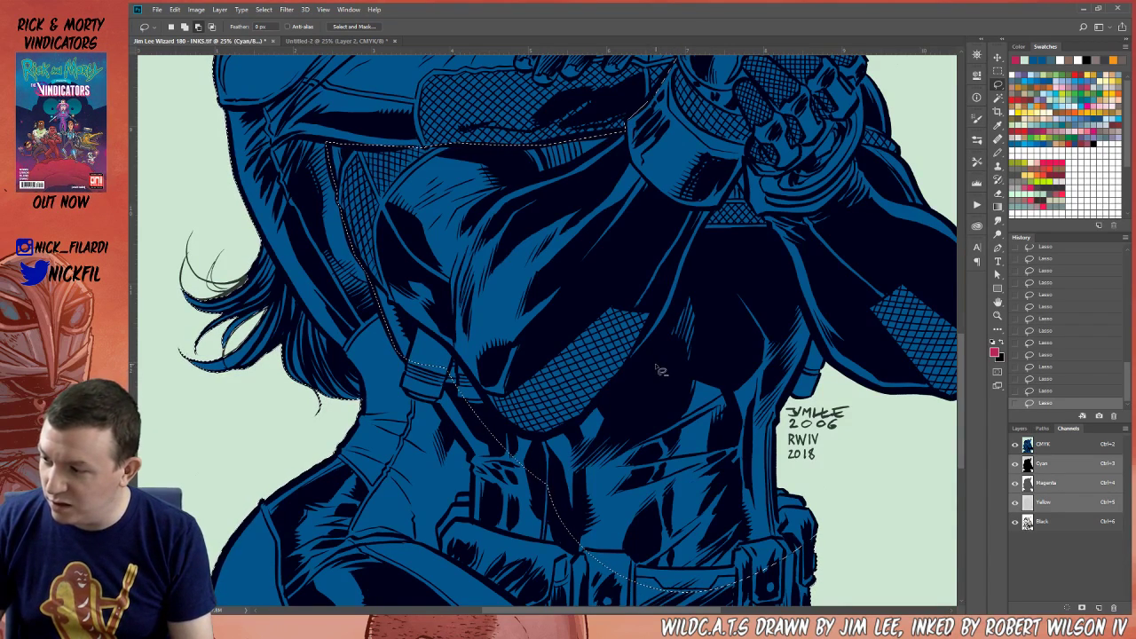
pyautogui.moveTo(556, 337); pyautogui.dragTo(424, 314)
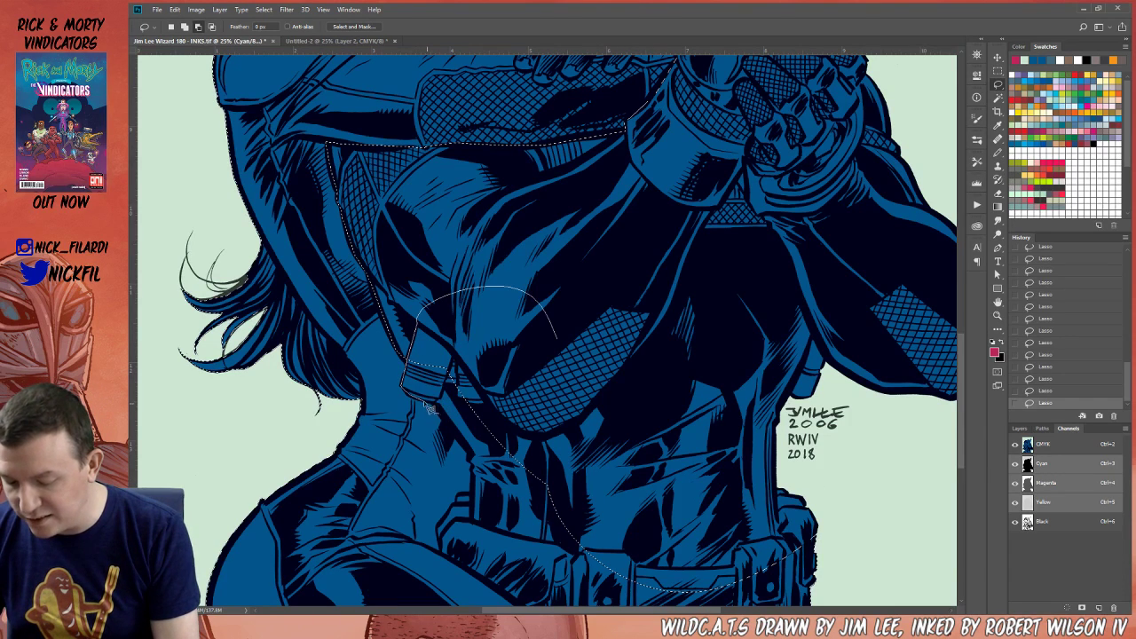
pyautogui.moveTo(458, 346); pyautogui.dragTo(466, 325)
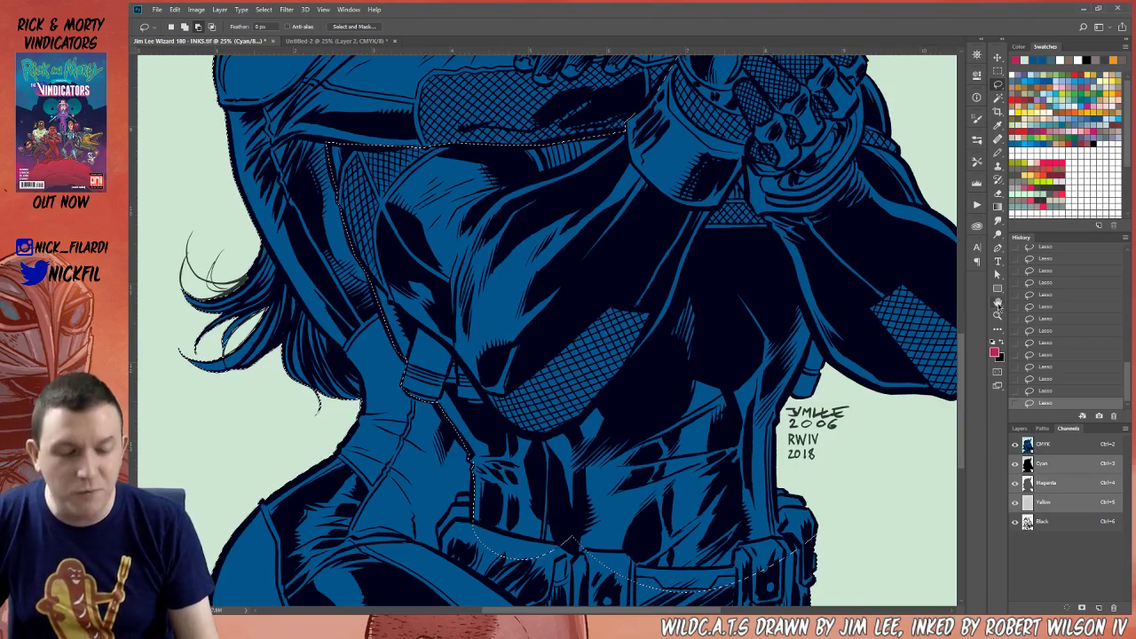
# Subtract the man's belt and pouches from the selection along the woman's hip down to the page's lower edge
pyautogui.press('space')
pyautogui.moveTo(601, 460)
pyautogui.mouseDown()
pyautogui.moveTo(717, 418)
pyautogui.moveTo(683, 479)
pyautogui.moveTo(674, 462)
pyautogui.moveTo(765, 406)
pyautogui.moveTo(755, 421)
pyautogui.mouseUp()
pyautogui.moveTo(801, 512)
pyautogui.mouseDown()
pyautogui.moveTo(958, 542)
pyautogui.moveTo(923, 449)
pyautogui.moveTo(650, 389)
pyautogui.mouseUp()
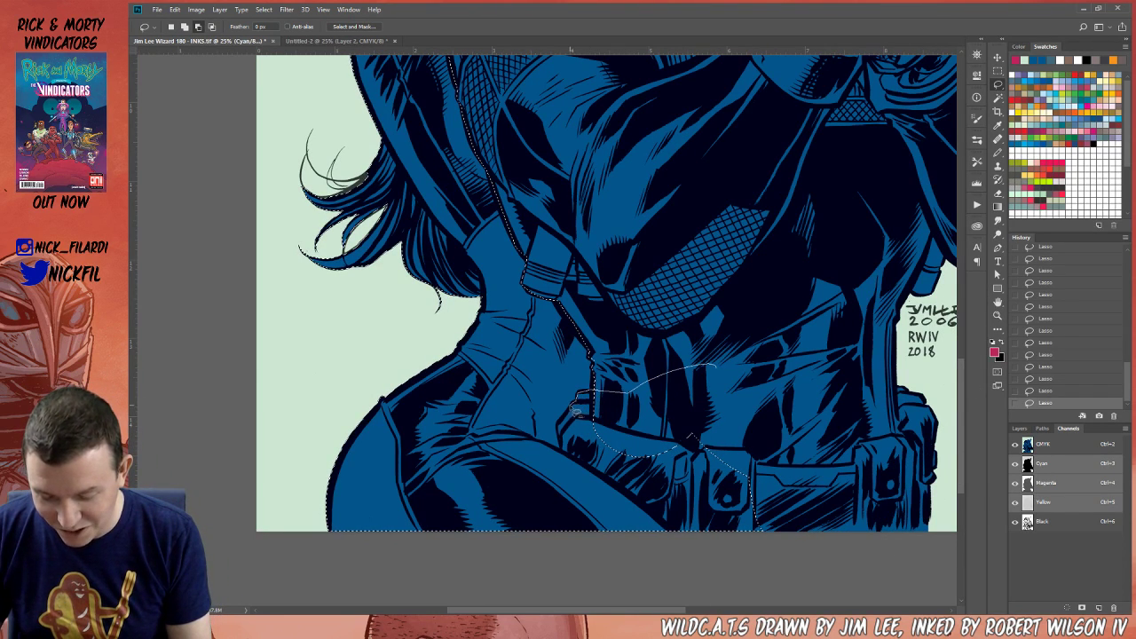
pyautogui.moveTo(566, 455)
pyautogui.mouseDown()
pyautogui.moveTo(634, 486)
pyautogui.moveTo(710, 552)
pyautogui.moveTo(749, 365)
pyautogui.mouseUp()
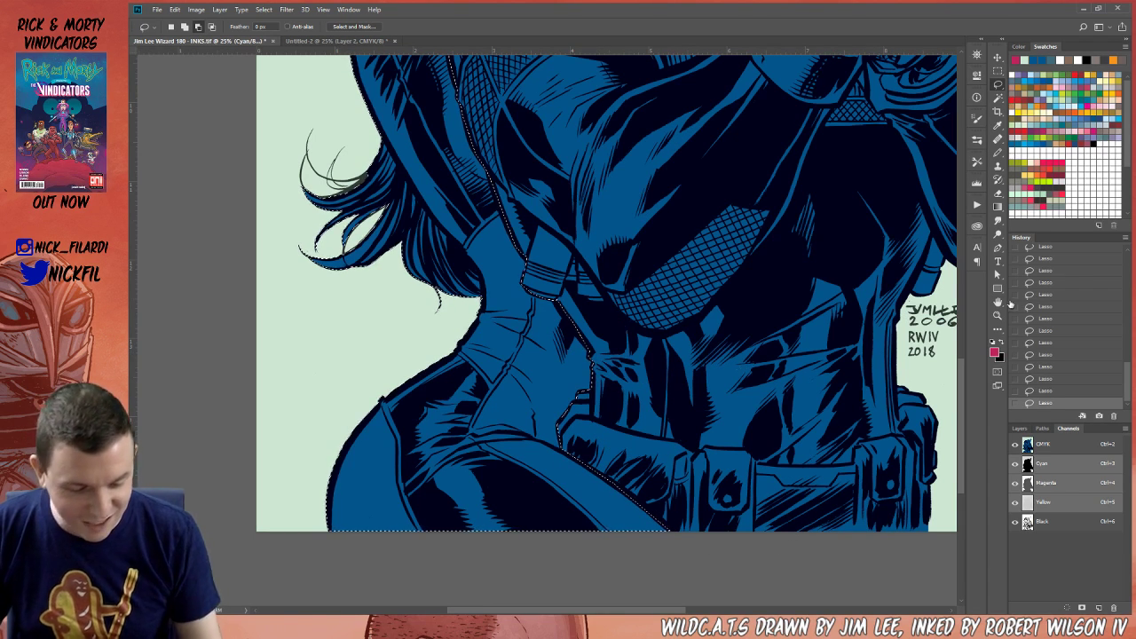
# Fill the remaining selection of the woman with the crimson foreground color and deselect
pyautogui.press('z')
pyautogui.keyDown('alt'); pyautogui.click(733, 399); pyautogui.keyUp('alt')
pyautogui.press('h')
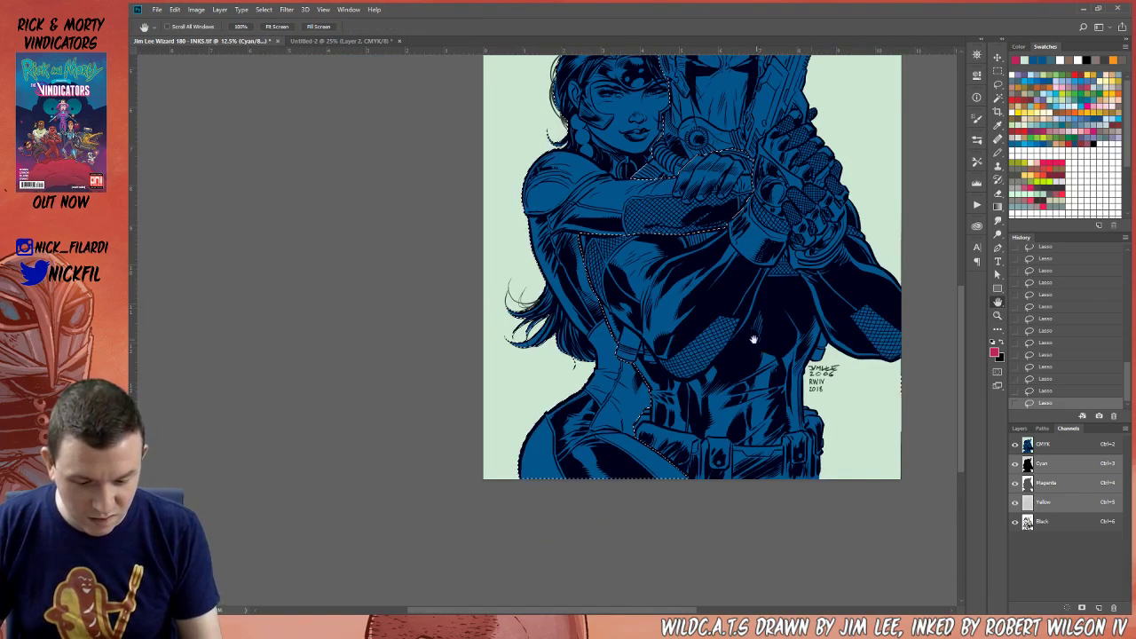
pyautogui.moveTo(746, 288); pyautogui.dragTo(634, 428)
pyautogui.hotkey('alt', 'BackSpace')
pyautogui.hotkey('ctrl', 'd')
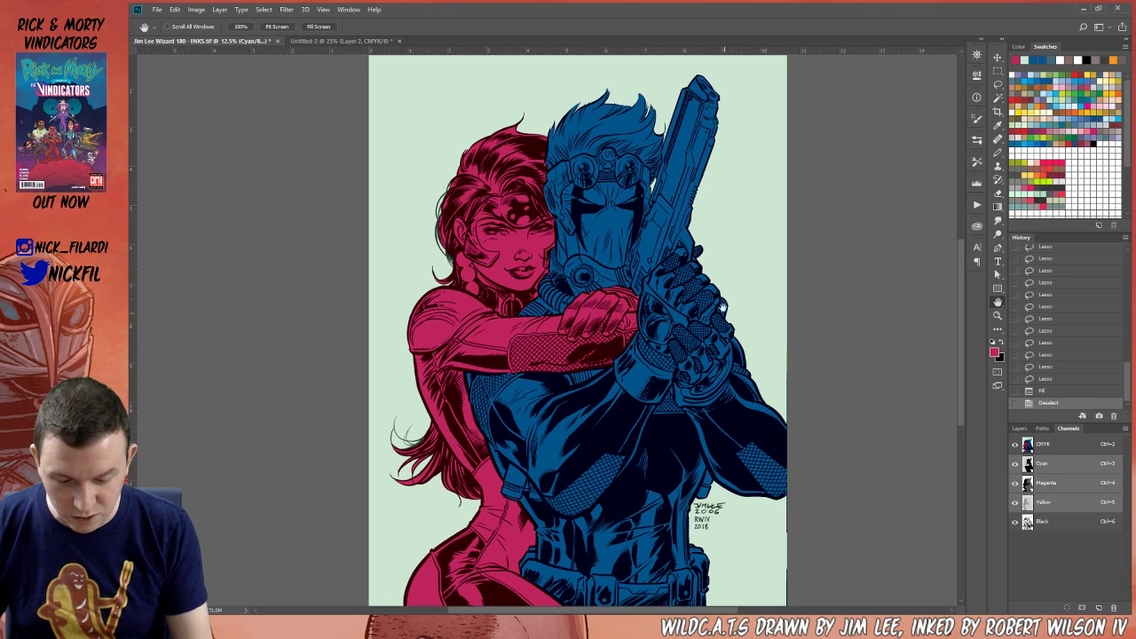
# Fill the woman's far hand behind the man's knuckles with crimson, using a Lasso selection with the pale green background subtracted by Magic Wand
pyautogui.click(997, 315)
pyautogui.click(726, 327)
pyautogui.click(999, 85)
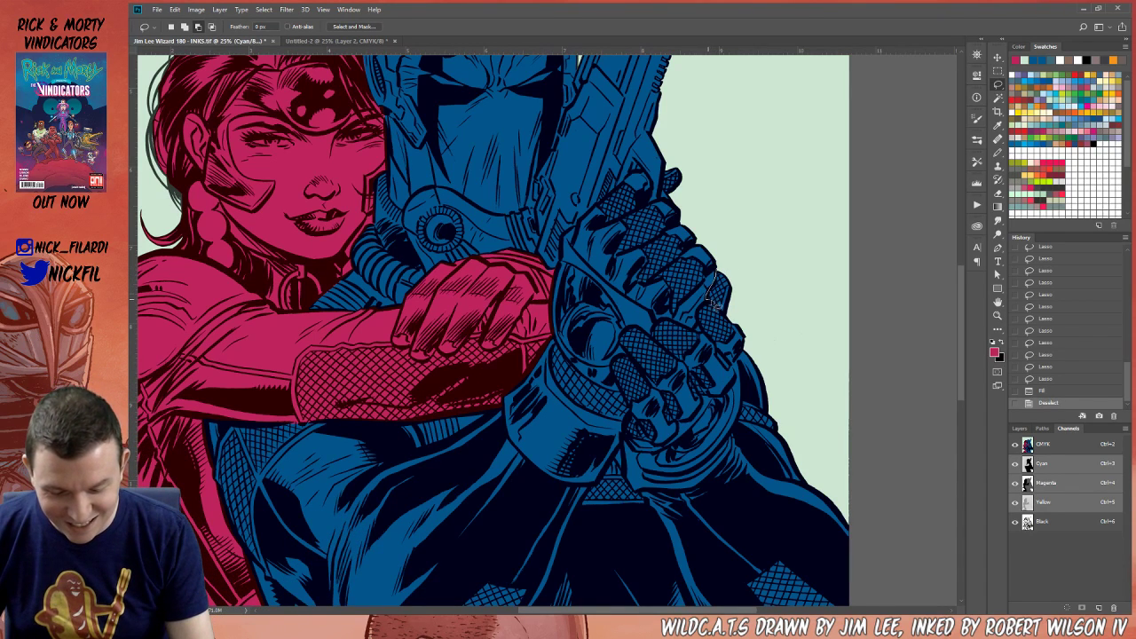
pyautogui.moveTo(720, 313); pyautogui.dragTo(728, 259)
pyautogui.click(999, 98)
pyautogui.keyDown('alt'); pyautogui.click(782, 279); pyautogui.keyUp('alt')
pyautogui.keyDown('alt'); pyautogui.click(733, 262); pyautogui.keyUp('alt')
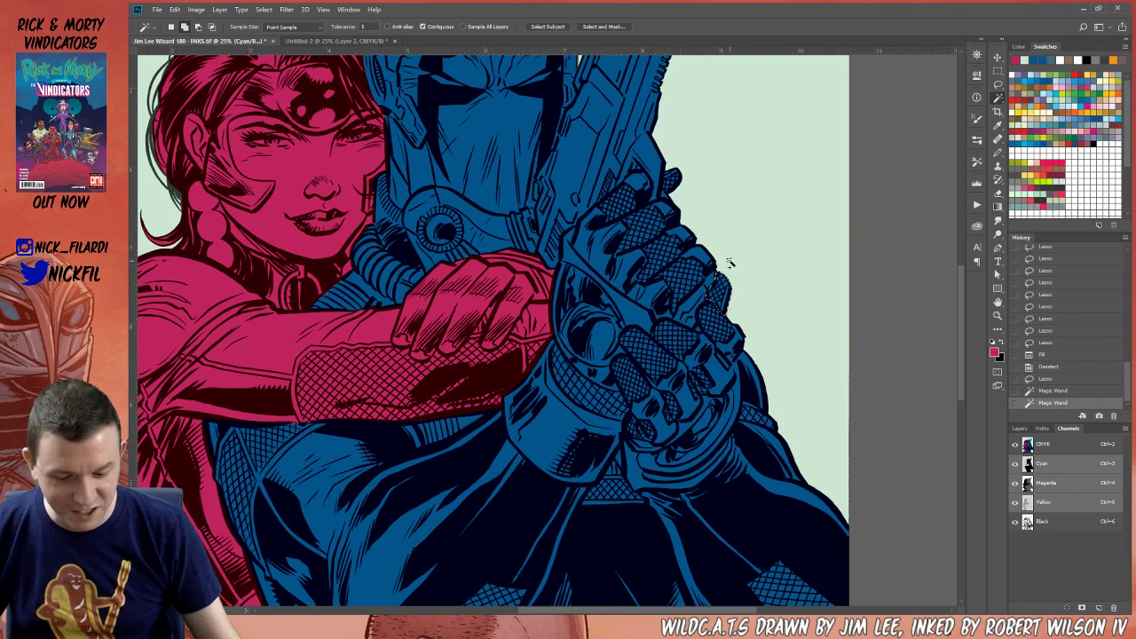
pyautogui.hotkey('alt', 'BackSpace')
pyautogui.hotkey('ctrl', 'd')
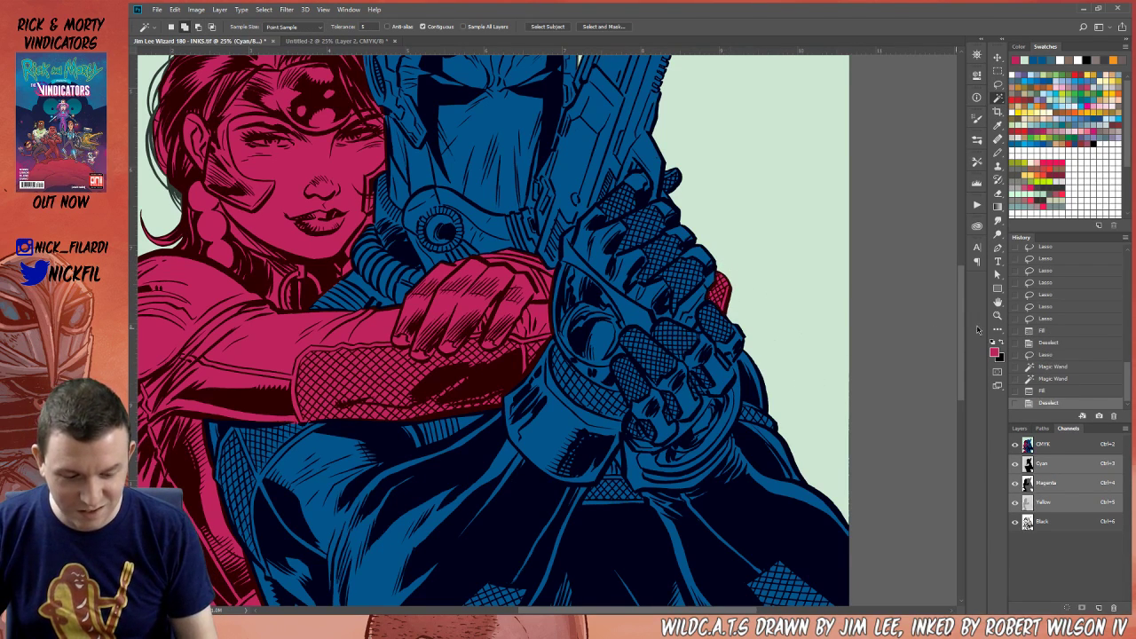
pyautogui.click(997, 315)
pyautogui.keyDown('alt'); pyautogui.click(765, 401); pyautogui.keyUp('alt')
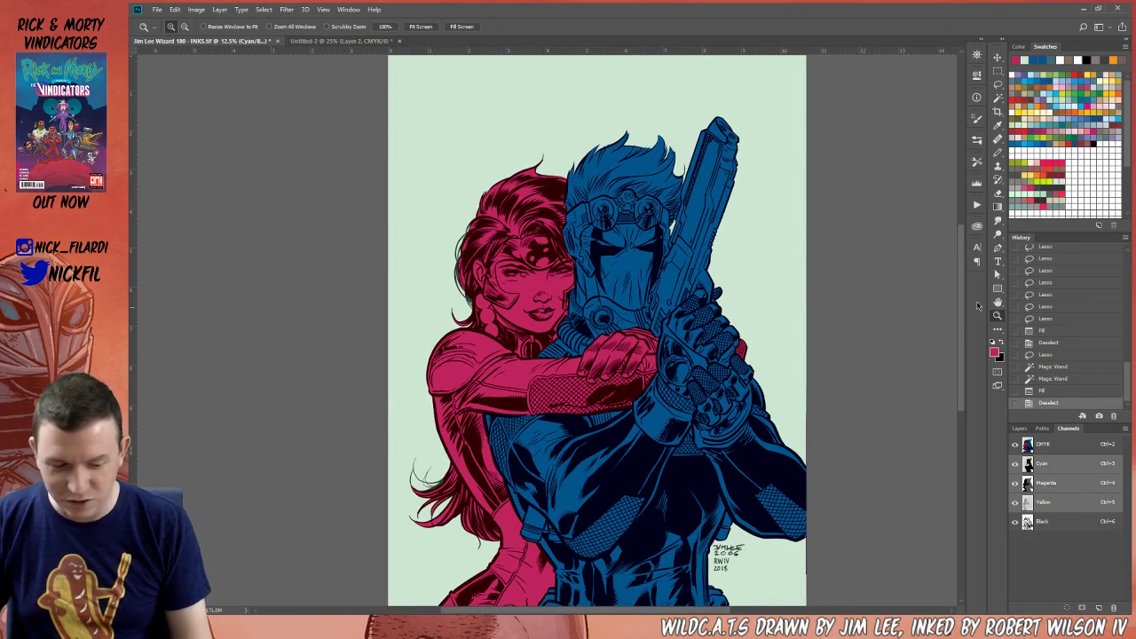
pyautogui.click(998, 303)
pyautogui.moveTo(734, 461); pyautogui.dragTo(707, 438)
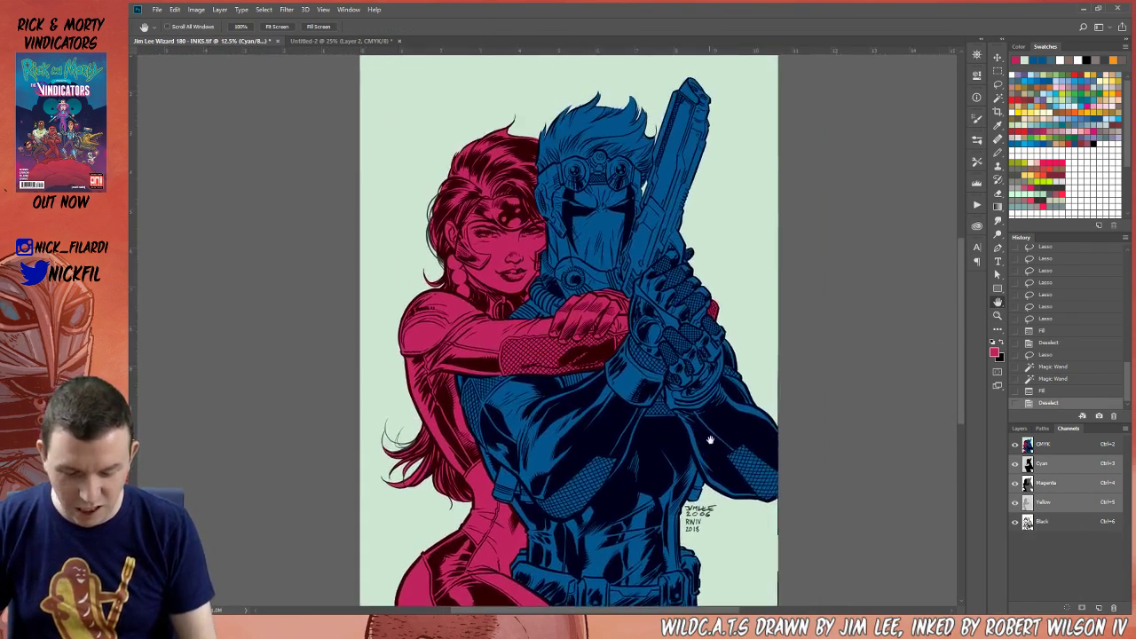
pyautogui.click(997, 97)
pyautogui.click(655, 385)
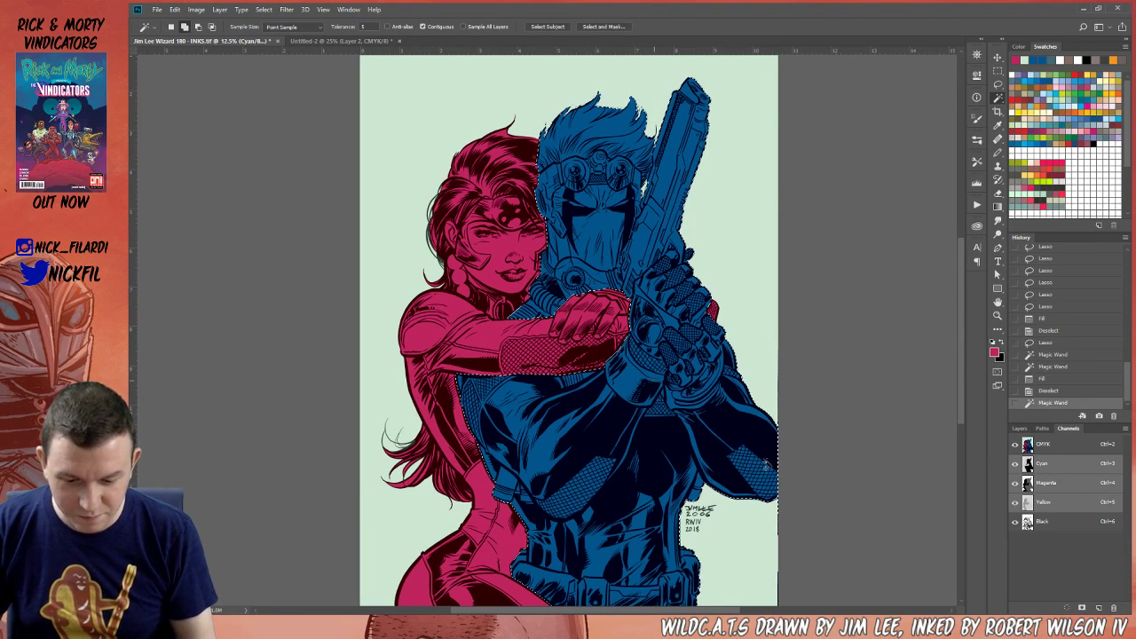
pyautogui.click(997, 302)
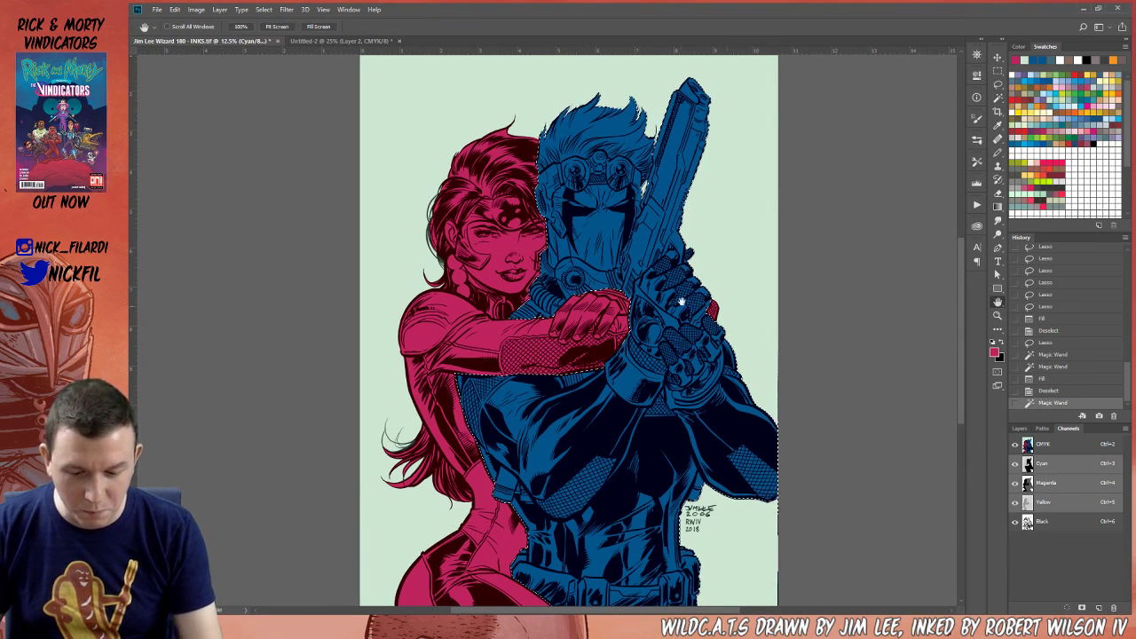
pyautogui.moveTo(697, 325); pyautogui.dragTo(685, 440)
pyautogui.hotkey('ctrl', 'd')
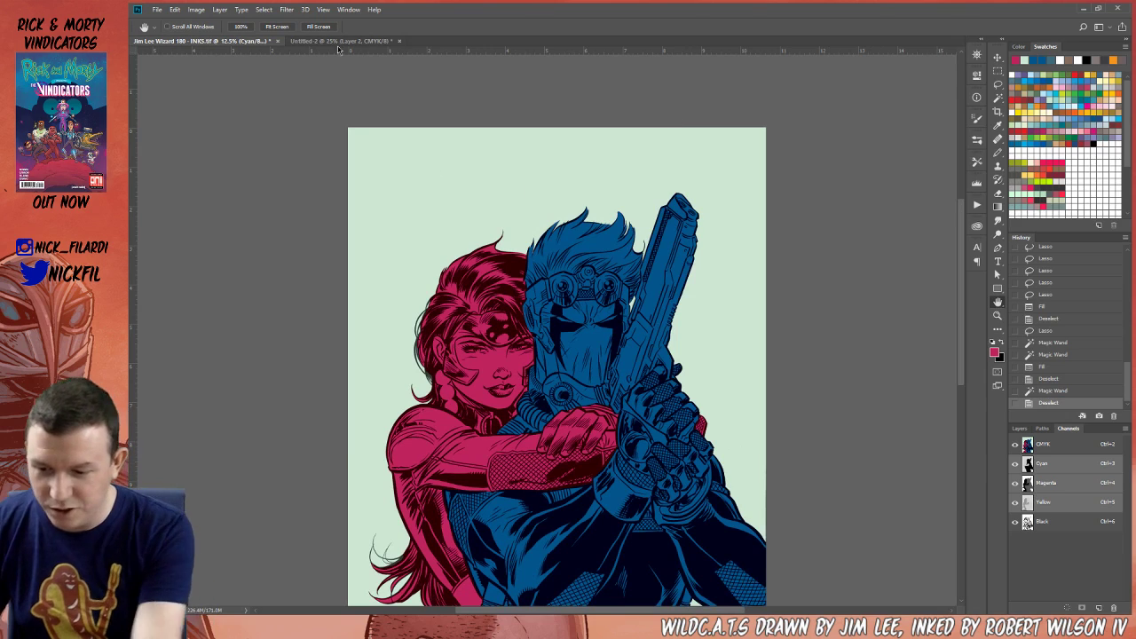
# Place the Untitled-2 cover reference beside the inks document in a narrow pane with the green-jacketed character in view
pyautogui.moveTo(342, 41); pyautogui.dragTo(963, 82)
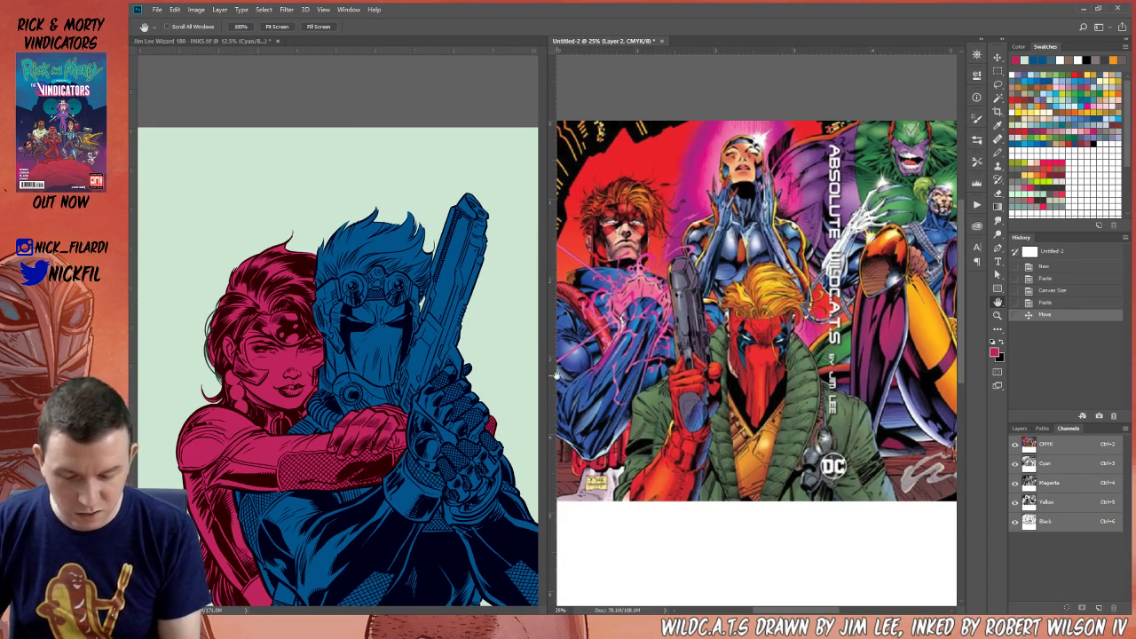
pyautogui.moveTo(547, 379); pyautogui.dragTo(740, 379)
pyautogui.moveTo(907, 394); pyautogui.dragTo(811, 366)
# Sample the jacket's green from the cover reference as the foreground color and return to the inks document
pyautogui.click(999, 145)
pyautogui.keyDown('alt'); pyautogui.click(918, 364); pyautogui.keyUp('alt')
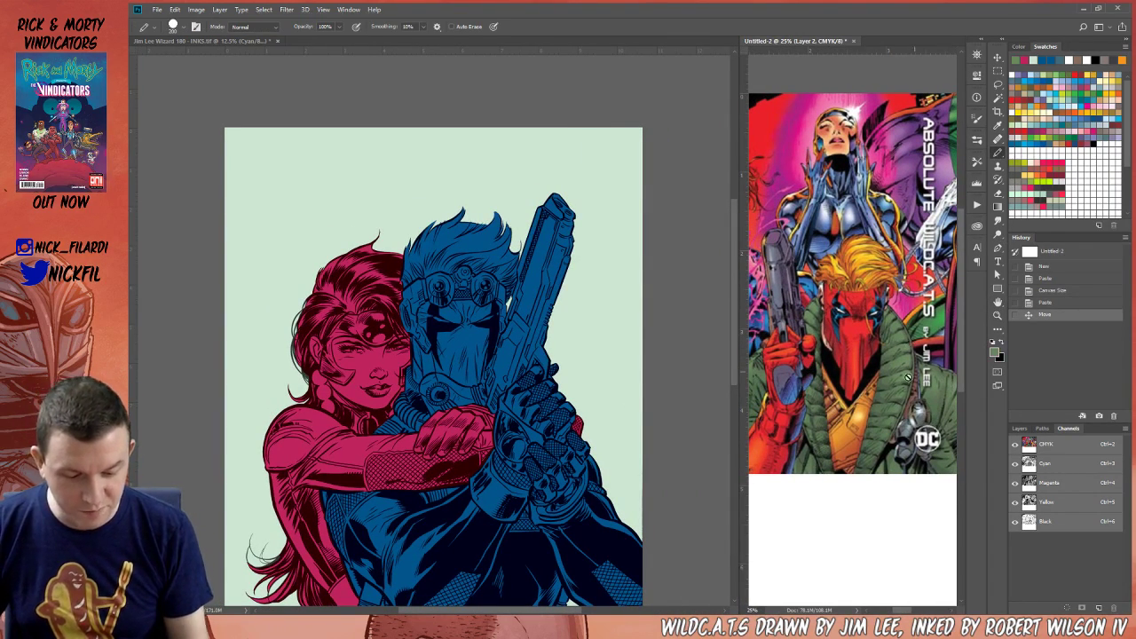
pyautogui.click(655, 377)
pyautogui.click(997, 316)
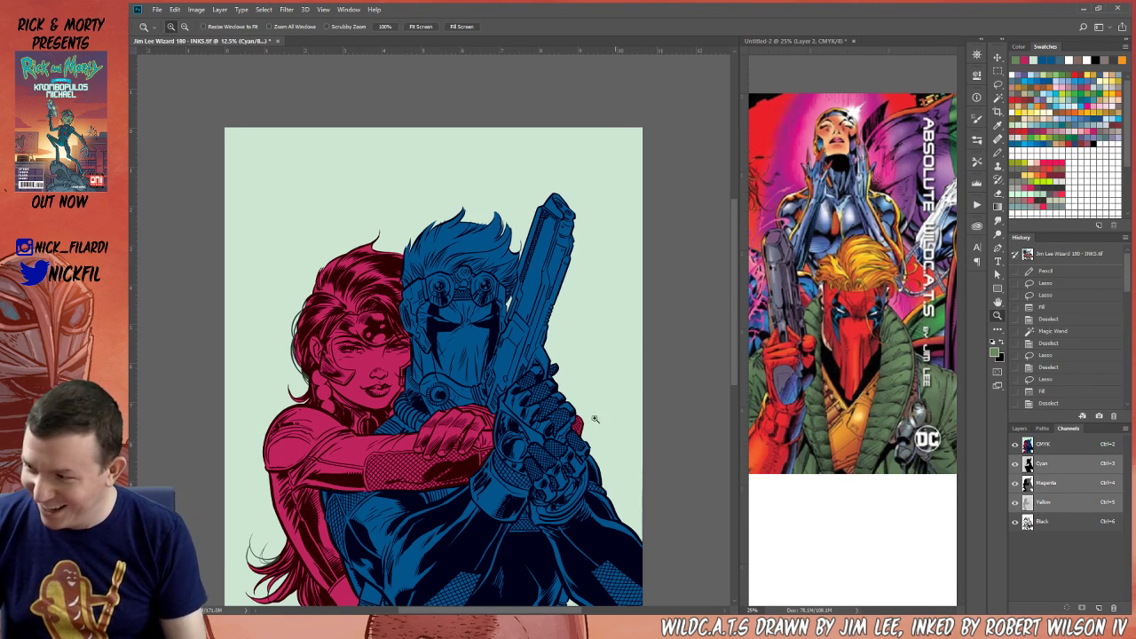
pyautogui.click(510, 414)
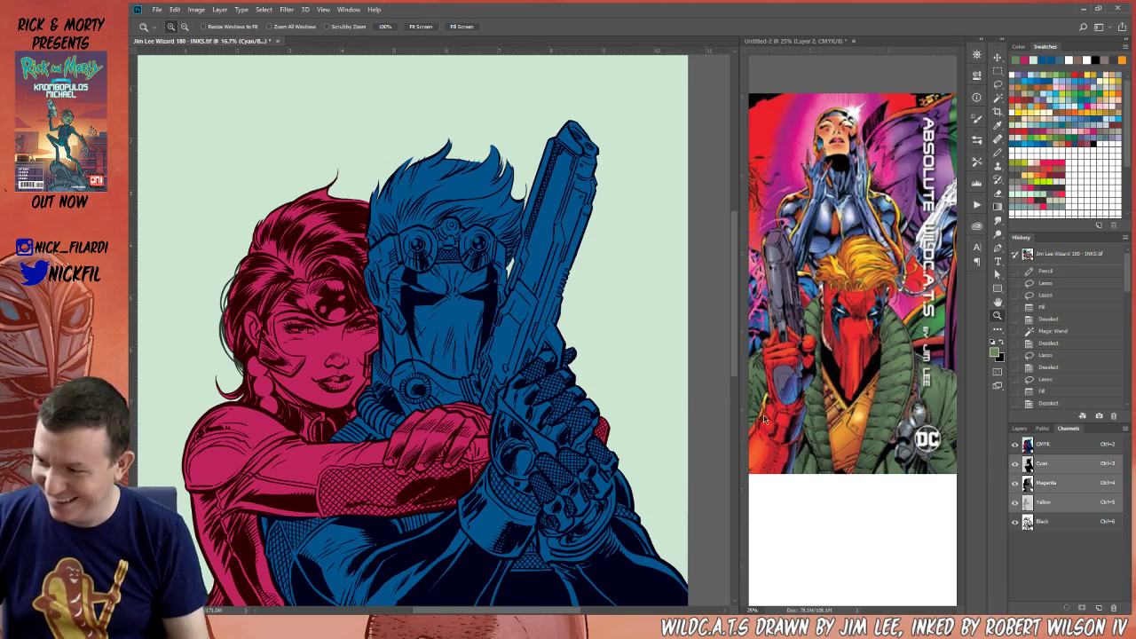
# Recolor the small crimson patch behind the man's knuckles blue with the Pencil, using a Magic Wand selection and the man's sampled blue, and deselect
pyautogui.click(998, 303)
pyautogui.moveTo(499, 482); pyautogui.dragTo(540, 474)
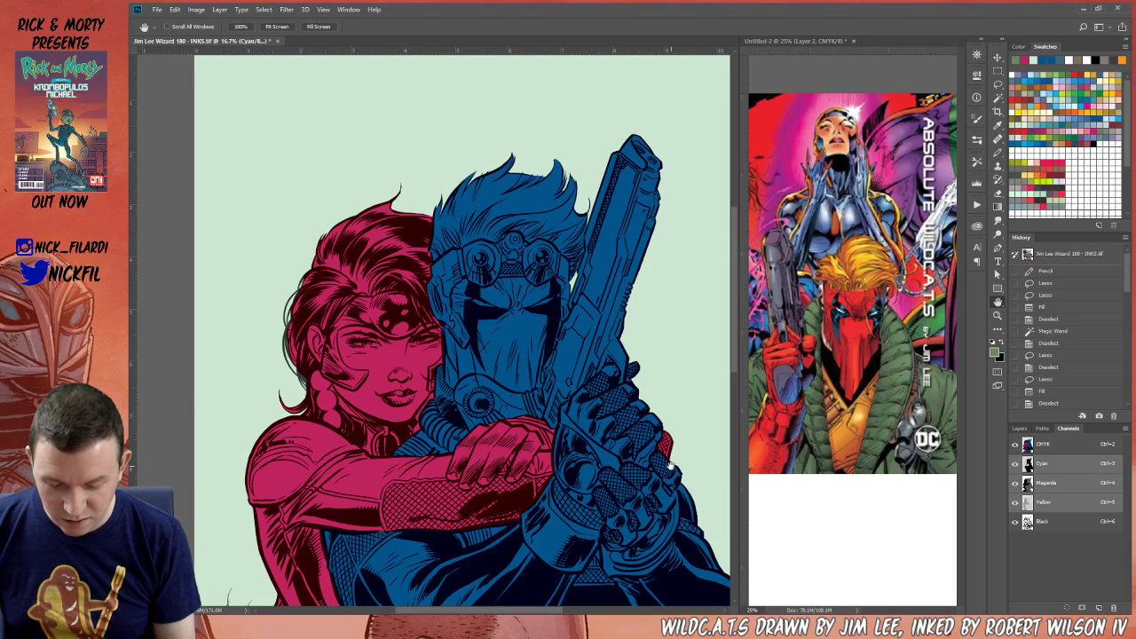
pyautogui.press('l')
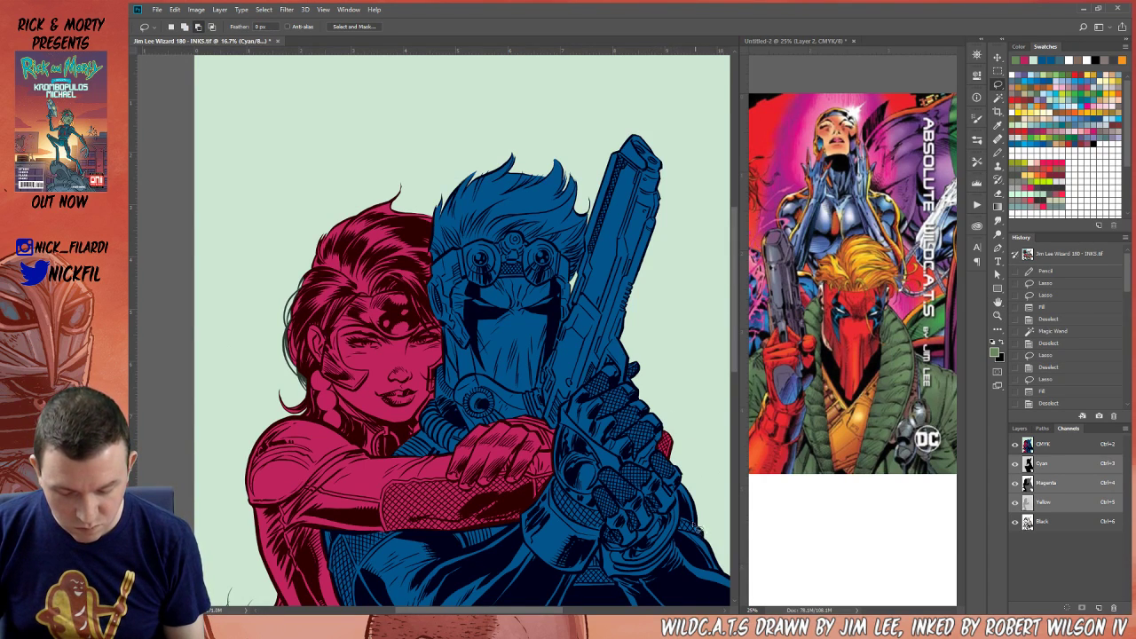
pyautogui.click(997, 97)
pyautogui.click(667, 439)
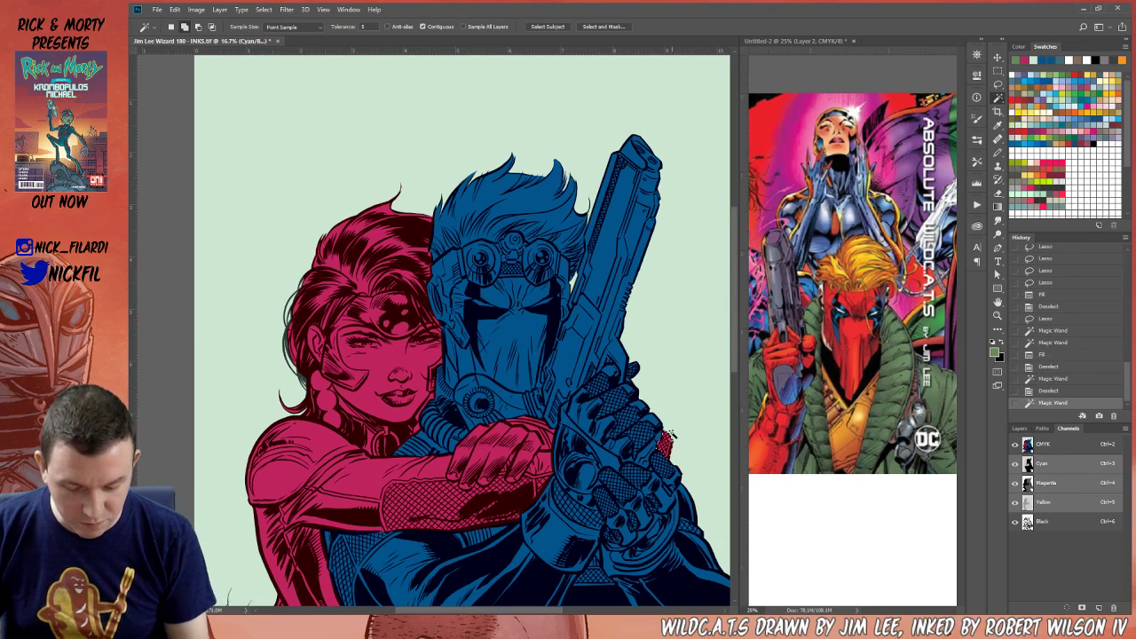
pyautogui.click(998, 153)
pyautogui.keyDown('alt'); pyautogui.click(600, 246); pyautogui.keyUp('alt')
pyautogui.moveTo(660, 451); pyautogui.dragTo(671, 441)
pyautogui.hotkey('ctrl', 'd')
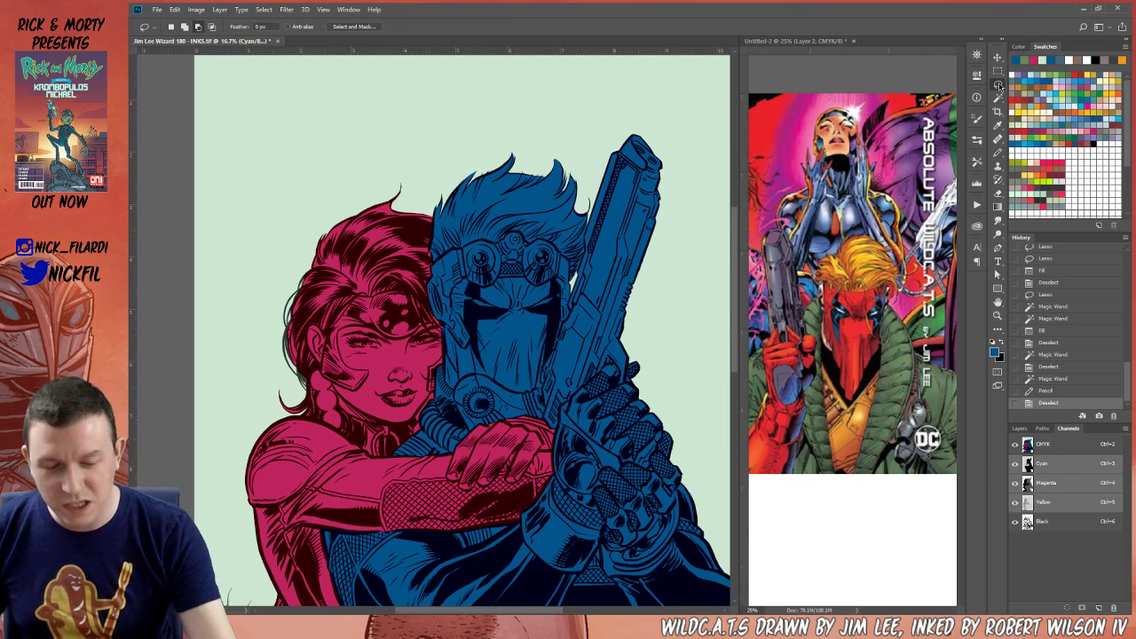
# Choose a gray-blue foreground color and select the man's gun with the Lasso, subtracting the pale green background with the Magic Wand
pyautogui.click(998, 85)
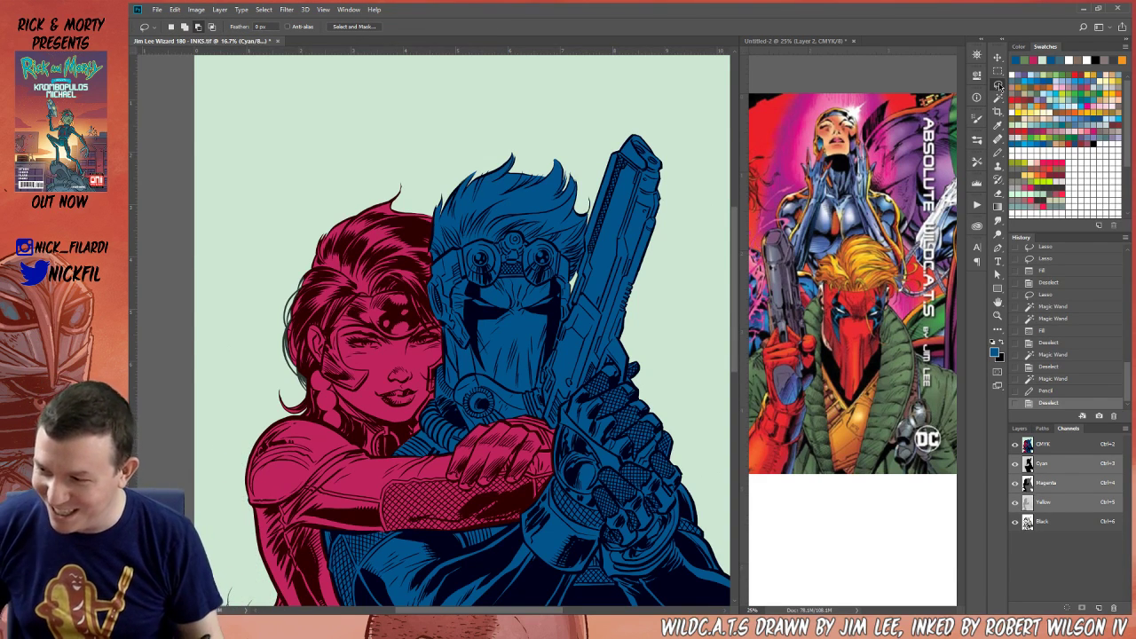
pyautogui.click(998, 303)
pyautogui.moveTo(617, 369); pyautogui.dragTo(610, 448)
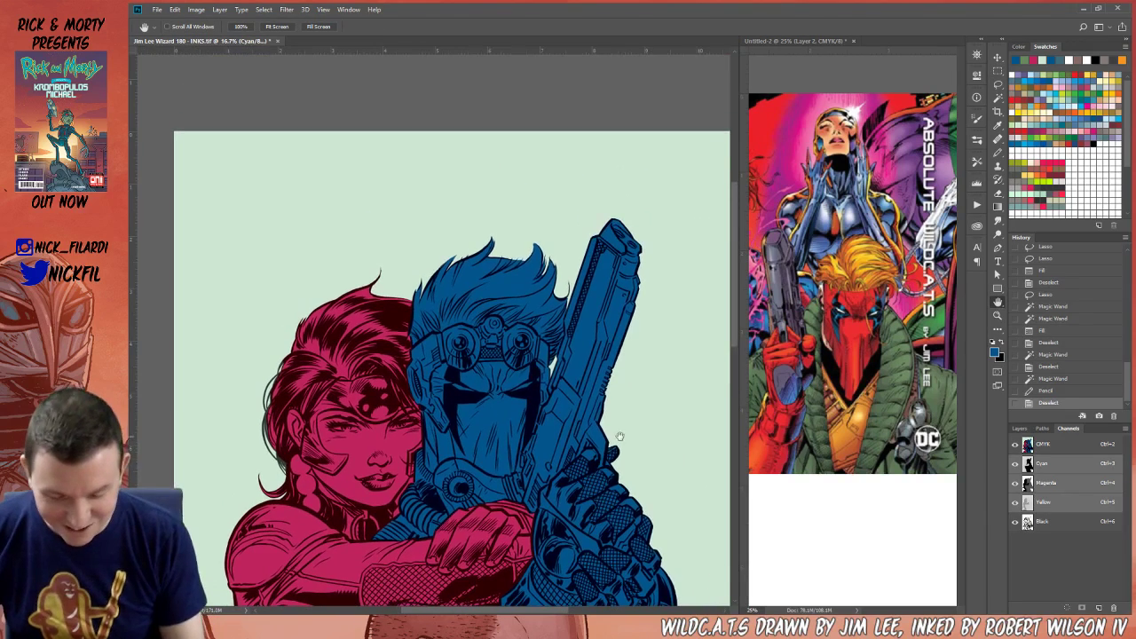
pyautogui.click(998, 315)
pyautogui.click(590, 371)
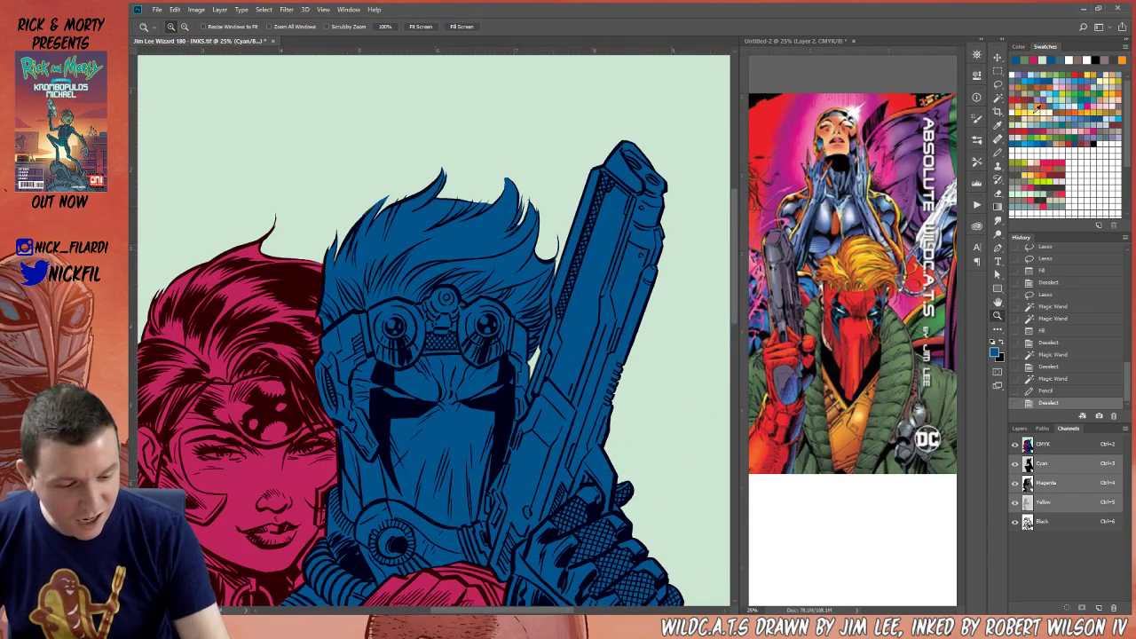
pyautogui.click(998, 87)
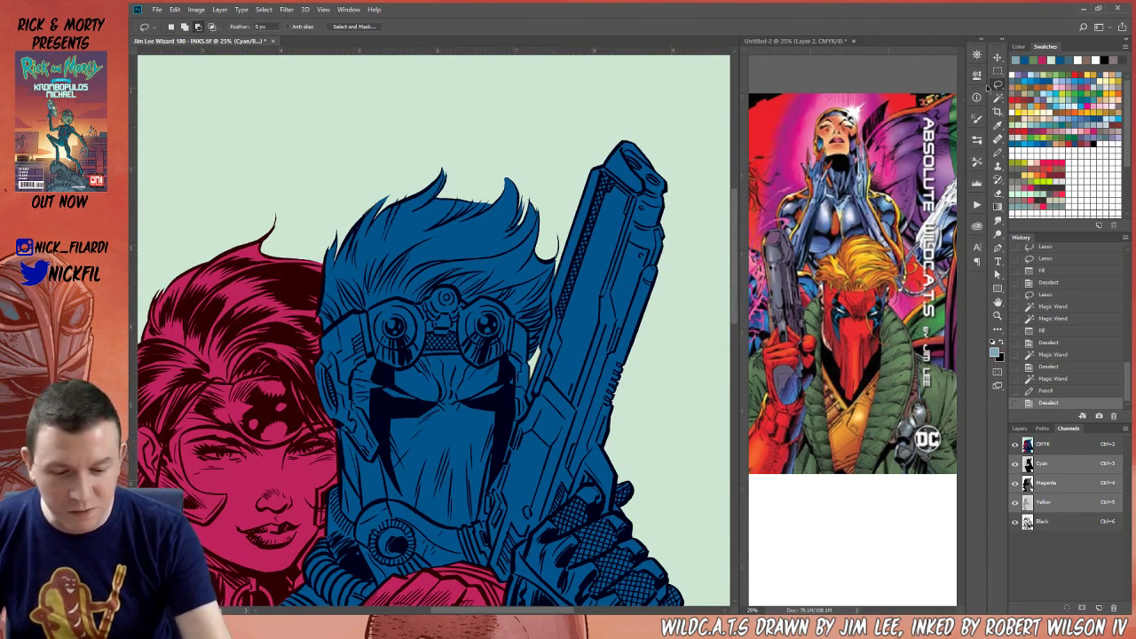
pyautogui.moveTo(590, 142)
pyautogui.mouseDown()
pyautogui.moveTo(555, 321)
pyautogui.moveTo(536, 392)
pyautogui.moveTo(517, 397)
pyautogui.moveTo(493, 528)
pyautogui.moveTo(454, 533)
pyautogui.moveTo(455, 564)
pyautogui.moveTo(498, 575)
pyautogui.moveTo(485, 590)
pyautogui.moveTo(510, 599)
pyautogui.moveTo(518, 543)
pyautogui.moveTo(578, 491)
pyautogui.moveTo(608, 489)
pyautogui.moveTo(601, 513)
pyautogui.moveTo(616, 508)
pyautogui.moveTo(621, 458)
pyautogui.moveTo(673, 334)
pyautogui.moveTo(675, 139)
pyautogui.moveTo(593, 129)
pyautogui.mouseUp()
pyautogui.press('w')
pyautogui.click(574, 165)
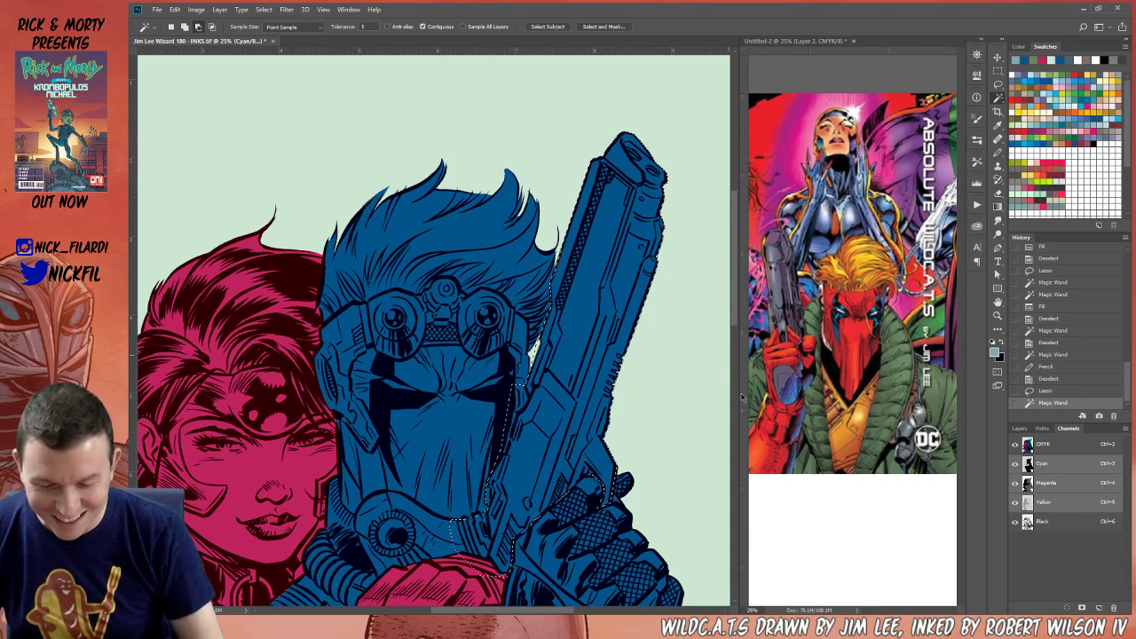
# Add the man's goggles and metal headgear to the gun selection with the Lasso, leaving out the face
pyautogui.press('space')
pyautogui.moveTo(504, 523)
pyautogui.mouseDown()
pyautogui.moveTo(590, 499)
pyautogui.moveTo(587, 556)
pyautogui.mouseUp()
pyautogui.moveTo(523, 322)
pyautogui.mouseDown()
pyautogui.moveTo(474, 324)
pyautogui.moveTo(440, 342)
pyautogui.moveTo(374, 402)
pyautogui.moveTo(423, 485)
pyautogui.moveTo(421, 451)
pyautogui.moveTo(458, 492)
pyautogui.moveTo(467, 477)
pyautogui.moveTo(439, 429)
pyautogui.moveTo(458, 383)
pyautogui.moveTo(489, 404)
pyautogui.moveTo(472, 399)
pyautogui.moveTo(551, 386)
pyautogui.moveTo(555, 397)
pyautogui.moveTo(590, 387)
pyautogui.moveTo(626, 402)
pyautogui.moveTo(598, 402)
pyautogui.moveTo(602, 450)
pyautogui.moveTo(629, 410)
pyautogui.moveTo(639, 382)
pyautogui.moveTo(621, 390)
pyautogui.moveTo(592, 333)
pyautogui.moveTo(555, 336)
pyautogui.moveTo(510, 322)
pyautogui.mouseUp()
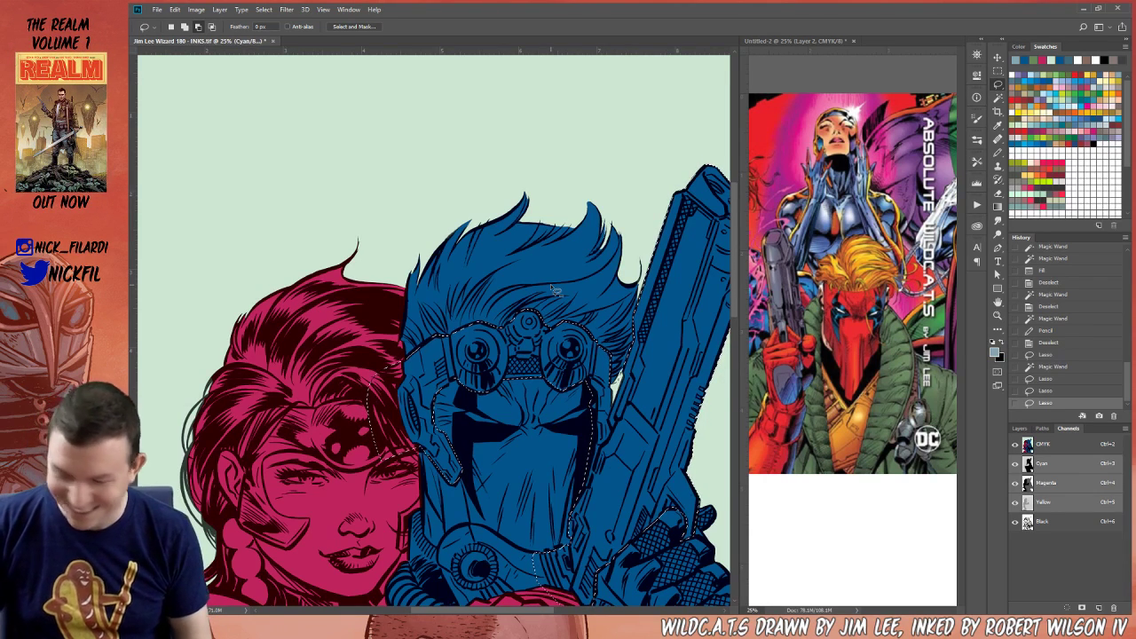
# Add the round chin piece and the ribbed breathing hose to the selection with the Lasso
pyautogui.click(997, 303)
pyautogui.moveTo(565, 592); pyautogui.dragTo(598, 414)
pyautogui.moveTo(597, 505)
pyautogui.mouseDown()
pyautogui.moveTo(583, 478)
pyautogui.moveTo(578, 523)
pyautogui.mouseUp()
pyautogui.press('l')
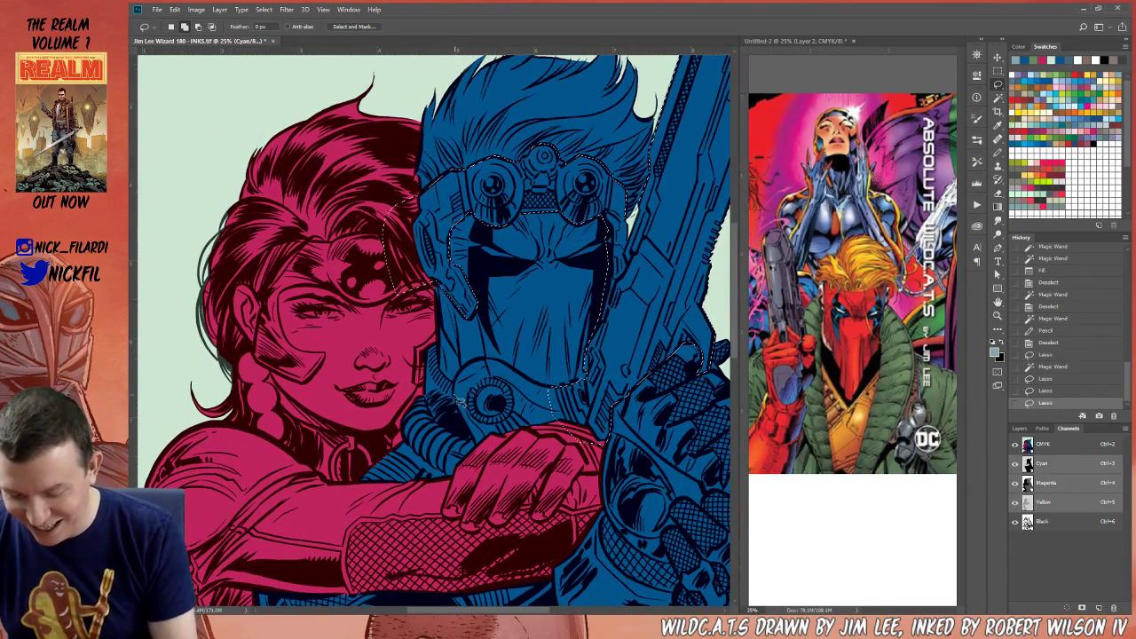
pyautogui.moveTo(459, 405)
pyautogui.mouseDown()
pyautogui.moveTo(486, 463)
pyautogui.moveTo(609, 443)
pyautogui.moveTo(584, 383)
pyautogui.mouseUp()
pyautogui.moveTo(499, 366)
pyautogui.mouseDown()
pyautogui.moveTo(460, 382)
pyautogui.moveTo(496, 381)
pyautogui.moveTo(486, 365)
pyautogui.moveTo(477, 369)
pyautogui.moveTo(537, 386)
pyautogui.moveTo(494, 363)
pyautogui.mouseUp()
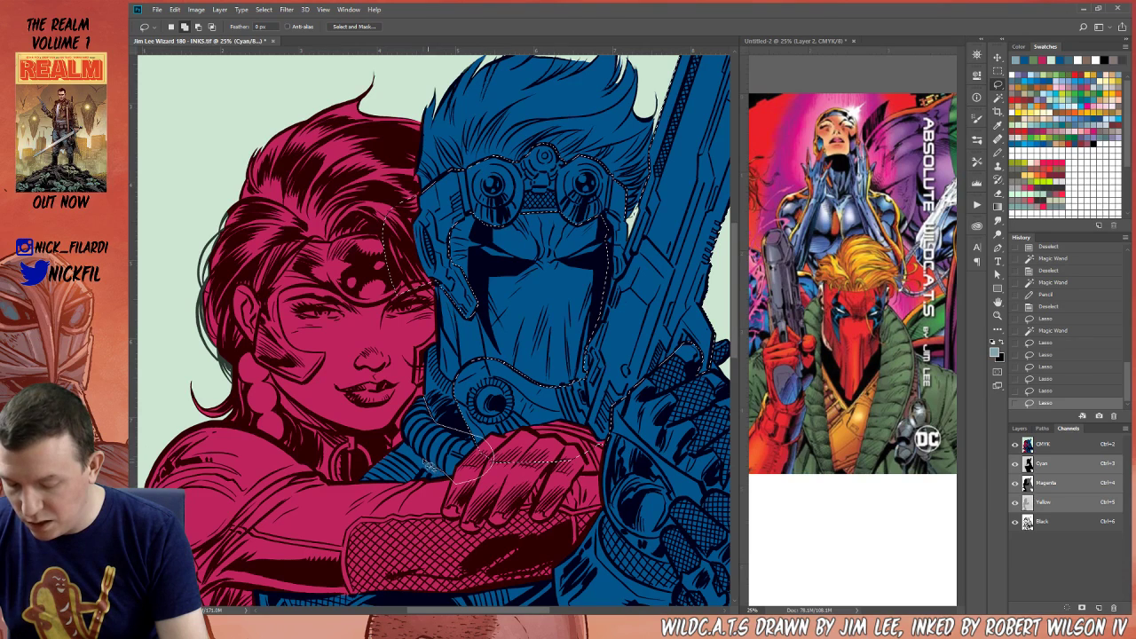
pyautogui.moveTo(419, 396); pyautogui.dragTo(433, 471)
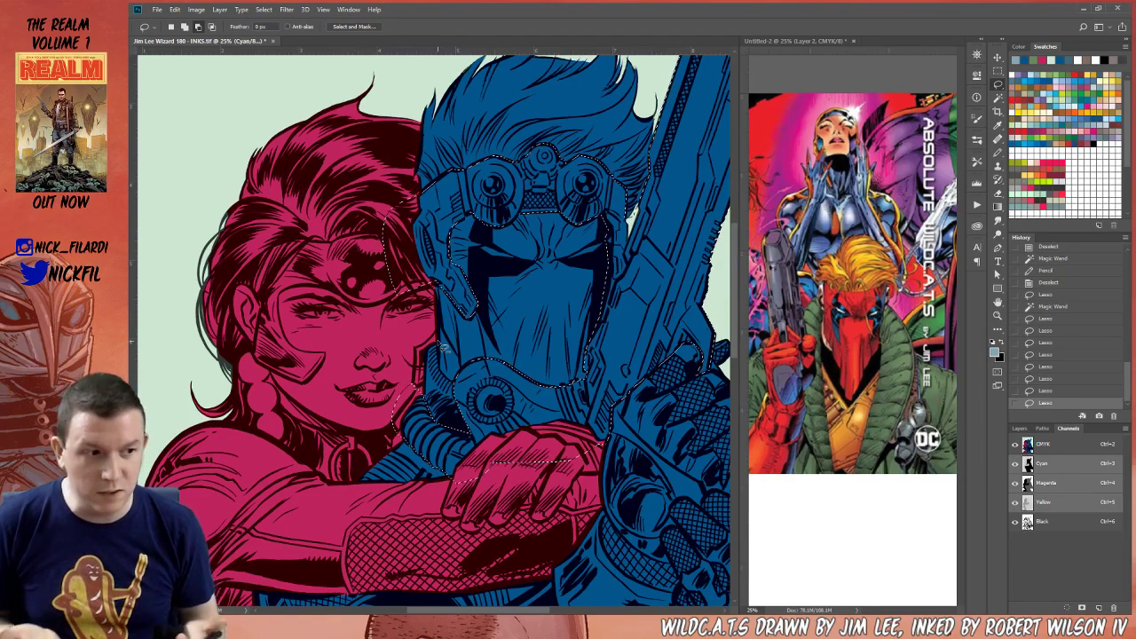
# Subtract the woman's crimson face, hair and hand areas from the metal-parts selection with the Magic Wand
pyautogui.click(998, 301)
pyautogui.moveTo(498, 484); pyautogui.dragTo(594, 484)
pyautogui.click(998, 98)
pyautogui.keyDown('alt'); pyautogui.click(495, 265); pyautogui.keyUp('alt')
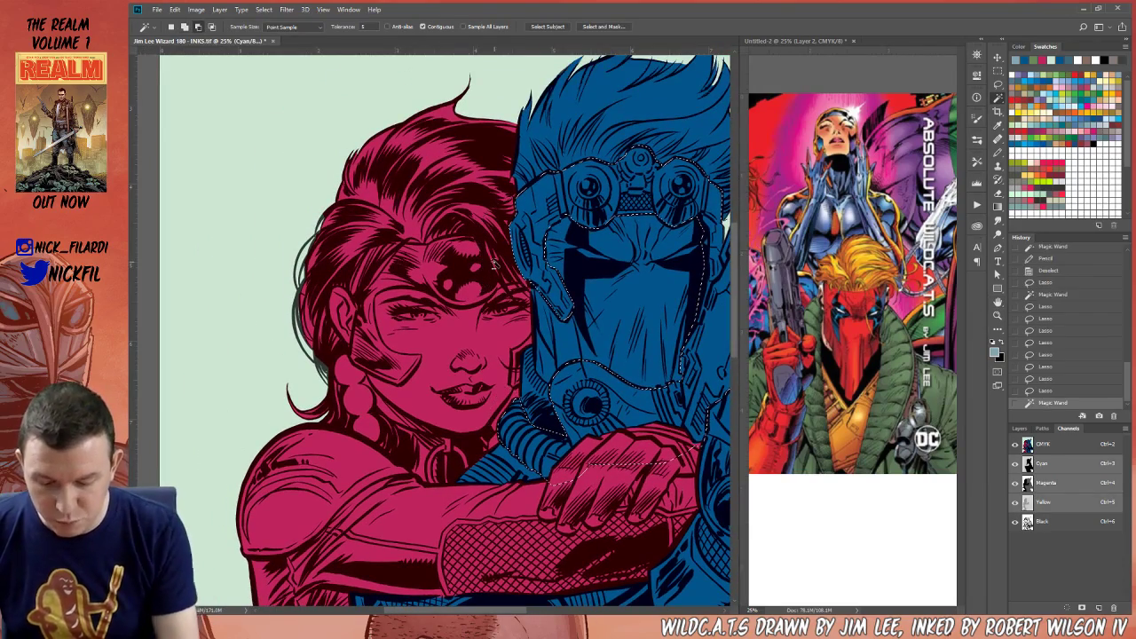
pyautogui.click(619, 462)
# Fill the selected gun, headgear, chin piece and hose with the gray-blue foreground color and deselect
pyautogui.press('space')
pyautogui.moveTo(630, 469); pyautogui.dragTo(559, 459)
pyautogui.moveTo(672, 461); pyautogui.dragTo(541, 489)
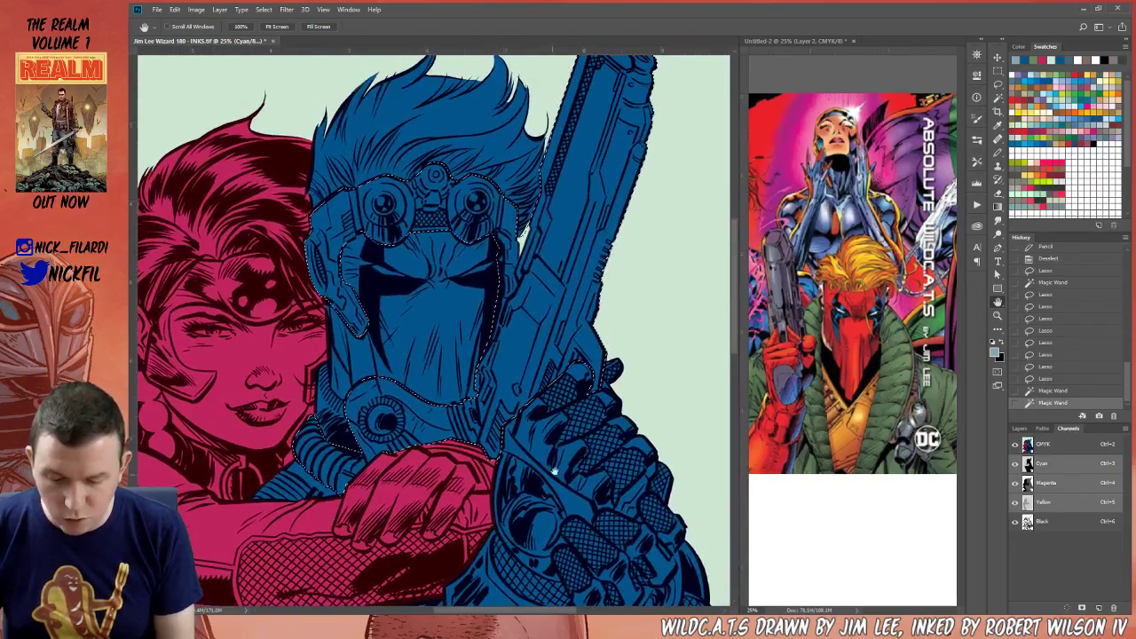
pyautogui.moveTo(537, 413); pyautogui.dragTo(613, 195)
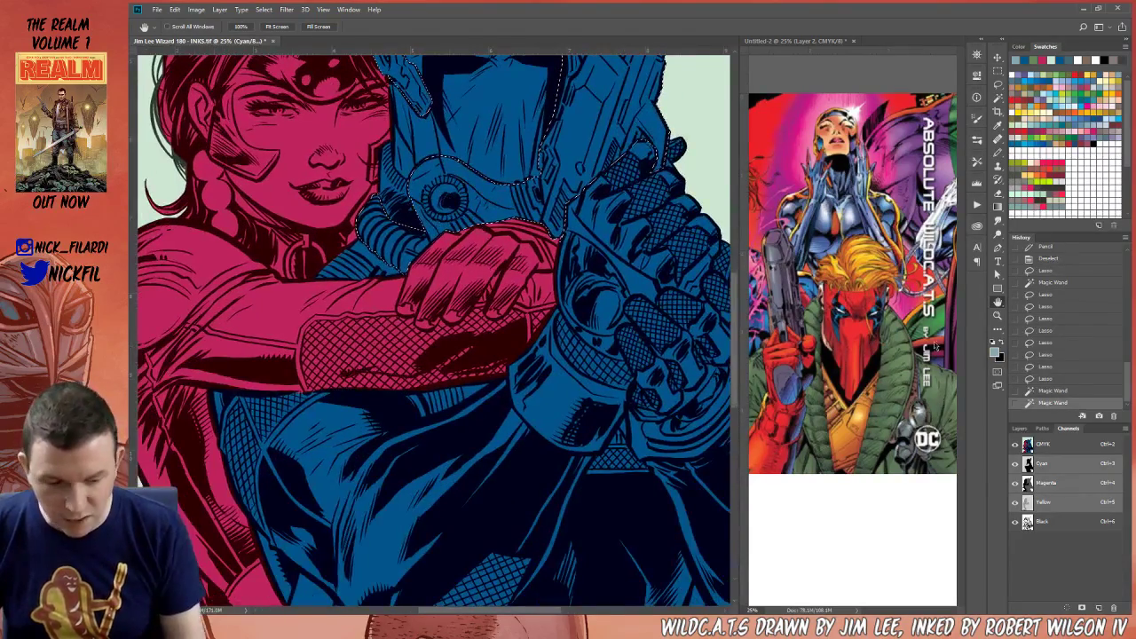
pyautogui.click(998, 315)
pyautogui.hotkey('ctrl', '-')
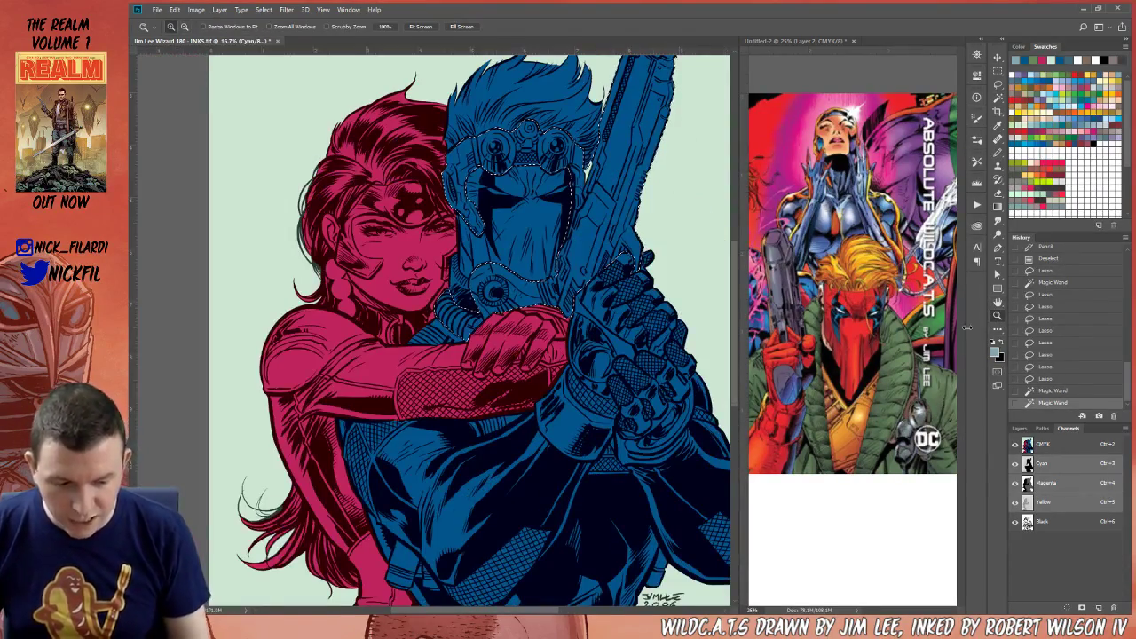
pyautogui.hotkey('alt', 'BackSpace')
pyautogui.hotkey('ctrl', 'd')
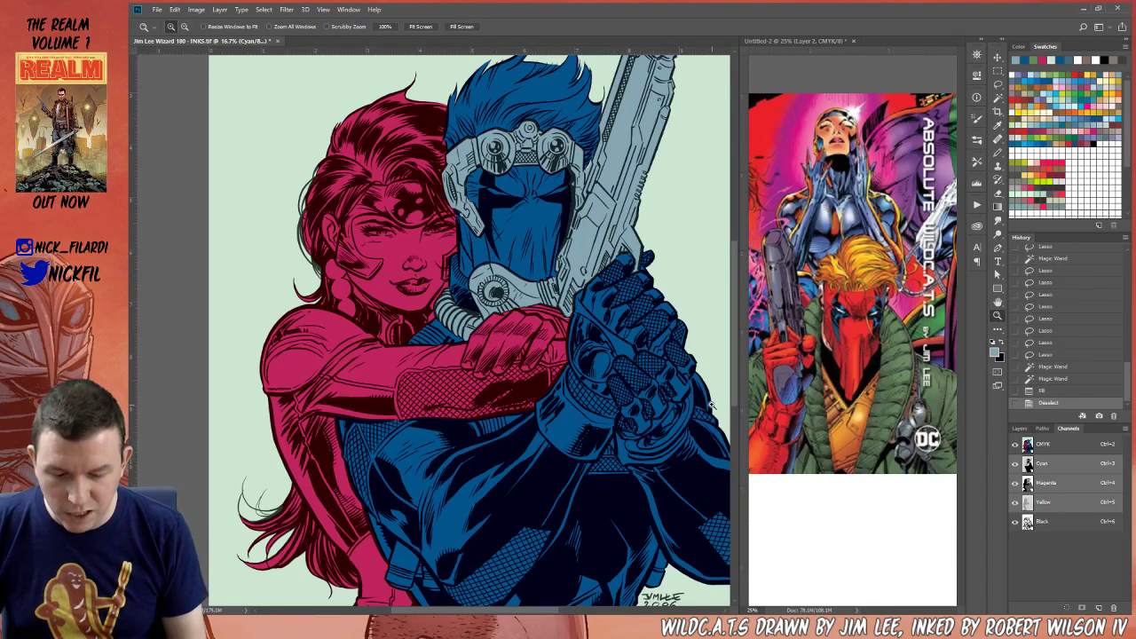
# Select the man's blue hair with the Magic Wand, fill it with a pale yellow swatch and deselect
pyautogui.click(998, 304)
pyautogui.moveTo(563, 293); pyautogui.dragTo(558, 463)
pyautogui.click(998, 98)
pyautogui.click(547, 280)
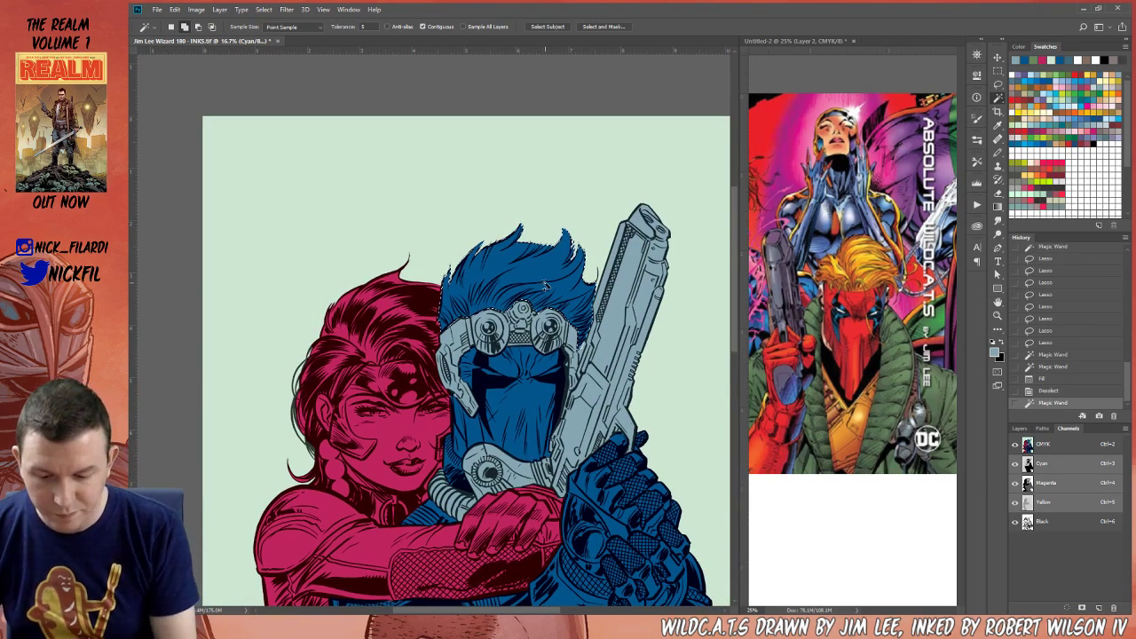
pyautogui.click(1043, 104)
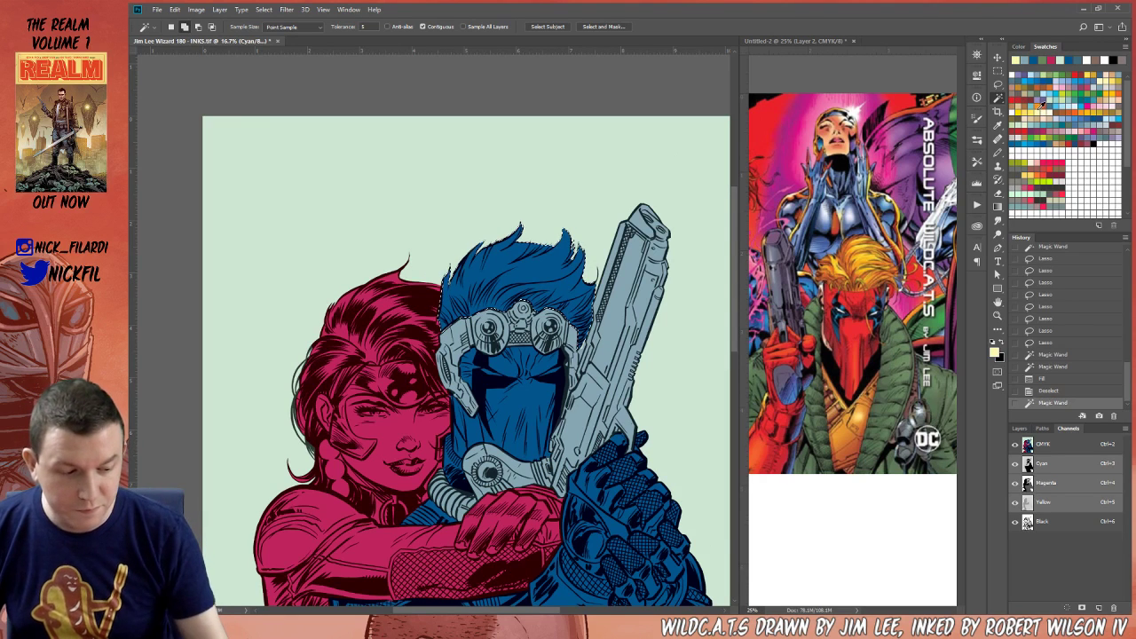
pyautogui.hotkey('alt', 'BackSpace')
pyautogui.hotkey('ctrl', 'd')
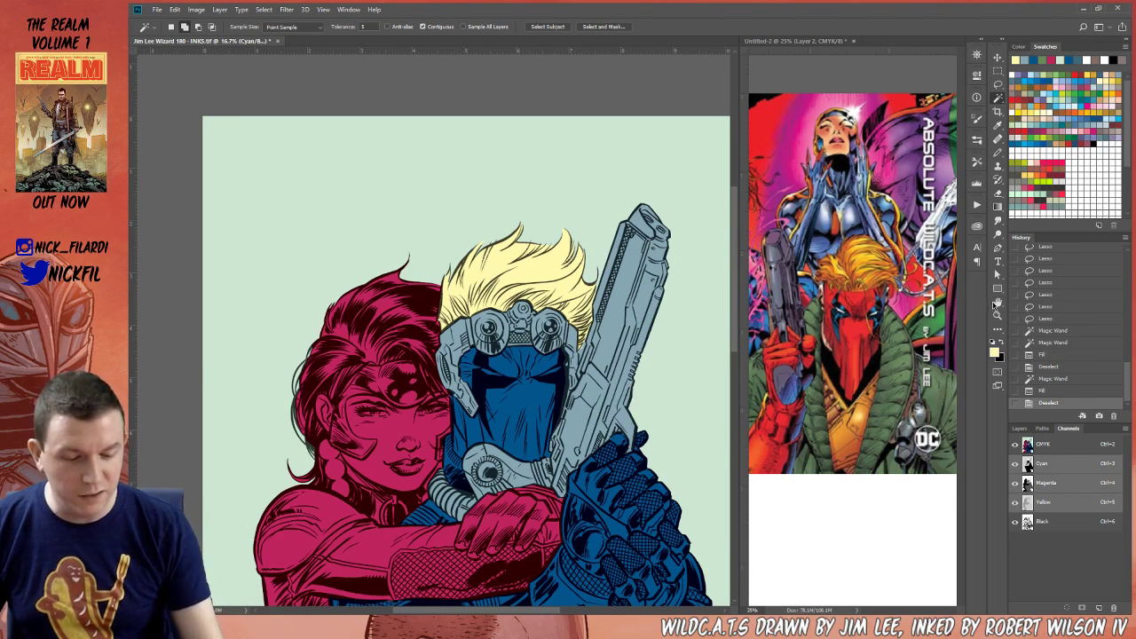
# Touch up the small spot between the headgear and the gun with the Pencil in pale green and gray-blue
pyautogui.click(995, 304)
pyautogui.moveTo(588, 482); pyautogui.dragTo(642, 423)
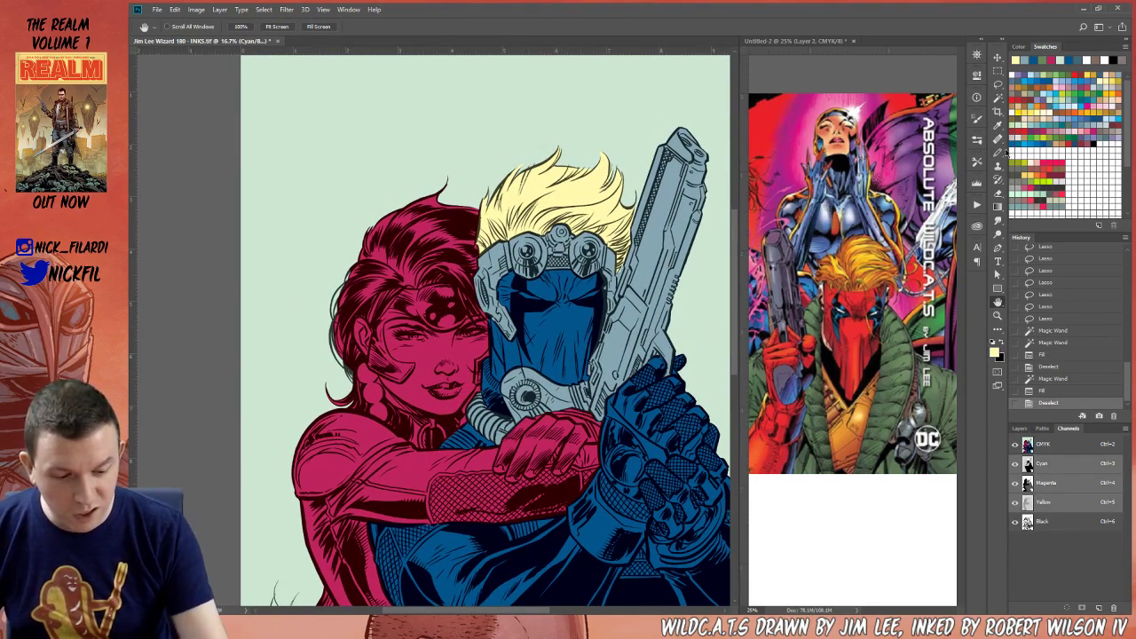
pyautogui.click(998, 153)
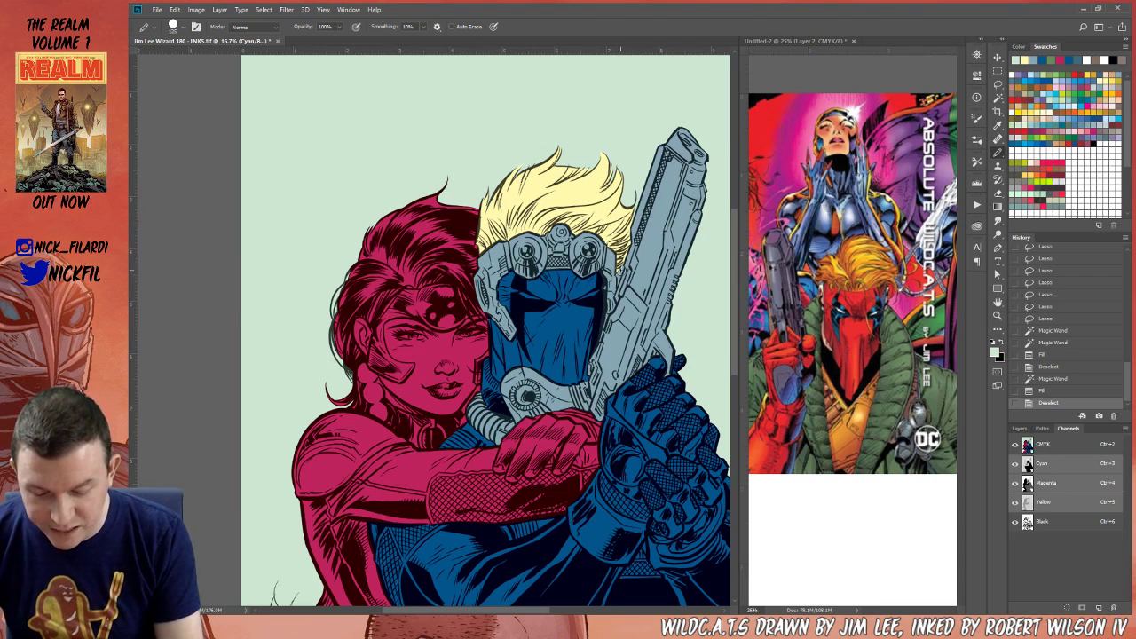
pyautogui.click(617, 281)
pyautogui.click(616, 282)
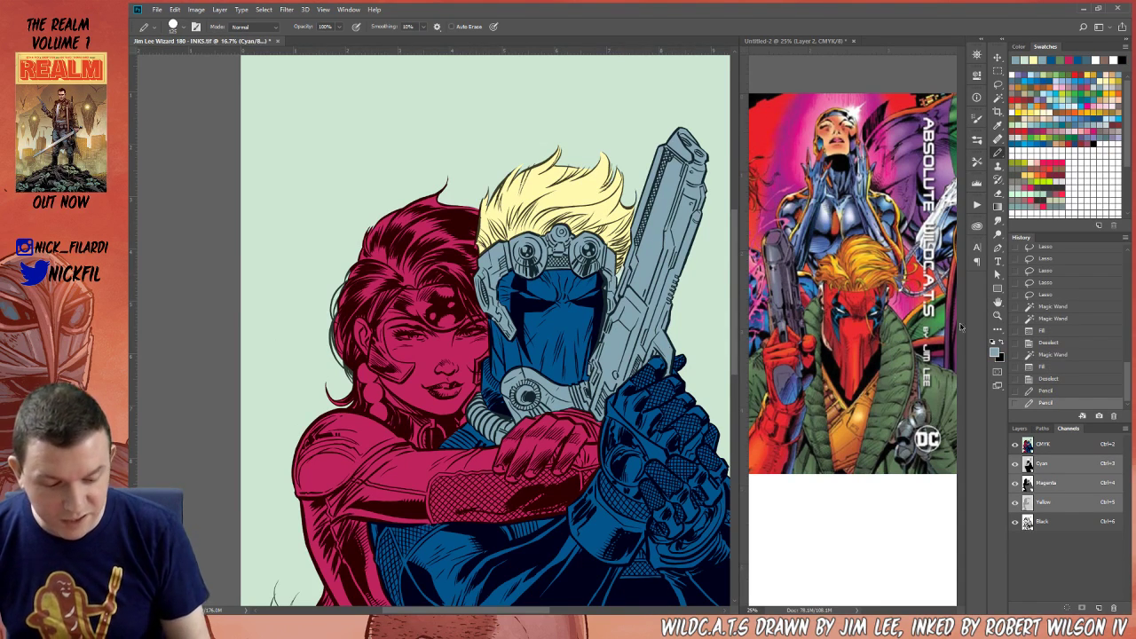
# Select the man's face mask with the Magic Wand, subtract the strip beside the headgear with the Lasso, and fill the mask with bright red
pyautogui.click(998, 302)
pyautogui.moveTo(551, 423); pyautogui.dragTo(529, 464)
pyautogui.click(998, 98)
pyautogui.click(538, 378)
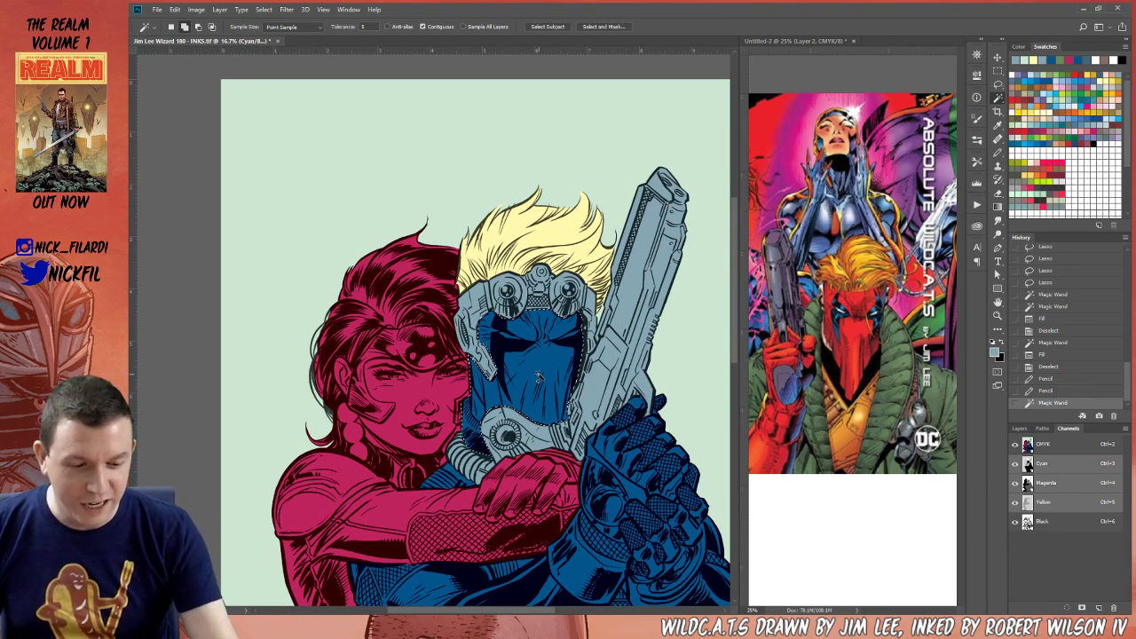
pyautogui.click(999, 83)
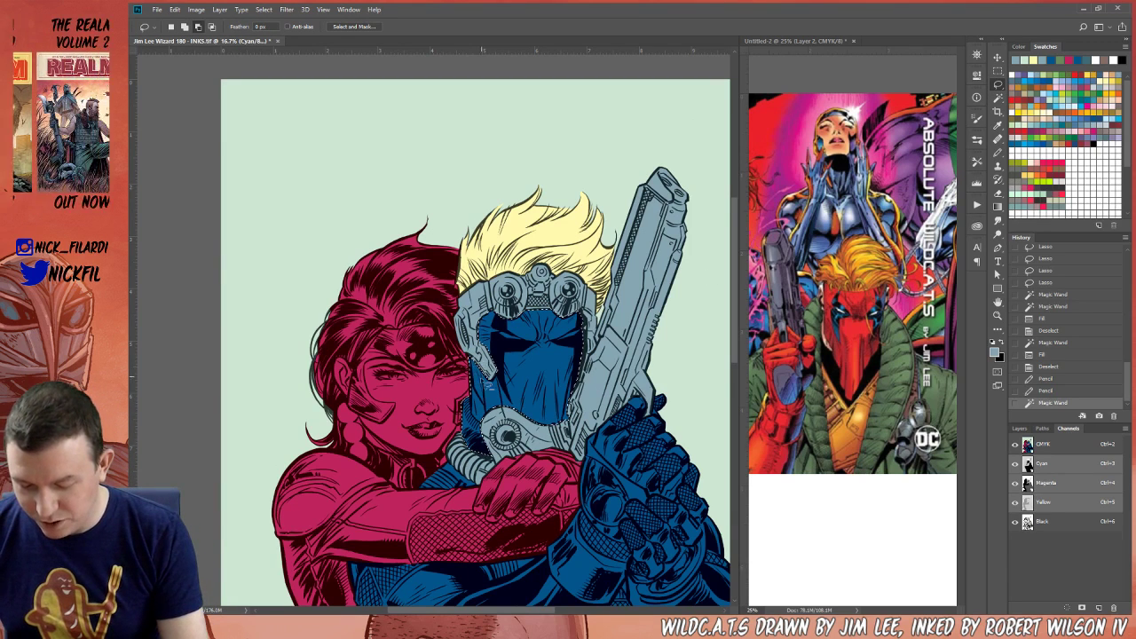
pyautogui.moveTo(486, 410)
pyautogui.mouseDown()
pyautogui.moveTo(429, 384)
pyautogui.moveTo(476, 375)
pyautogui.mouseUp()
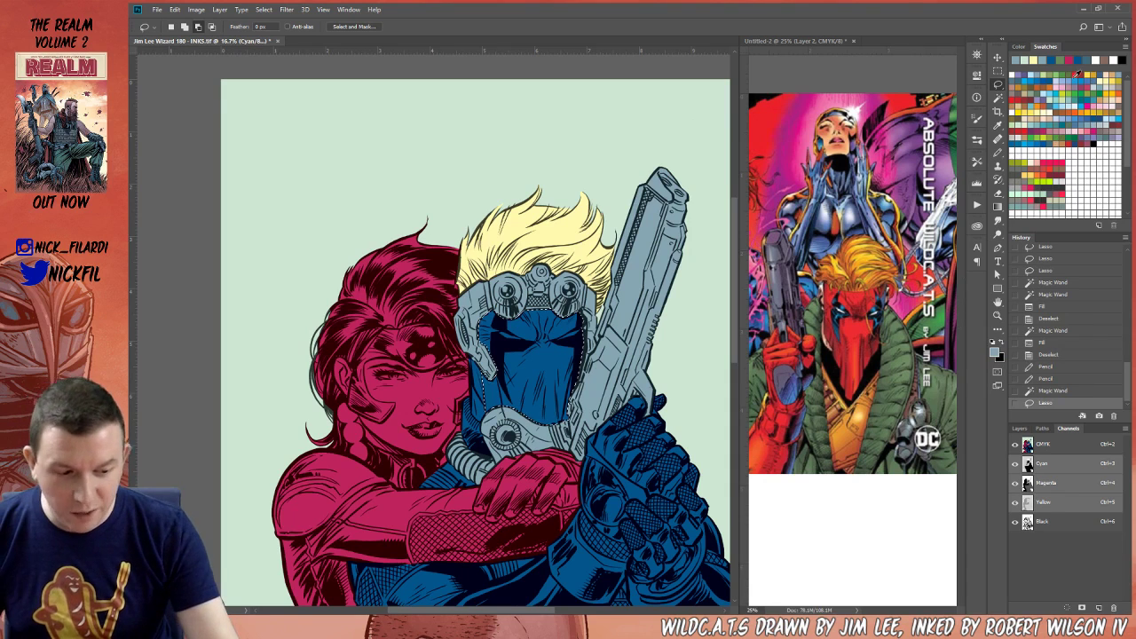
pyautogui.click(1078, 70)
pyautogui.hotkey('alt', 'BackSpace')
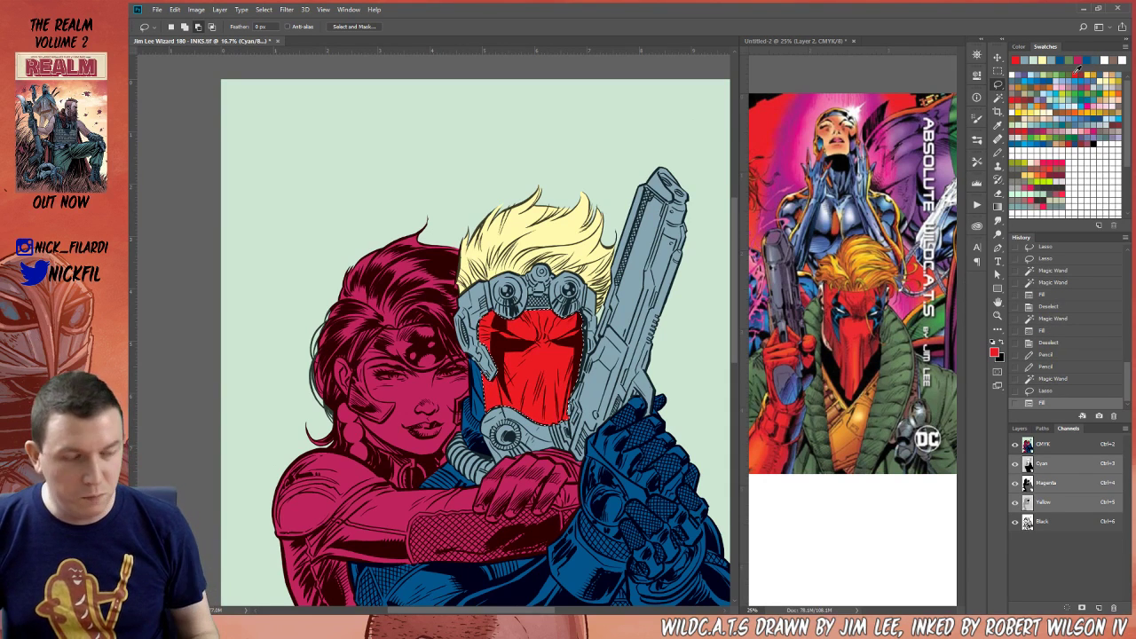
# Paint both eyes of the red mask white with the Pencil and deselect
pyautogui.click(1023, 68)
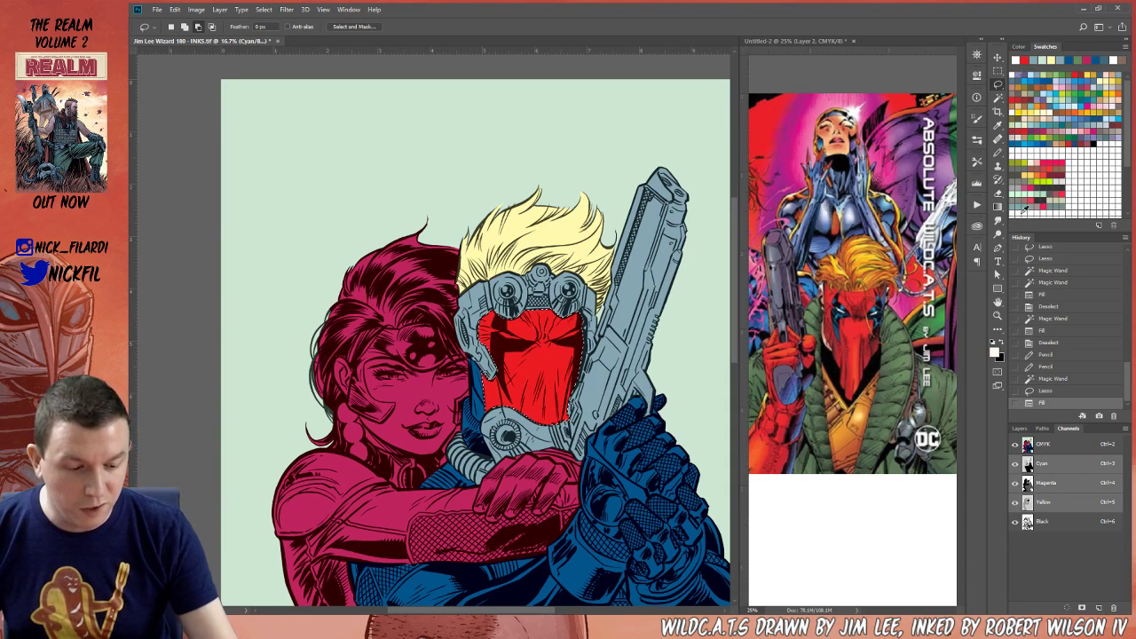
pyautogui.click(998, 153)
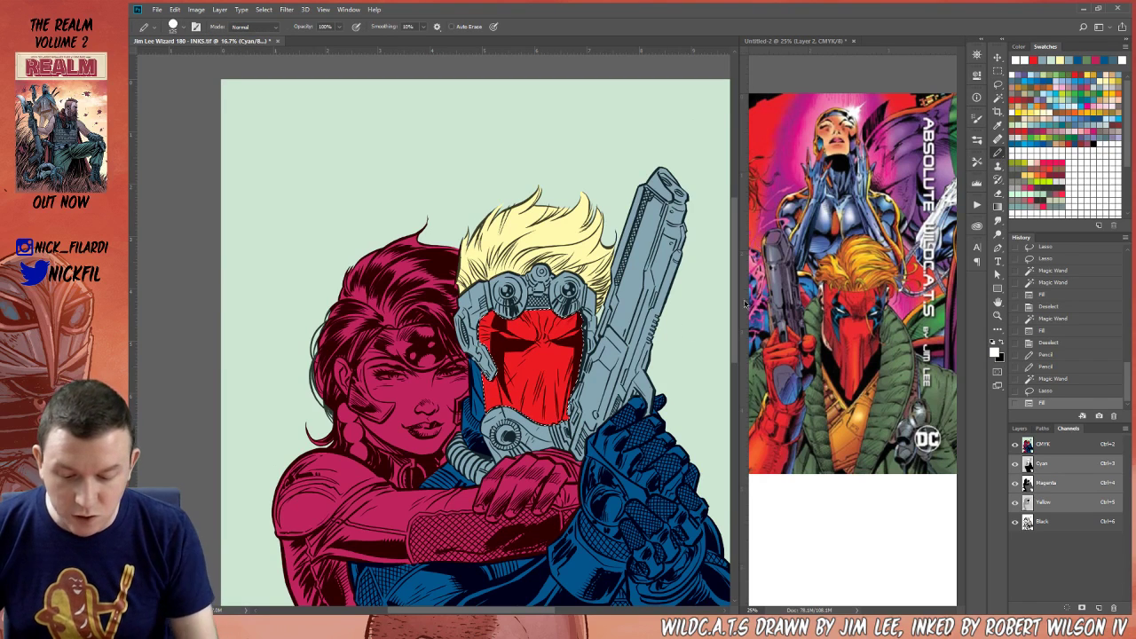
pyautogui.moveTo(567, 337); pyautogui.dragTo(582, 330)
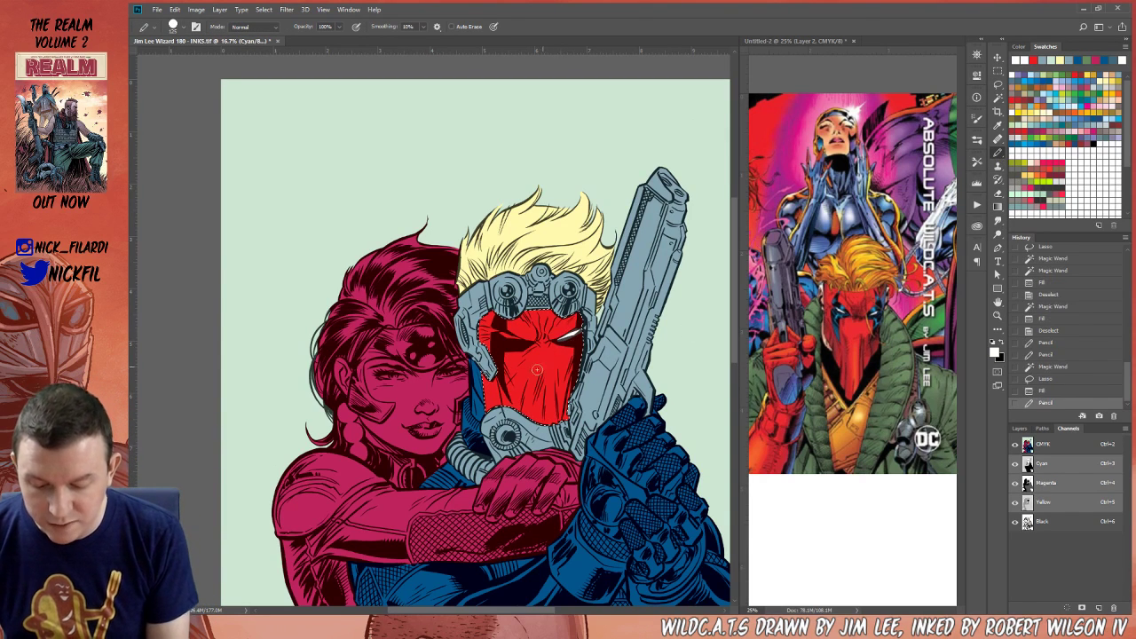
pyautogui.moveTo(501, 338); pyautogui.dragTo(536, 331)
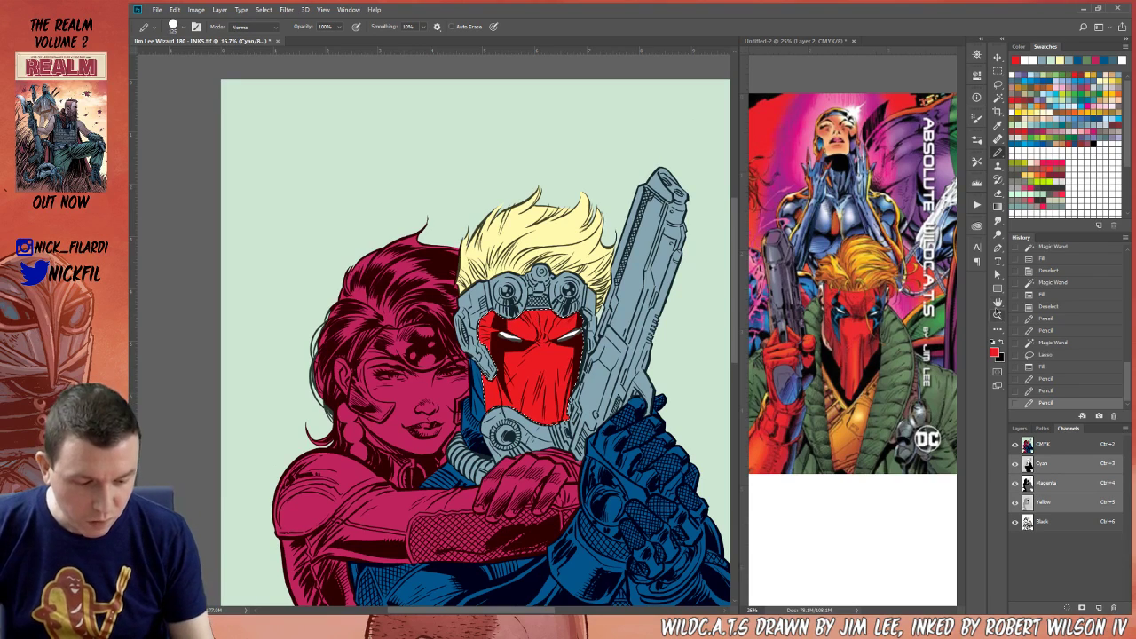
pyautogui.click(998, 302)
pyautogui.moveTo(590, 466); pyautogui.dragTo(644, 483)
pyautogui.hotkey('ctrl', 'd')
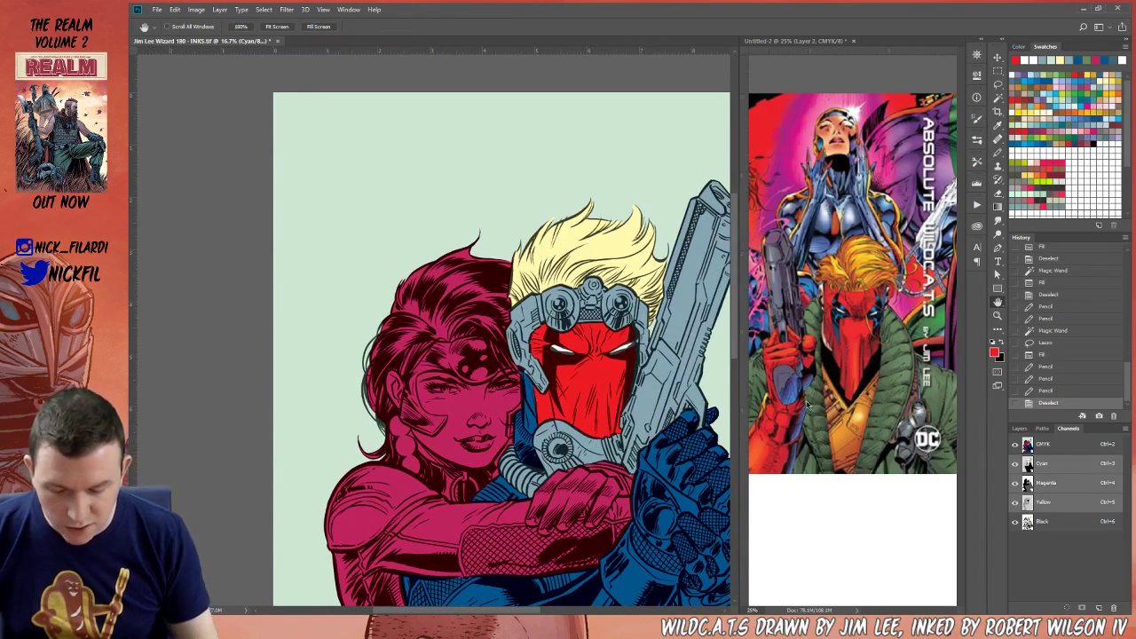
# Select the blue strip of the man's face beside the headgear with the Magic Wand, paint it light tan with the Pencil and deselect
pyautogui.click(997, 98)
pyautogui.click(661, 349)
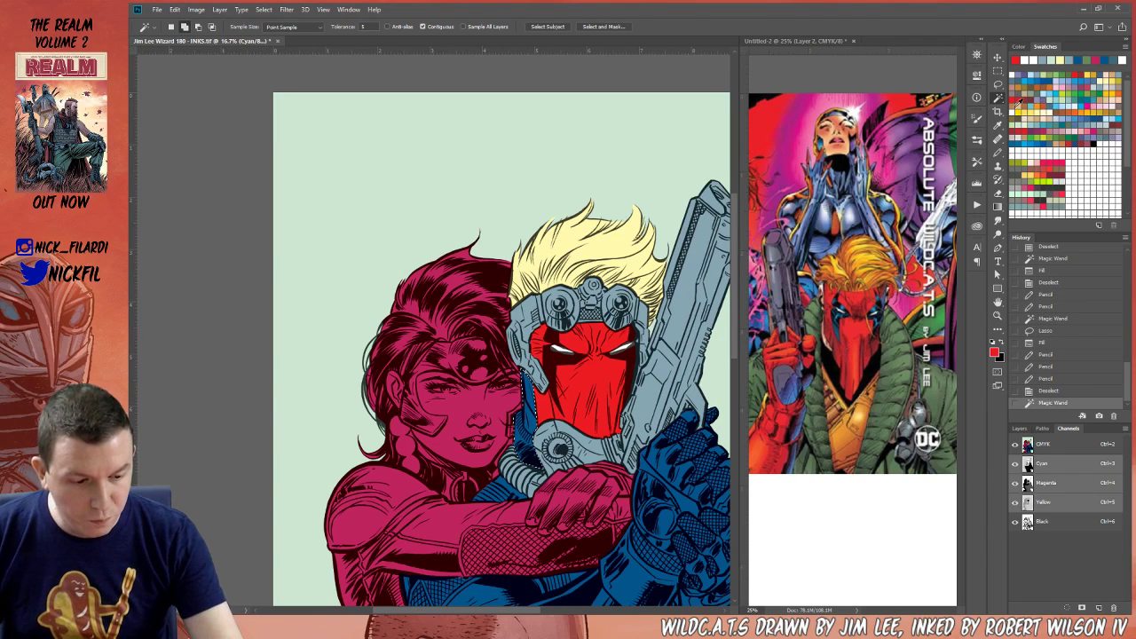
pyautogui.click(1020, 101)
pyautogui.click(998, 153)
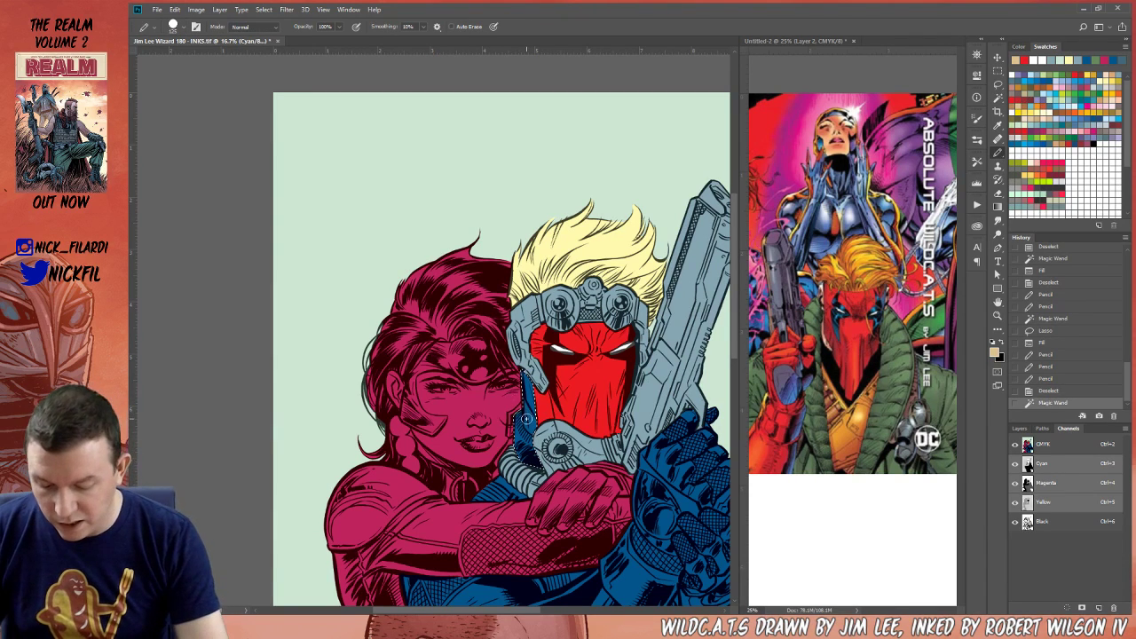
pyautogui.moveTo(521, 373); pyautogui.dragTo(548, 435)
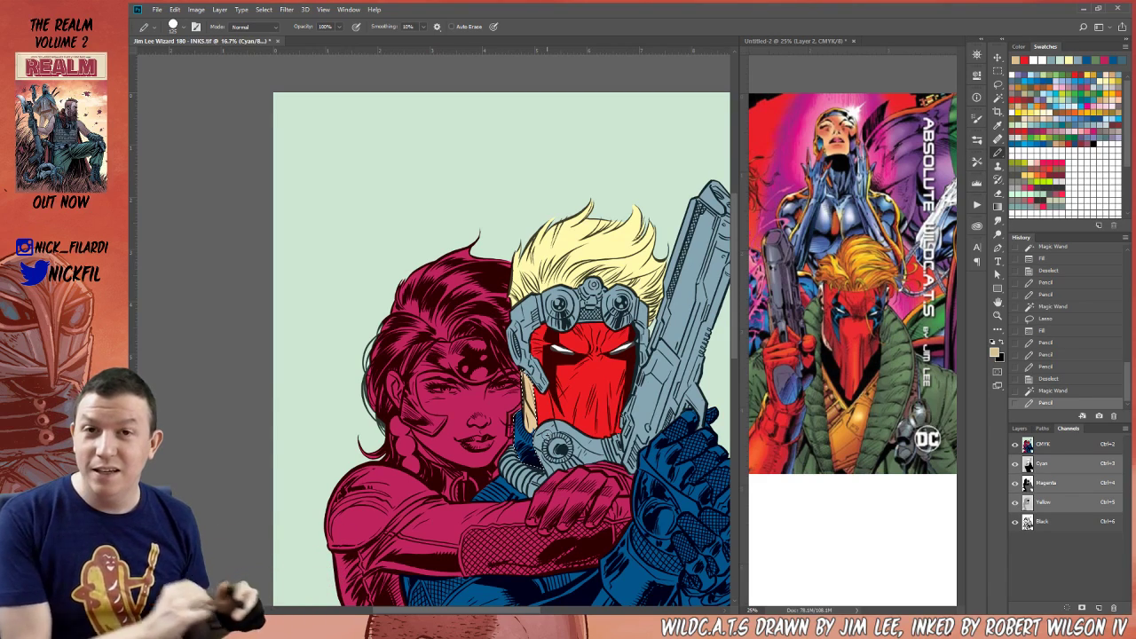
pyautogui.hotkey('ctrl', 'd')
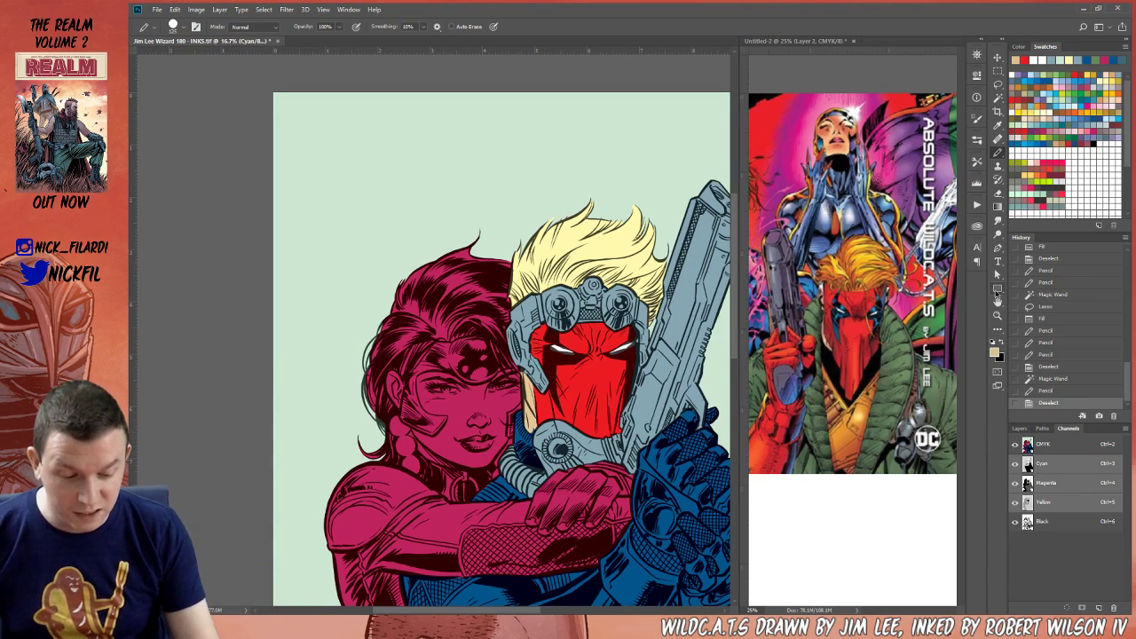
# Paint the two round goggle lenses on the man's headgear bright green with the Pencil
pyautogui.press('h')
pyautogui.moveTo(577, 503); pyautogui.dragTo(541, 399)
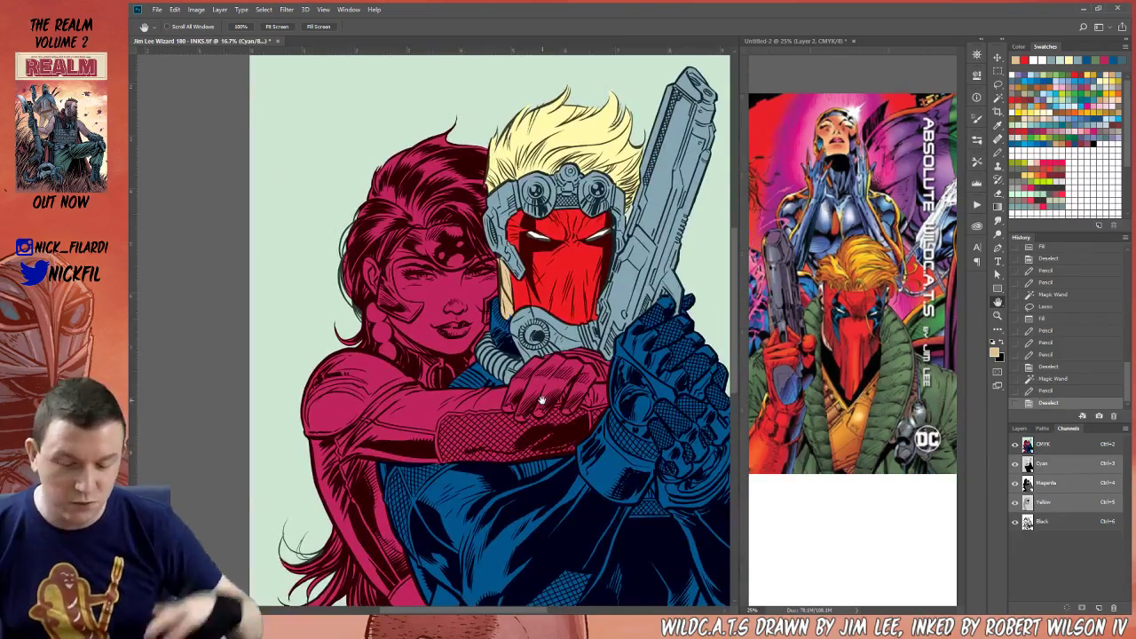
pyautogui.press('z')
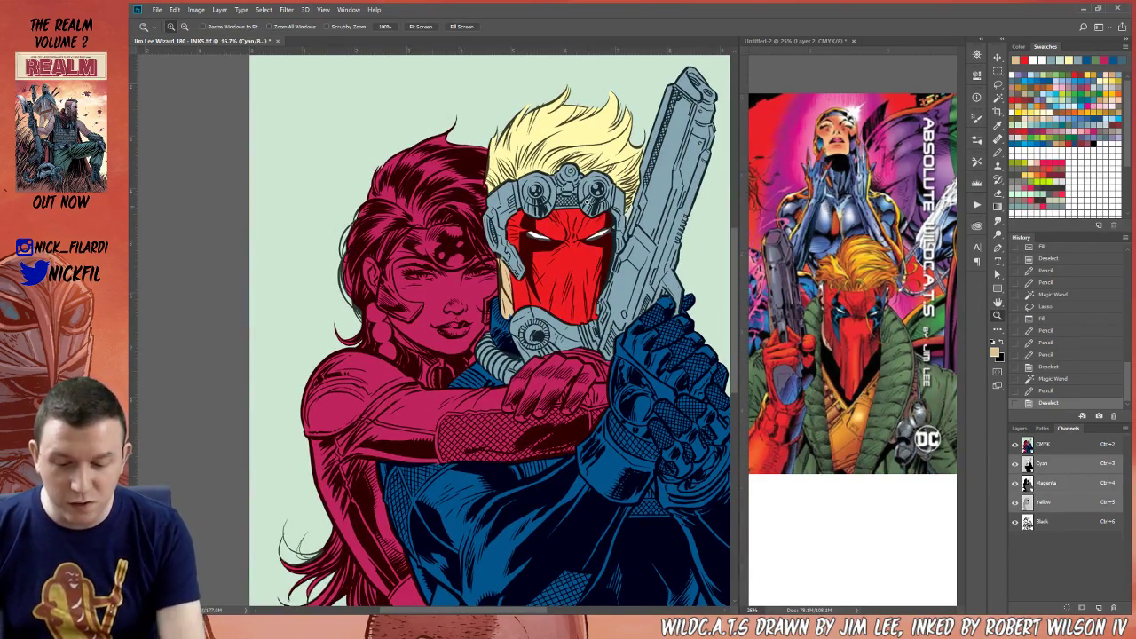
pyautogui.click(593, 185)
pyautogui.click(1061, 76)
pyautogui.click(1000, 152)
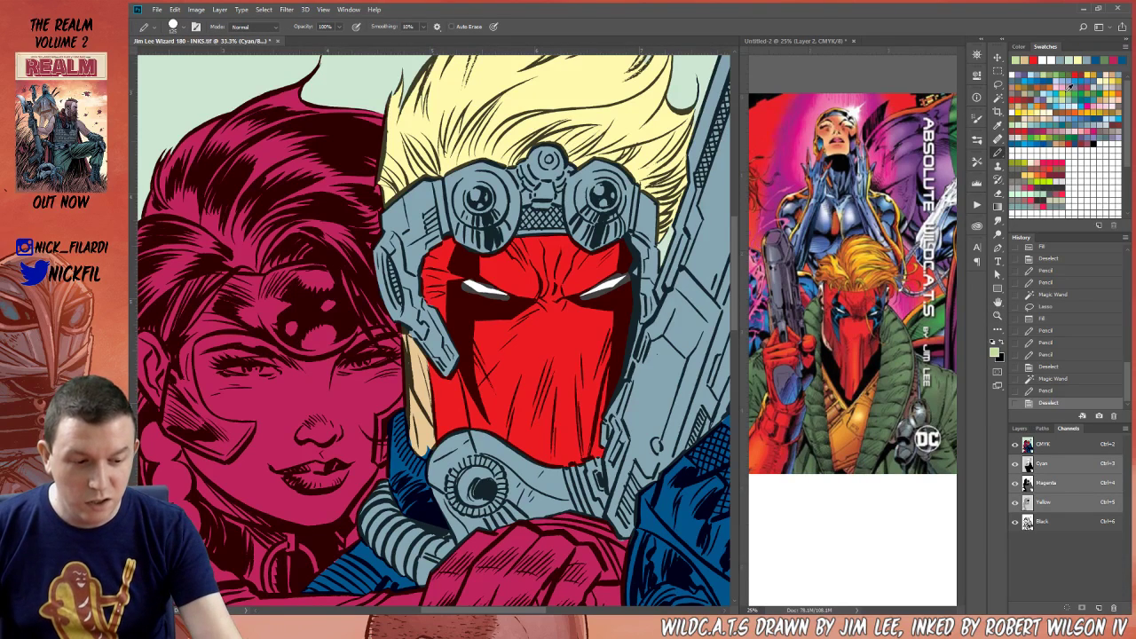
pyautogui.click(1068, 92)
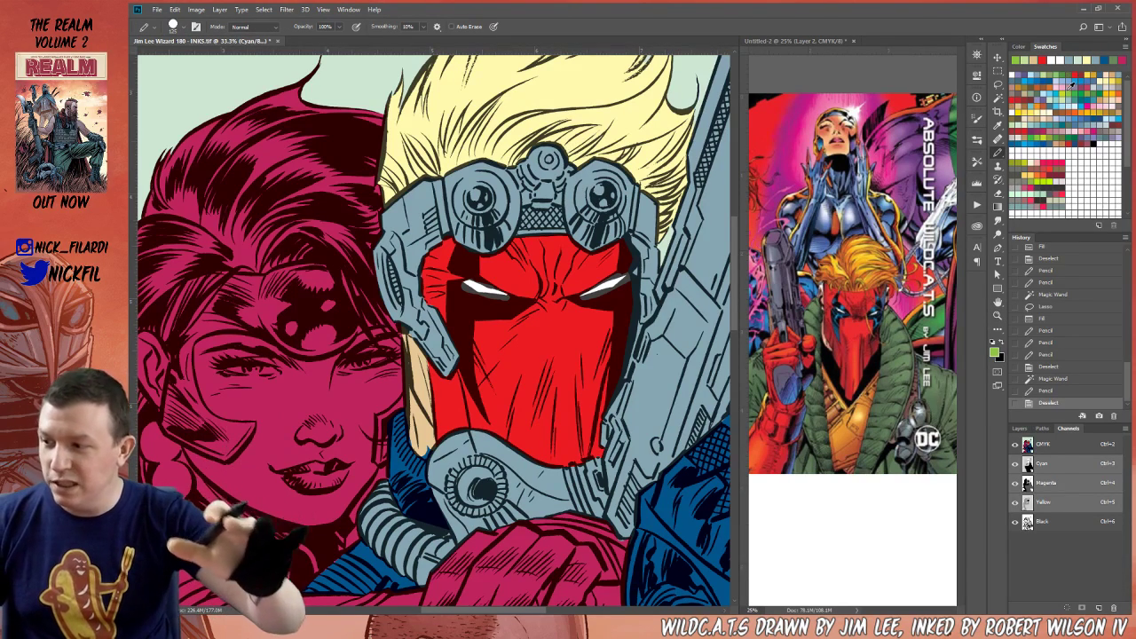
pyautogui.moveTo(475, 197); pyautogui.dragTo(483, 197)
pyautogui.moveTo(593, 185); pyautogui.dragTo(620, 190)
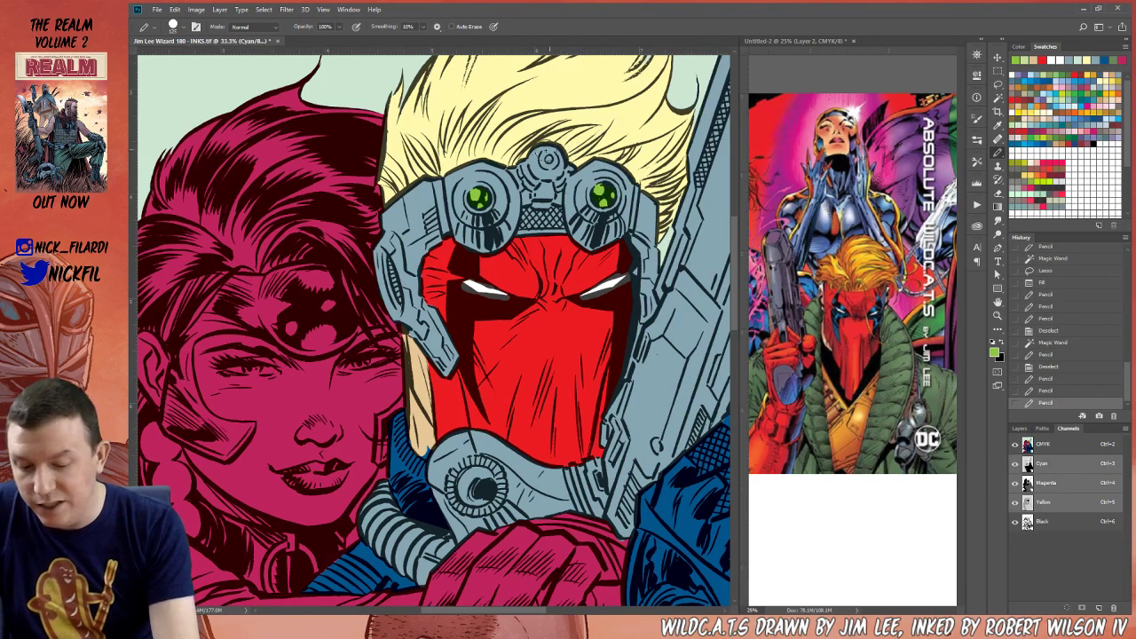
# Paint the small center lens, the round mouthpiece disc and the slot on the headgear's side in the same green
pyautogui.click(548, 160)
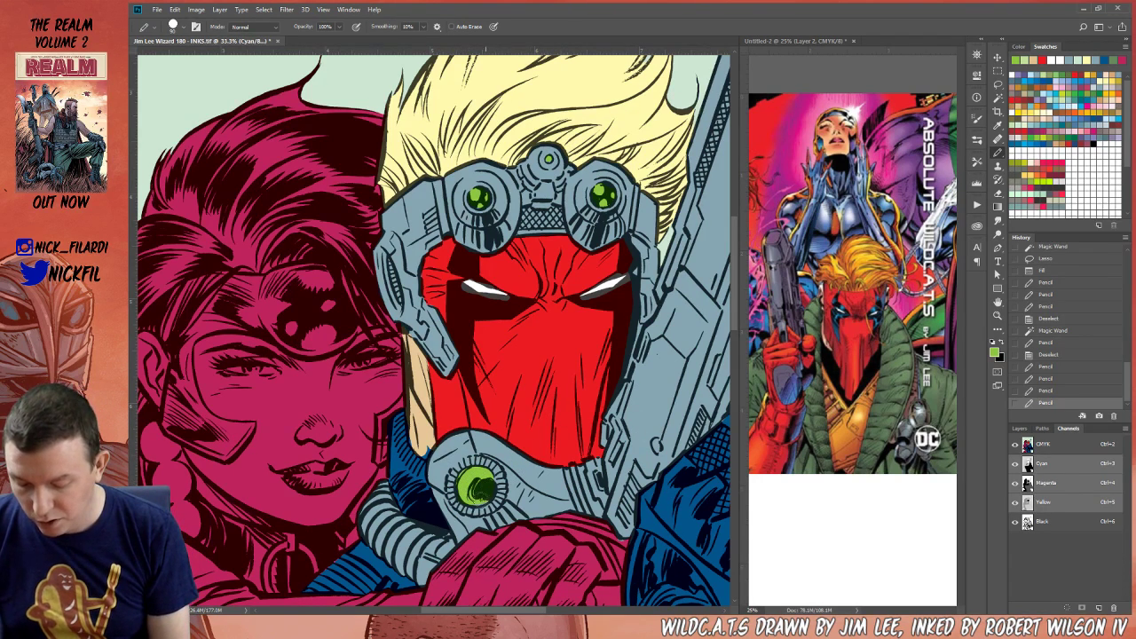
pyautogui.moveTo(484, 487); pyautogui.dragTo(488, 484)
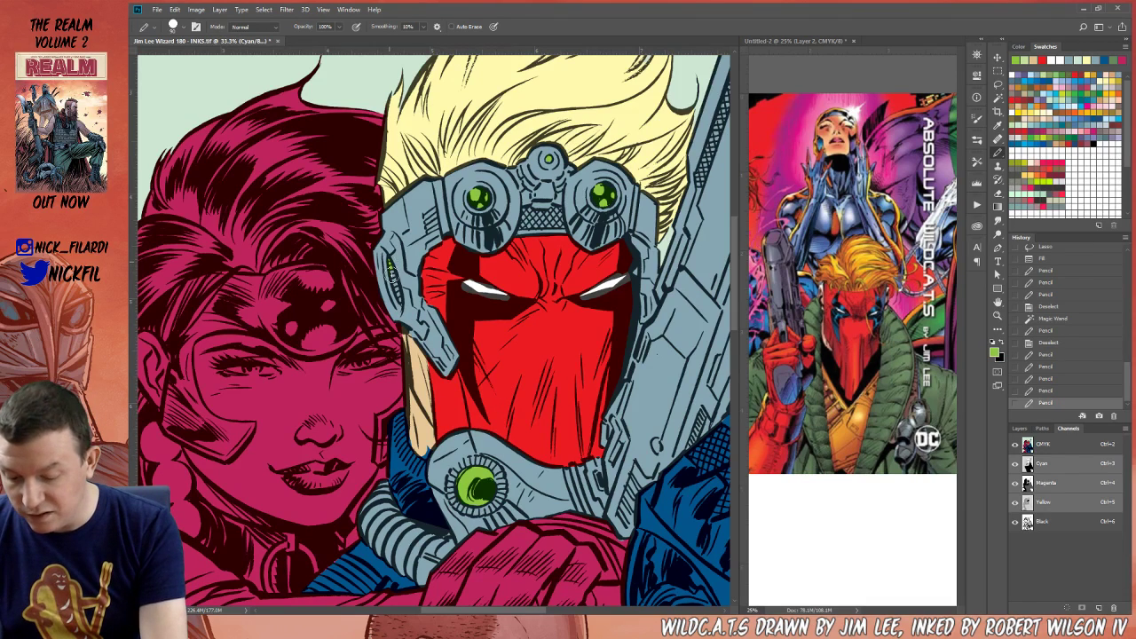
pyautogui.moveTo(392, 266); pyautogui.dragTo(396, 251)
# Paint the mesh grille between the headgear's goggles a darker blue-gray with the Pencil
pyautogui.click(997, 315)
pyautogui.keyDown('alt'); pyautogui.click(606, 469); pyautogui.keyUp('alt')
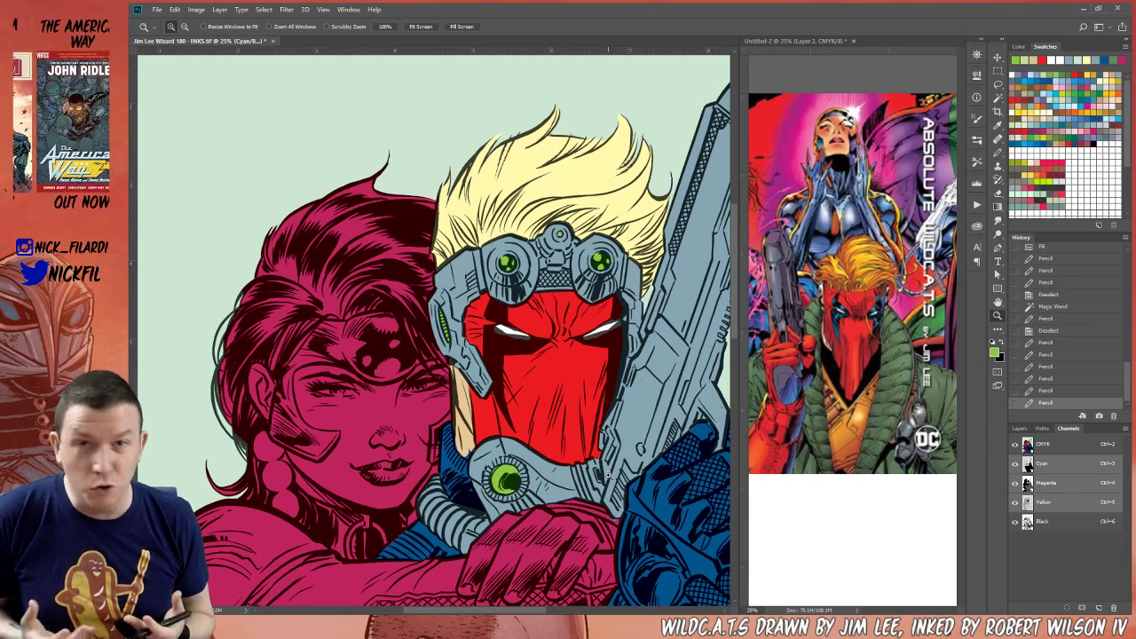
pyautogui.click(998, 301)
pyautogui.moveTo(542, 436); pyautogui.dragTo(579, 485)
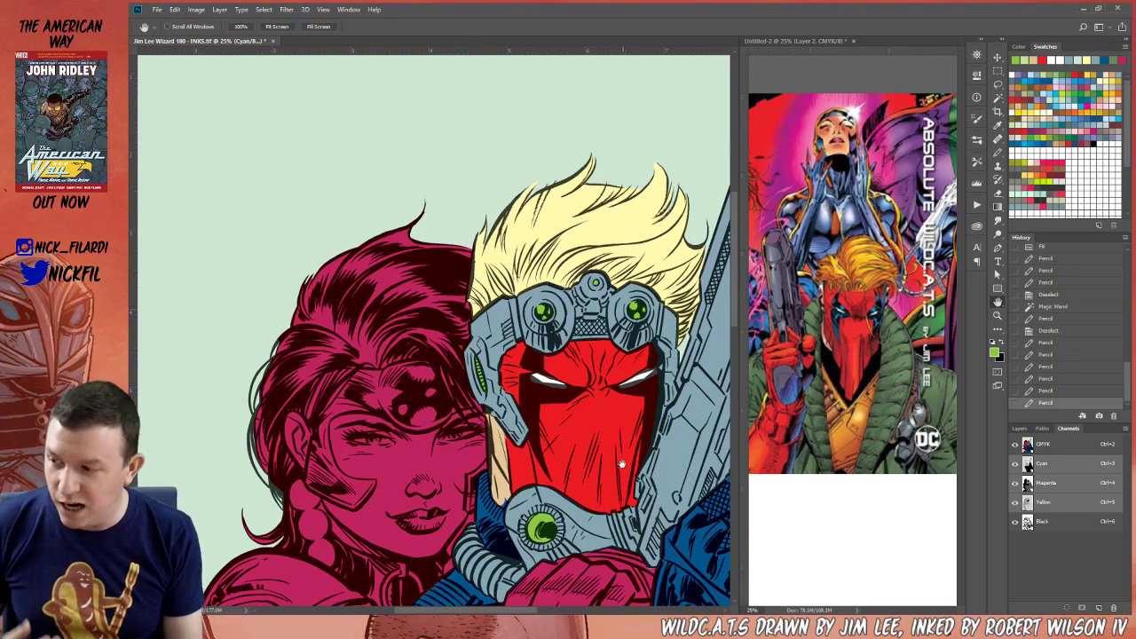
pyautogui.click(1026, 75)
pyautogui.click(998, 153)
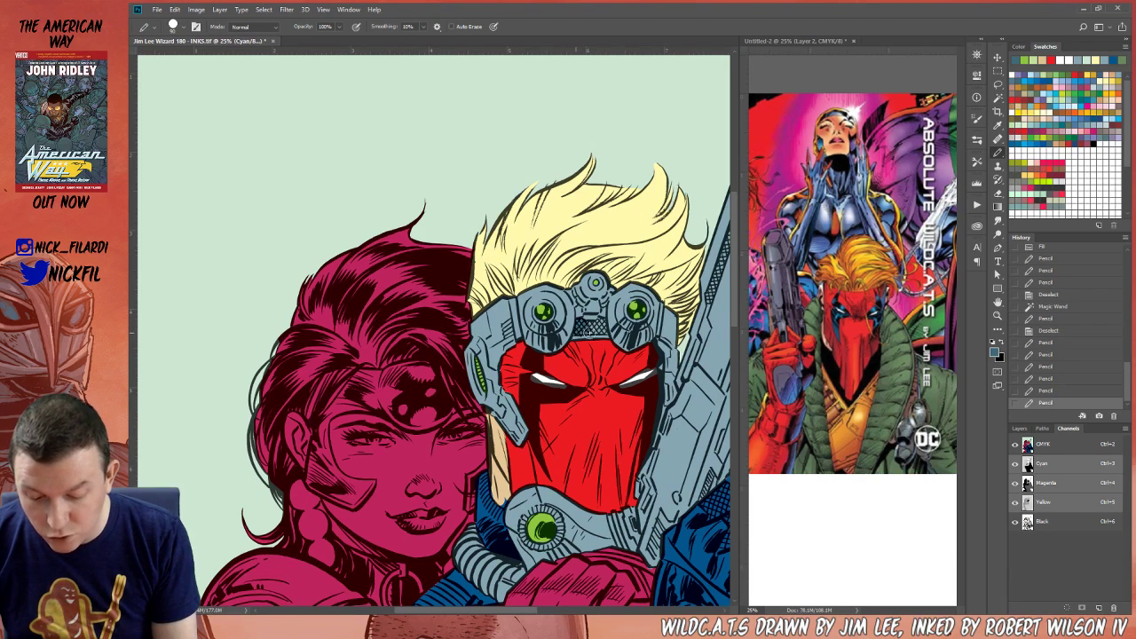
pyautogui.click(576, 332)
pyautogui.click(608, 333)
pyautogui.click(618, 313)
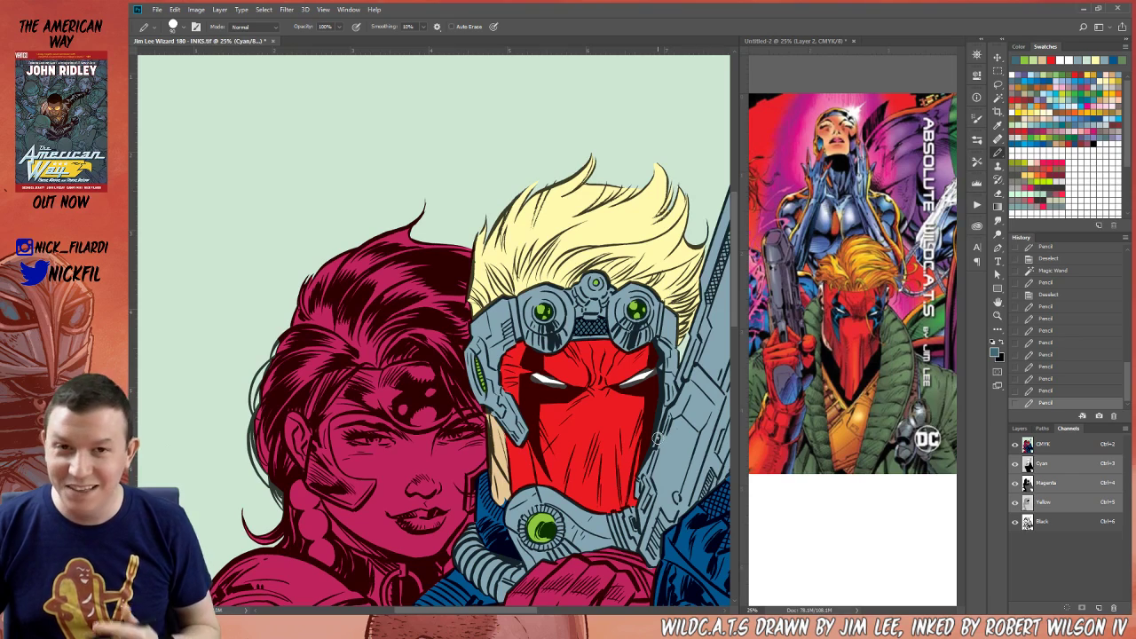
# Outline the plate on the back of the man's front glove with the Lasso and fill it with dark blue-gray
pyautogui.press('space')
pyautogui.moveTo(606, 500)
pyautogui.mouseDown()
pyautogui.moveTo(592, 446)
pyautogui.moveTo(572, 475)
pyautogui.moveTo(543, 474)
pyautogui.mouseUp()
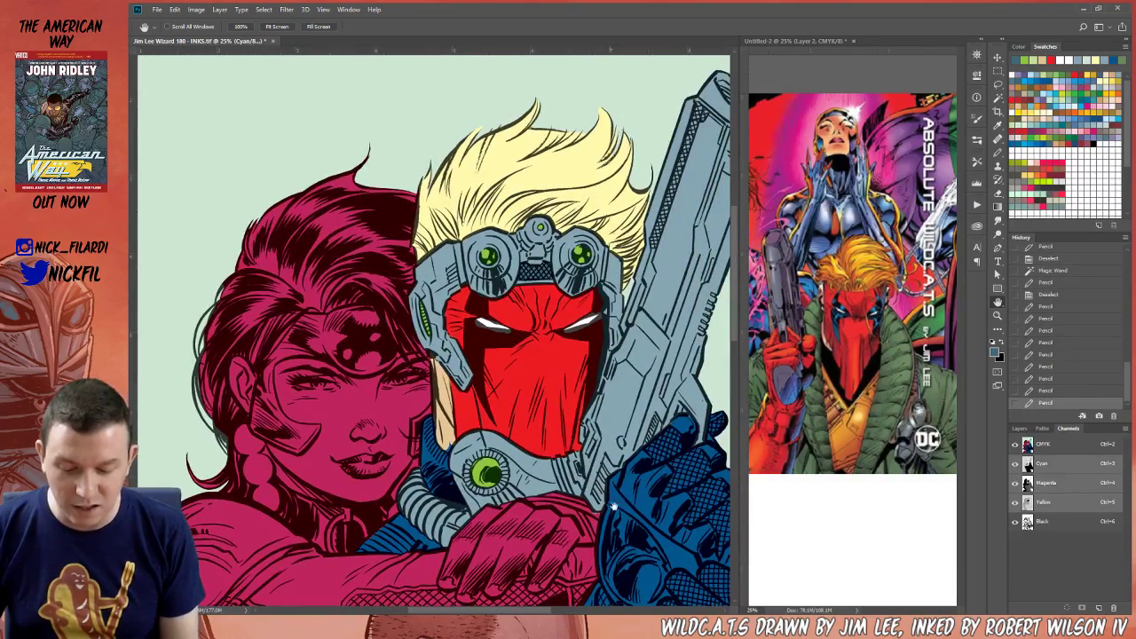
pyautogui.moveTo(544, 537); pyautogui.dragTo(613, 426)
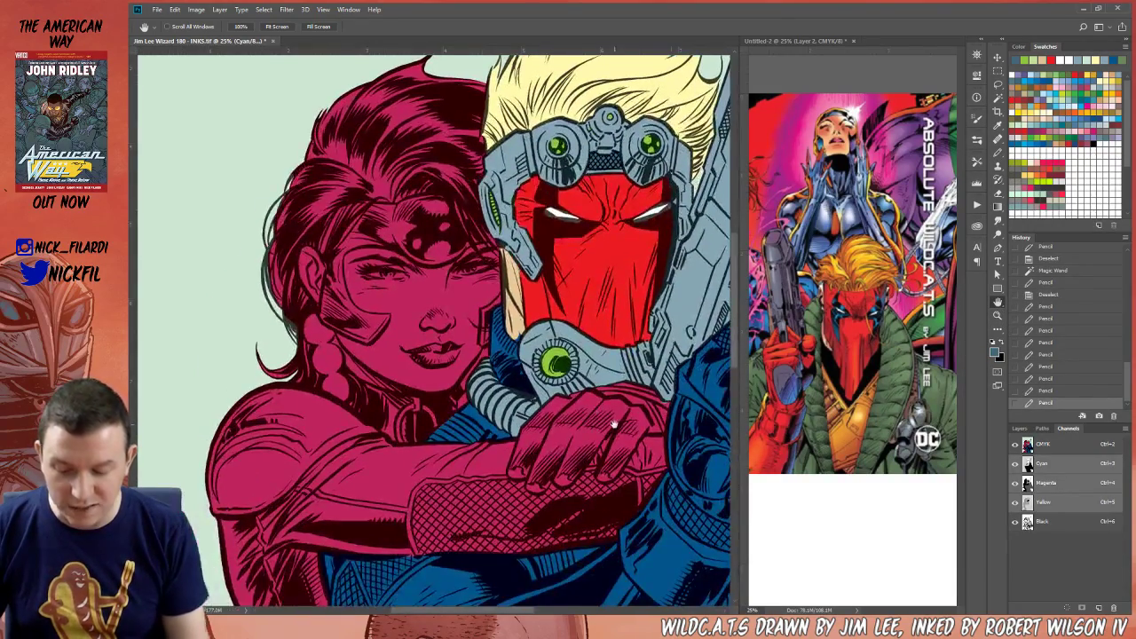
pyautogui.press('z')
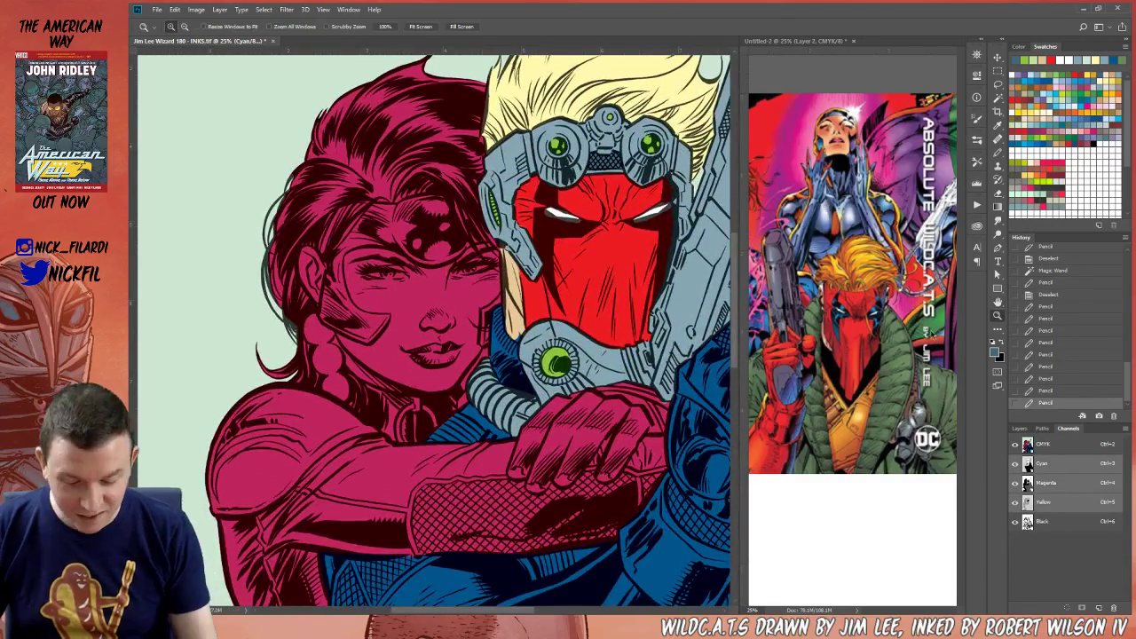
pyautogui.keyDown('alt'); pyautogui.click(639, 493); pyautogui.keyUp('alt')
pyautogui.keyDown('alt'); pyautogui.click(639, 493); pyautogui.keyUp('alt')
pyautogui.press('h')
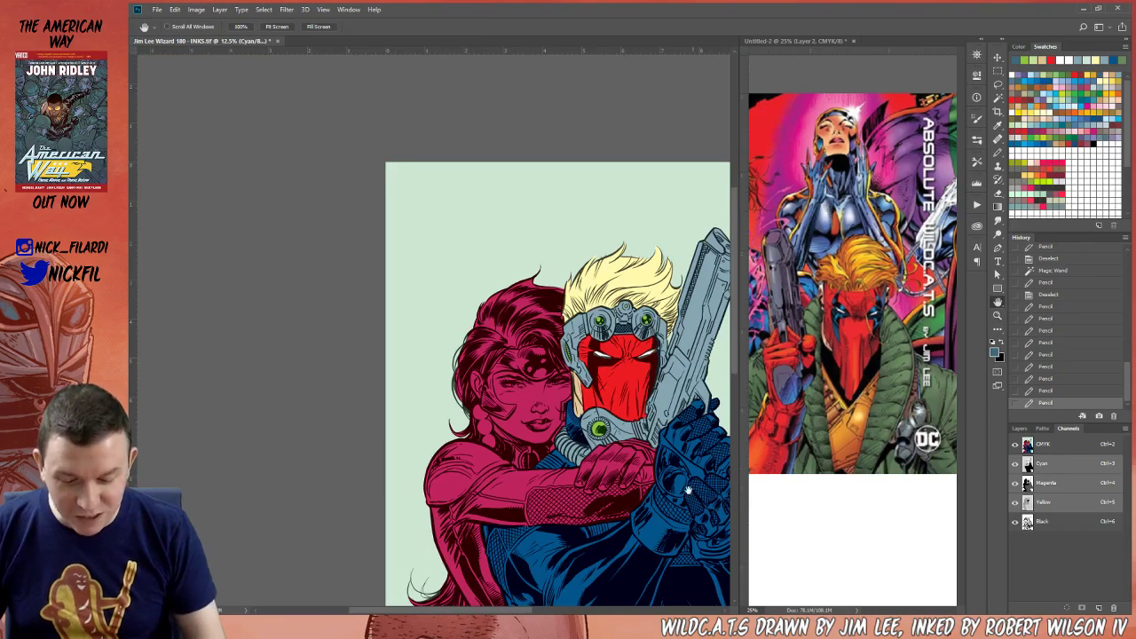
pyautogui.moveTo(705, 488); pyautogui.dragTo(589, 433)
pyautogui.click(997, 316)
pyautogui.click(596, 440)
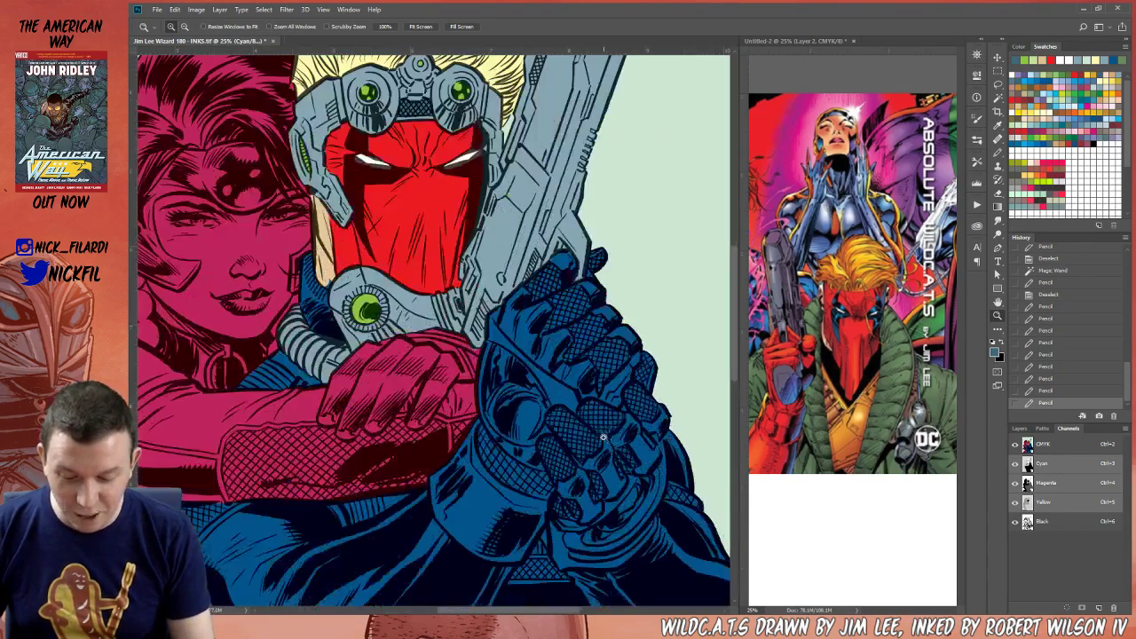
pyautogui.click(998, 85)
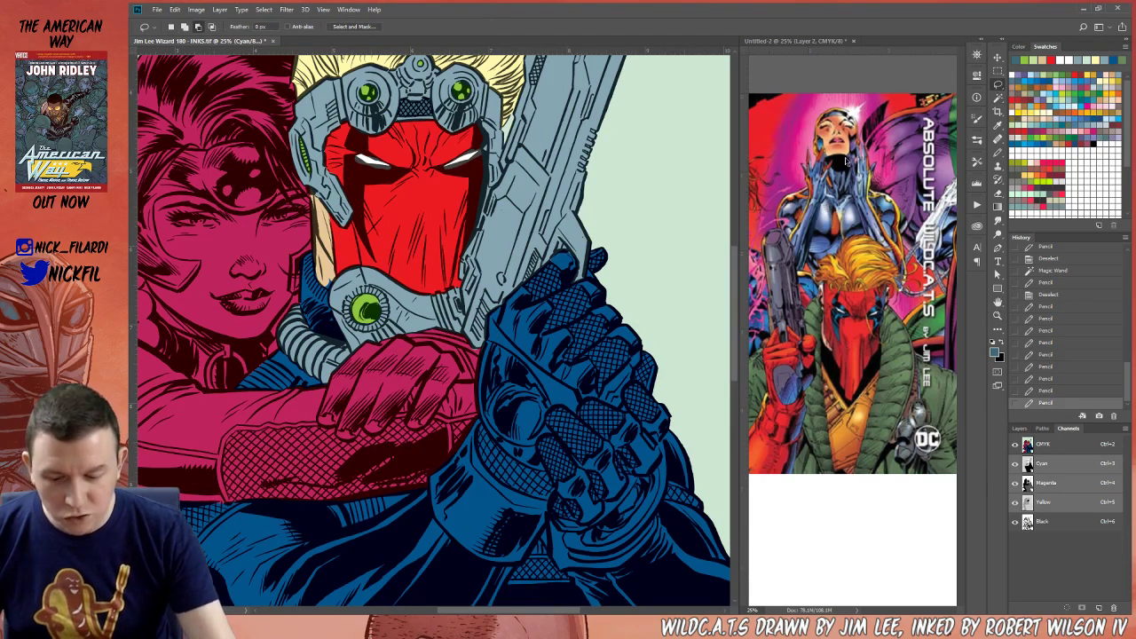
pyautogui.moveTo(503, 308)
pyautogui.mouseDown()
pyautogui.moveTo(546, 368)
pyautogui.moveTo(524, 357)
pyautogui.moveTo(586, 399)
pyautogui.moveTo(579, 421)
pyautogui.moveTo(567, 407)
pyautogui.moveTo(550, 426)
pyautogui.moveTo(556, 439)
pyautogui.moveTo(541, 444)
pyautogui.moveTo(552, 476)
pyautogui.moveTo(522, 468)
pyautogui.moveTo(481, 416)
pyautogui.moveTo(506, 302)
pyautogui.mouseUp()
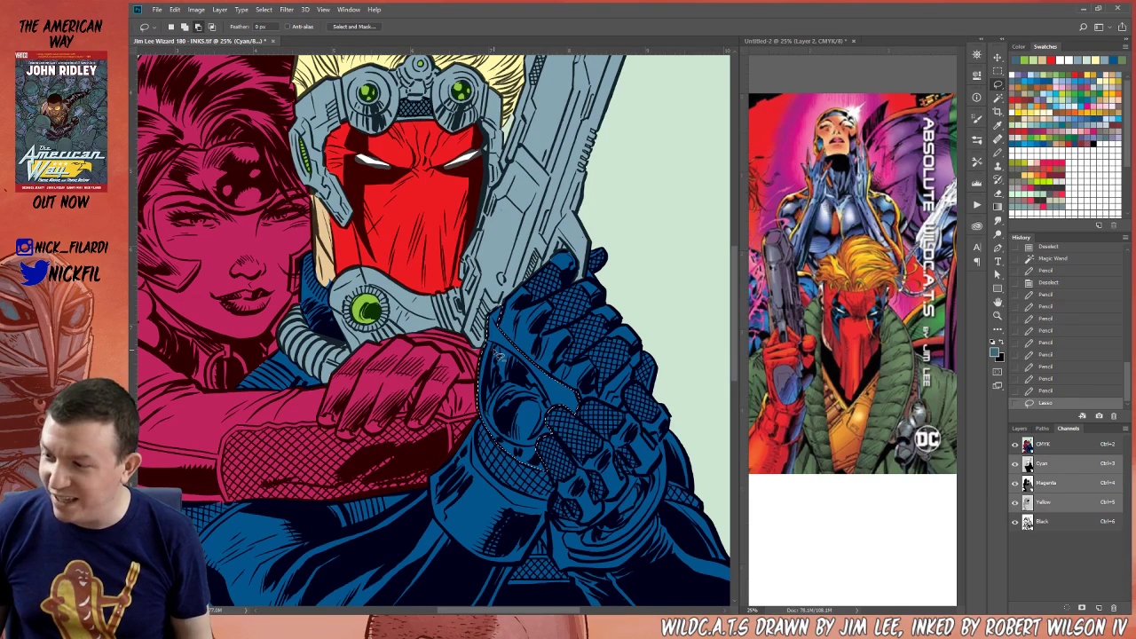
pyautogui.hotkey('alt', 'BackSpace')
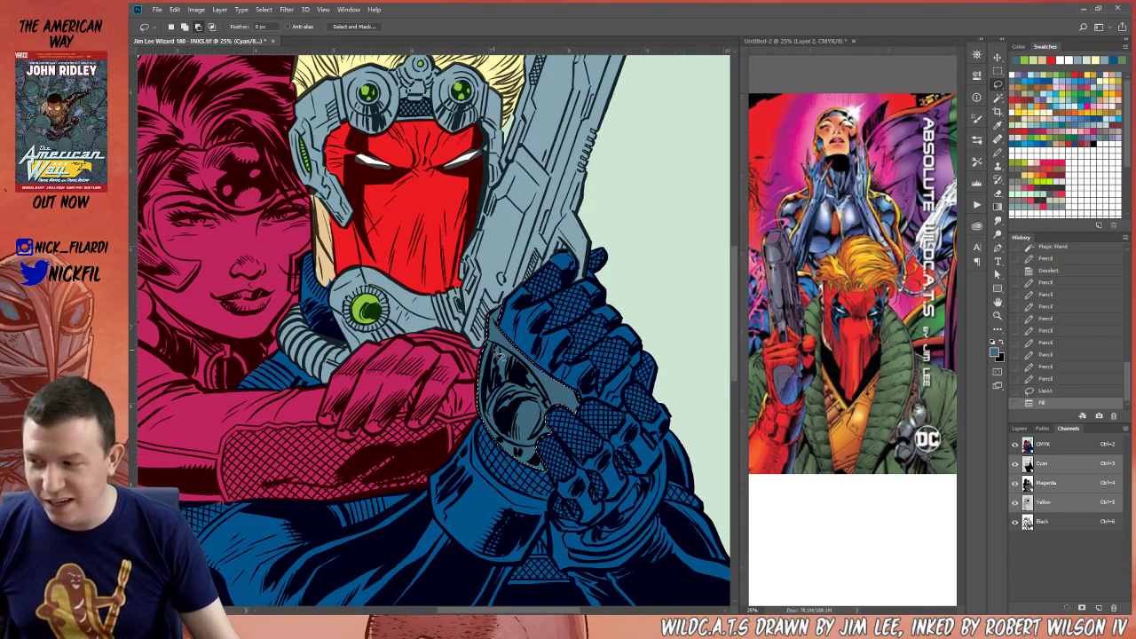
# Refill the selected glove plate with a lighter gray-blue, fade the fill and deselect
pyautogui.hotkey('ctrl', 'd')
pyautogui.hotkey('ctrl', 'z')
pyautogui.press('space')
pyautogui.moveTo(660, 447); pyautogui.dragTo(635, 378)
pyautogui.click(997, 153)
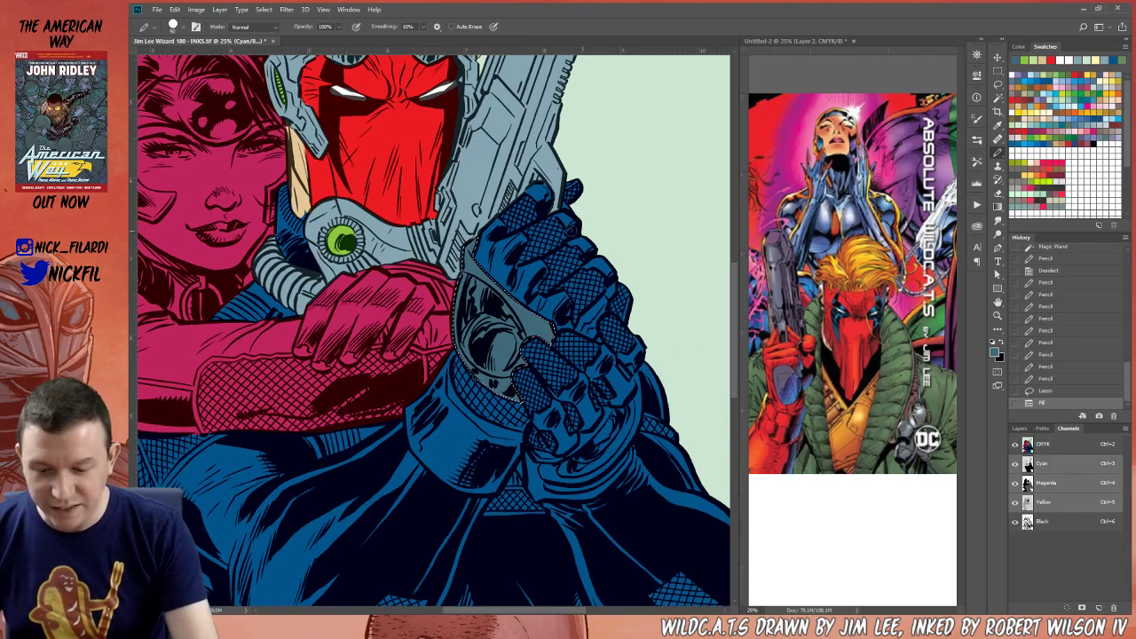
pyautogui.hotkey('alt', 'BackSpace')
pyautogui.hotkey('ctrl', 'shift', 'f')
pyautogui.press('Return')
pyautogui.hotkey('ctrl', 'd')
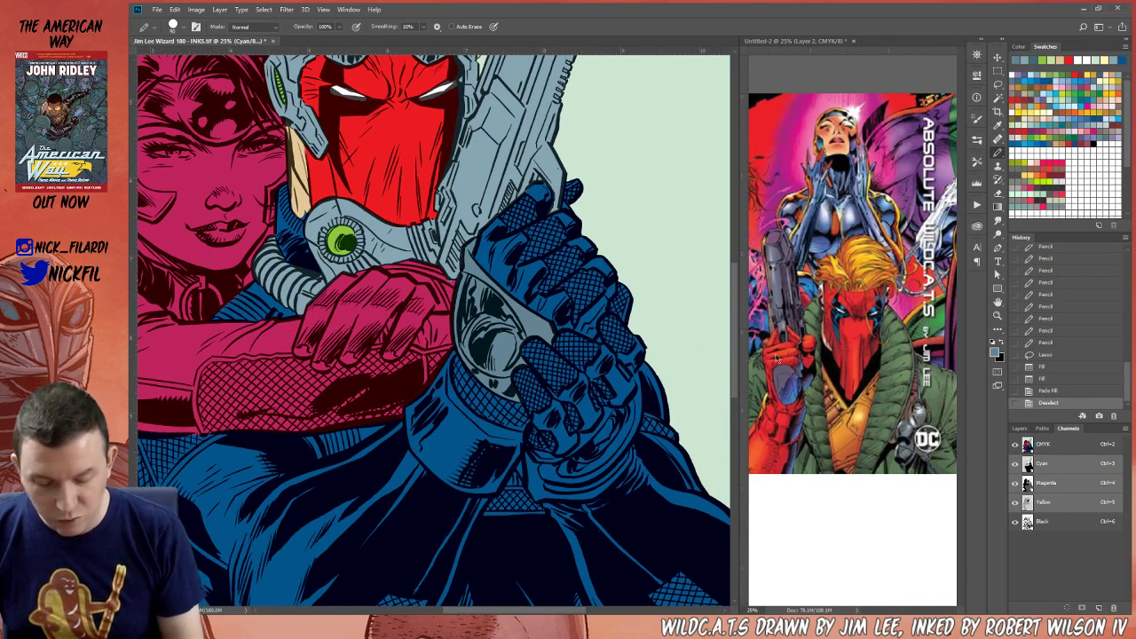
# Outline the curved wrist plate below the clasped fingers with the Lasso, fill it with the same gray-blue and deselect
pyautogui.click(997, 84)
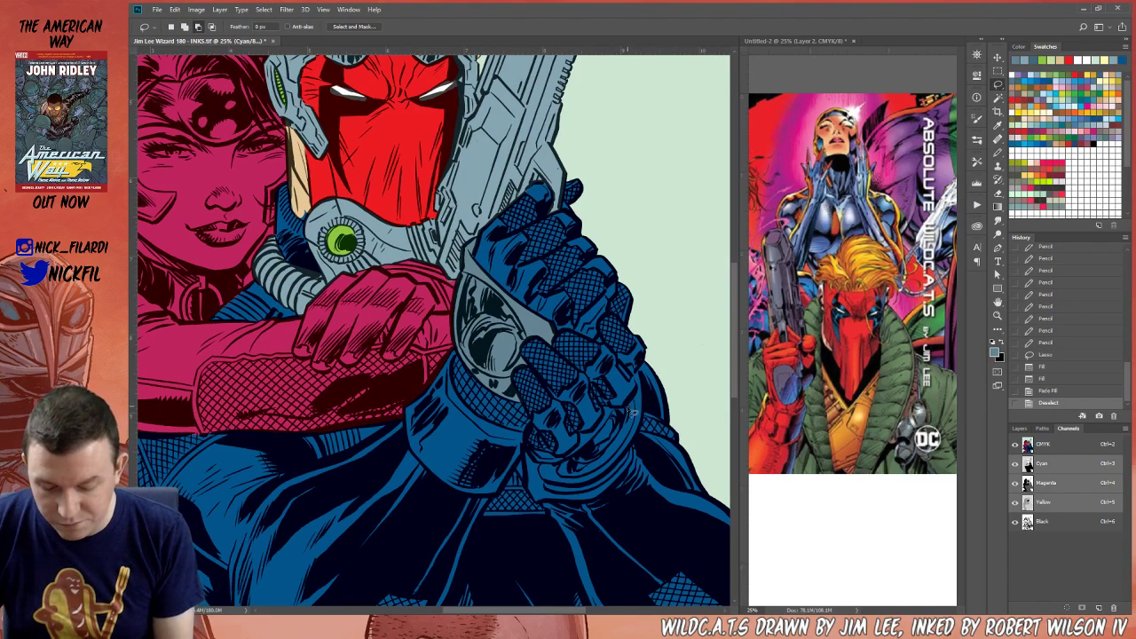
pyautogui.moveTo(626, 412)
pyautogui.mouseDown()
pyautogui.moveTo(564, 466)
pyautogui.moveTo(543, 476)
pyautogui.moveTo(530, 455)
pyautogui.moveTo(530, 492)
pyautogui.moveTo(545, 518)
pyautogui.moveTo(561, 504)
pyautogui.moveTo(599, 509)
pyautogui.moveTo(636, 447)
pyautogui.mouseUp()
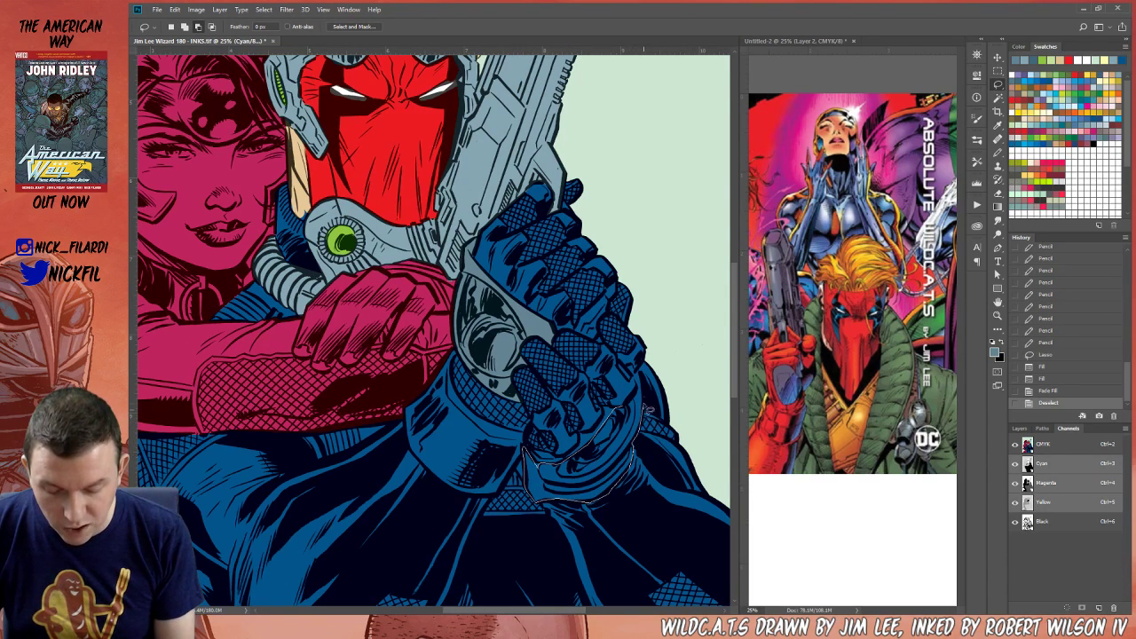
pyautogui.moveTo(634, 405)
pyautogui.mouseDown()
pyautogui.moveTo(591, 441)
pyautogui.moveTo(629, 396)
pyautogui.moveTo(604, 432)
pyautogui.moveTo(611, 405)
pyautogui.mouseUp()
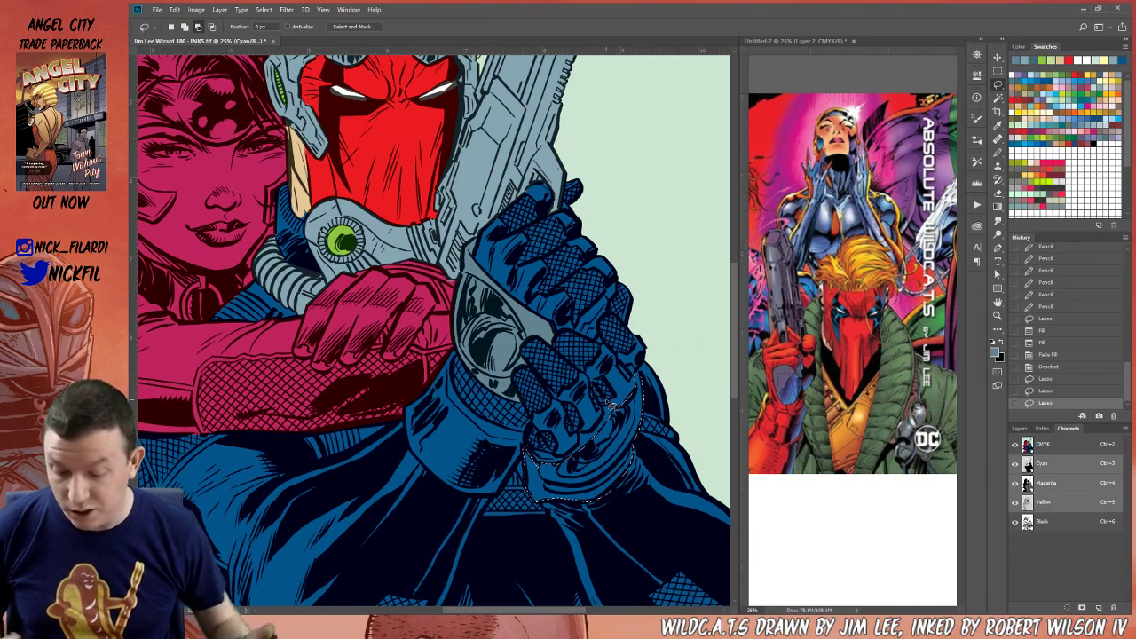
pyautogui.hotkey('alt', 'BackSpace')
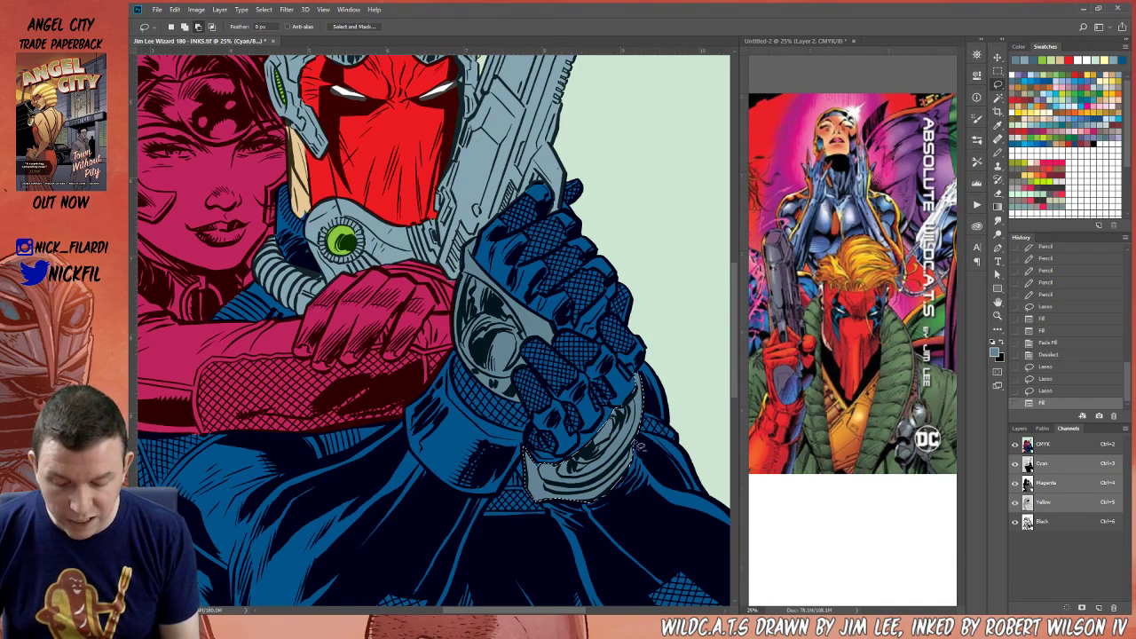
pyautogui.press('w')
pyautogui.hotkey('ctrl', 'd')
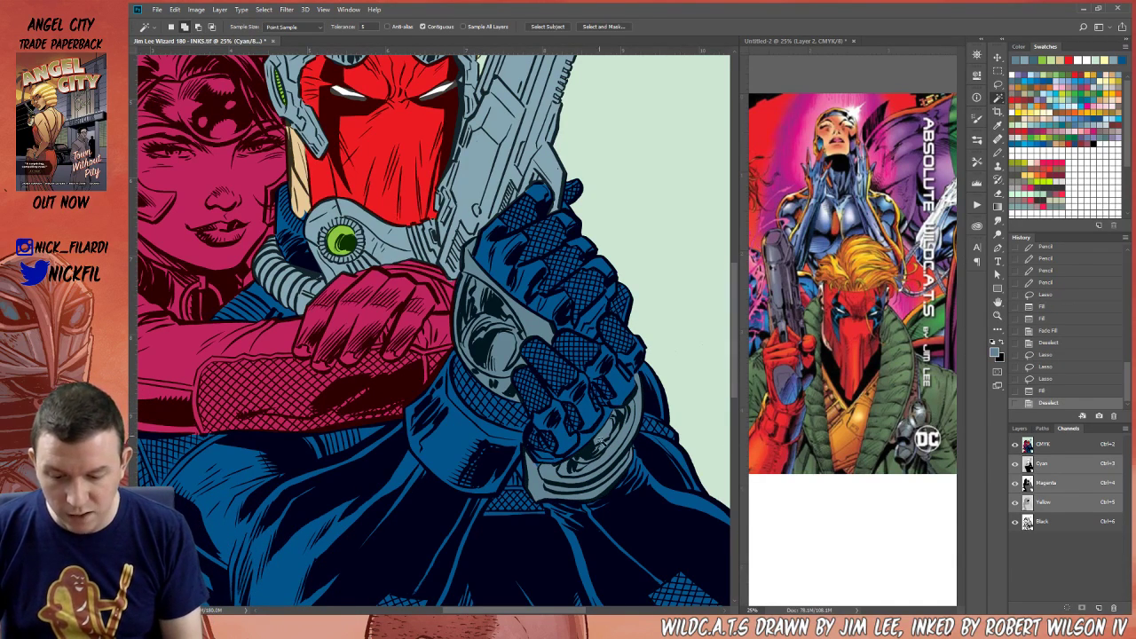
# Select all of the pale green background with the Magic Wand, Contiguous off, fill it with light blue, fade the fill and deselect
pyautogui.click(997, 315)
pyautogui.keyDown('alt'); pyautogui.click(572, 467); pyautogui.keyUp('alt')
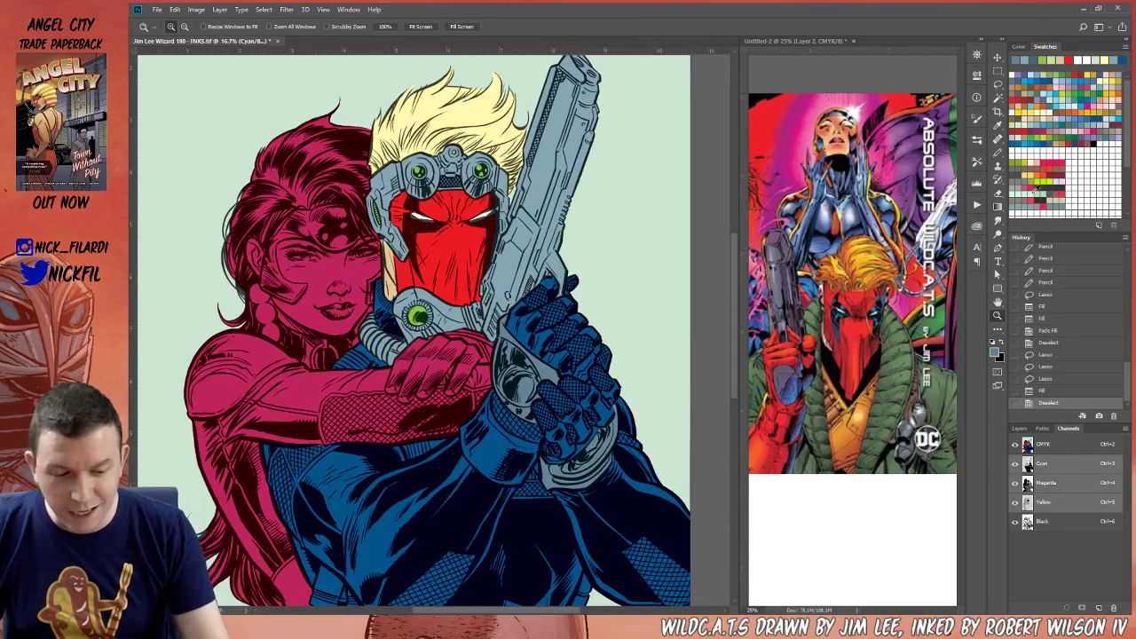
pyautogui.click(998, 99)
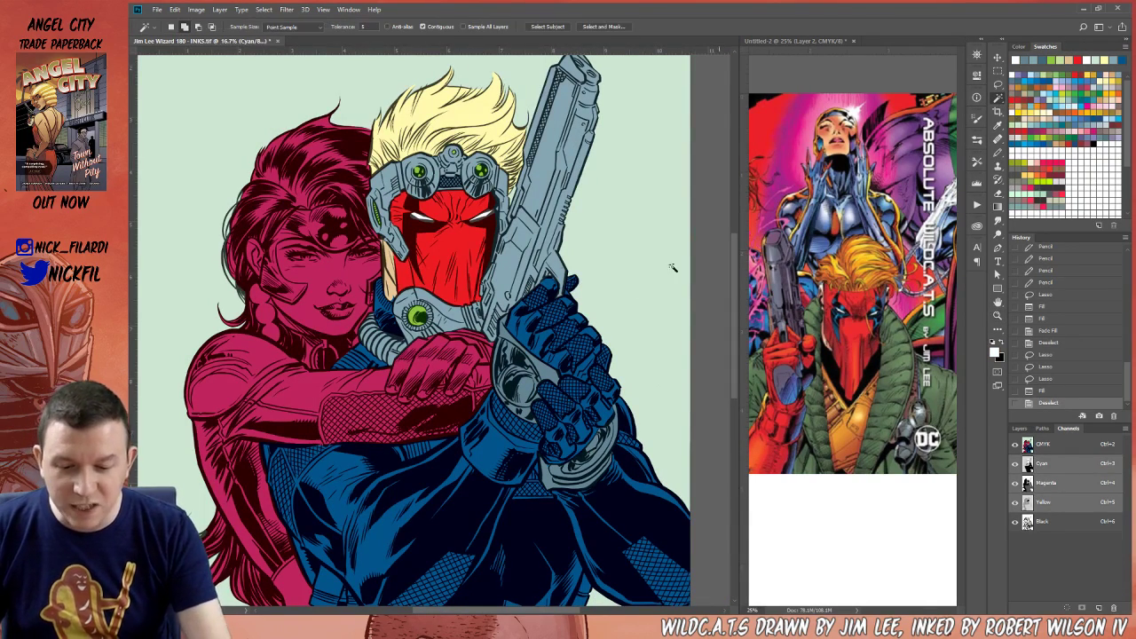
pyautogui.click(625, 281)
pyautogui.click(424, 27)
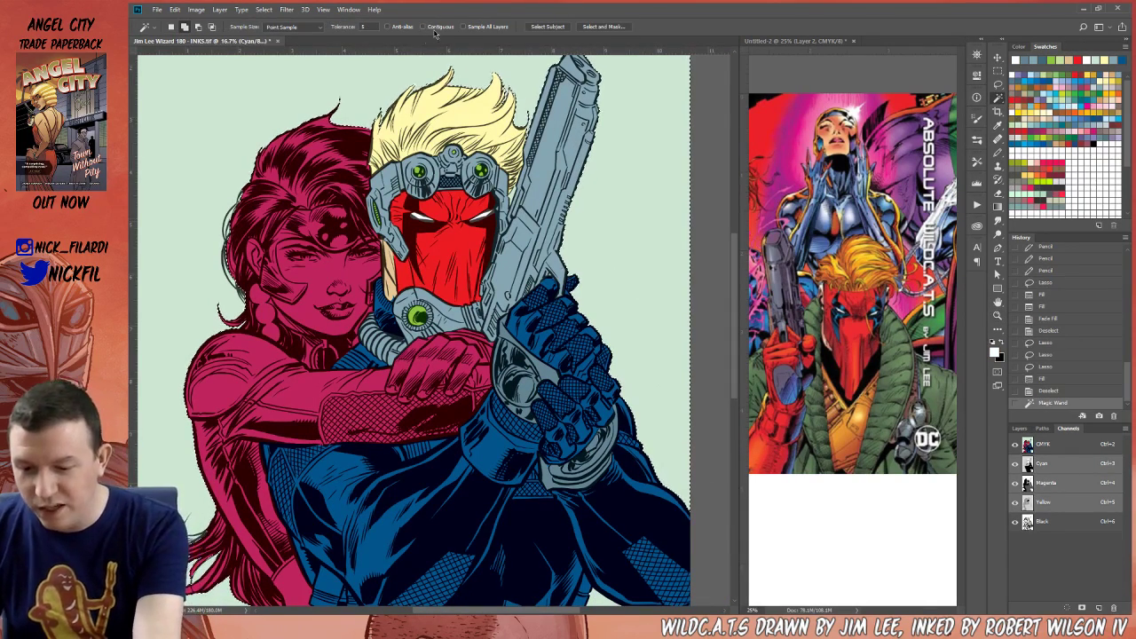
pyautogui.click(389, 86)
pyautogui.click(1061, 104)
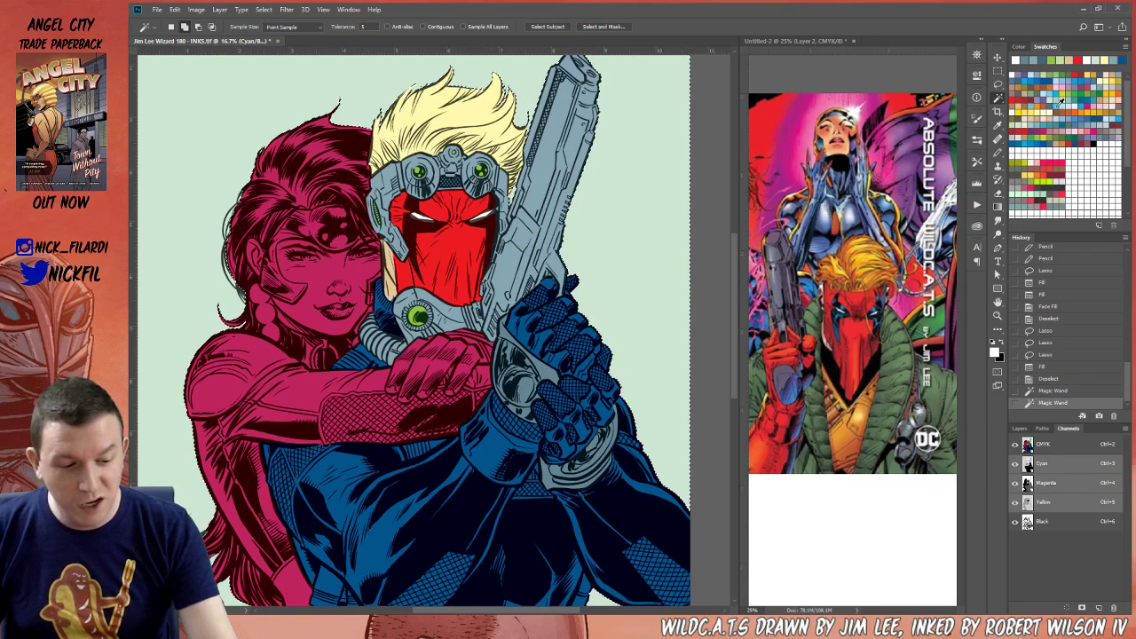
pyautogui.hotkey('alt', 'BackSpace')
pyautogui.hotkey('ctrl', 'd')
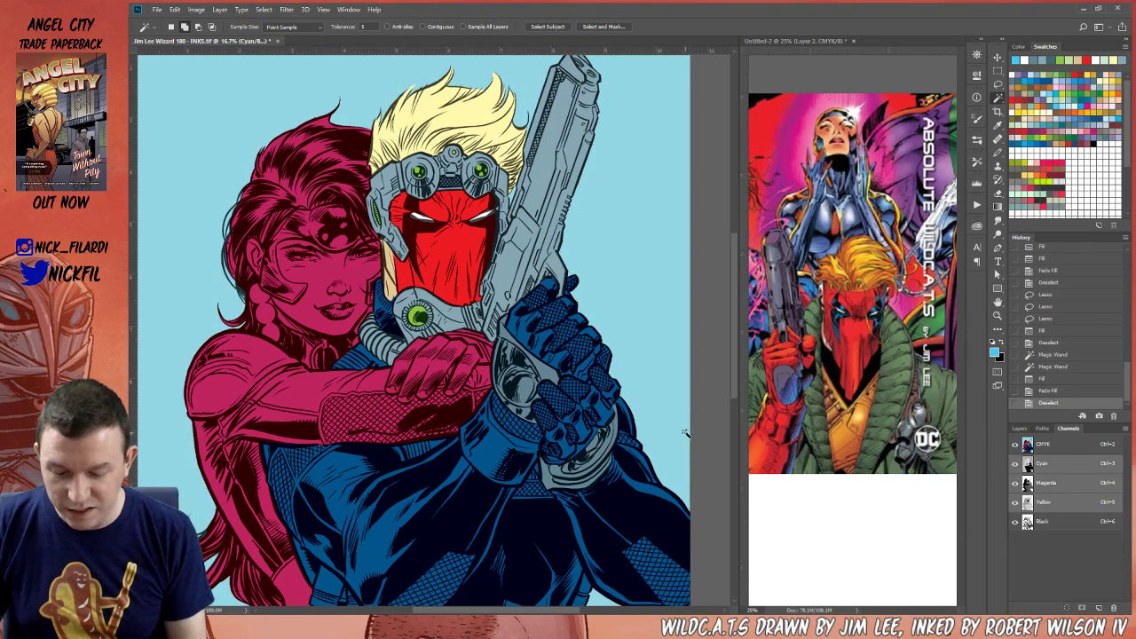
# Restore the background selection, try brighter blue and faded red fills, fill it with pink instead and deselect
pyautogui.hotkey('ctrl', 'z')
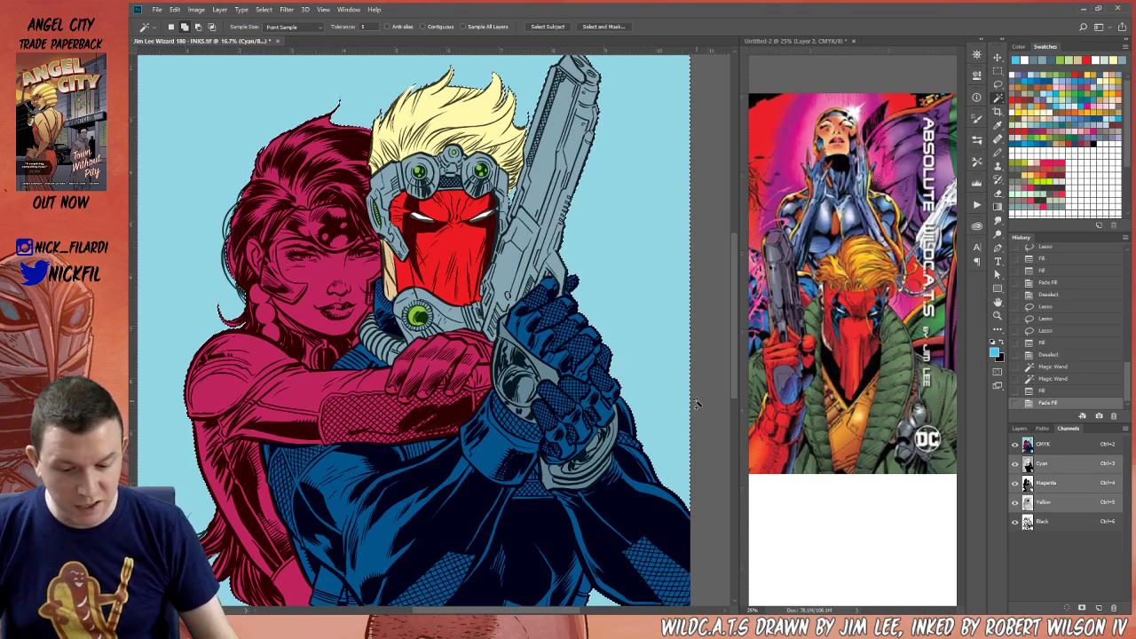
pyautogui.hotkey('alt', 'BackSpace')
pyautogui.hotkey('alt', 'BackSpace')
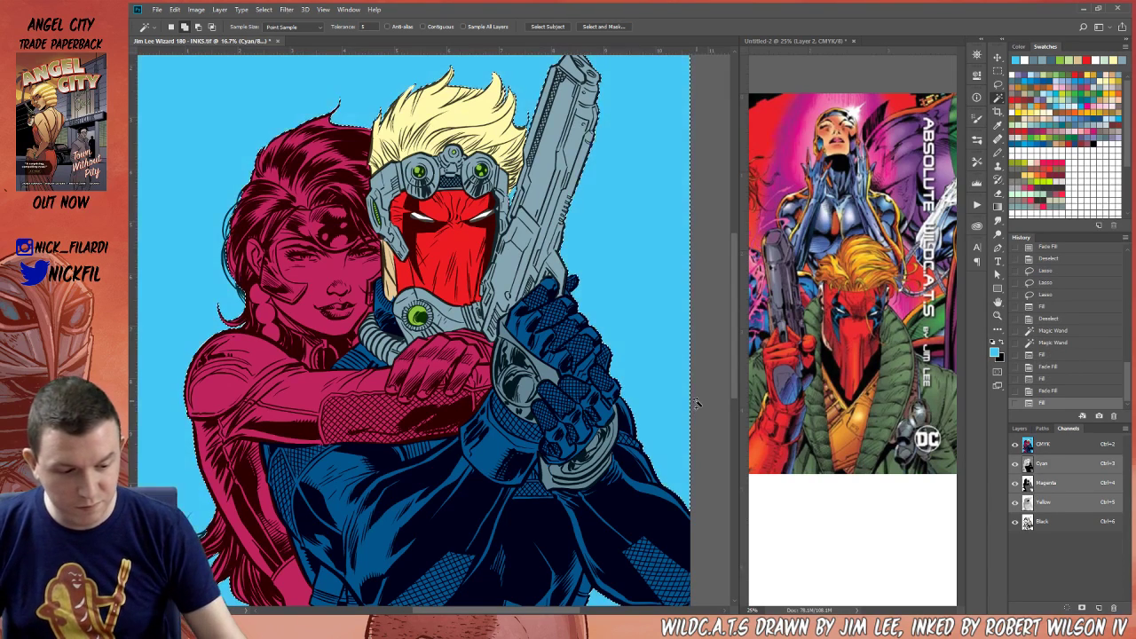
pyautogui.click(1072, 136)
pyautogui.hotkey('alt', 'BackSpace')
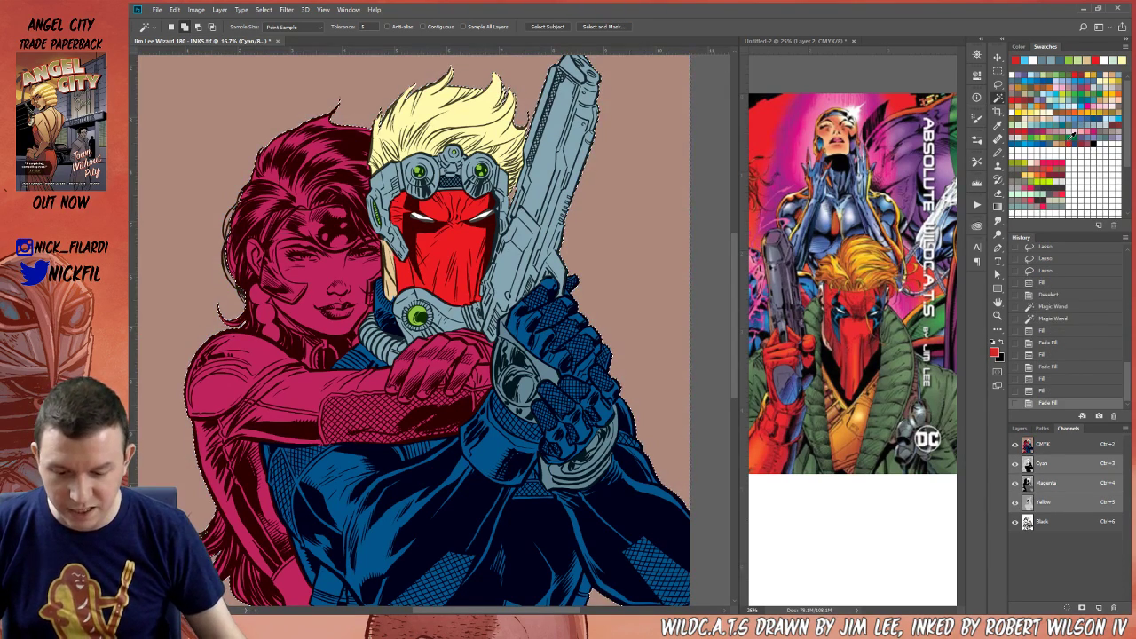
pyautogui.hotkey('ctrl', 'shift', 'f')
pyautogui.press('Return')
pyautogui.click(1091, 125)
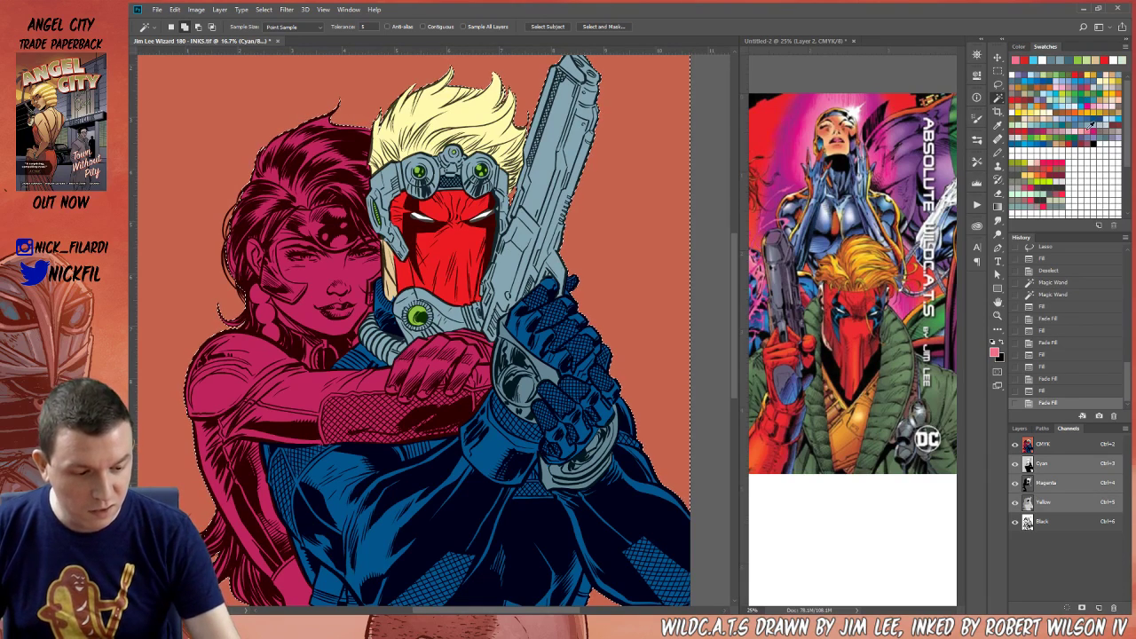
pyautogui.hotkey('alt', 'BackSpace')
pyautogui.hotkey('ctrl', 'd')
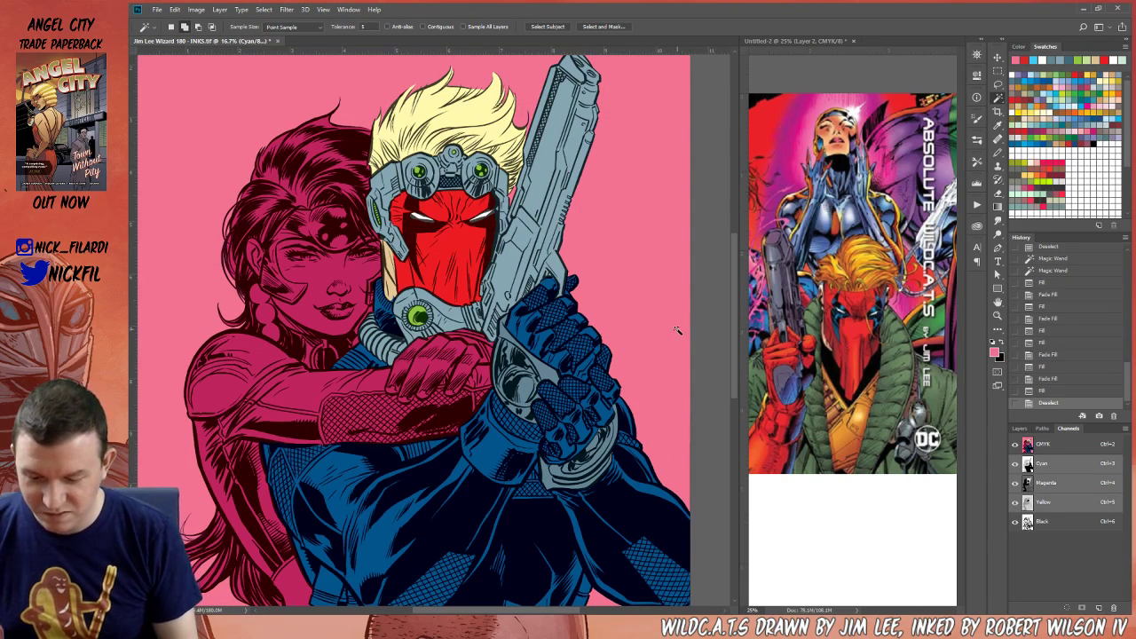
# Sample the gray-blue, outline the man's front glove cuff with the Lasso, trim the selection, fill it with that color and deselect
pyautogui.click(998, 152)
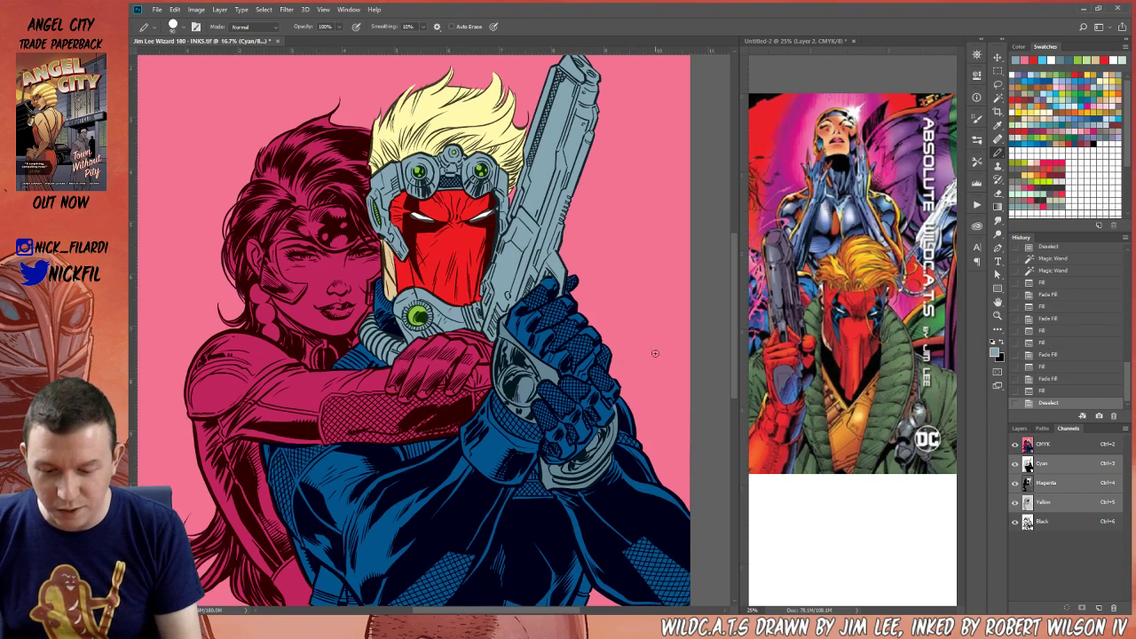
pyautogui.click(997, 302)
pyautogui.moveTo(563, 435); pyautogui.dragTo(568, 410)
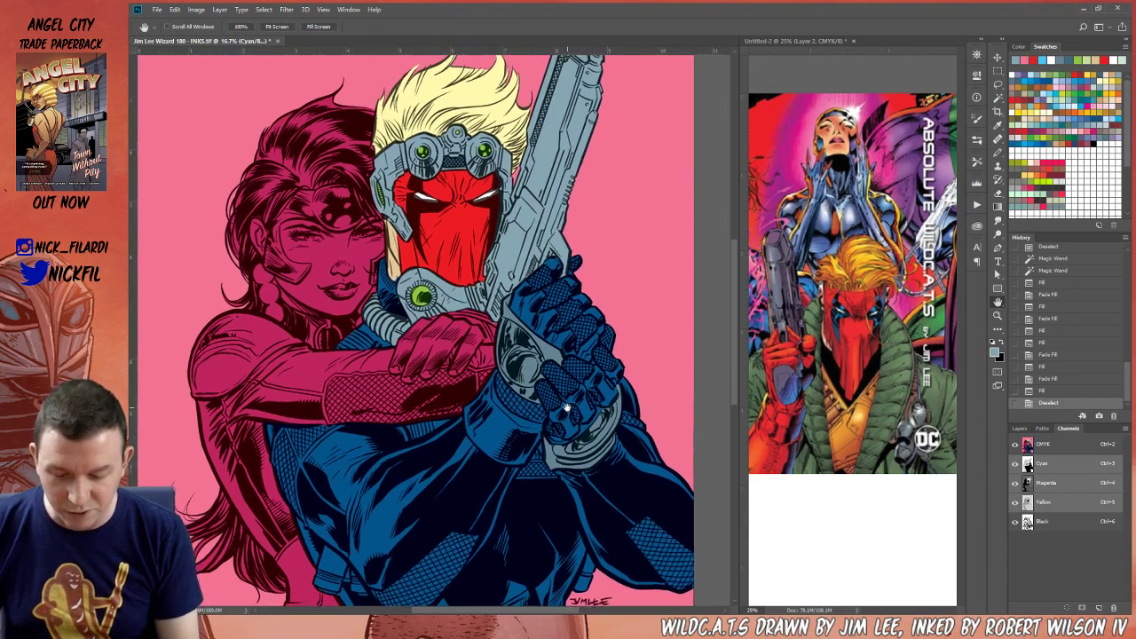
pyautogui.click(999, 84)
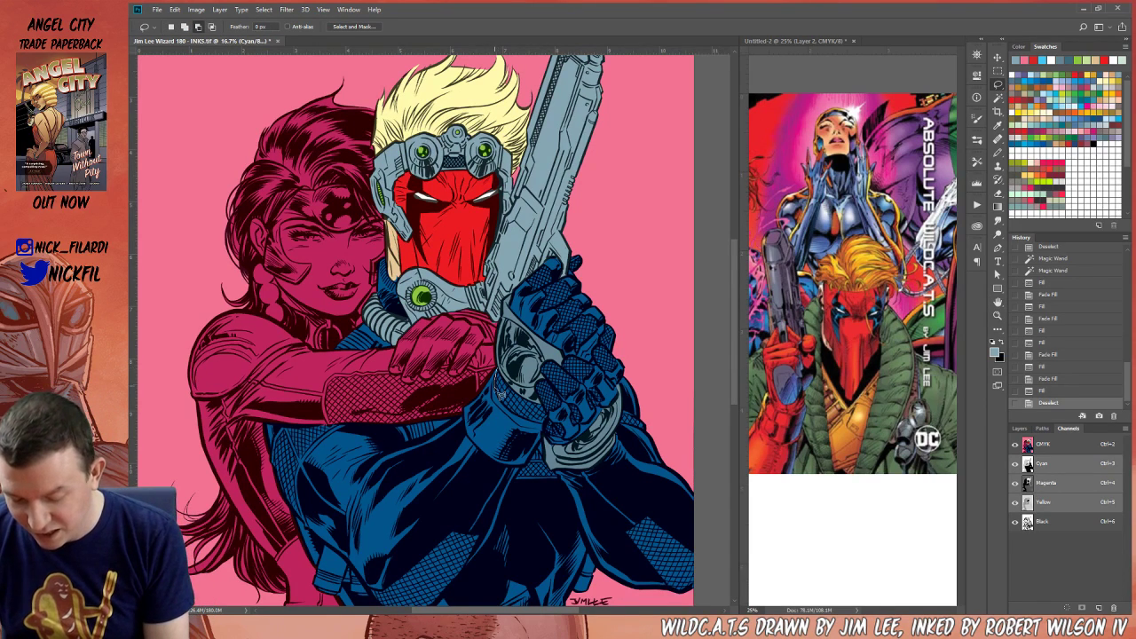
pyautogui.moveTo(502, 404)
pyautogui.mouseDown()
pyautogui.moveTo(550, 430)
pyautogui.moveTo(530, 471)
pyautogui.moveTo(485, 460)
pyautogui.moveTo(468, 440)
pyautogui.moveTo(487, 368)
pyautogui.mouseUp()
pyautogui.press('w')
pyautogui.keyDown('shift'); pyautogui.click(486, 367); pyautogui.keyUp('shift')
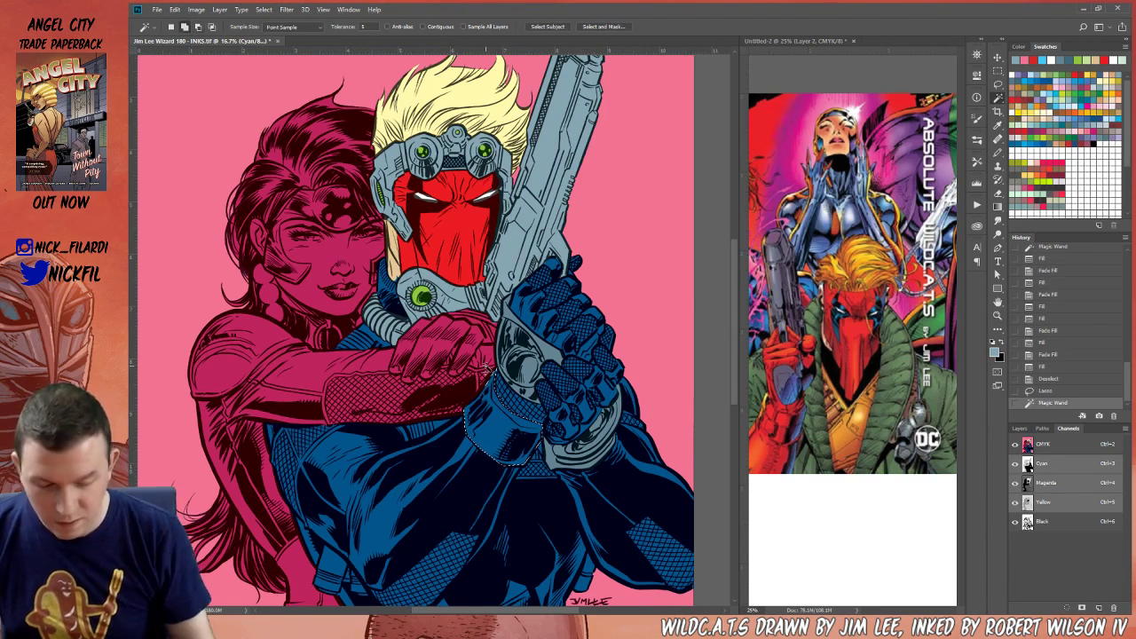
pyautogui.hotkey('alt', 'BackSpace')
pyautogui.hotkey('ctrl', 'd')
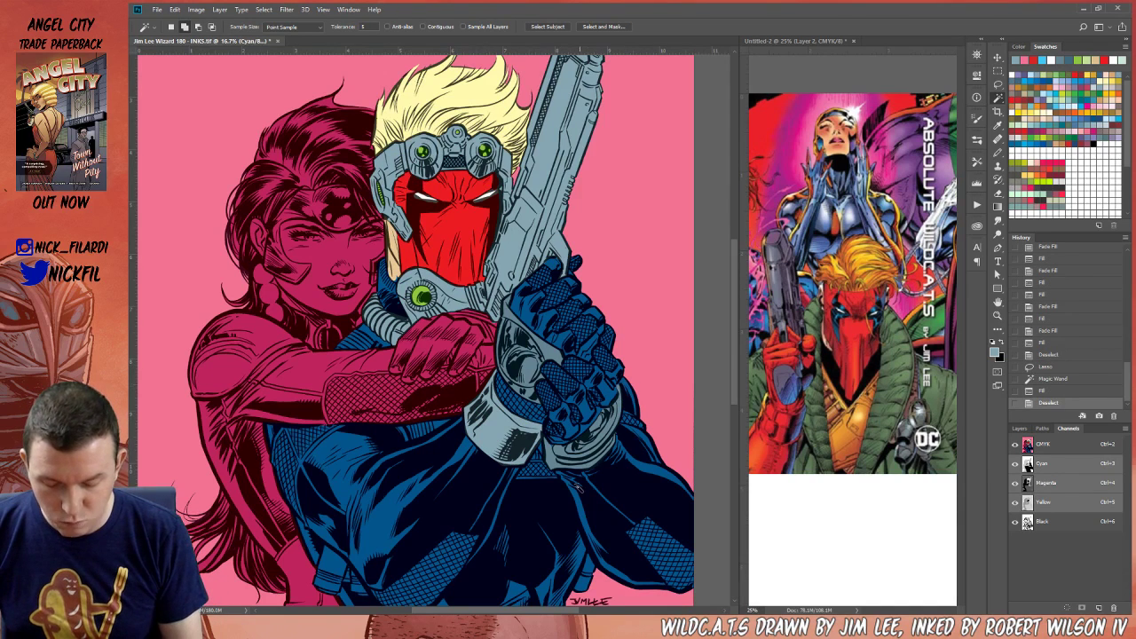
# Outline the cuff of the man's other glove below the clasped fingers with the Lasso, fill it with gray-blue and deselect
pyautogui.click(996, 83)
pyautogui.click(998, 100)
pyautogui.click(589, 448)
pyautogui.click(998, 84)
pyautogui.moveTo(565, 275)
pyautogui.mouseDown()
pyautogui.moveTo(559, 408)
pyautogui.moveTo(568, 274)
pyautogui.mouseUp()
pyautogui.moveTo(622, 428)
pyautogui.mouseDown()
pyautogui.moveTo(559, 399)
pyautogui.moveTo(559, 451)
pyautogui.mouseUp()
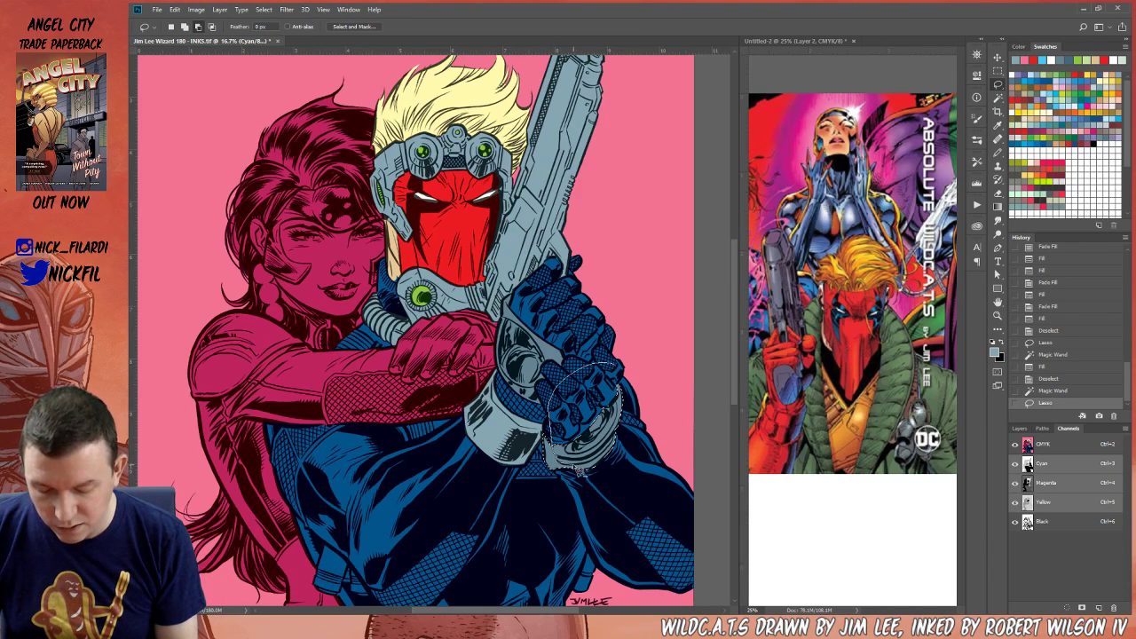
pyautogui.moveTo(597, 469)
pyautogui.mouseDown()
pyautogui.moveTo(634, 425)
pyautogui.moveTo(588, 344)
pyautogui.mouseUp()
pyautogui.hotkey('alt', 'BackSpace')
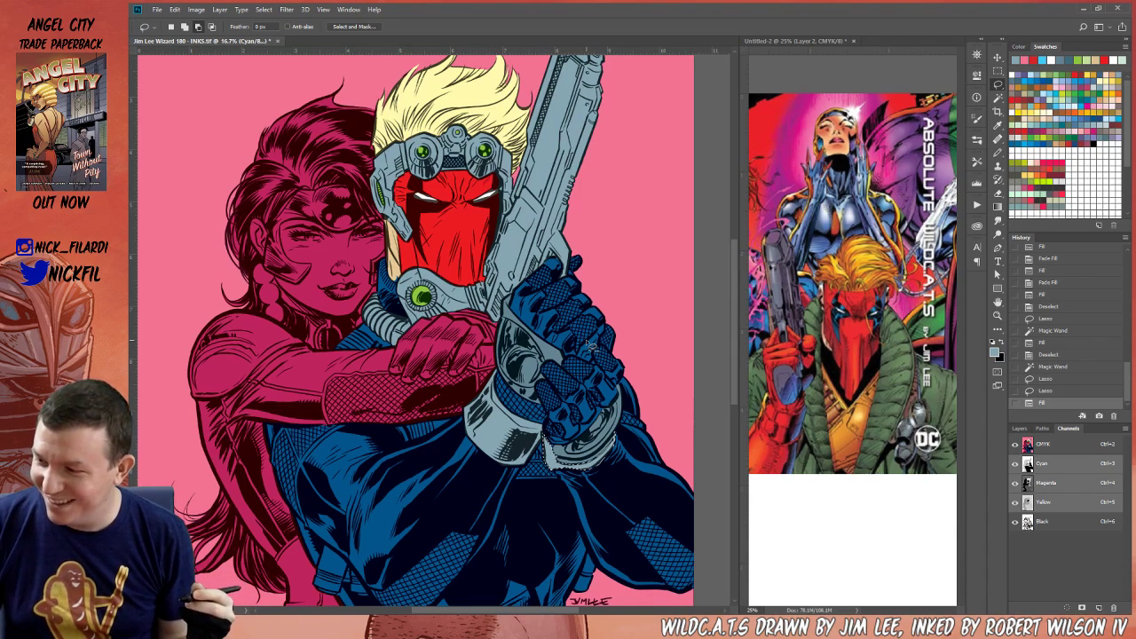
pyautogui.hotkey('ctrl', 'd')
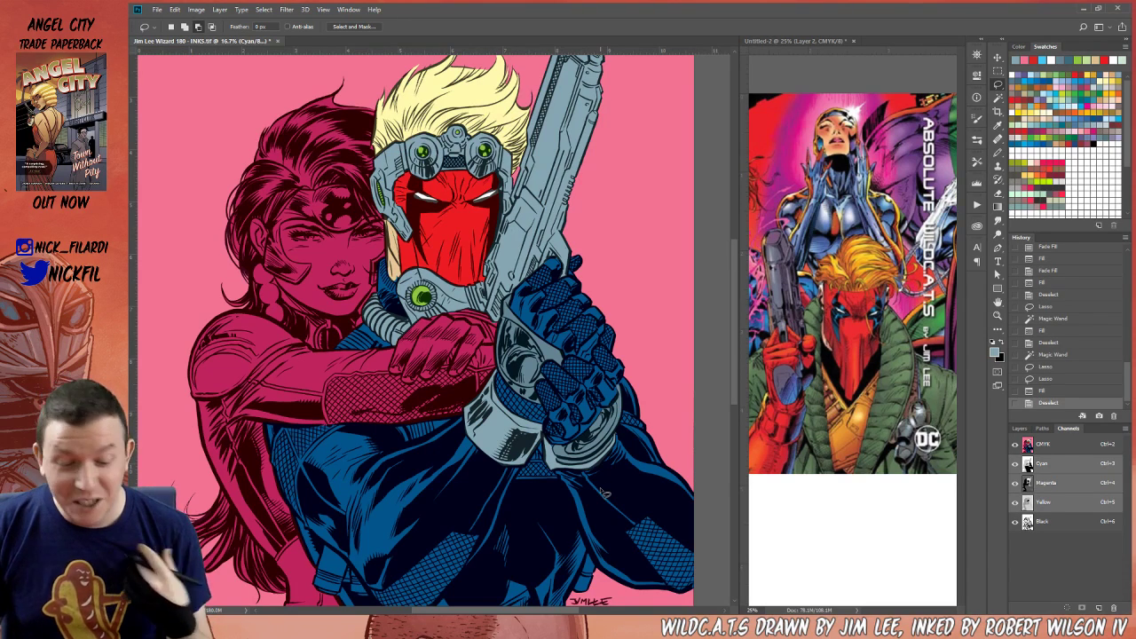
# Outline the plain finger and knuckle plates of the man's upper gloved hand with the Lasso, leaving out the mesh sections
pyautogui.click(997, 302)
pyautogui.moveTo(564, 408); pyautogui.dragTo(561, 469)
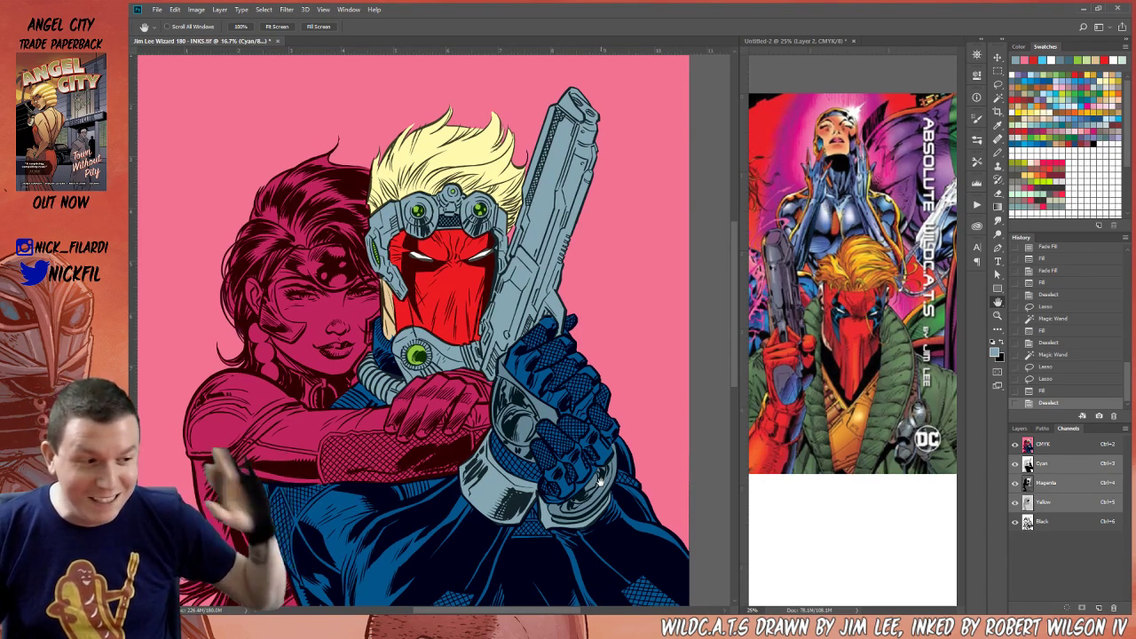
pyautogui.press('z')
pyautogui.click(576, 357)
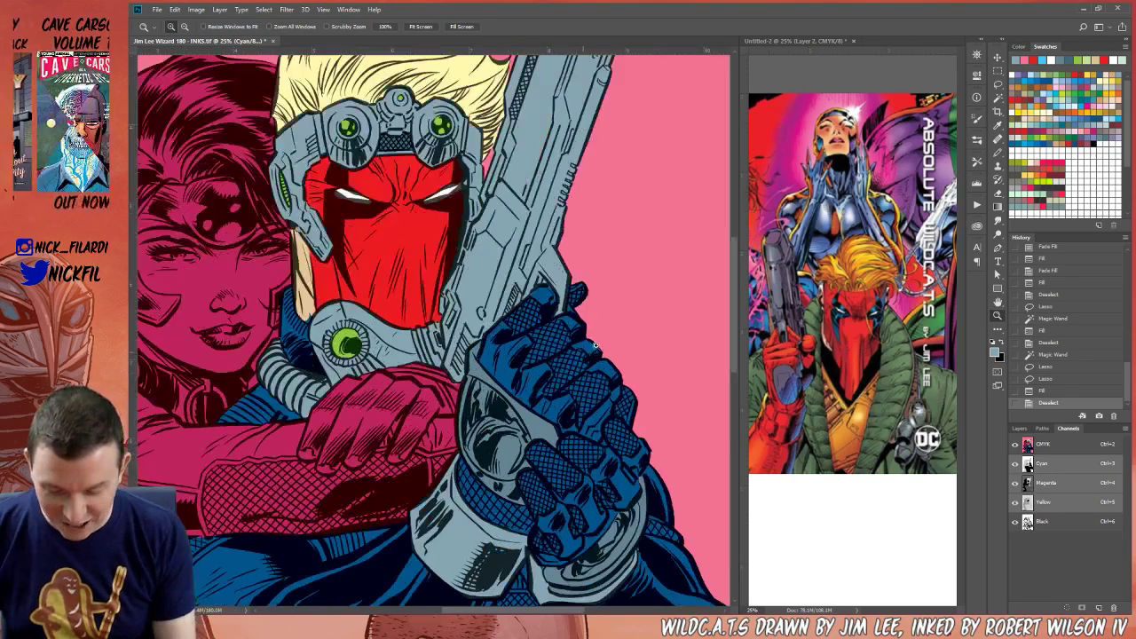
pyautogui.press('l')
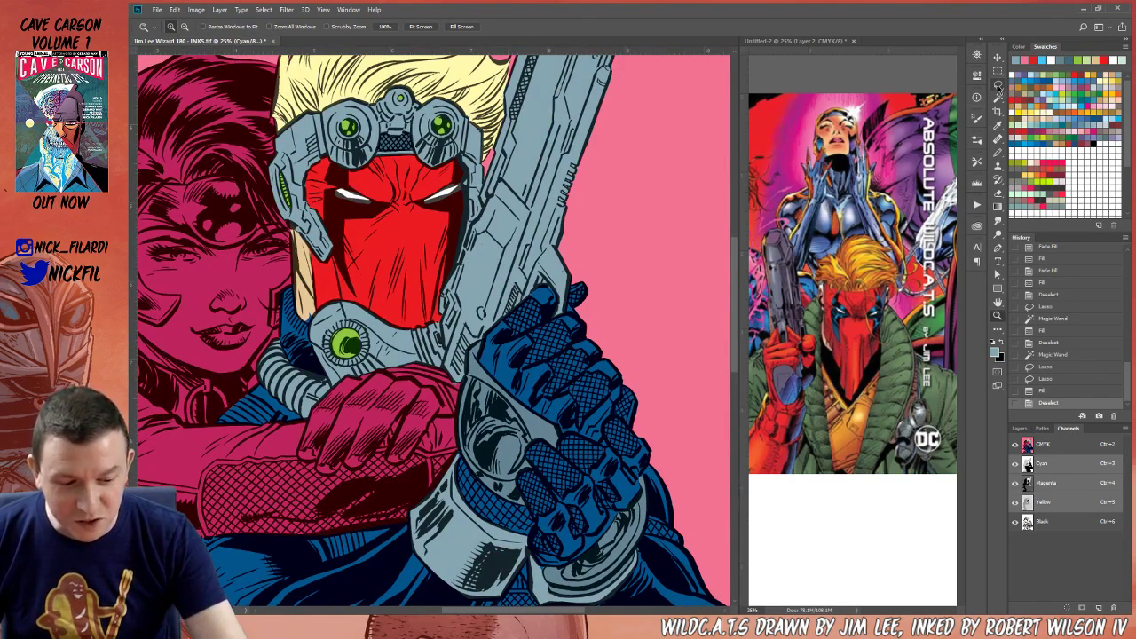
pyautogui.moveTo(480, 379)
pyautogui.mouseDown()
pyautogui.moveTo(510, 456)
pyautogui.moveTo(568, 438)
pyautogui.mouseUp()
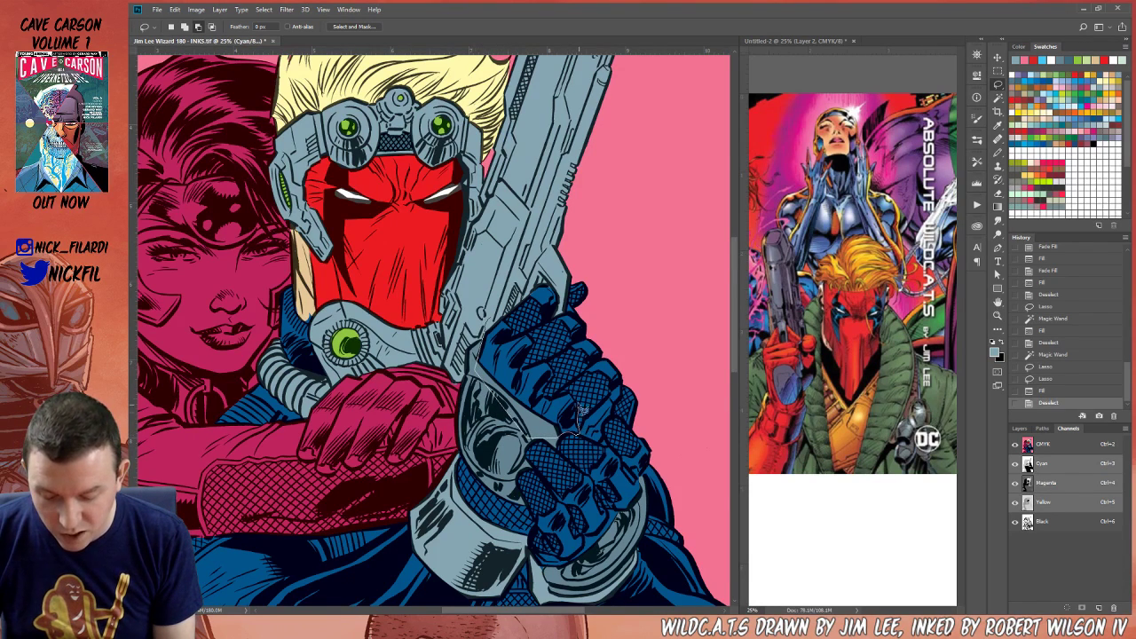
pyautogui.moveTo(553, 365)
pyautogui.mouseDown()
pyautogui.moveTo(518, 366)
pyautogui.moveTo(538, 348)
pyautogui.moveTo(510, 348)
pyautogui.moveTo(518, 336)
pyautogui.moveTo(487, 321)
pyautogui.mouseUp()
pyautogui.moveTo(538, 286)
pyautogui.mouseDown()
pyautogui.moveTo(533, 303)
pyautogui.moveTo(552, 318)
pyautogui.moveTo(563, 306)
pyautogui.moveTo(534, 267)
pyautogui.mouseUp()
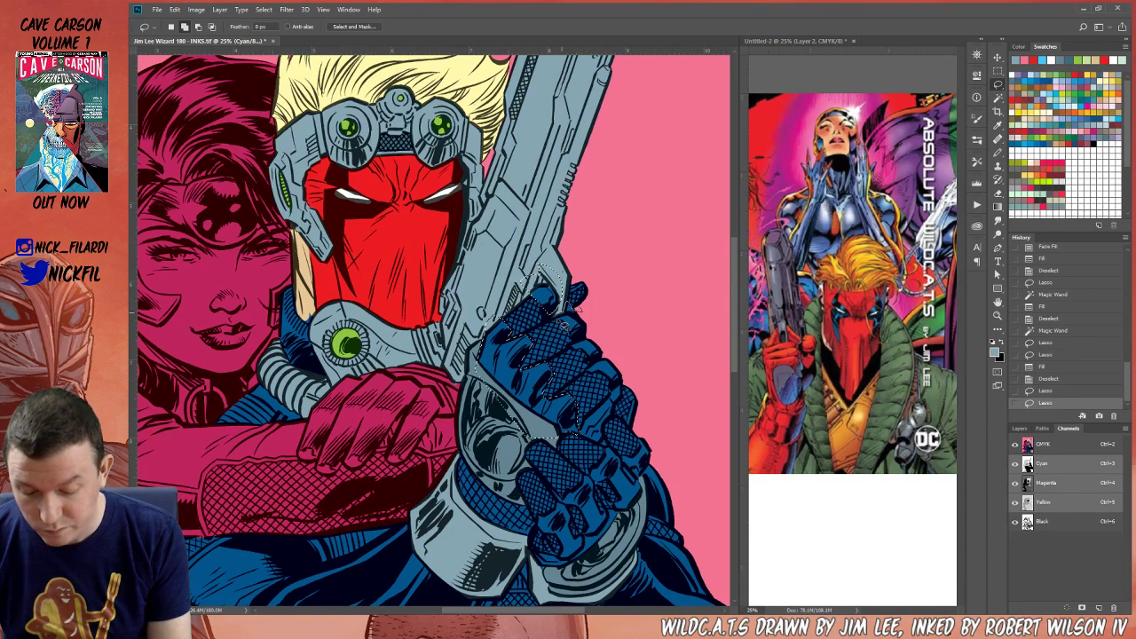
pyautogui.moveTo(575, 339); pyautogui.dragTo(582, 312)
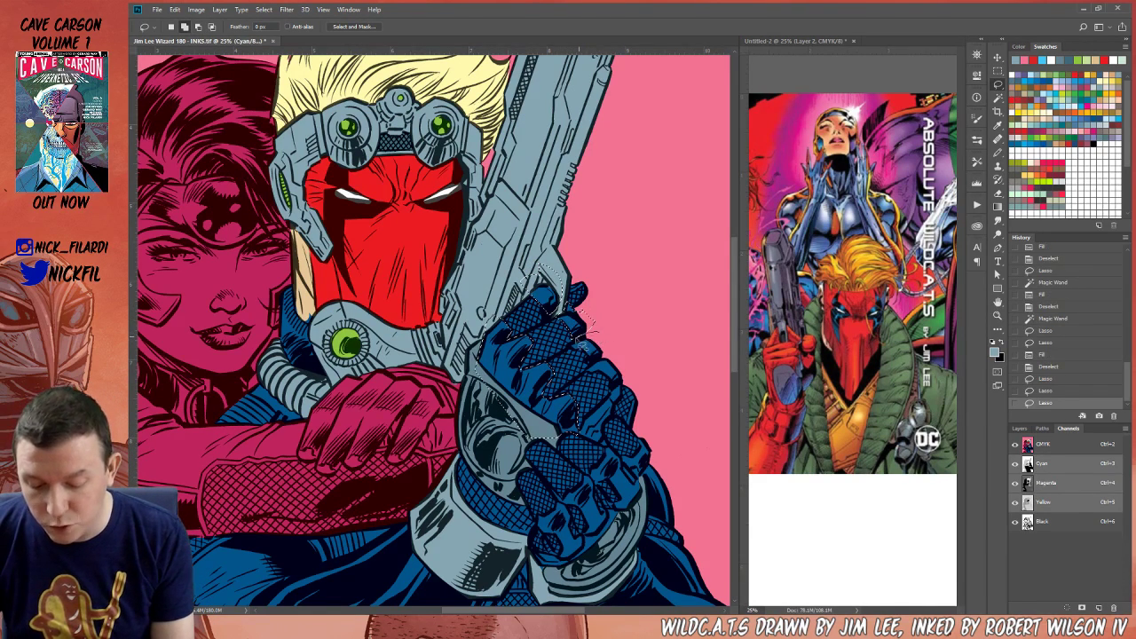
pyautogui.moveTo(619, 363); pyautogui.dragTo(602, 356)
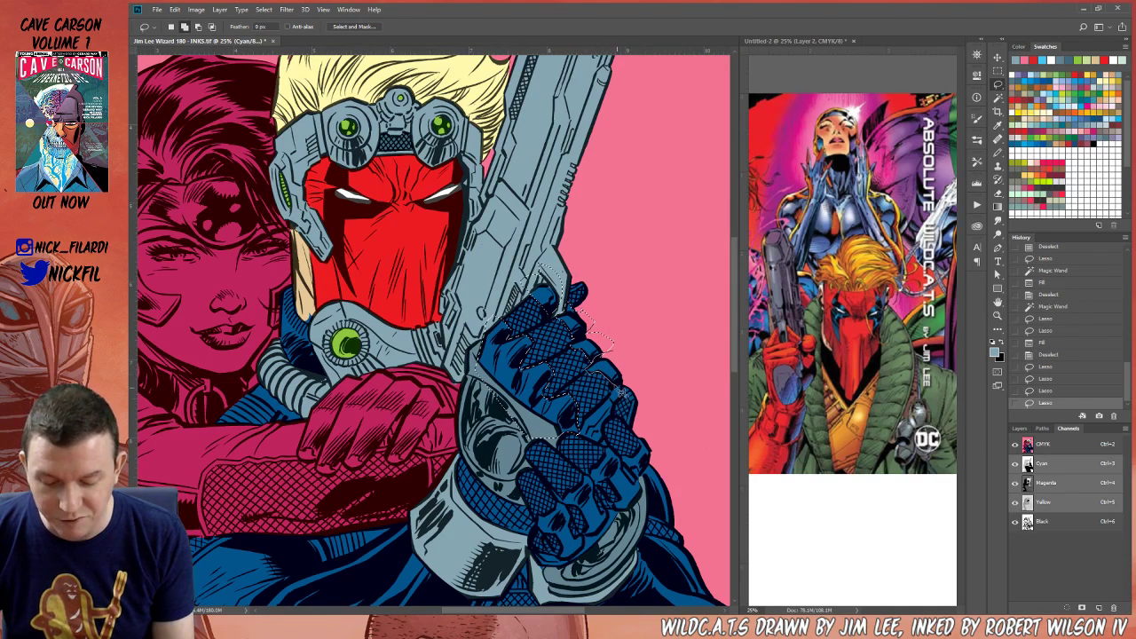
pyautogui.moveTo(614, 403); pyautogui.dragTo(612, 351)
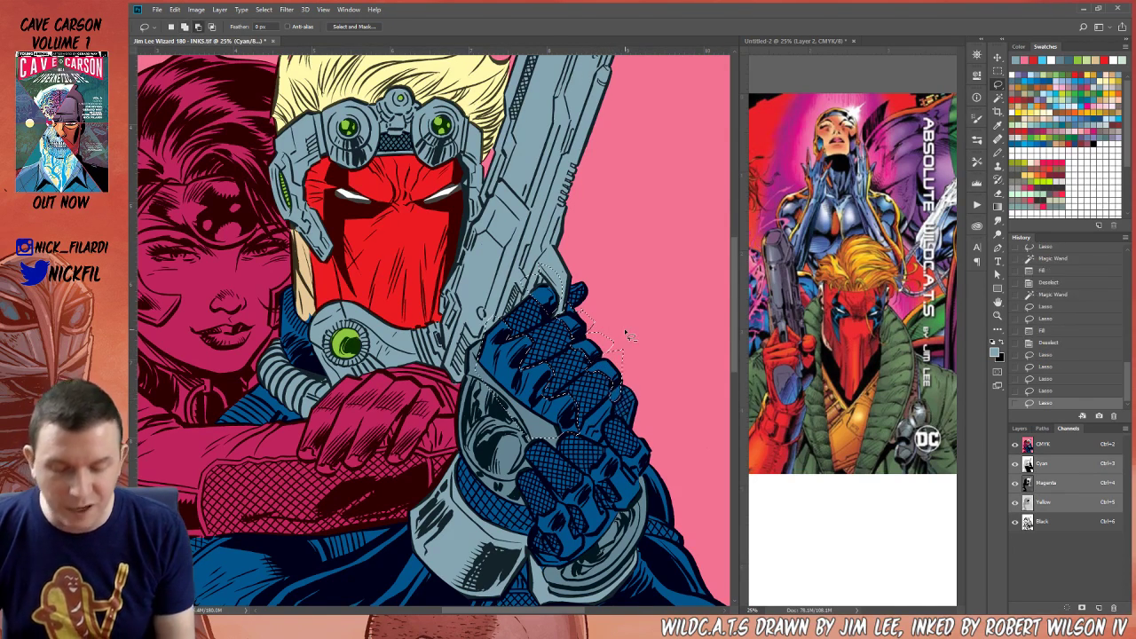
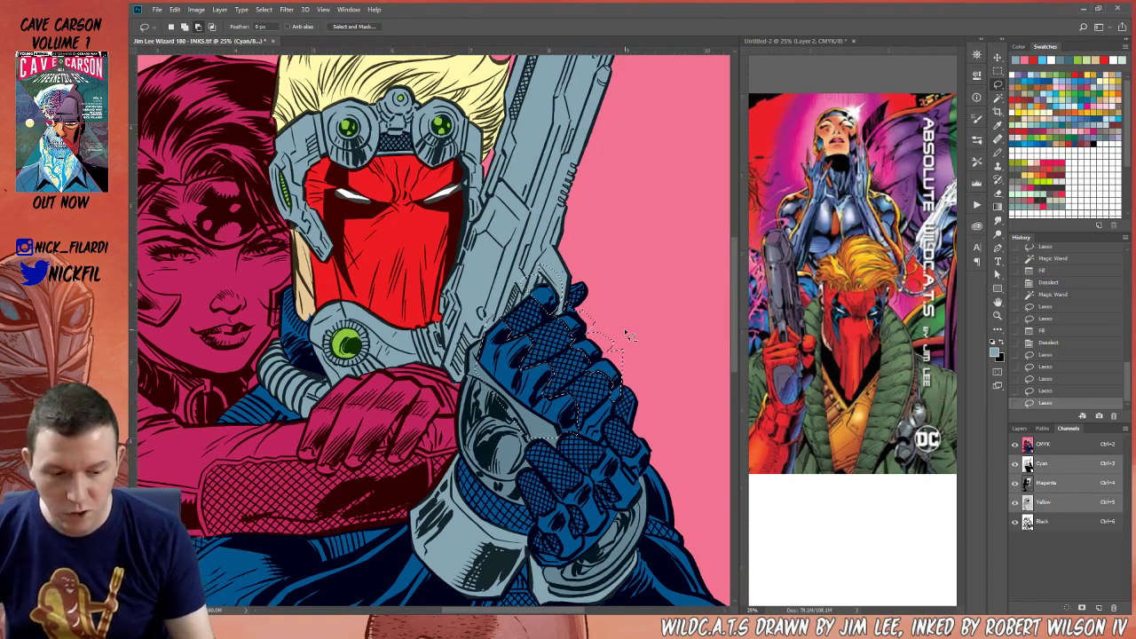
# Subtract the pink background, gun and wrist plate from the selection with the Magic Wand and fill the finger plates with gray-blue
pyautogui.click(997, 99)
pyautogui.keyDown('alt'); pyautogui.click(672, 292); pyautogui.keyUp('alt')
pyautogui.keyDown('alt'); pyautogui.click(550, 268); pyautogui.keyUp('alt')
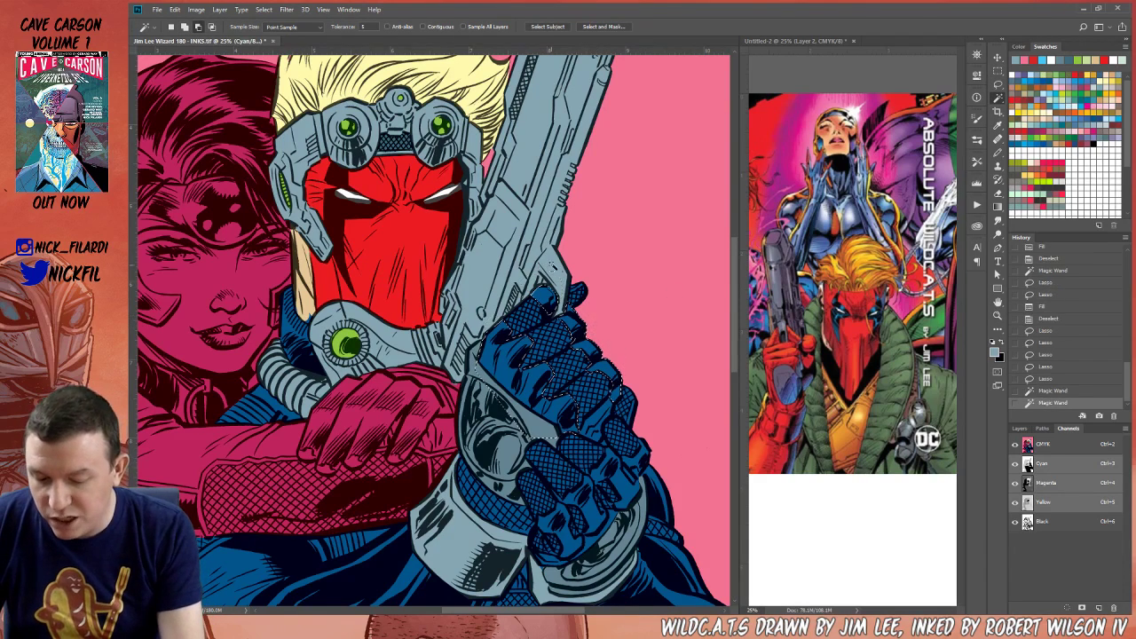
pyautogui.press('shift')
pyautogui.hotkey('alt', 'BackSpace')
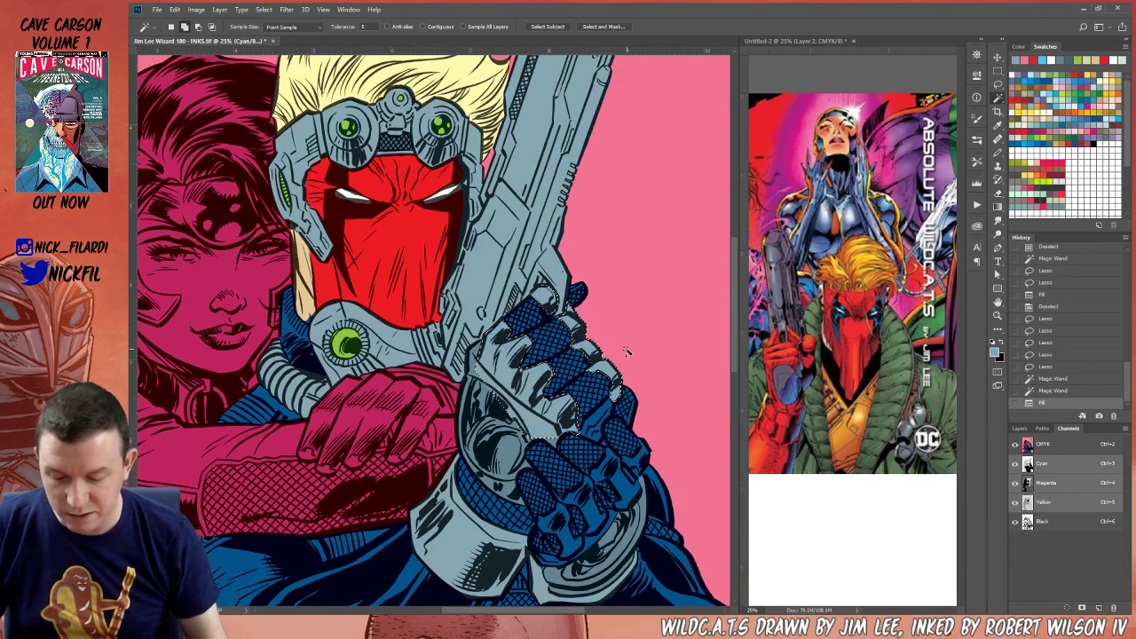
pyautogui.hotkey('ctrl', 'z')
pyautogui.keyDown('alt'); pyautogui.click(538, 423); pyautogui.keyUp('alt')
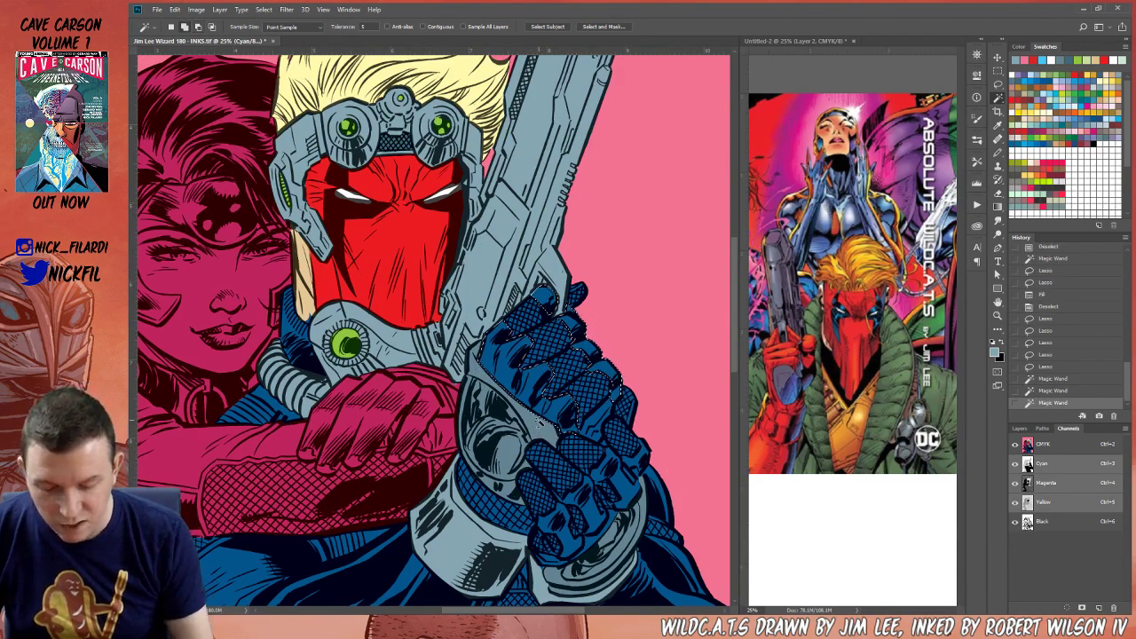
pyautogui.hotkey('alt', 'BackSpace')
# Refill the selected finger plates with white, fade the fill and deselect
pyautogui.click(1088, 165)
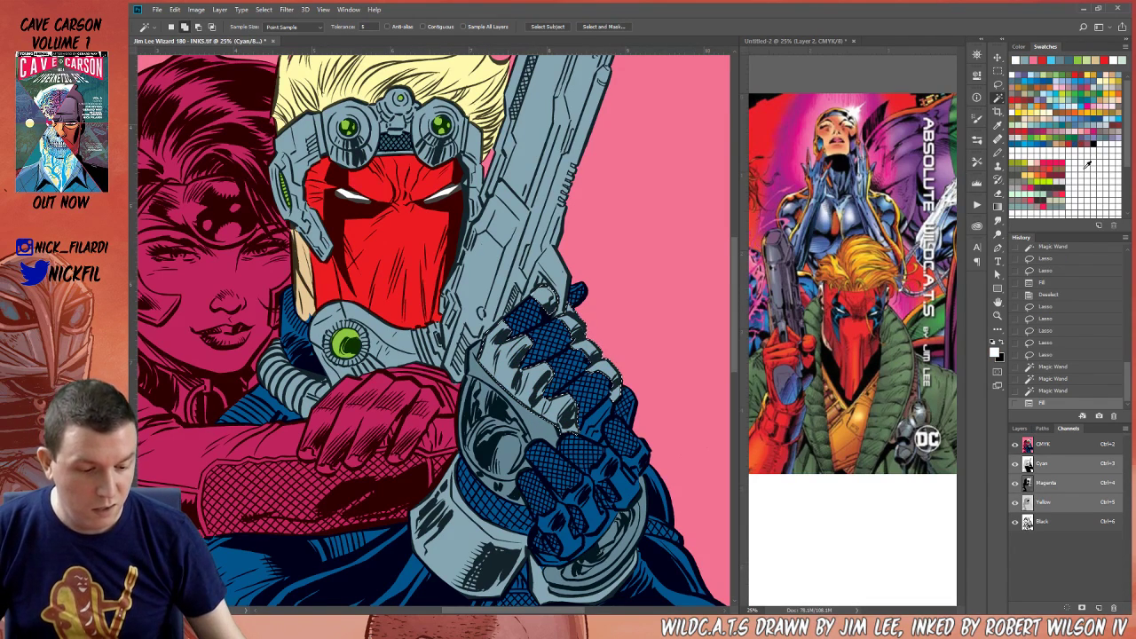
pyautogui.hotkey('alt', 'BackSpace')
pyautogui.hotkey('ctrl', 'shift', 'f')
pyautogui.press('Return')
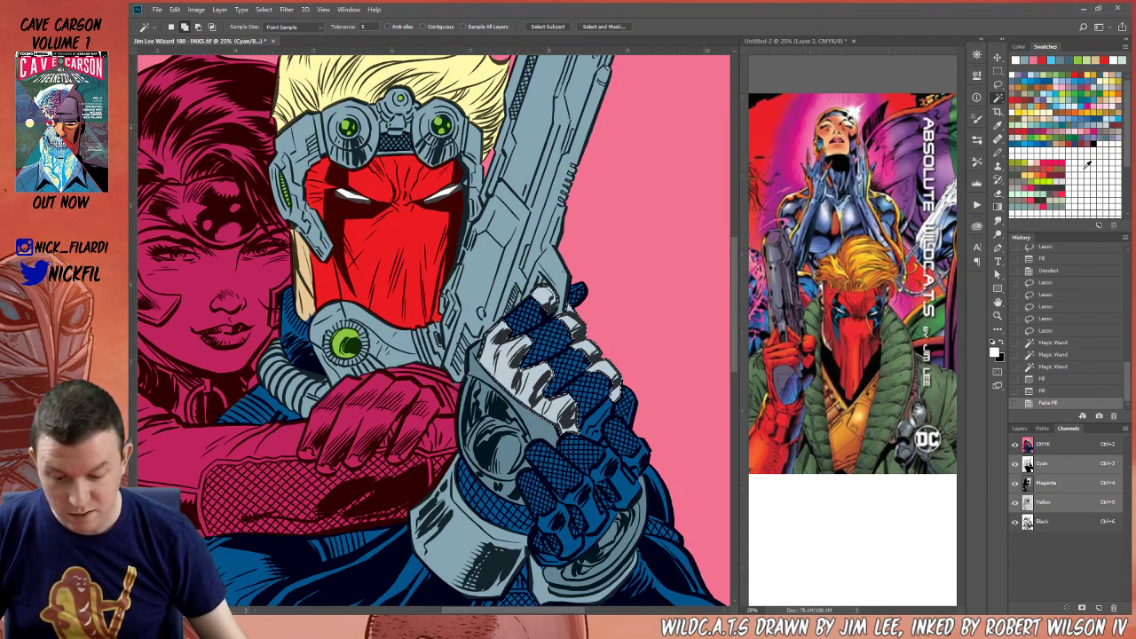
pyautogui.hotkey('ctrl', 'd')
# Outline the remaining small plate on the upper hand's lowest finger with the Lasso and fill it with gray-blue sampled from the gun
pyautogui.click(997, 153)
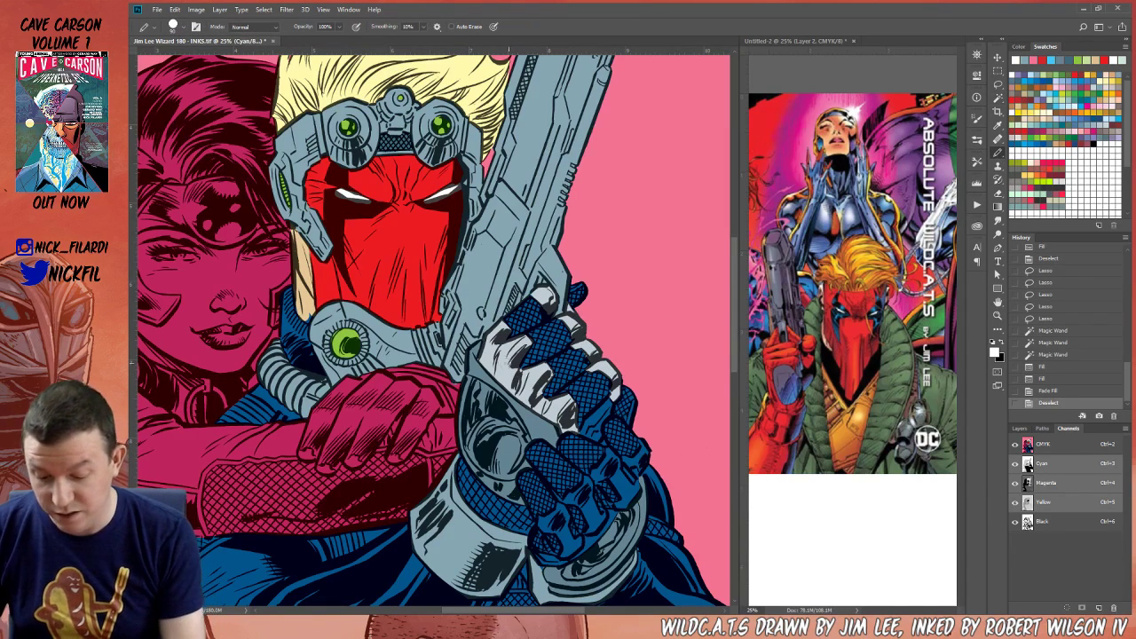
pyautogui.press('z')
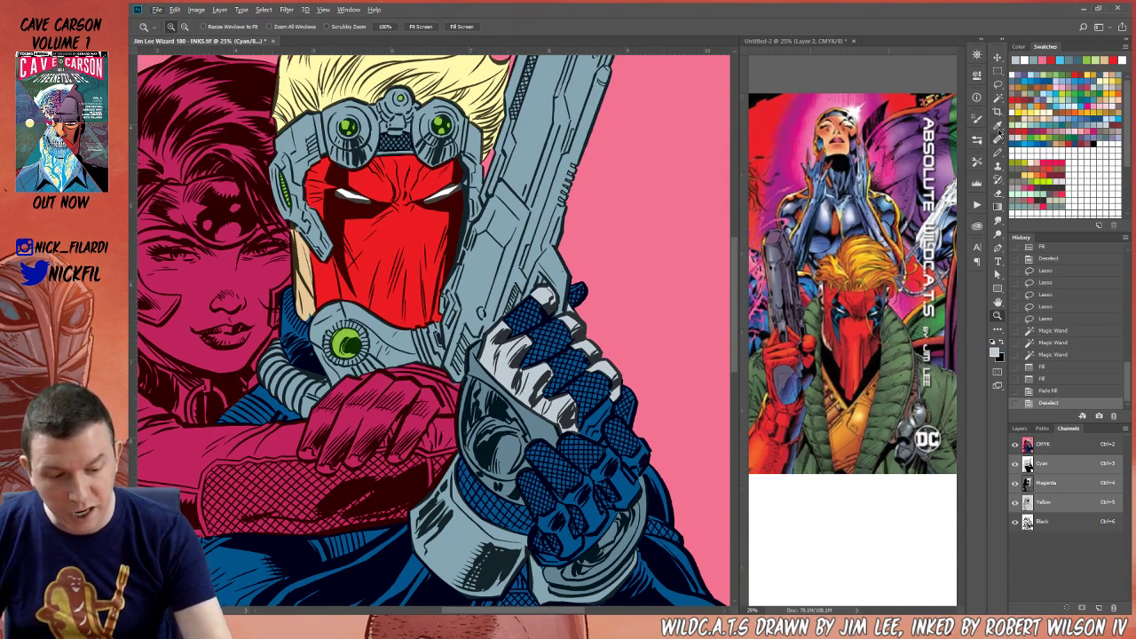
pyautogui.click(999, 85)
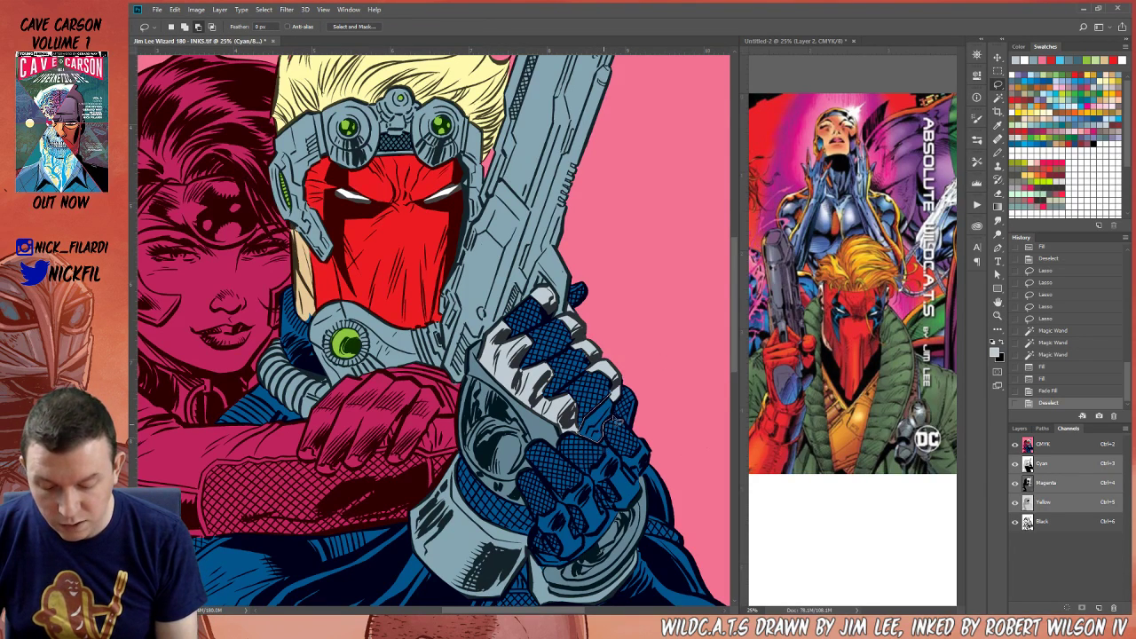
pyautogui.moveTo(635, 388); pyautogui.dragTo(634, 392)
pyautogui.click(998, 100)
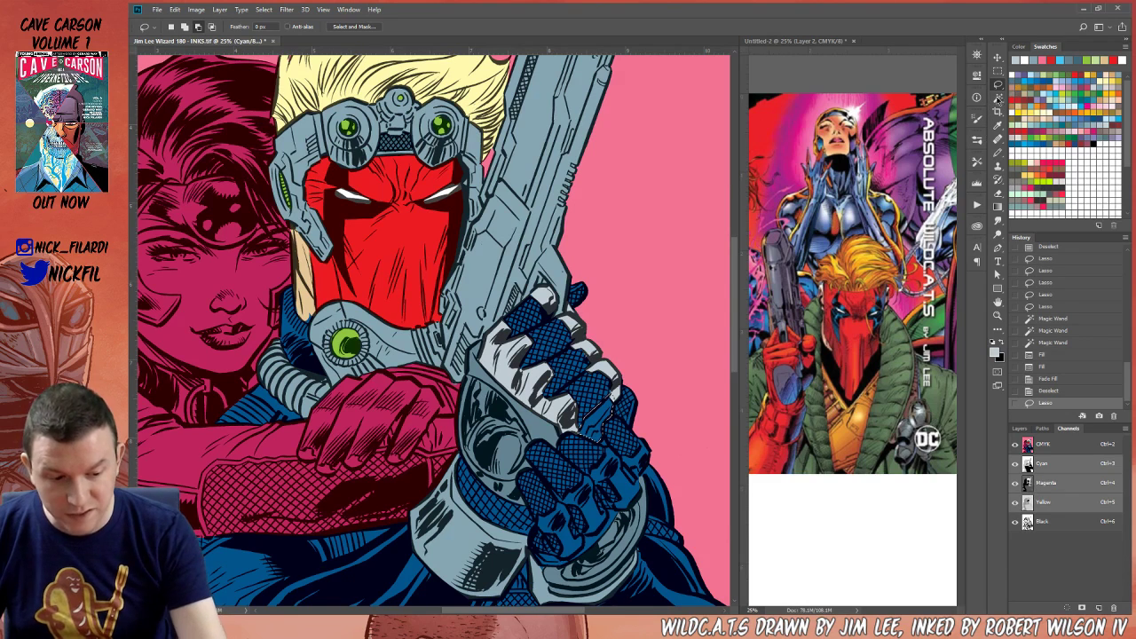
pyautogui.click(650, 359)
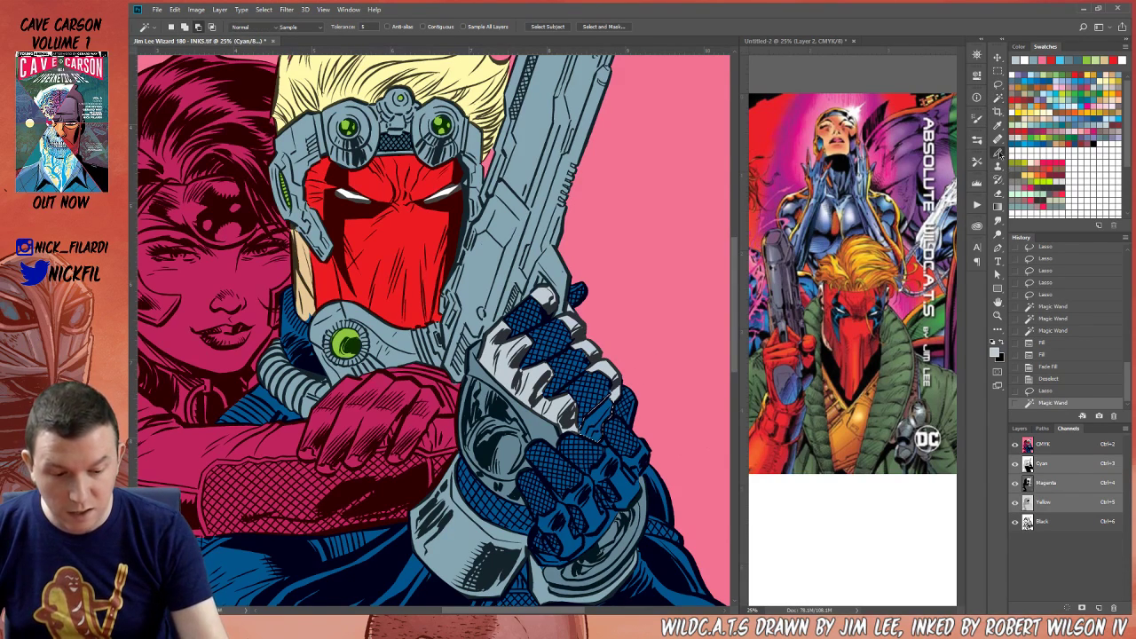
pyautogui.click(998, 152)
pyautogui.keyDown('alt'); pyautogui.click(491, 256); pyautogui.keyUp('alt')
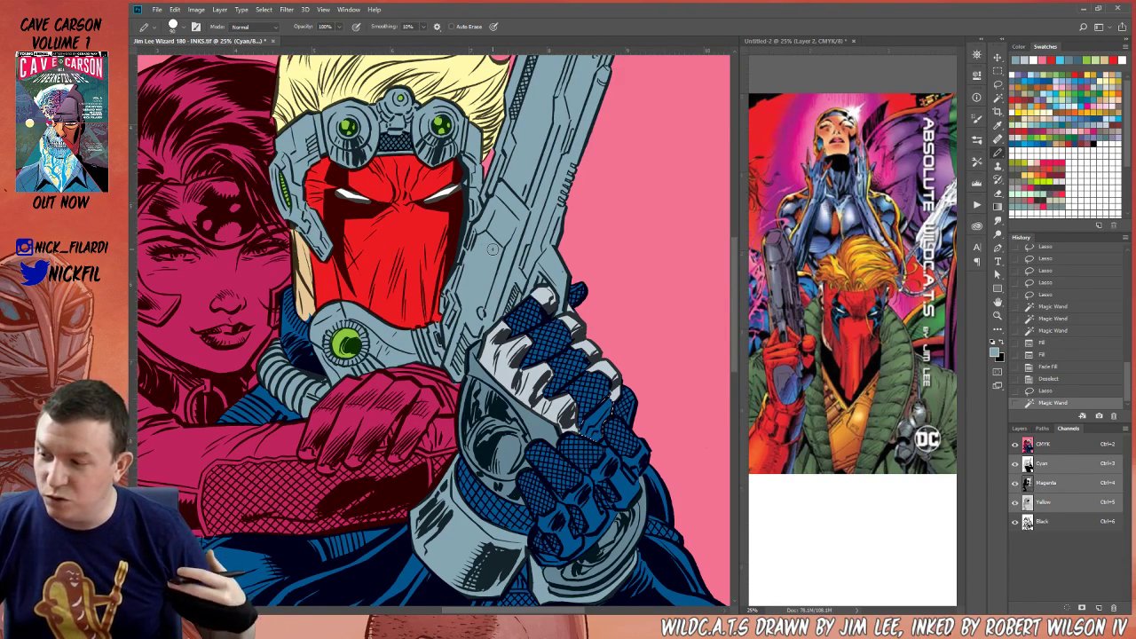
pyautogui.hotkey('alt', 'BackSpace')
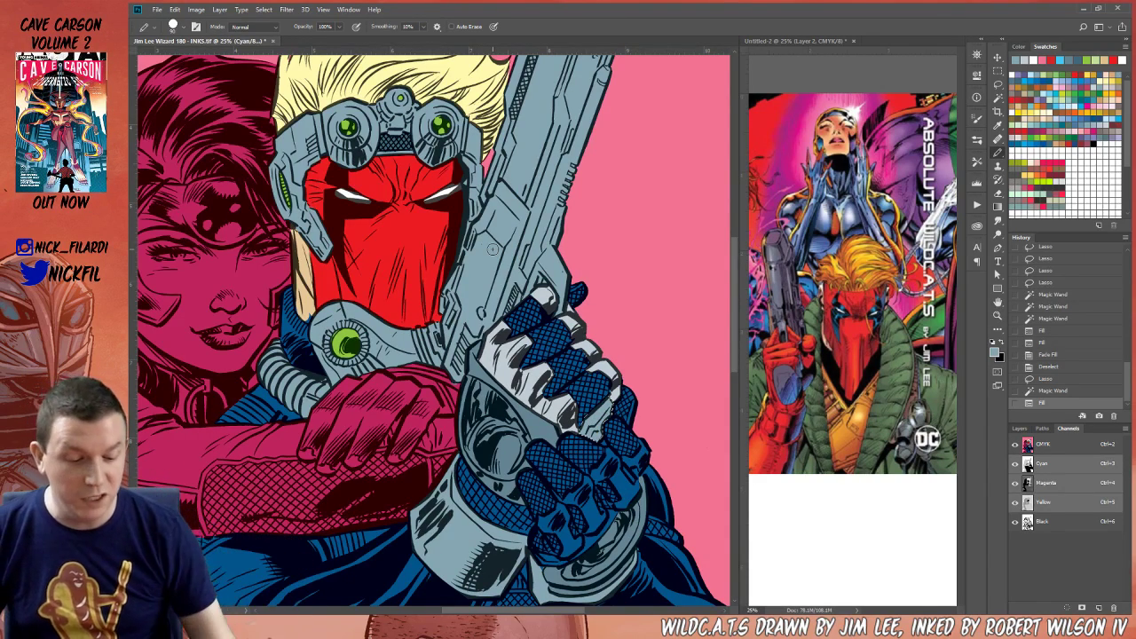
# Deselect and paint the mesh strip along the gun's barrel light green with the Pencil
pyautogui.press('h')
pyautogui.moveTo(724, 355); pyautogui.dragTo(714, 581)
pyautogui.hotkey('ctrl', 'd')
pyautogui.click(1057, 72)
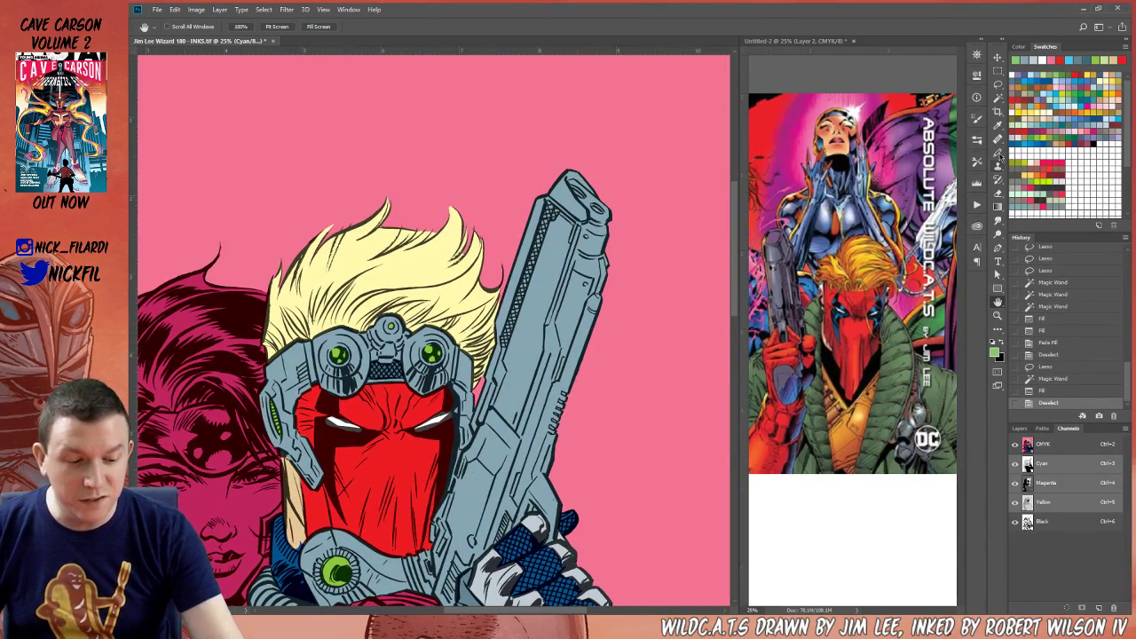
pyautogui.click(998, 154)
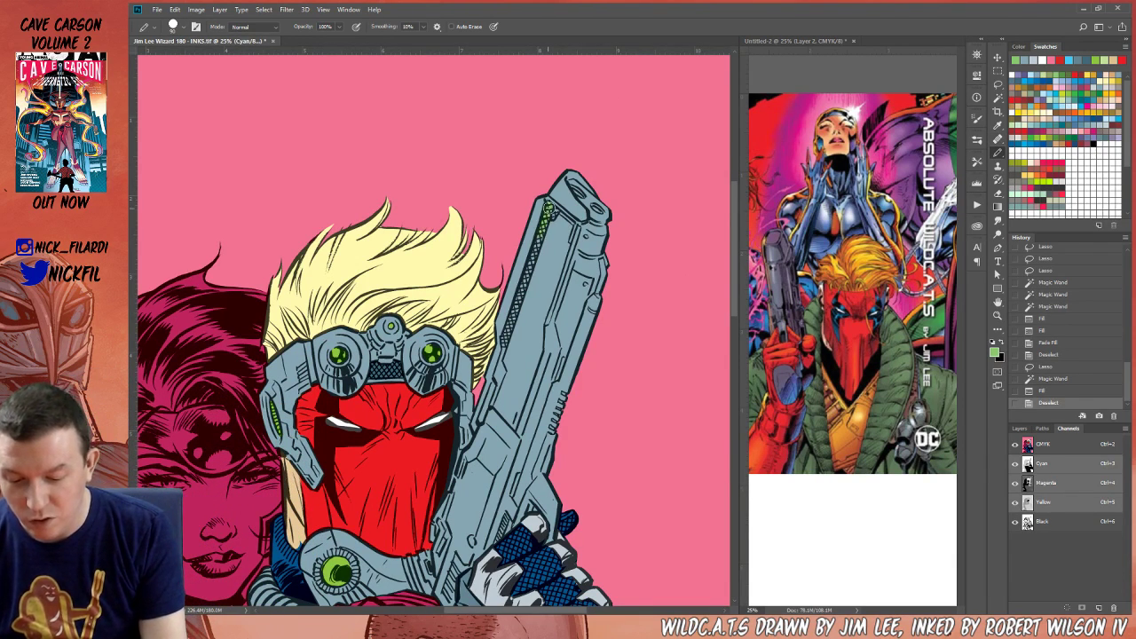
pyautogui.moveTo(542, 228); pyautogui.dragTo(506, 343)
pyautogui.click(504, 342)
pyautogui.click(506, 343)
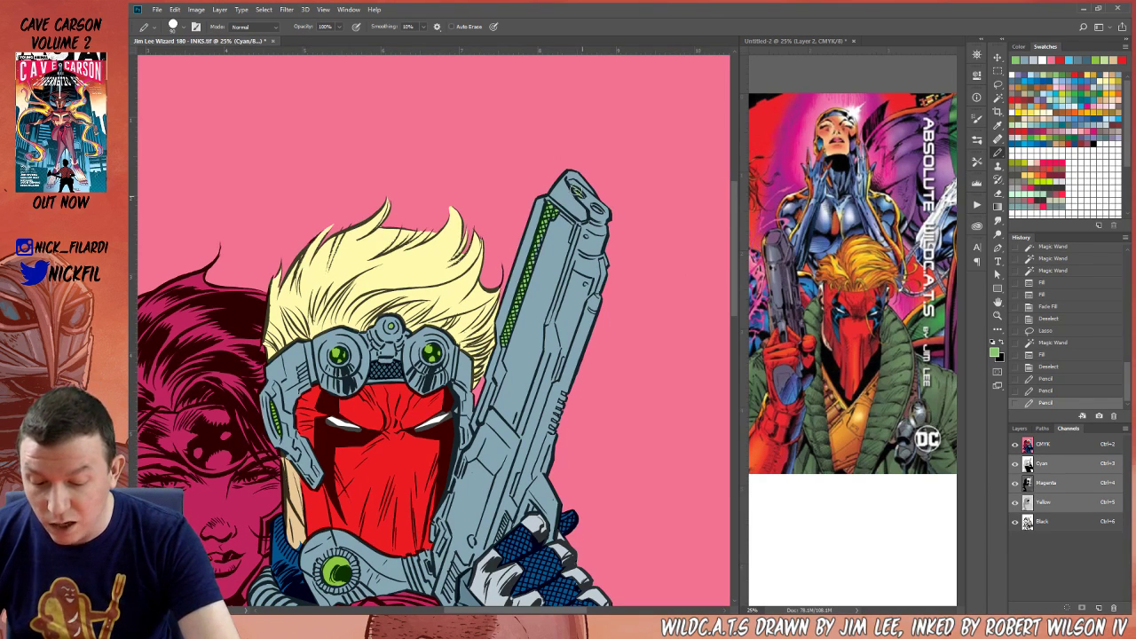
# Paint the openings at the gun's muzzle and the small round details on its side light green
pyautogui.moveTo(575, 189); pyautogui.dragTo(578, 186)
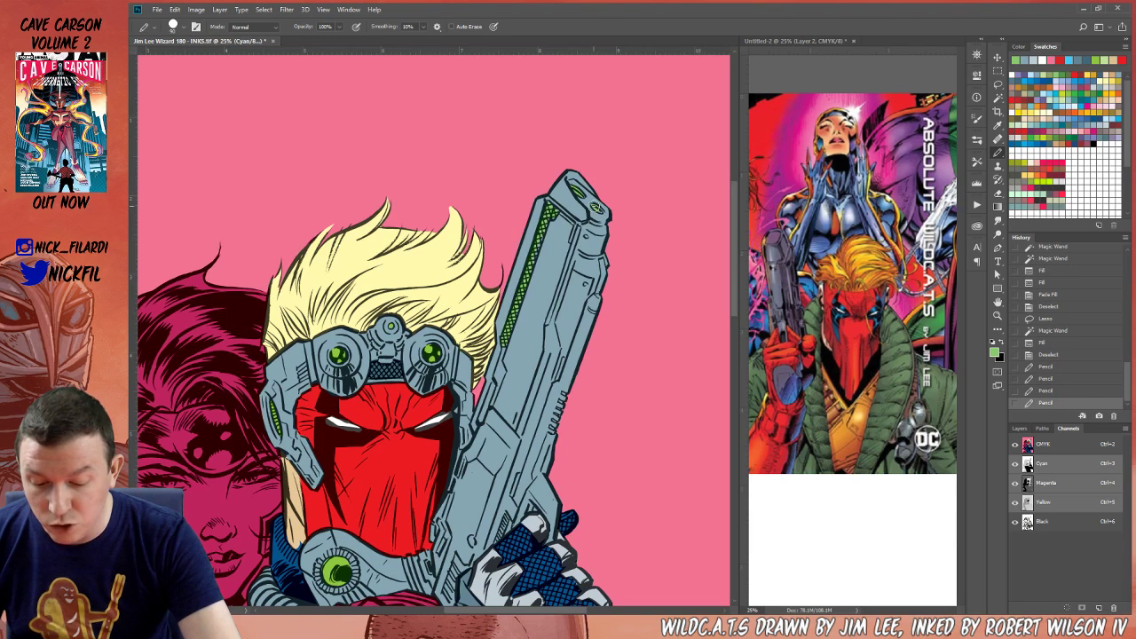
pyautogui.click(598, 207)
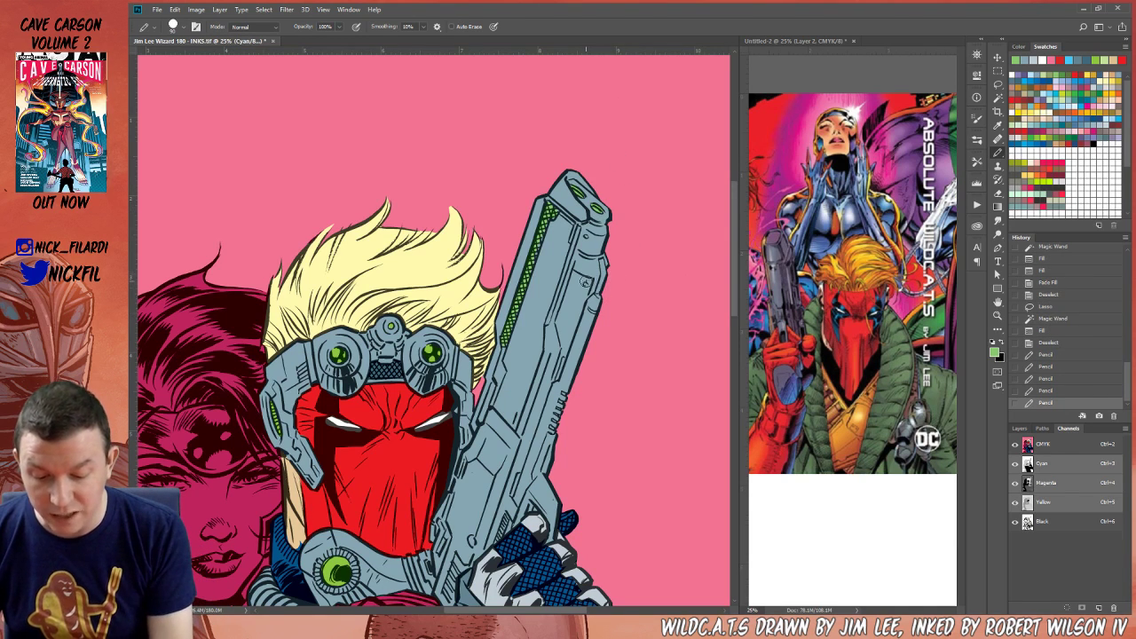
pyautogui.click(584, 234)
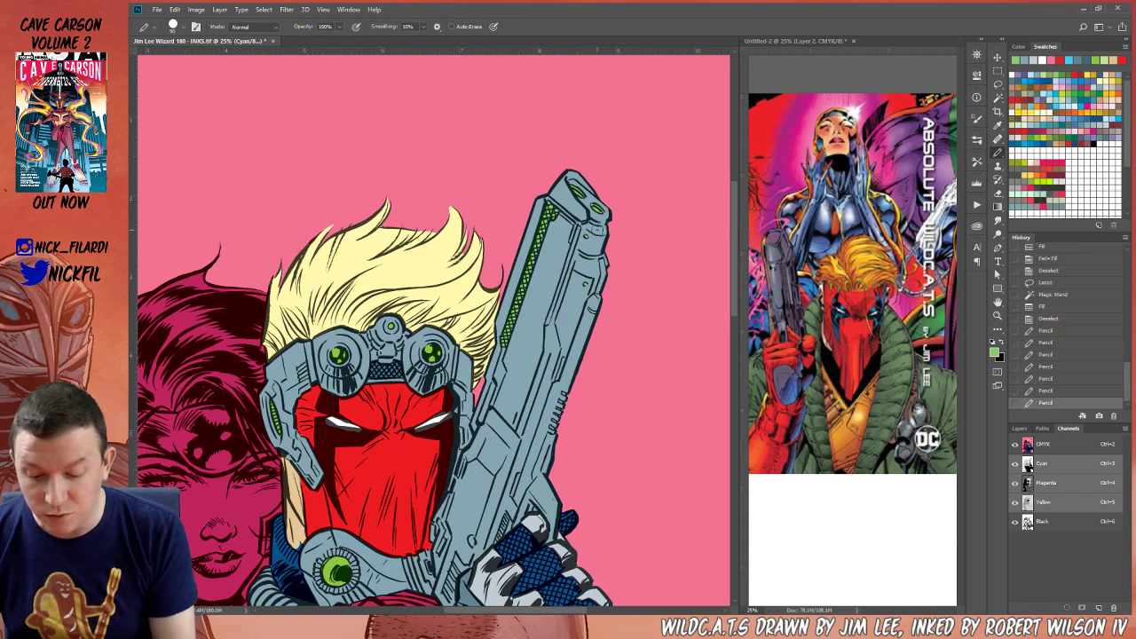
# Paint the small notches along the gun's rear edge green and touch up around them with sampled background pink and gun gray-blue
pyautogui.press('h')
pyautogui.moveTo(532, 457); pyautogui.dragTo(566, 418)
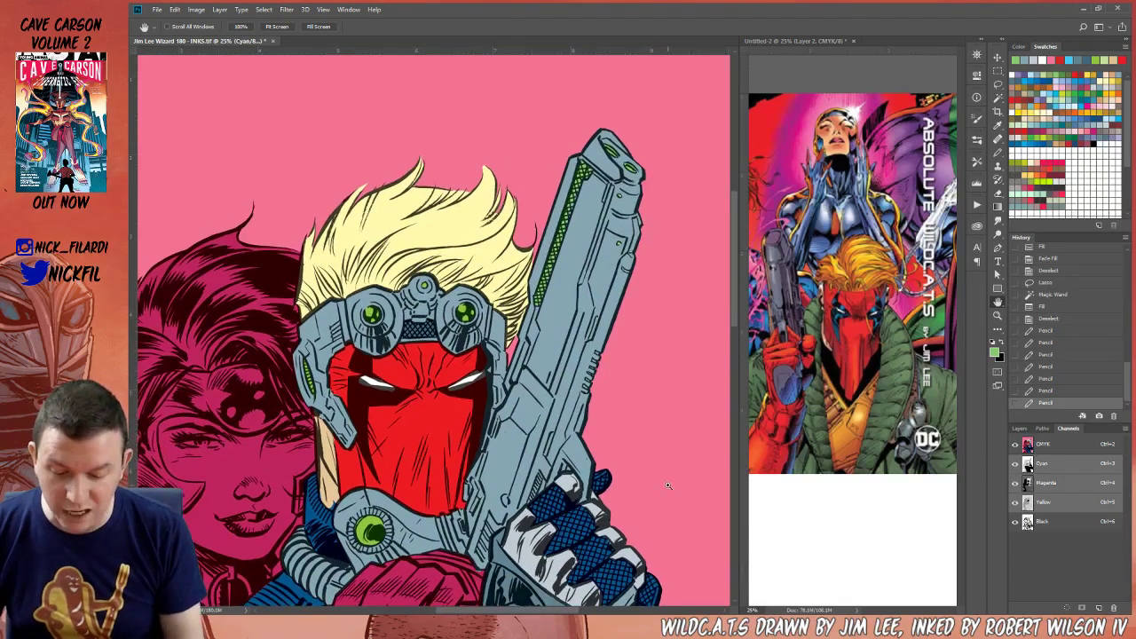
pyautogui.press('z')
pyautogui.click(620, 405)
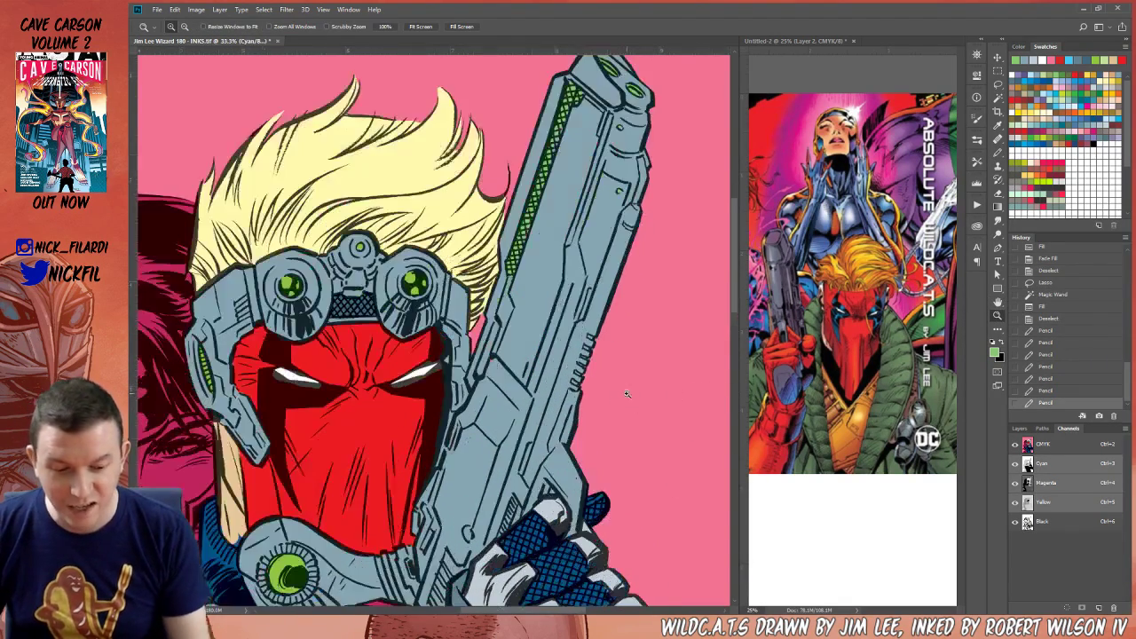
pyautogui.press('b')
pyautogui.moveTo(592, 335)
pyautogui.mouseDown()
pyautogui.moveTo(578, 378)
pyautogui.moveTo(577, 358)
pyautogui.mouseUp()
pyautogui.keyDown('alt'); pyautogui.click(593, 365); pyautogui.keyUp('alt')
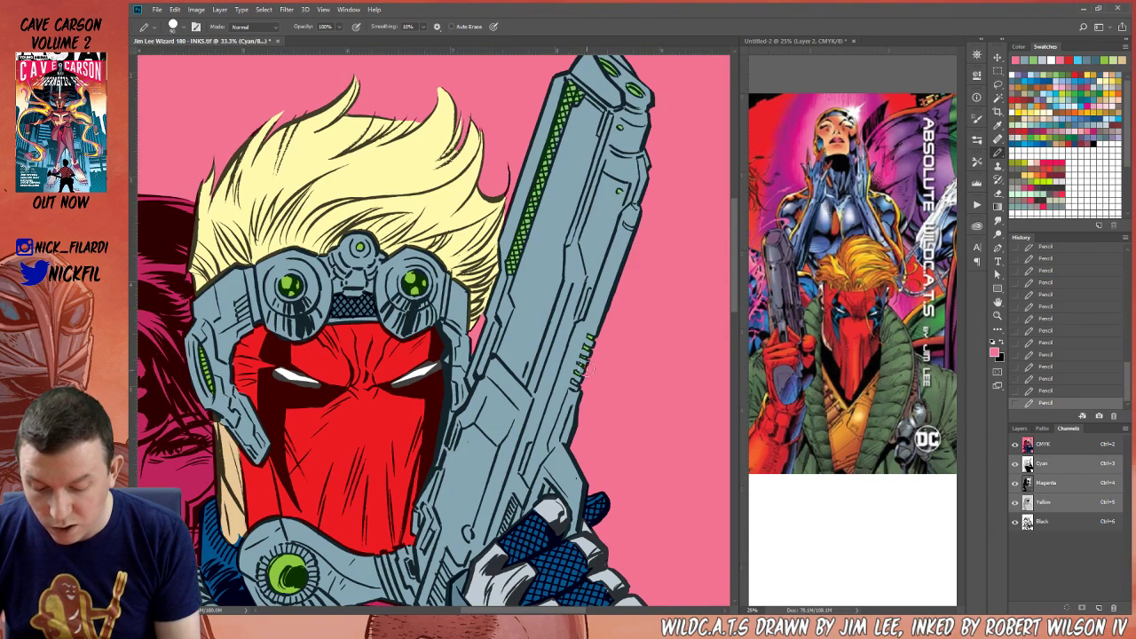
pyautogui.keyDown('alt'); pyautogui.click(593, 335); pyautogui.keyUp('alt')
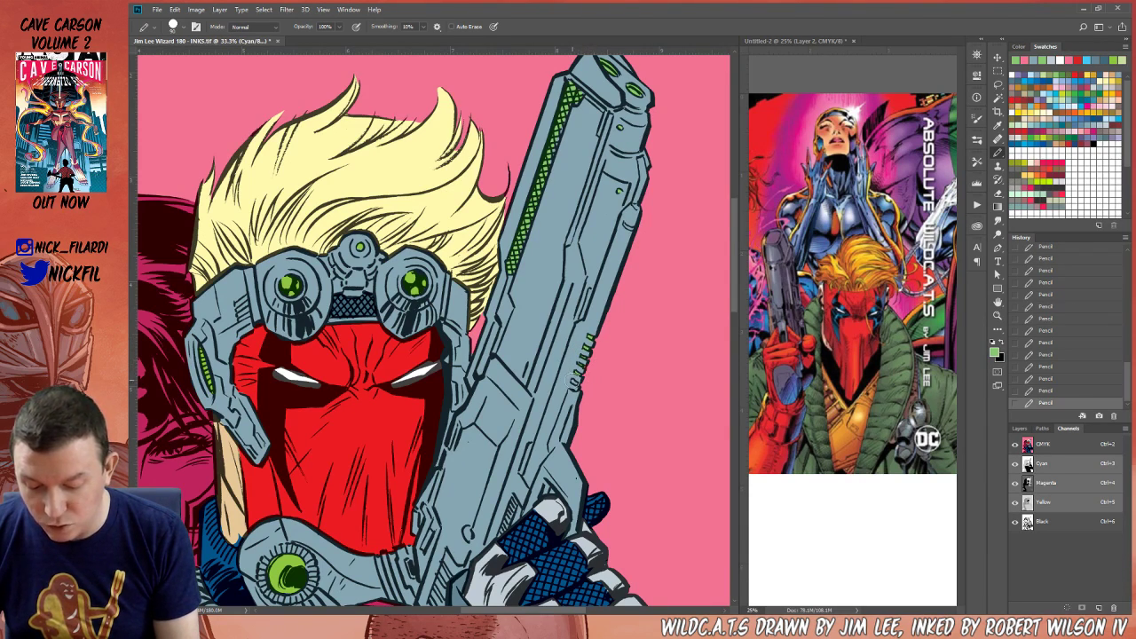
pyautogui.keyDown('alt'); pyautogui.click(582, 371); pyautogui.keyUp('alt')
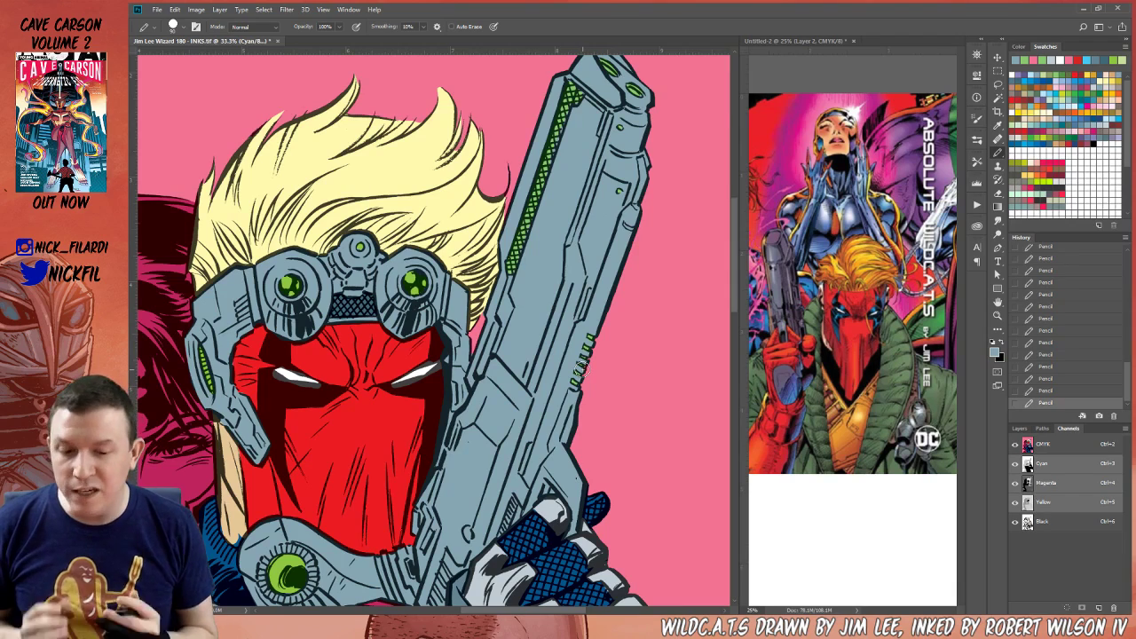
# Select all the gray-blue areas of the man's gear and gun with the Magic Wand
pyautogui.click(998, 315)
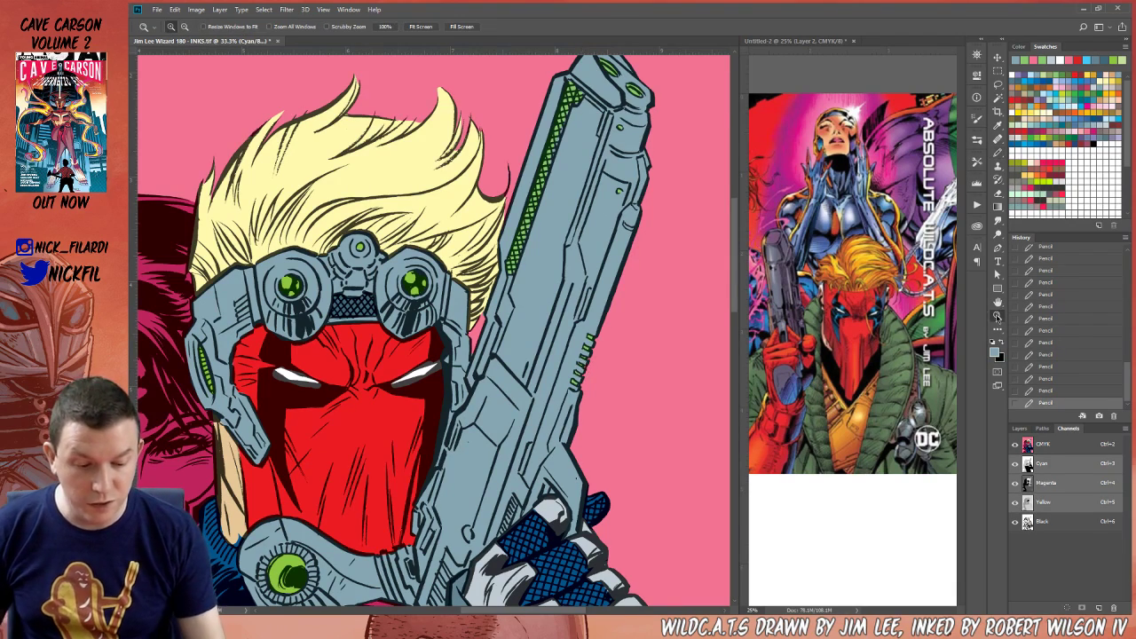
pyautogui.keyDown('alt'); pyautogui.click(570, 452); pyautogui.keyUp('alt')
pyautogui.click(997, 303)
pyautogui.moveTo(559, 576); pyautogui.dragTo(592, 409)
pyautogui.moveTo(509, 470); pyautogui.dragTo(610, 513)
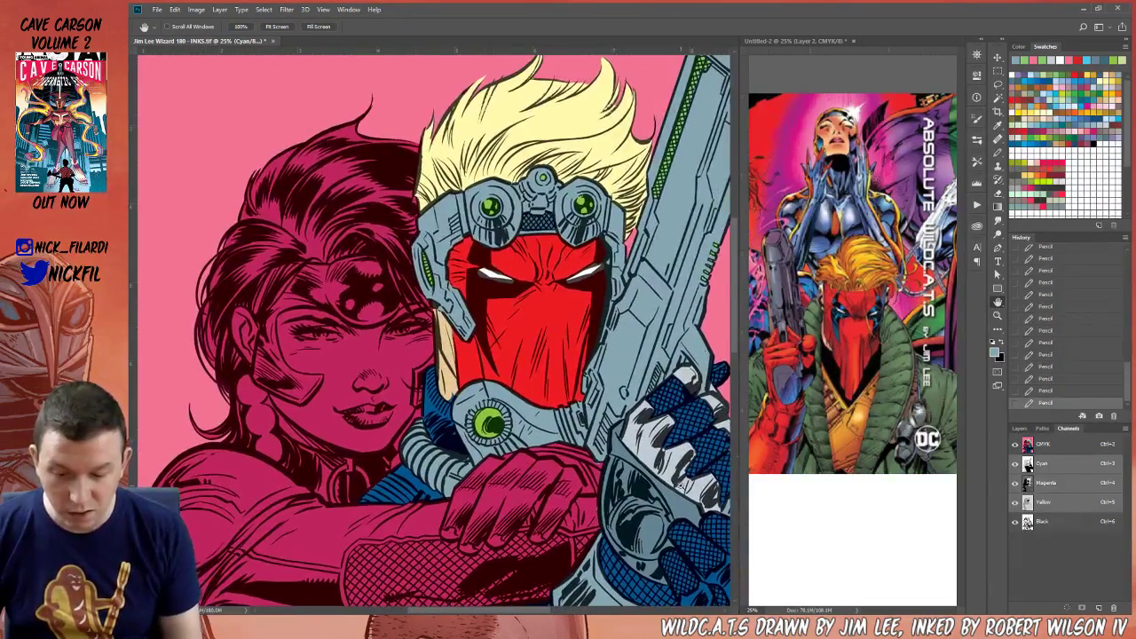
pyautogui.press('w')
pyautogui.click(586, 222)
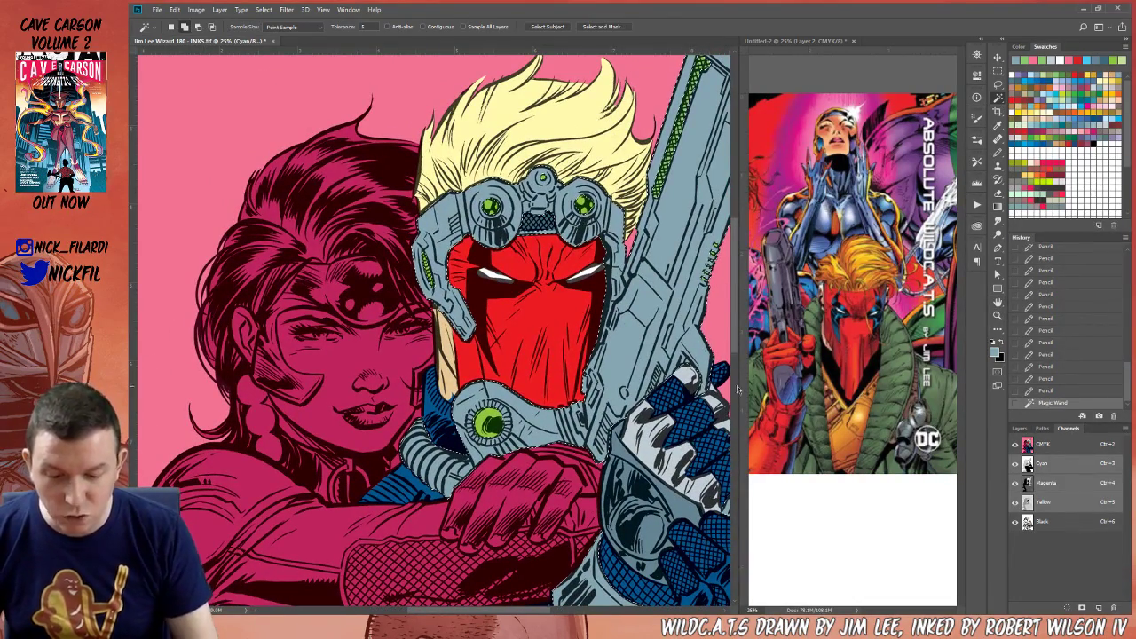
# Subtract the man's headgear and jaw piece from the gray-blue selection with the Lasso
pyautogui.press('h')
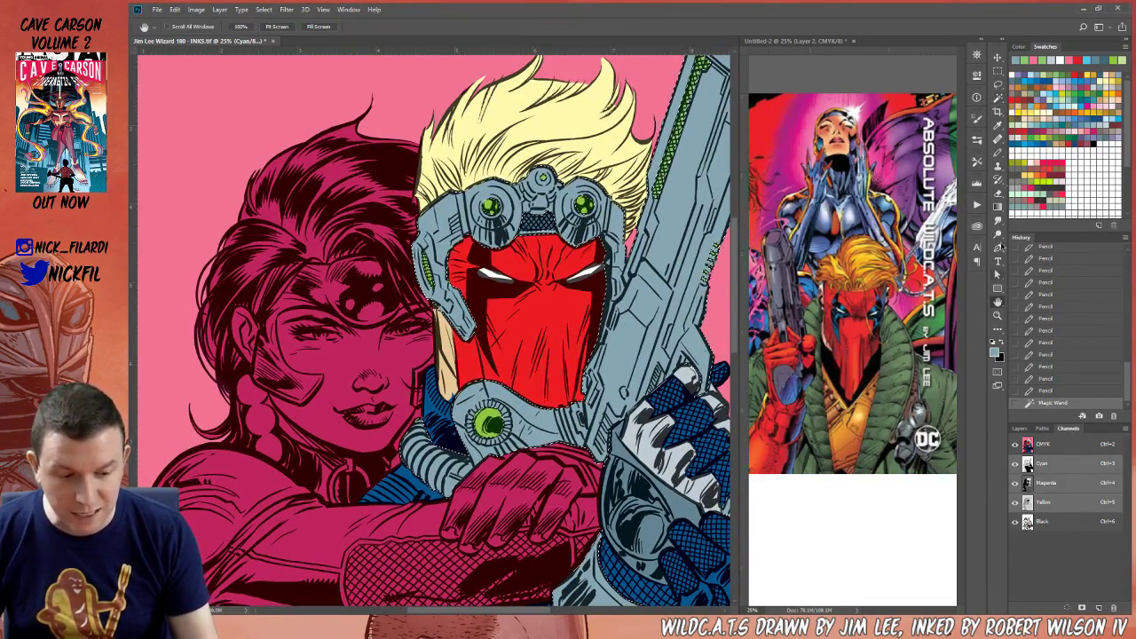
pyautogui.click(997, 85)
pyautogui.moveTo(419, 162)
pyautogui.mouseDown()
pyautogui.moveTo(400, 213)
pyautogui.moveTo(424, 480)
pyautogui.moveTo(515, 532)
pyautogui.mouseUp()
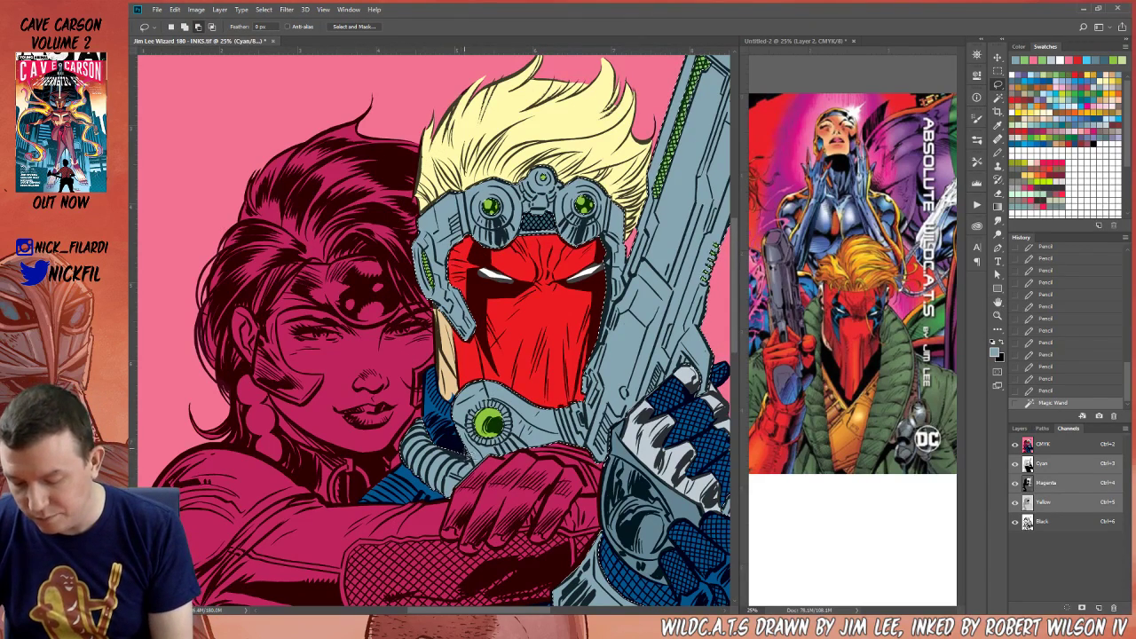
pyautogui.moveTo(493, 486)
pyautogui.mouseDown()
pyautogui.moveTo(568, 475)
pyautogui.moveTo(599, 442)
pyautogui.mouseUp()
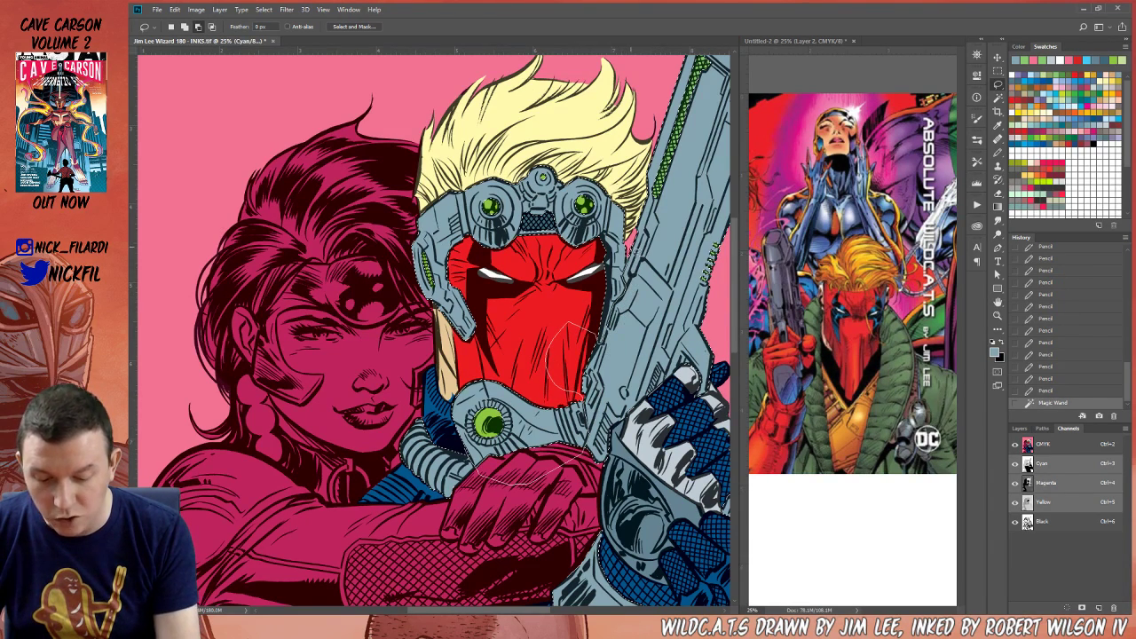
pyautogui.moveTo(558, 330); pyautogui.dragTo(552, 334)
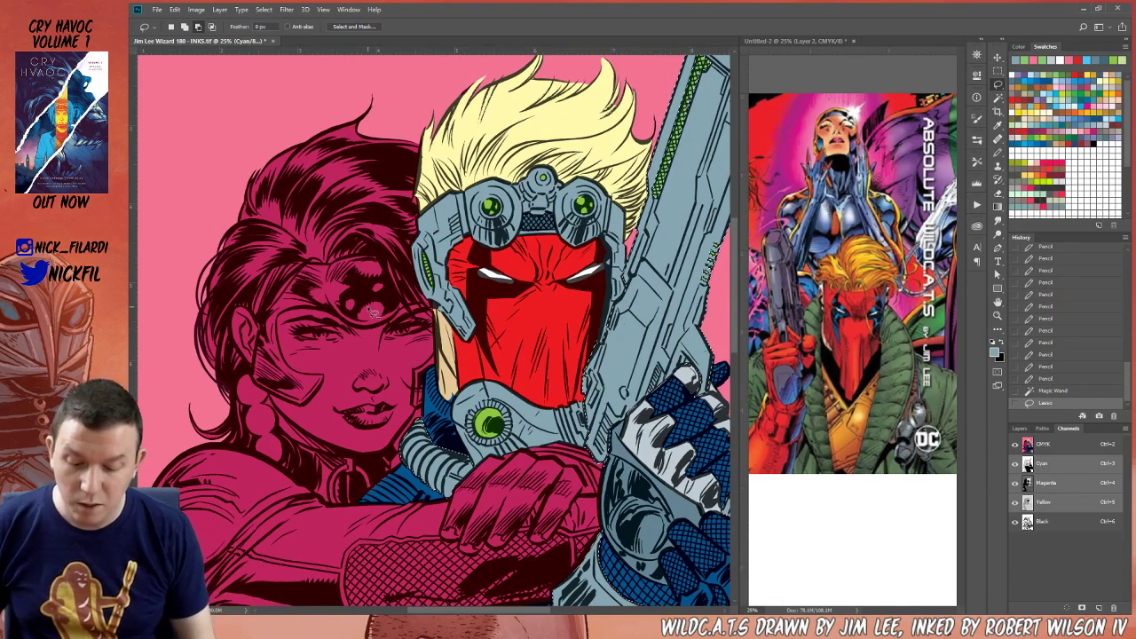
# Fill the selected gun and glove plates with a blue swatch and fade the fill
pyautogui.press('z')
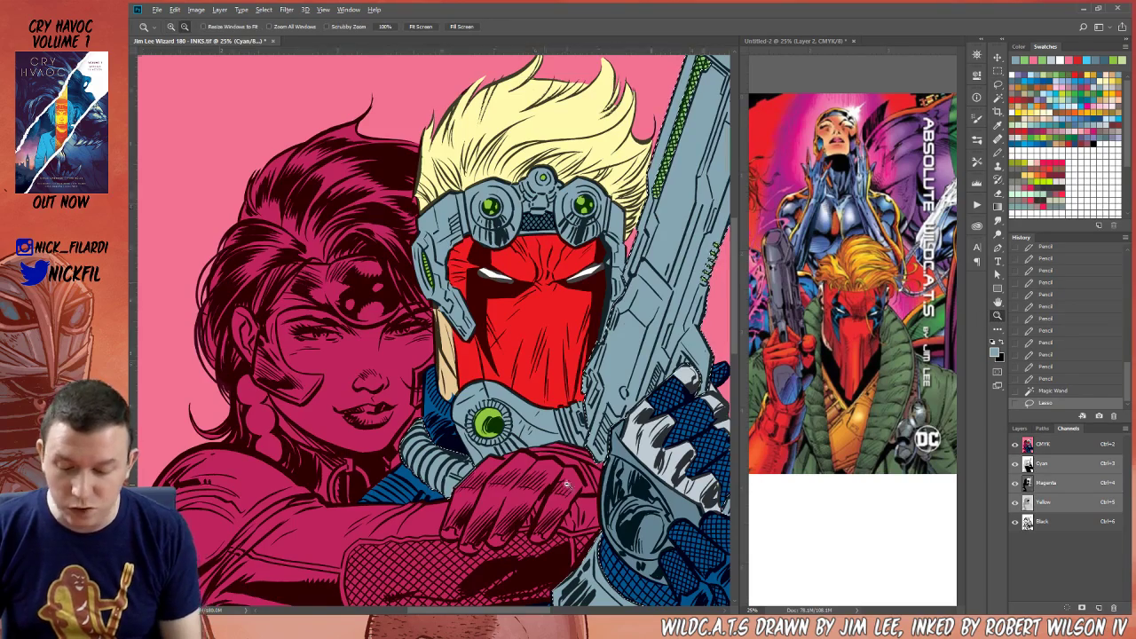
pyautogui.keyDown('alt'); pyautogui.click(569, 478); pyautogui.keyUp('alt')
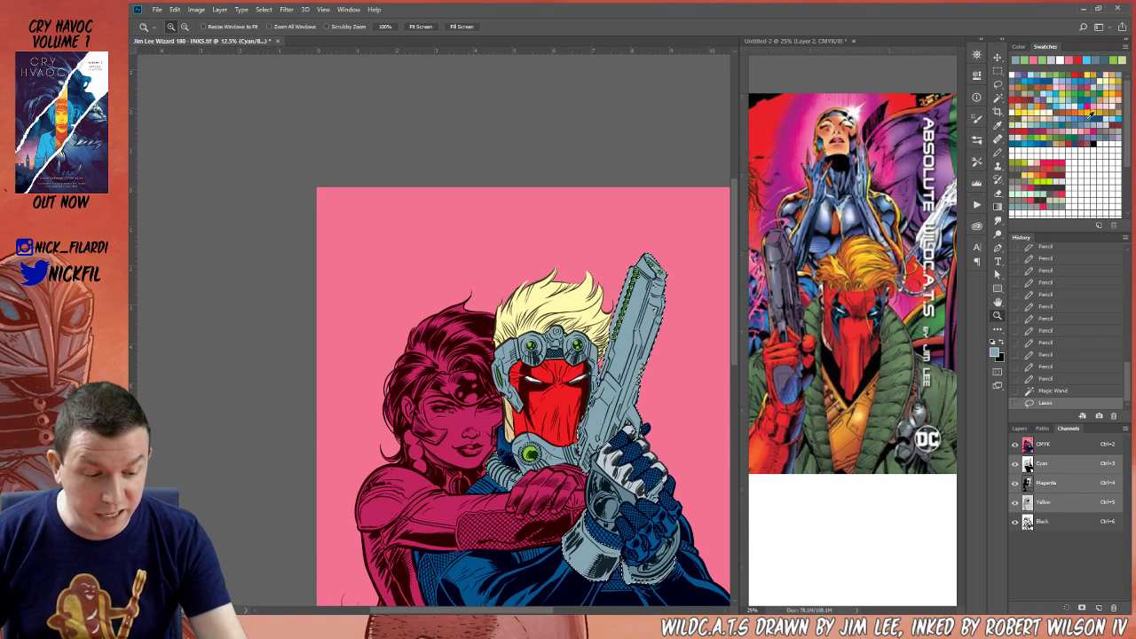
pyautogui.click(1090, 110)
pyautogui.hotkey('alt', 'BackSpace')
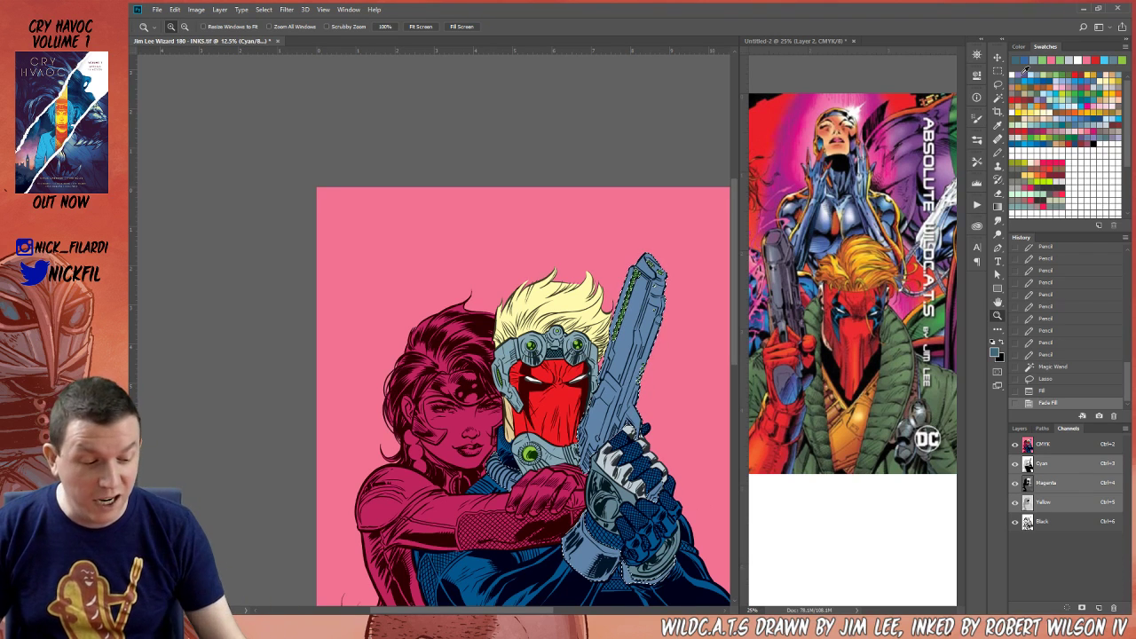
# Fill the gun and glove plates again with dark teal-blue, fade the fill to 21% opacity and deselect
pyautogui.hotkey('alt', 'BackSpace')
pyautogui.hotkey('ctrl', 'shift', 'f')
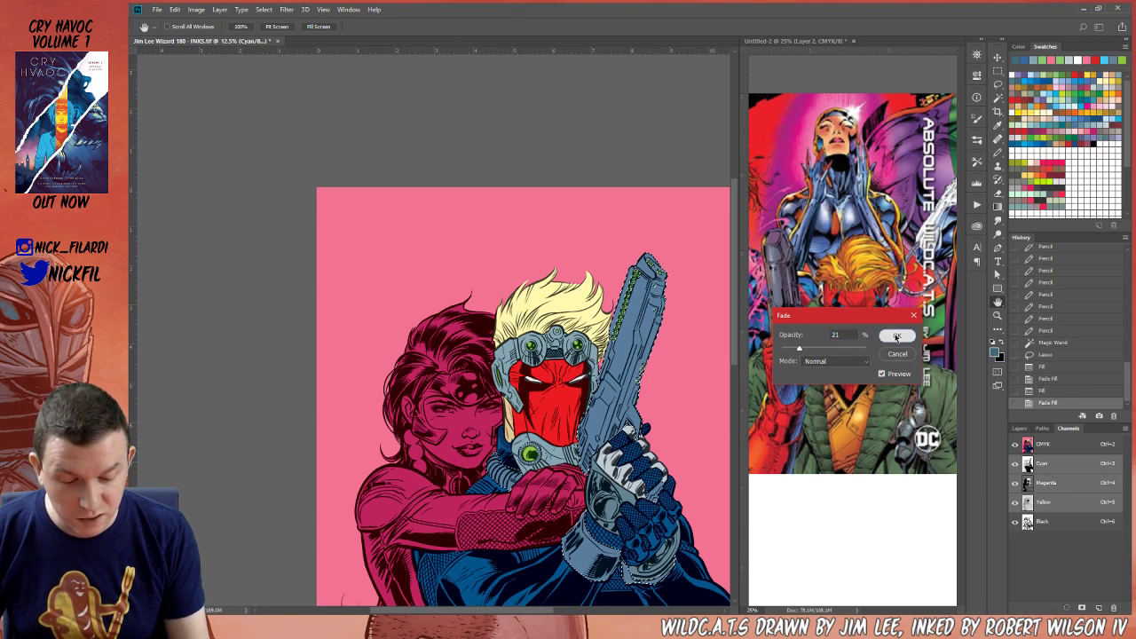
pyautogui.click(897, 336)
pyautogui.hotkey('ctrl', 'd')
pyautogui.click(998, 302)
pyautogui.moveTo(559, 492); pyautogui.dragTo(524, 439)
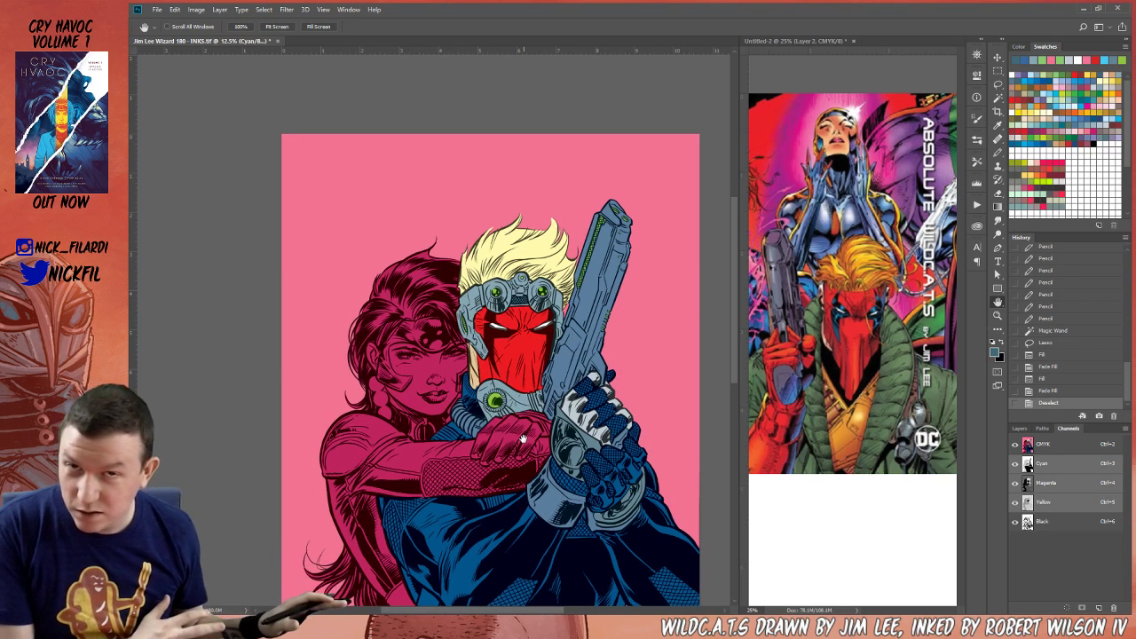
# Restore the selection, tint the ribbed hose at the man's neck yellow with the Pencil at 50% opacity, and deselect
pyautogui.hotkey('ctrl', 'z')
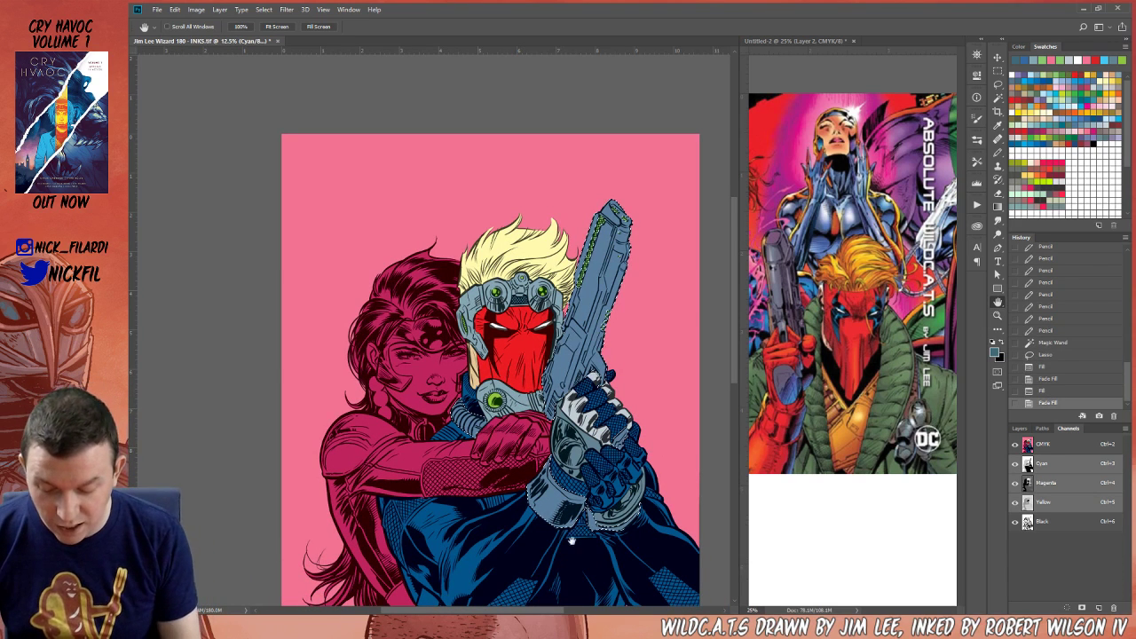
pyautogui.click(1032, 112)
pyautogui.click(998, 316)
pyautogui.click(466, 424)
pyautogui.click(467, 423)
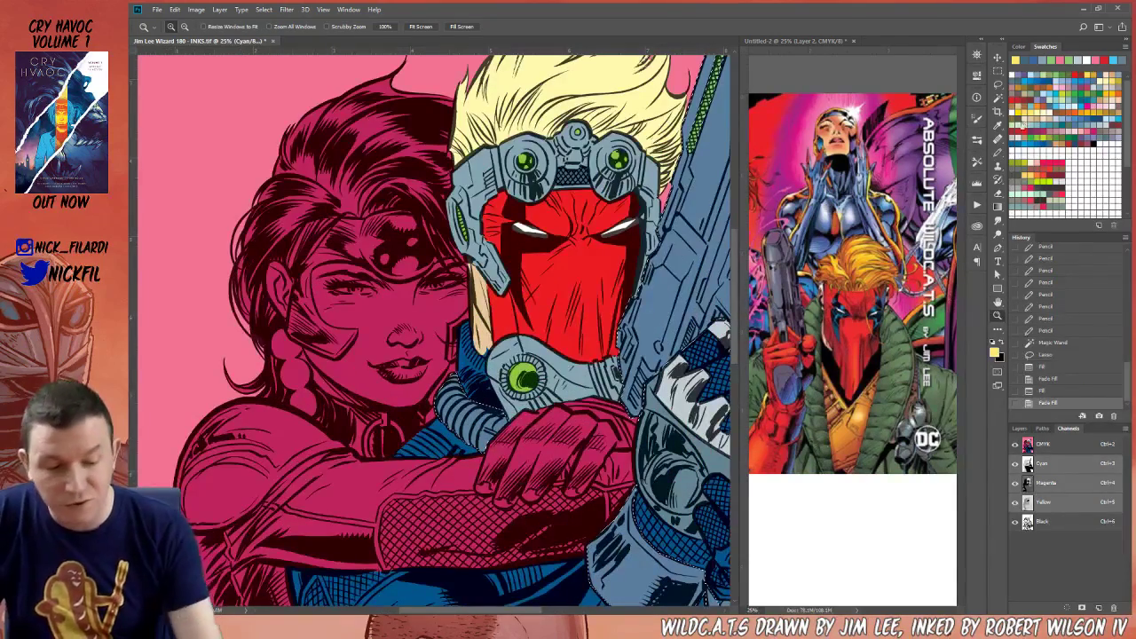
pyautogui.click(998, 152)
pyautogui.press('5')
pyautogui.moveTo(456, 377); pyautogui.dragTo(446, 436)
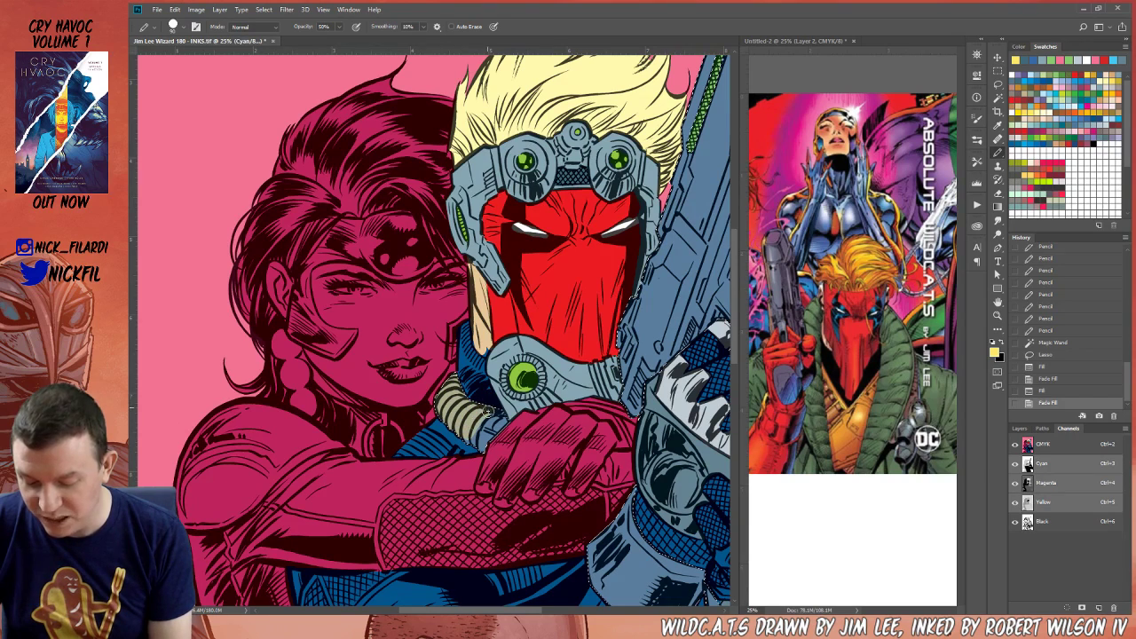
pyautogui.moveTo(469, 406); pyautogui.dragTo(481, 427)
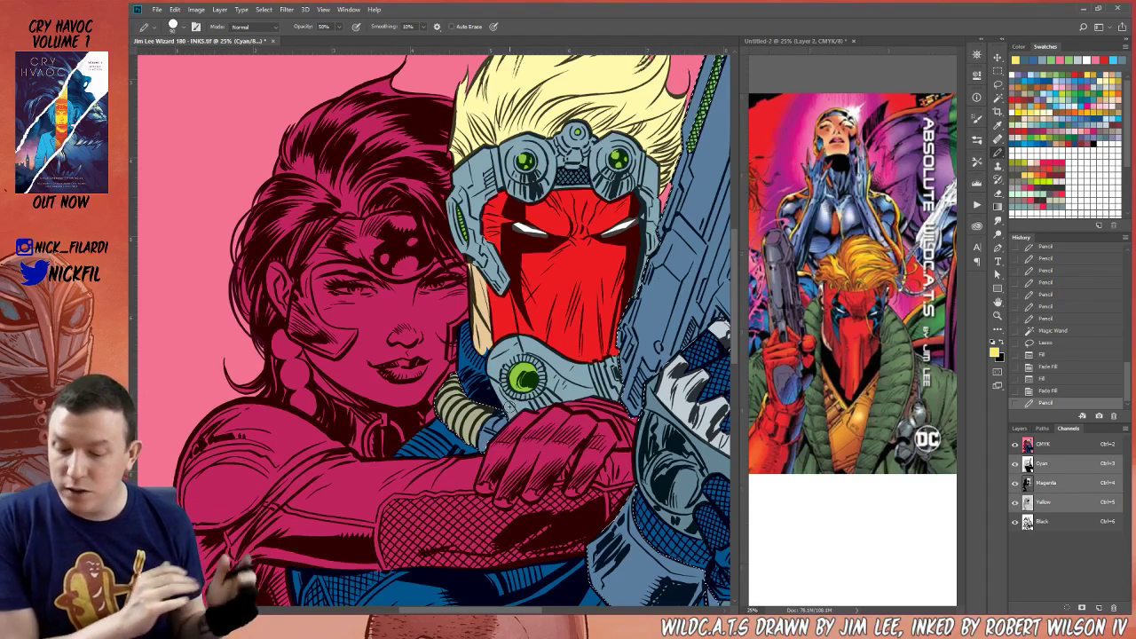
pyautogui.hotkey('ctrl', 'd')
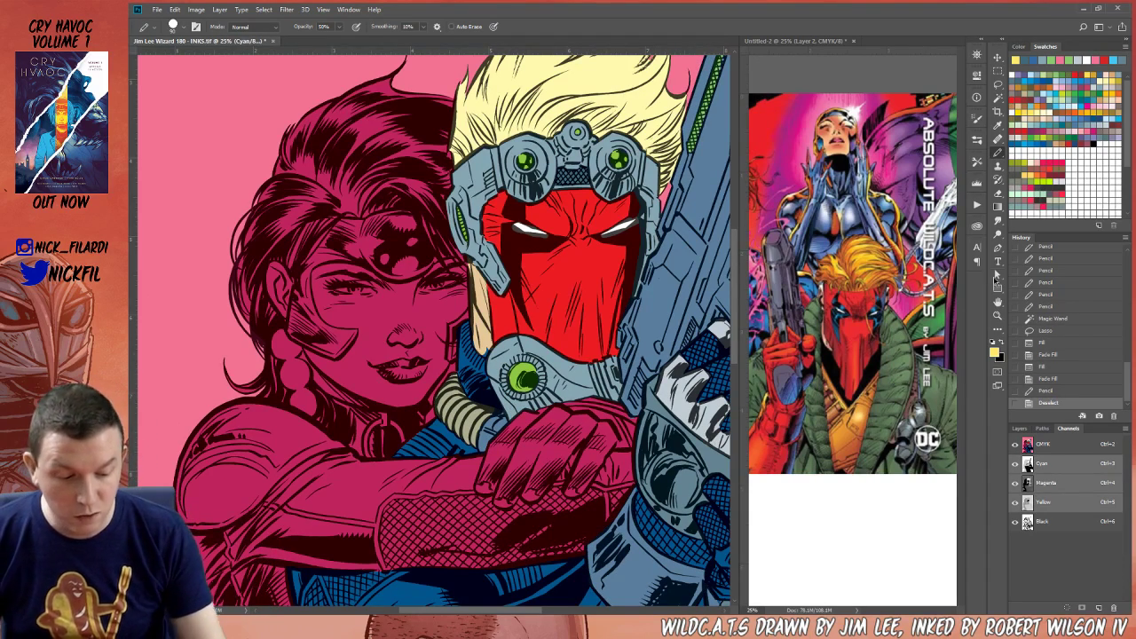
pyautogui.click(998, 303)
pyautogui.moveTo(645, 410); pyautogui.dragTo(620, 528)
pyautogui.click(997, 315)
pyautogui.keyDown('alt'); pyautogui.click(597, 474); pyautogui.keyUp('alt')
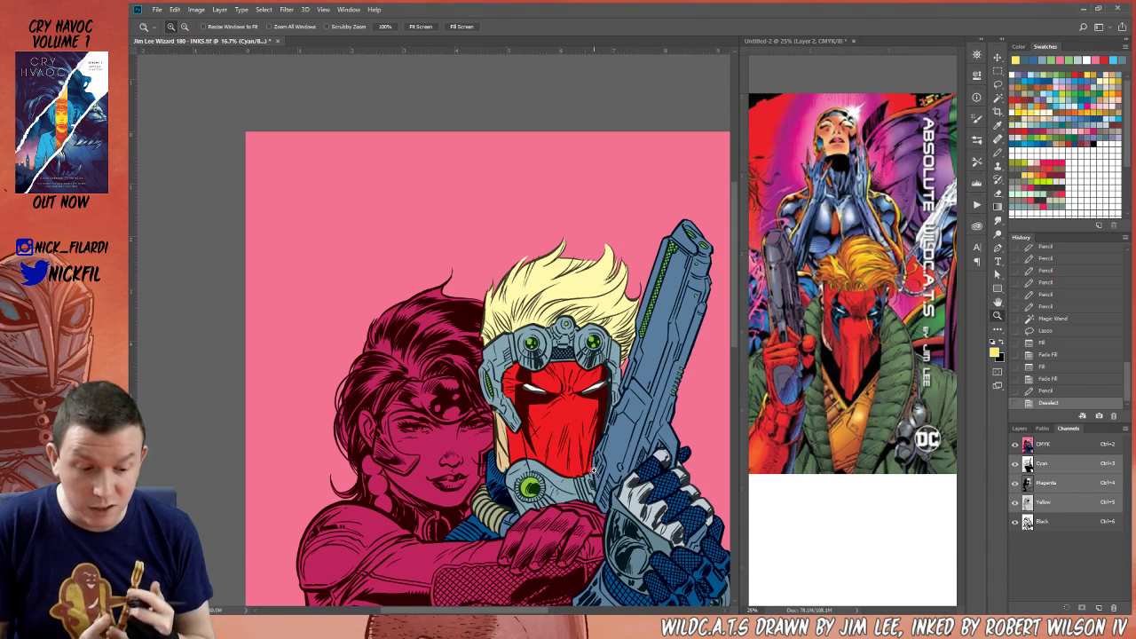
pyautogui.press('space')
pyautogui.moveTo(594, 471); pyautogui.dragTo(586, 415)
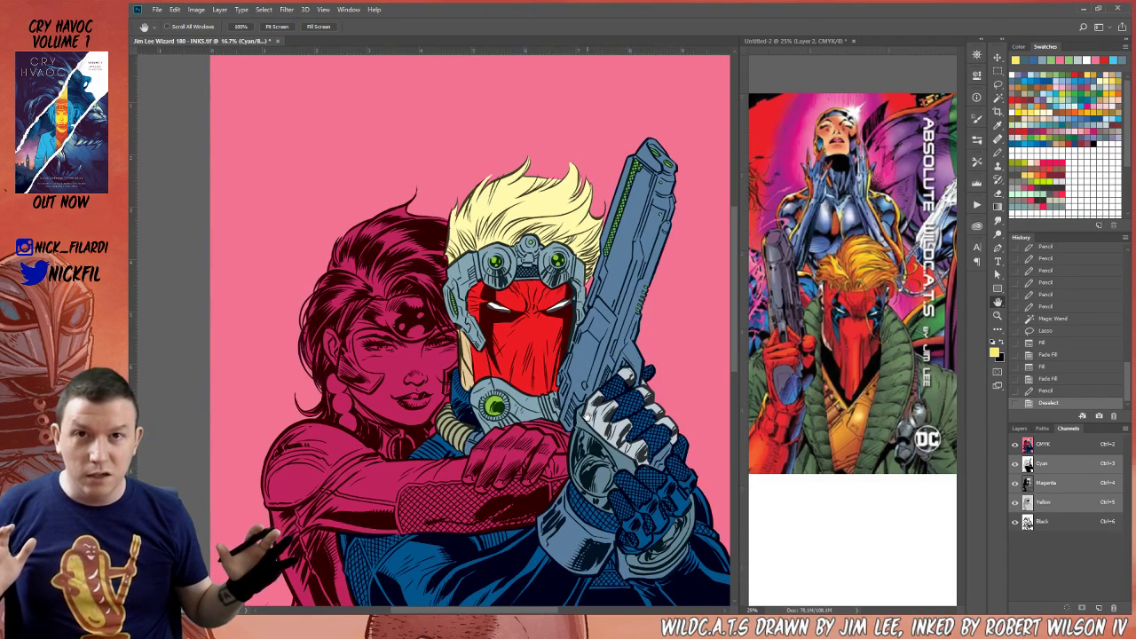
pyautogui.moveTo(667, 399); pyautogui.dragTo(701, 450)
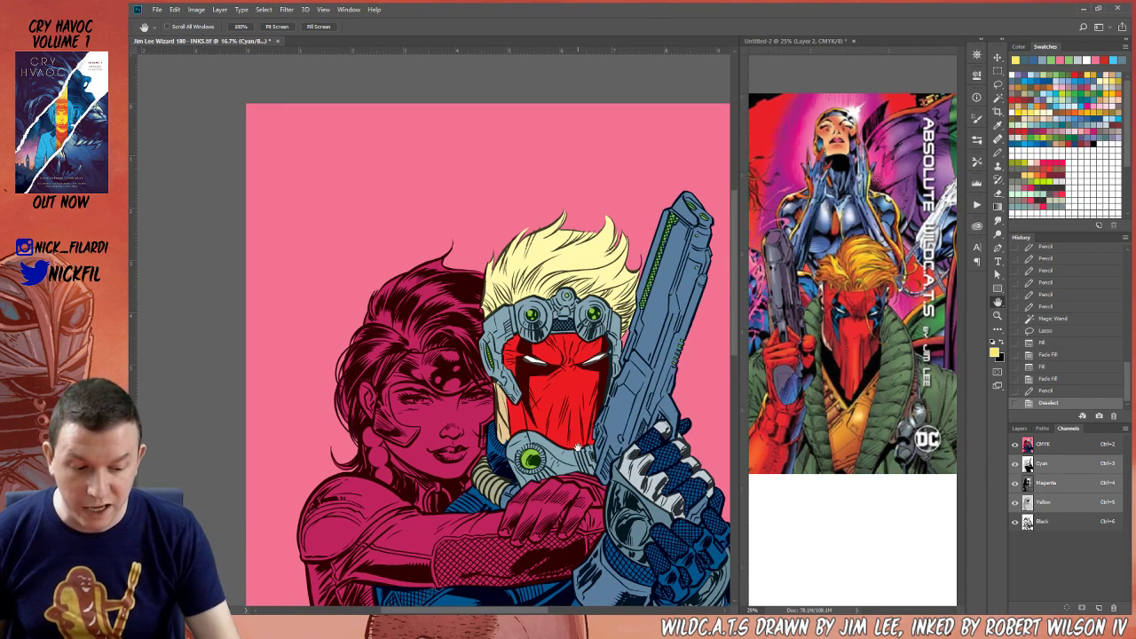
# Touch up small spots on the man's headgear and the nearby gun edge in steel blue, using the Pencil at 100% opacity
pyautogui.click(1021, 75)
pyautogui.press('b')
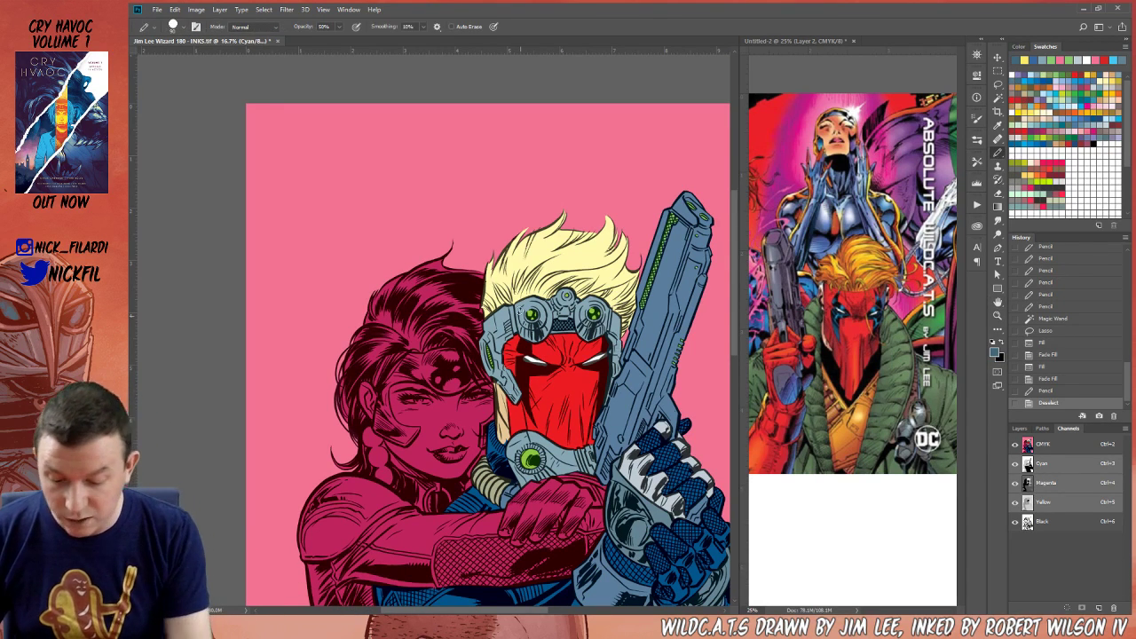
pyautogui.press('0')
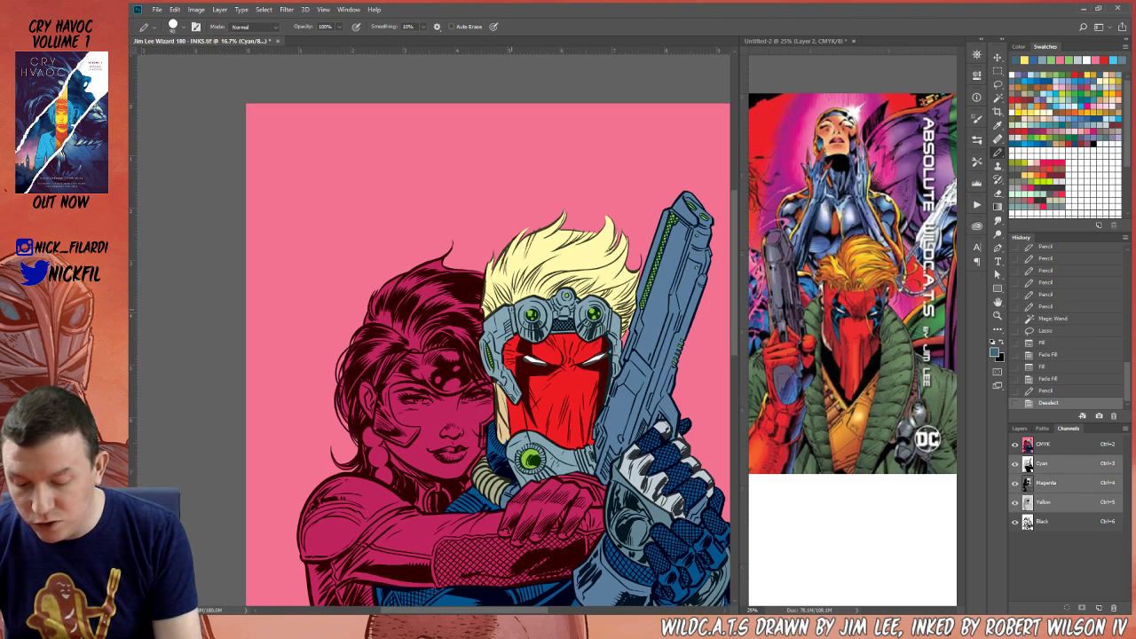
pyautogui.click(511, 305)
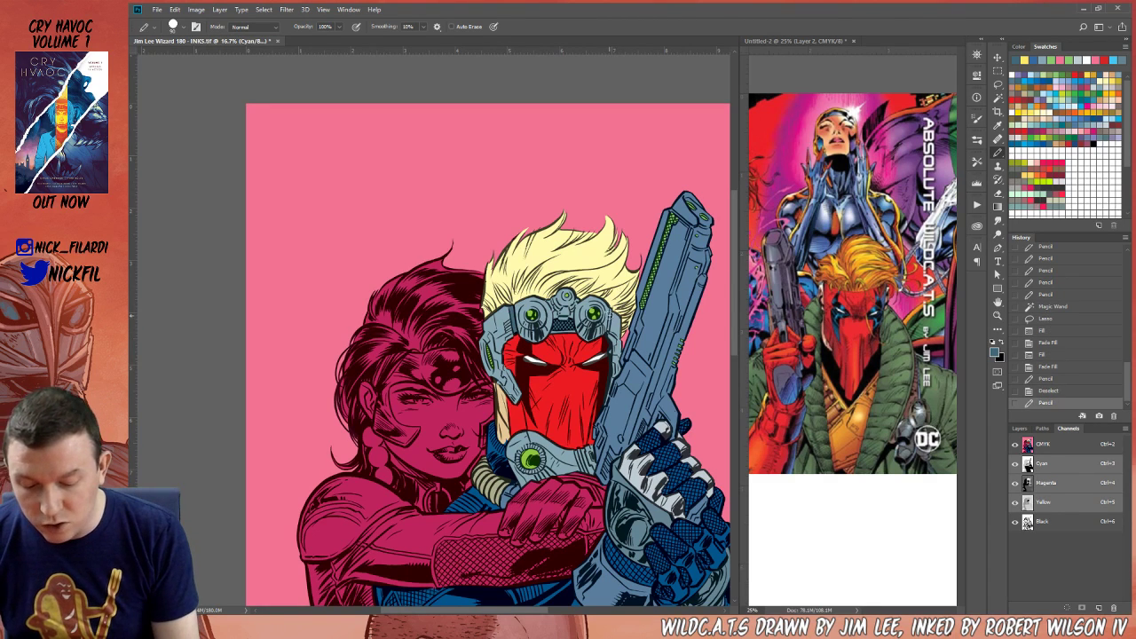
pyautogui.moveTo(611, 310); pyautogui.dragTo(619, 312)
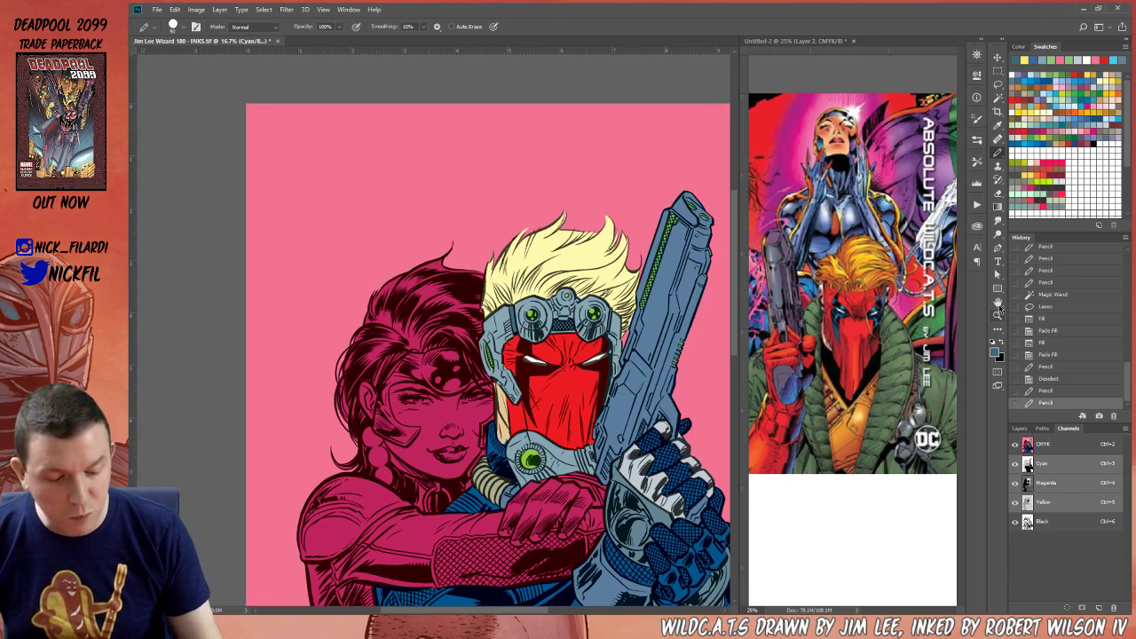
# Lasso the small pouch on the left side of the man's torso, just below his arm
pyautogui.press('space')
pyautogui.moveTo(656, 577); pyautogui.dragTo(601, 491)
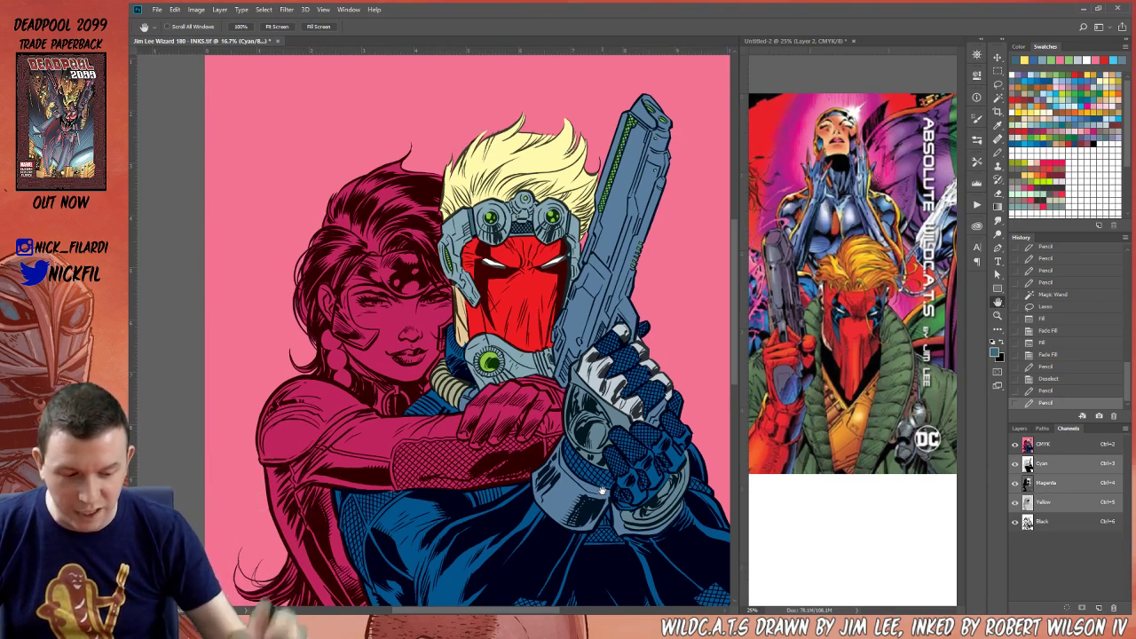
pyautogui.moveTo(659, 499); pyautogui.dragTo(595, 406)
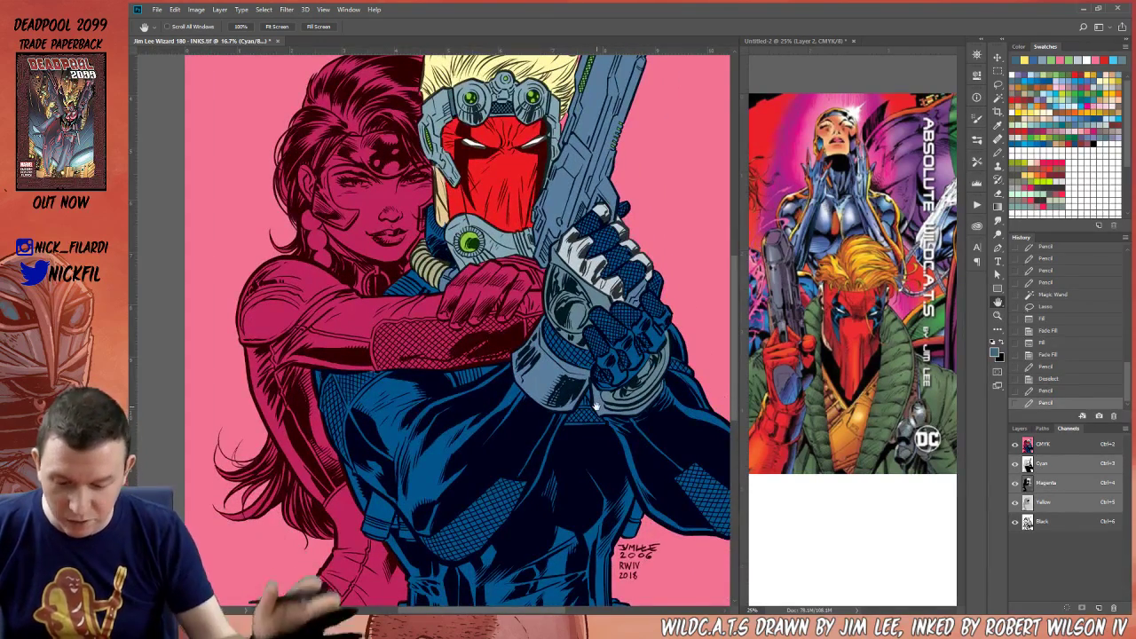
pyautogui.moveTo(561, 469); pyautogui.dragTo(590, 406)
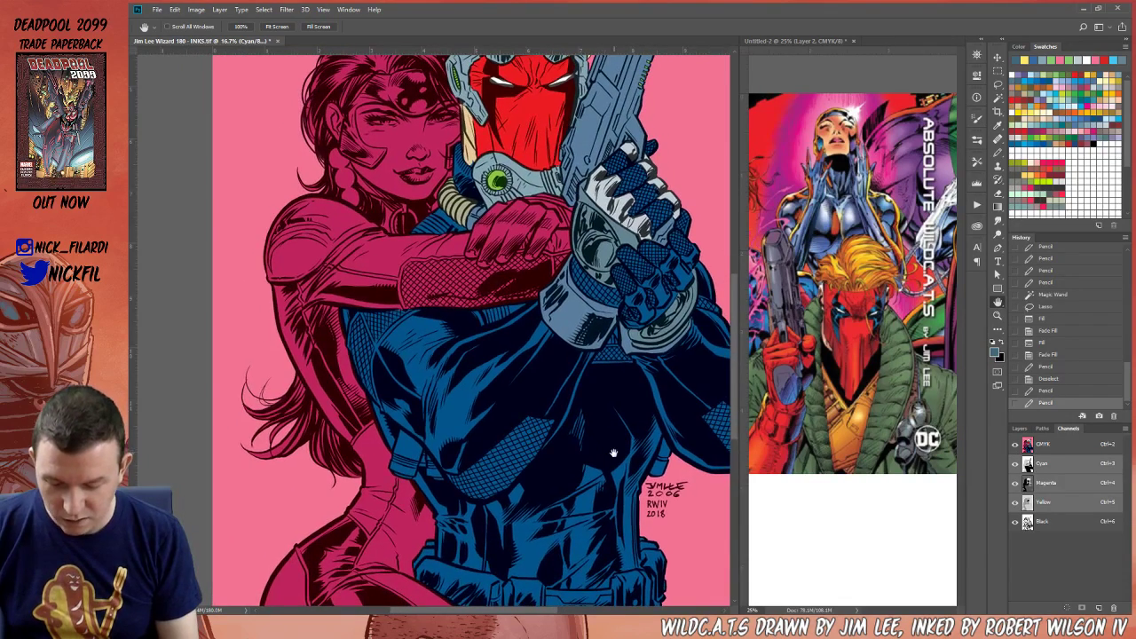
pyautogui.click(999, 85)
pyautogui.moveTo(400, 442)
pyautogui.mouseDown()
pyautogui.moveTo(384, 478)
pyautogui.moveTo(407, 489)
pyautogui.moveTo(429, 456)
pyautogui.moveTo(401, 436)
pyautogui.mouseUp()
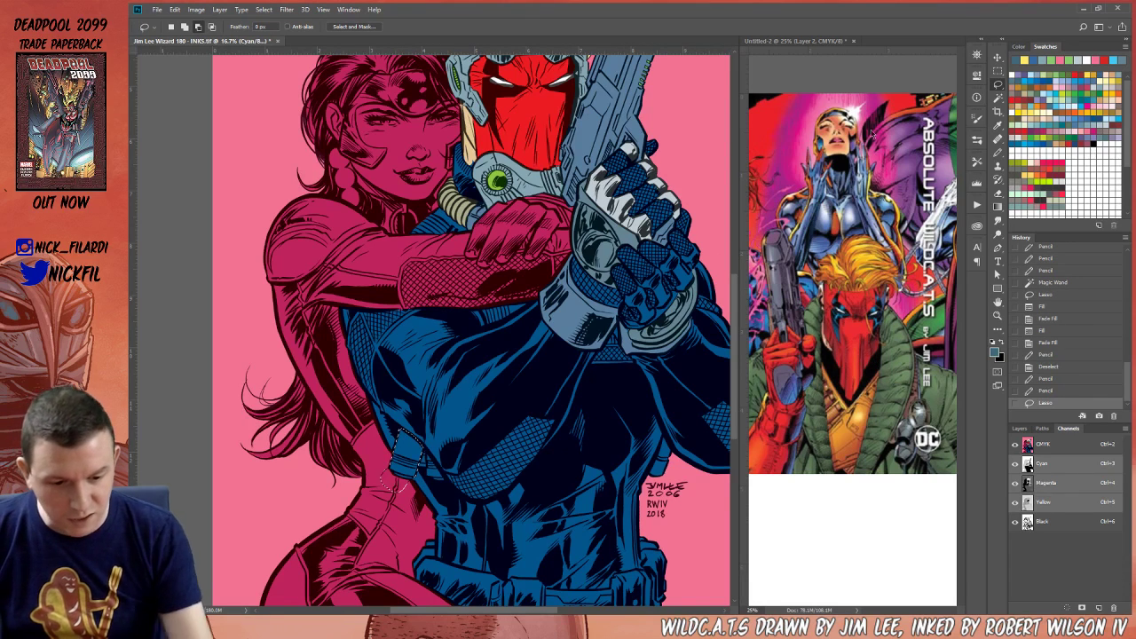
# Show Layer 2 in the reference document and bring its coloured artwork of the couple into view
pyautogui.click(998, 302)
pyautogui.click(815, 454)
pyautogui.moveTo(769, 490); pyautogui.dragTo(1020, 410)
pyautogui.moveTo(905, 438); pyautogui.dragTo(664, 459)
pyautogui.moveTo(914, 530); pyautogui.dragTo(663, 474)
pyautogui.moveTo(826, 483); pyautogui.dragTo(895, 519)
pyautogui.moveTo(810, 360); pyautogui.dragTo(1030, 421)
pyautogui.click(1019, 429)
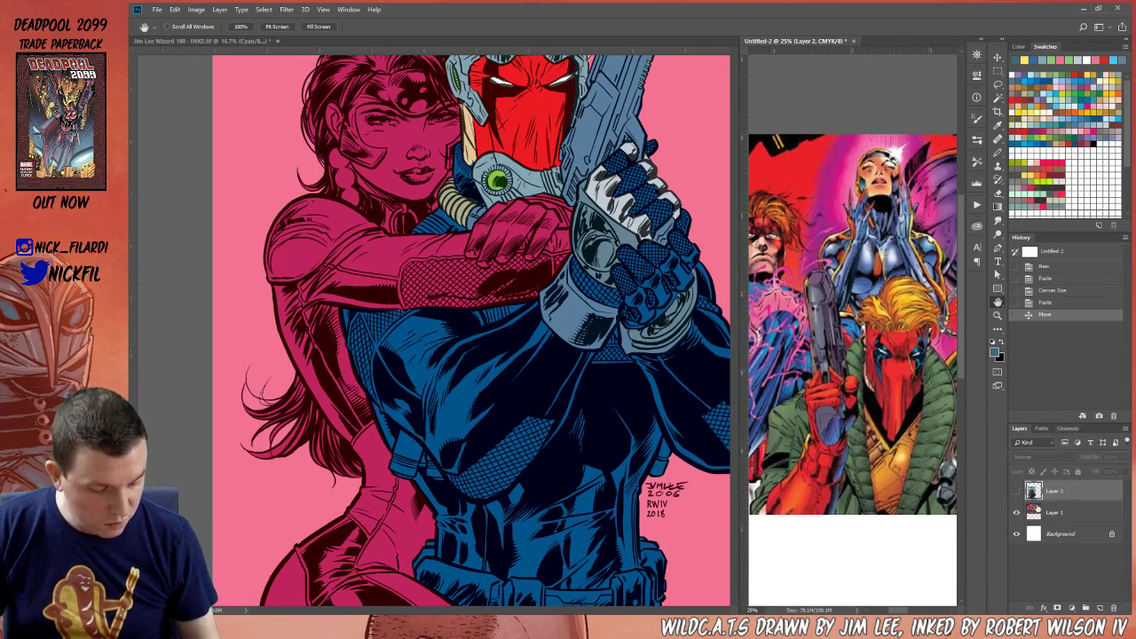
pyautogui.click(1017, 491)
pyautogui.moveTo(874, 527); pyautogui.dragTo(855, 345)
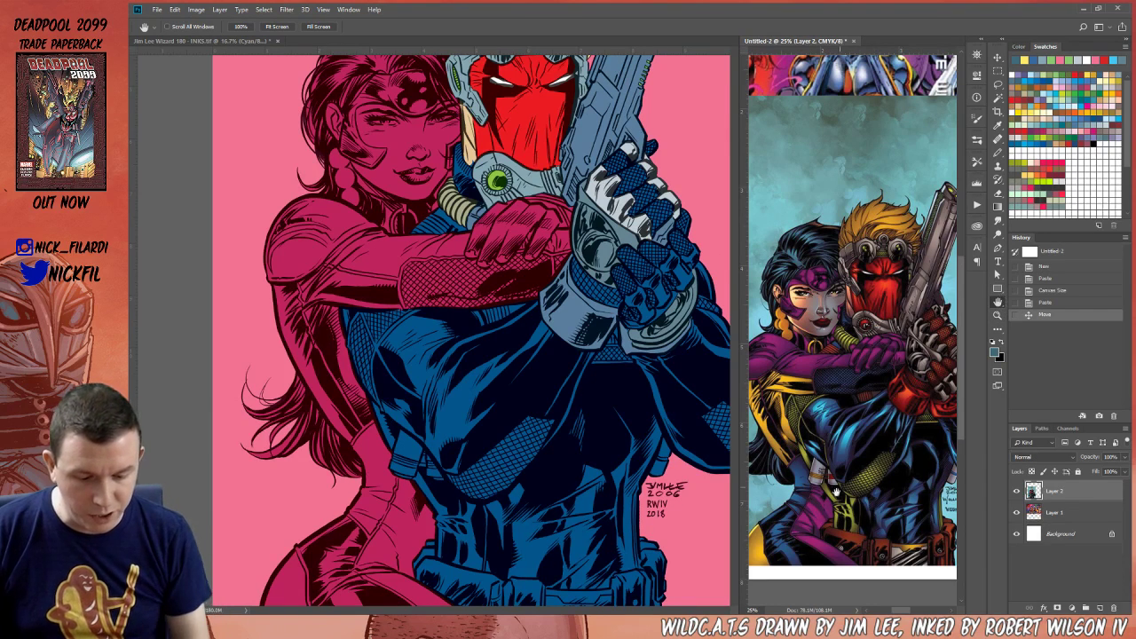
# Back in the inks file, trim the background from the pouch selection, fill the pouch with light blue-grey and deselect
pyautogui.click(634, 339)
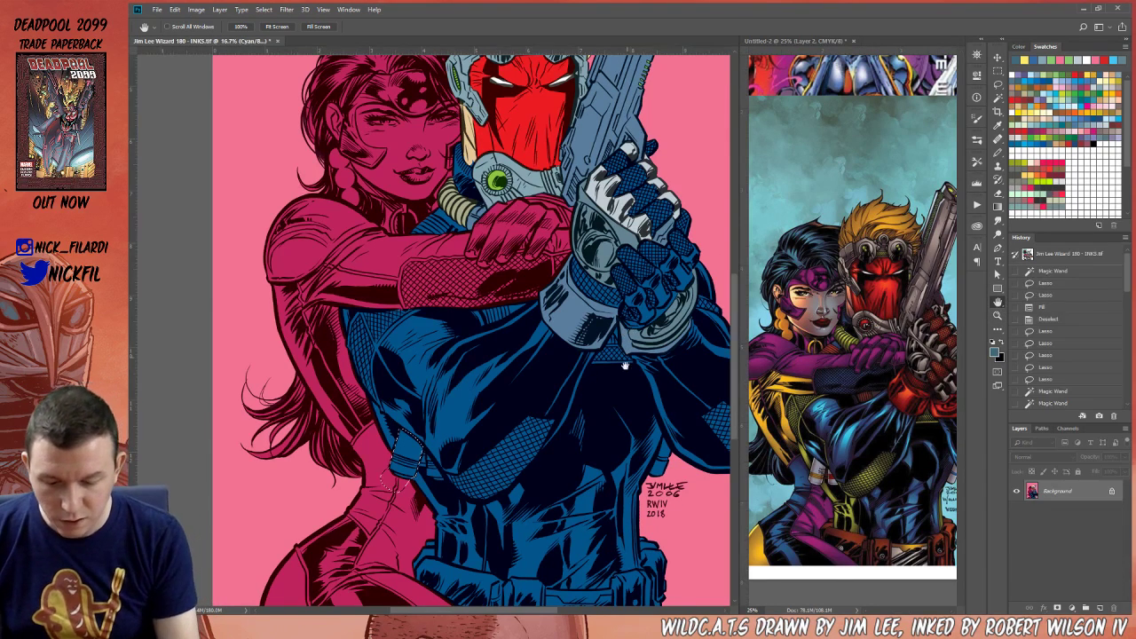
pyautogui.click(997, 98)
pyautogui.keyDown('alt'); pyautogui.click(392, 489); pyautogui.keyUp('alt')
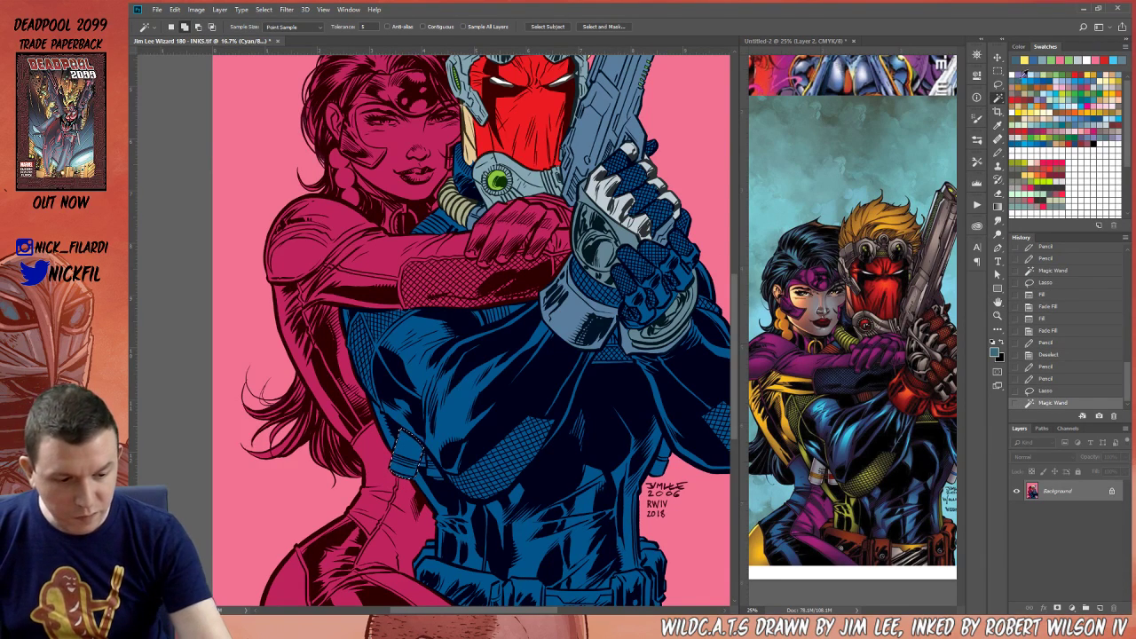
pyautogui.click(1041, 70)
pyautogui.hotkey('alt', 'BackSpace')
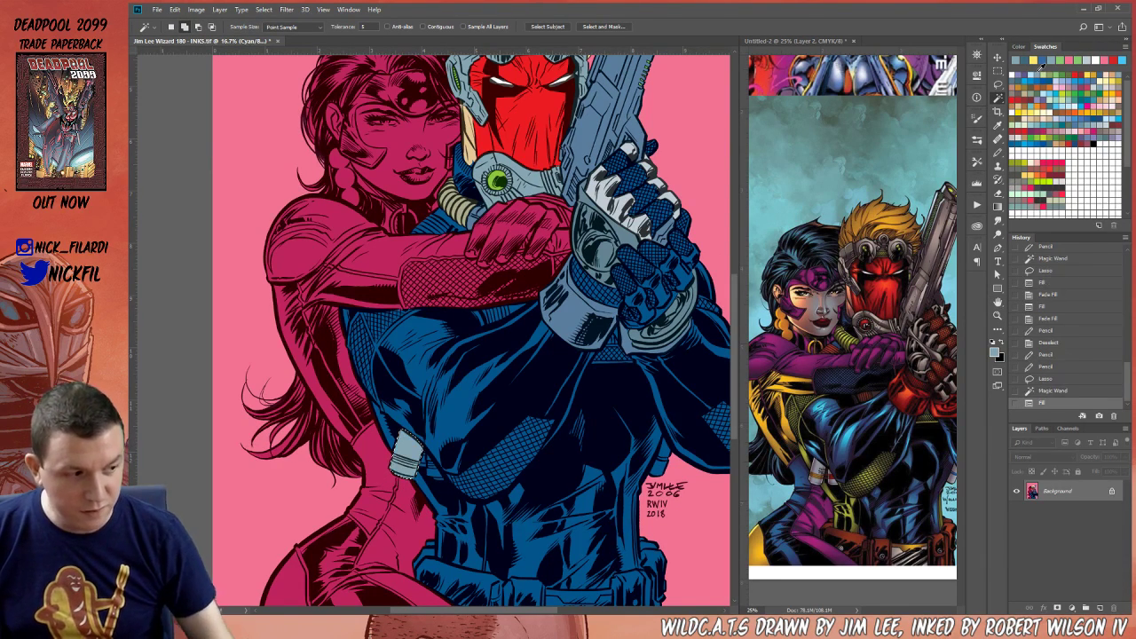
pyautogui.hotkey('ctrl', 'd')
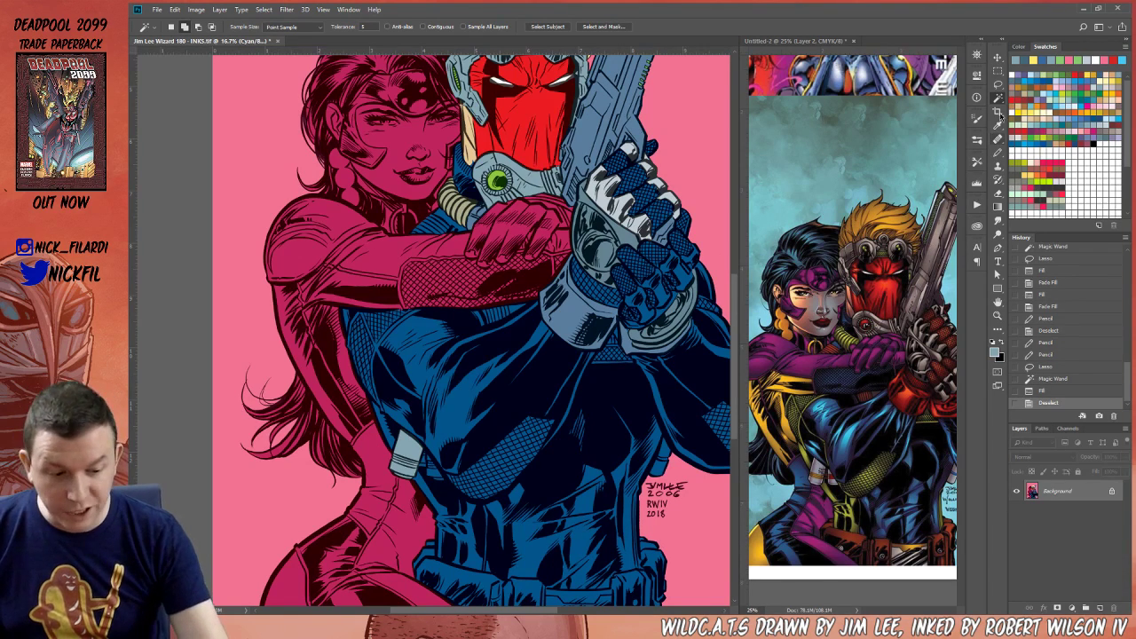
# Lasso the small piece right beside the filled pouch, fill it with the same light blue-grey and deselect
pyautogui.click(998, 85)
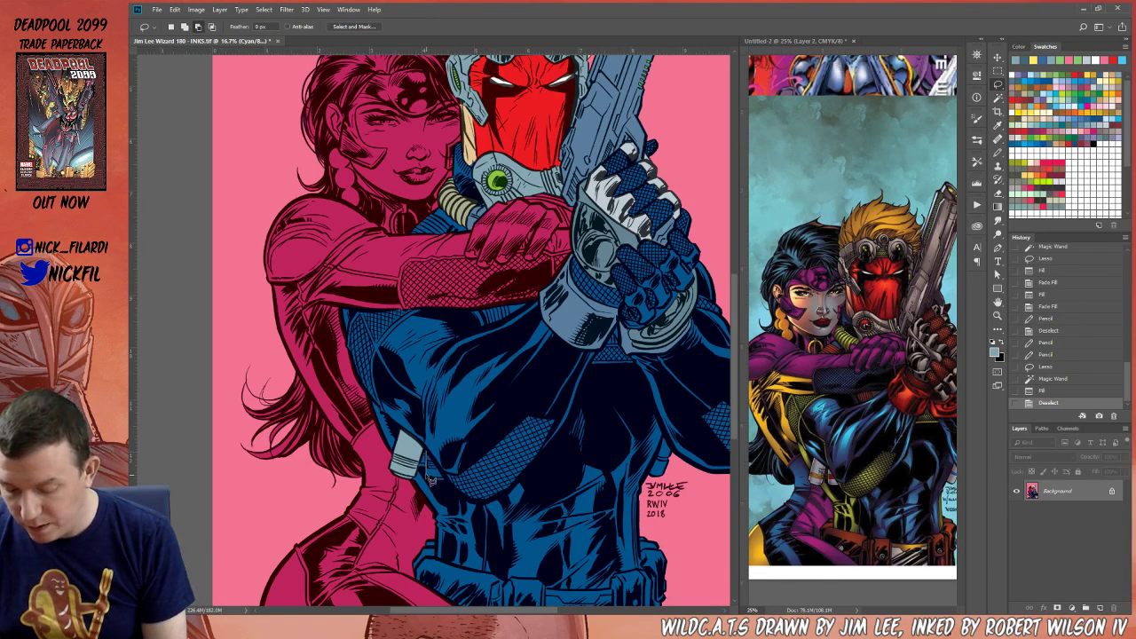
pyautogui.moveTo(427, 449); pyautogui.dragTo(426, 449)
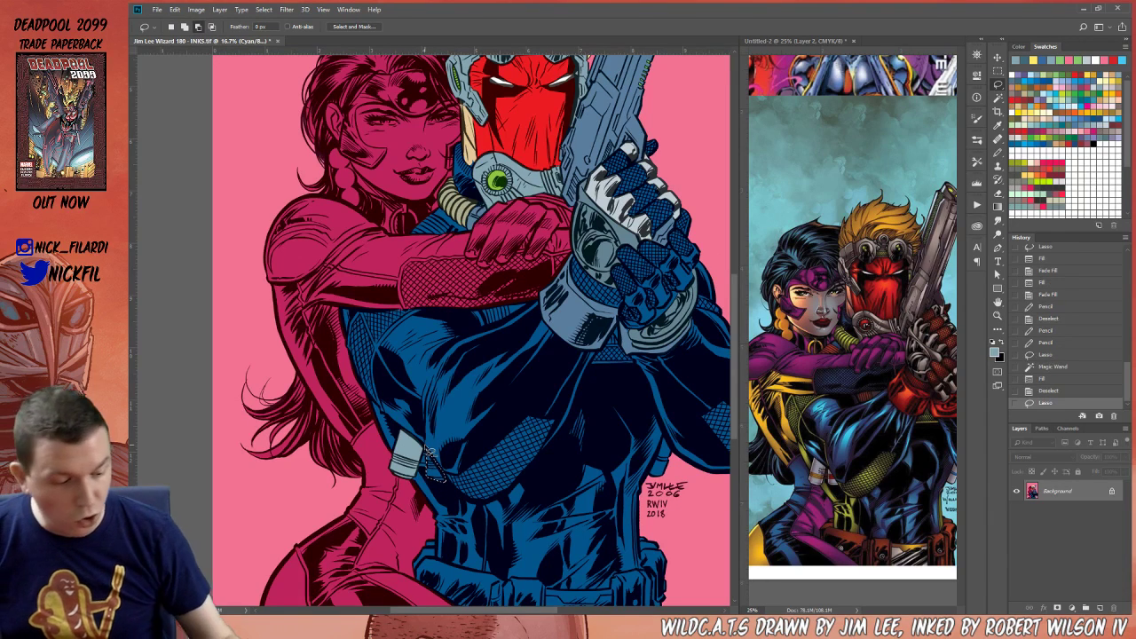
pyautogui.hotkey('alt', 'BackSpace')
pyautogui.hotkey('ctrl', 'd')
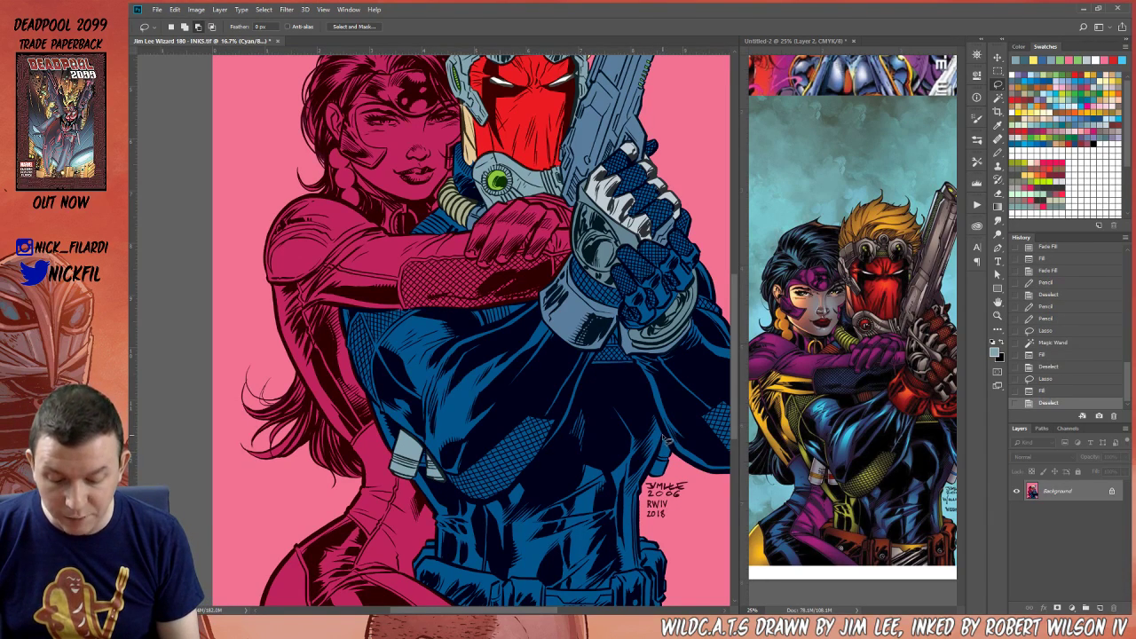
# Select the matching pouch on the right side of the torso without the background, fill it light blue-grey and deselect
pyautogui.moveTo(675, 463)
pyautogui.mouseDown()
pyautogui.moveTo(665, 435)
pyautogui.moveTo(681, 451)
pyautogui.moveTo(654, 479)
pyautogui.moveTo(668, 463)
pyautogui.mouseUp()
pyautogui.press('w')
pyautogui.click(667, 471)
pyautogui.hotkey('alt', 'BackSpace')
pyautogui.hotkey('ctrl', 'd')
# Pick up the pale grey of the upper glove's knuckles and lasso the knuckle plates on the lower hand
pyautogui.press('h')
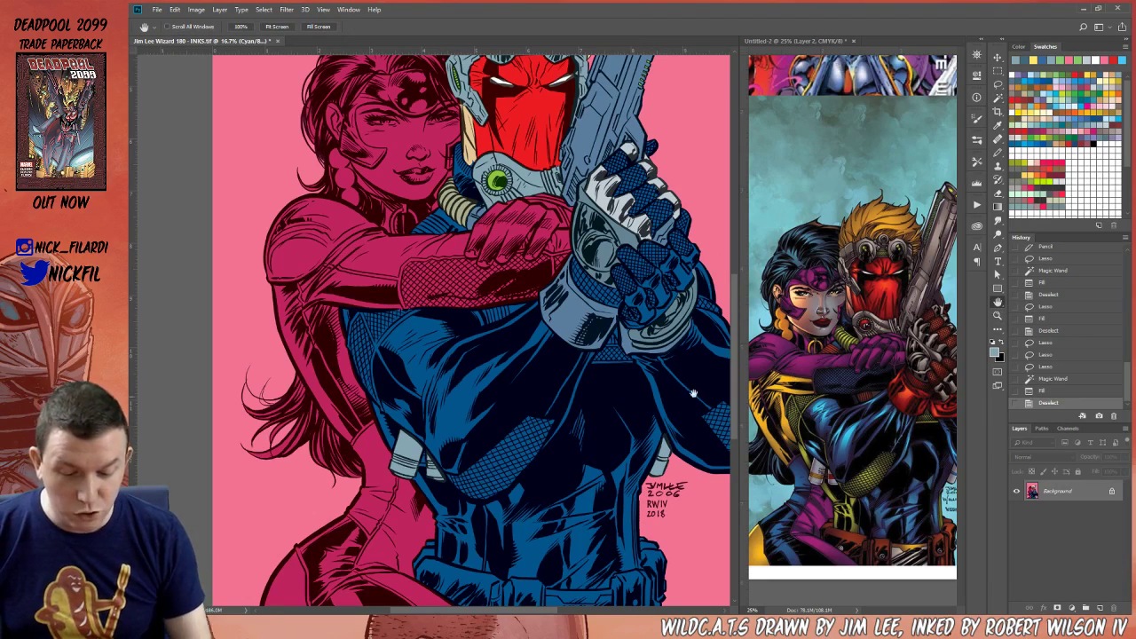
pyautogui.moveTo(733, 400); pyautogui.dragTo(625, 477)
pyautogui.press('b')
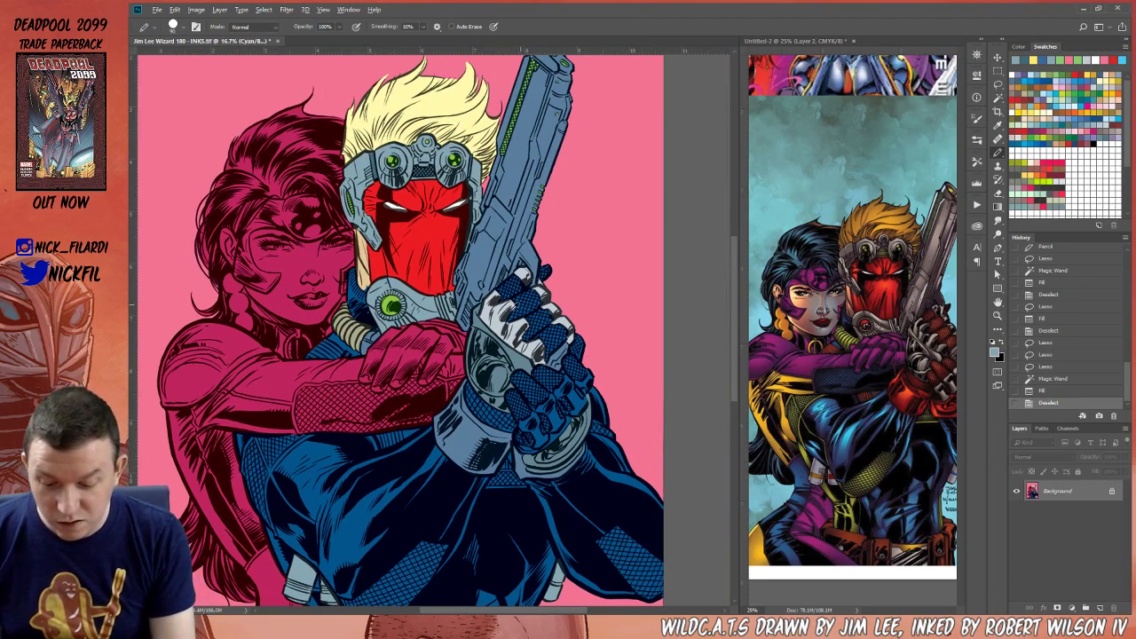
pyautogui.press('z')
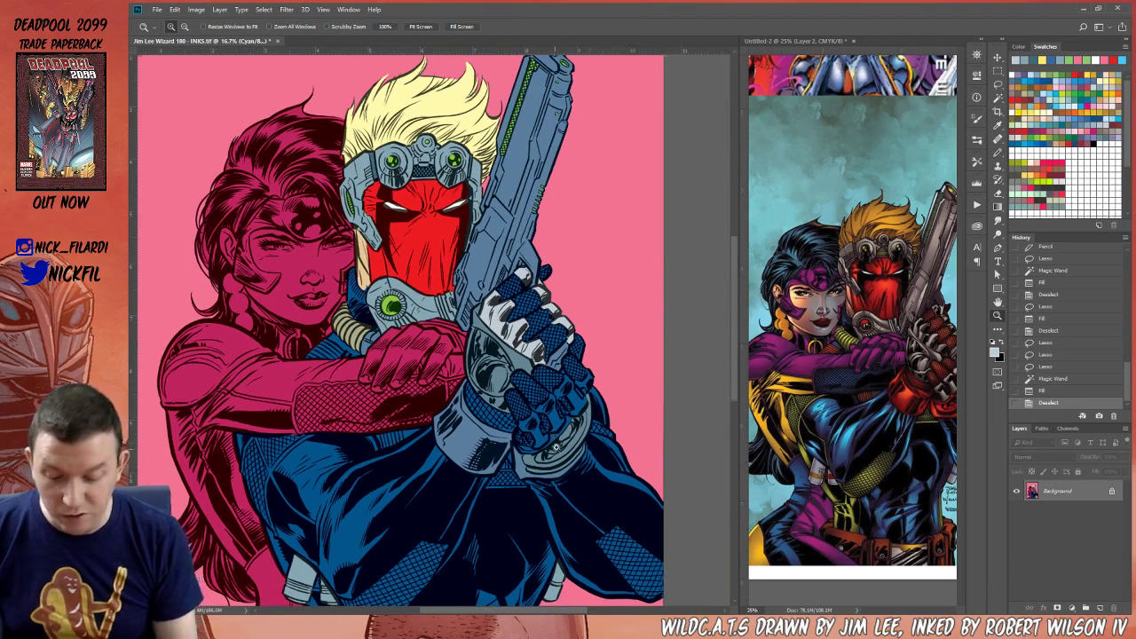
pyautogui.click(555, 448)
pyautogui.click(999, 84)
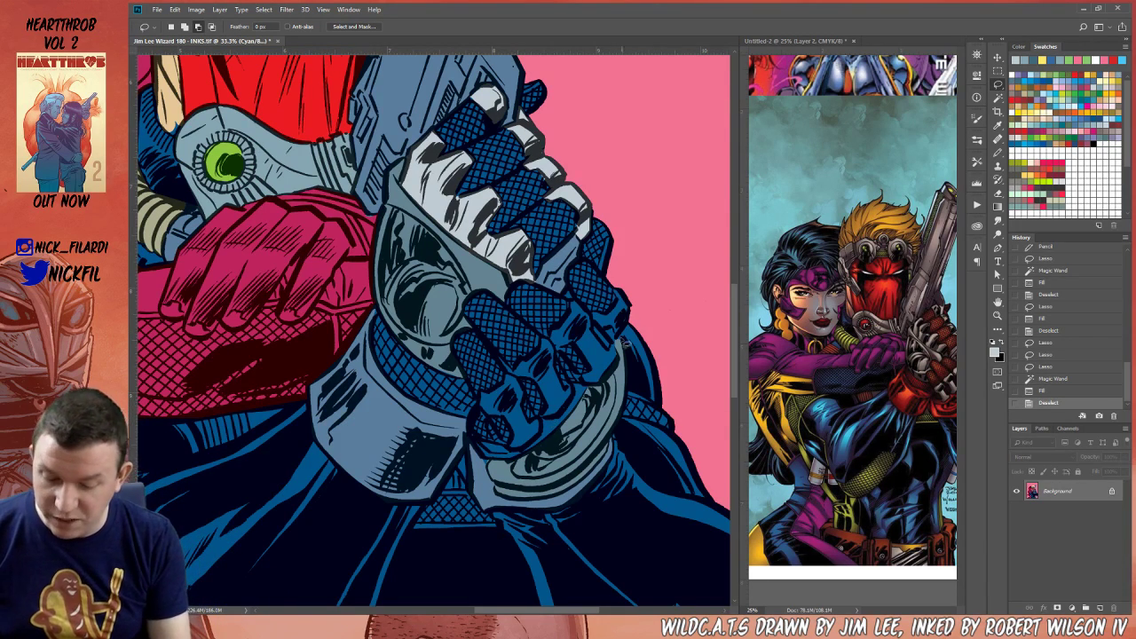
pyautogui.moveTo(571, 300)
pyautogui.mouseDown()
pyautogui.moveTo(510, 376)
pyautogui.moveTo(505, 396)
pyautogui.moveTo(507, 386)
pyautogui.moveTo(485, 397)
pyautogui.moveTo(493, 422)
pyautogui.moveTo(511, 424)
pyautogui.moveTo(513, 454)
pyautogui.moveTo(548, 442)
pyautogui.moveTo(536, 449)
pyautogui.moveTo(578, 385)
pyautogui.moveTo(623, 368)
pyautogui.moveTo(634, 277)
pyautogui.moveTo(610, 321)
pyautogui.moveTo(573, 306)
pyautogui.mouseUp()
pyautogui.moveTo(597, 397)
pyautogui.mouseDown()
pyautogui.moveTo(582, 388)
pyautogui.moveTo(589, 405)
pyautogui.moveTo(575, 327)
pyautogui.moveTo(617, 295)
pyautogui.moveTo(552, 355)
pyautogui.mouseUp()
pyautogui.moveTo(535, 305); pyautogui.dragTo(513, 330)
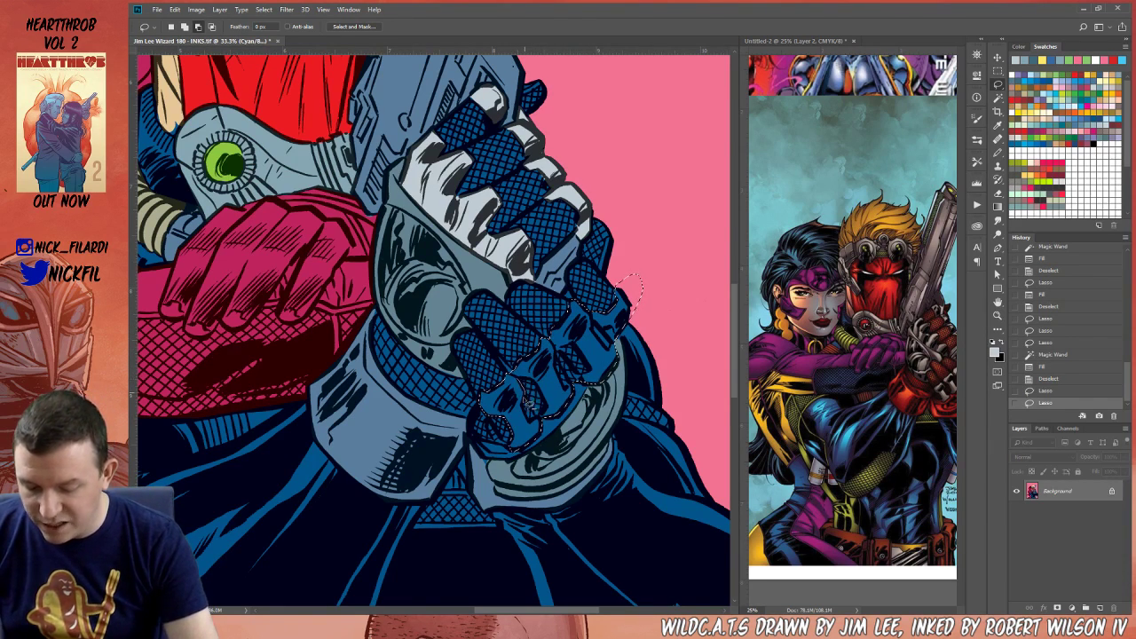
pyautogui.moveTo(523, 384)
pyautogui.mouseDown()
pyautogui.moveTo(573, 362)
pyautogui.moveTo(562, 362)
pyautogui.moveTo(567, 387)
pyautogui.moveTo(593, 384)
pyautogui.moveTo(574, 350)
pyautogui.moveTo(565, 354)
pyautogui.moveTo(591, 362)
pyautogui.moveTo(594, 378)
pyautogui.moveTo(612, 322)
pyautogui.moveTo(604, 338)
pyautogui.moveTo(599, 329)
pyautogui.moveTo(615, 350)
pyautogui.moveTo(638, 307)
pyautogui.moveTo(619, 348)
pyautogui.mouseUp()
# Remove the pink background from the knuckle selection, fill the lower hand's plates with pale grey and deselect
pyautogui.press('w')
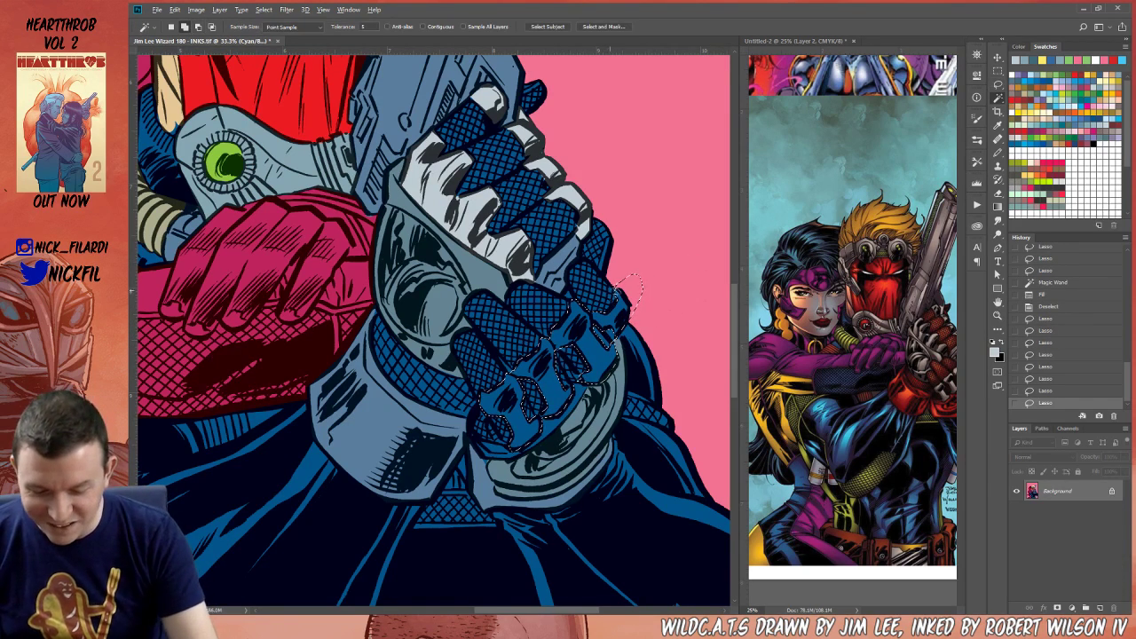
pyautogui.keyDown('alt'); pyautogui.click(659, 302); pyautogui.keyUp('alt')
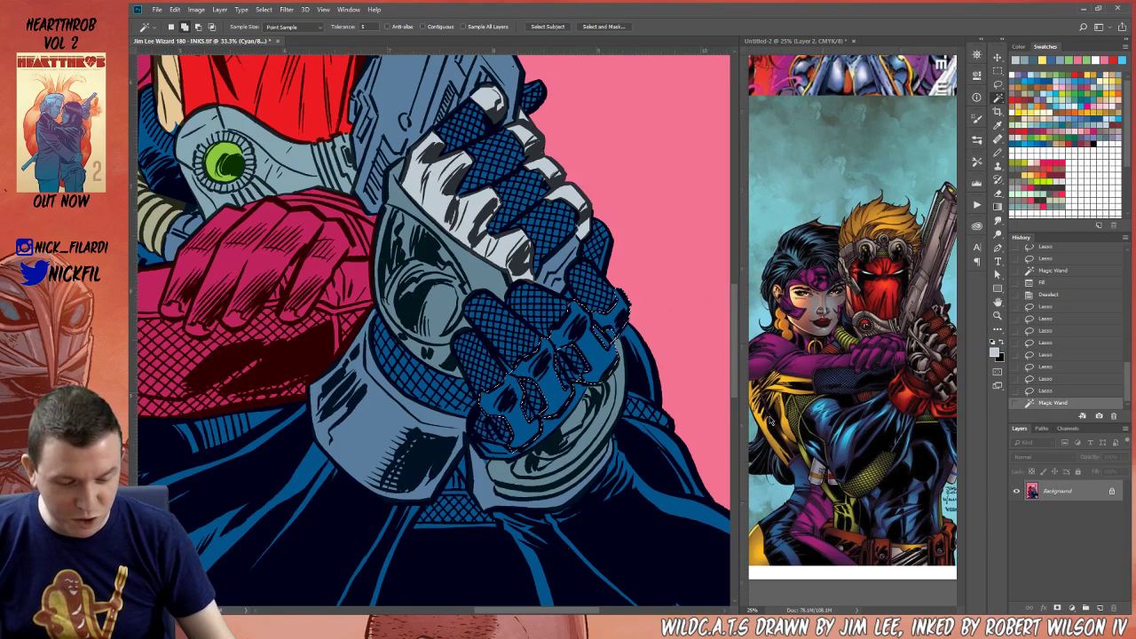
pyautogui.hotkey('alt', 'BackSpace')
pyautogui.hotkey('ctrl', 'd')
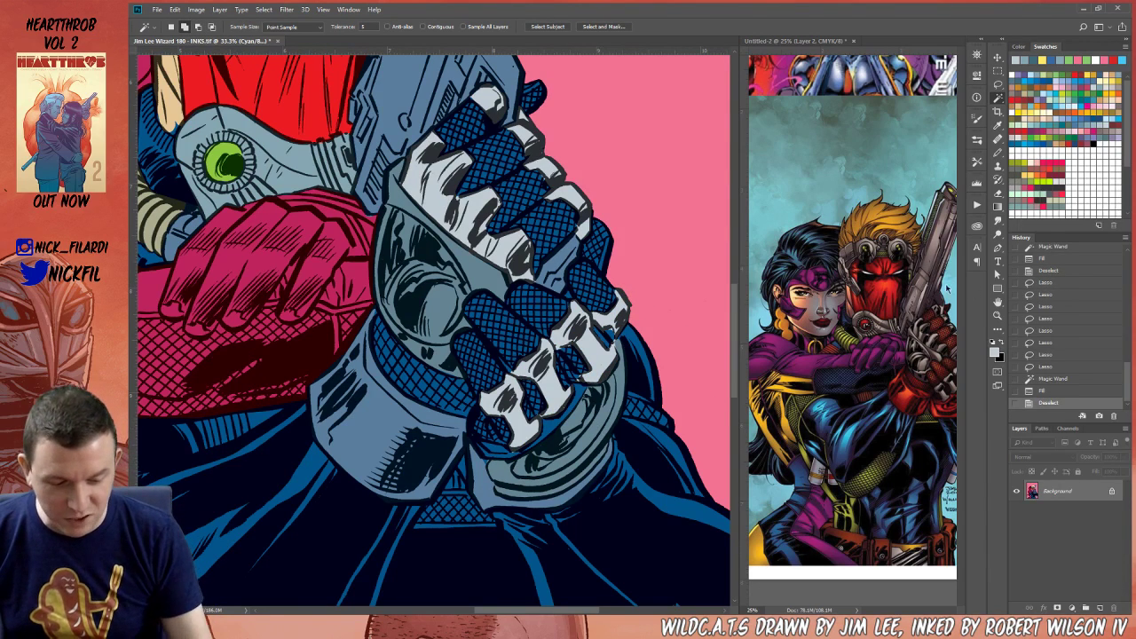
# Retouch the glove area beneath the lowest knuckle plate in suit blue with the Pencil
pyautogui.click(996, 153)
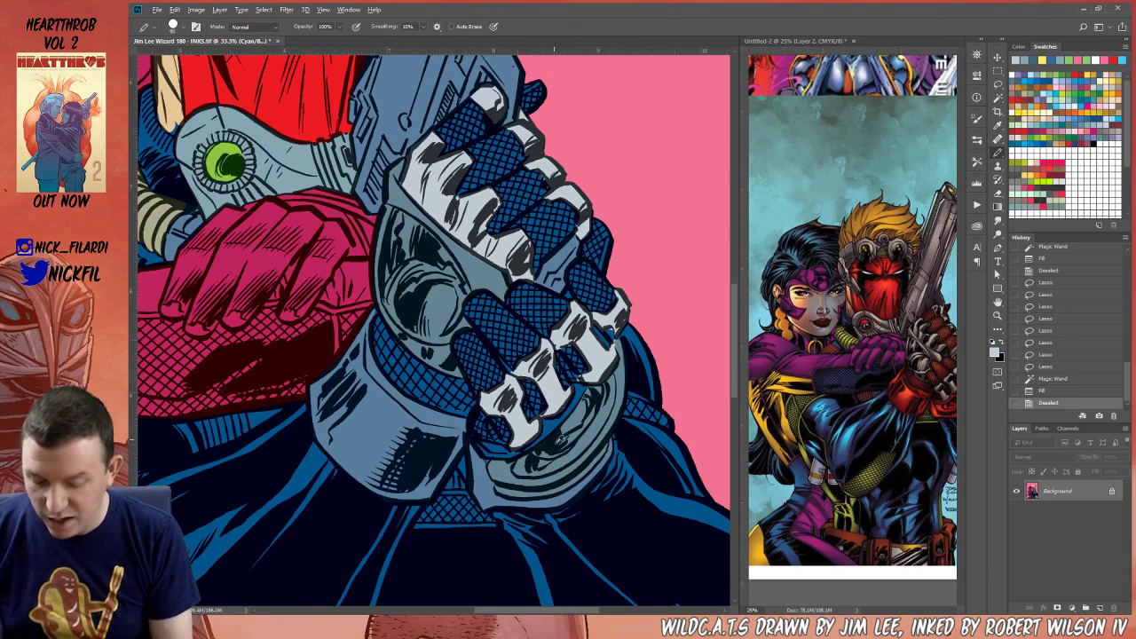
pyautogui.keyDown('alt'); pyautogui.click(564, 462); pyautogui.keyUp('alt')
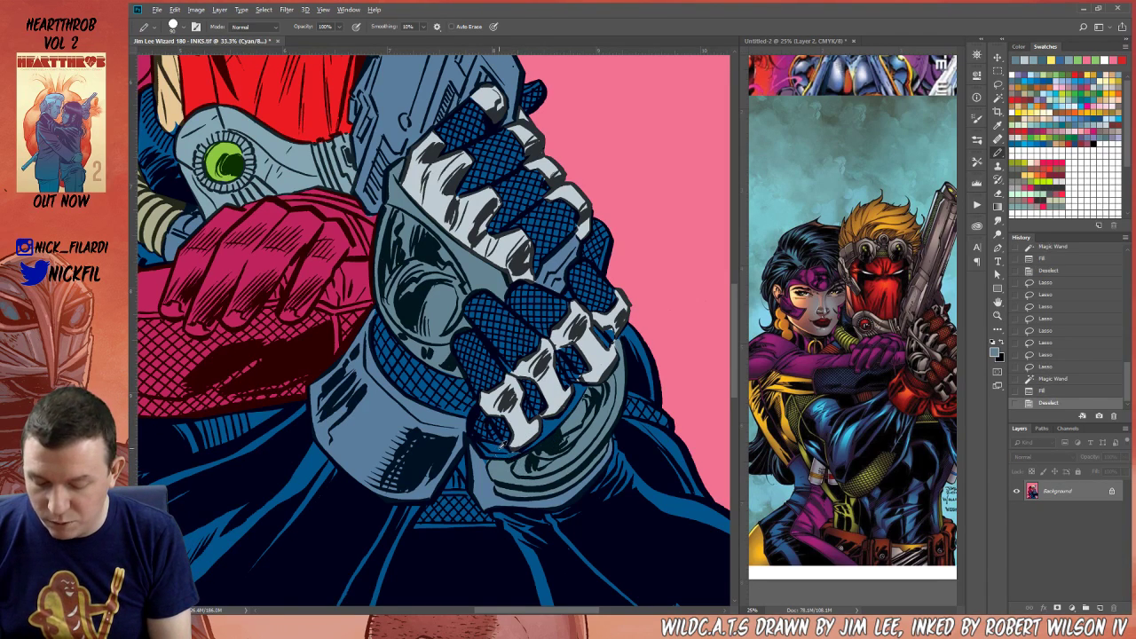
pyautogui.moveTo(503, 444); pyautogui.dragTo(522, 455)
# Select the suit-blue areas with the Magic Wand and subtract the torso around the hands, keeping the glove mesh selected
pyautogui.press('z')
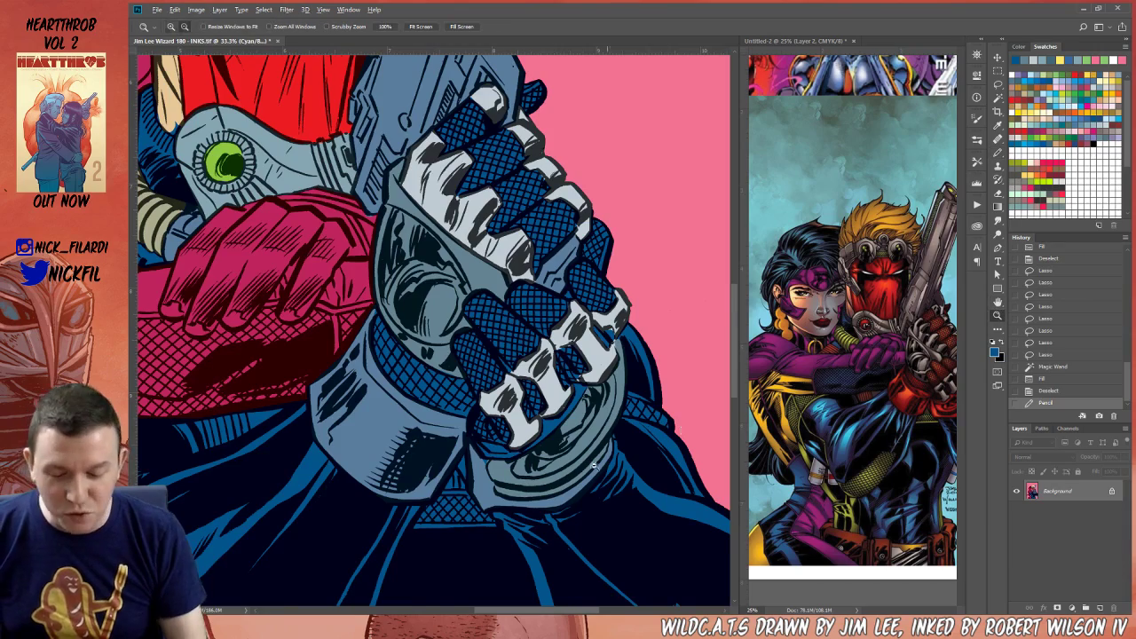
pyautogui.keyDown('alt'); pyautogui.click(566, 473); pyautogui.keyUp('alt')
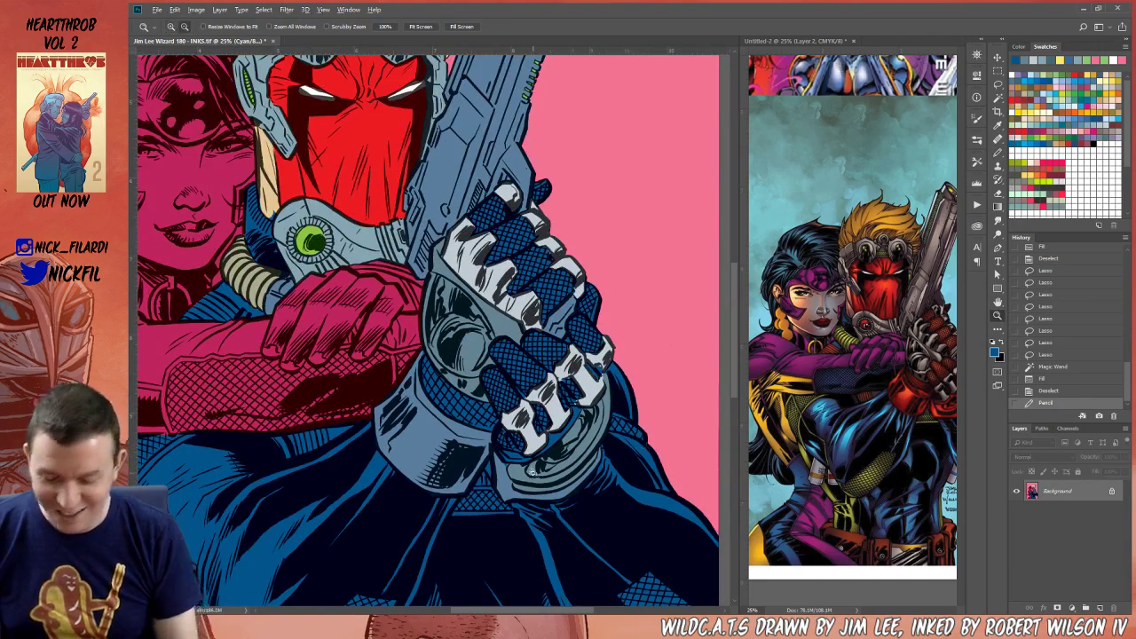
pyautogui.keyDown('alt'); pyautogui.click(597, 494); pyautogui.keyUp('alt')
pyautogui.click(997, 99)
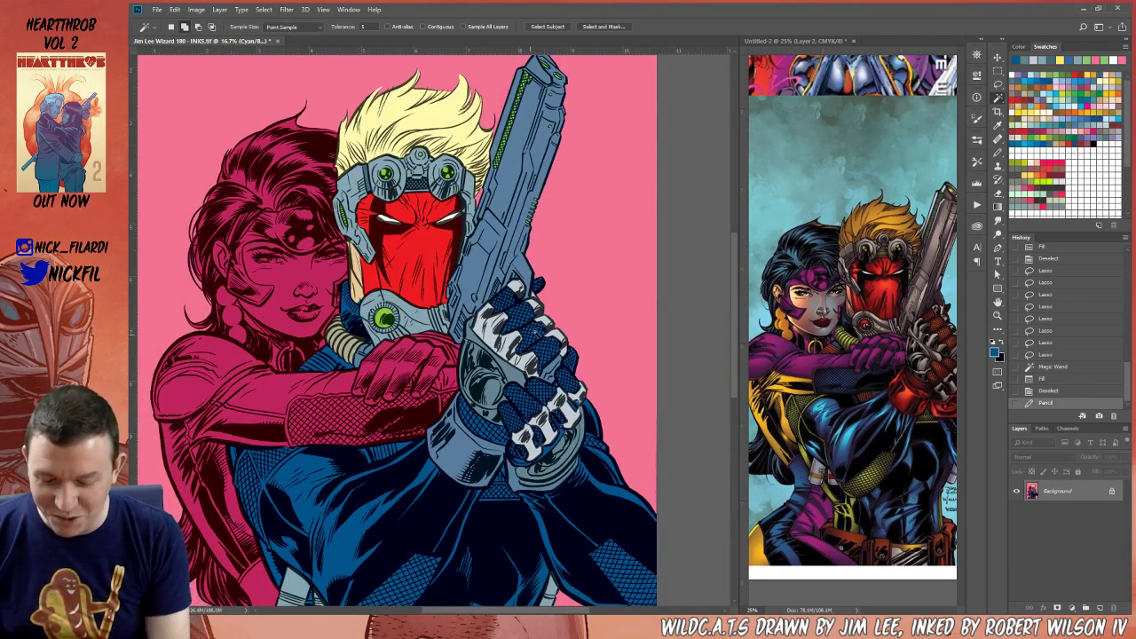
pyautogui.click(557, 430)
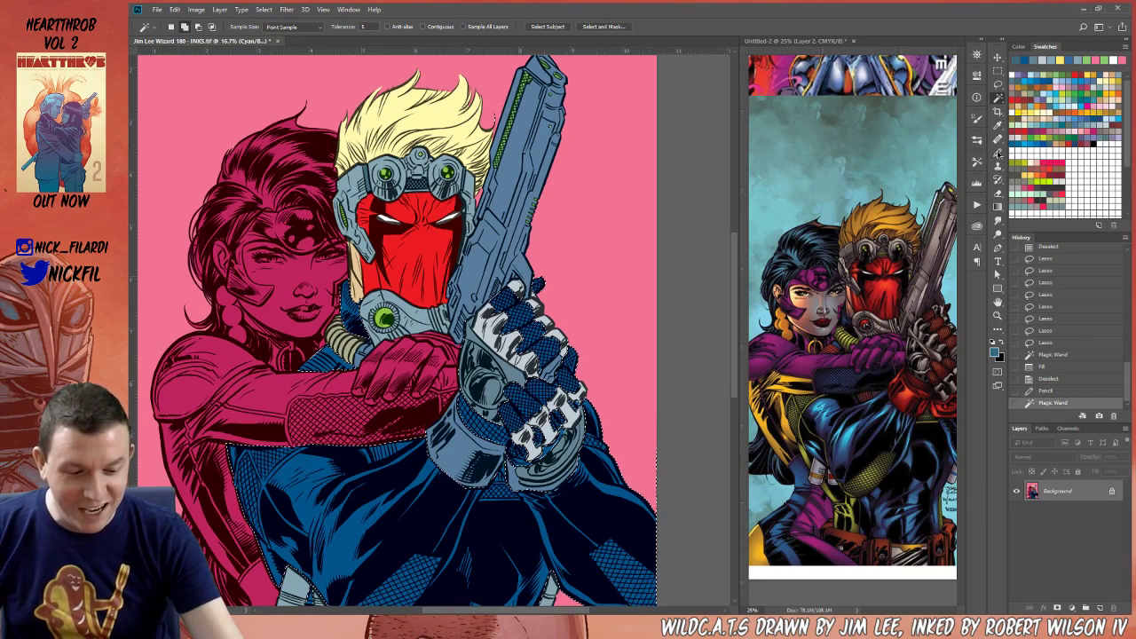
pyautogui.click(998, 151)
pyautogui.click(997, 84)
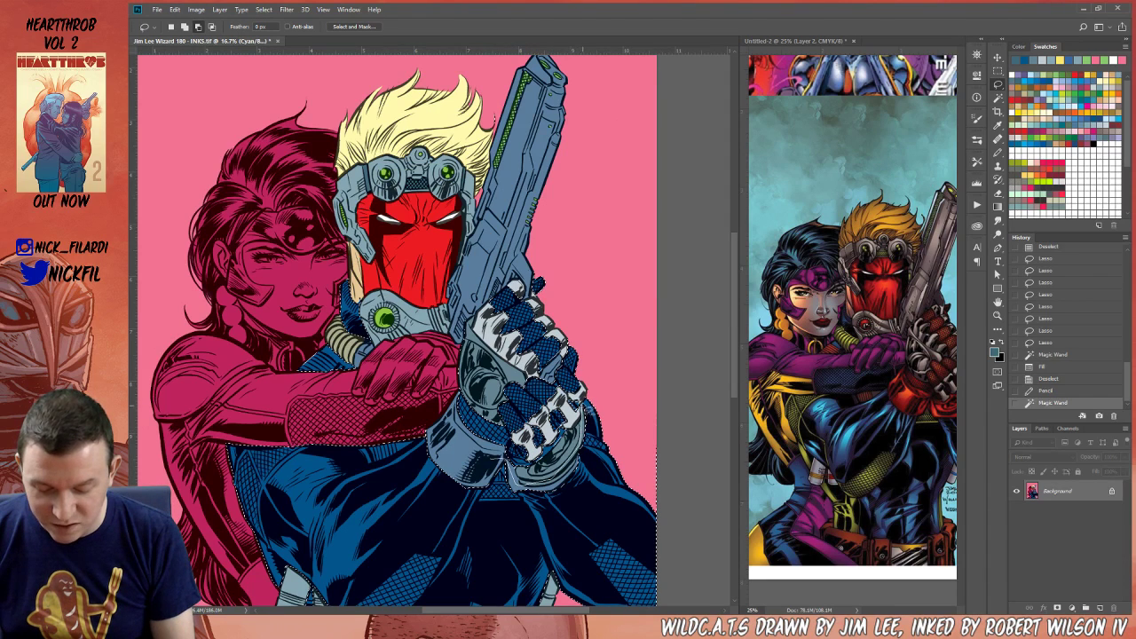
pyautogui.moveTo(658, 437)
pyautogui.mouseDown()
pyautogui.moveTo(391, 595)
pyautogui.moveTo(313, 382)
pyautogui.mouseUp()
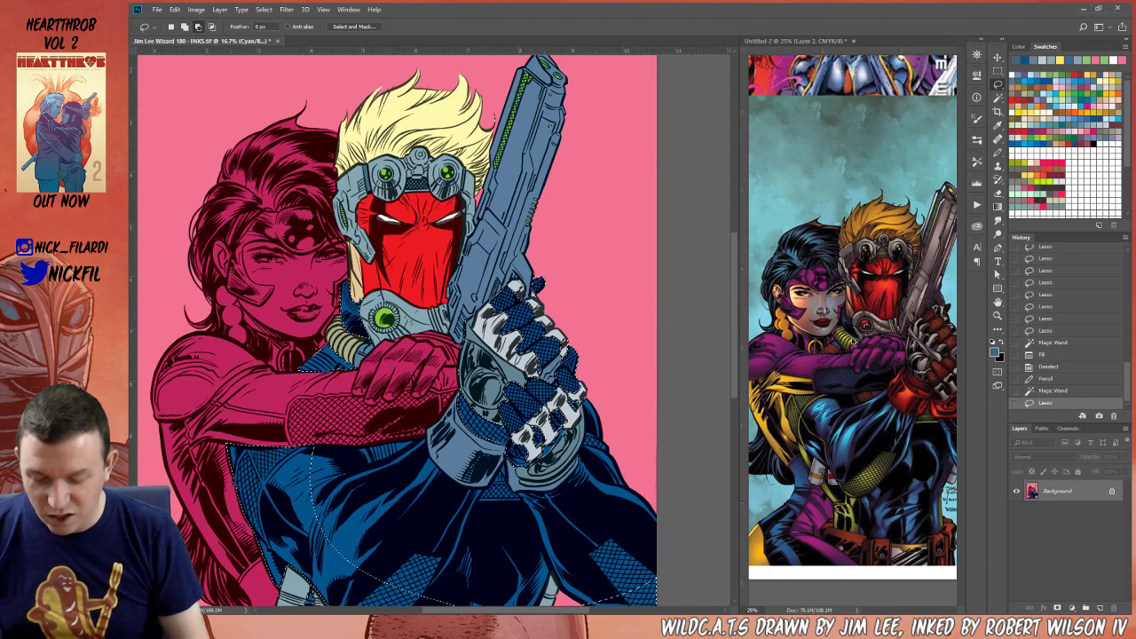
# Paint the selected glove mesh on both hands grey-blue with a large Pencil, and pick a dark red swatch
pyautogui.press('b')
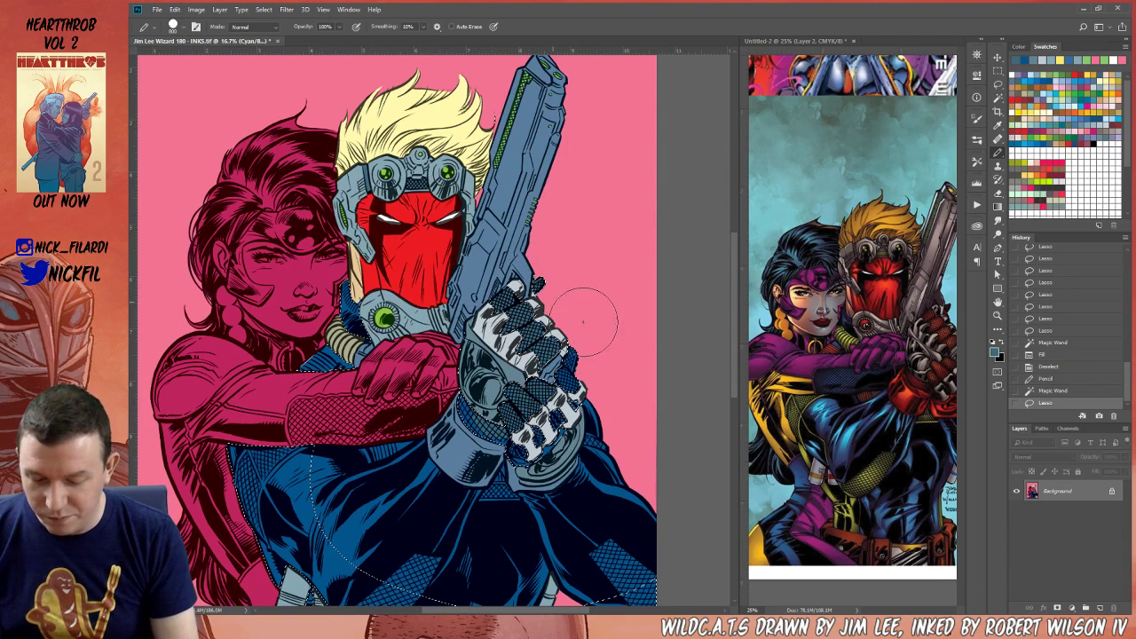
pyautogui.moveTo(533, 390); pyautogui.dragTo(532, 421)
pyautogui.click(1040, 131)
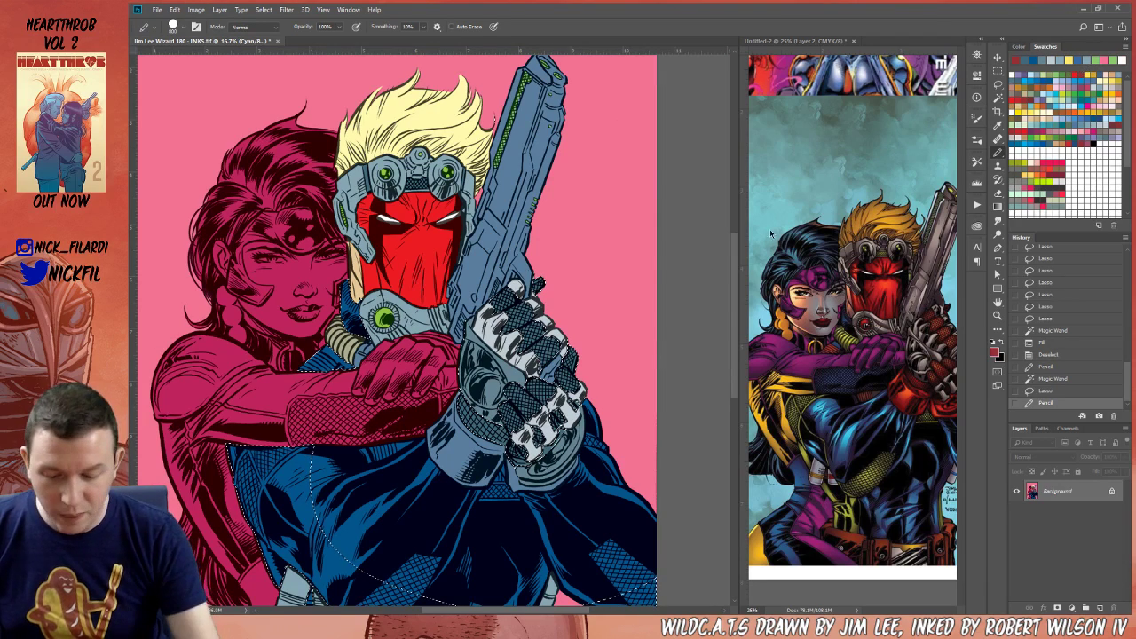
# Paint dark red at 50% Pencil opacity over the selected glove mesh on both hands and deselect
pyautogui.press('5')
pyautogui.click(608, 355)
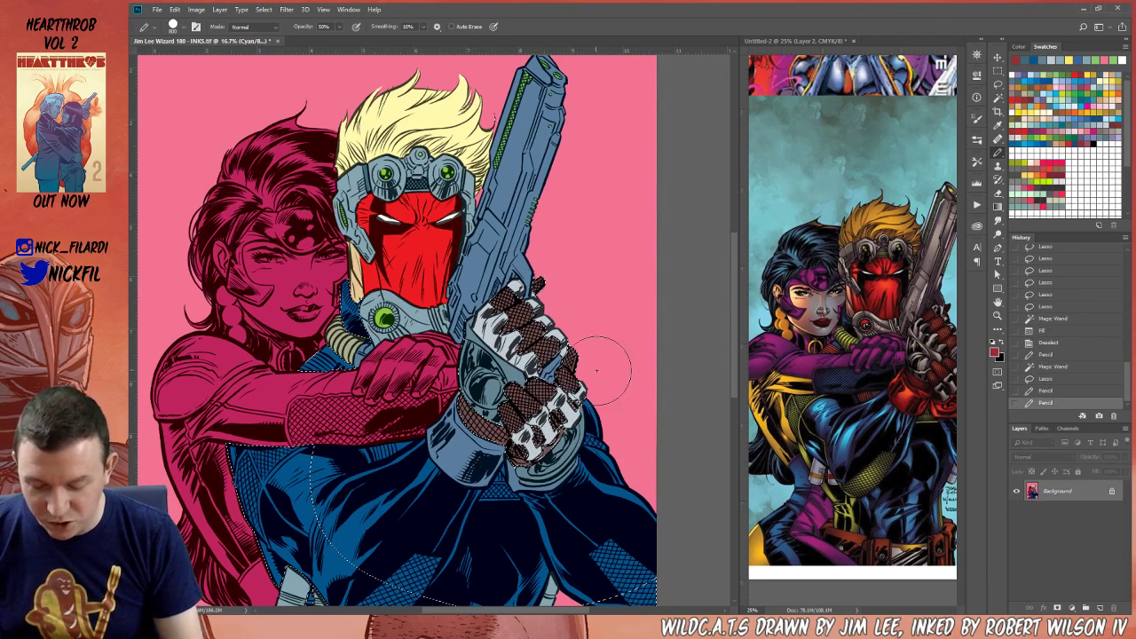
pyautogui.hotkey('ctrl', 'd')
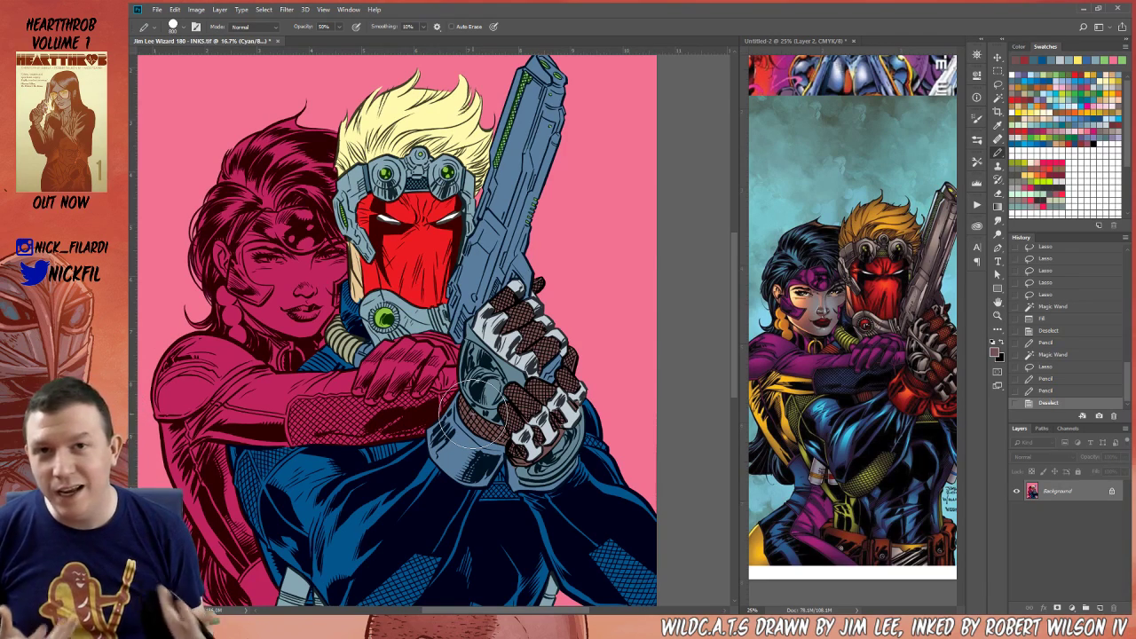
# Lasso the mesh patch on the gunman's elbow nearest the woman, fill it with the reddish-brown glove mesh colour and deselect
pyautogui.press('space')
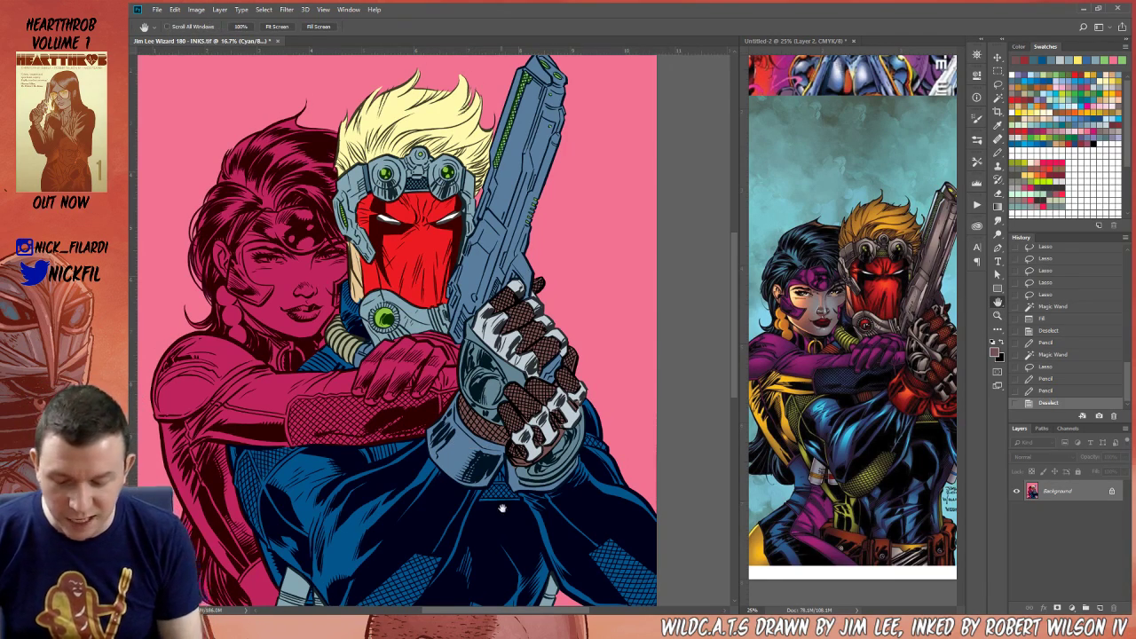
pyautogui.moveTo(501, 513); pyautogui.dragTo(620, 395)
pyautogui.click(998, 84)
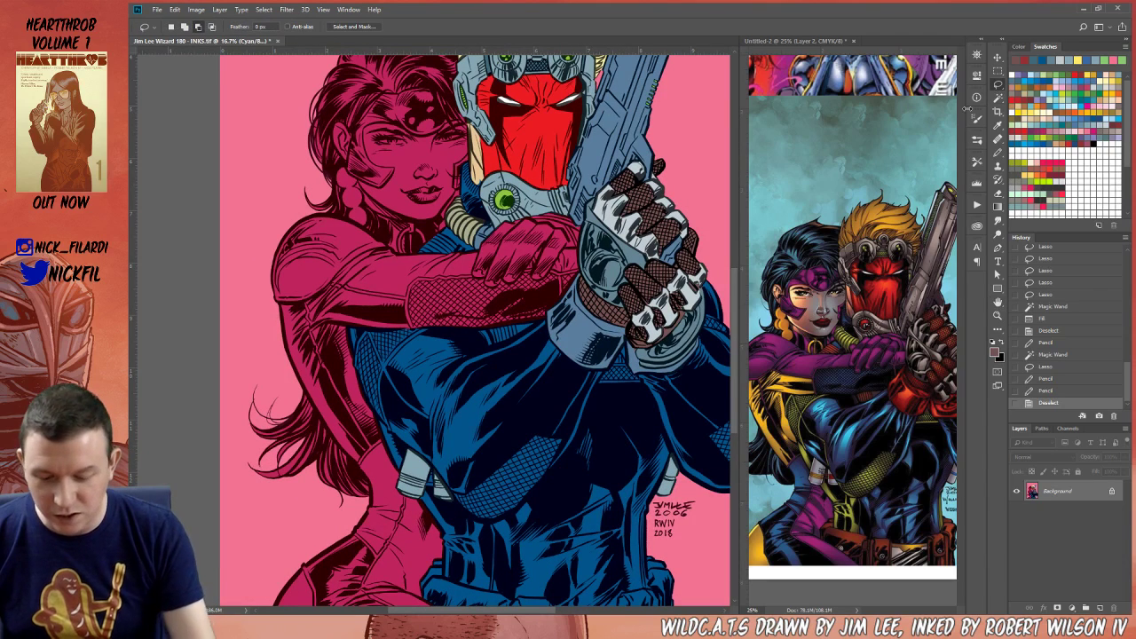
pyautogui.moveTo(533, 435)
pyautogui.mouseDown()
pyautogui.moveTo(476, 496)
pyautogui.moveTo(456, 497)
pyautogui.moveTo(498, 527)
pyautogui.moveTo(468, 515)
pyautogui.moveTo(480, 525)
pyautogui.moveTo(519, 512)
pyautogui.moveTo(552, 471)
pyautogui.moveTo(548, 482)
pyautogui.moveTo(571, 443)
pyautogui.moveTo(537, 428)
pyautogui.mouseUp()
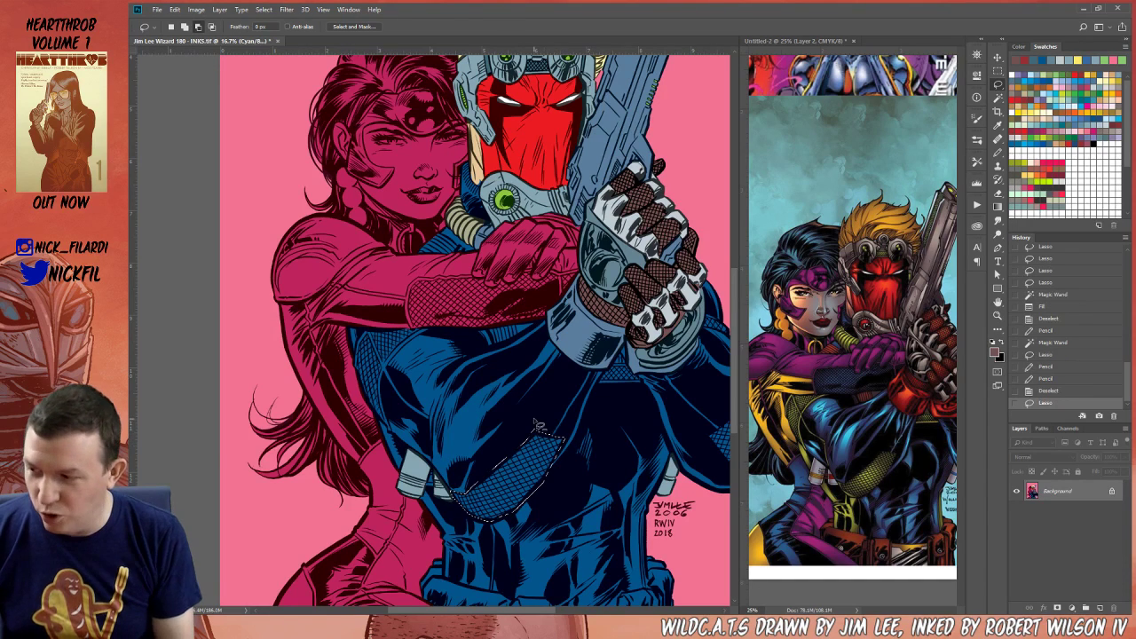
pyautogui.hotkey('alt', 'BackSpace')
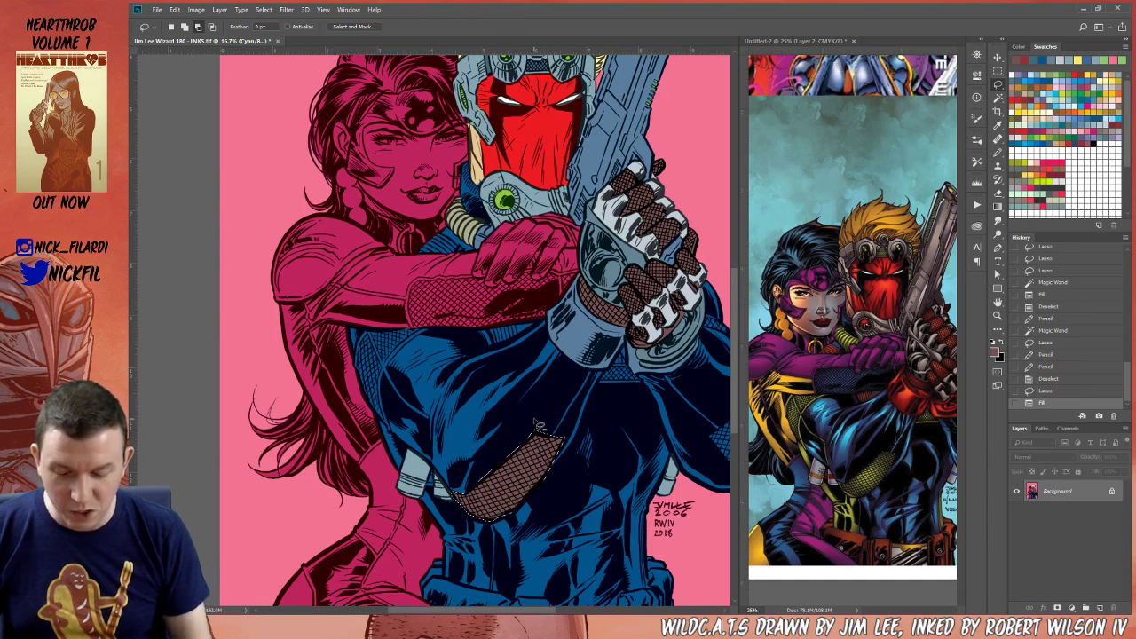
pyautogui.hotkey('ctrl', 'd')
# Lasso the mesh patch on the gunman's other elbow, fill it with the same reddish brown and deselect
pyautogui.click(997, 303)
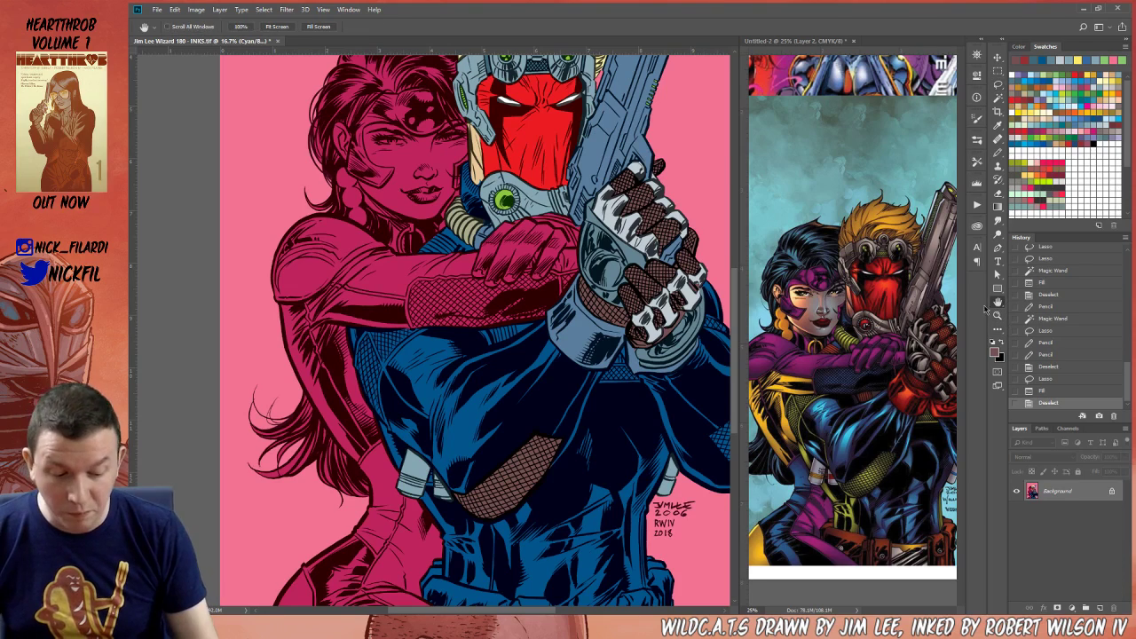
pyautogui.moveTo(625, 469); pyautogui.dragTo(503, 465)
pyautogui.click(998, 82)
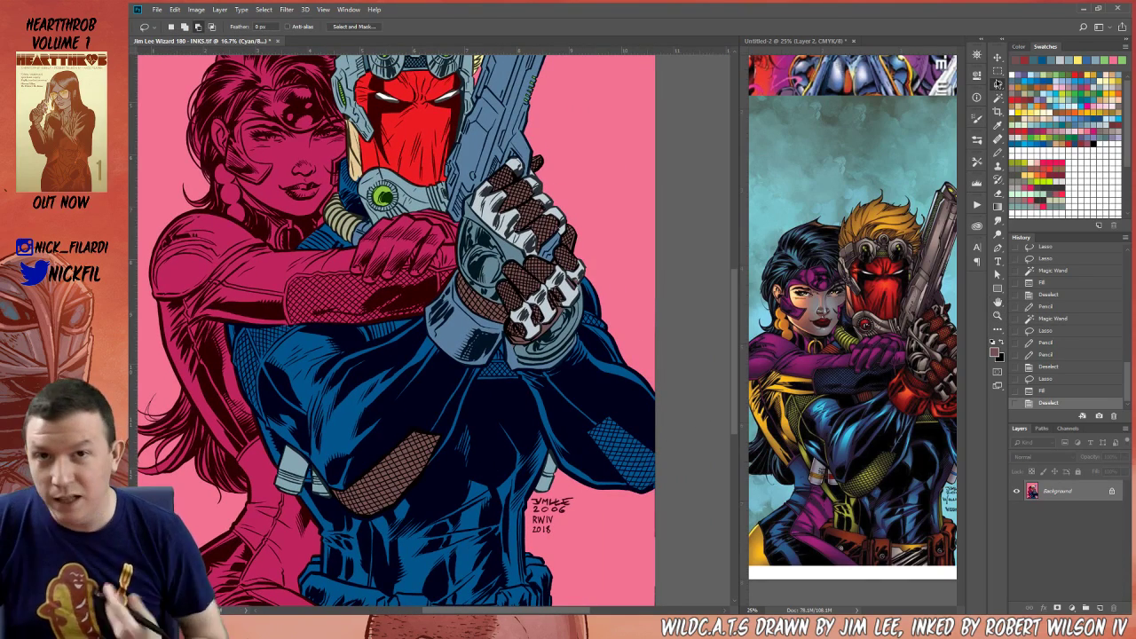
pyautogui.moveTo(609, 414)
pyautogui.mouseDown()
pyautogui.moveTo(584, 444)
pyautogui.moveTo(653, 499)
pyautogui.moveTo(670, 487)
pyautogui.moveTo(632, 412)
pyautogui.moveTo(610, 412)
pyautogui.mouseUp()
pyautogui.hotkey('alt', 'BackSpace')
pyautogui.hotkey('ctrl', 'd')
# Lasso the mesh panel along the gunman's side beneath the woman's arm, fill it with reddish brown and deselect
pyautogui.click(998, 302)
pyautogui.moveTo(422, 470); pyautogui.dragTo(610, 473)
pyautogui.moveTo(582, 420); pyautogui.dragTo(610, 455)
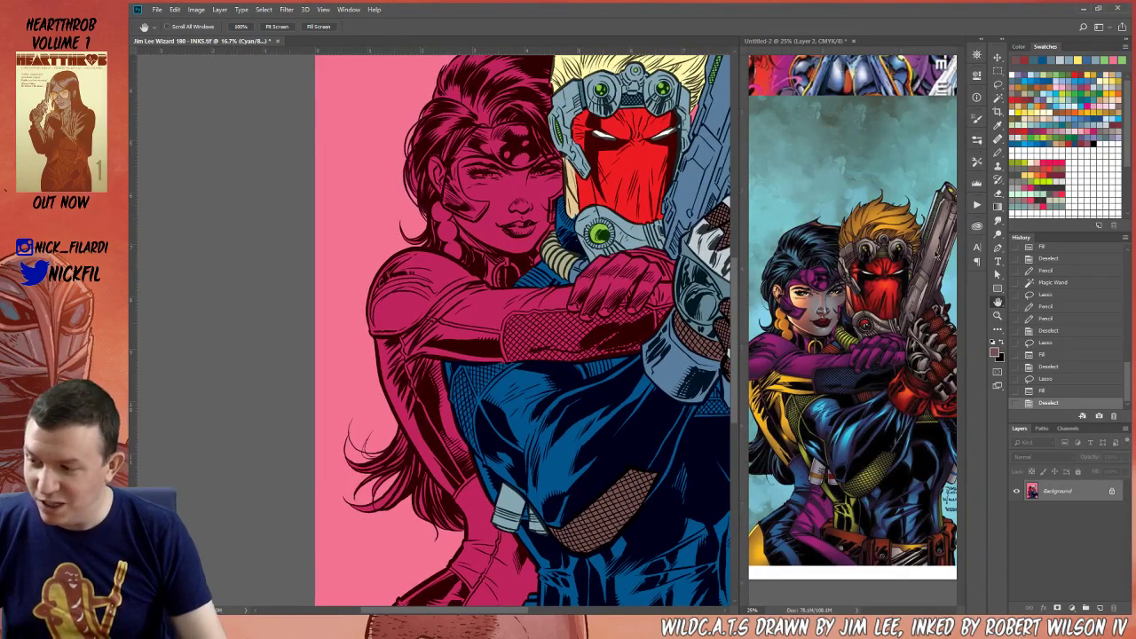
pyautogui.click(998, 83)
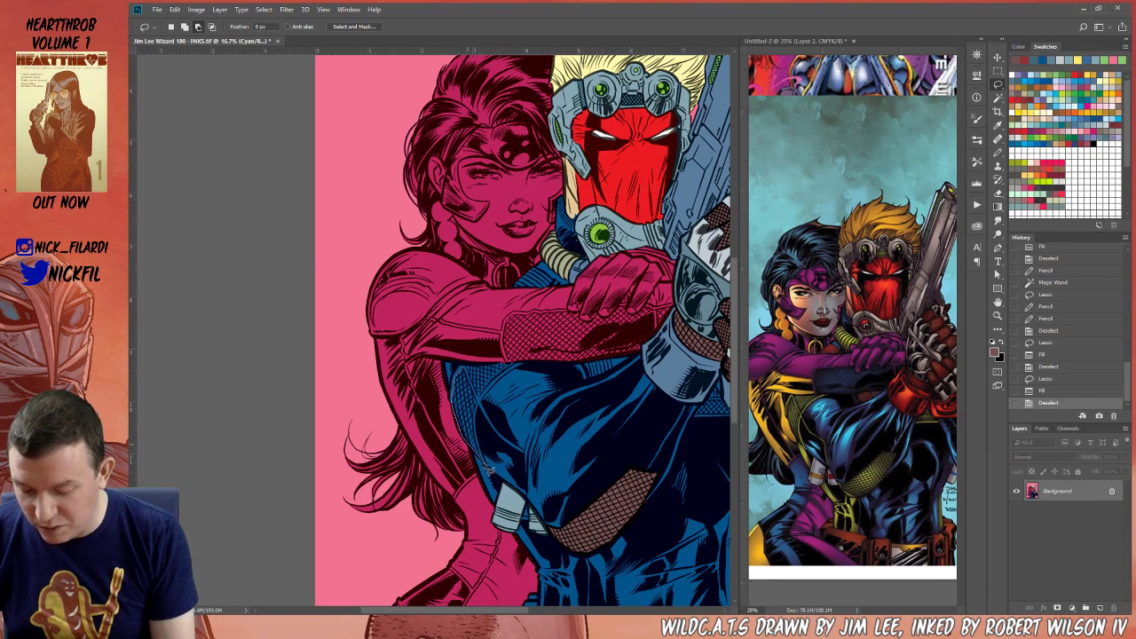
pyautogui.moveTo(483, 462); pyautogui.dragTo(470, 371)
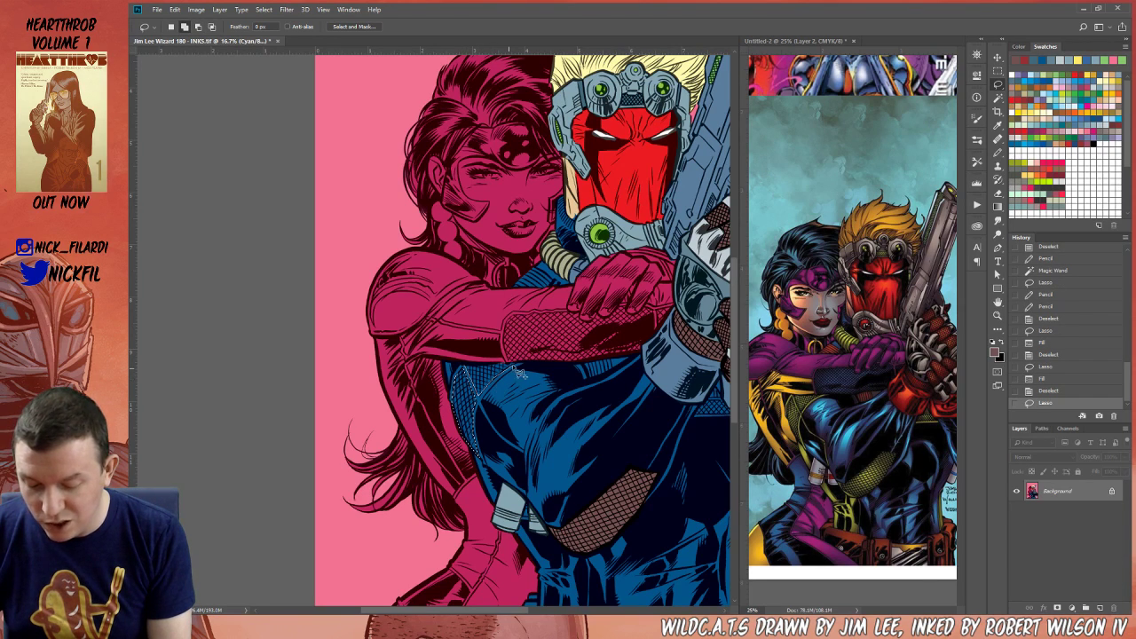
pyautogui.moveTo(518, 367); pyautogui.dragTo(468, 362)
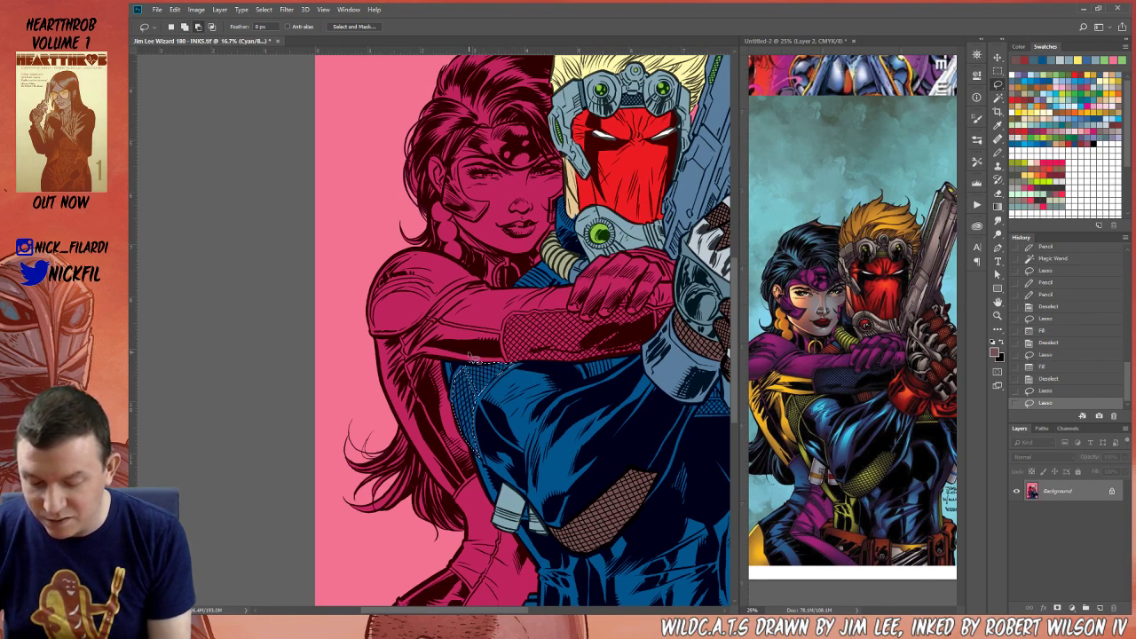
pyautogui.hotkey('alt', 'BackSpace')
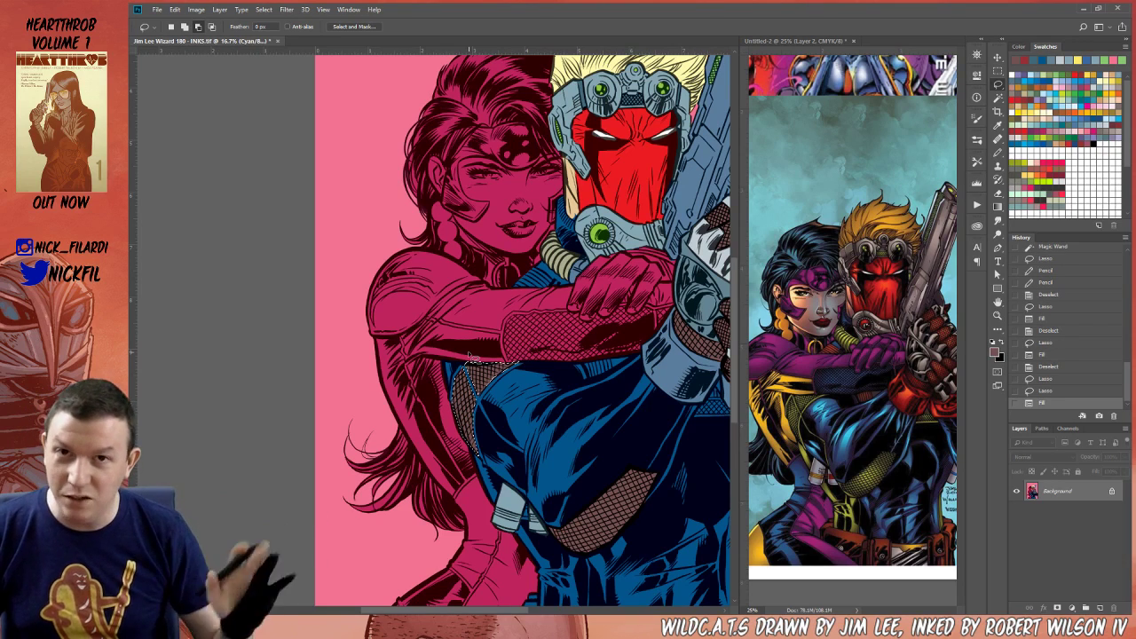
pyautogui.hotkey('ctrl', 'd')
# Lasso the small mesh strip on the chest beneath the gloved hands, fill it with reddish brown and deselect
pyautogui.press('space')
pyautogui.moveTo(598, 475); pyautogui.dragTo(455, 462)
pyautogui.click(999, 85)
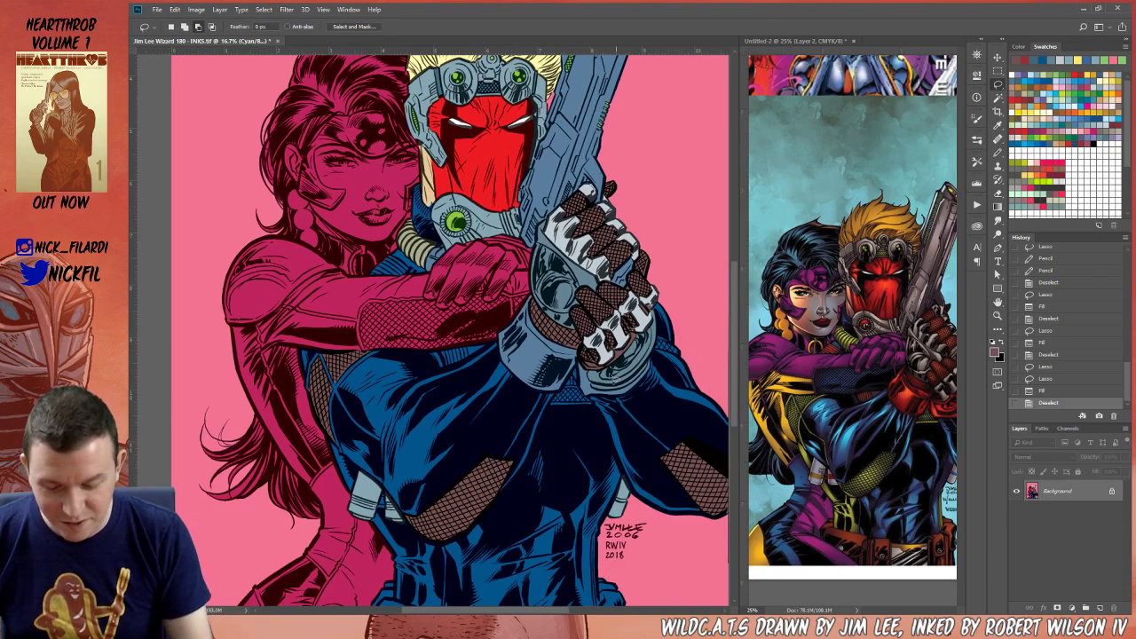
pyautogui.moveTo(568, 393)
pyautogui.mouseDown()
pyautogui.moveTo(552, 409)
pyautogui.moveTo(597, 408)
pyautogui.moveTo(564, 392)
pyautogui.moveTo(571, 385)
pyautogui.mouseUp()
pyautogui.moveTo(658, 345)
pyautogui.mouseDown()
pyautogui.moveTo(679, 358)
pyautogui.moveTo(662, 347)
pyautogui.mouseUp()
pyautogui.hotkey('alt', 'BackSpace')
pyautogui.hotkey('ctrl', 'd')
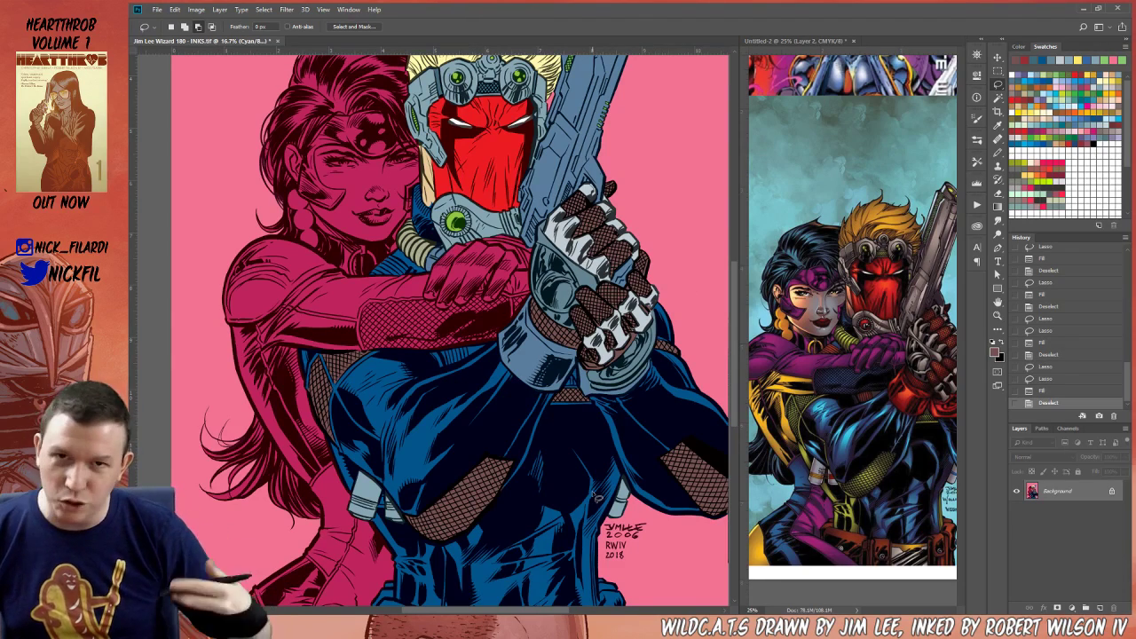
# Lasso the gunman's ribbed suit sections above and below the woman's forearm
pyautogui.press('h')
pyautogui.moveTo(512, 490); pyautogui.dragTo(556, 510)
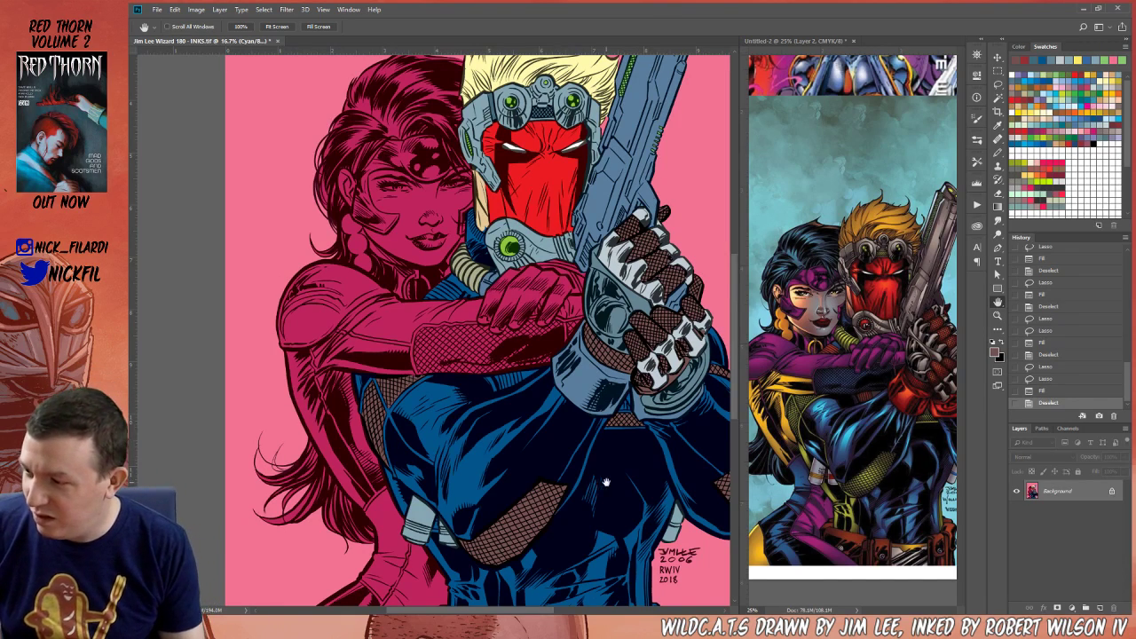
pyautogui.moveTo(614, 439); pyautogui.dragTo(630, 419)
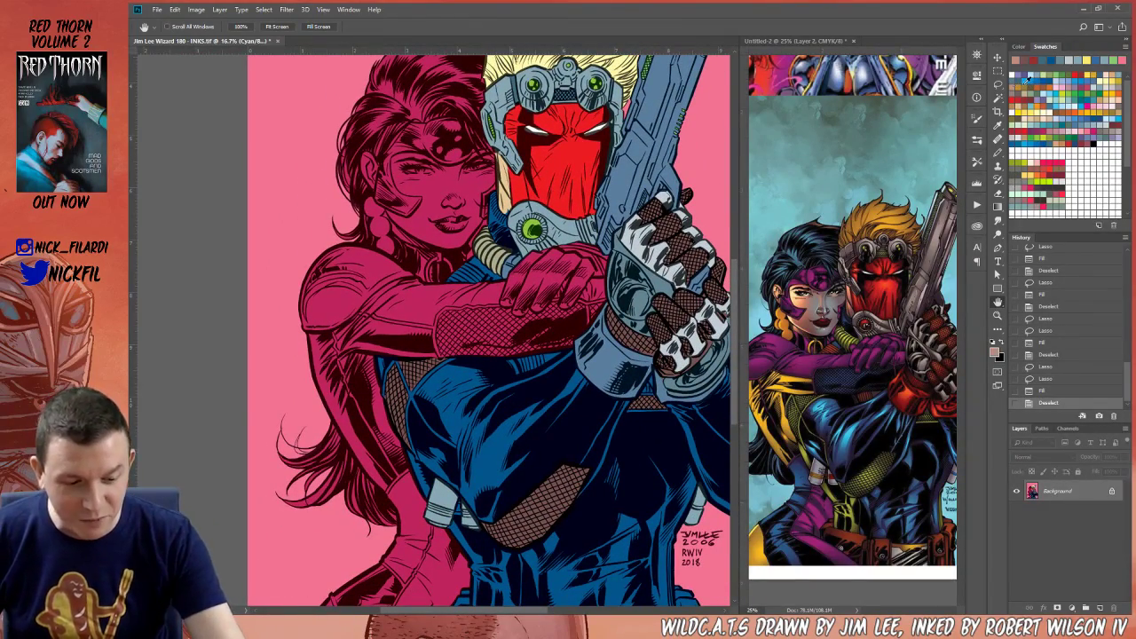
pyautogui.click(997, 85)
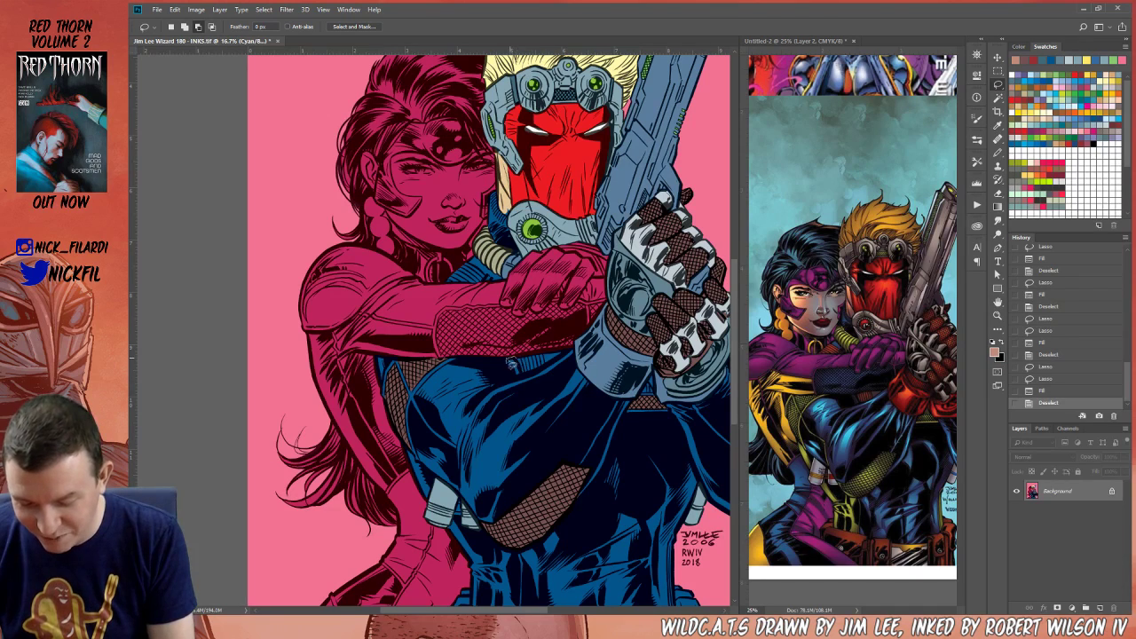
pyautogui.moveTo(569, 362); pyautogui.dragTo(574, 347)
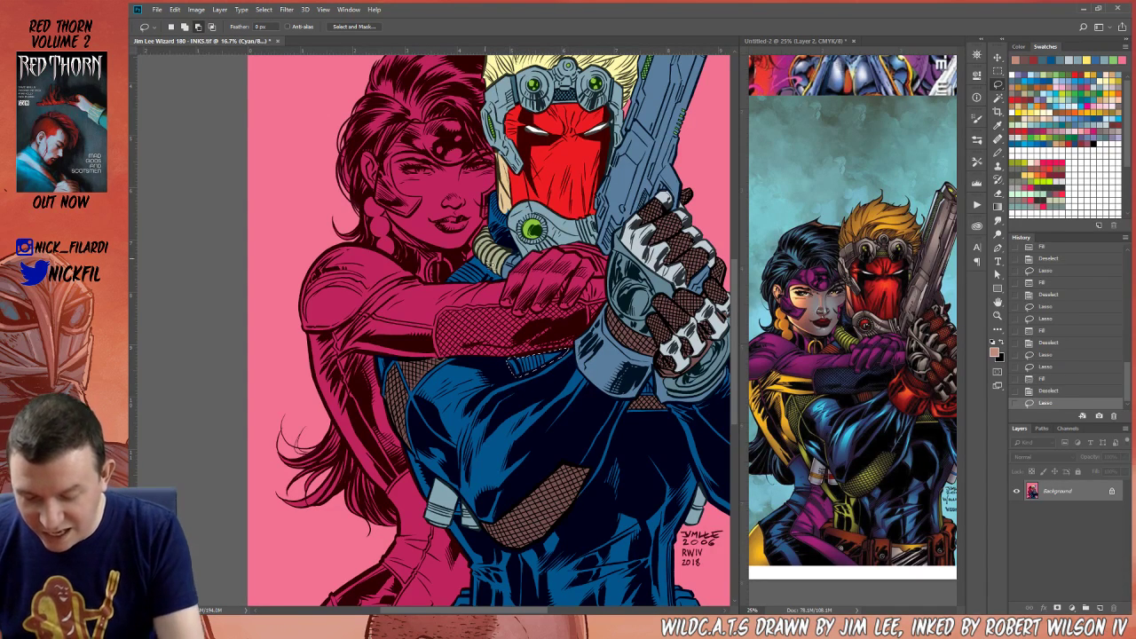
pyautogui.moveTo(466, 255)
pyautogui.mouseDown()
pyautogui.moveTo(438, 287)
pyautogui.moveTo(503, 283)
pyautogui.moveTo(468, 235)
pyautogui.mouseUp()
# Subtract the neighbouring colours with the Magic Wand, fill the ribbed sections with tan and tint them with a faded green fill
pyautogui.click(997, 98)
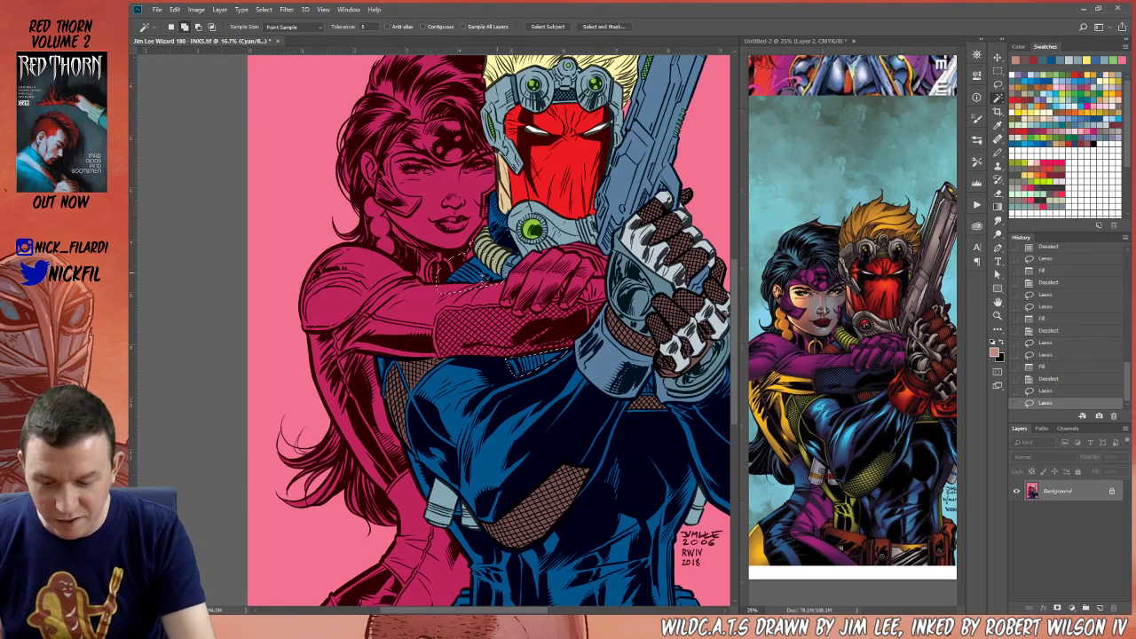
pyautogui.keyDown('alt'); pyautogui.click(523, 273); pyautogui.keyUp('alt')
pyautogui.keyDown('alt'); pyautogui.click(503, 266); pyautogui.keyUp('alt')
pyautogui.keyDown('alt'); pyautogui.click(504, 266); pyautogui.keyUp('alt')
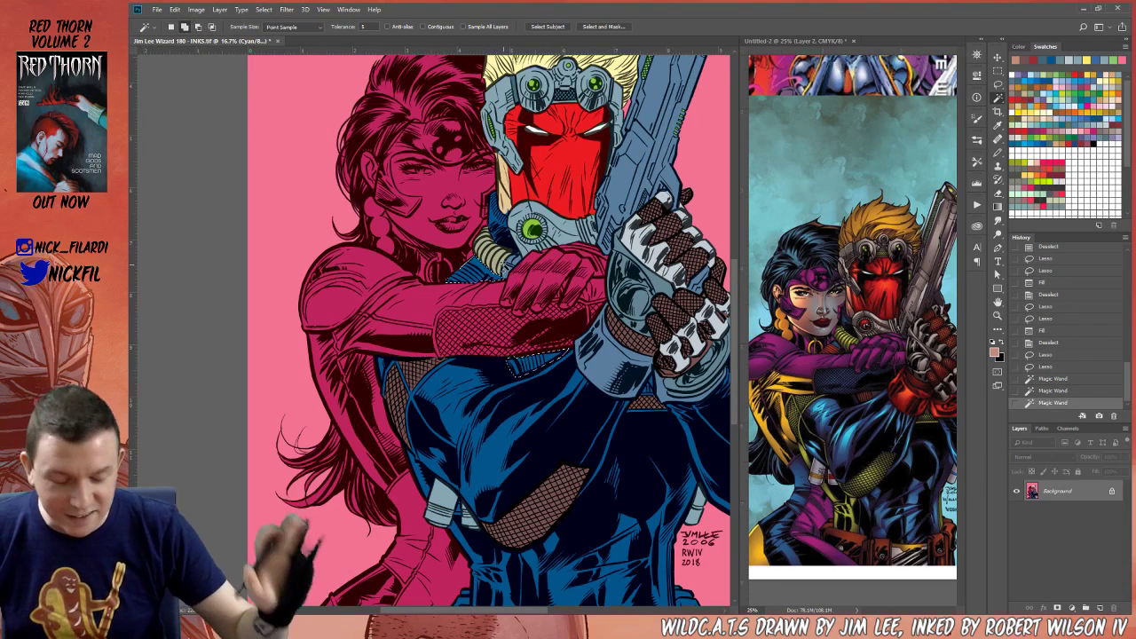
pyautogui.hotkey('alt', 'BackSpace')
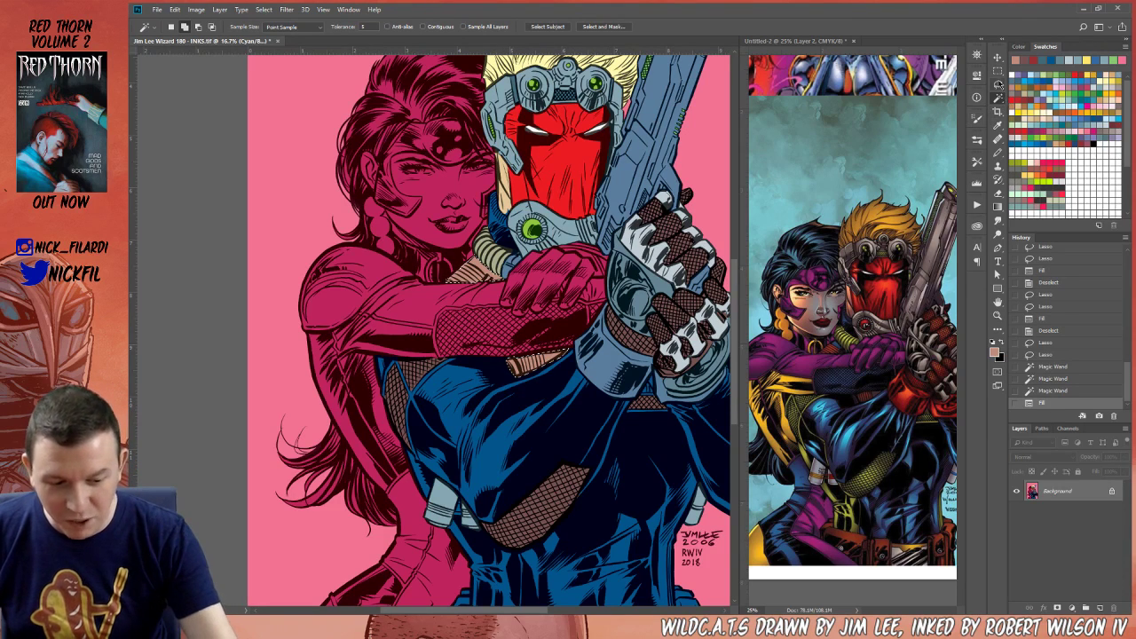
pyautogui.click(1065, 75)
pyautogui.press('F2')
# Lasso around the green ribbed sections to isolate their adjoining strips, fill the strips with bright blue and deselect
pyautogui.click(998, 85)
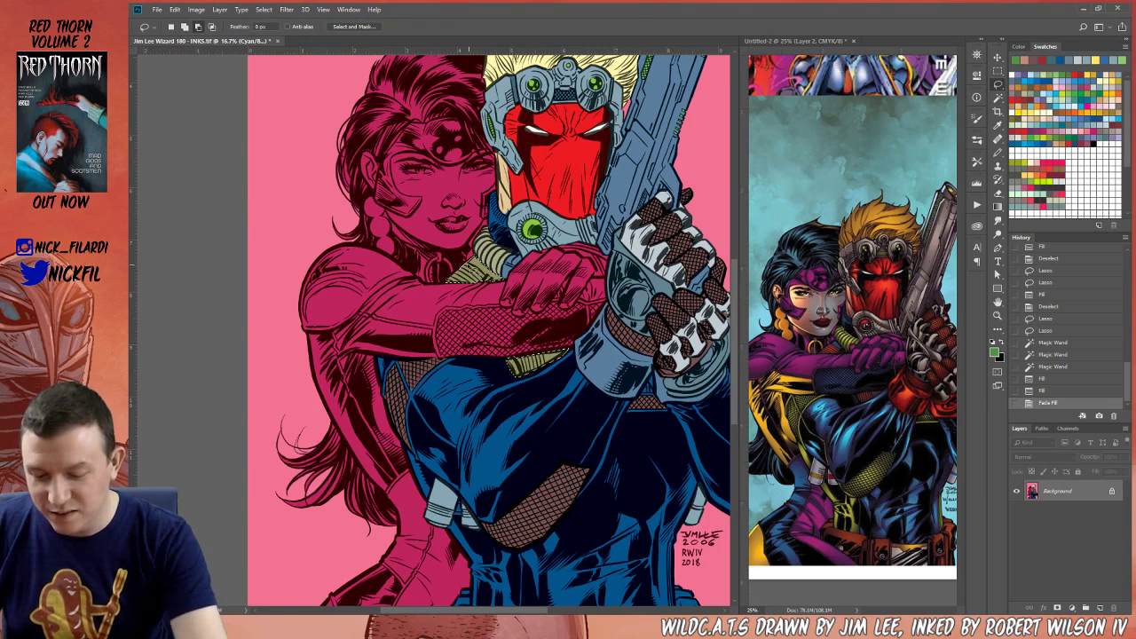
pyautogui.moveTo(500, 287)
pyautogui.mouseDown()
pyautogui.moveTo(430, 305)
pyautogui.moveTo(428, 227)
pyautogui.moveTo(525, 300)
pyautogui.mouseUp()
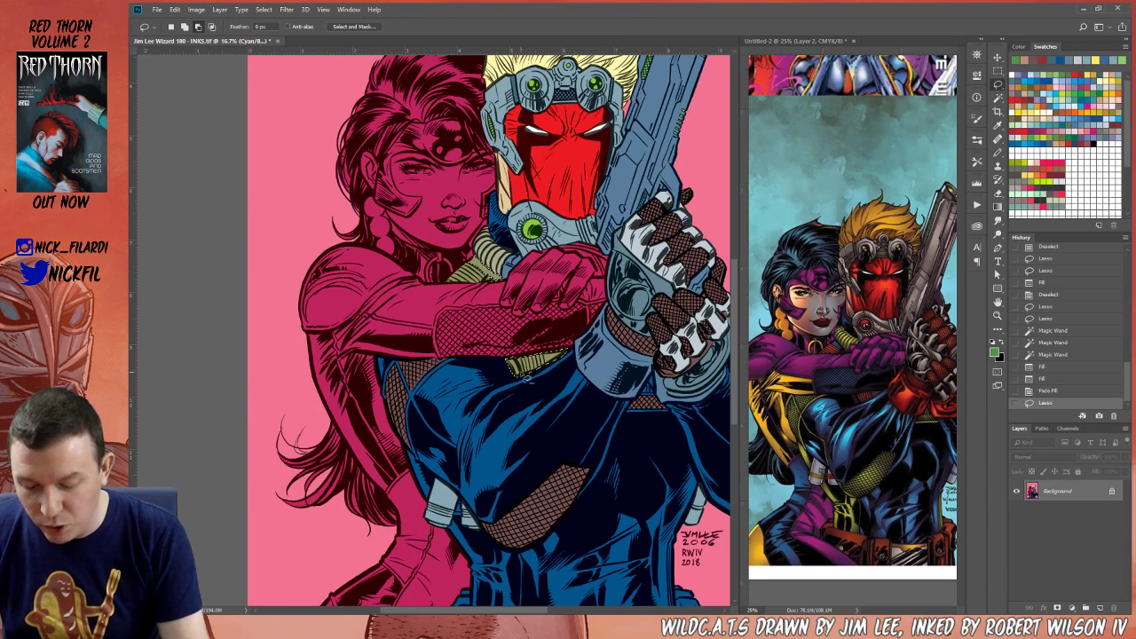
pyautogui.moveTo(536, 411)
pyautogui.mouseDown()
pyautogui.moveTo(557, 383)
pyautogui.moveTo(537, 373)
pyautogui.mouseUp()
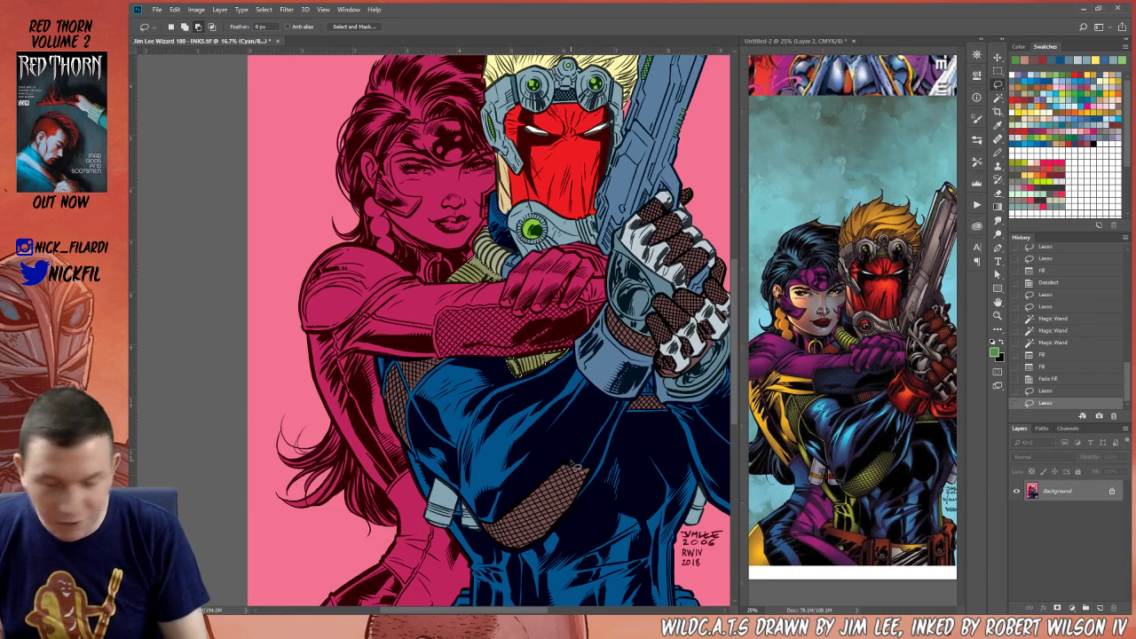
pyautogui.click(1081, 111)
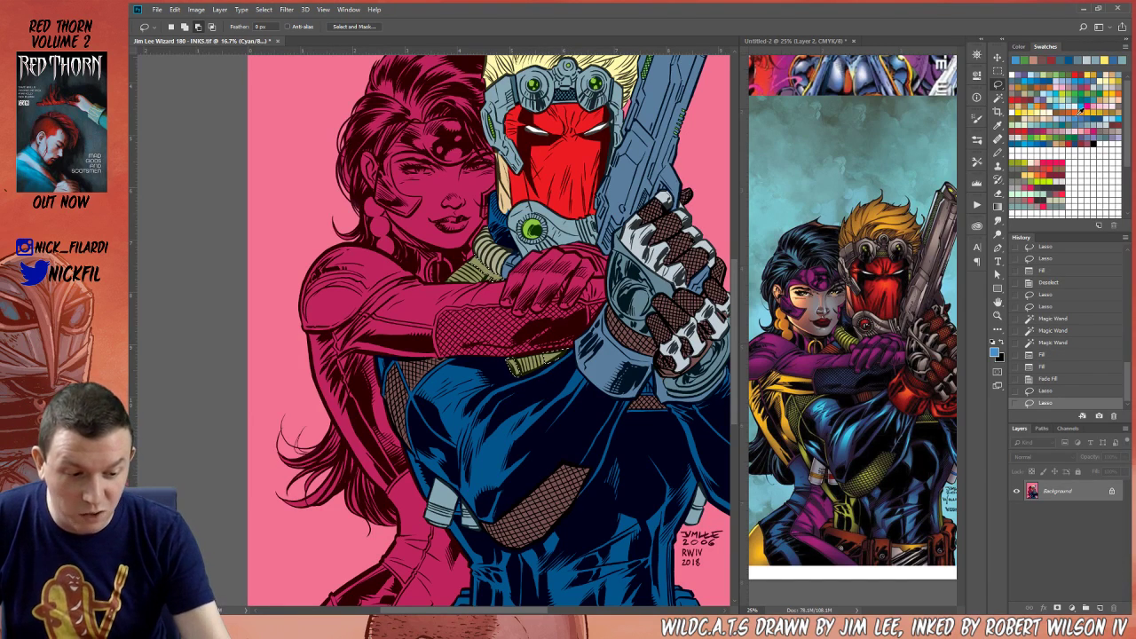
pyautogui.hotkey('alt', 'BackSpace')
pyautogui.hotkey('ctrl', 'd')
# Pick a light blue swatch and select the gunman's suit-blue areas with the Magic Wand
pyautogui.press('h')
pyautogui.moveTo(596, 412); pyautogui.dragTo(522, 463)
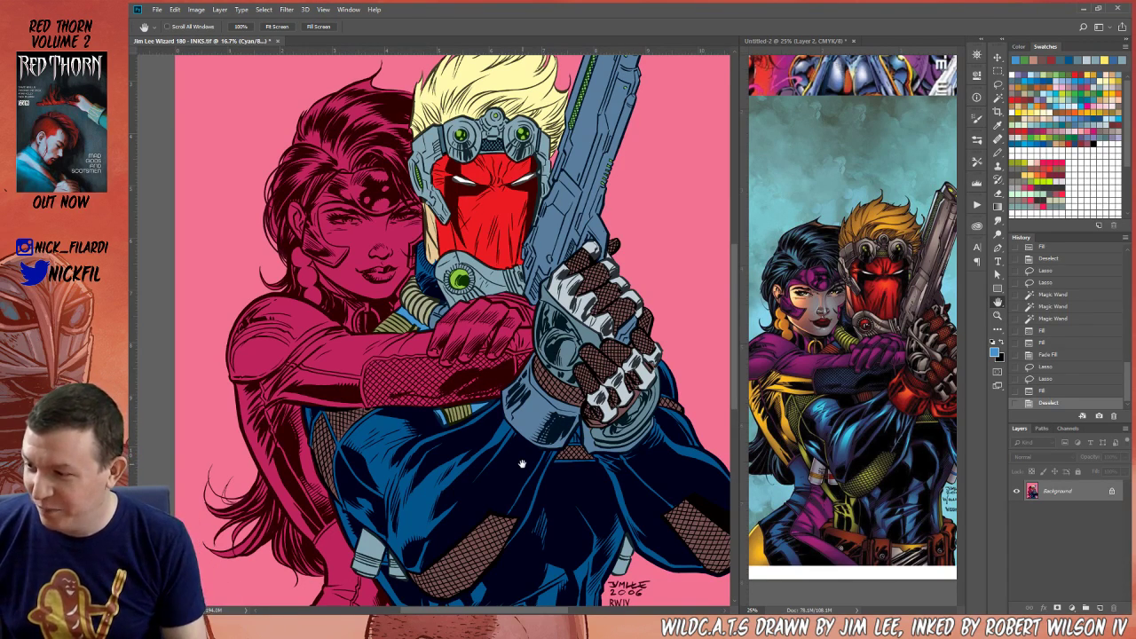
pyautogui.moveTo(566, 459); pyautogui.dragTo(604, 475)
pyautogui.moveTo(544, 417); pyautogui.dragTo(550, 446)
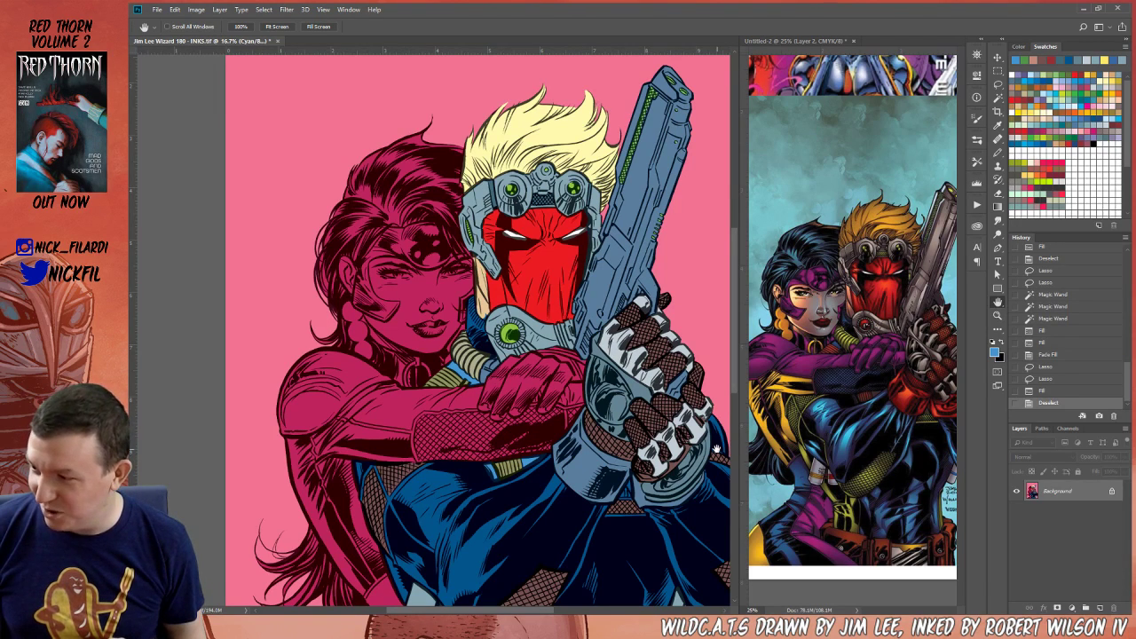
pyautogui.moveTo(614, 546); pyautogui.dragTo(601, 442)
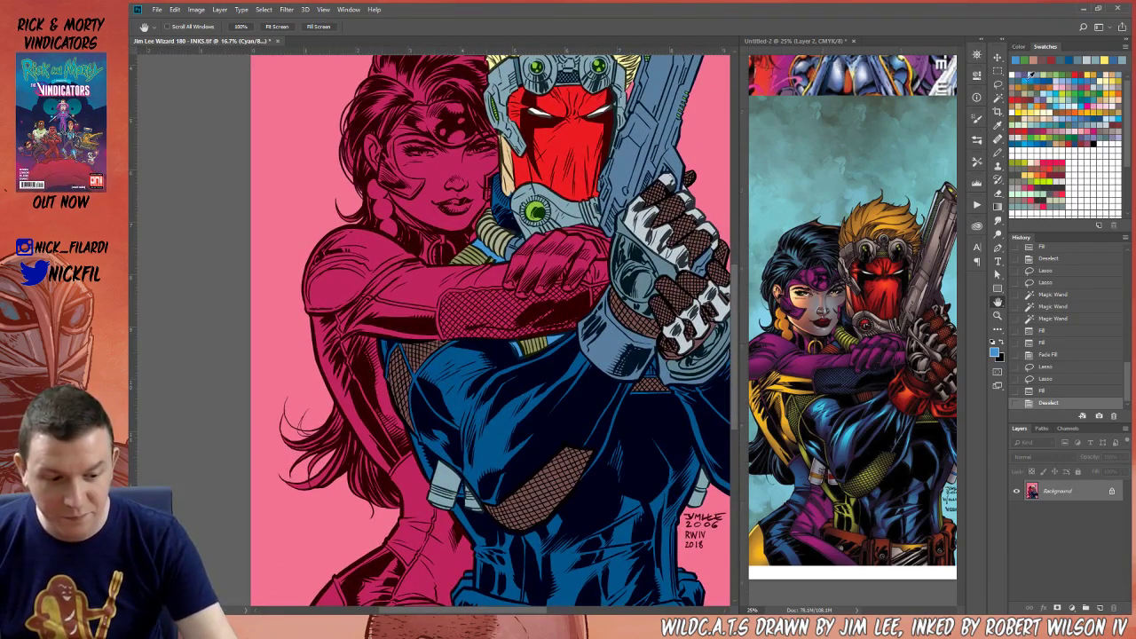
pyautogui.click(1034, 71)
pyautogui.click(1001, 150)
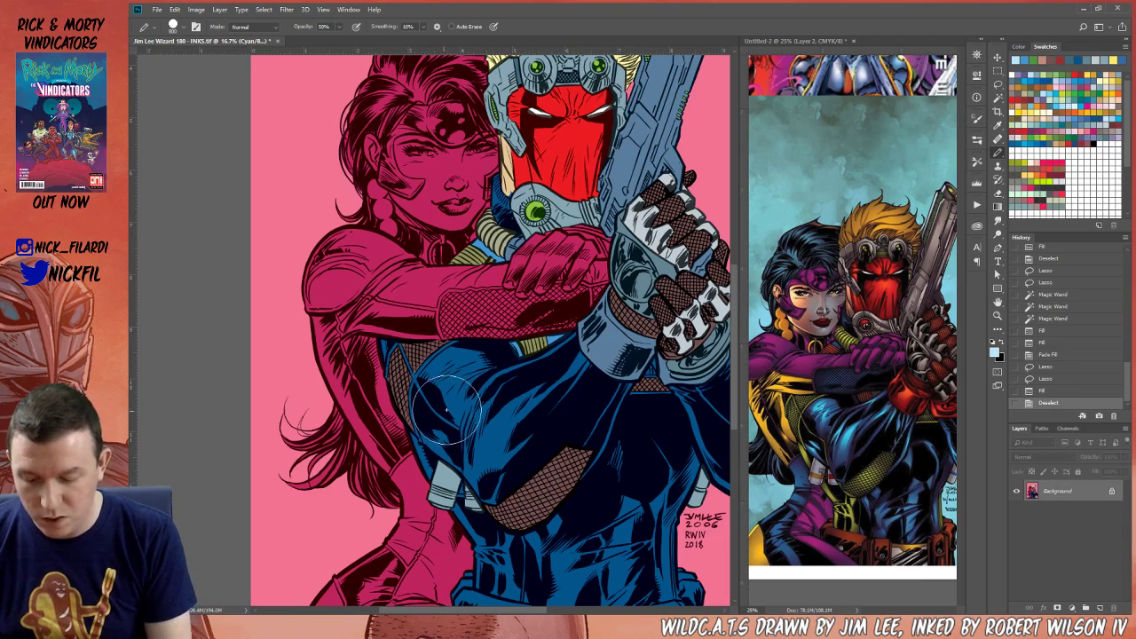
pyautogui.click(998, 99)
pyautogui.click(497, 415)
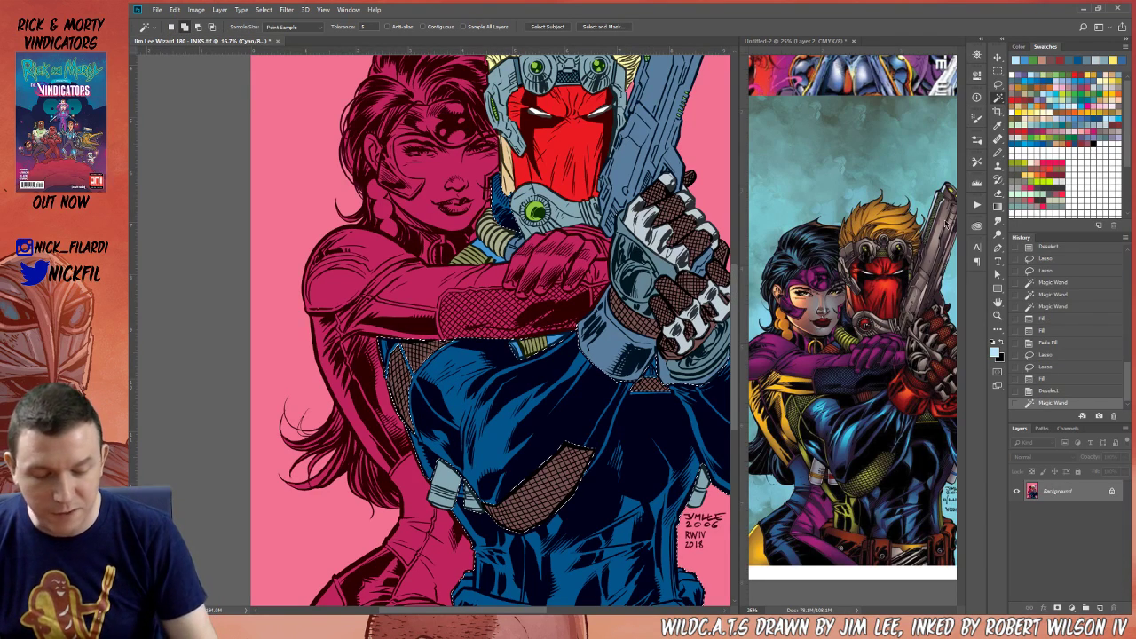
# Pencil light blue seam lines at 50% opacity along the gunman's shoulder and the side of his chest, inside the selection
pyautogui.click(998, 151)
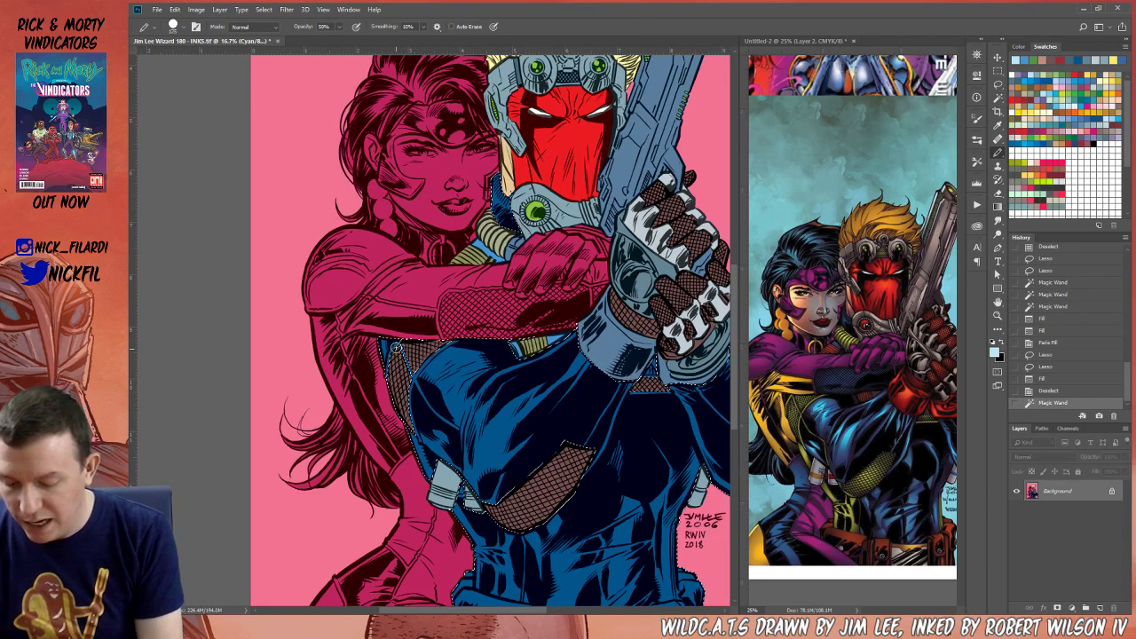
pyautogui.moveTo(395, 347); pyautogui.dragTo(412, 321)
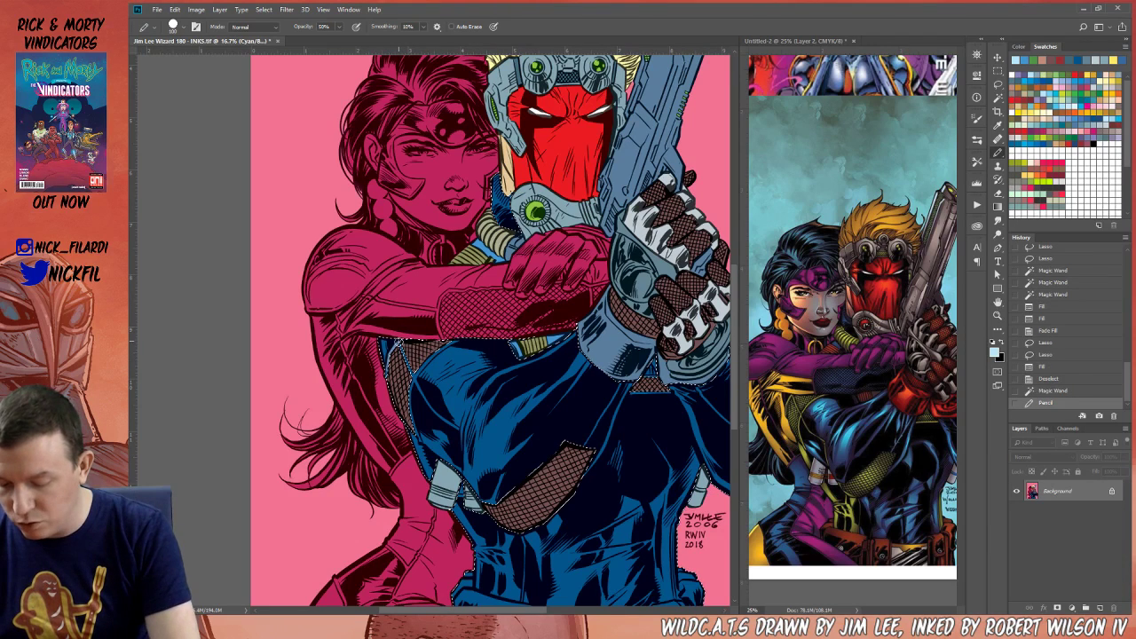
pyautogui.moveTo(412, 377); pyautogui.dragTo(410, 381)
pyautogui.moveTo(420, 439); pyautogui.dragTo(430, 486)
pyautogui.moveTo(413, 377); pyautogui.dragTo(437, 344)
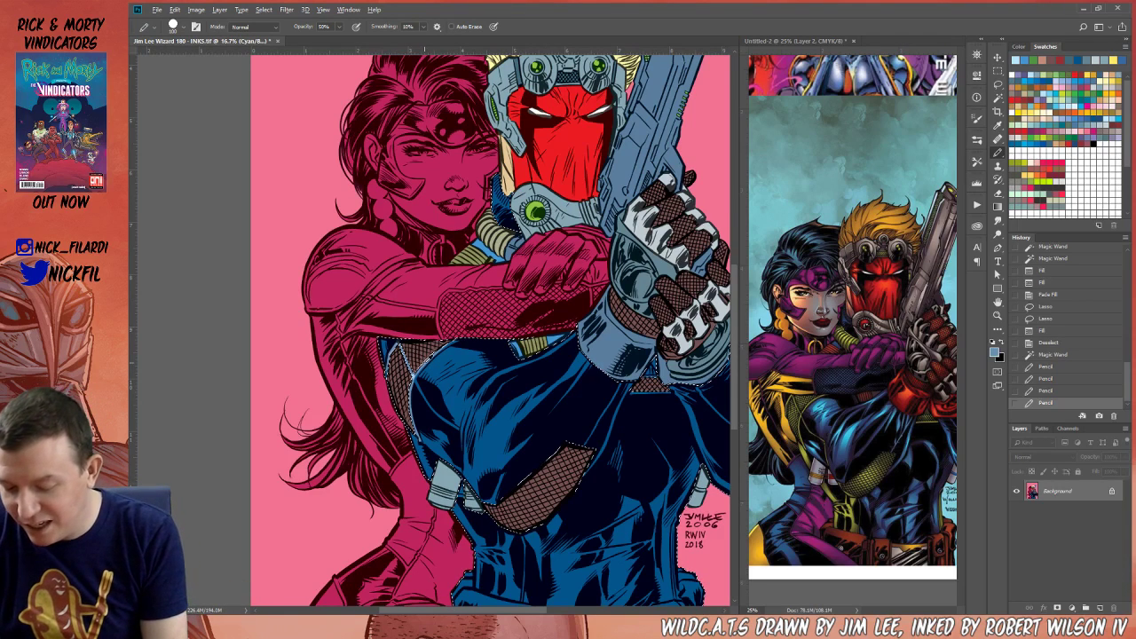
pyautogui.click(257, 28)
pyautogui.click(260, 41)
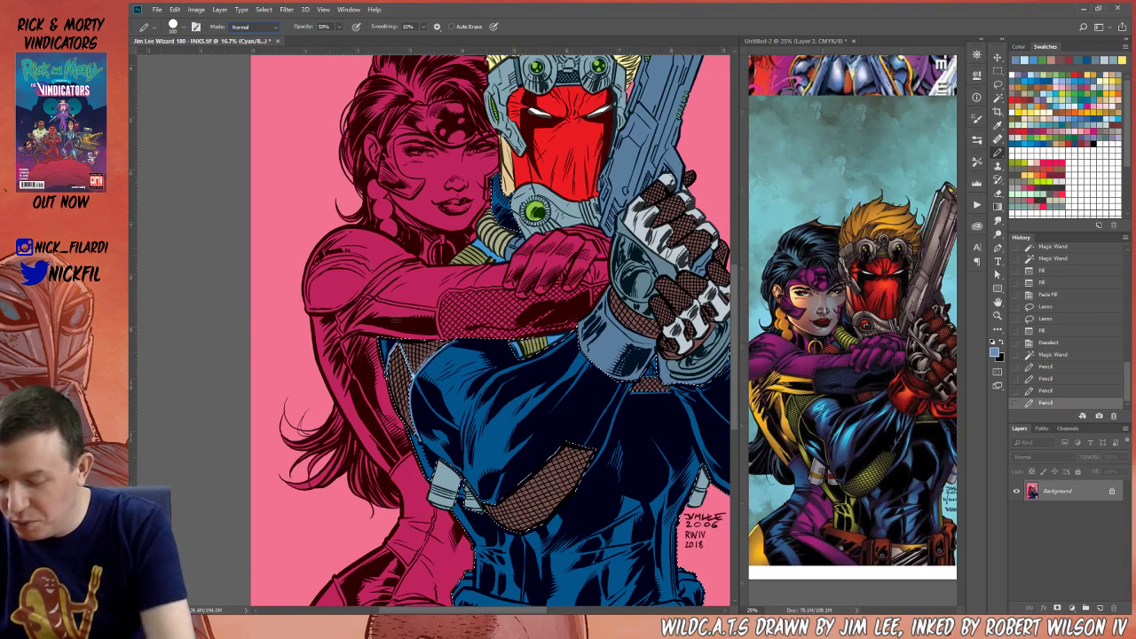
# Undo the last stroke, set the Pencil opacity to 100%, redraw the shoulder and chest seams in muted blue, and deselect
pyautogui.moveTo(415, 368)
pyautogui.mouseDown()
pyautogui.moveTo(462, 339)
pyautogui.moveTo(413, 383)
pyautogui.mouseUp()
pyautogui.hotkey('ctrl', 'z')
pyautogui.press('0')
pyautogui.moveTo(399, 345); pyautogui.dragTo(395, 359)
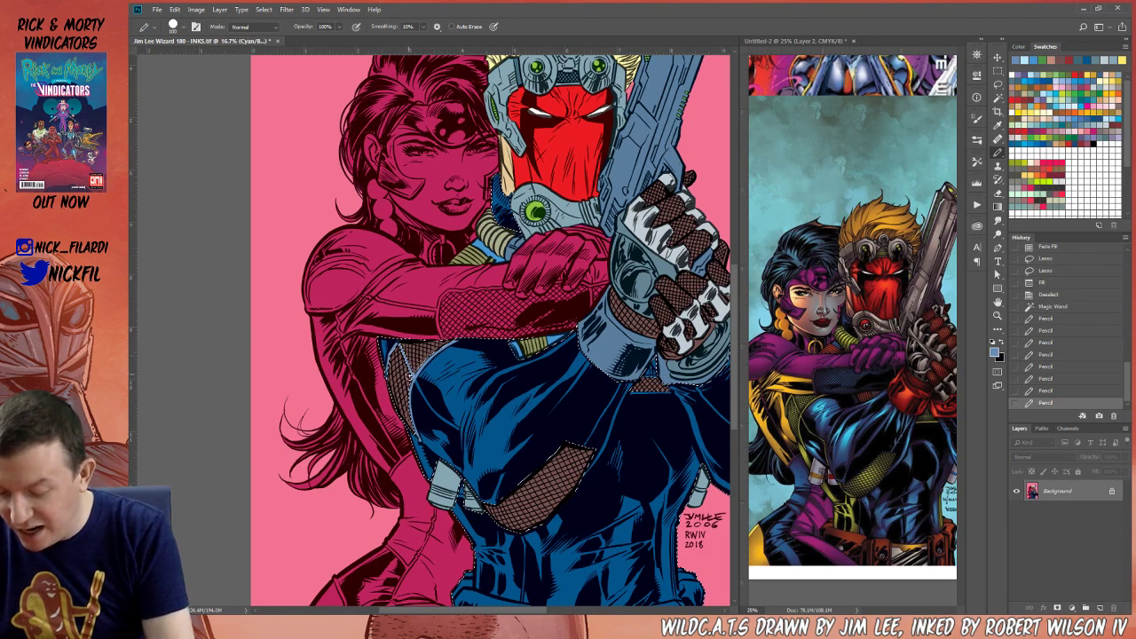
pyautogui.moveTo(427, 416); pyautogui.dragTo(450, 419)
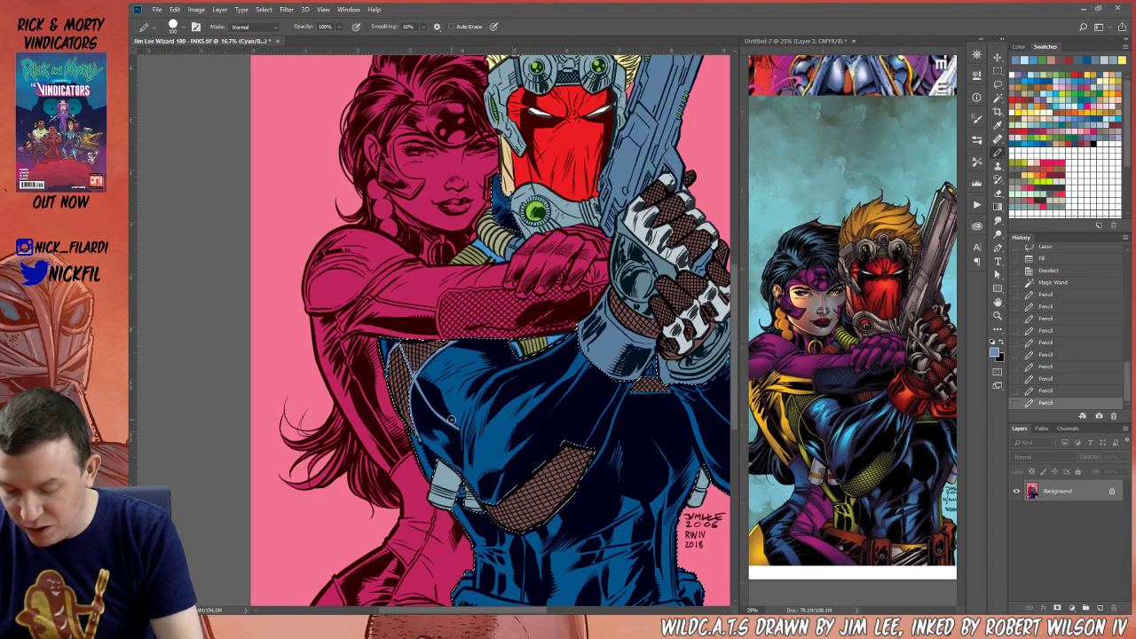
pyautogui.moveTo(416, 385); pyautogui.dragTo(399, 345)
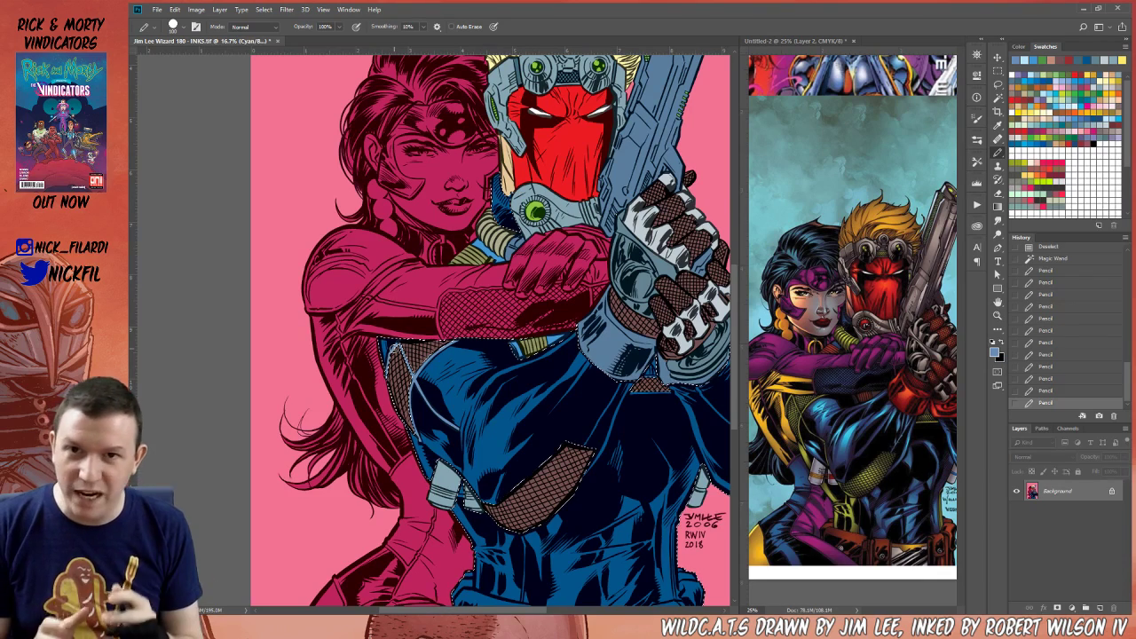
pyautogui.hotkey('ctrl', 'd')
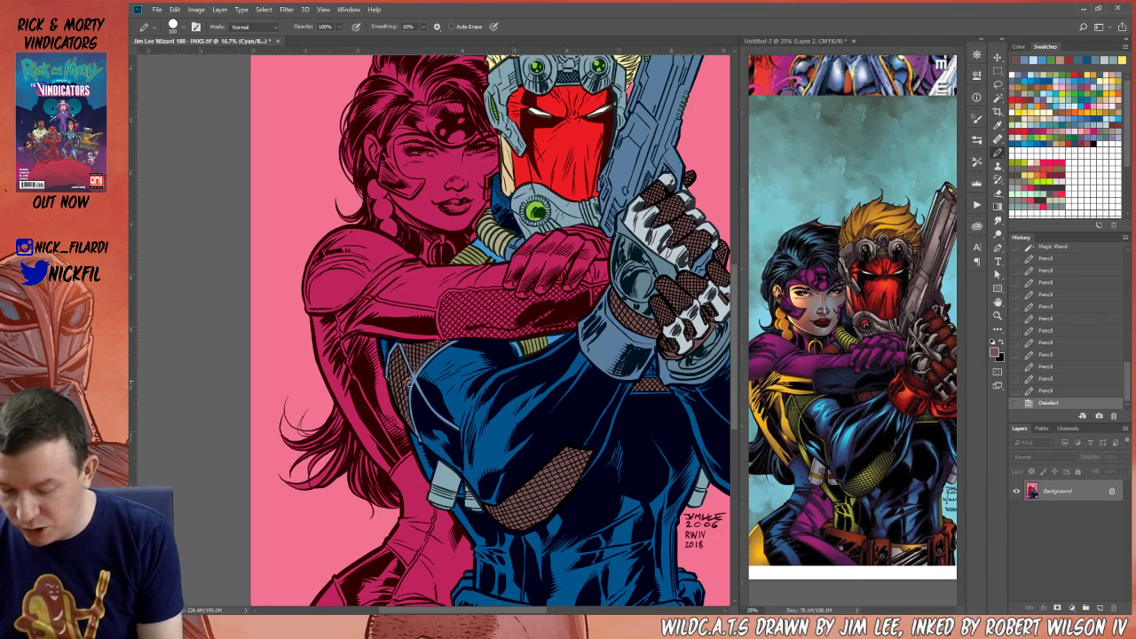
# Touch up the mesh edge beside the chest in brown and pencil a muted blue seam along the gunman's other upper arm
pyautogui.moveTo(409, 383); pyautogui.dragTo(421, 367)
pyautogui.keyDown('alt'); pyautogui.click(422, 366); pyautogui.keyUp('alt')
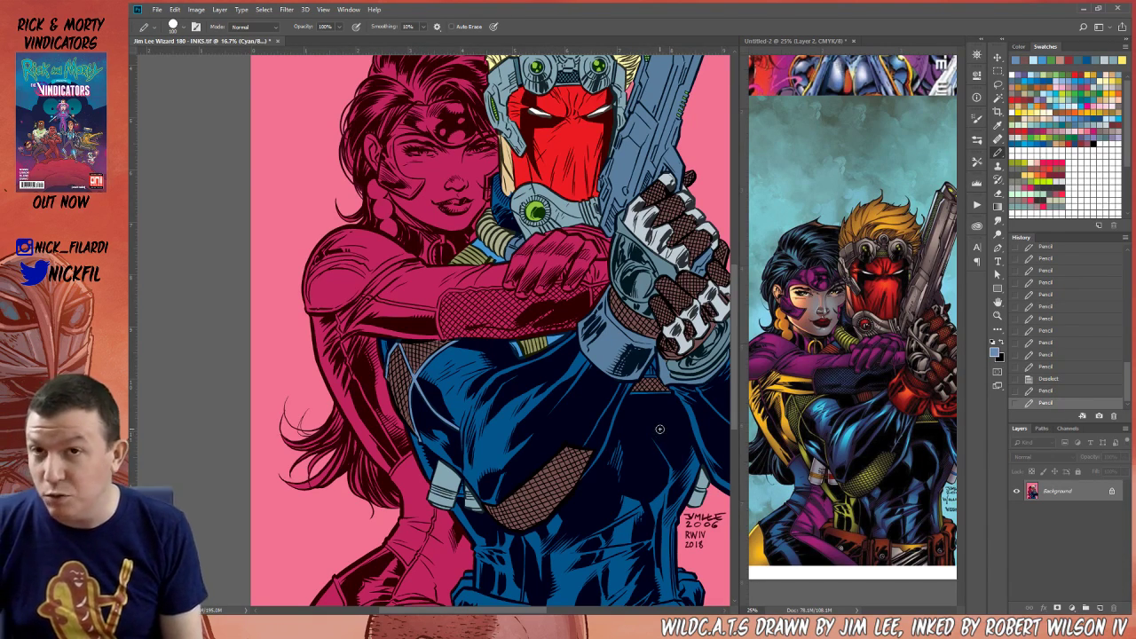
pyautogui.press('space')
pyautogui.moveTo(661, 480); pyautogui.dragTo(521, 408)
pyautogui.click(998, 151)
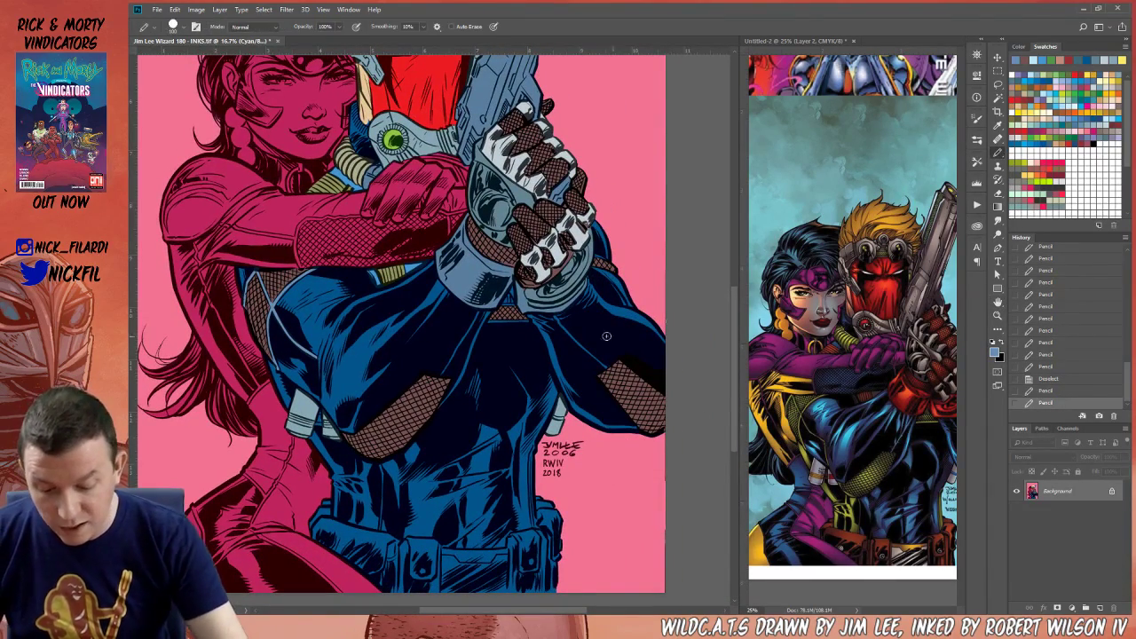
pyautogui.moveTo(606, 366); pyautogui.dragTo(564, 327)
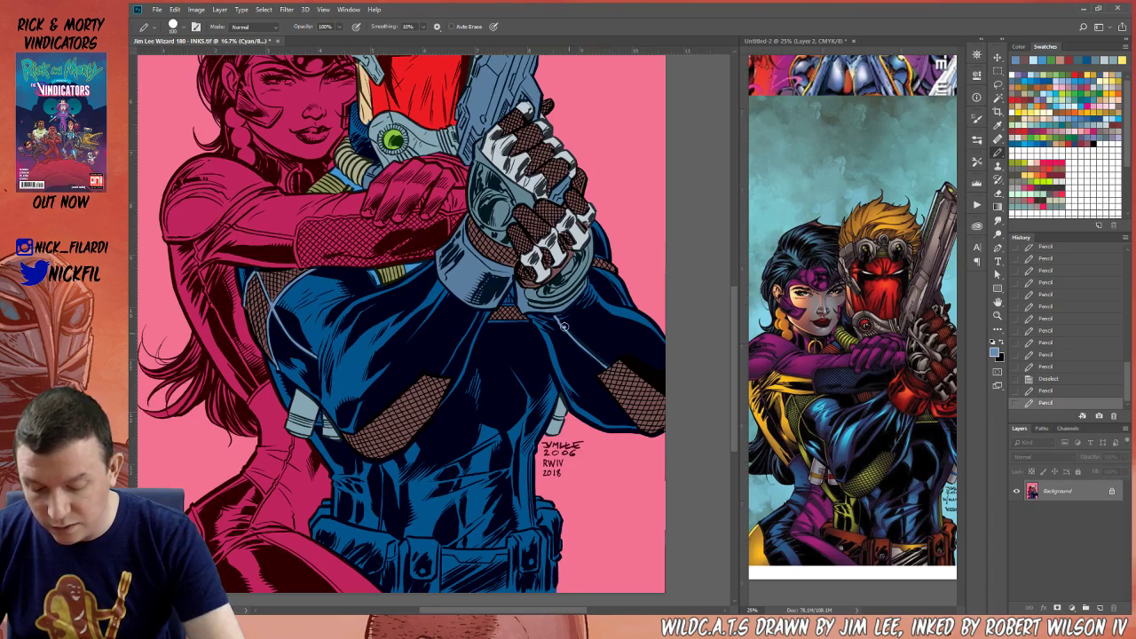
# Pick a dark red and pencil bands around the white canisters on both sides of the gunman's torso
pyautogui.click(998, 302)
pyautogui.moveTo(475, 493); pyautogui.dragTo(605, 454)
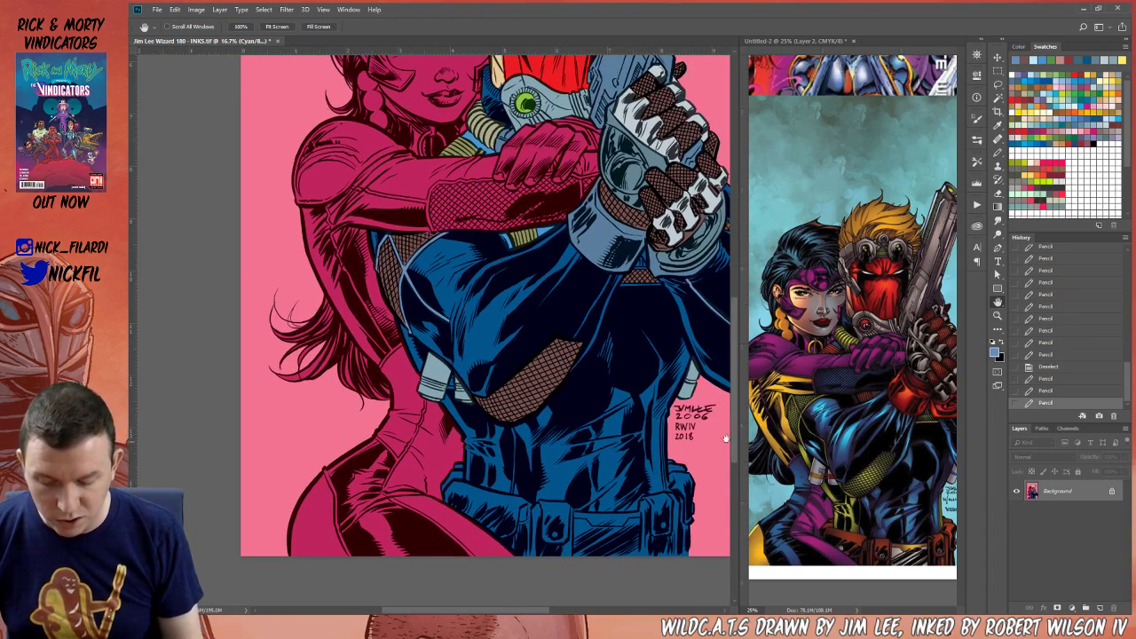
pyautogui.click(1014, 60)
pyautogui.click(999, 152)
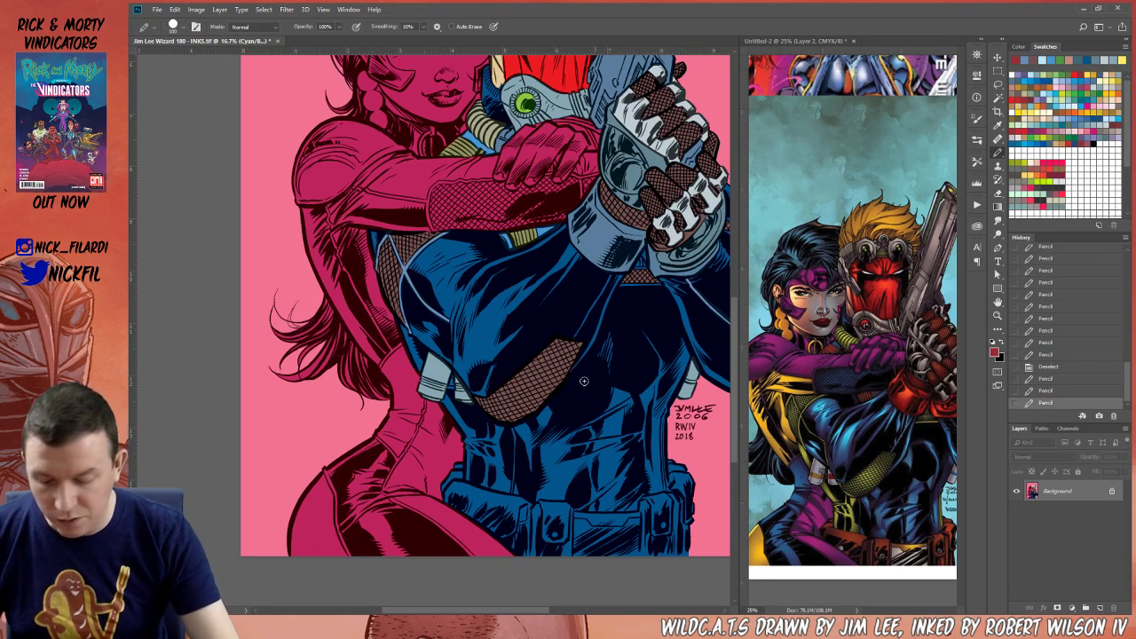
pyautogui.moveTo(424, 382); pyautogui.dragTo(464, 390)
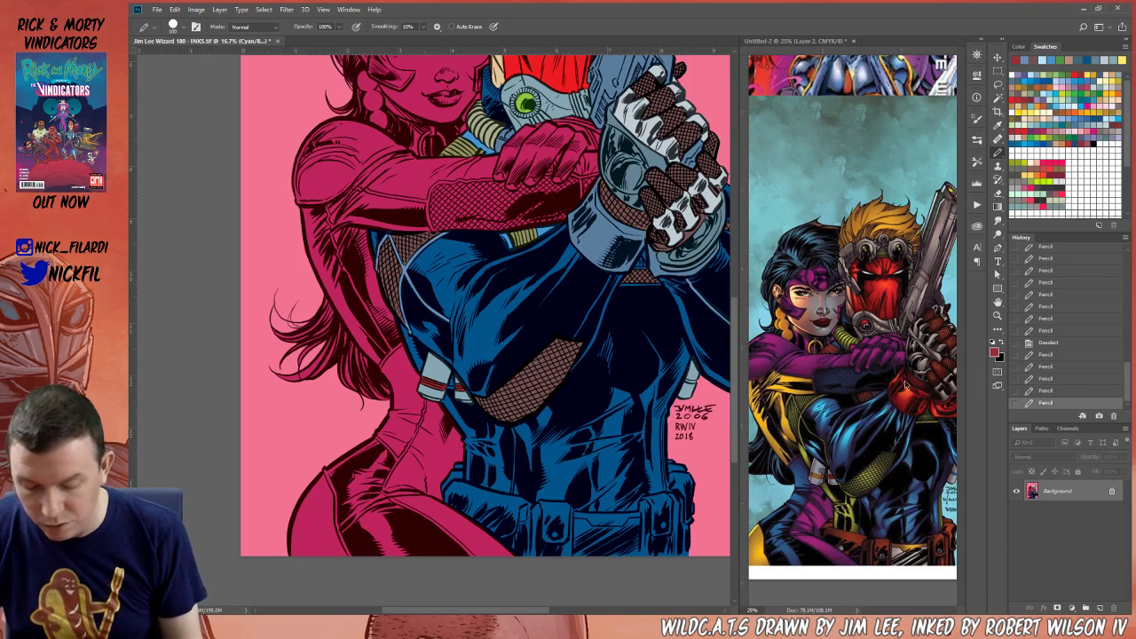
pyautogui.moveTo(691, 380); pyautogui.dragTo(683, 377)
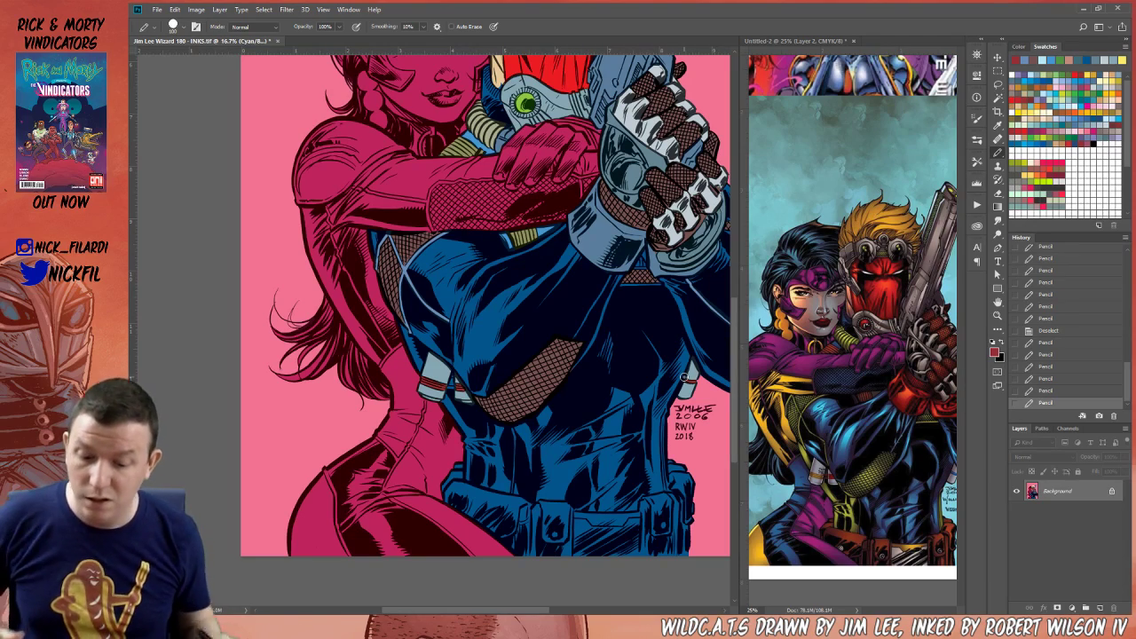
# Touch up the knuckle plates and wrist edge of the gunman's lower glove with the Pencil, using light grey and sampled glove colours
pyautogui.click(998, 302)
pyautogui.moveTo(581, 381); pyautogui.dragTo(546, 473)
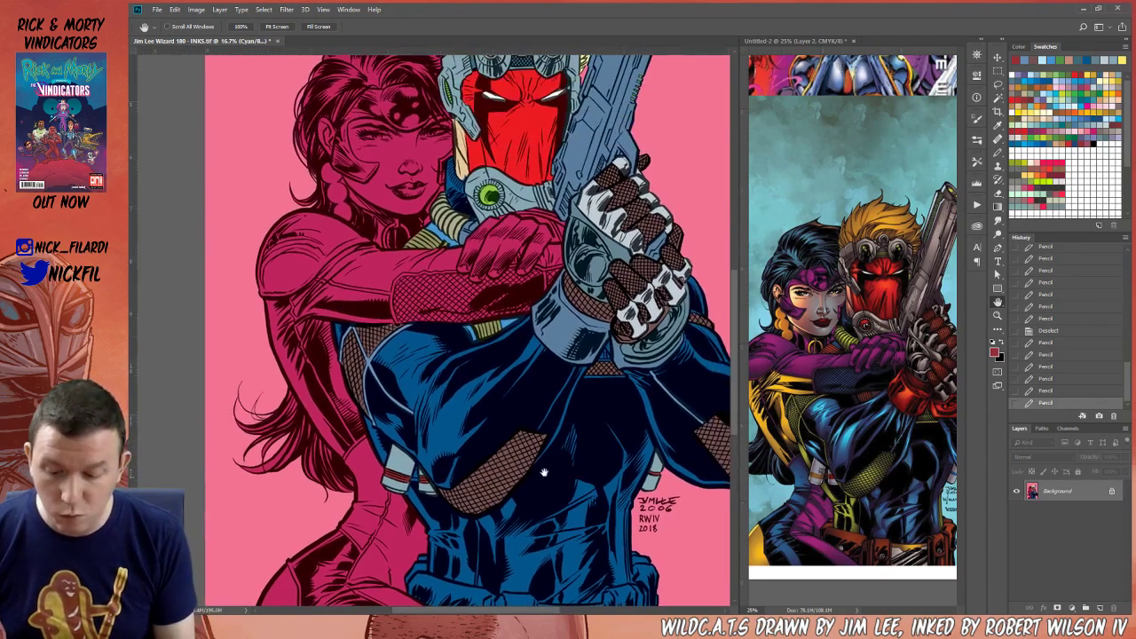
pyautogui.click(998, 315)
pyautogui.keyDown('alt'); pyautogui.click(591, 477); pyautogui.keyUp('alt')
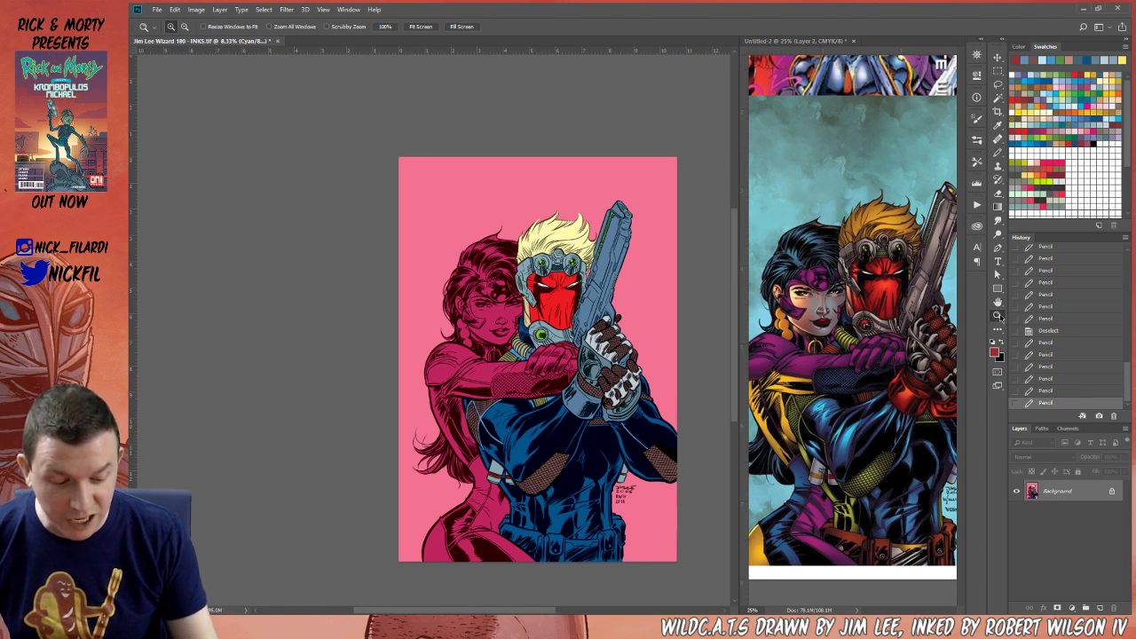
pyautogui.click(580, 435)
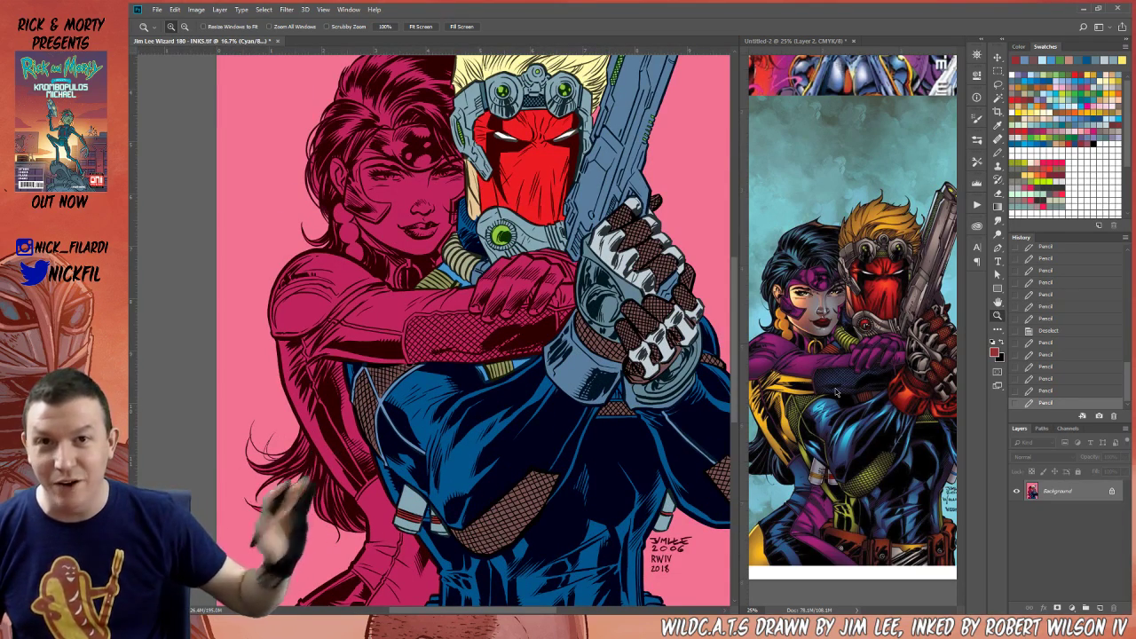
pyautogui.press('h')
pyautogui.moveTo(656, 416); pyautogui.dragTo(645, 443)
pyautogui.press('b')
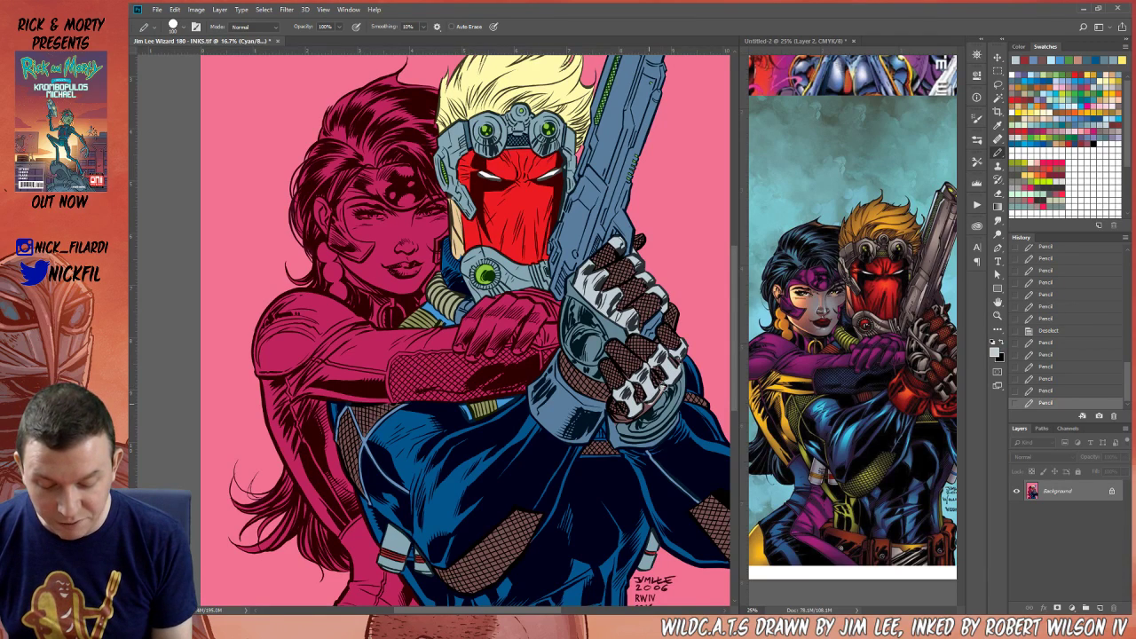
pyautogui.moveTo(642, 411)
pyautogui.mouseDown()
pyautogui.moveTo(618, 419)
pyautogui.moveTo(618, 433)
pyautogui.moveTo(646, 411)
pyautogui.mouseUp()
pyautogui.keyDown('alt'); pyautogui.click(614, 424); pyautogui.keyUp('alt')
pyautogui.keyDown('alt'); pyautogui.click(630, 426); pyautogui.keyUp('alt')
pyautogui.hotkey('ctrl', 'z')
pyautogui.keyDown('alt'); pyautogui.click(630, 417); pyautogui.keyUp('alt')
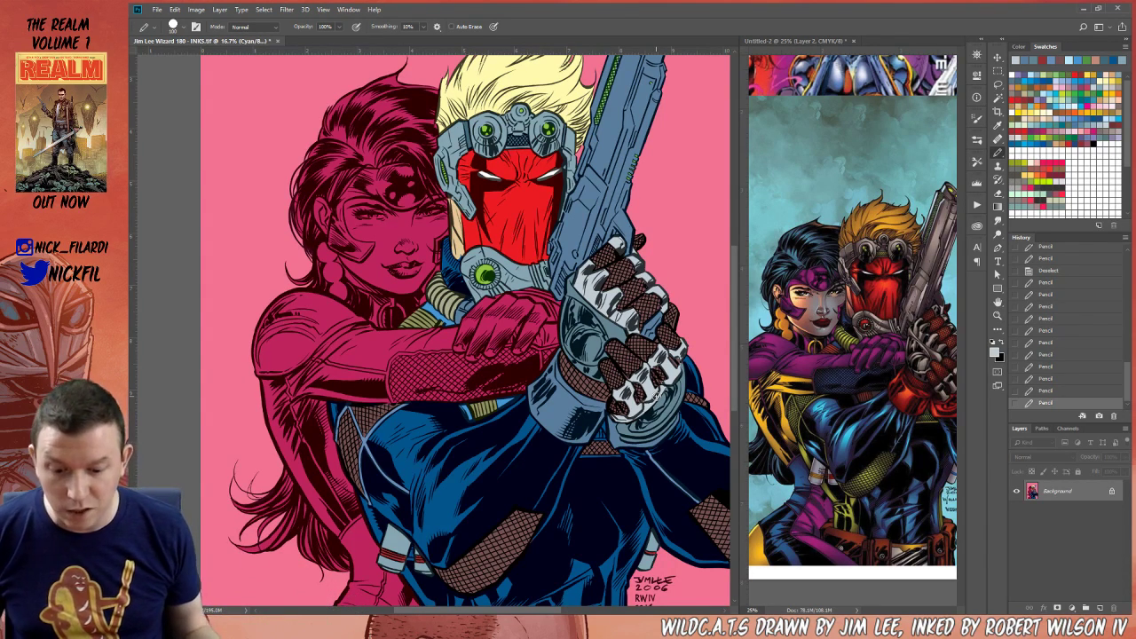
# Lasso the gunman's utility belt and pouches, then subtract the pink background and the woman's magenta from the selection with the Magic Wand
pyautogui.click(997, 302)
pyautogui.moveTo(565, 512); pyautogui.dragTo(588, 363)
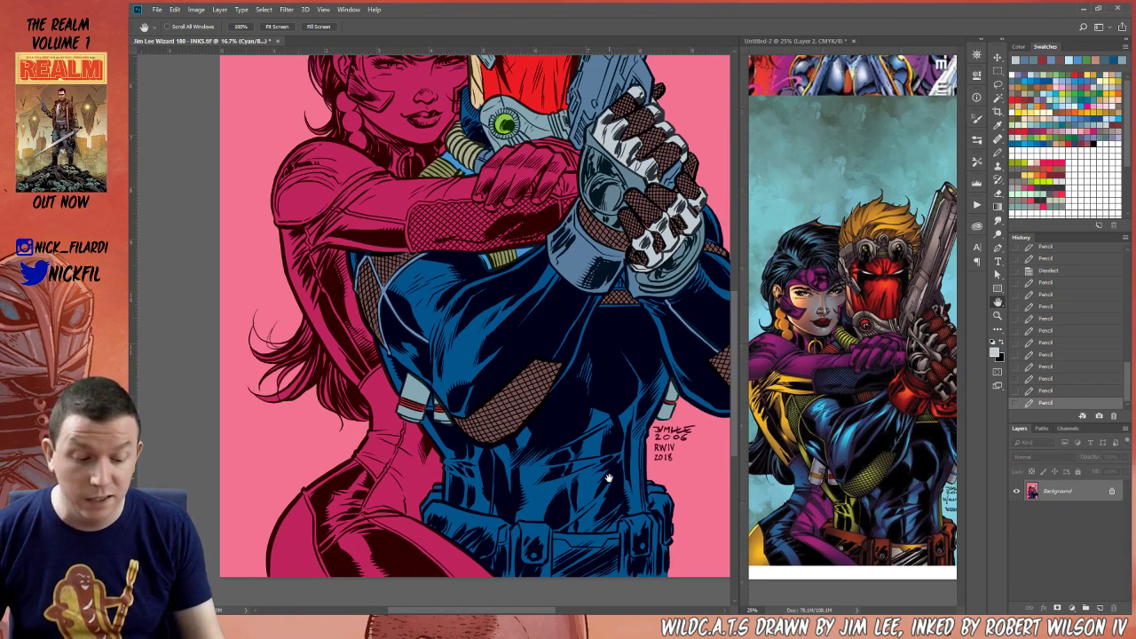
pyautogui.moveTo(592, 438); pyautogui.dragTo(572, 396)
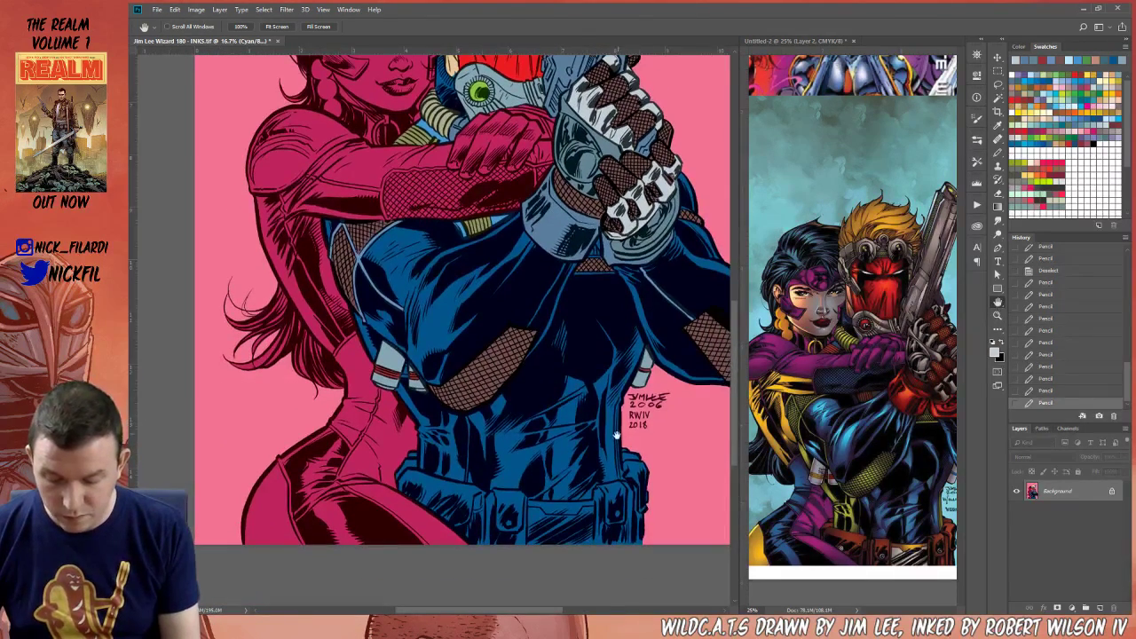
pyautogui.click(997, 86)
pyautogui.moveTo(391, 449)
pyautogui.mouseDown()
pyautogui.moveTo(420, 561)
pyautogui.moveTo(636, 571)
pyautogui.moveTo(658, 445)
pyautogui.moveTo(625, 452)
pyautogui.moveTo(630, 479)
pyautogui.moveTo(594, 504)
pyautogui.moveTo(434, 479)
pyautogui.mouseUp()
pyautogui.moveTo(389, 446); pyautogui.dragTo(403, 439)
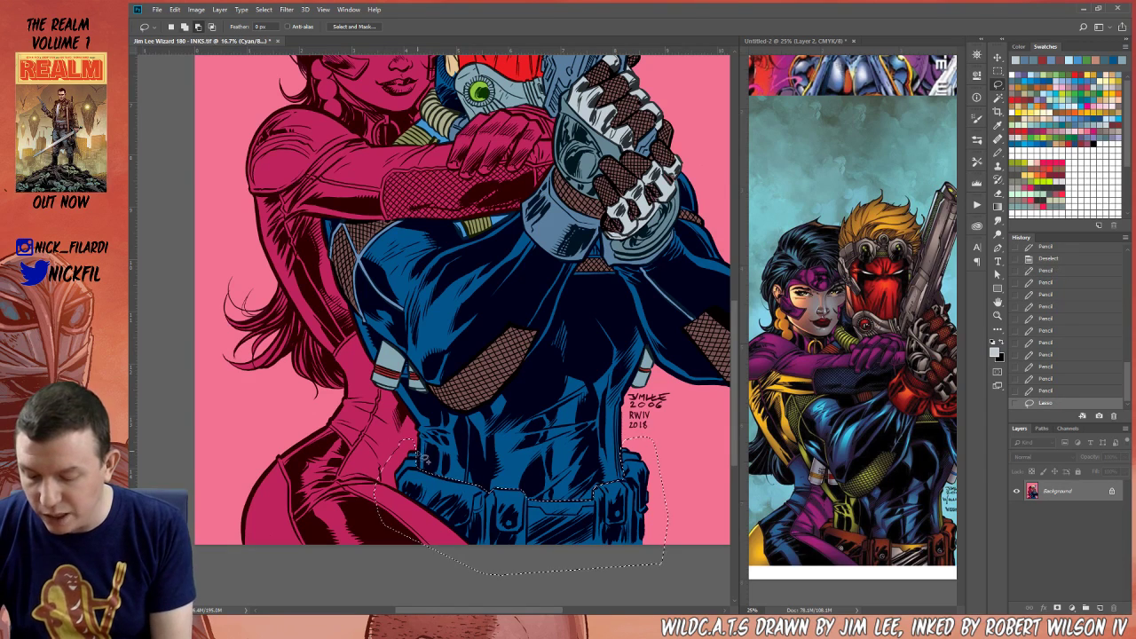
pyautogui.click(1000, 98)
pyautogui.click(660, 462)
pyautogui.click(397, 505)
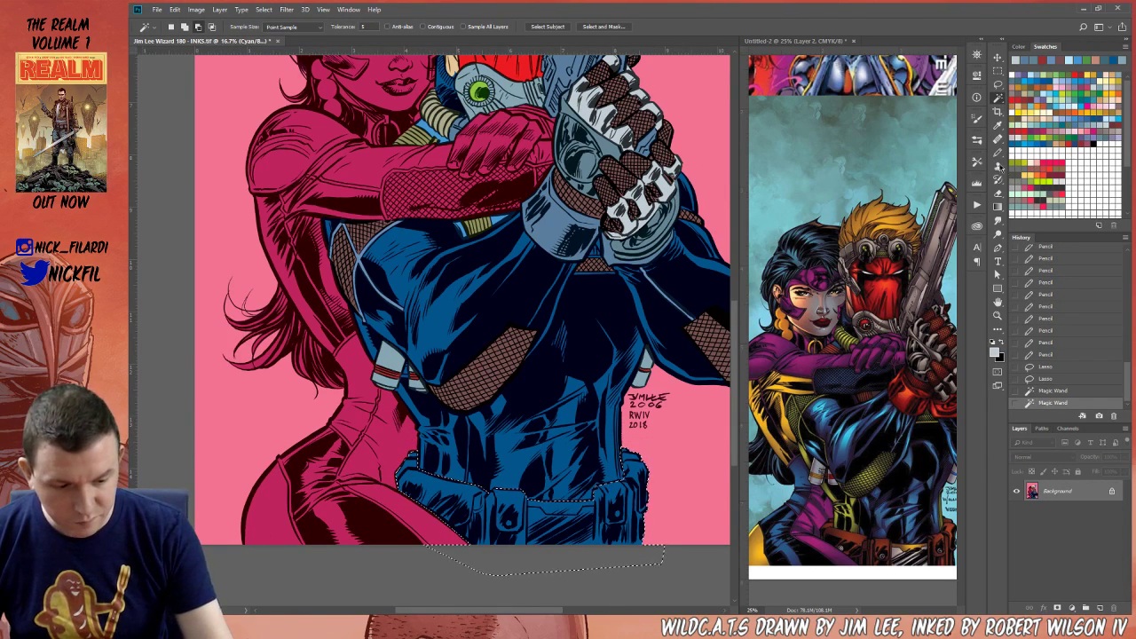
# Sample the brown of the mesh panel, fill the selected belt and pouches with it, and deselect
pyautogui.click(998, 152)
pyautogui.keyDown('alt'); pyautogui.click(506, 389); pyautogui.keyUp('alt')
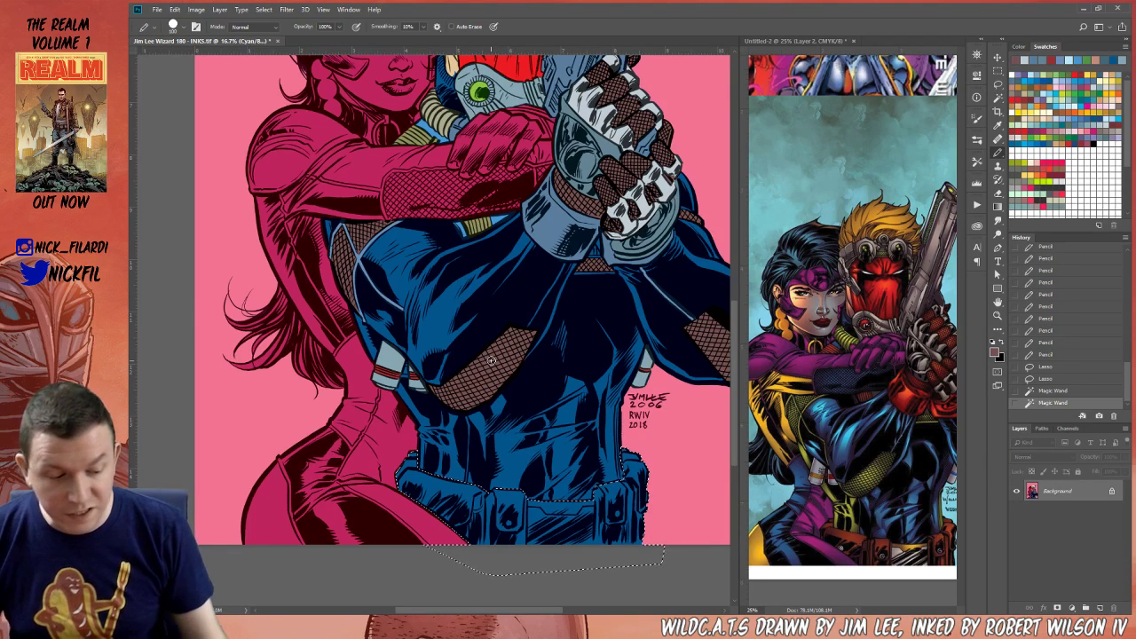
pyautogui.hotkey('alt', 'BackSpace')
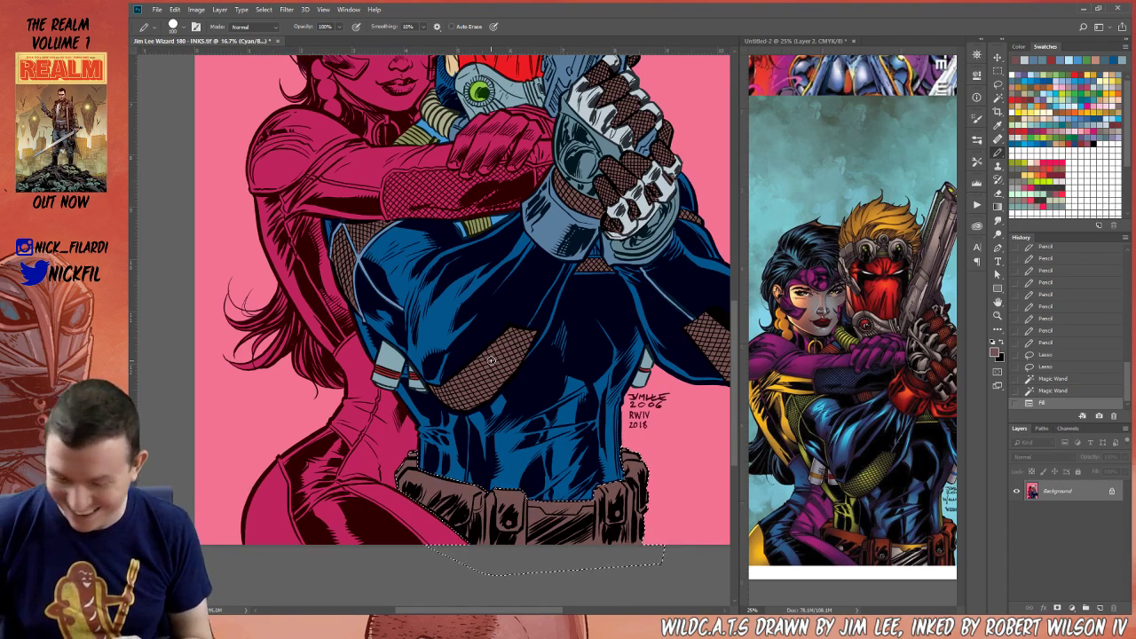
pyautogui.hotkey('ctrl', 'd')
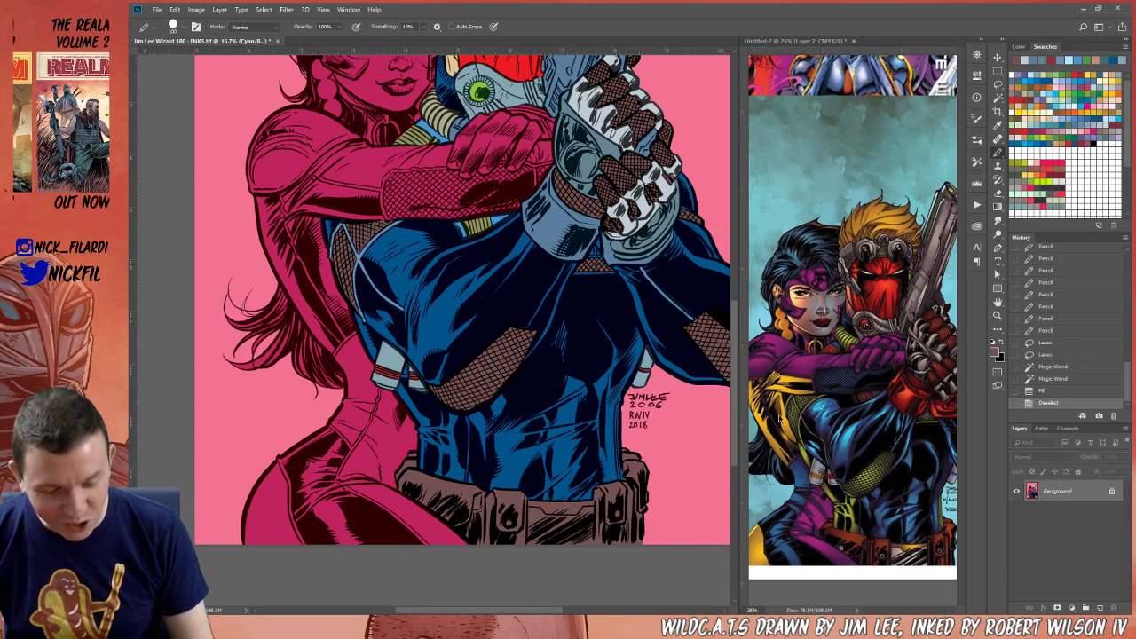
# Pick an off-white swatch and pencil in the round snaps on the belt pouches
pyautogui.click(1064, 96)
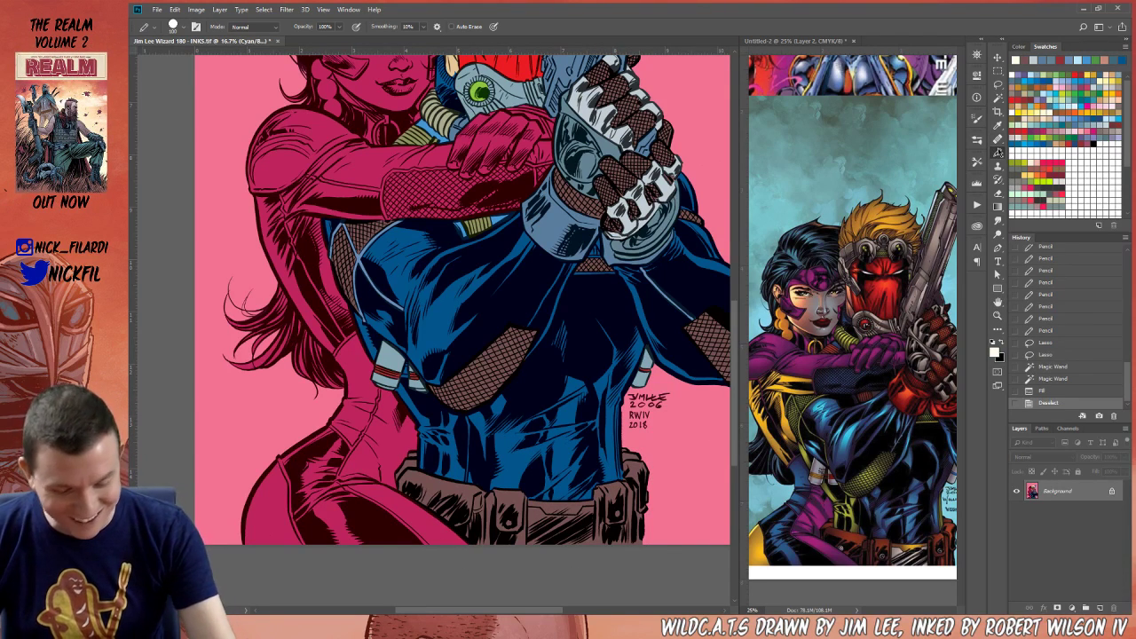
pyautogui.moveTo(509, 514); pyautogui.dragTo(514, 504)
pyautogui.click(647, 495)
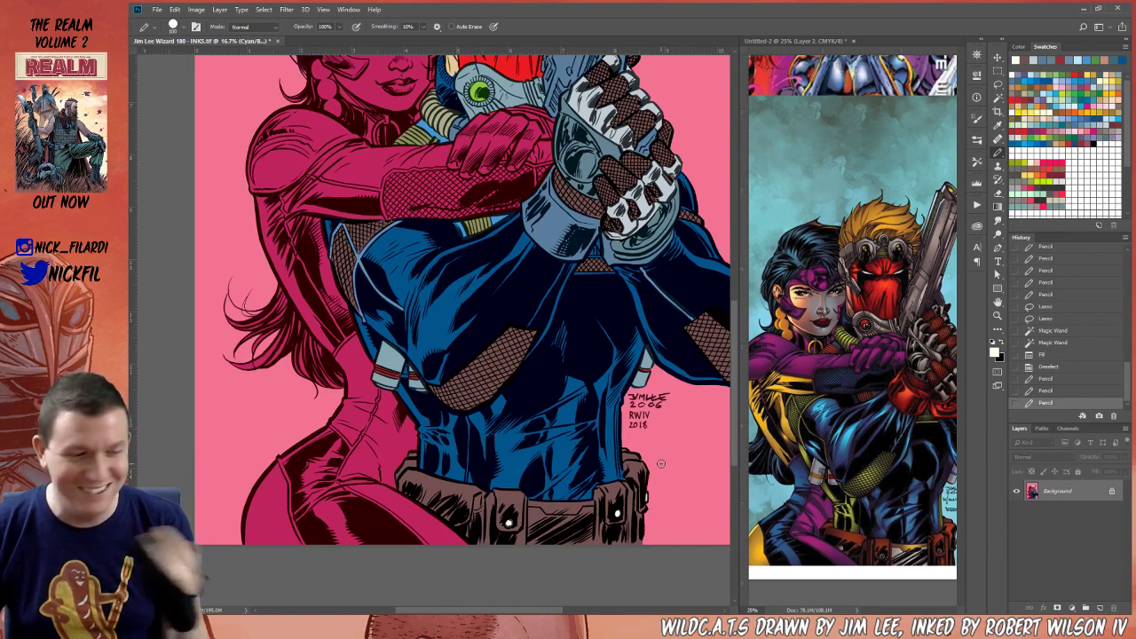
pyautogui.click(997, 315)
pyautogui.keyDown('alt'); pyautogui.click(590, 465); pyautogui.keyUp('alt')
pyautogui.click(996, 98)
pyautogui.click(458, 264)
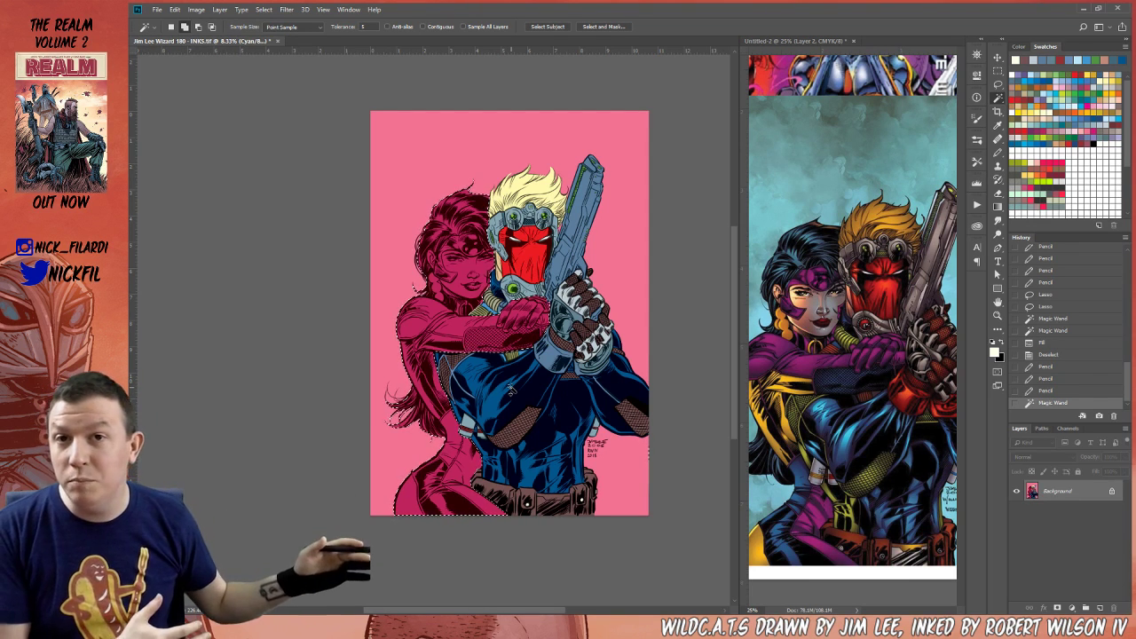
pyautogui.click(997, 316)
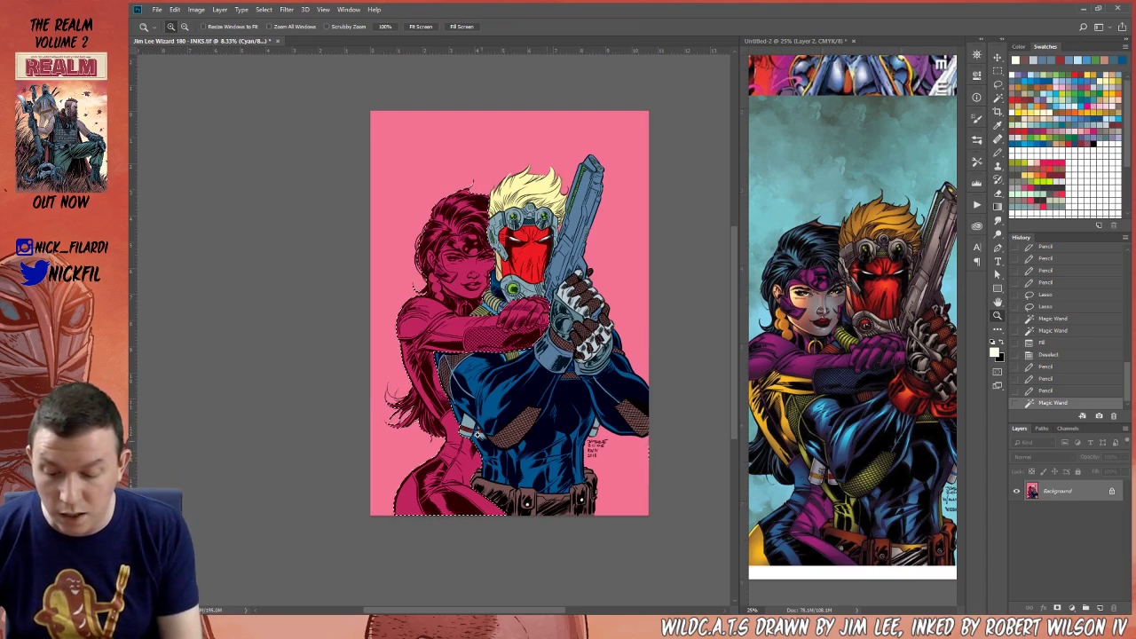
pyautogui.hotkey('ctrl', '+')
pyautogui.click(996, 303)
pyautogui.moveTo(482, 380); pyautogui.dragTo(557, 505)
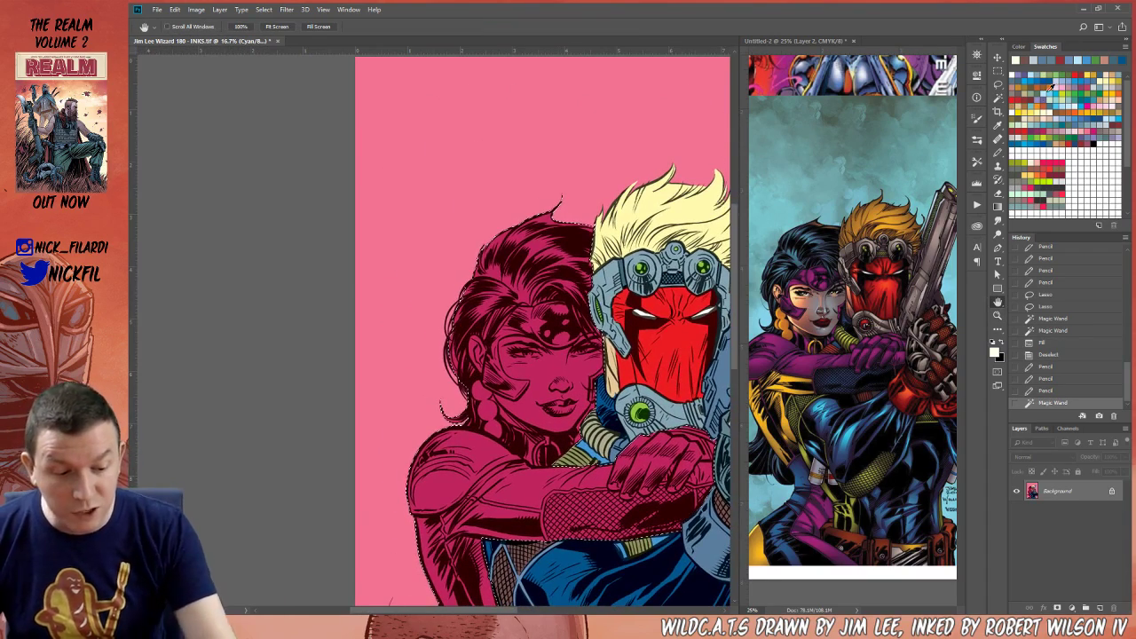
pyautogui.click(1098, 125)
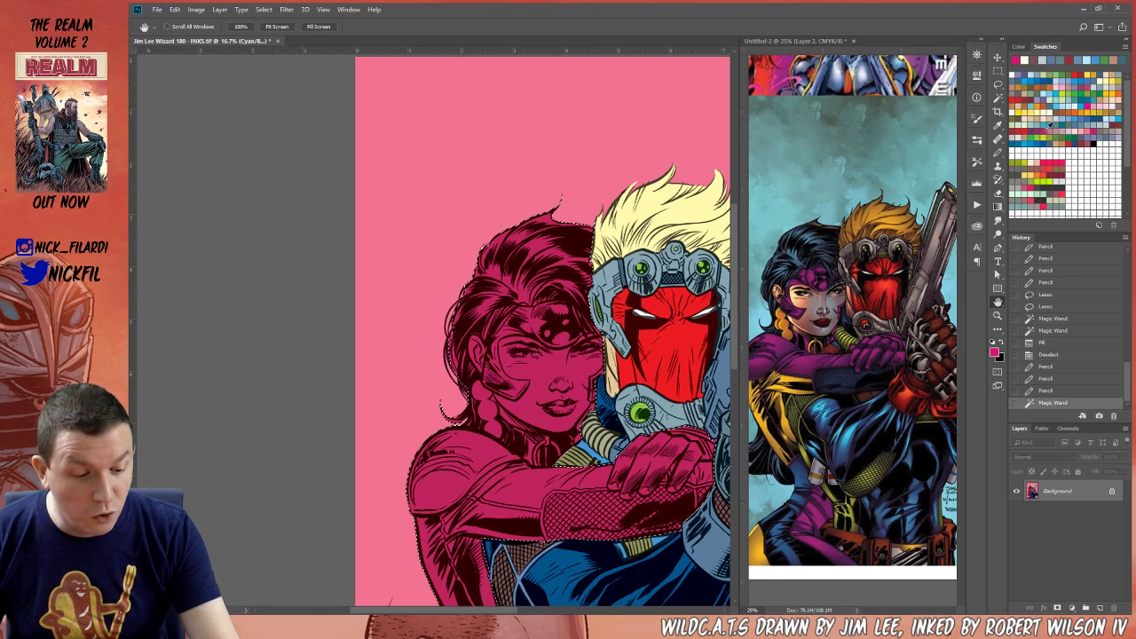
pyautogui.hotkey('ctrl', 'd')
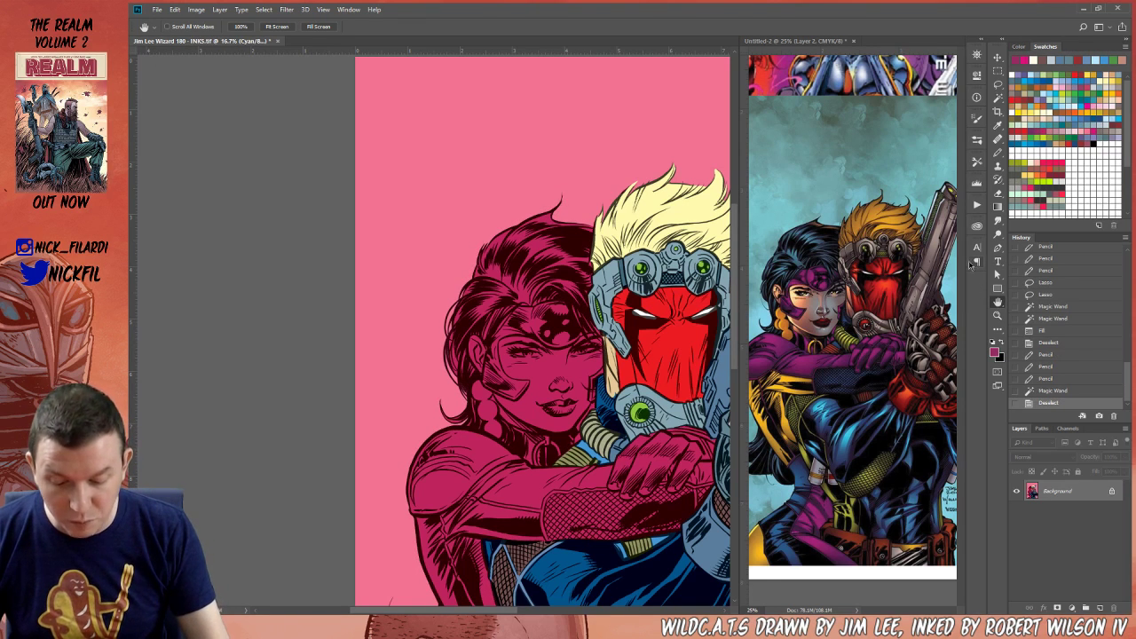
# Sample the light skin tone beside the gunman's mask and pencil over the remaining patch at its edge
pyautogui.click(998, 152)
pyautogui.keyDown('alt'); pyautogui.click(609, 360); pyautogui.keyUp('alt')
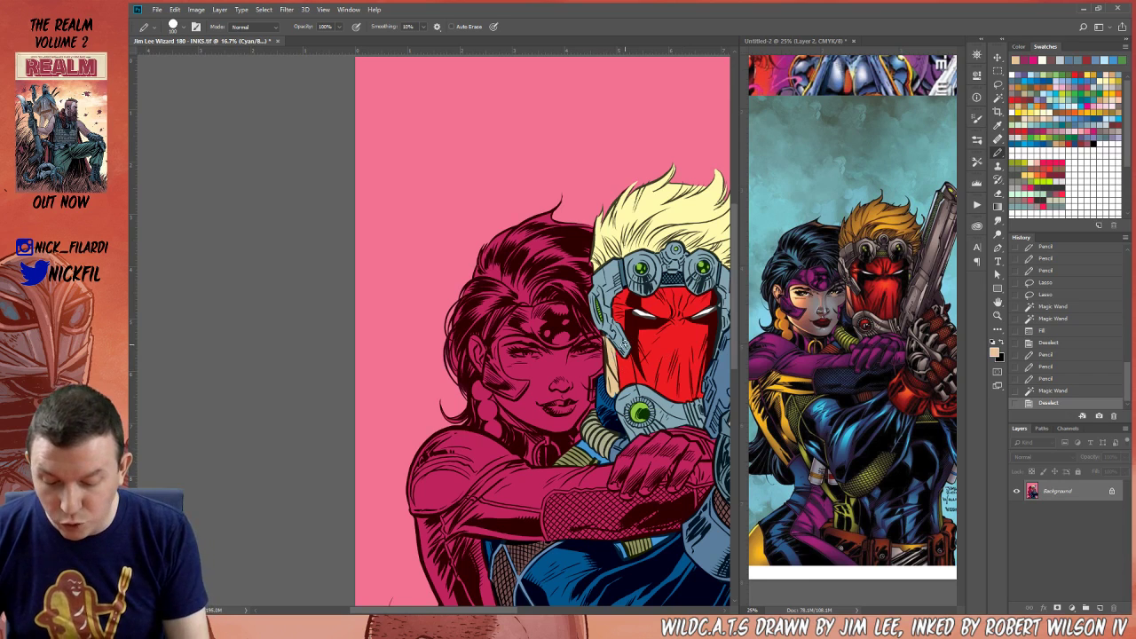
pyautogui.moveTo(603, 336); pyautogui.dragTo(611, 359)
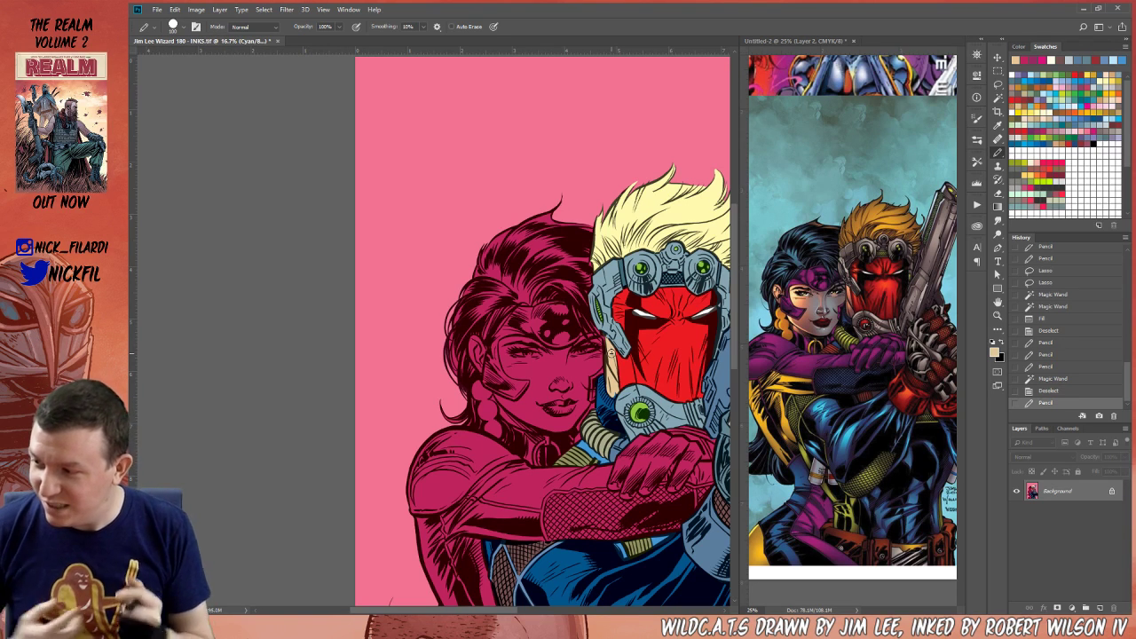
# Lasso the exposed skin of the woman's face, following the edges of her headpiece, jaw and cheek guards
pyautogui.click(997, 302)
pyautogui.moveTo(565, 420); pyautogui.dragTo(601, 454)
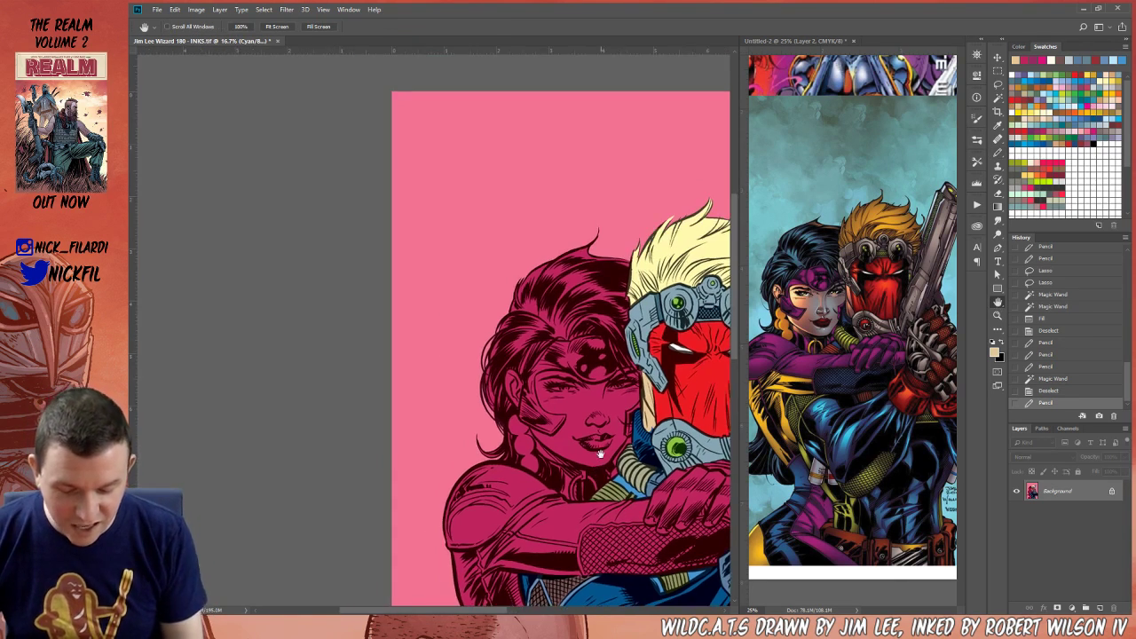
pyautogui.click(997, 315)
pyautogui.click(593, 442)
pyautogui.click(613, 430)
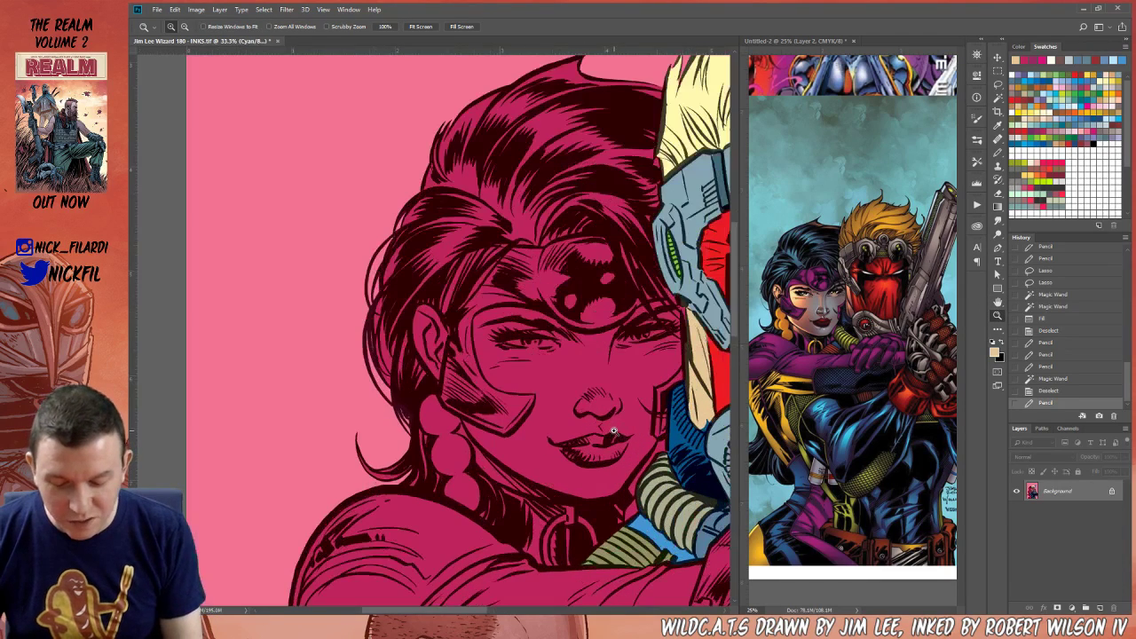
pyautogui.click(999, 85)
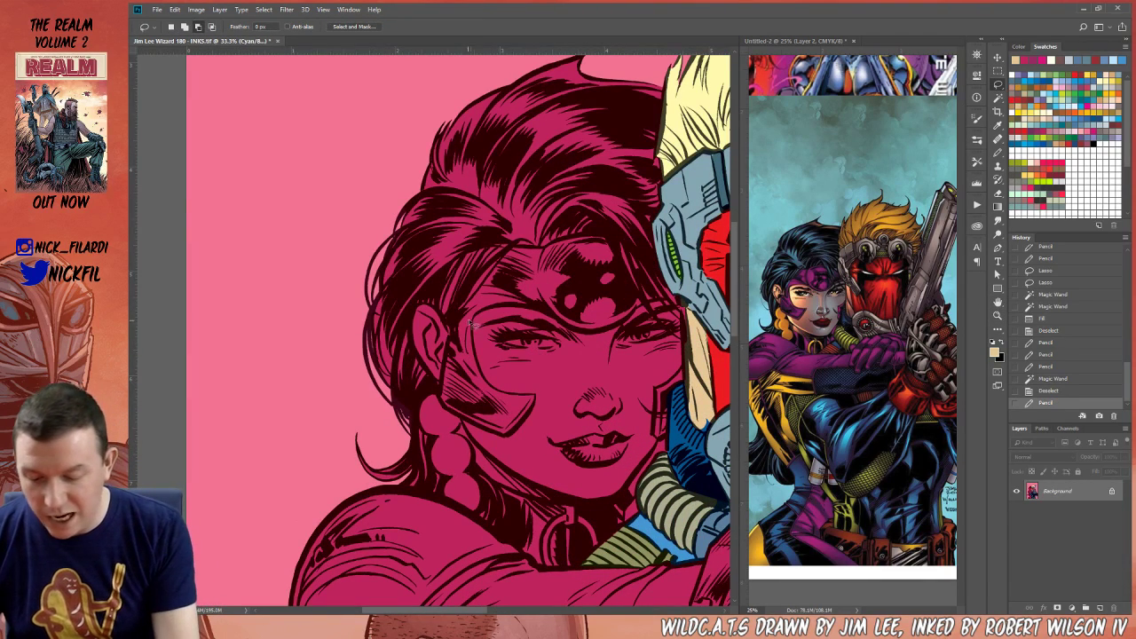
pyautogui.moveTo(475, 330)
pyautogui.mouseDown()
pyautogui.moveTo(495, 396)
pyautogui.moveTo(488, 390)
pyautogui.moveTo(539, 401)
pyautogui.moveTo(515, 440)
pyautogui.moveTo(462, 425)
pyautogui.moveTo(482, 454)
pyautogui.moveTo(472, 439)
pyautogui.moveTo(477, 478)
pyautogui.moveTo(555, 512)
pyautogui.moveTo(607, 512)
pyautogui.moveTo(662, 446)
pyautogui.moveTo(660, 391)
pyautogui.moveTo(688, 368)
pyautogui.moveTo(684, 307)
pyautogui.moveTo(646, 308)
pyautogui.moveTo(599, 339)
pyautogui.moveTo(531, 307)
pyautogui.moveTo(479, 313)
pyautogui.mouseUp()
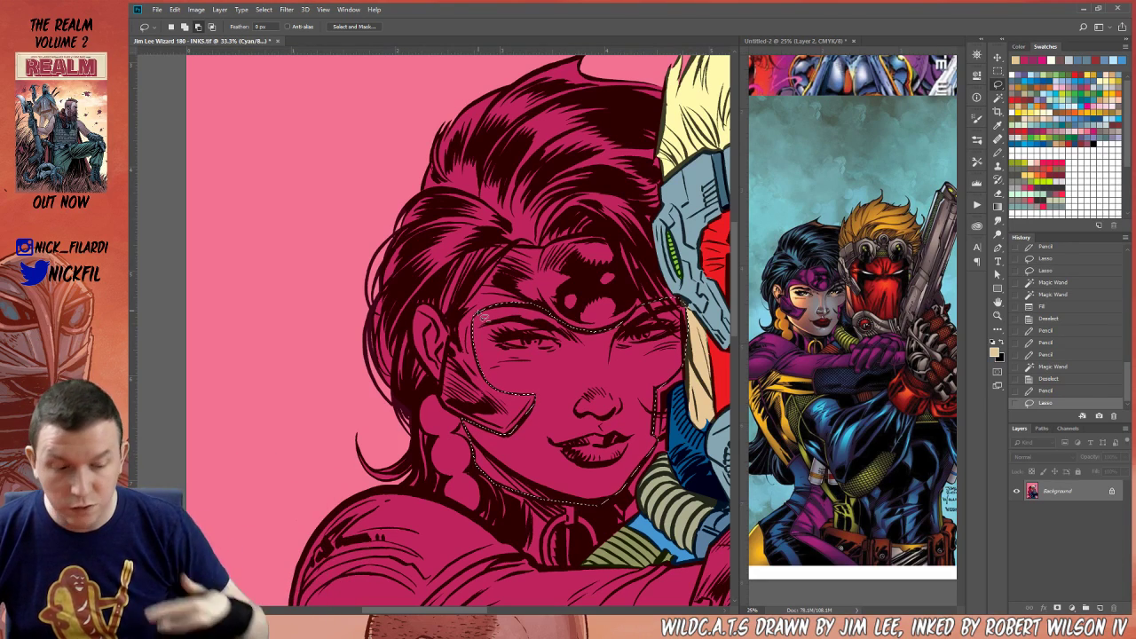
# Fill the selected face with the sampled skin tone, using faded fills to blend it to a tan, and deselect
pyautogui.press('z')
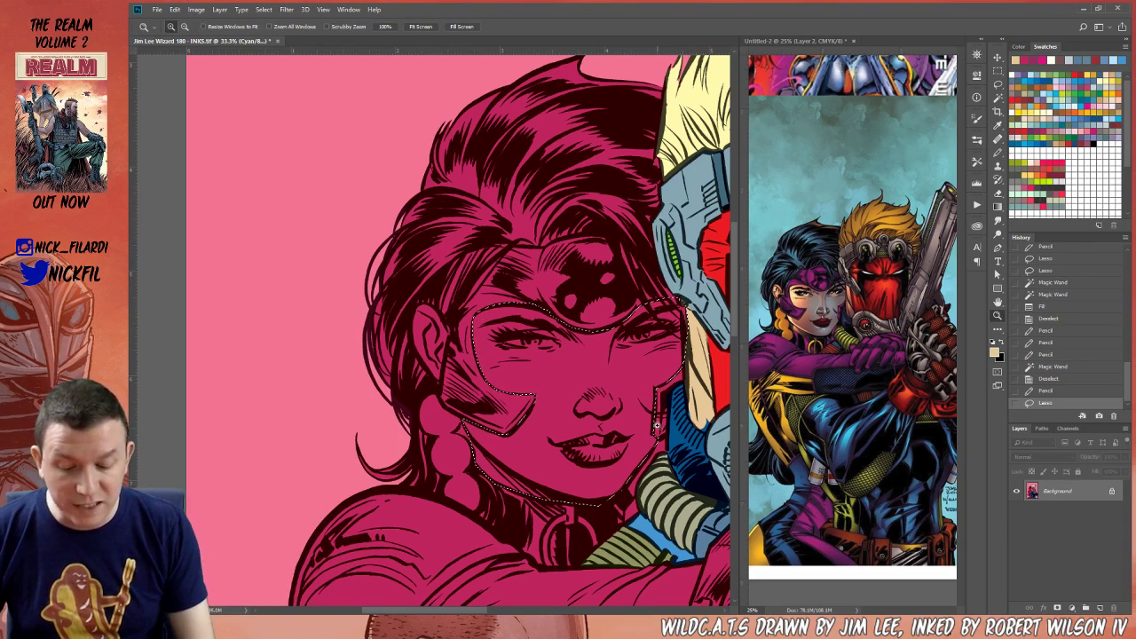
pyautogui.keyDown('alt'); pyautogui.click(571, 458); pyautogui.keyUp('alt')
pyautogui.keyDown('alt'); pyautogui.click(571, 458); pyautogui.keyUp('alt')
pyautogui.press('F2')
pyautogui.press('F2')
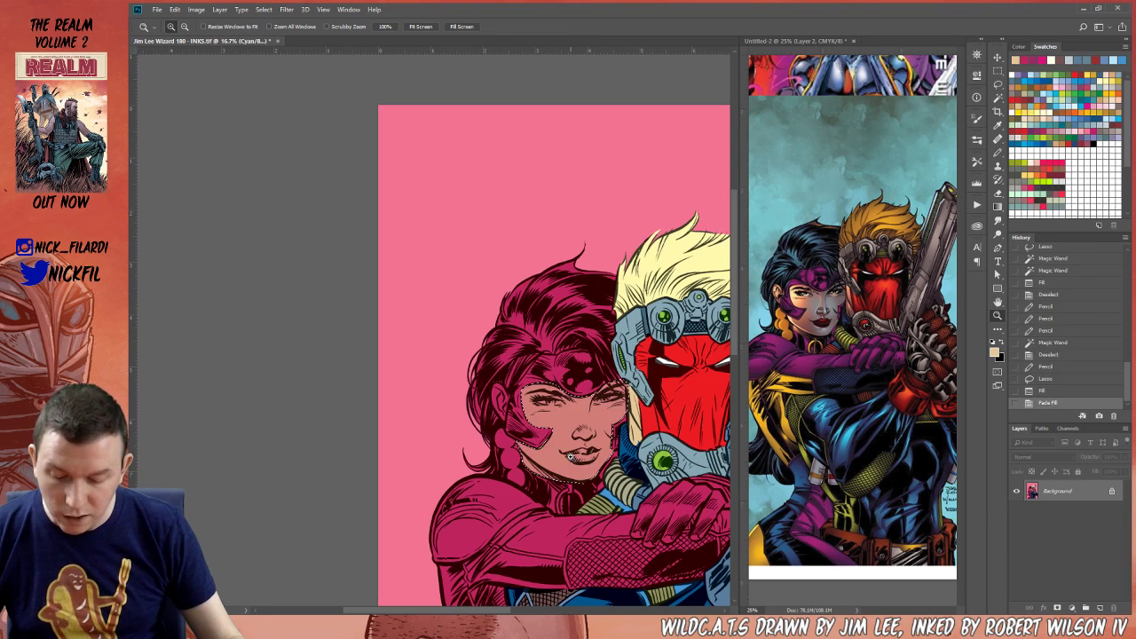
pyautogui.hotkey('ctrl', 'd')
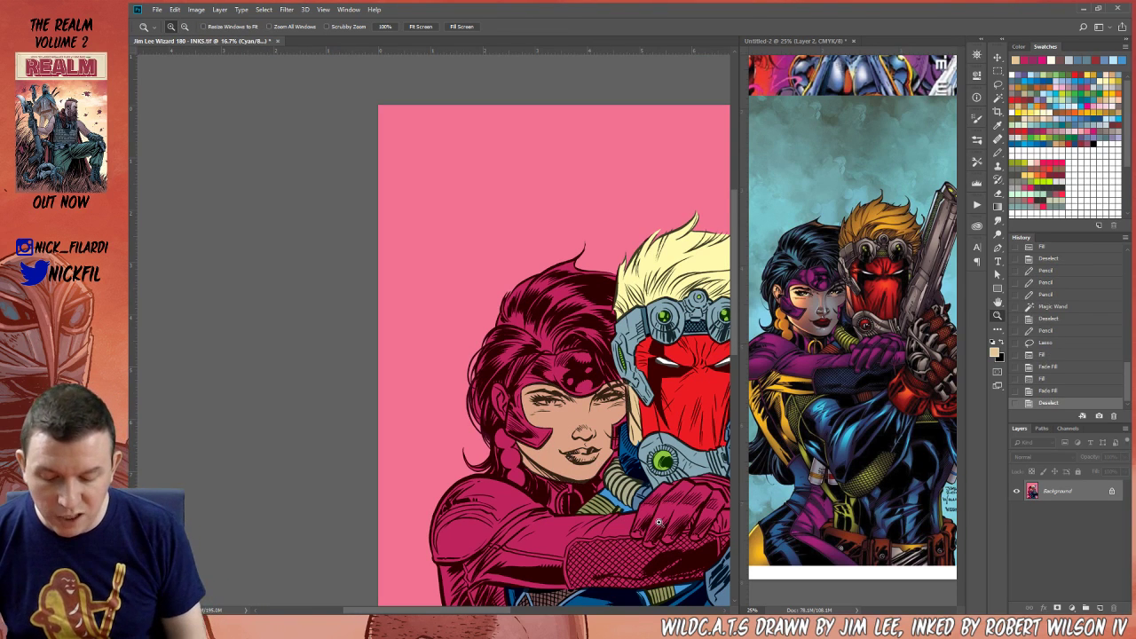
# Sample the red of the gunman's mask and pencil in the woman's lips with it
pyautogui.click(560, 479)
pyautogui.press('h')
pyautogui.moveTo(679, 442); pyautogui.dragTo(559, 446)
pyautogui.press('b')
pyautogui.keyDown('alt'); pyautogui.click(674, 223); pyautogui.keyUp('alt')
pyautogui.moveTo(458, 433)
pyautogui.mouseDown()
pyautogui.moveTo(524, 426)
pyautogui.moveTo(484, 444)
pyautogui.moveTo(514, 439)
pyautogui.moveTo(468, 436)
pyautogui.moveTo(495, 429)
pyautogui.mouseUp()
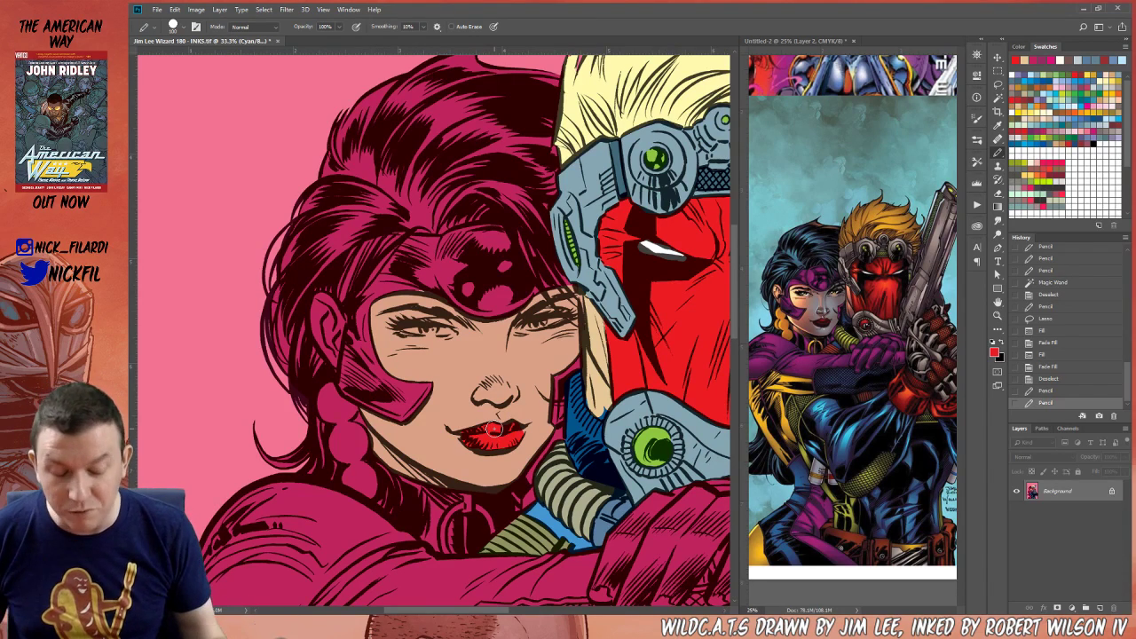
# Widen the cover's window and pencil the whites of the woman's eyes, sampling skin and white to clean the edges
pyautogui.click(998, 304)
pyautogui.moveTo(493, 477); pyautogui.dragTo(608, 513)
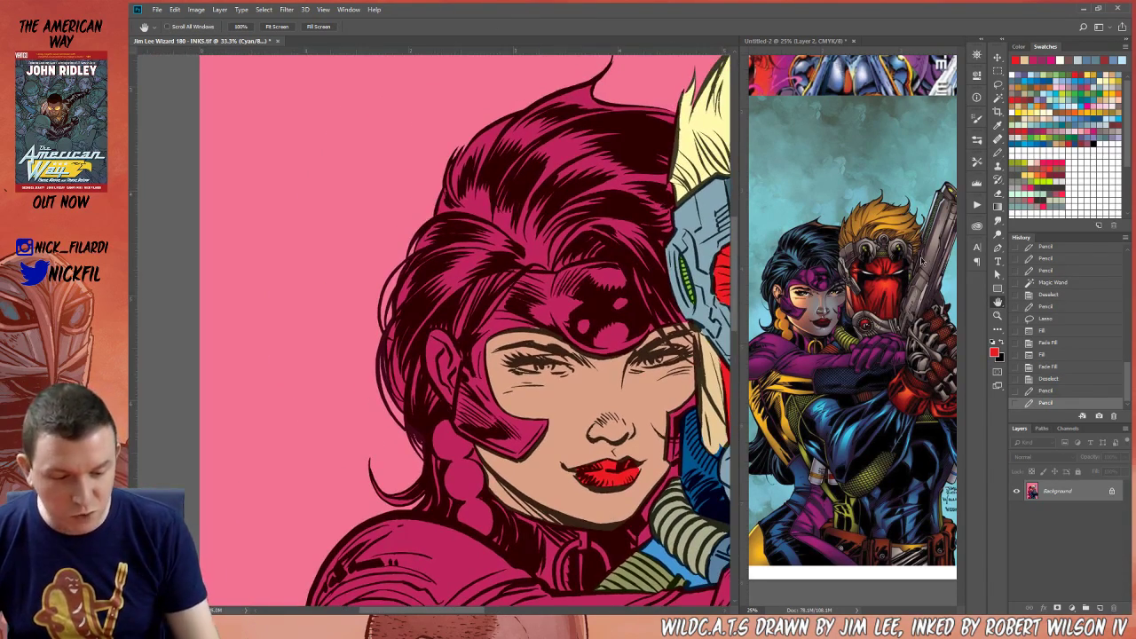
pyautogui.moveTo(739, 321); pyautogui.dragTo(793, 311)
pyautogui.click(996, 154)
pyautogui.moveTo(521, 370)
pyautogui.mouseDown()
pyautogui.moveTo(579, 374)
pyautogui.moveTo(550, 373)
pyautogui.mouseUp()
pyautogui.keyDown('alt'); pyautogui.click(568, 379); pyautogui.keyUp('alt')
pyautogui.keyDown('alt'); pyautogui.click(561, 372); pyautogui.keyUp('alt')
pyautogui.moveTo(641, 364); pyautogui.dragTo(684, 360)
pyautogui.keyDown('alt'); pyautogui.click(645, 370); pyautogui.keyUp('alt')
pyautogui.keyDown('alt'); pyautogui.click(672, 359); pyautogui.keyUp('alt')
pyautogui.moveTo(643, 366); pyautogui.dragTo(648, 364)
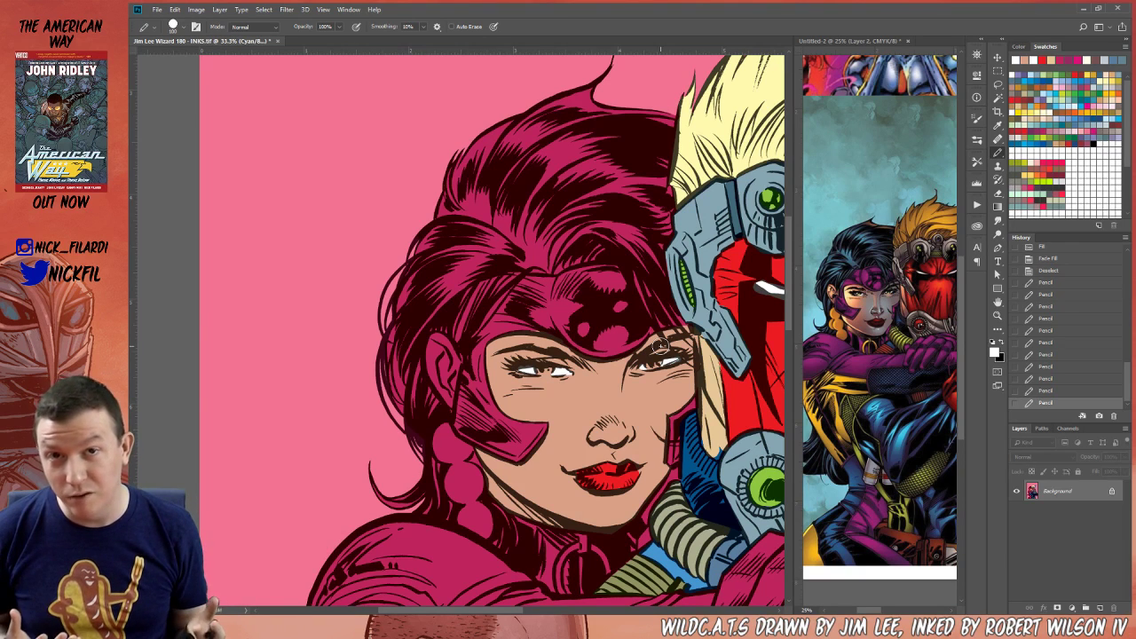
# Pencil both of the woman's irises in a bright blue swatch and touch up the whites around them
pyautogui.press('space')
pyautogui.moveTo(598, 426); pyautogui.dragTo(597, 451)
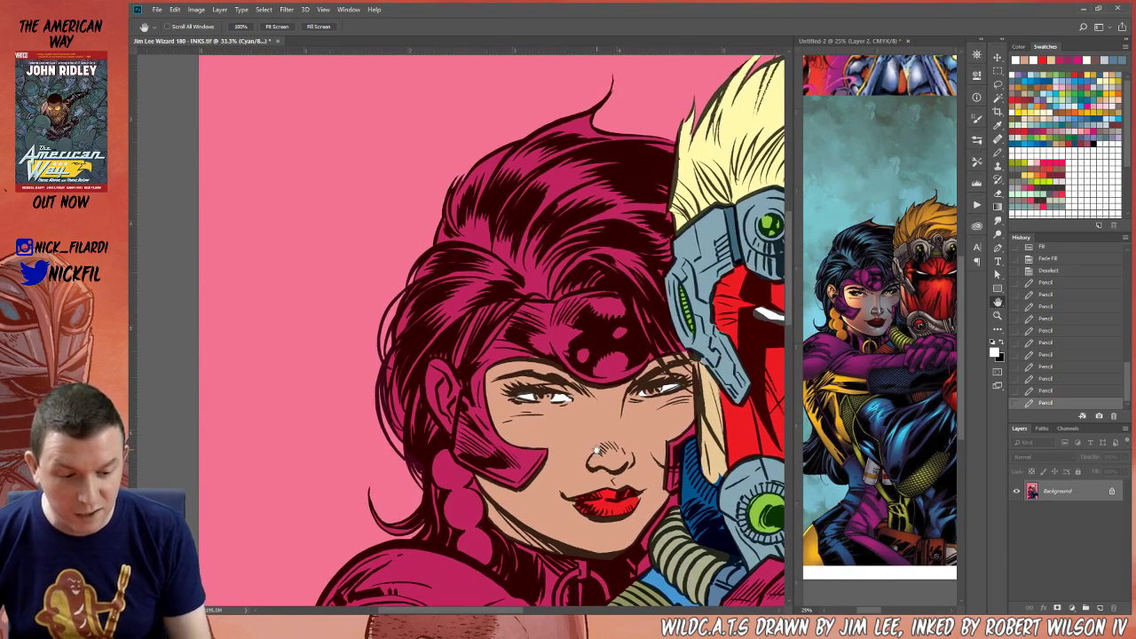
pyautogui.click(1031, 79)
pyautogui.click(997, 151)
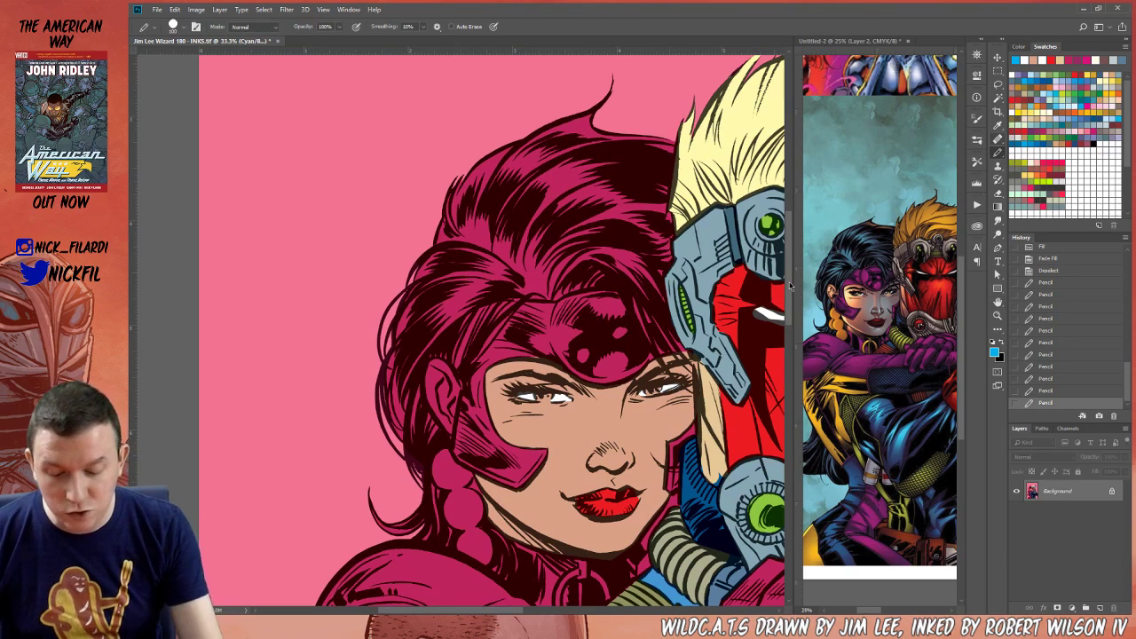
pyautogui.moveTo(645, 388); pyautogui.dragTo(665, 385)
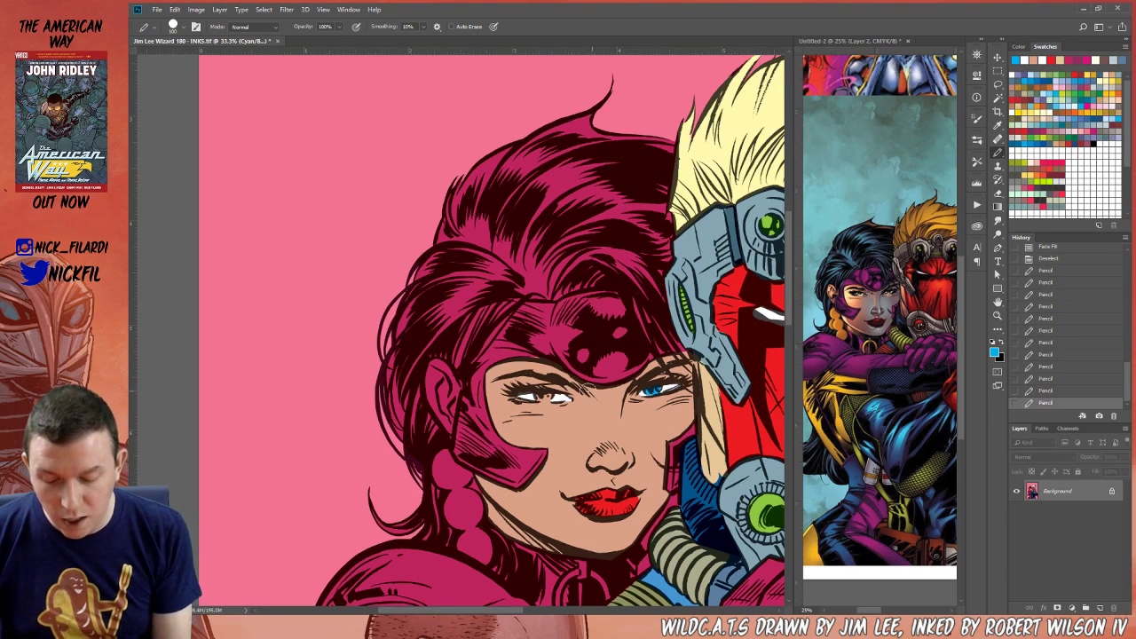
pyautogui.moveTo(537, 394); pyautogui.dragTo(561, 395)
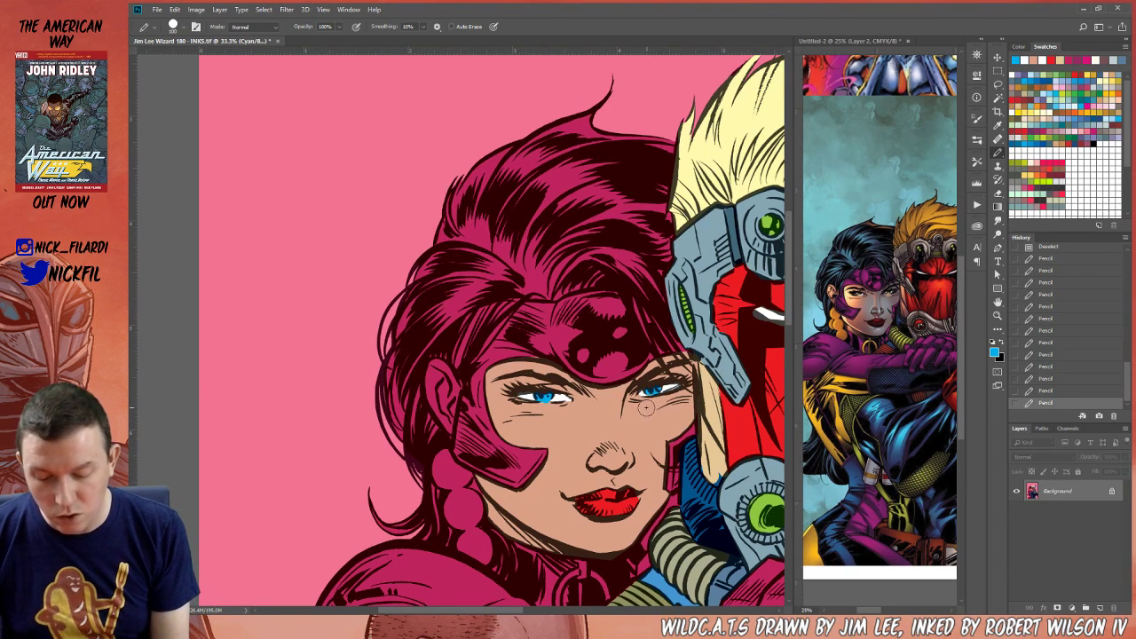
pyautogui.moveTo(638, 394); pyautogui.dragTo(652, 392)
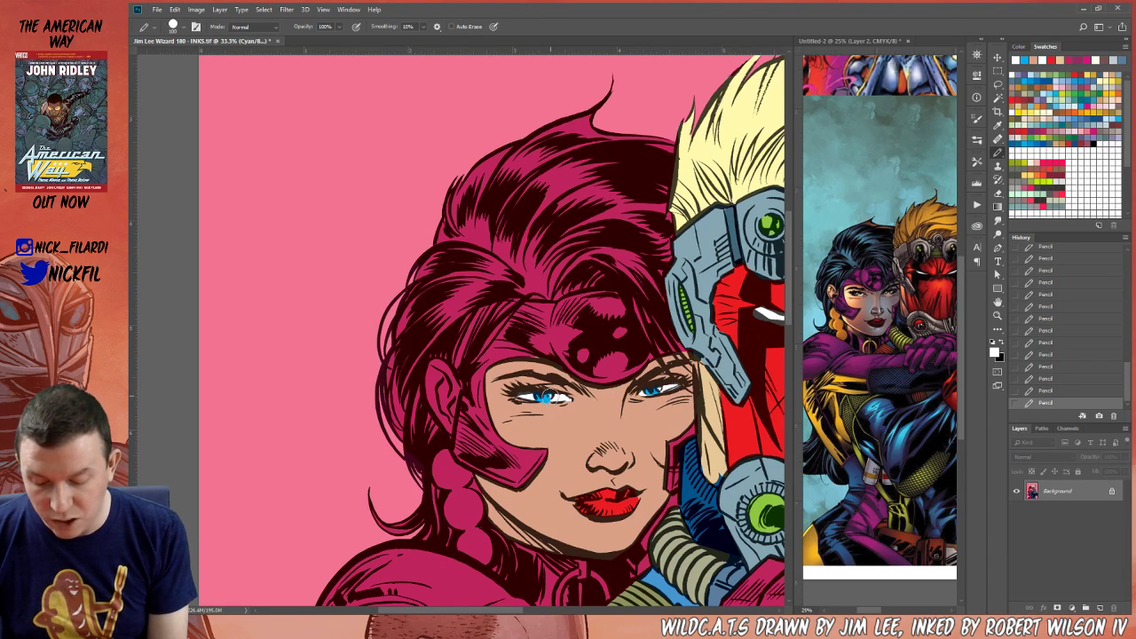
pyautogui.keyDown('alt'); pyautogui.click(544, 405); pyautogui.keyUp('alt')
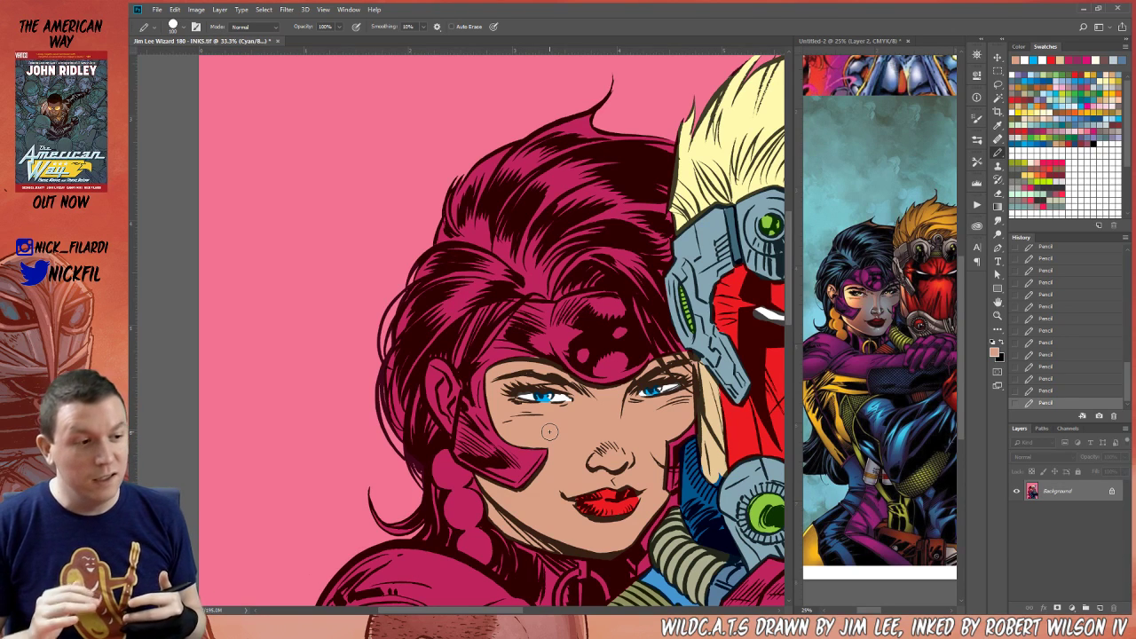
# Lasso the woman's headpiece and cheek guard, then subtract the skin and eye colours from the selection with the Magic Wand
pyautogui.click(998, 316)
pyautogui.keyDown('alt'); pyautogui.click(603, 494); pyautogui.keyUp('alt')
pyautogui.click(998, 304)
pyautogui.moveTo(669, 446); pyautogui.dragTo(690, 418)
pyautogui.click(998, 83)
pyautogui.moveTo(569, 327)
pyautogui.mouseDown()
pyautogui.moveTo(519, 382)
pyautogui.moveTo(515, 449)
pyautogui.moveTo(573, 483)
pyautogui.moveTo(614, 417)
pyautogui.moveTo(683, 377)
pyautogui.moveTo(664, 335)
pyautogui.mouseUp()
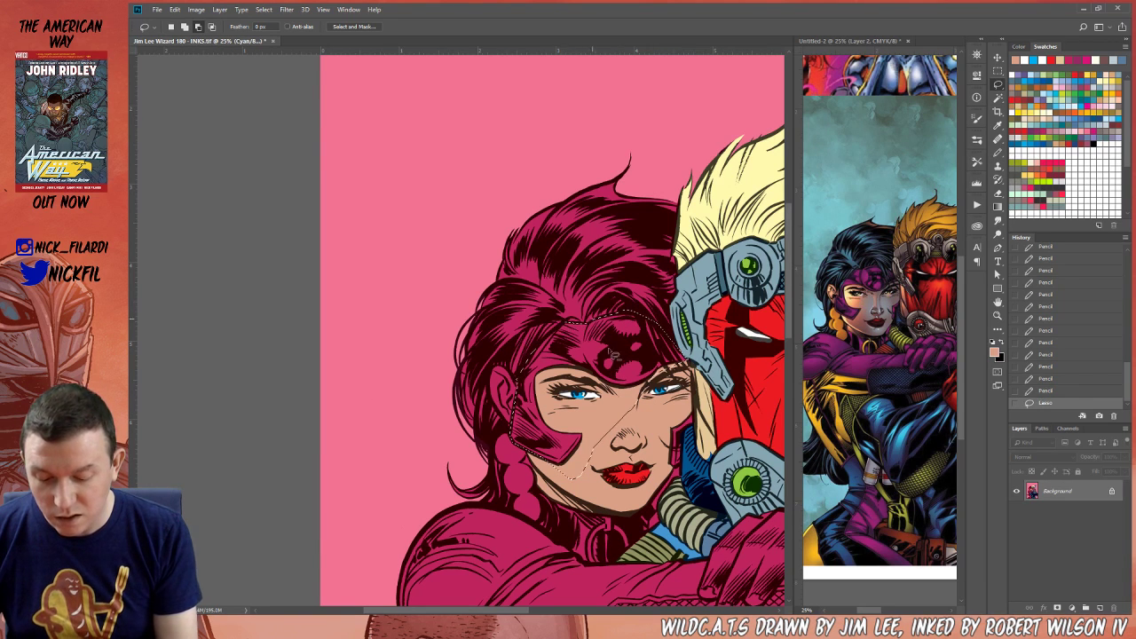
pyautogui.click(998, 98)
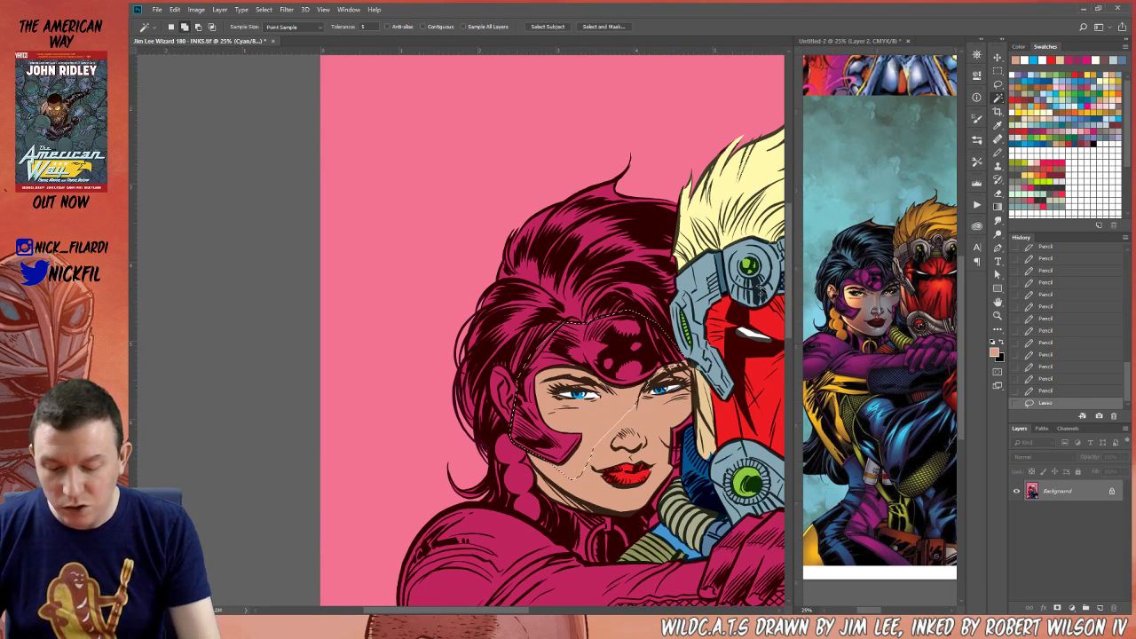
pyautogui.keyDown('alt'); pyautogui.click(601, 422); pyautogui.keyUp('alt')
pyautogui.keyDown('alt'); pyautogui.click(568, 394); pyautogui.keyUp('alt')
pyautogui.keyDown('alt'); pyautogui.click(579, 393); pyautogui.keyUp('alt')
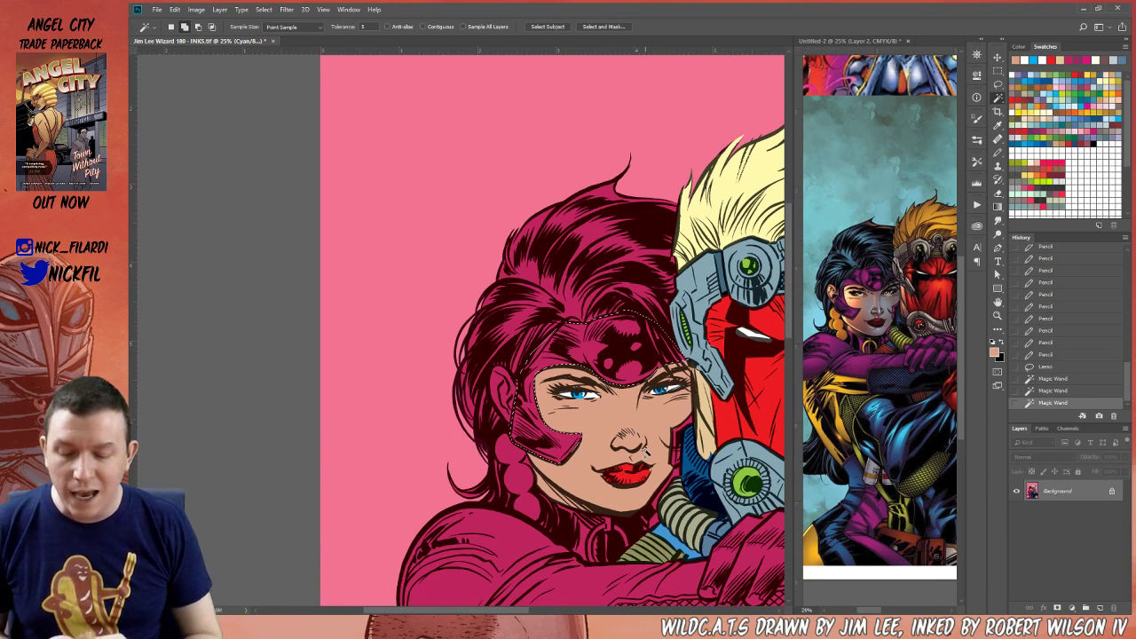
pyautogui.click(1039, 100)
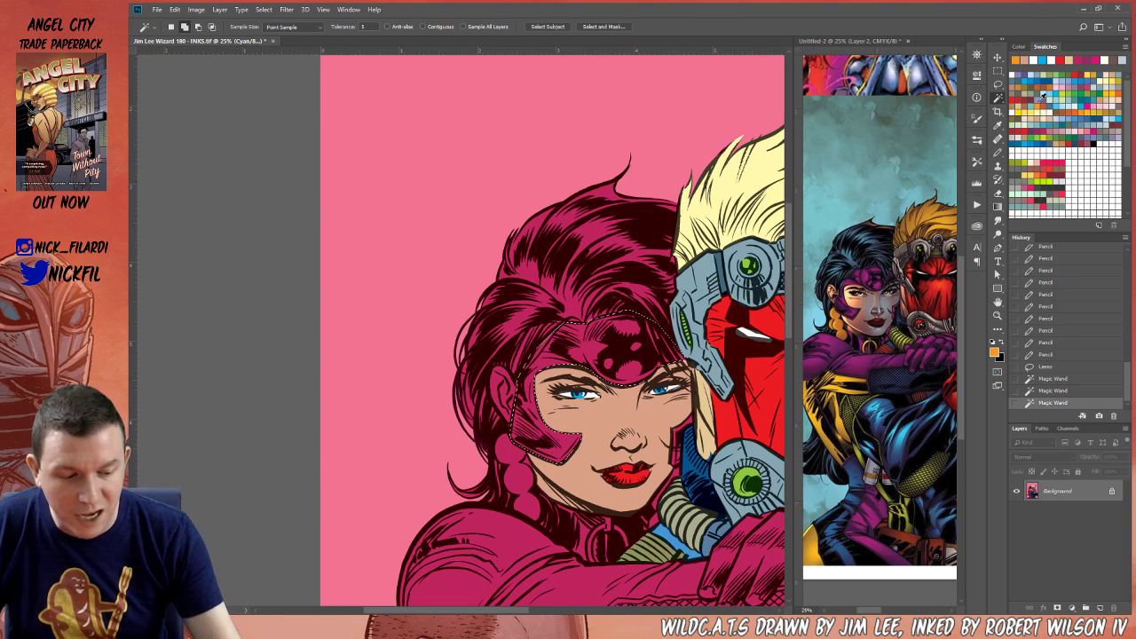
pyautogui.hotkey('alt', 'BackSpace')
pyautogui.hotkey('ctrl', 'z')
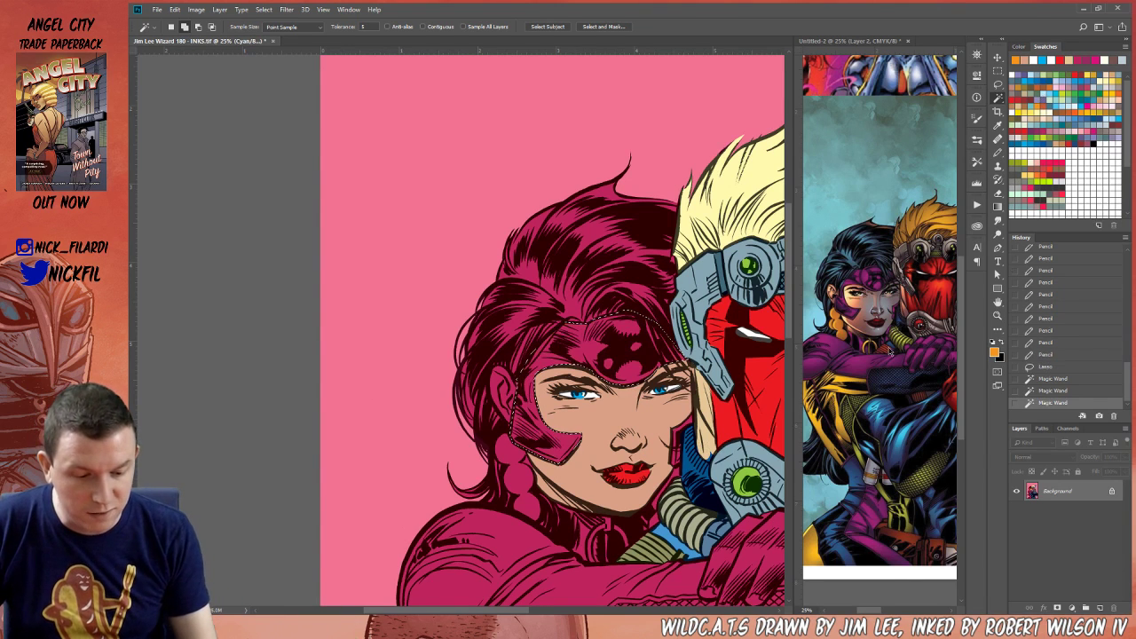
# Fill the selected headpiece with a plum purple swatch, deselect, and touch up its edge with the Pencil
pyautogui.click(1042, 126)
pyautogui.hotkey('alt', 'BackSpace')
pyautogui.hotkey('ctrl', 'd')
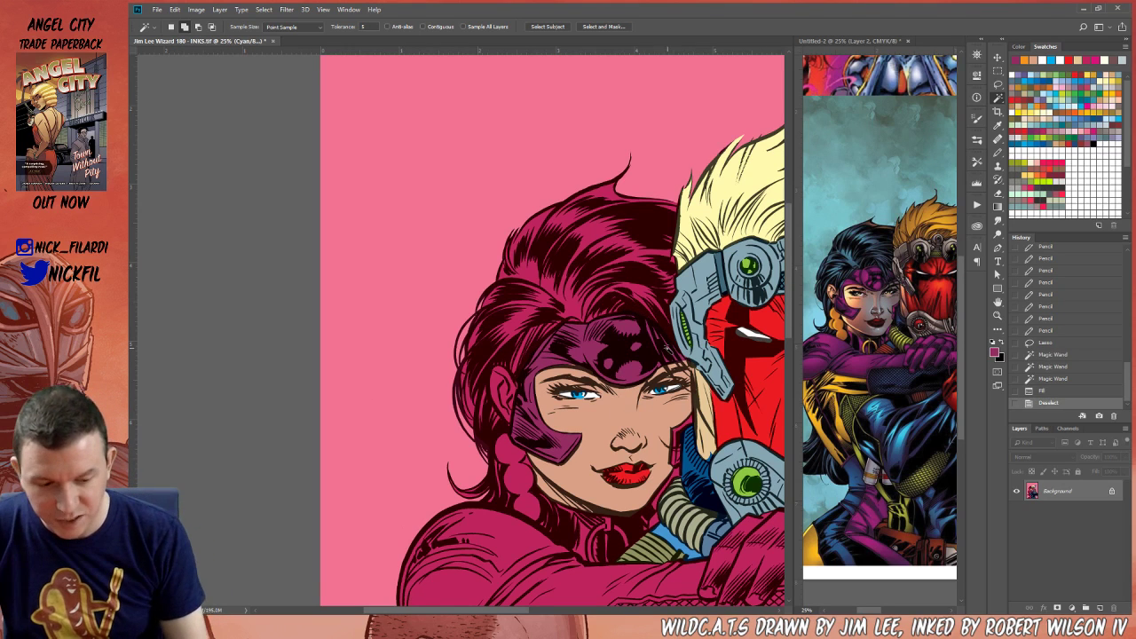
pyautogui.press('b')
pyautogui.moveTo(590, 364); pyautogui.dragTo(583, 354)
# Pencil in the woman's ear with her sampled skin tone and colour her round earring beads orange
pyautogui.keyDown('alt'); pyautogui.click(599, 427); pyautogui.keyUp('alt')
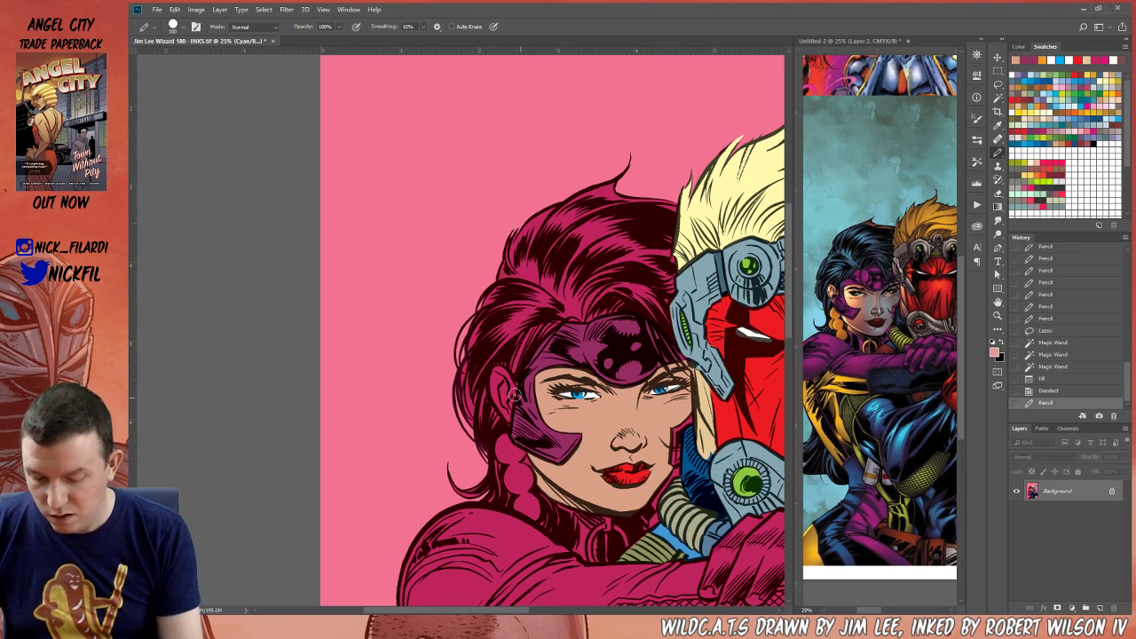
pyautogui.moveTo(514, 387)
pyautogui.mouseDown()
pyautogui.moveTo(502, 370)
pyautogui.moveTo(503, 411)
pyautogui.moveTo(507, 379)
pyautogui.moveTo(517, 385)
pyautogui.mouseUp()
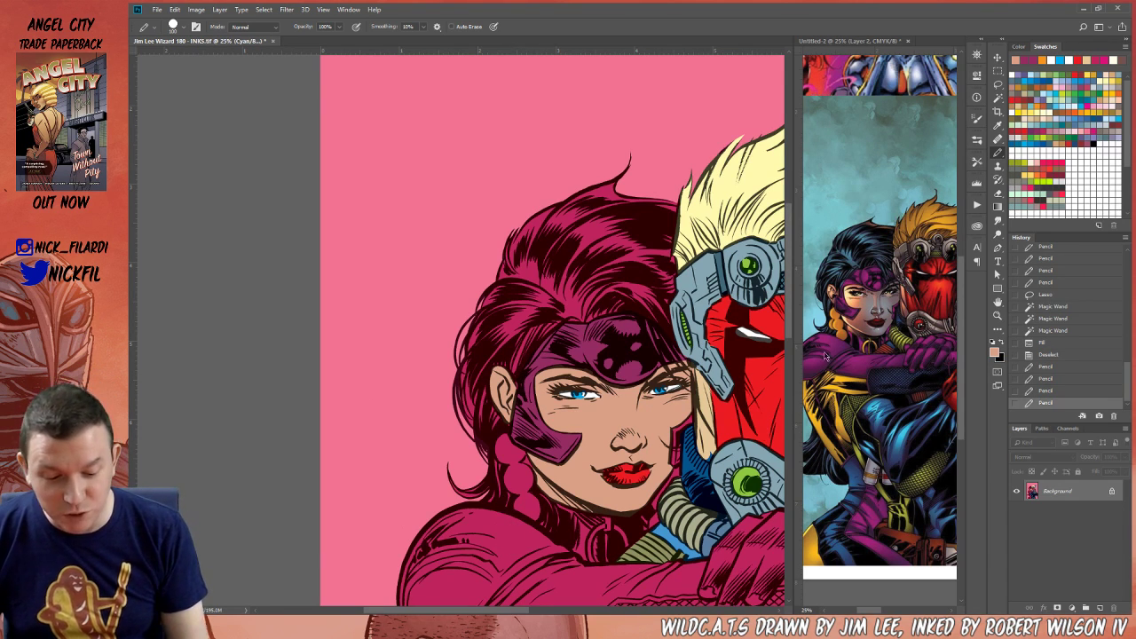
pyautogui.moveTo(499, 442); pyautogui.dragTo(510, 446)
pyautogui.moveTo(520, 453)
pyautogui.mouseDown()
pyautogui.moveTo(508, 458)
pyautogui.moveTo(518, 457)
pyautogui.moveTo(511, 479)
pyautogui.moveTo(524, 471)
pyautogui.moveTo(514, 490)
pyautogui.moveTo(529, 510)
pyautogui.mouseUp()
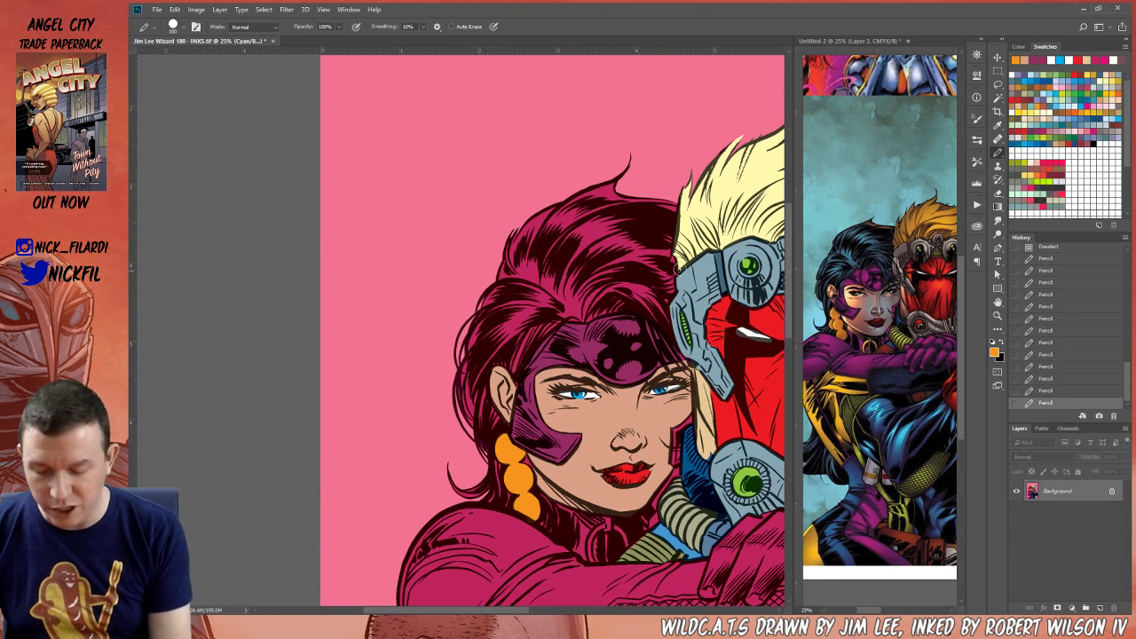
# Draw a loose Lasso selection around the woman's hair, from the background above her head down to her neck
pyautogui.click(999, 86)
pyautogui.moveTo(613, 134)
pyautogui.mouseDown()
pyautogui.moveTo(403, 380)
pyautogui.moveTo(428, 494)
pyautogui.moveTo(545, 518)
pyautogui.moveTo(522, 519)
pyautogui.moveTo(564, 533)
pyautogui.mouseUp()
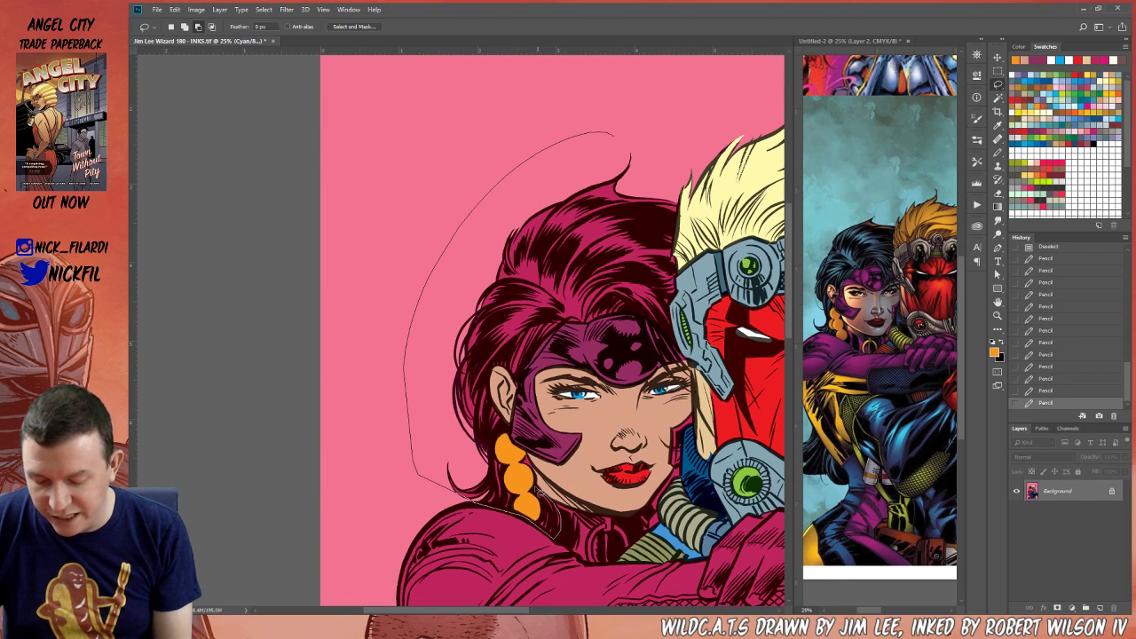
pyautogui.moveTo(537, 469)
pyautogui.mouseDown()
pyautogui.moveTo(575, 476)
pyautogui.moveTo(644, 365)
pyautogui.moveTo(694, 352)
pyautogui.moveTo(675, 352)
pyautogui.moveTo(691, 279)
pyautogui.moveTo(641, 173)
pyautogui.mouseUp()
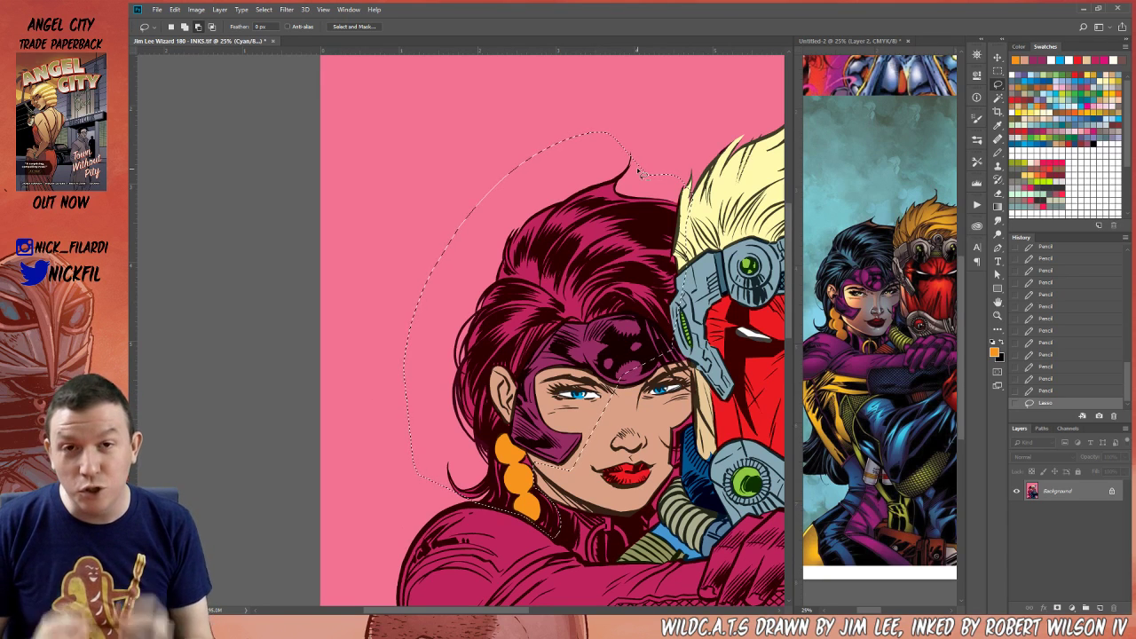
# Subtract the background, gunman's hair, headpiece, skin, eyes and orange earrings from the hair selection with the Magic Wand and Lasso
pyautogui.click(998, 97)
pyautogui.keyDown('alt'); pyautogui.click(659, 190); pyautogui.keyUp('alt')
pyautogui.keyDown('alt'); pyautogui.click(699, 242); pyautogui.keyUp('alt')
pyautogui.keyDown('alt'); pyautogui.click(632, 369); pyautogui.keyUp('alt')
pyautogui.keyDown('alt'); pyautogui.click(605, 438); pyautogui.keyUp('alt')
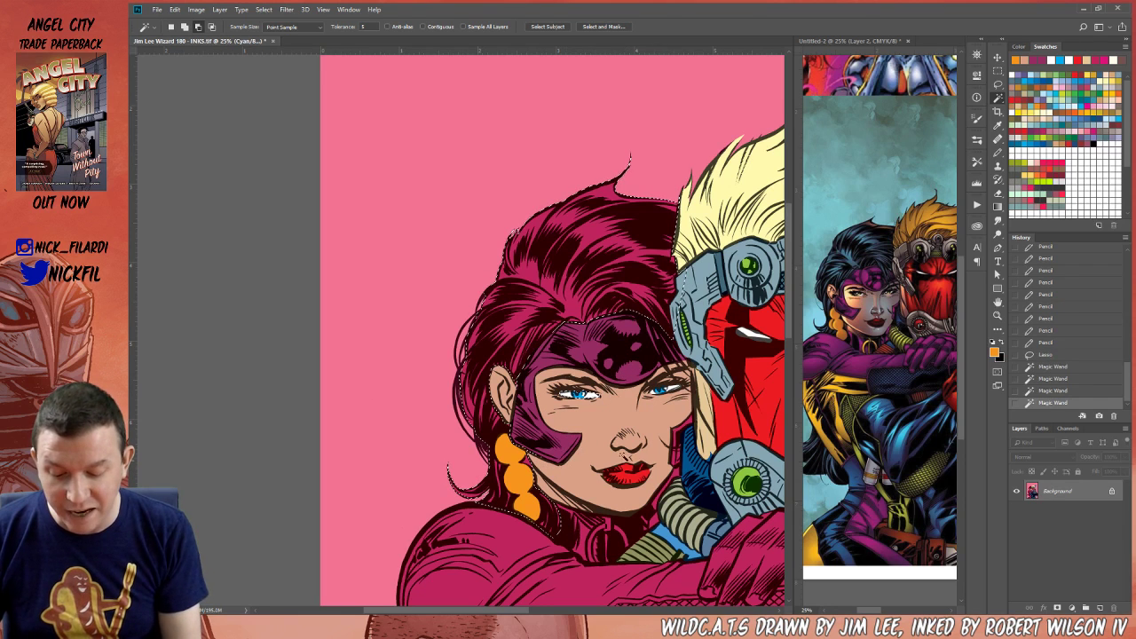
pyautogui.click(998, 85)
pyautogui.moveTo(593, 396); pyautogui.dragTo(639, 387)
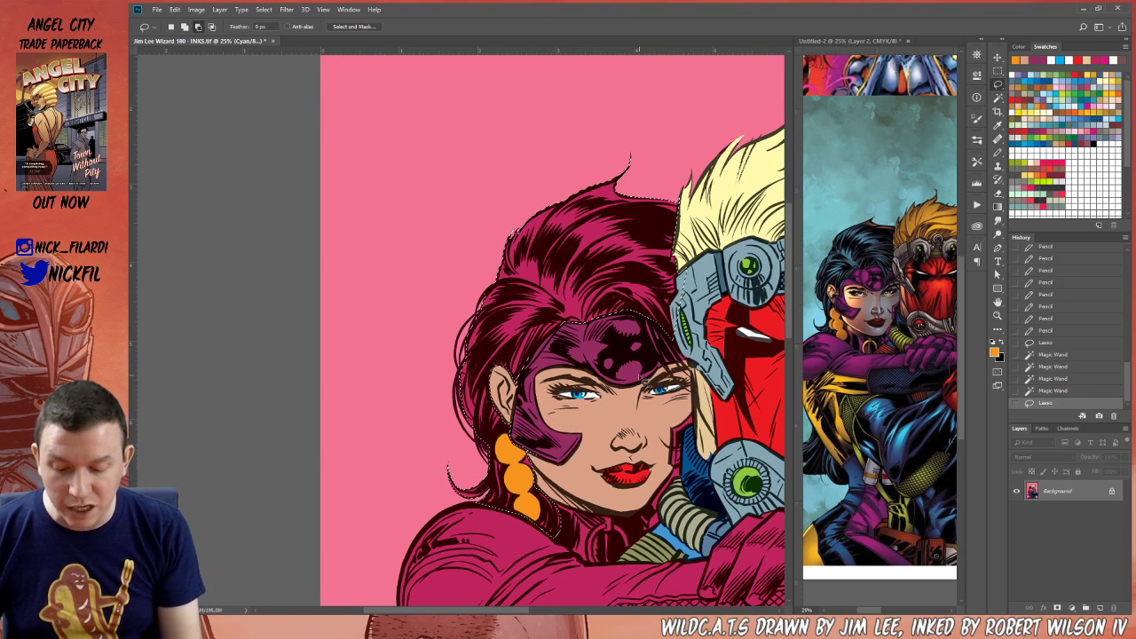
pyautogui.click(998, 99)
pyautogui.keyDown('alt'); pyautogui.click(518, 480); pyautogui.keyUp('alt')
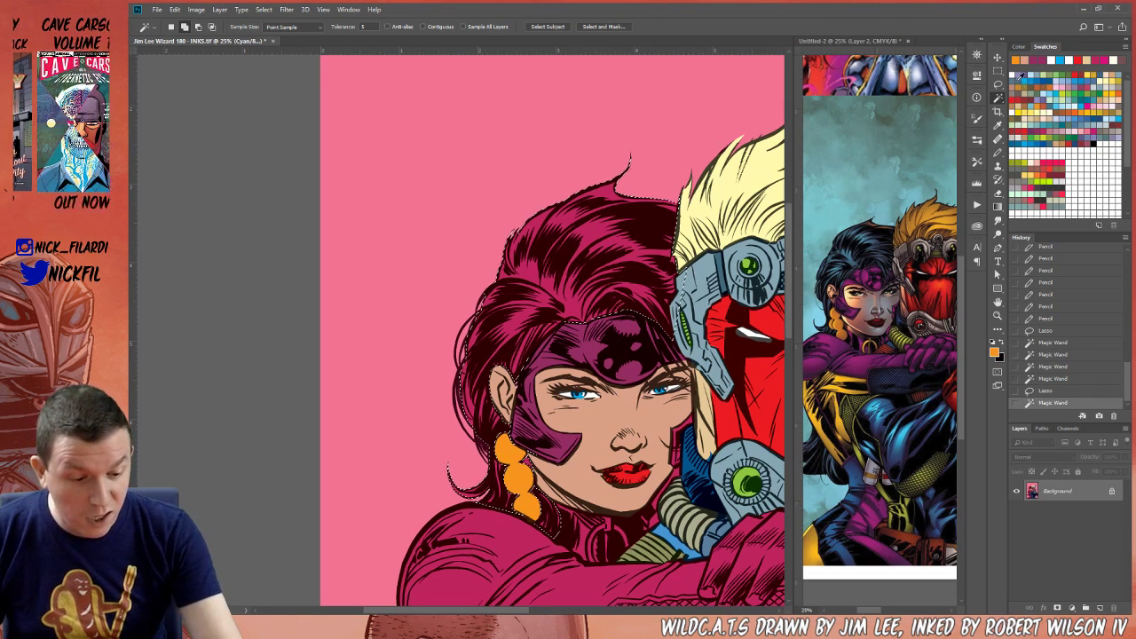
# Fill the selected hair with a dark slate blue swatch and deselect
pyautogui.click(1027, 68)
pyautogui.hotkey('alt', 'BackSpace')
pyautogui.hotkey('ctrl', 'd')
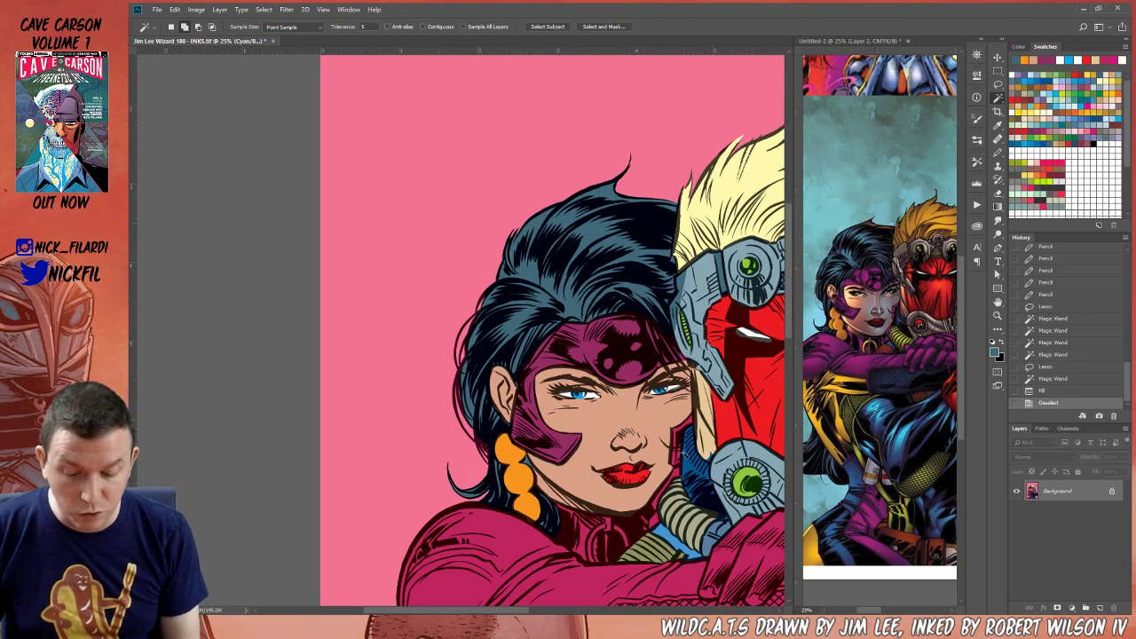
pyautogui.click(998, 304)
pyautogui.moveTo(662, 508); pyautogui.dragTo(553, 345)
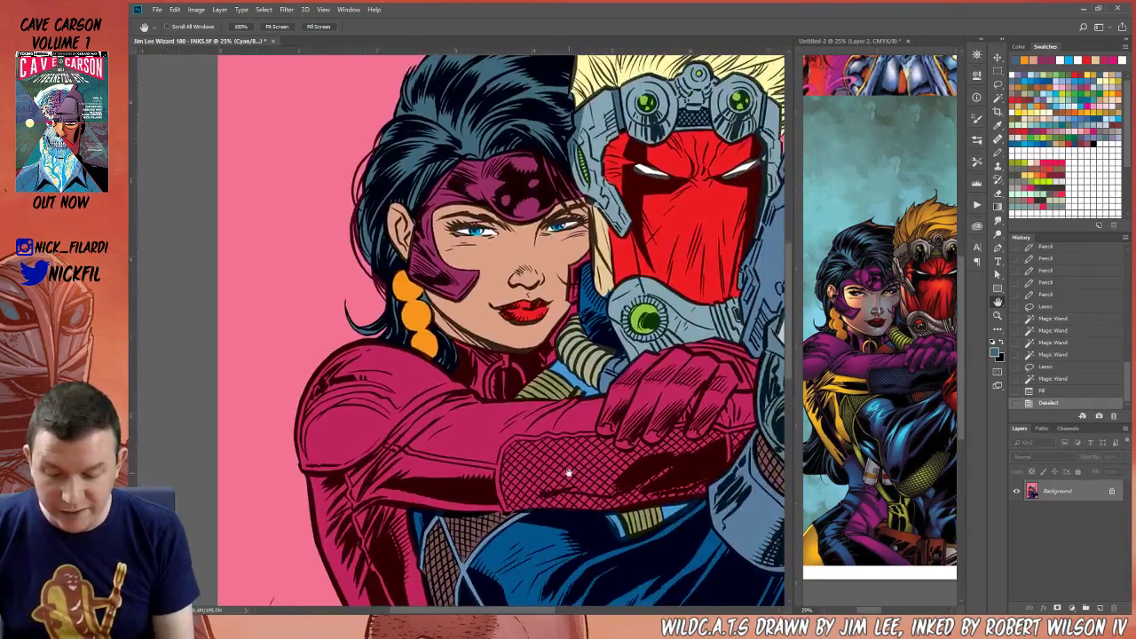
pyautogui.moveTo(564, 465); pyautogui.dragTo(613, 439)
pyautogui.click(997, 314)
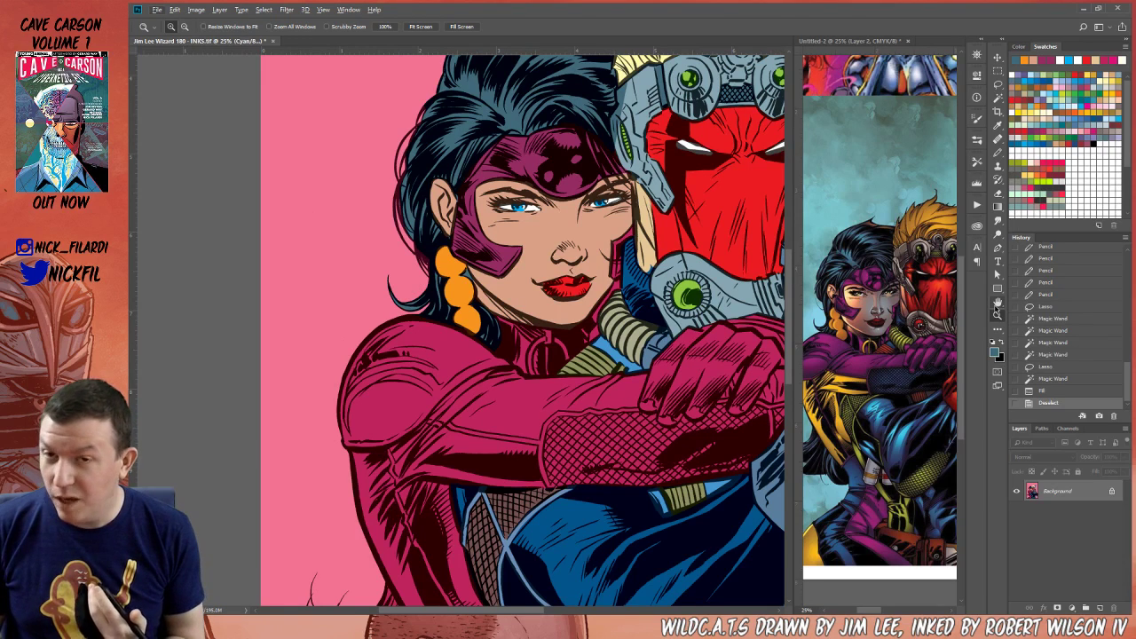
pyautogui.click(997, 303)
pyautogui.moveTo(598, 434); pyautogui.dragTo(648, 397)
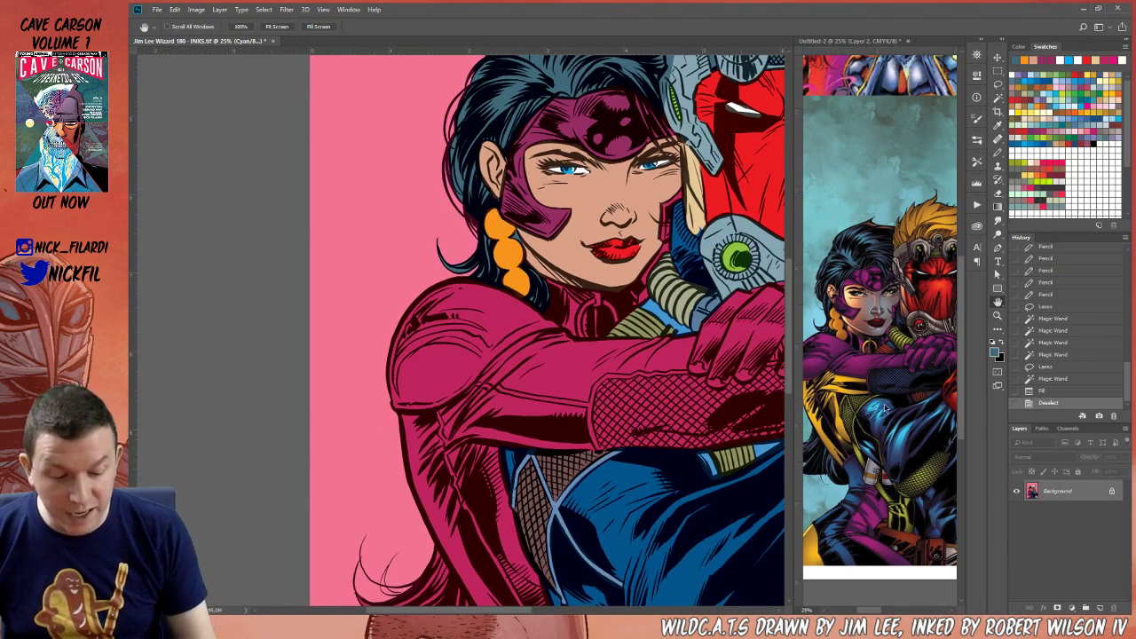
pyautogui.click(997, 84)
pyautogui.moveTo(407, 280)
pyautogui.mouseDown()
pyautogui.moveTo(390, 425)
pyautogui.moveTo(457, 407)
pyautogui.moveTo(499, 359)
pyautogui.moveTo(556, 332)
pyautogui.mouseUp()
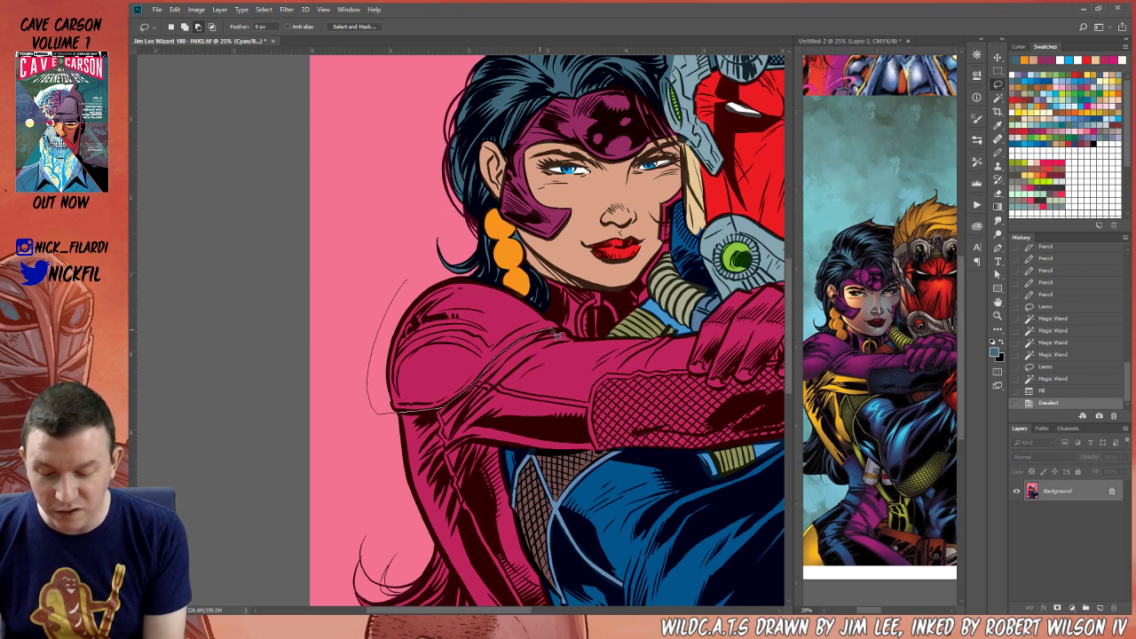
pyautogui.moveTo(495, 293); pyautogui.dragTo(426, 299)
pyautogui.hotkey('ctrl', 'd')
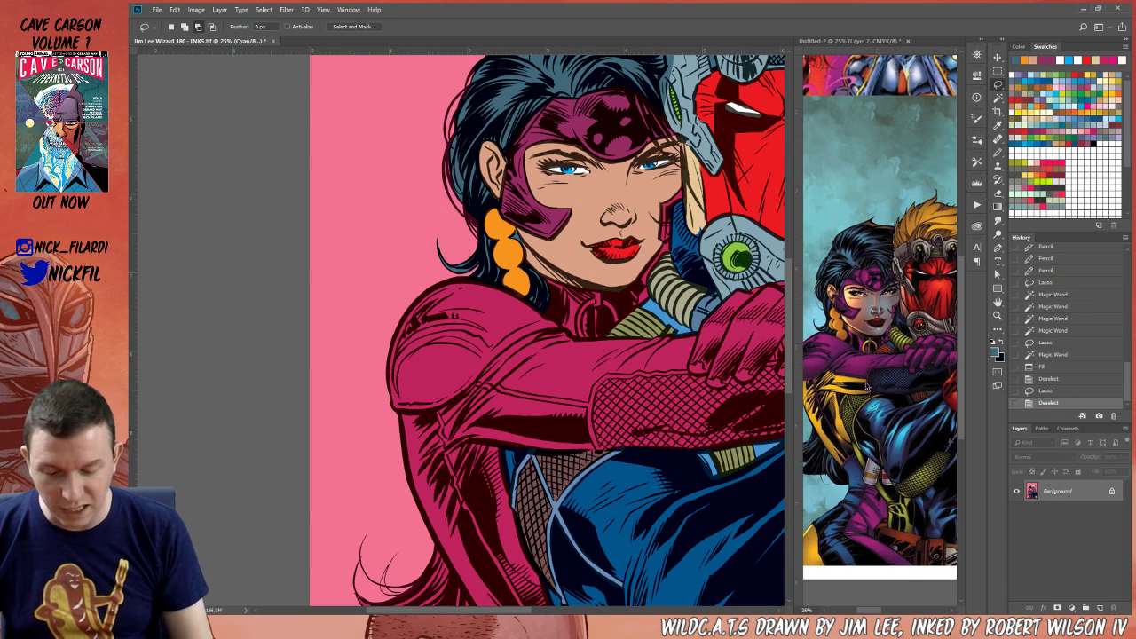
# Select the woman's magenta costume with the Magic Wand and fill it with the purple sampled from her headpiece
pyautogui.click(997, 315)
pyautogui.keyDown('alt'); pyautogui.click(630, 470); pyautogui.keyUp('alt')
pyautogui.keyDown('alt'); pyautogui.click(630, 470); pyautogui.keyUp('alt')
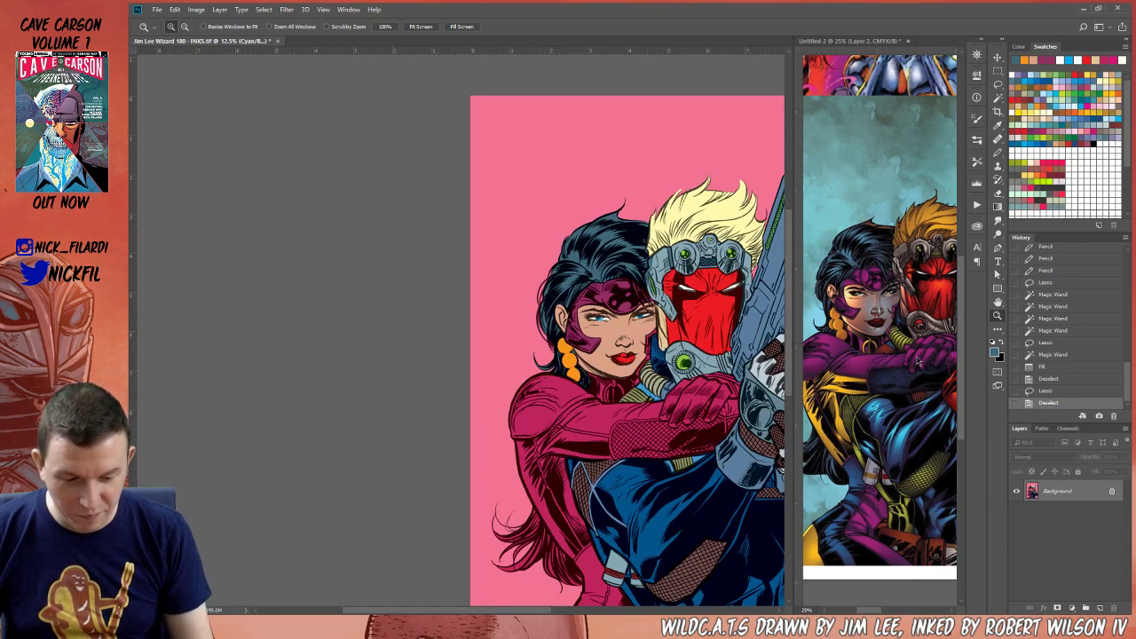
pyautogui.click(998, 302)
pyautogui.moveTo(678, 468); pyautogui.dragTo(528, 341)
pyautogui.click(998, 98)
pyautogui.click(359, 421)
pyautogui.press('b')
pyautogui.keyDown('alt'); pyautogui.click(457, 157); pyautogui.keyUp('alt')
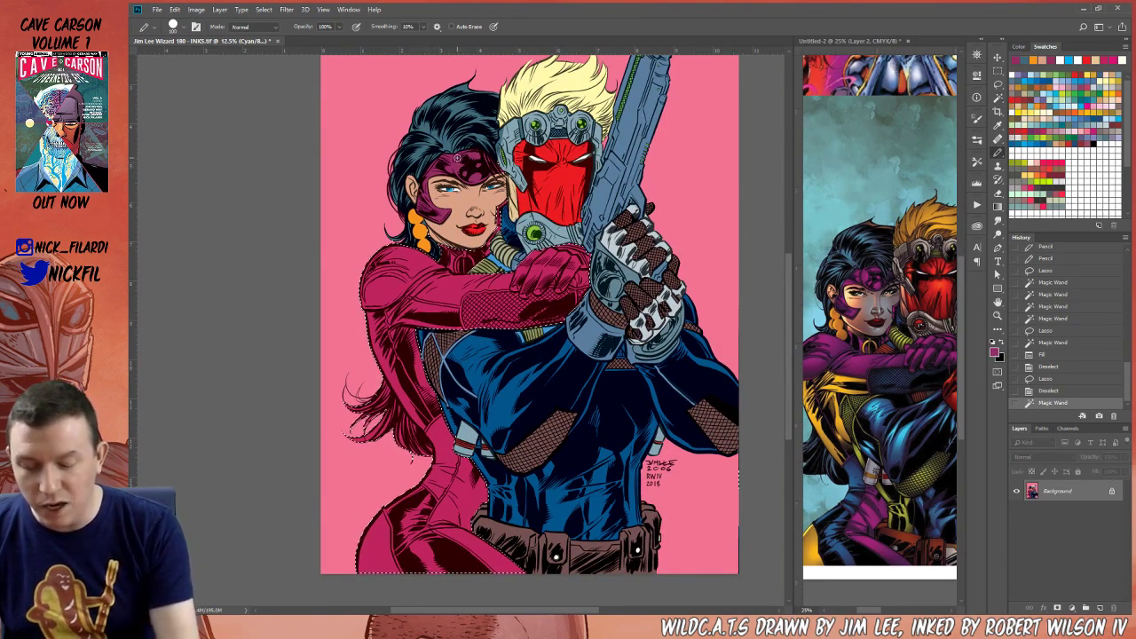
pyautogui.hotkey('alt', 'BackSpace')
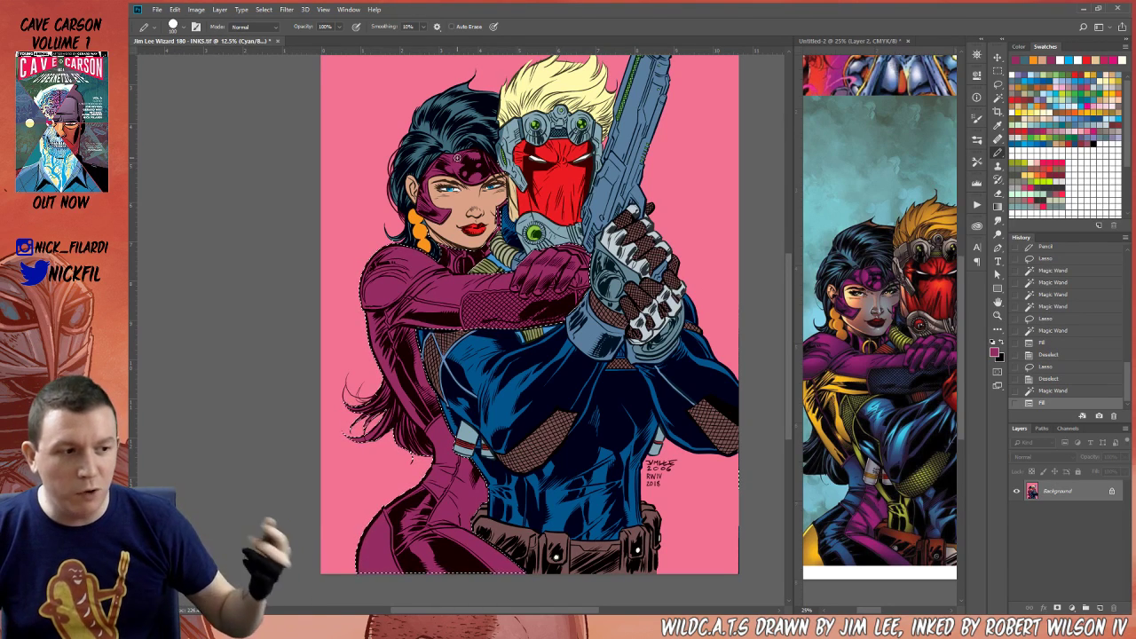
# Lasso the woman's loose hair behind her waist, isolate it with the Magic Wand, fill it with her sampled slate blue hair colour and deselect
pyautogui.press('space')
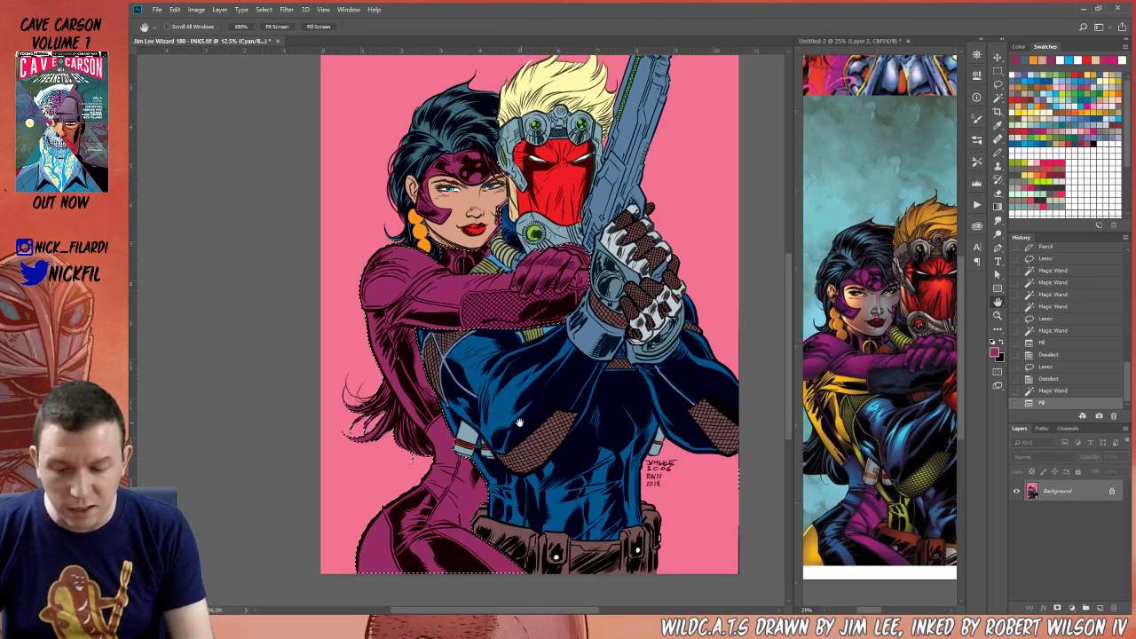
pyautogui.moveTo(519, 418); pyautogui.dragTo(571, 446)
pyautogui.press('b')
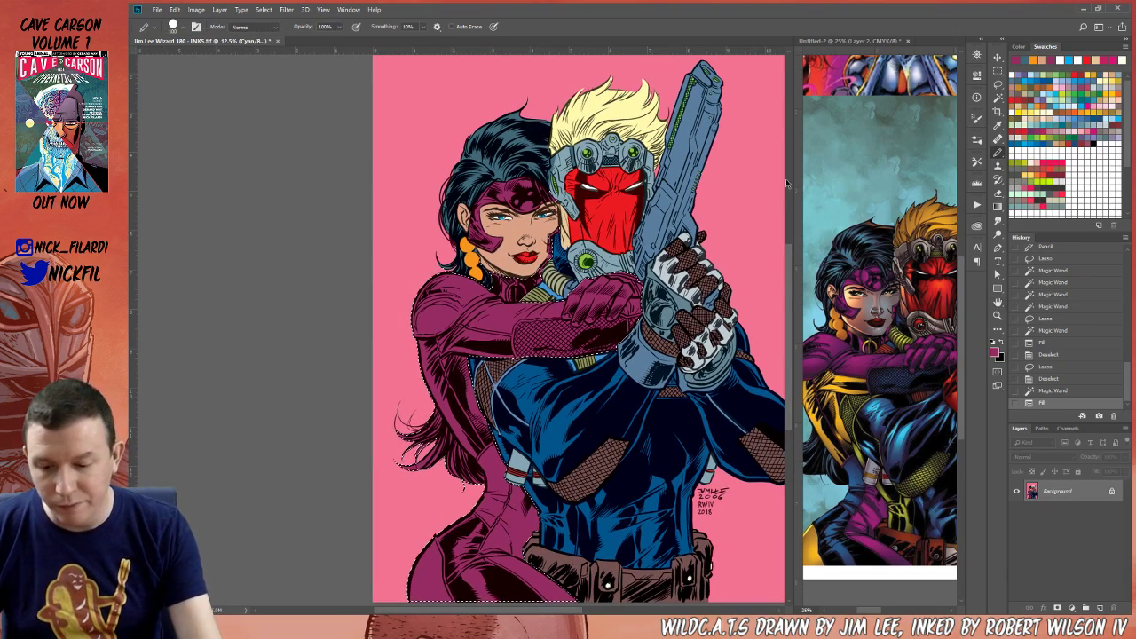
pyautogui.keyDown('alt'); pyautogui.click(501, 174); pyautogui.keyUp('alt')
pyautogui.click(1000, 86)
pyautogui.click(397, 399)
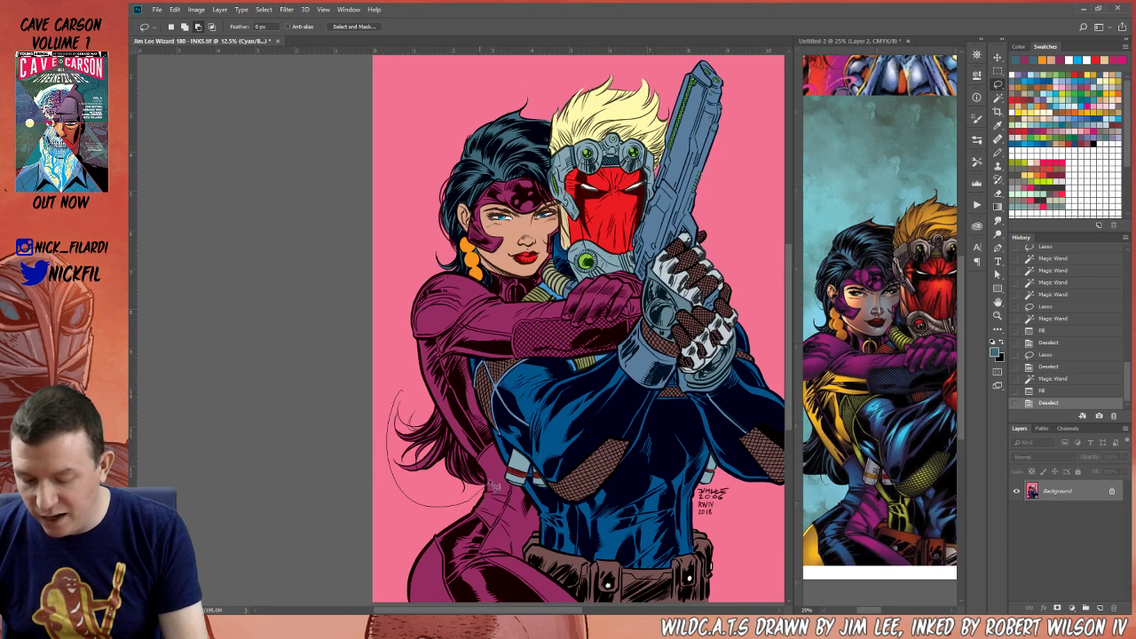
pyautogui.moveTo(438, 408); pyautogui.dragTo(401, 392)
pyautogui.press('w')
pyautogui.click(410, 442)
pyautogui.hotkey('alt', 'BackSpace')
pyautogui.hotkey('ctrl', 'd')
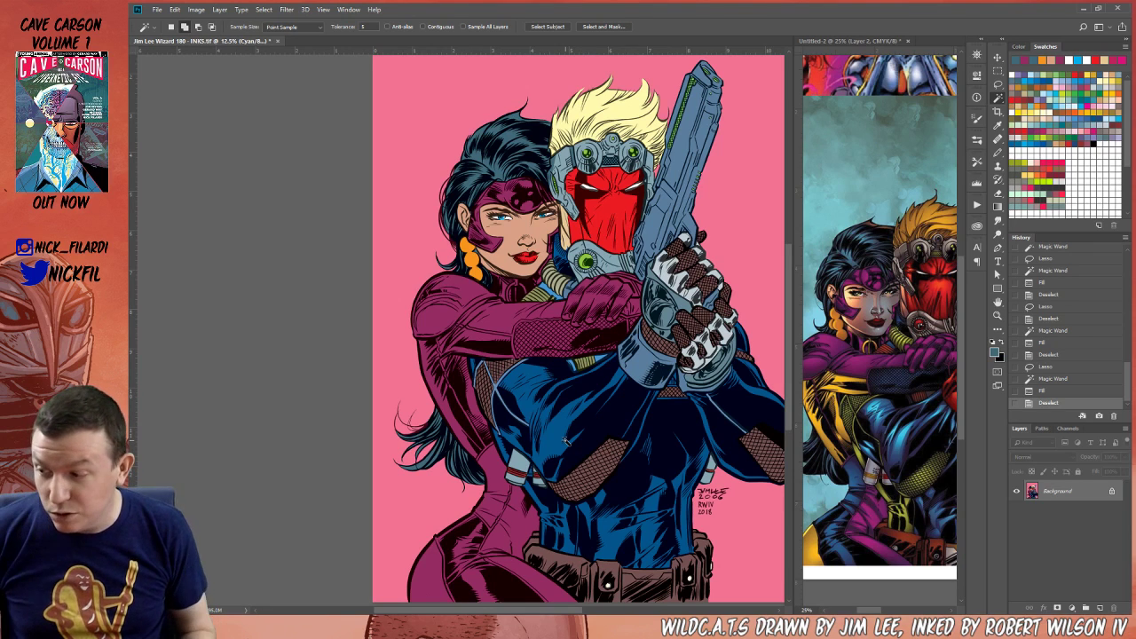
# Select the purple costume with the Magic Wand, pencil the ring on her collar in the orange sampled from her earring, and deselect
pyautogui.click(998, 303)
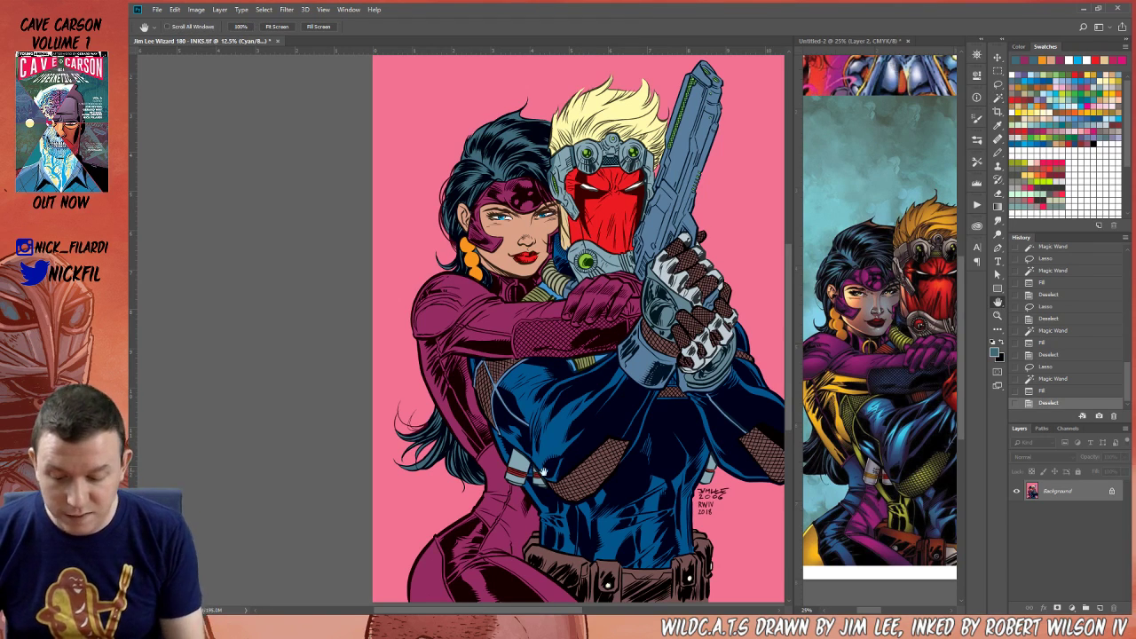
pyautogui.moveTo(552, 469); pyautogui.dragTo(620, 453)
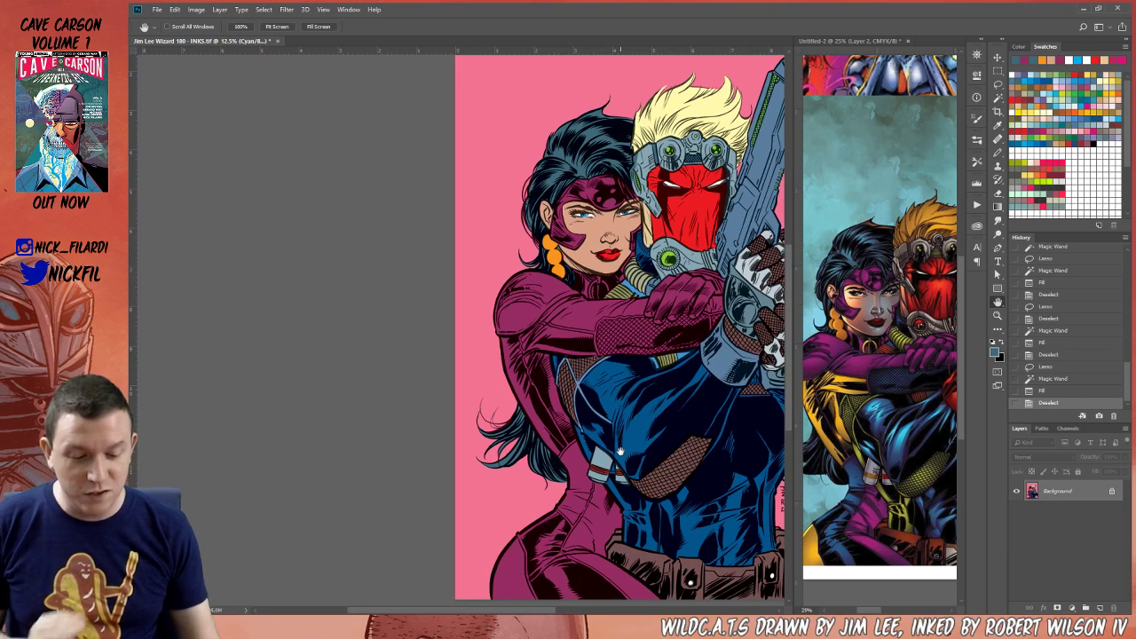
pyautogui.click(998, 97)
pyautogui.click(626, 329)
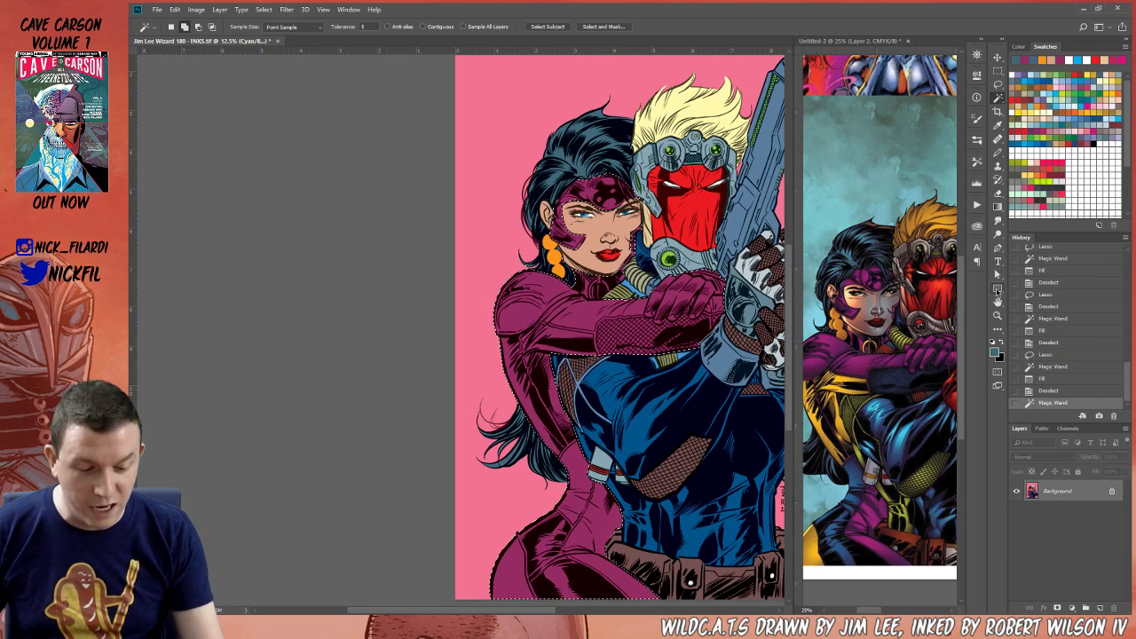
pyautogui.click(998, 315)
pyautogui.click(605, 320)
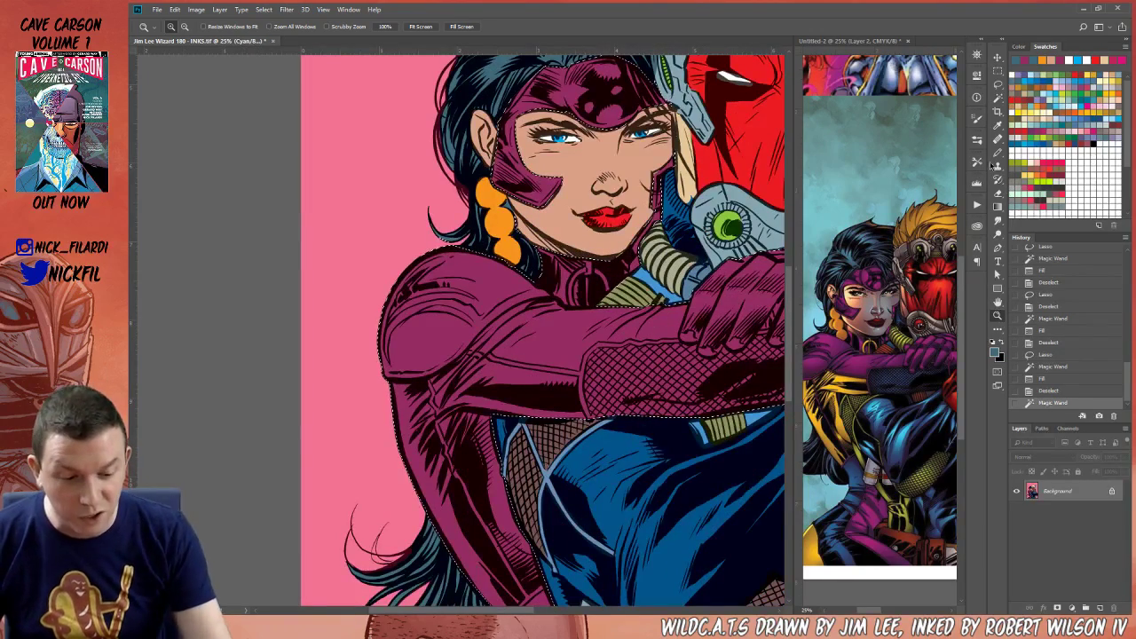
pyautogui.click(997, 153)
pyautogui.keyDown('alt'); pyautogui.click(508, 249); pyautogui.keyUp('alt')
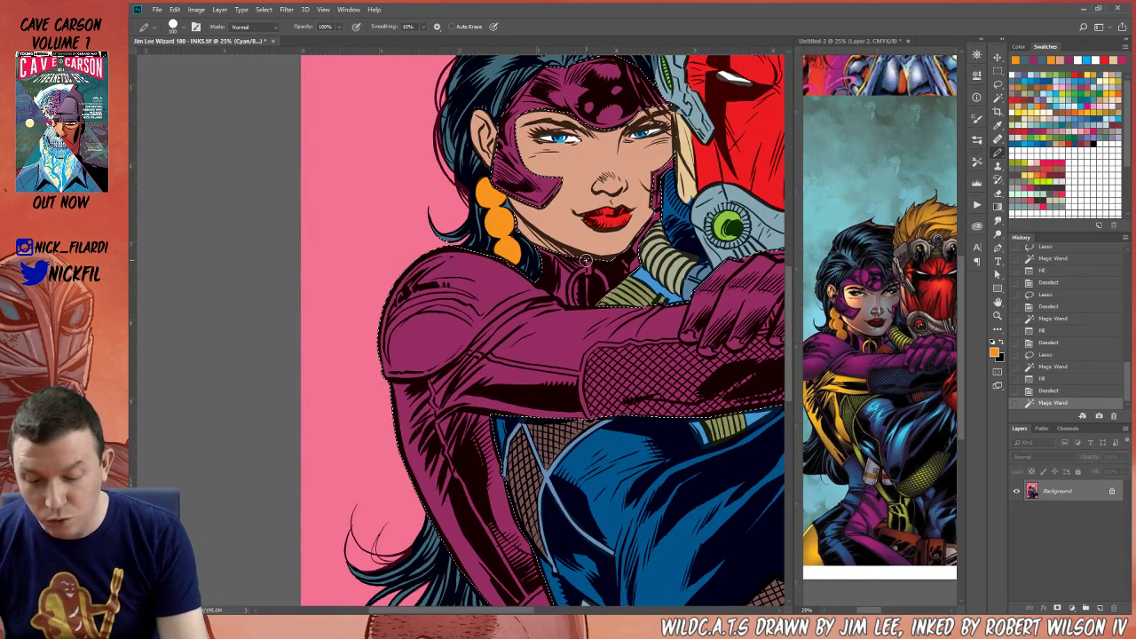
pyautogui.moveTo(586, 263)
pyautogui.mouseDown()
pyautogui.moveTo(572, 305)
pyautogui.moveTo(591, 270)
pyautogui.moveTo(605, 291)
pyautogui.moveTo(577, 278)
pyautogui.mouseUp()
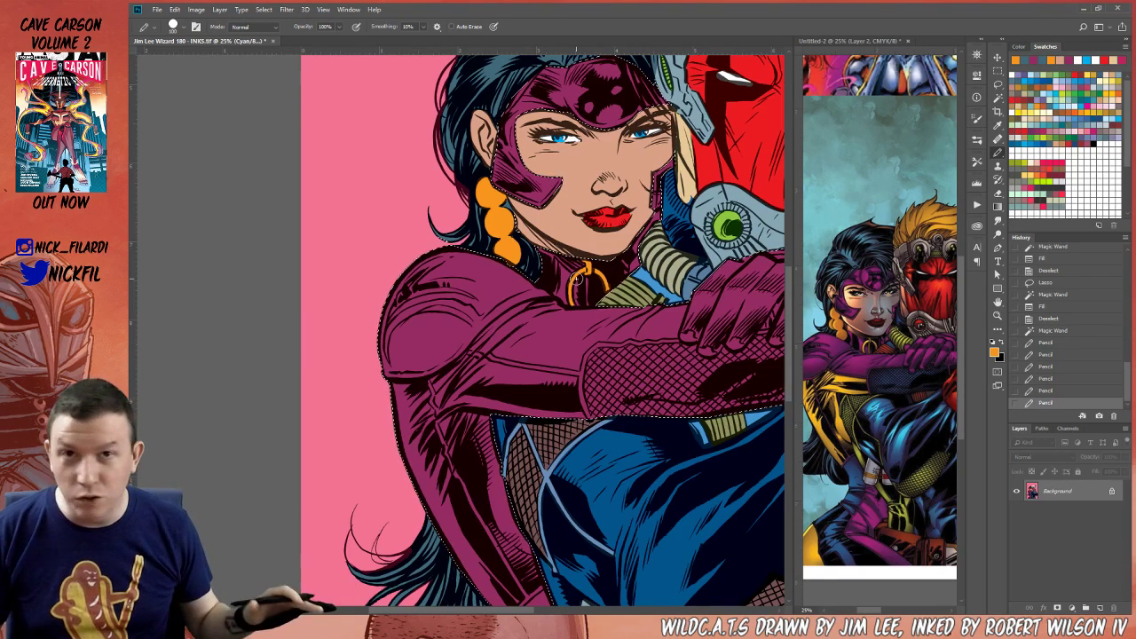
pyautogui.press('space')
pyautogui.moveTo(596, 383); pyautogui.dragTo(604, 330)
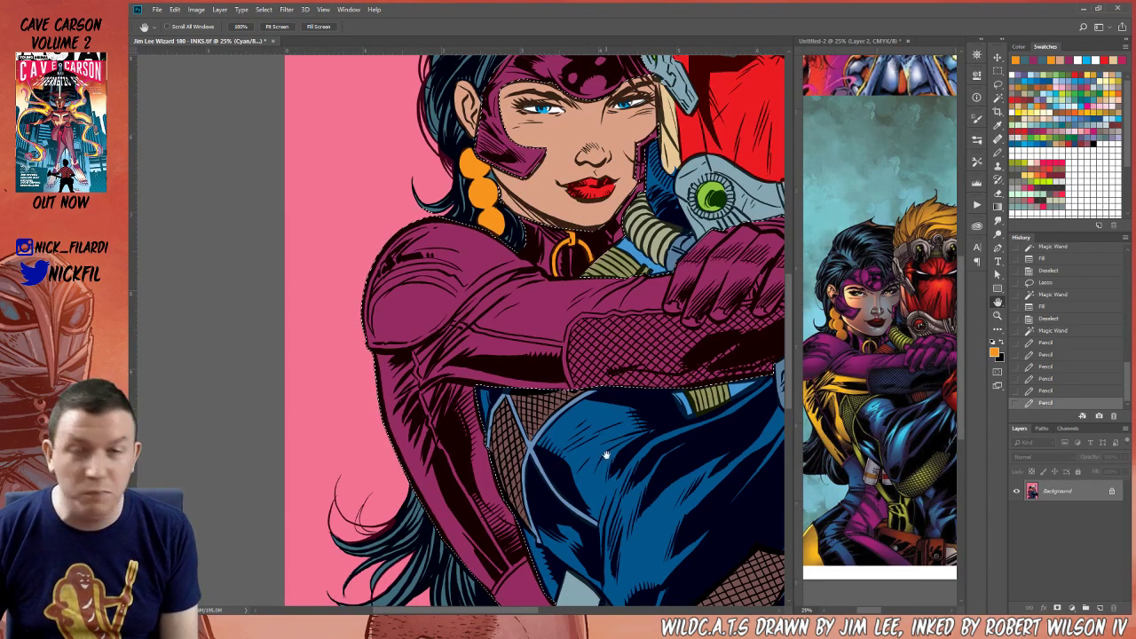
pyautogui.hotkey('ctrl', 'd')
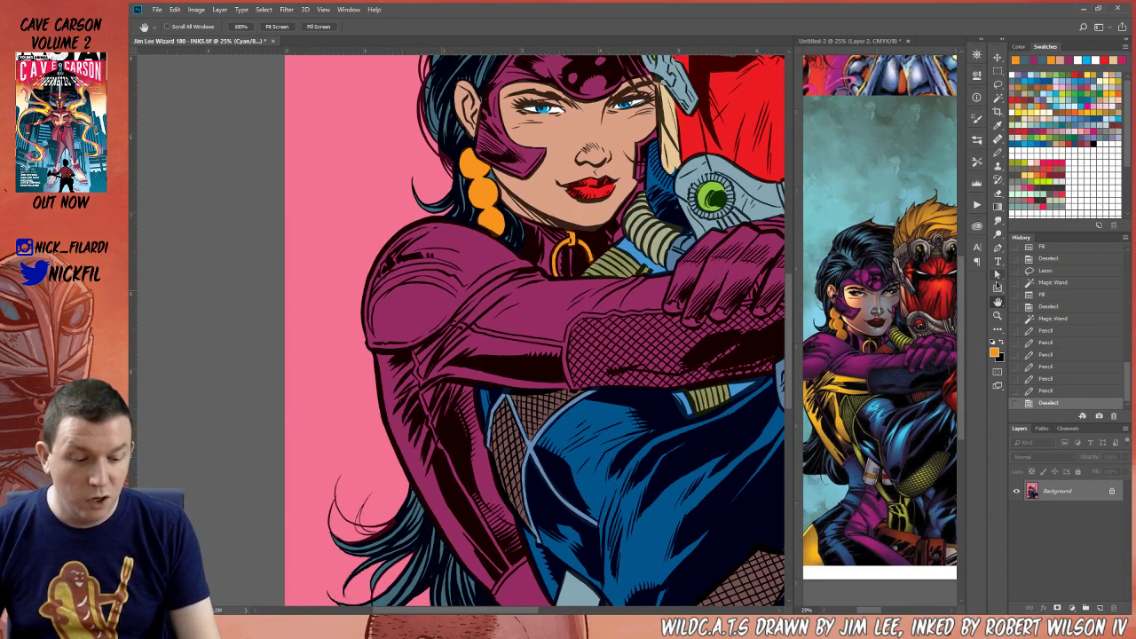
# Select the woman's purple costume and headpiece areas with the Magic Wand and choose a bright yellow swatch
pyautogui.moveTo(706, 401); pyautogui.dragTo(577, 446)
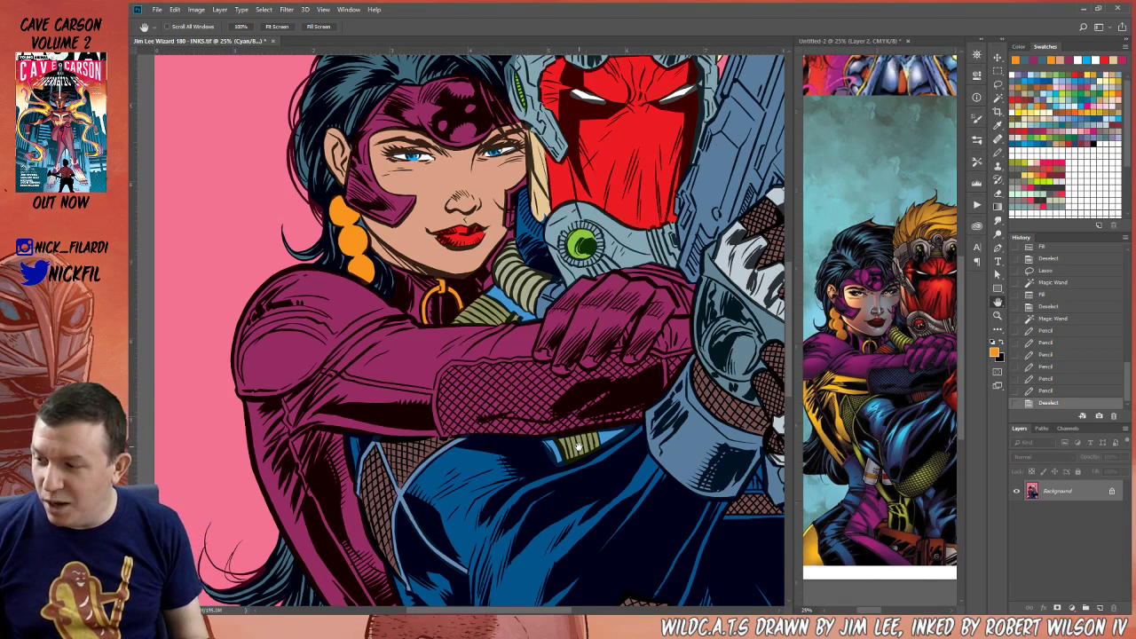
pyautogui.click(997, 315)
pyautogui.keyDown('alt'); pyautogui.click(497, 459); pyautogui.keyUp('alt')
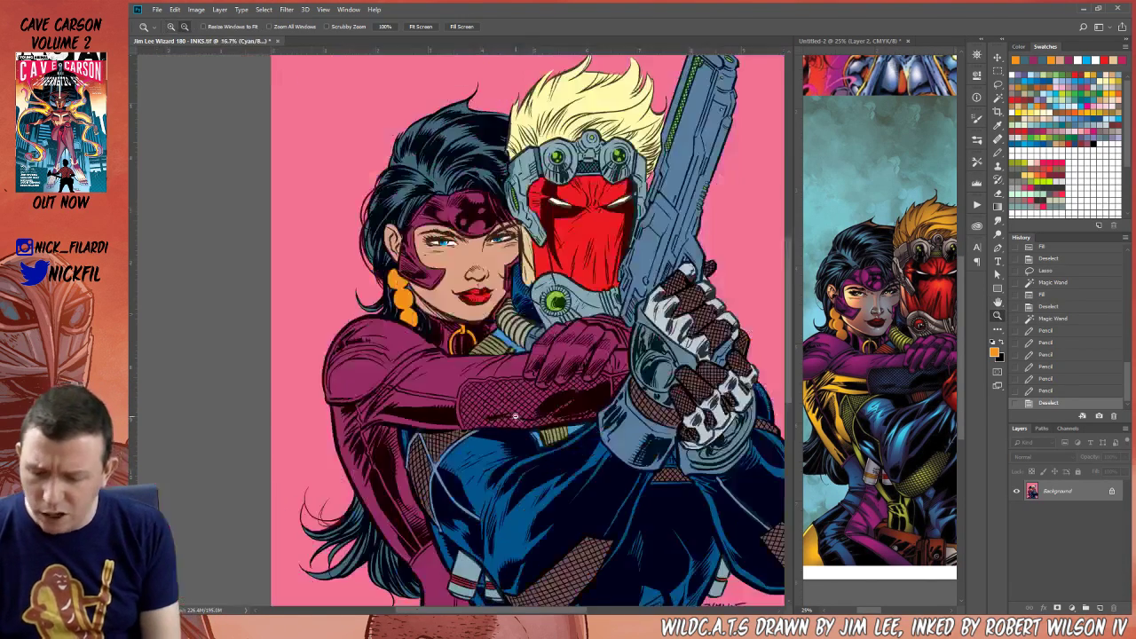
pyautogui.press('h')
pyautogui.moveTo(665, 606); pyautogui.dragTo(710, 517)
pyautogui.click(998, 98)
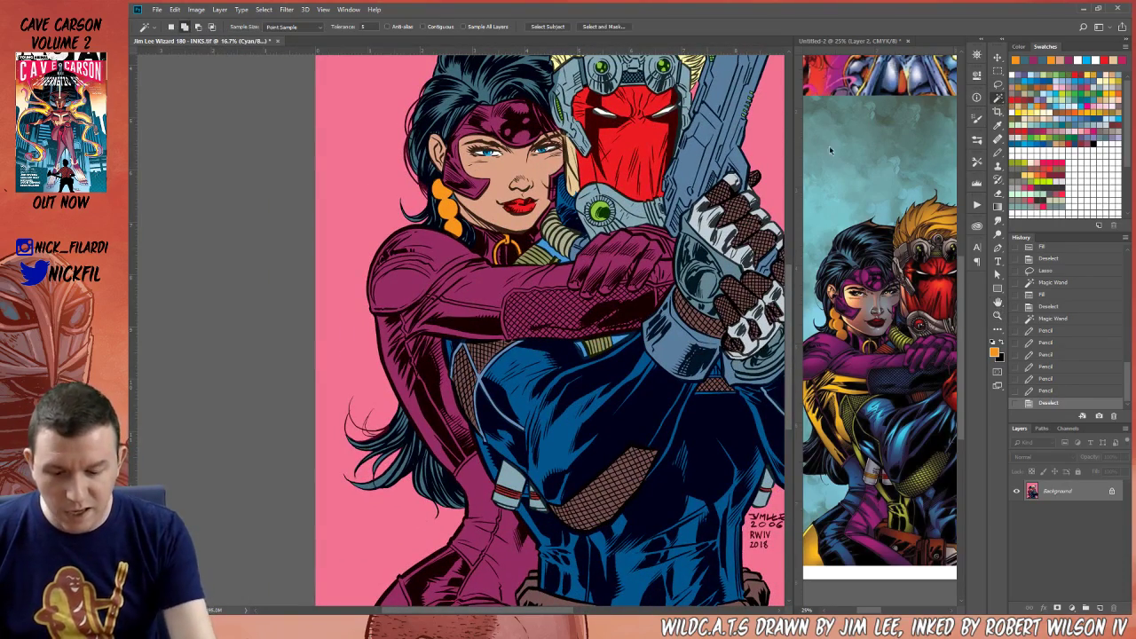
pyautogui.click(571, 300)
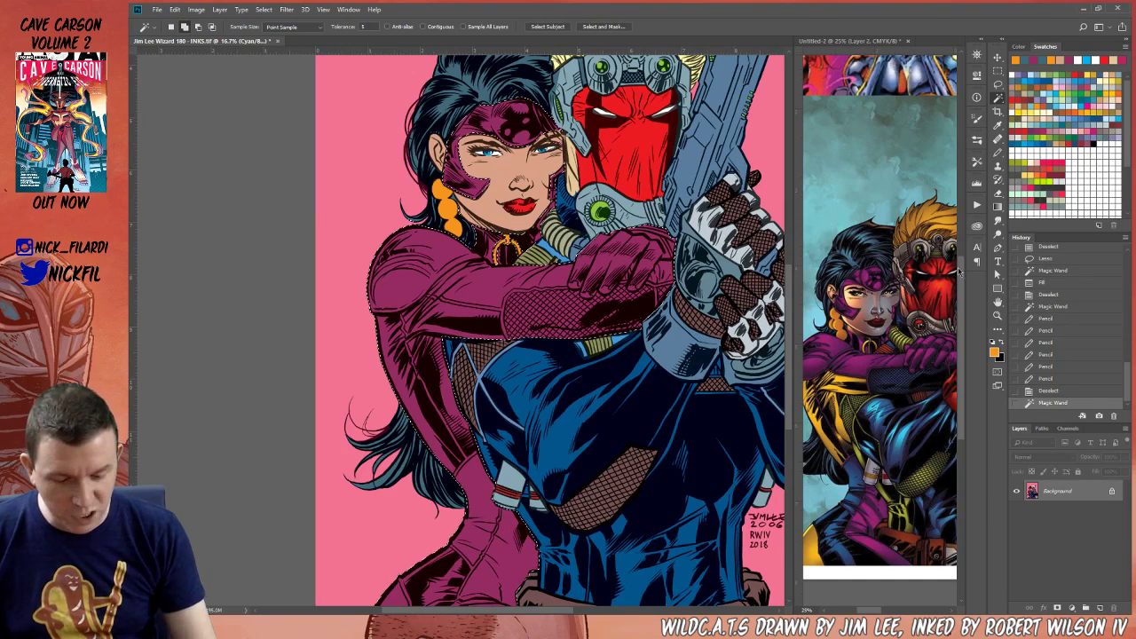
pyautogui.click(1026, 105)
pyautogui.click(998, 85)
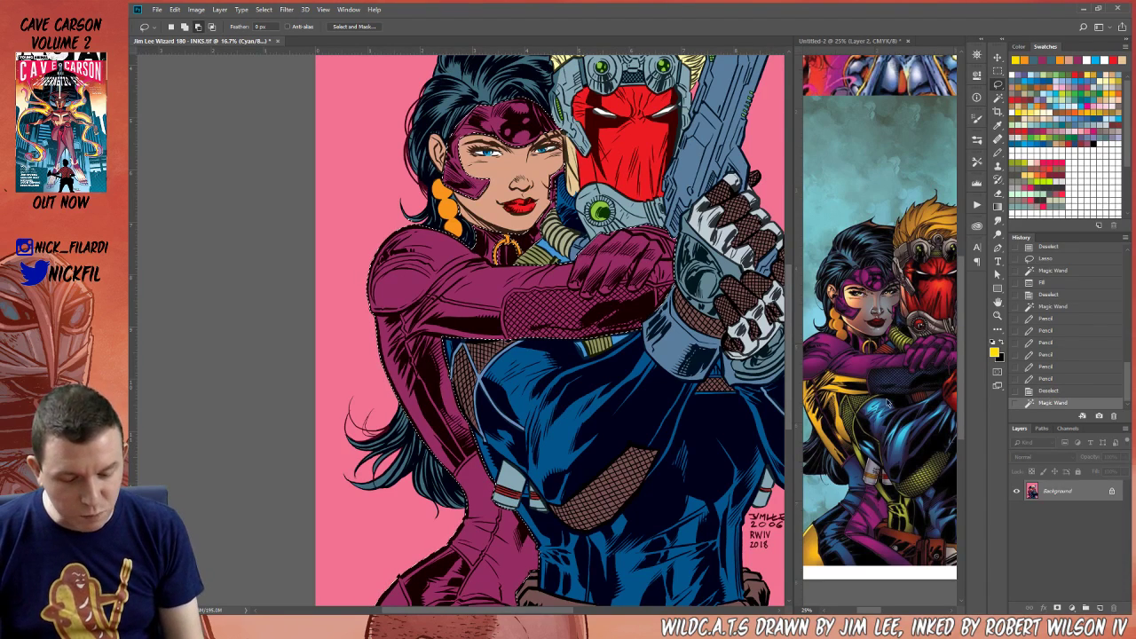
pyautogui.click(875, 451)
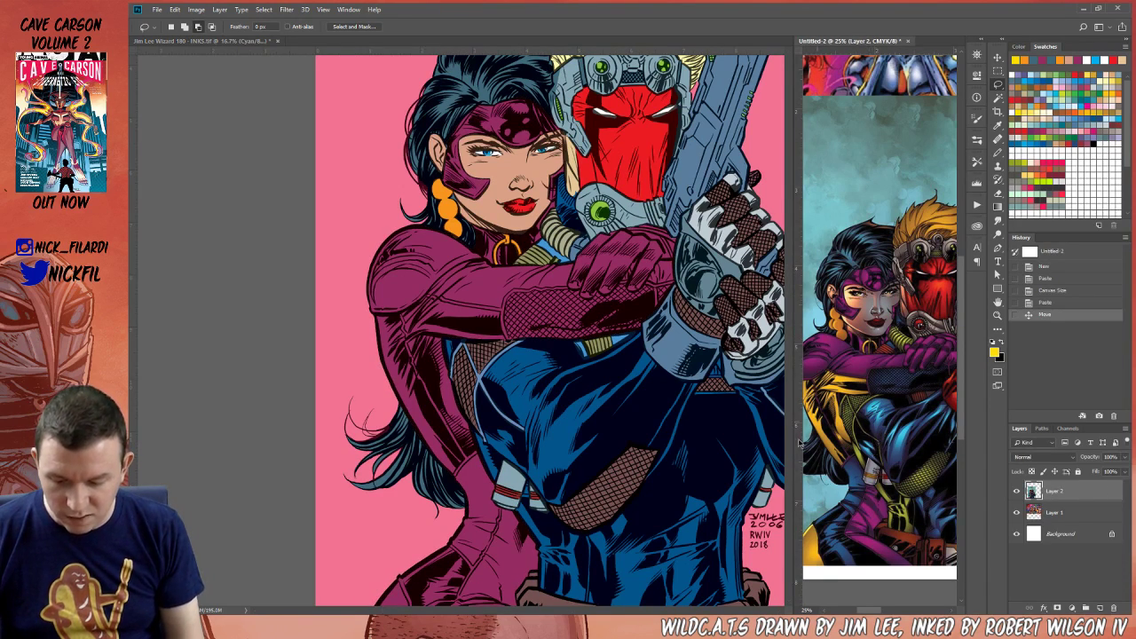
pyautogui.click(619, 487)
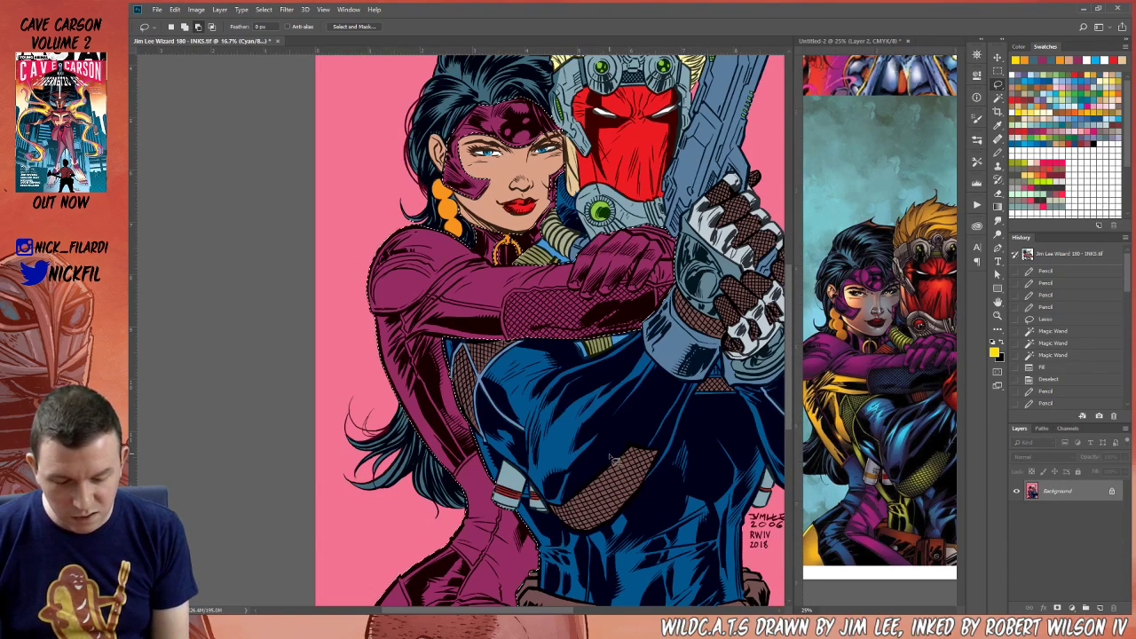
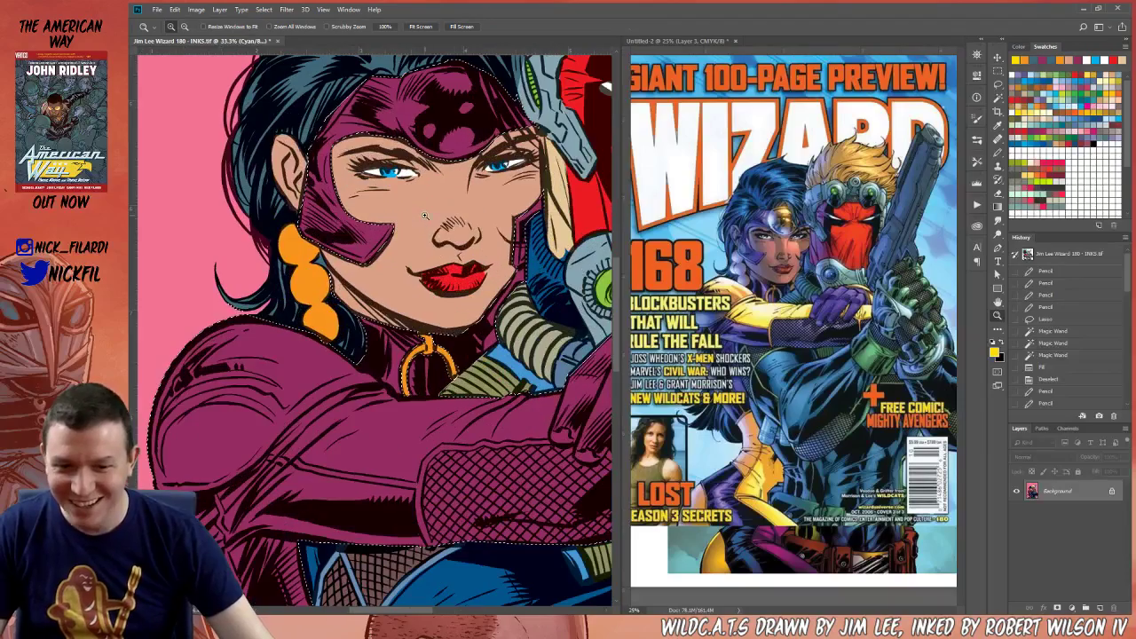
# Pencil the round ornament at the front of the woman's headpiece orange within the purple selection
pyautogui.press('b')
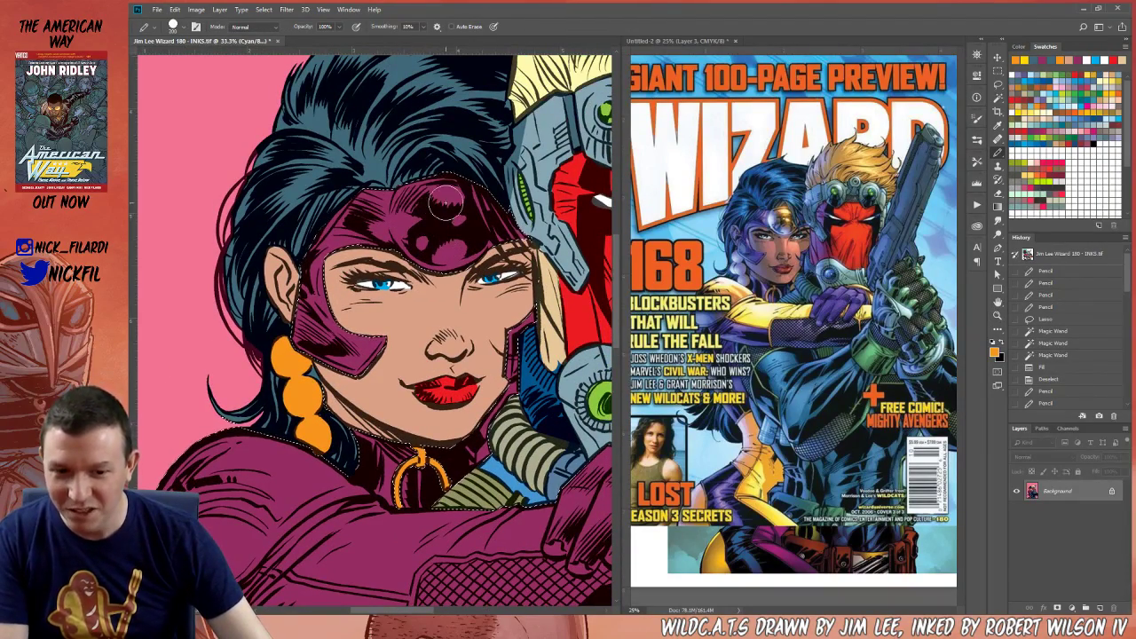
pyautogui.click(443, 216)
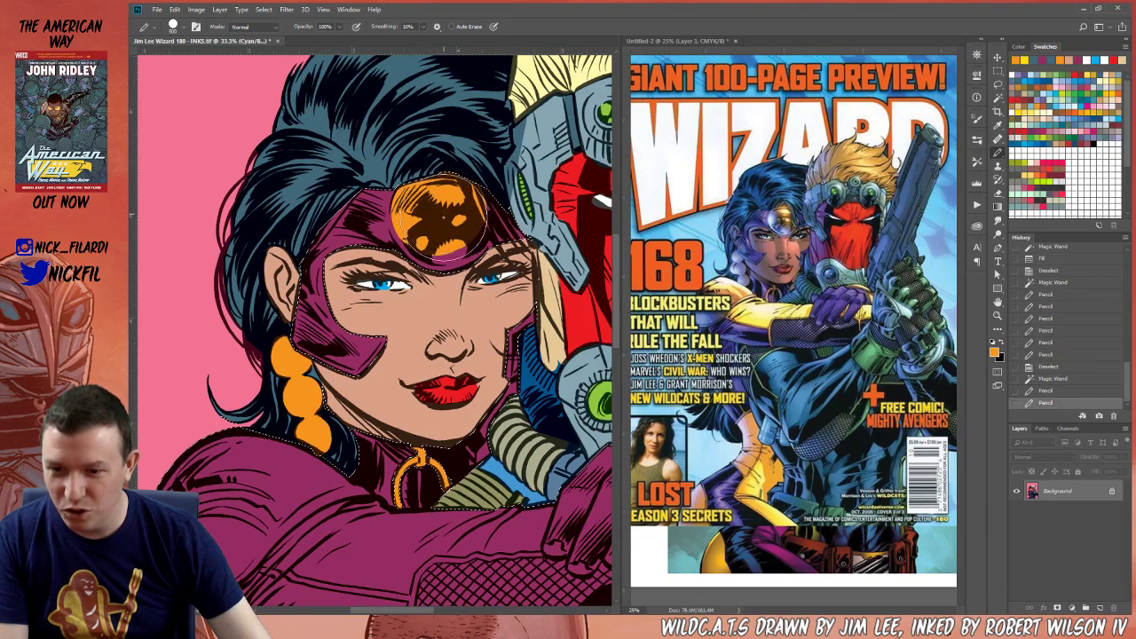
pyautogui.click(449, 225)
pyautogui.click(442, 223)
pyautogui.click(434, 215)
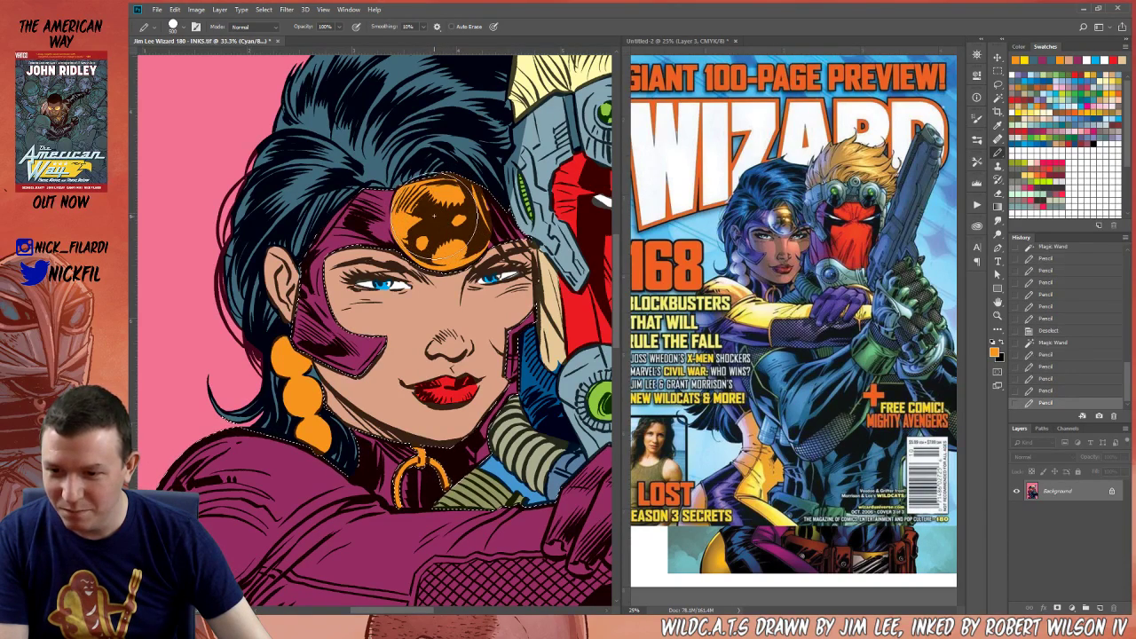
pyautogui.click(434, 215)
pyautogui.click(433, 219)
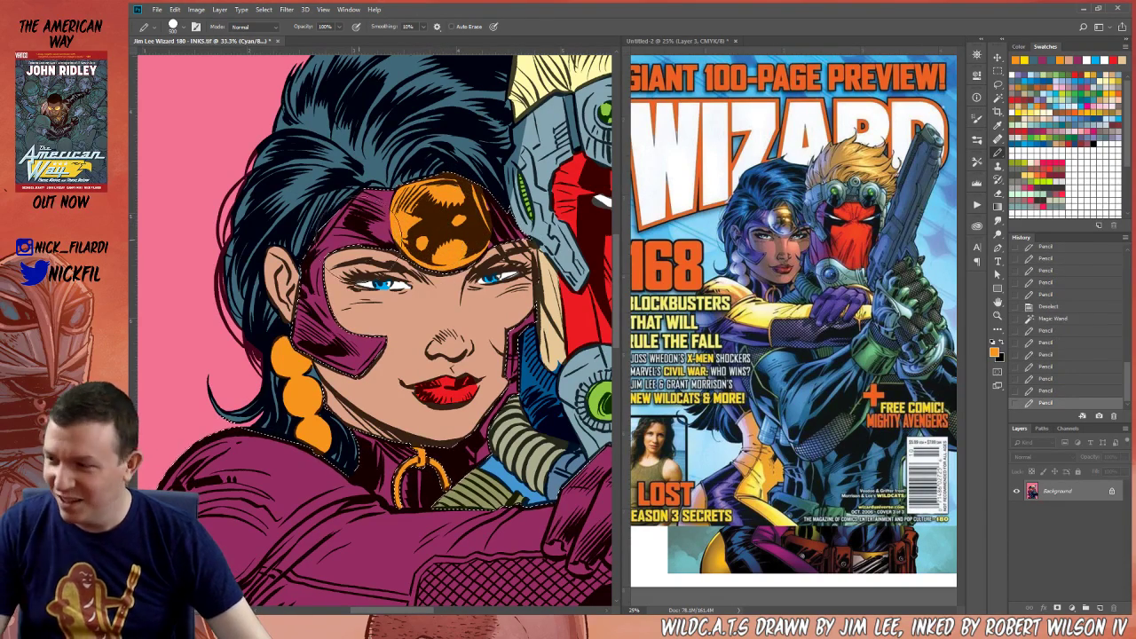
# Widen the artwork window and reselect the woman's purple costume areas with the Magic Wand
pyautogui.moveTo(408, 301)
pyautogui.mouseDown()
pyautogui.moveTo(382, 321)
pyautogui.moveTo(438, 312)
pyautogui.moveTo(336, 343)
pyautogui.moveTo(426, 344)
pyautogui.mouseUp()
pyautogui.press('z')
pyautogui.keyDown('alt'); pyautogui.click(438, 311); pyautogui.keyUp('alt')
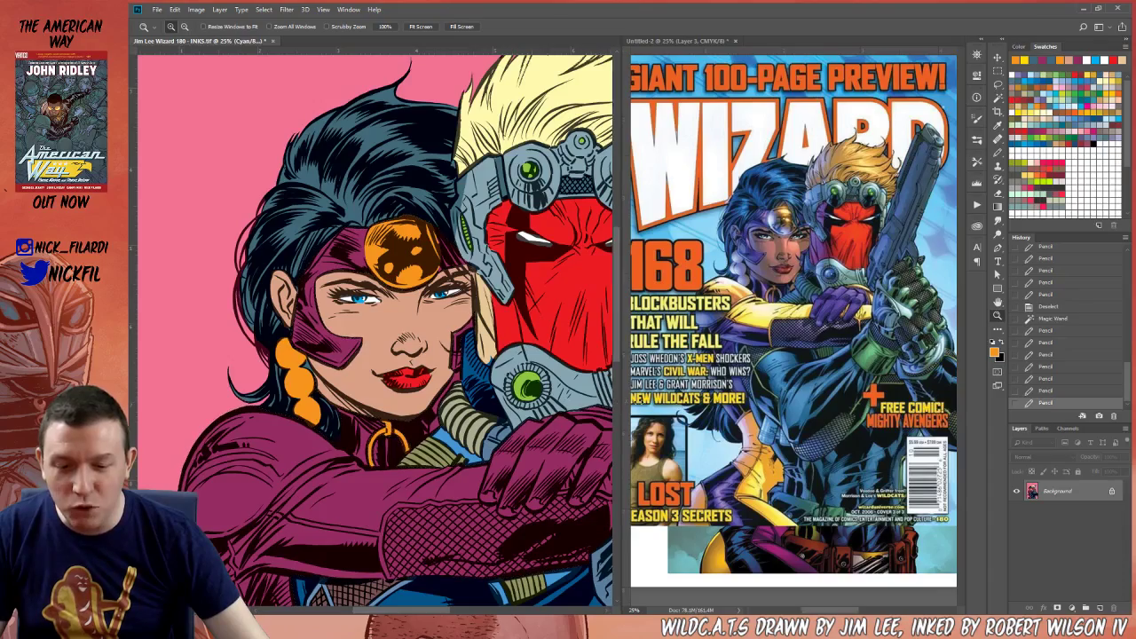
pyautogui.moveTo(619, 405); pyautogui.dragTo(677, 401)
pyautogui.moveTo(459, 457); pyautogui.dragTo(435, 339)
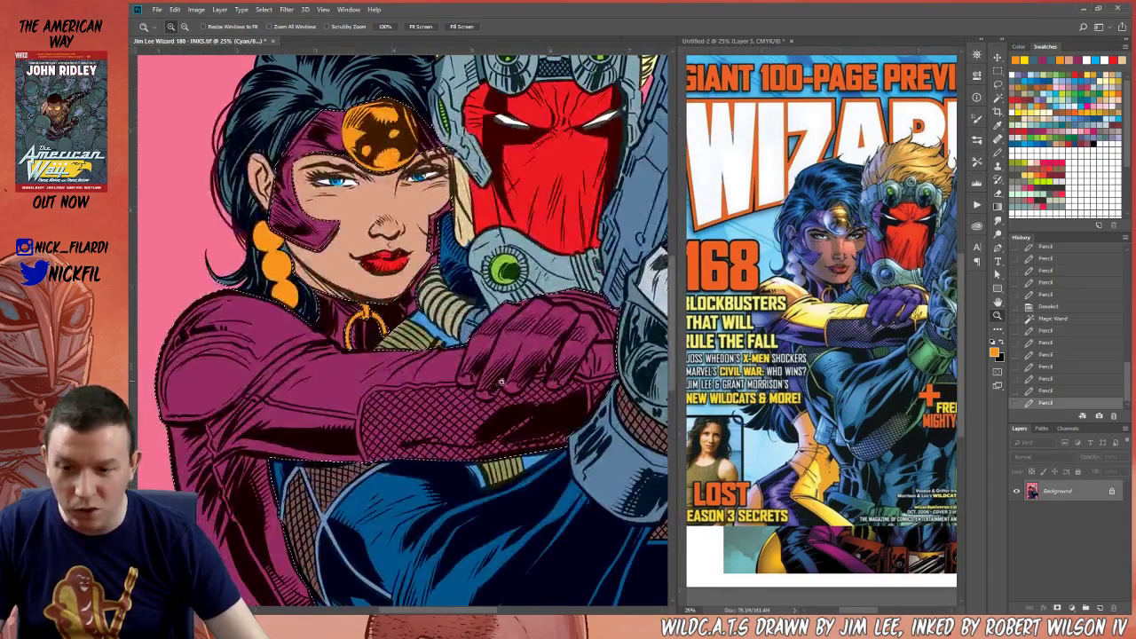
pyautogui.keyDown('alt'); pyautogui.click(435, 339); pyautogui.keyUp('alt')
pyautogui.keyDown('alt'); pyautogui.click(435, 340); pyautogui.keyUp('alt')
pyautogui.press('w')
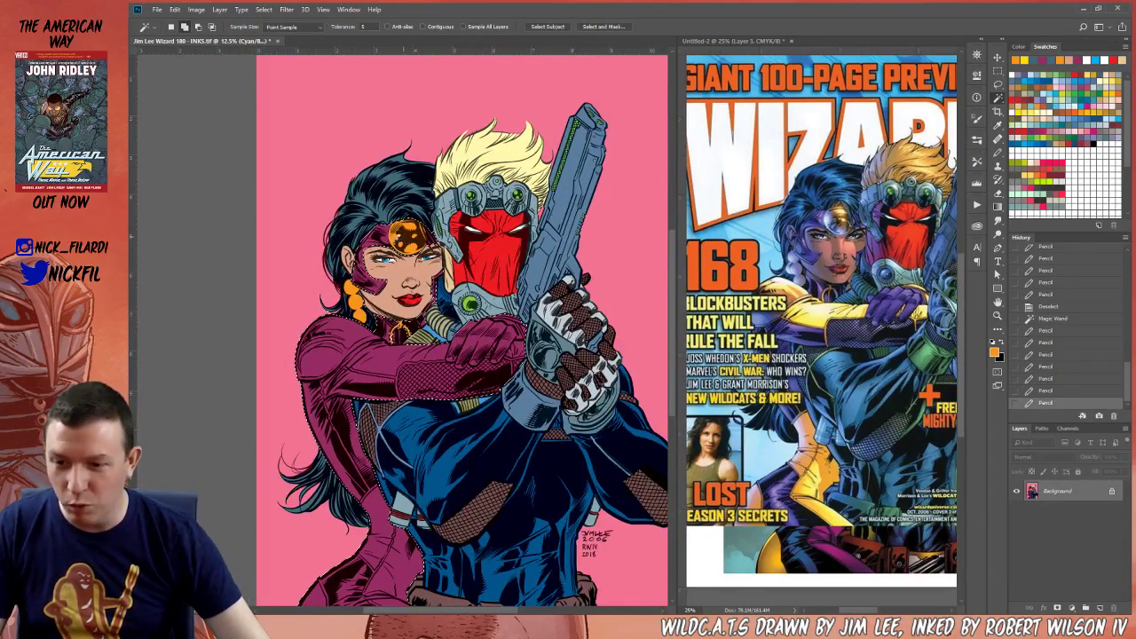
pyautogui.keyDown('alt'); pyautogui.click(358, 312); pyautogui.keyUp('alt')
pyautogui.scroll(-3, 333, 331)
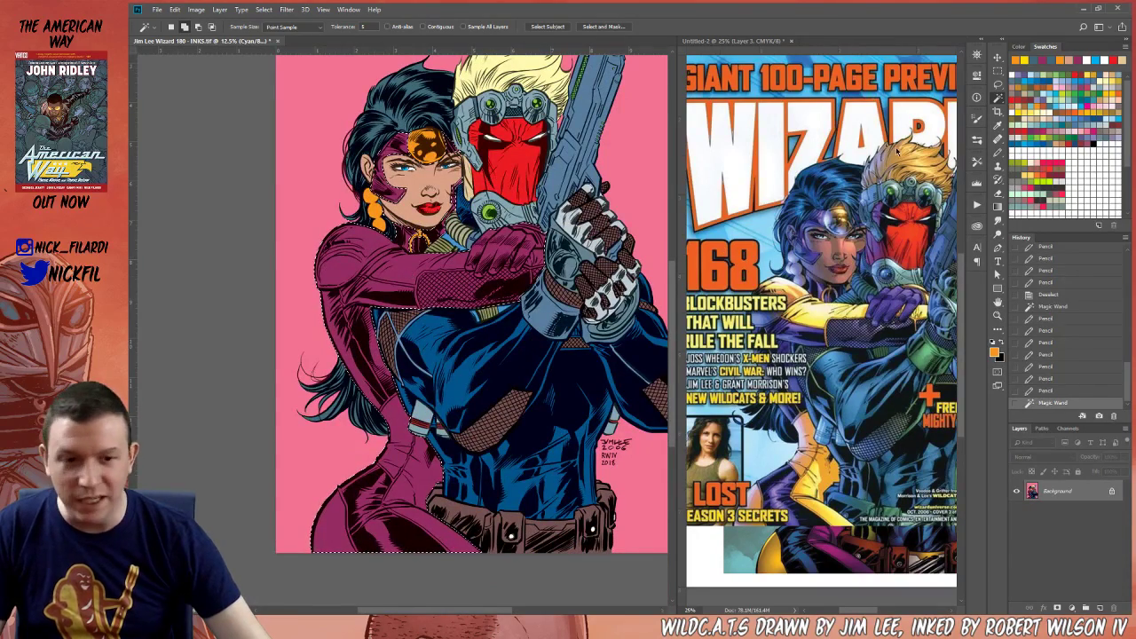
# Choose a blue swatch and tint the selected costume with one faded fill, reverting the extra second pass
pyautogui.click(1034, 74)
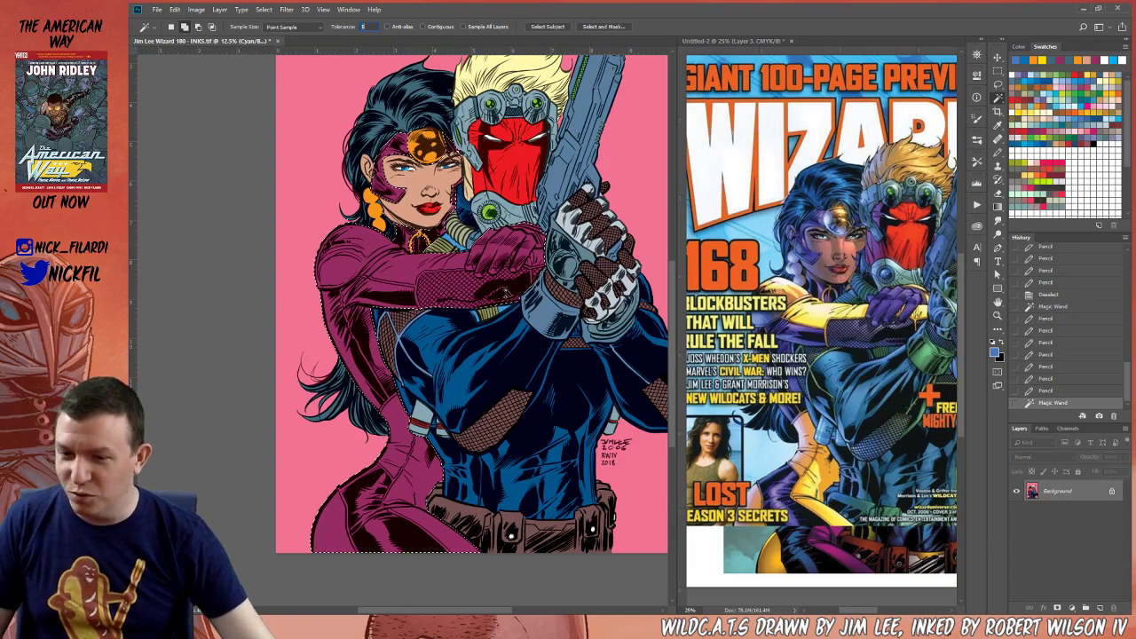
pyautogui.moveTo(512, 275)
pyautogui.mouseDown()
pyautogui.moveTo(504, 284)
pyautogui.moveTo(523, 284)
pyautogui.mouseUp()
pyautogui.press('F2')
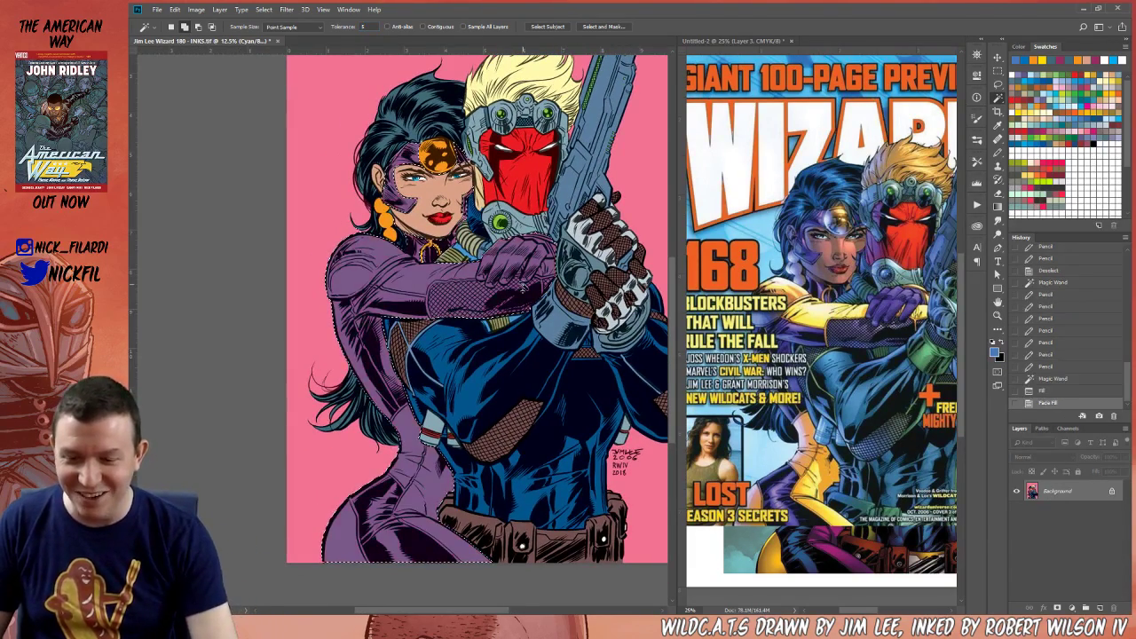
pyautogui.hotkey('alt', 'BackSpace')
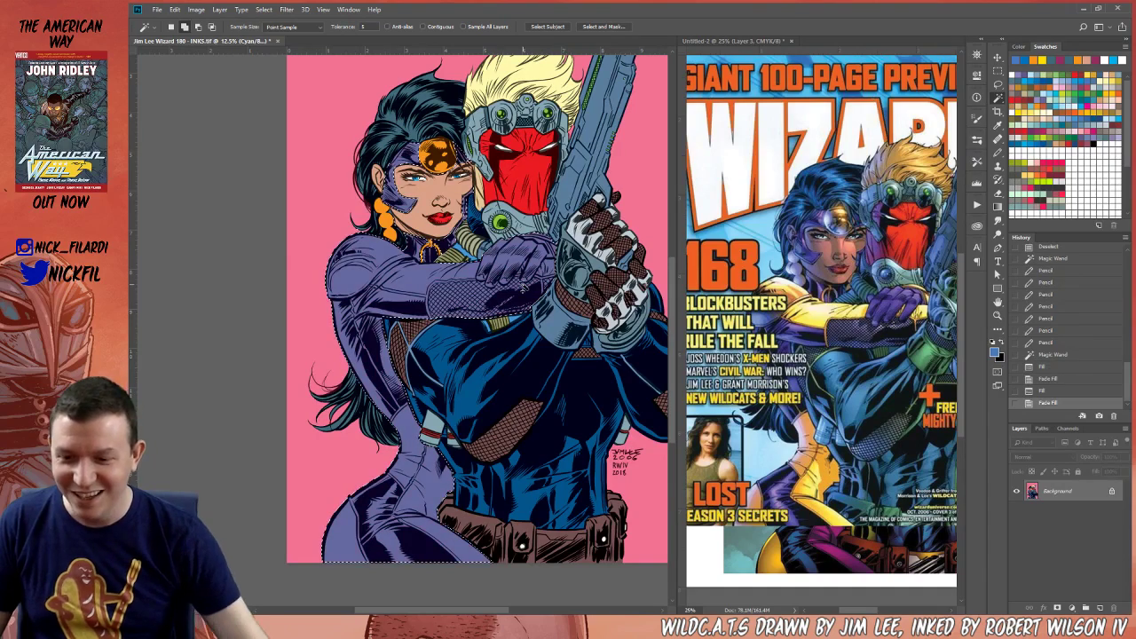
pyautogui.click(1060, 380)
pyautogui.hotkey('ctrl', 'd')
pyautogui.press('z')
pyautogui.click(411, 333)
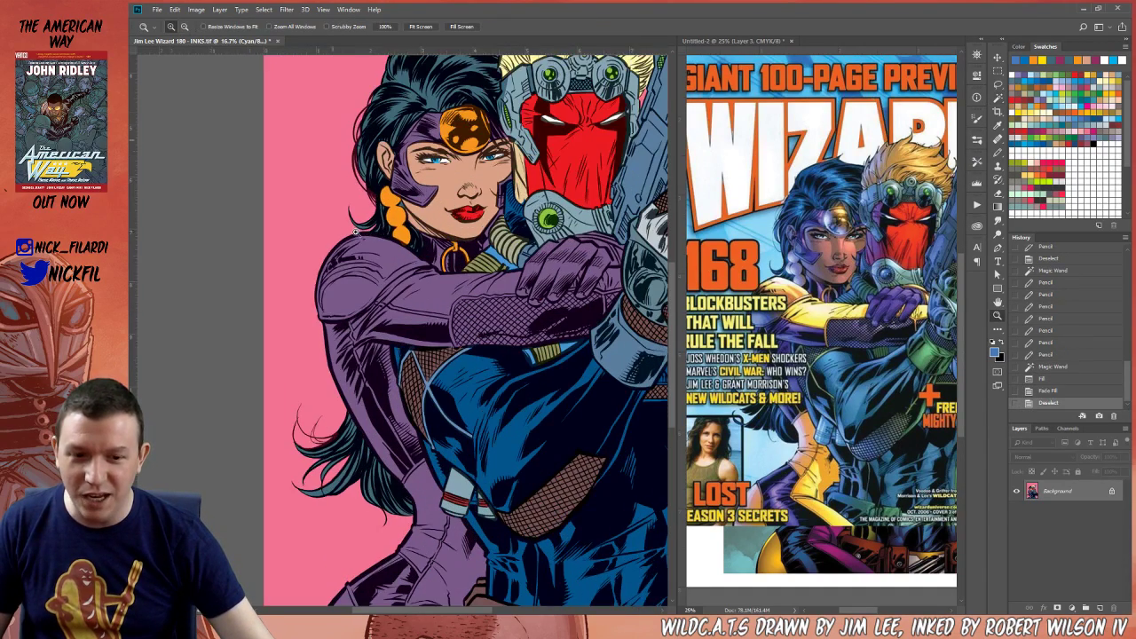
pyautogui.moveTo(411, 335); pyautogui.dragTo(419, 354)
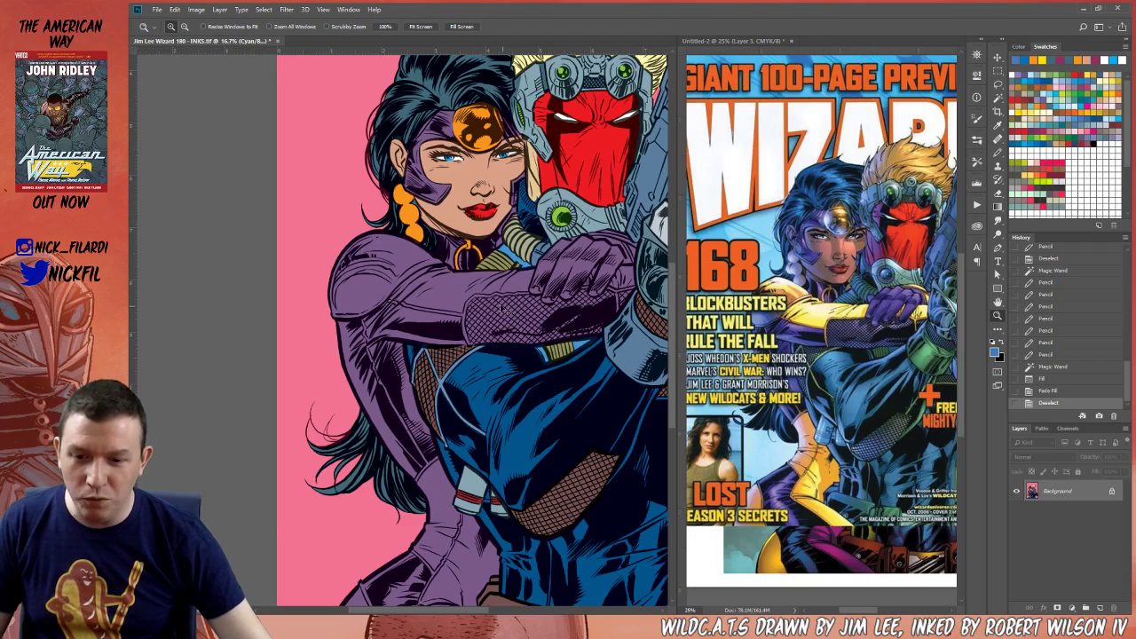
pyautogui.hotkey('ctrl', 'z')
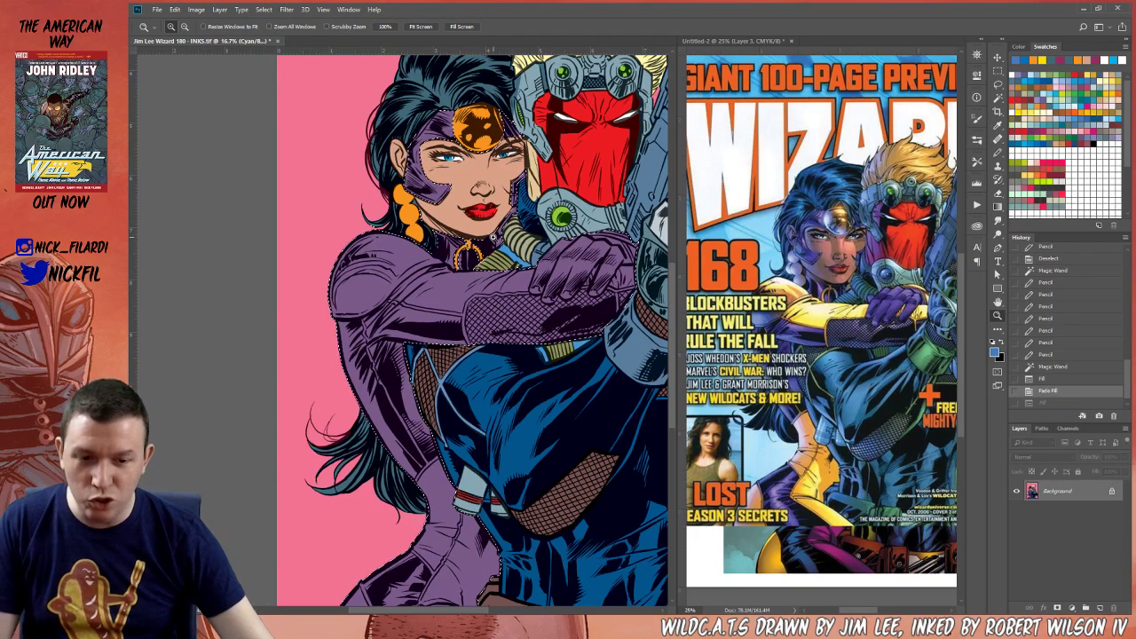
# Subtract the woman's head and headpiece from the costume selection with the Lasso
pyautogui.press('l')
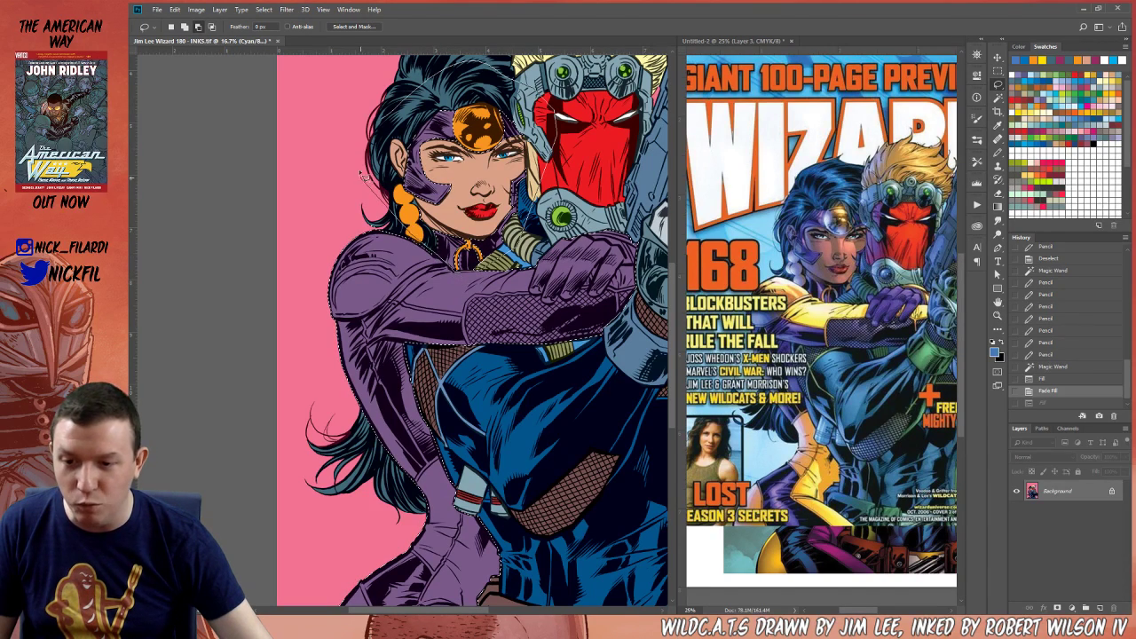
pyautogui.moveTo(360, 174); pyautogui.dragTo(392, 118)
pyautogui.press('z')
pyautogui.moveTo(536, 326); pyautogui.dragTo(450, 329)
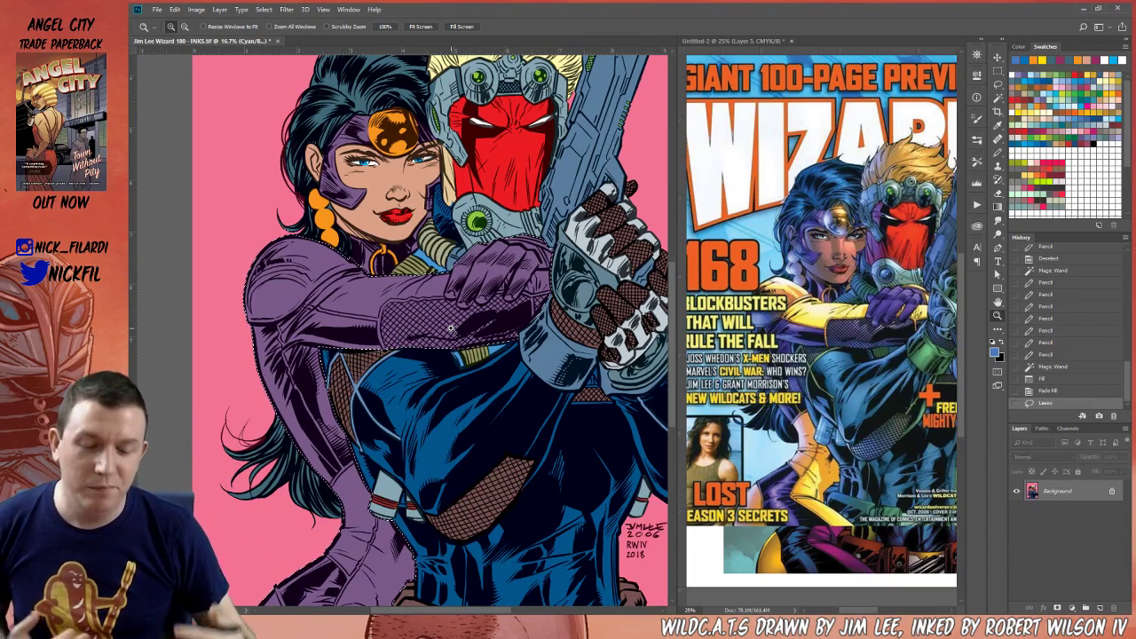
# Widen the artwork window further and lasso the woman's gloved hand and fishnet cuff out of the costume selection
pyautogui.press('h')
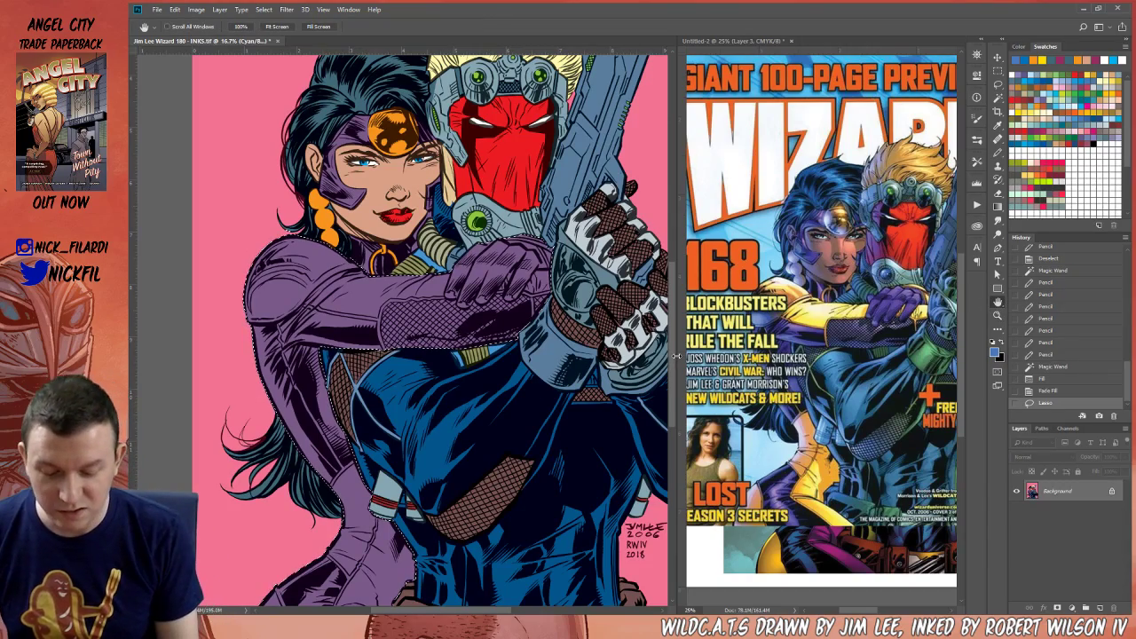
pyautogui.moveTo(676, 355); pyautogui.dragTo(760, 346)
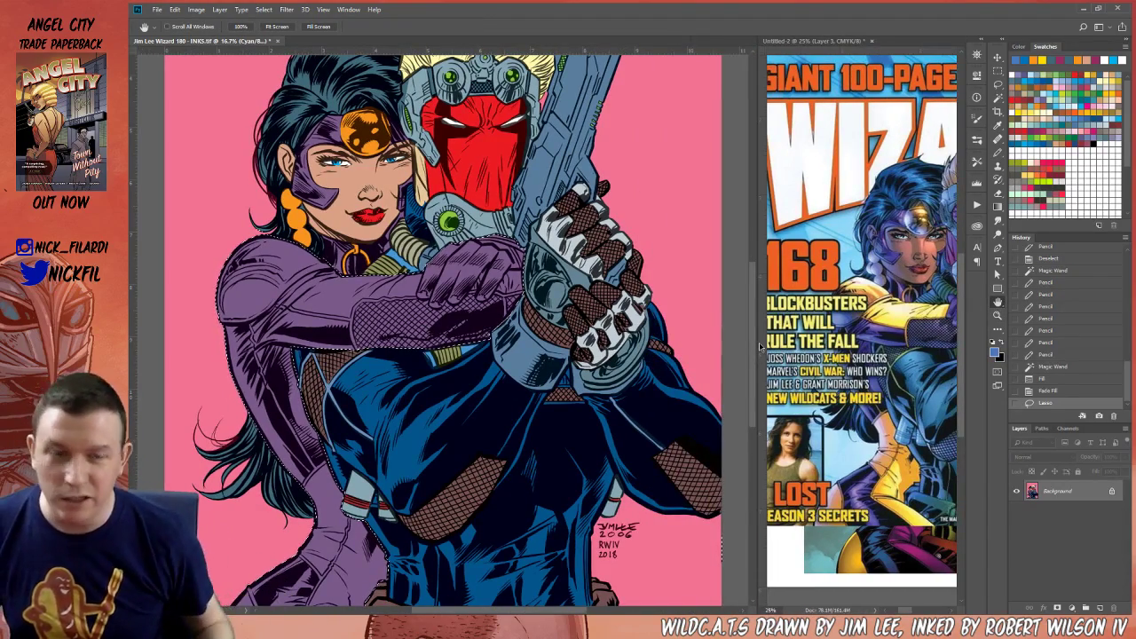
pyautogui.moveTo(457, 393); pyautogui.dragTo(568, 518)
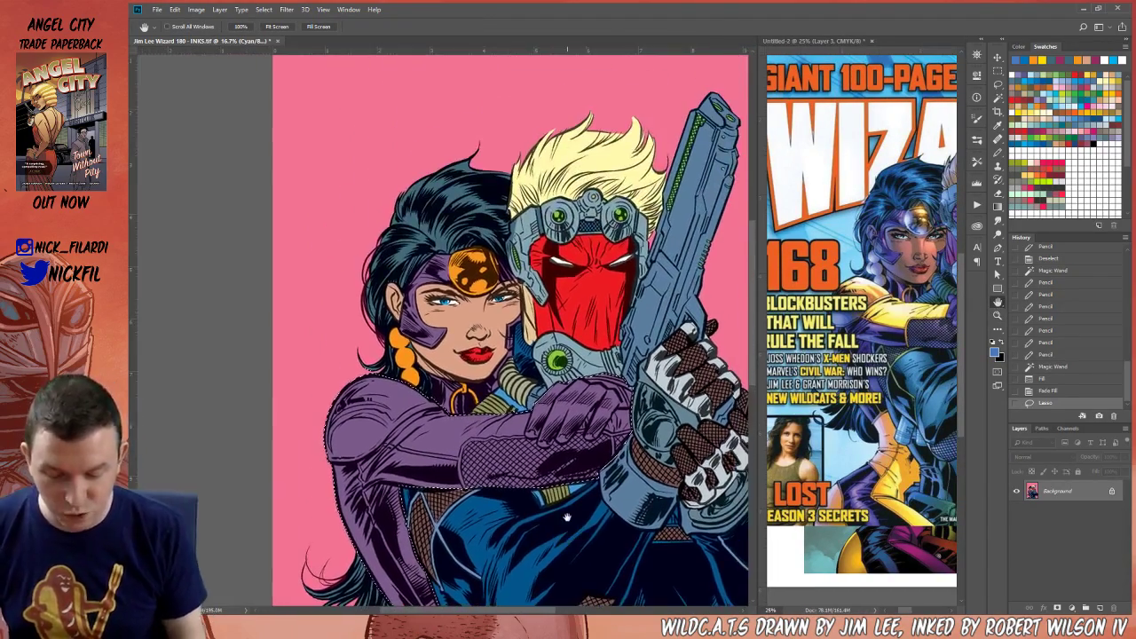
pyautogui.press('l')
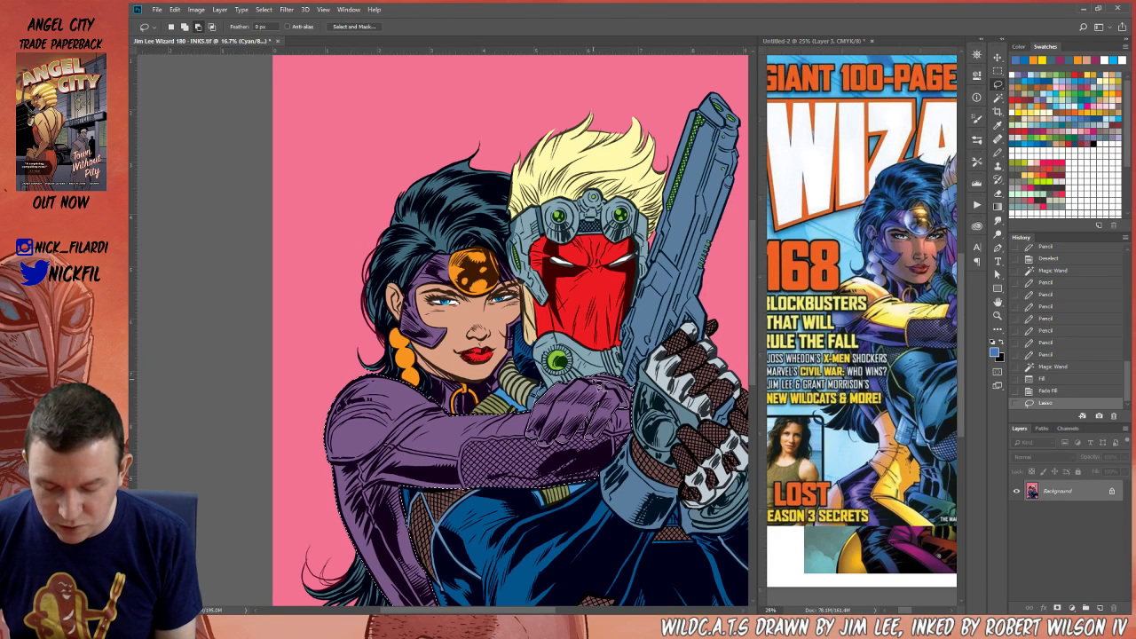
pyautogui.moveTo(585, 382)
pyautogui.mouseDown()
pyautogui.moveTo(577, 378)
pyautogui.moveTo(619, 402)
pyautogui.mouseUp()
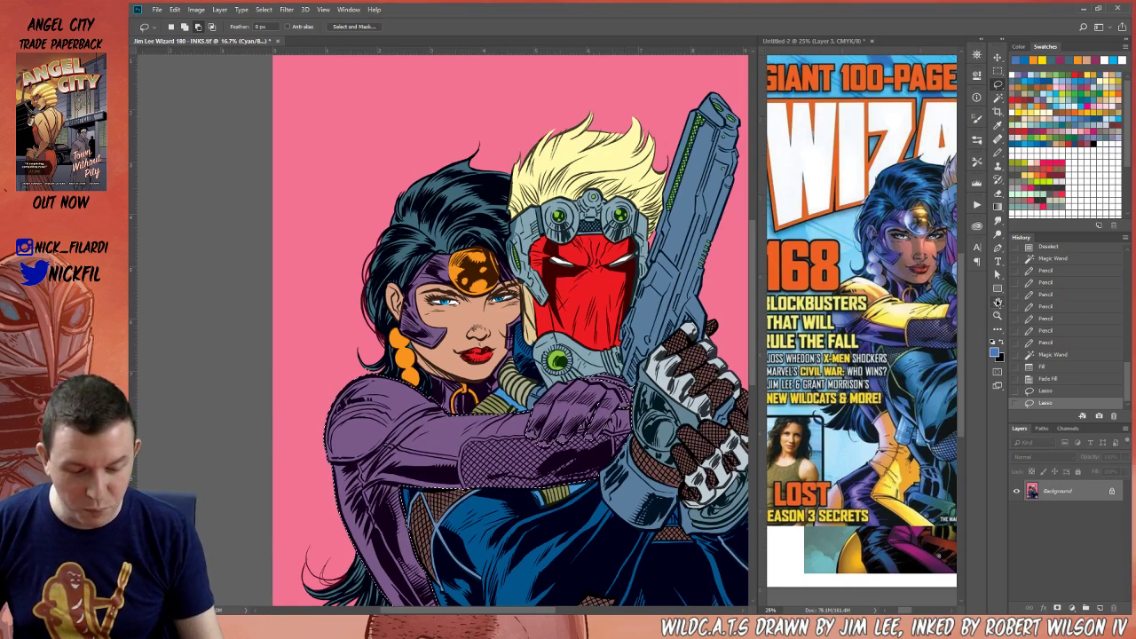
pyautogui.press('h')
pyautogui.moveTo(510, 494); pyautogui.dragTo(564, 348)
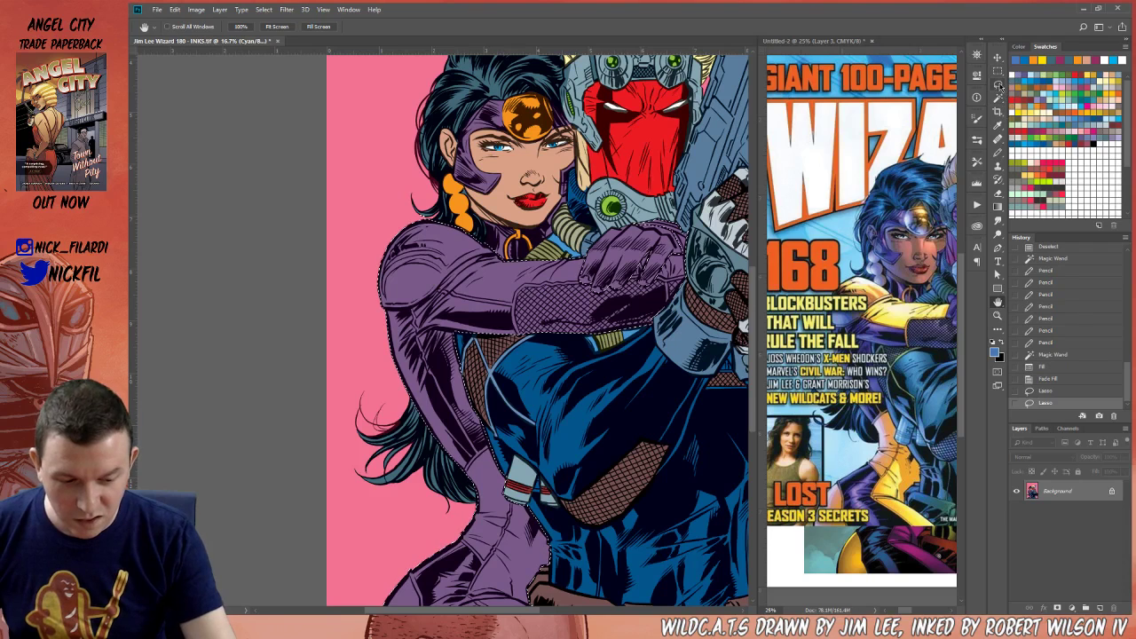
pyautogui.click(998, 85)
pyautogui.moveTo(582, 284); pyautogui.dragTo(710, 282)
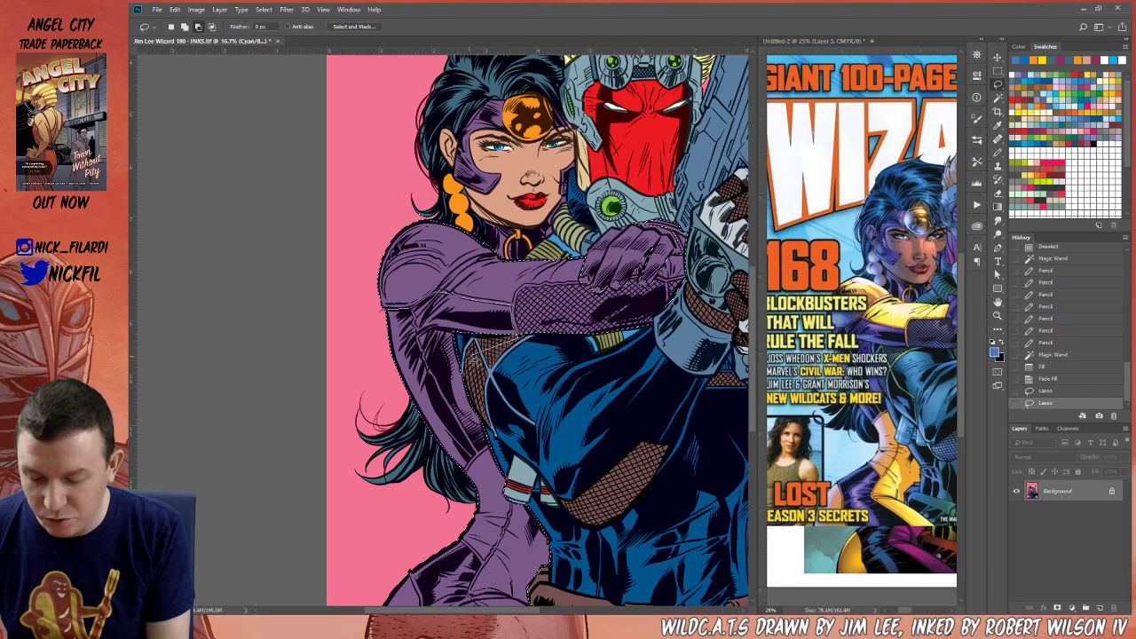
# Subtract the costume panels below the woman's shoulder and along her side from the selection, trimming around the cuff
pyautogui.moveTo(431, 341)
pyautogui.mouseDown()
pyautogui.moveTo(333, 460)
pyautogui.moveTo(345, 463)
pyautogui.moveTo(420, 385)
pyautogui.moveTo(362, 408)
pyautogui.moveTo(407, 354)
pyautogui.moveTo(388, 394)
pyautogui.moveTo(451, 485)
pyautogui.mouseUp()
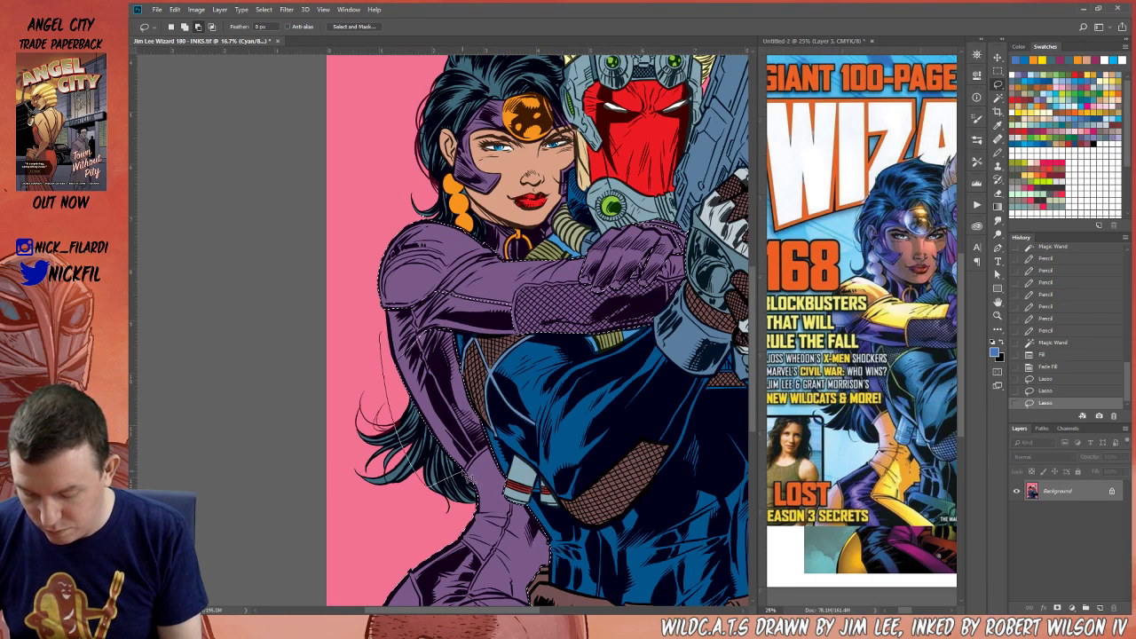
pyautogui.moveTo(478, 346); pyautogui.dragTo(400, 358)
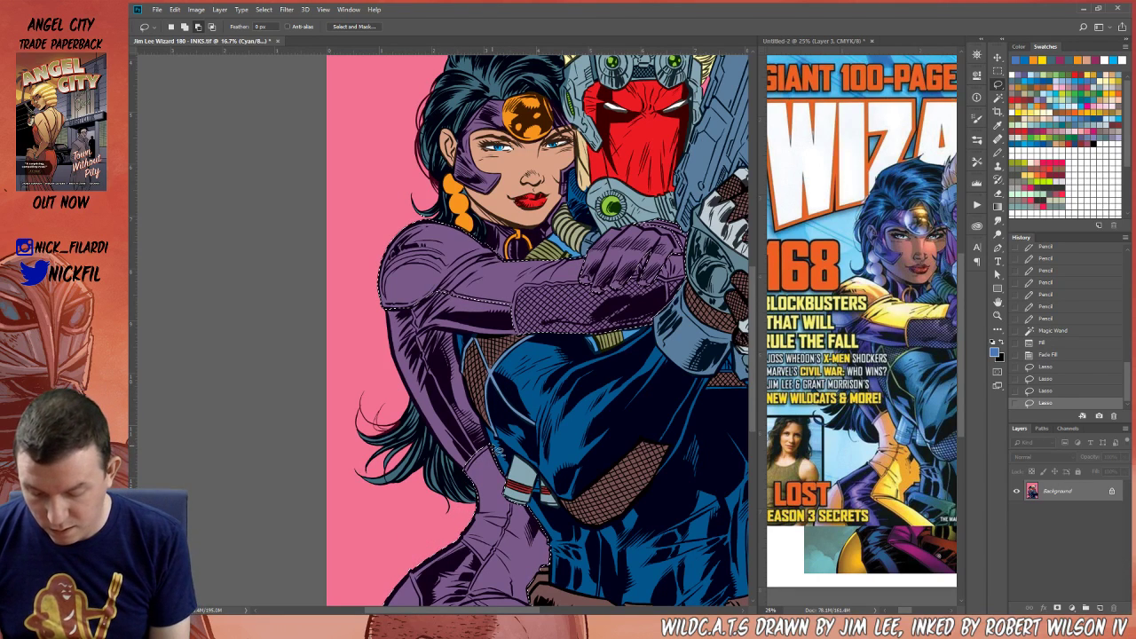
pyautogui.moveTo(459, 476)
pyautogui.mouseDown()
pyautogui.moveTo(488, 454)
pyautogui.moveTo(511, 391)
pyautogui.mouseUp()
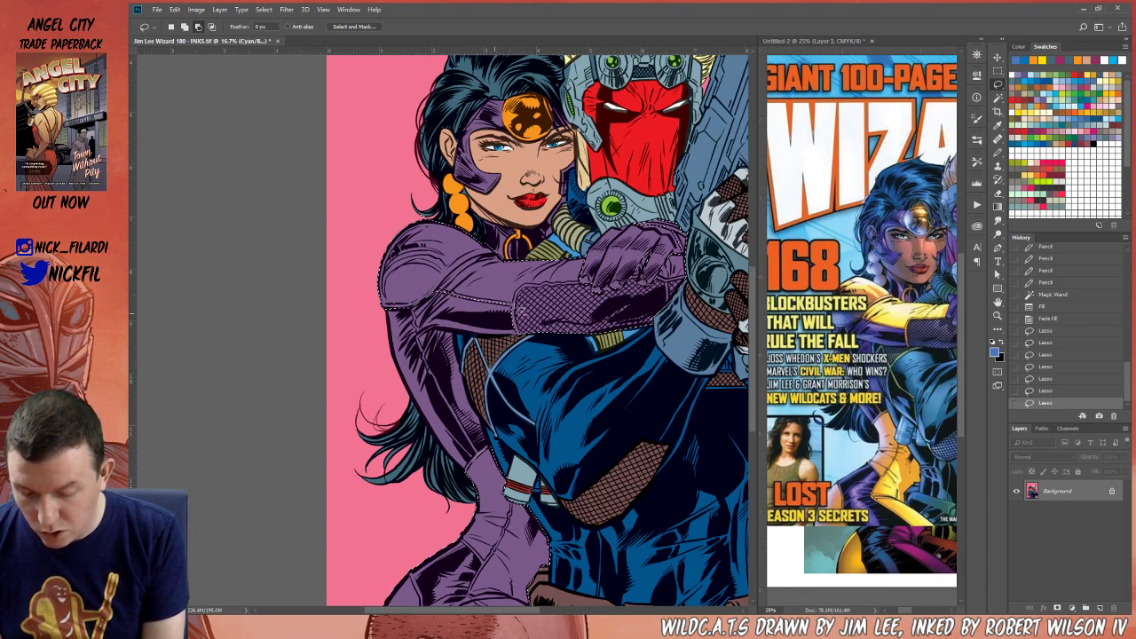
pyautogui.moveTo(521, 311); pyautogui.dragTo(516, 307)
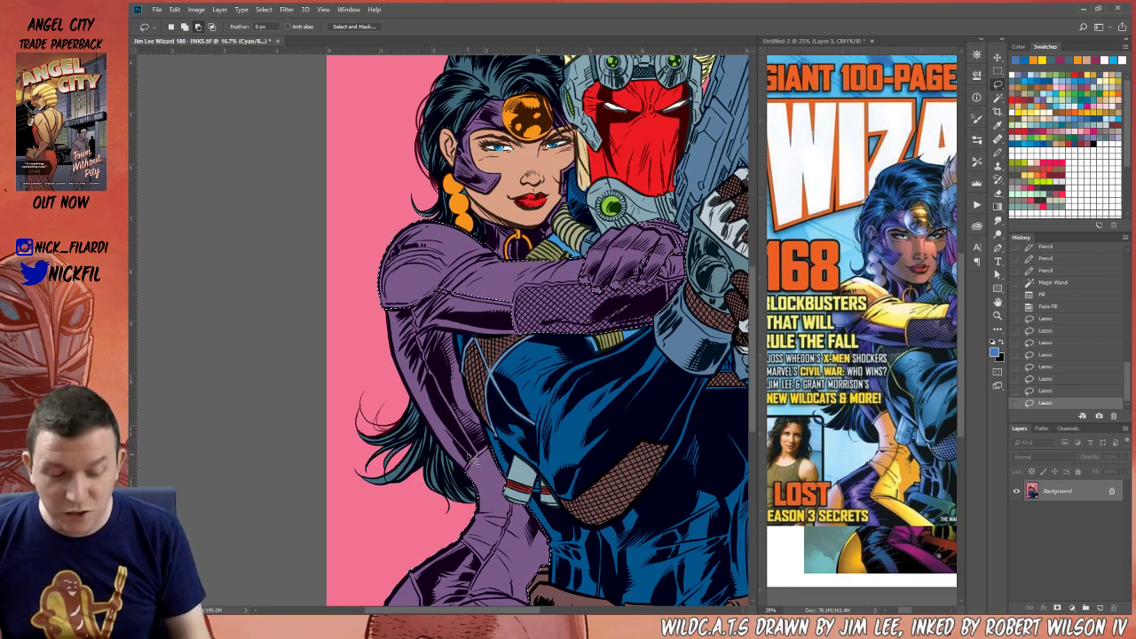
# Lasso the dark hip and thigh panels of the woman's costume out of the selection
pyautogui.press('space')
pyautogui.moveTo(584, 479); pyautogui.dragTo(568, 428)
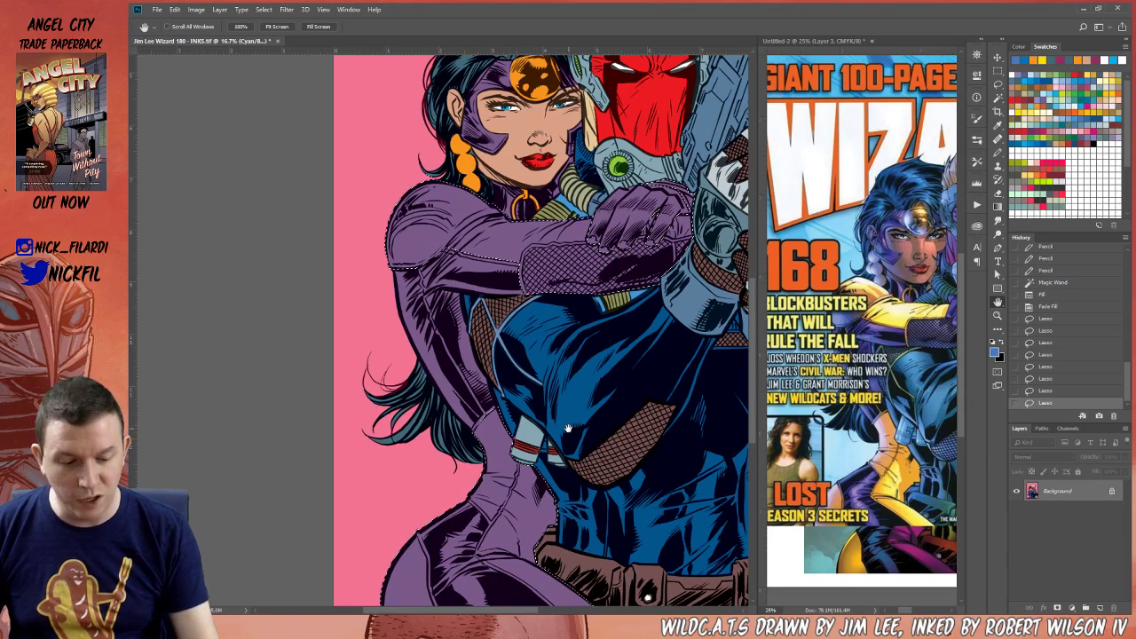
pyautogui.moveTo(610, 452); pyautogui.dragTo(641, 364)
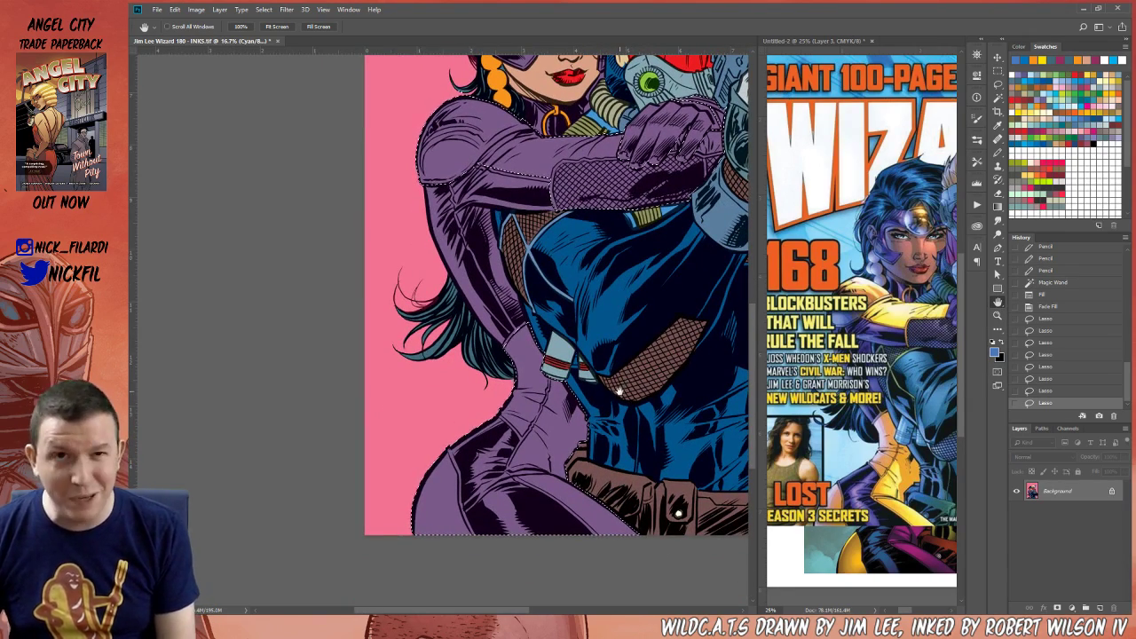
pyautogui.press('l')
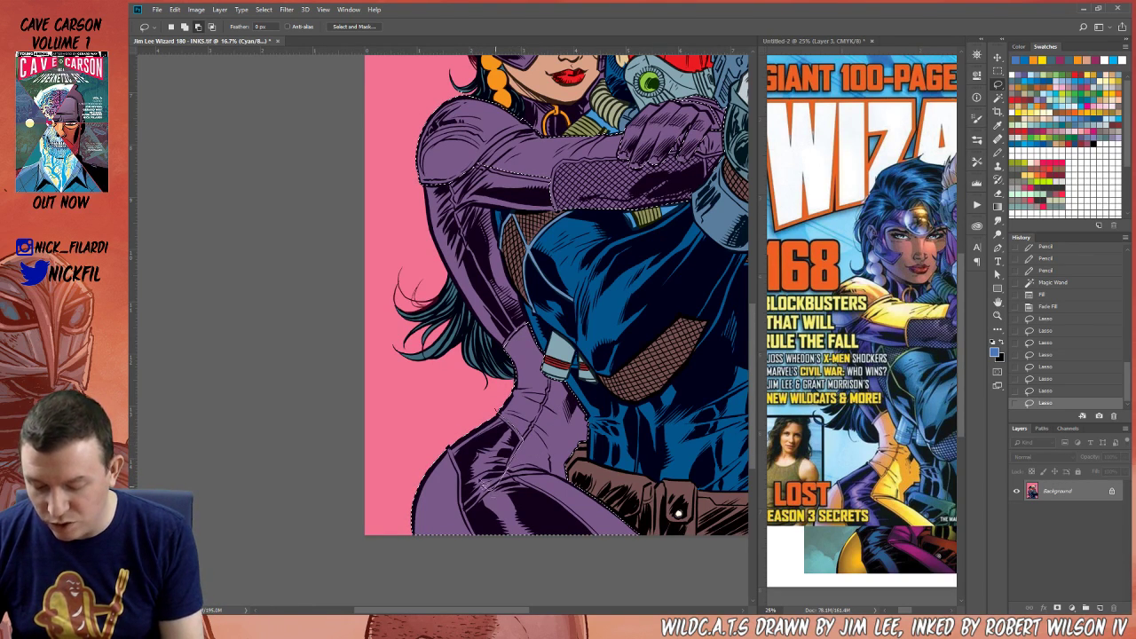
pyautogui.moveTo(494, 489); pyautogui.dragTo(462, 430)
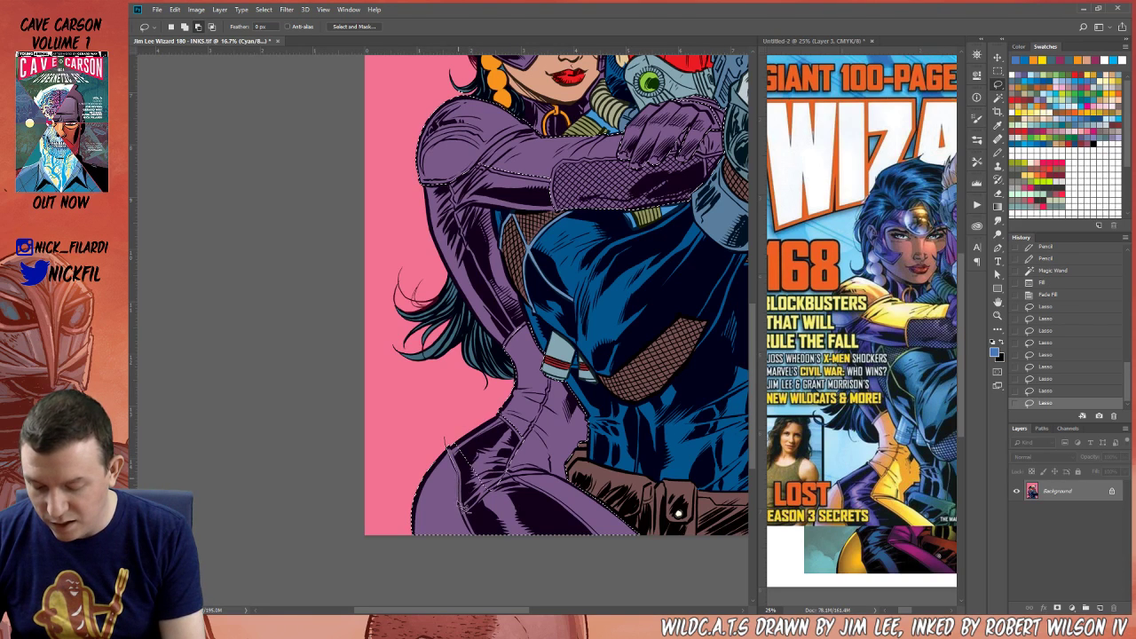
pyautogui.moveTo(513, 560); pyautogui.dragTo(466, 410)
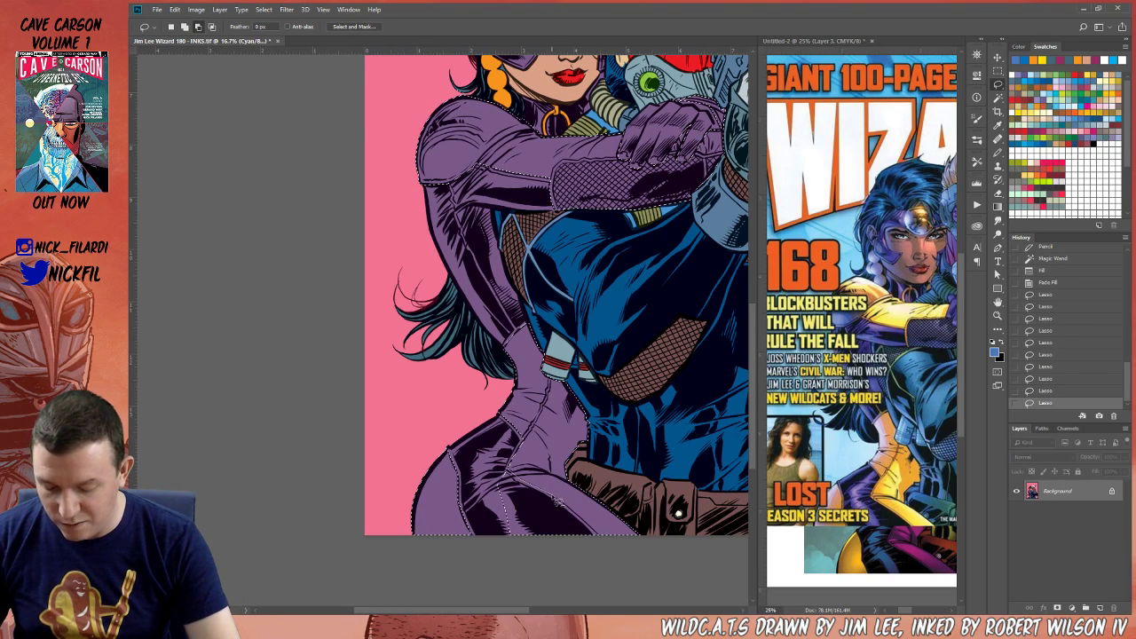
pyautogui.moveTo(609, 551)
pyautogui.mouseDown()
pyautogui.moveTo(497, 540)
pyautogui.moveTo(503, 528)
pyautogui.mouseUp()
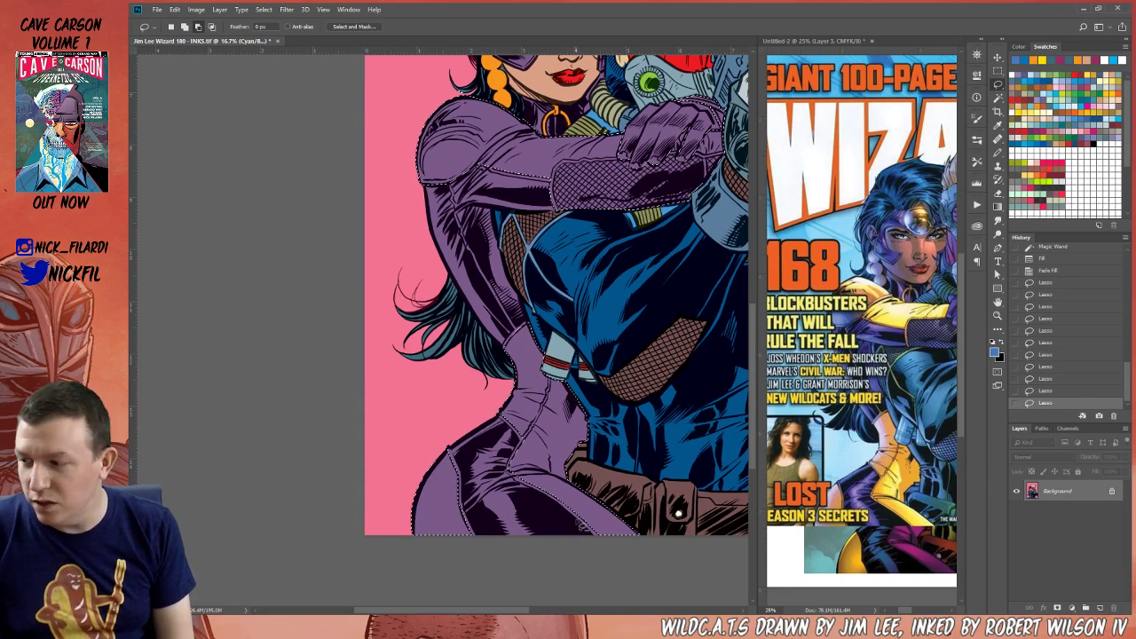
# Refine the costume selection with the Lasso along the woman's waist and thigh seams and down to the page's lower edge
pyautogui.click(997, 303)
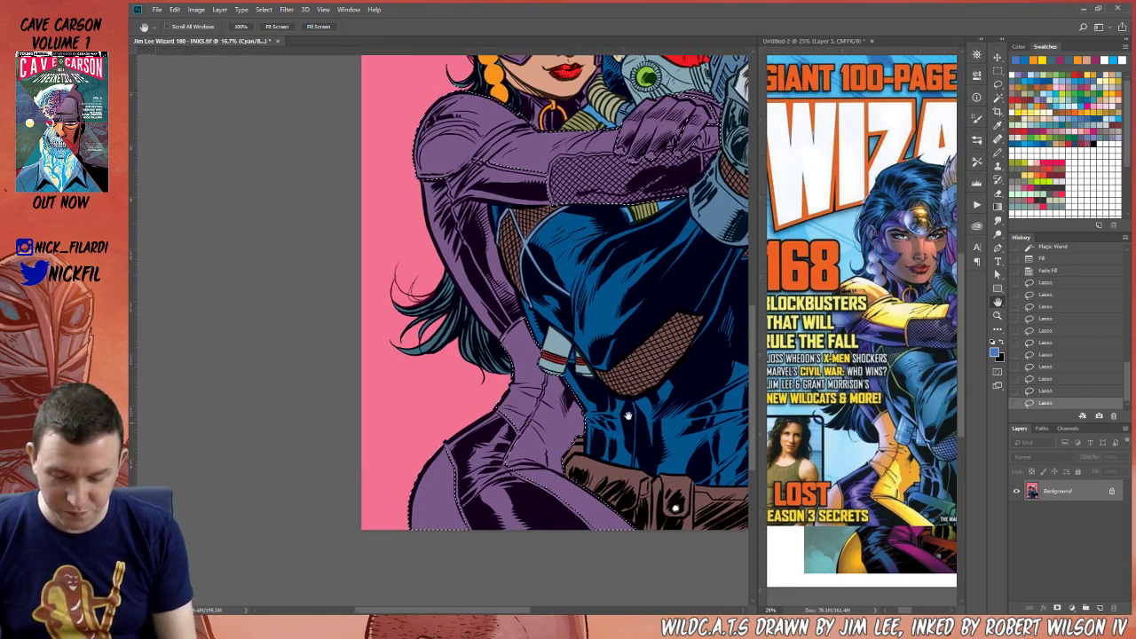
pyautogui.moveTo(516, 502); pyautogui.dragTo(486, 559)
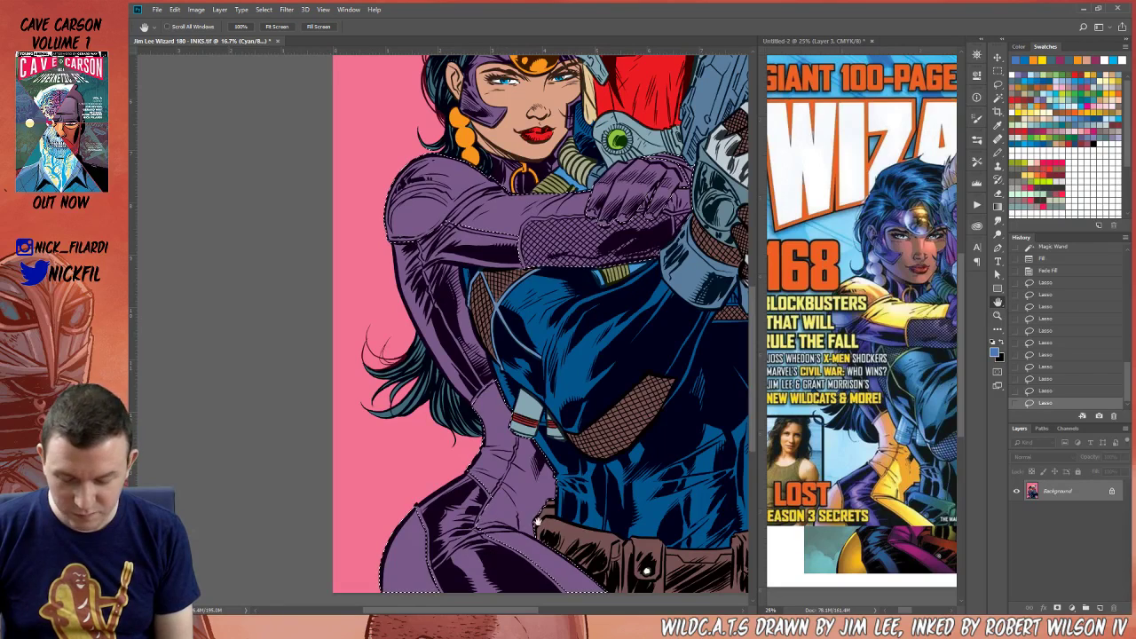
pyautogui.click(998, 84)
pyautogui.press('shift')
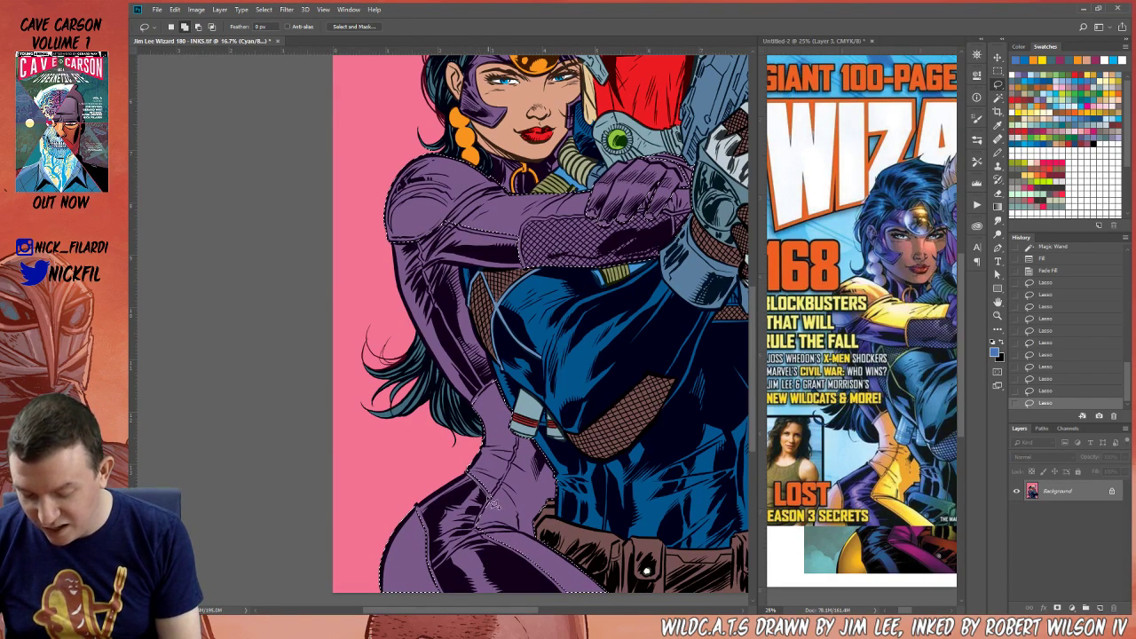
pyautogui.moveTo(497, 480); pyautogui.dragTo(493, 500)
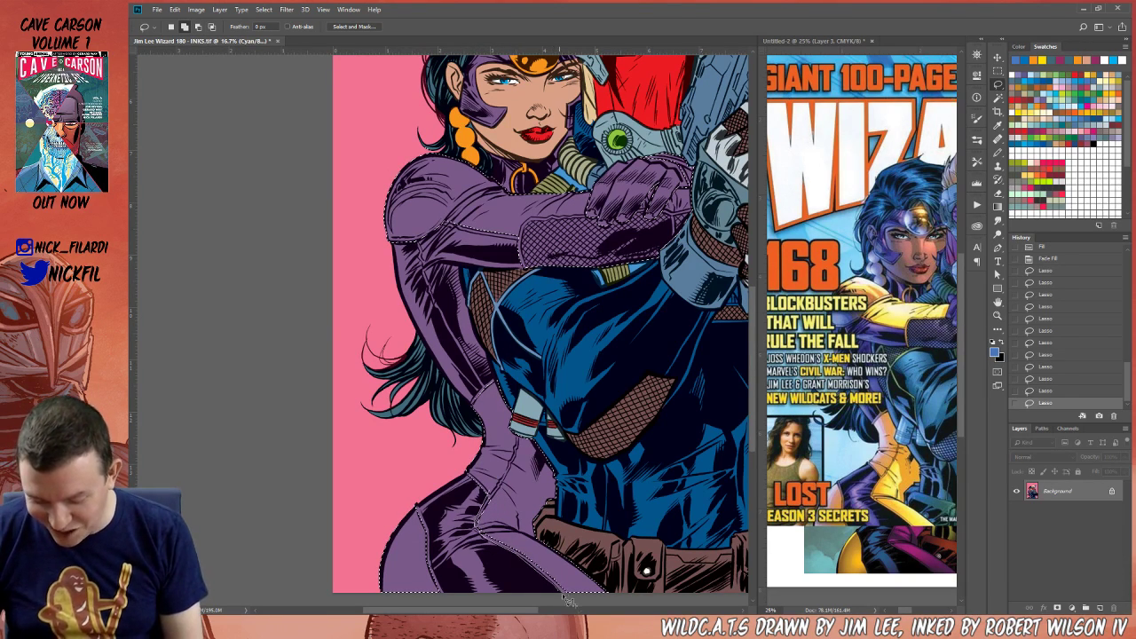
pyautogui.moveTo(575, 597); pyautogui.dragTo(574, 598)
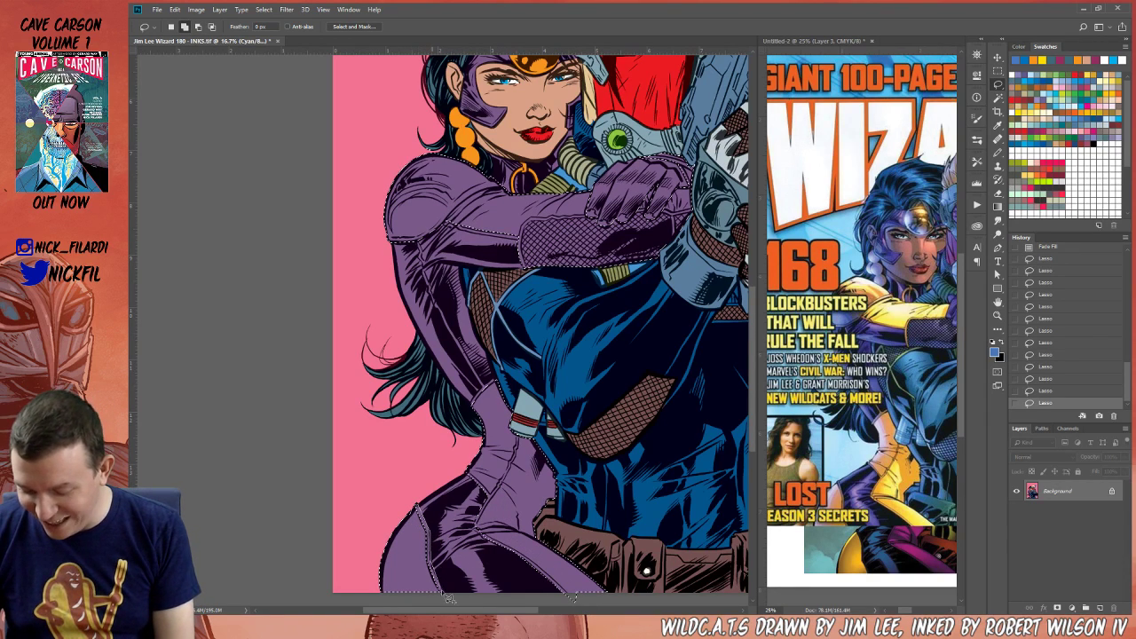
pyautogui.moveTo(415, 537); pyautogui.dragTo(415, 537)
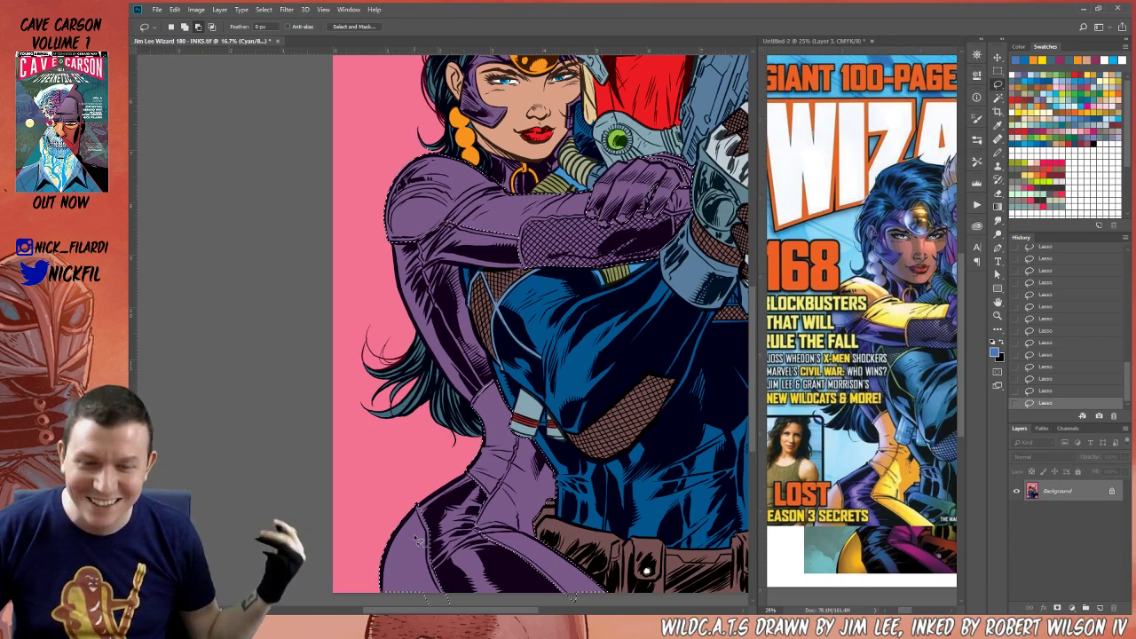
# Fill the selected shoulder, sleeve, waist and hip panels of the woman's costume with light yellow
pyautogui.click(998, 303)
pyautogui.moveTo(582, 397); pyautogui.dragTo(590, 313)
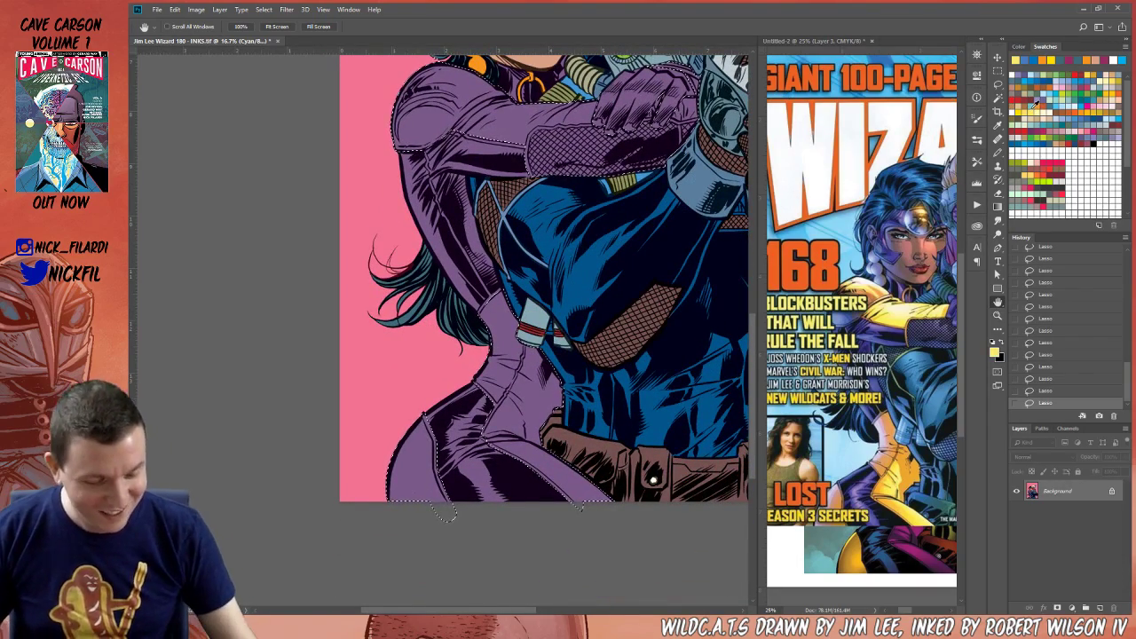
pyautogui.hotkey('alt', 'BackSpace')
# Subtract the yellow body, shoulder and sleeve panels from the selection with the Lasso, leaving only the fishnet cuff selected
pyautogui.click(1002, 84)
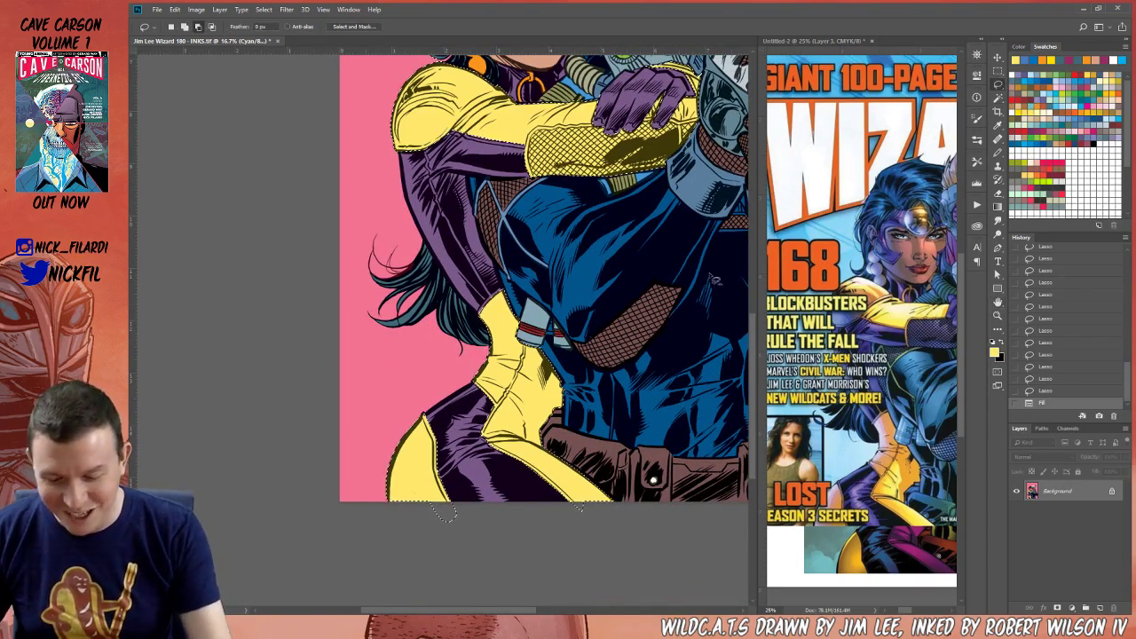
pyautogui.moveTo(554, 277)
pyautogui.mouseDown()
pyautogui.moveTo(337, 437)
pyautogui.moveTo(604, 544)
pyautogui.moveTo(562, 310)
pyautogui.moveTo(542, 465)
pyautogui.moveTo(561, 542)
pyautogui.mouseUp()
pyautogui.press('h')
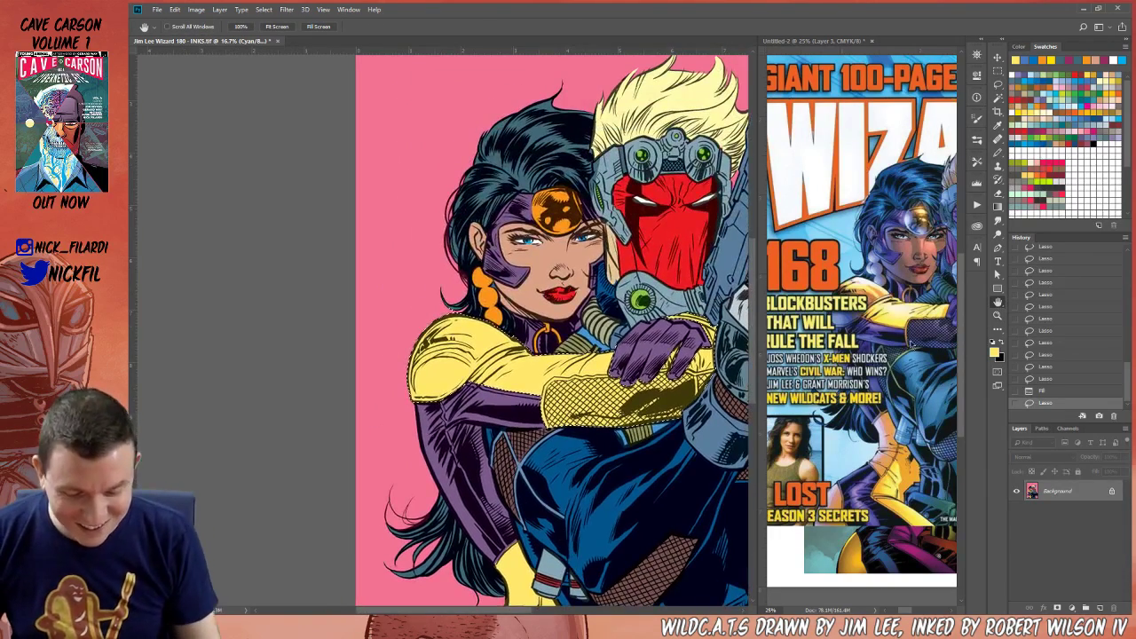
pyautogui.click(998, 85)
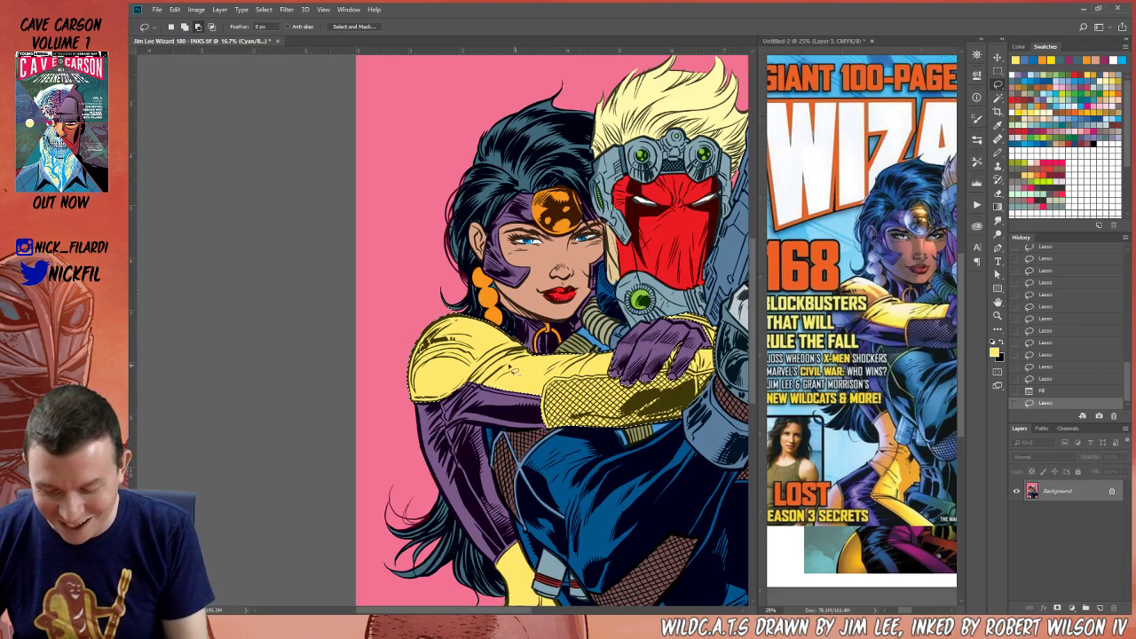
pyautogui.moveTo(441, 285)
pyautogui.mouseDown()
pyautogui.moveTo(424, 469)
pyautogui.moveTo(530, 461)
pyautogui.moveTo(555, 437)
pyautogui.moveTo(552, 388)
pyautogui.moveTo(606, 385)
pyautogui.moveTo(441, 287)
pyautogui.mouseUp()
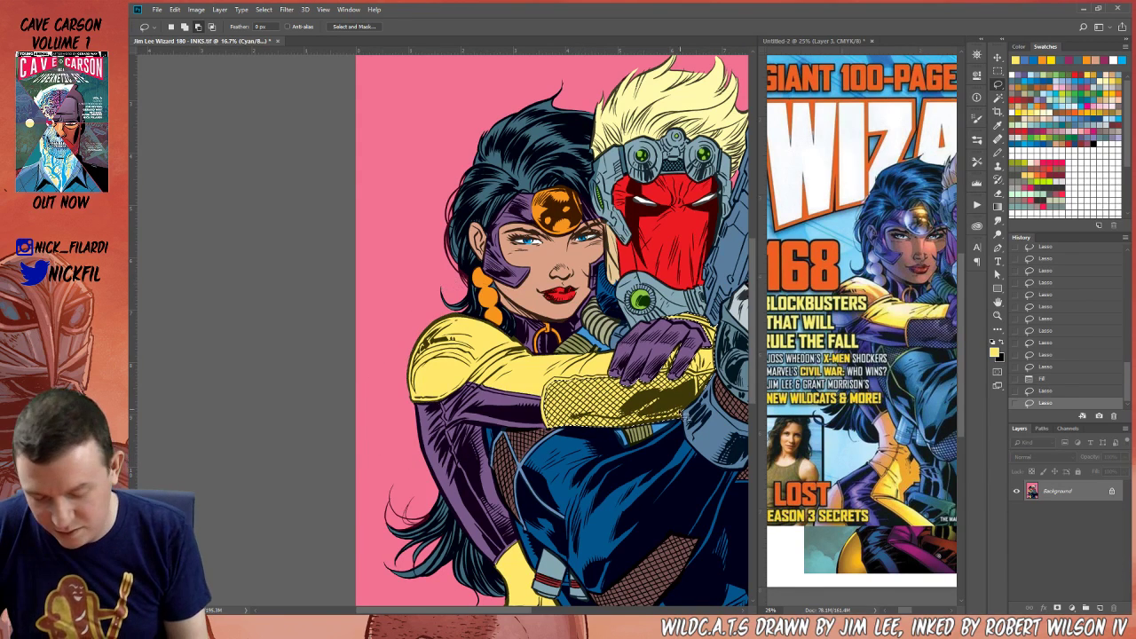
pyautogui.click(999, 302)
pyautogui.moveTo(708, 346); pyautogui.dragTo(583, 379)
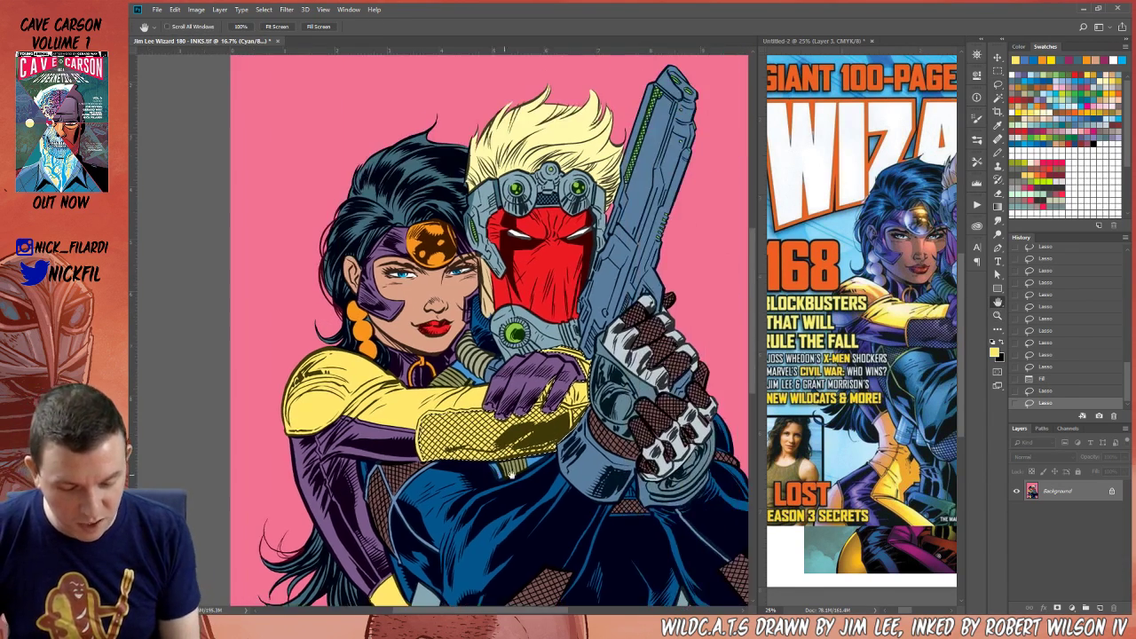
pyautogui.press('l')
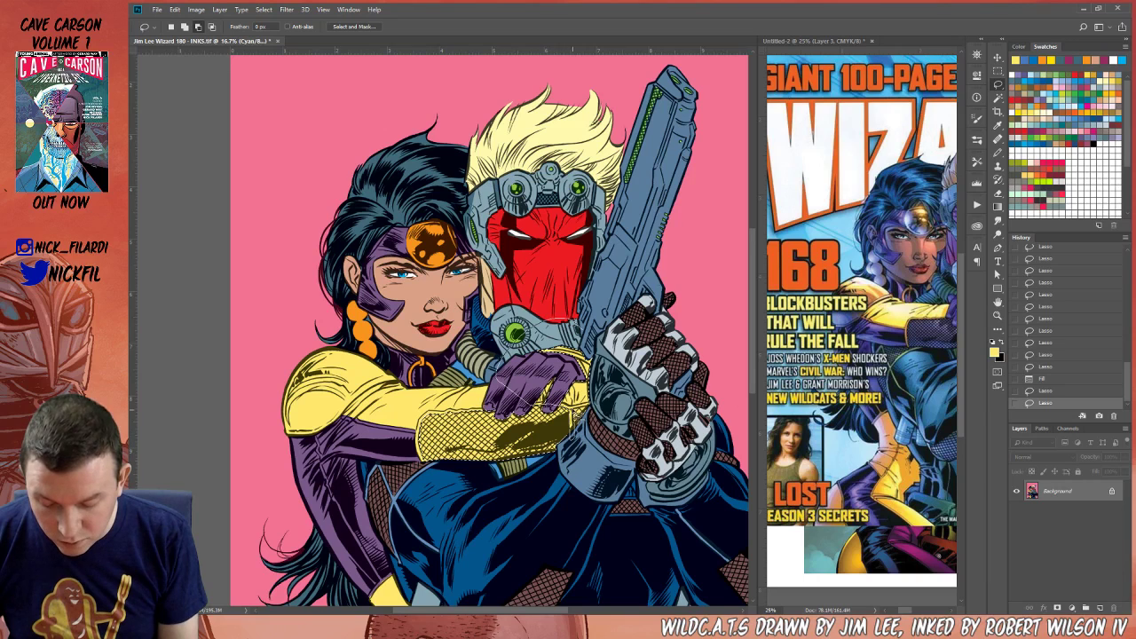
pyautogui.moveTo(596, 404)
pyautogui.mouseDown()
pyautogui.moveTo(557, 316)
pyautogui.moveTo(539, 319)
pyautogui.mouseUp()
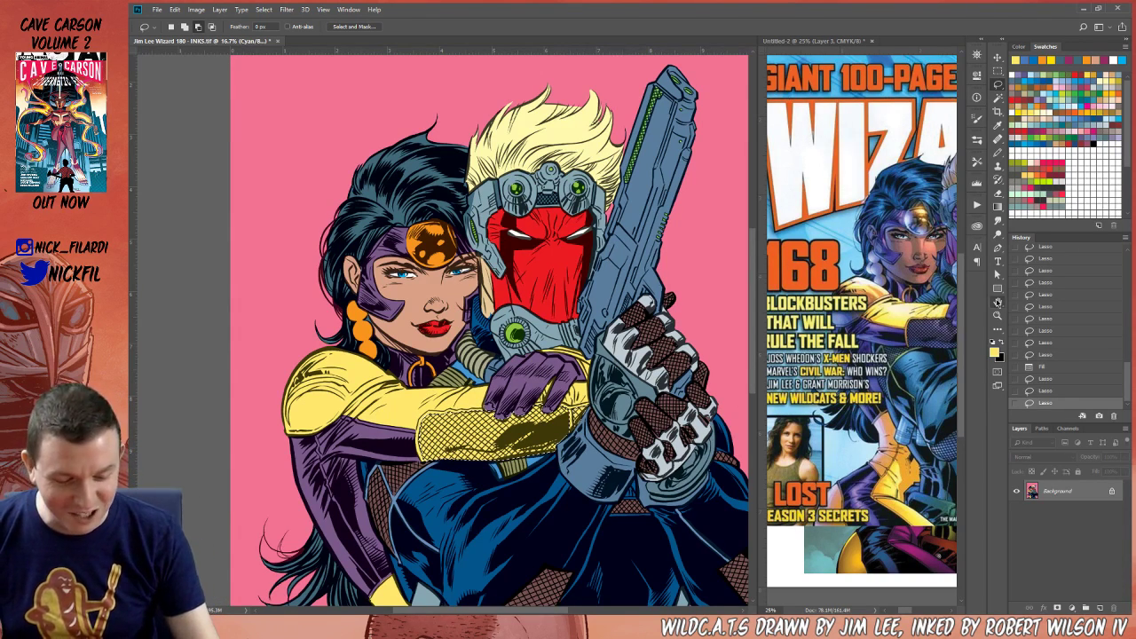
# Tint the fishnet cuff with faded fills of the glove's sampled purple and a dark blue-grey swatch, and deselect
pyautogui.press('h')
pyautogui.click(998, 100)
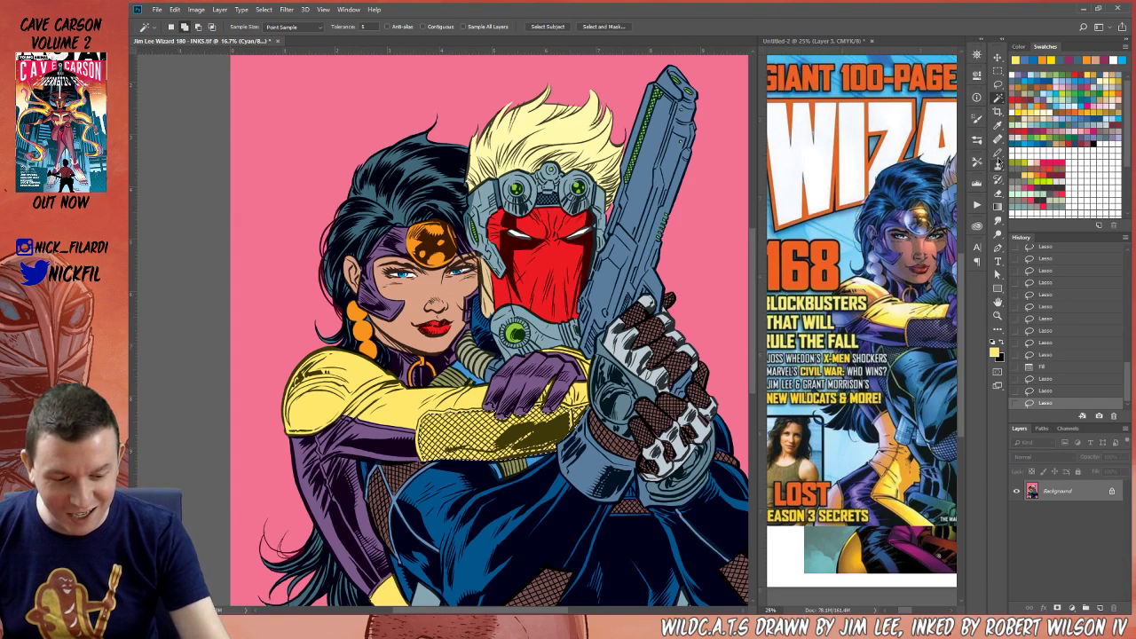
pyautogui.click(998, 154)
pyautogui.keyDown('alt'); pyautogui.click(534, 380); pyautogui.keyUp('alt')
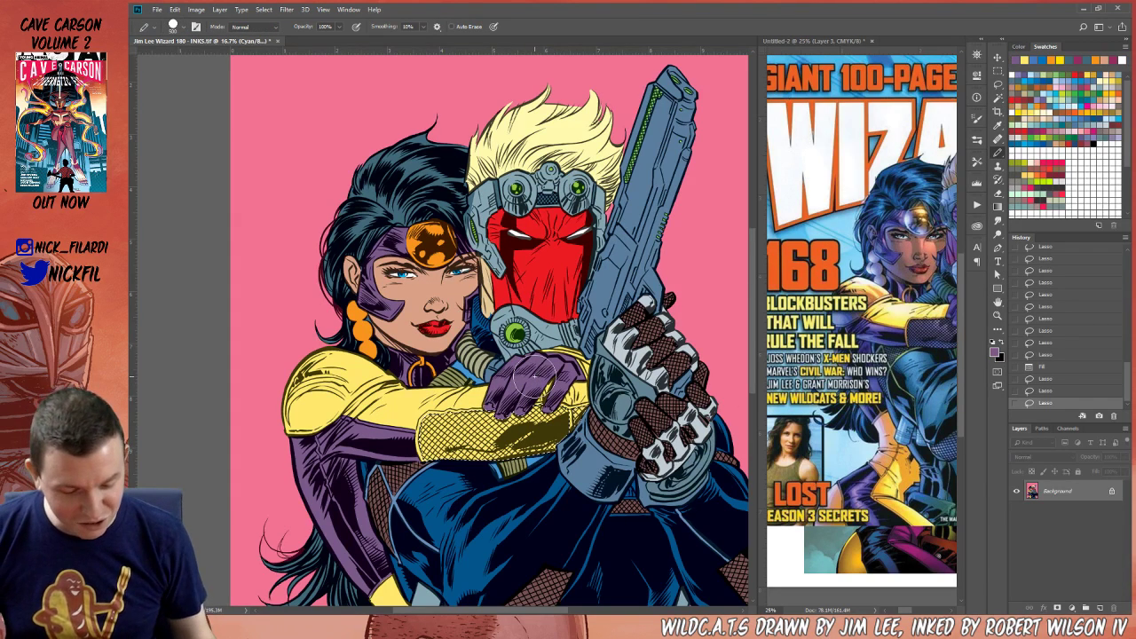
pyautogui.hotkey('alt', 'BackSpace')
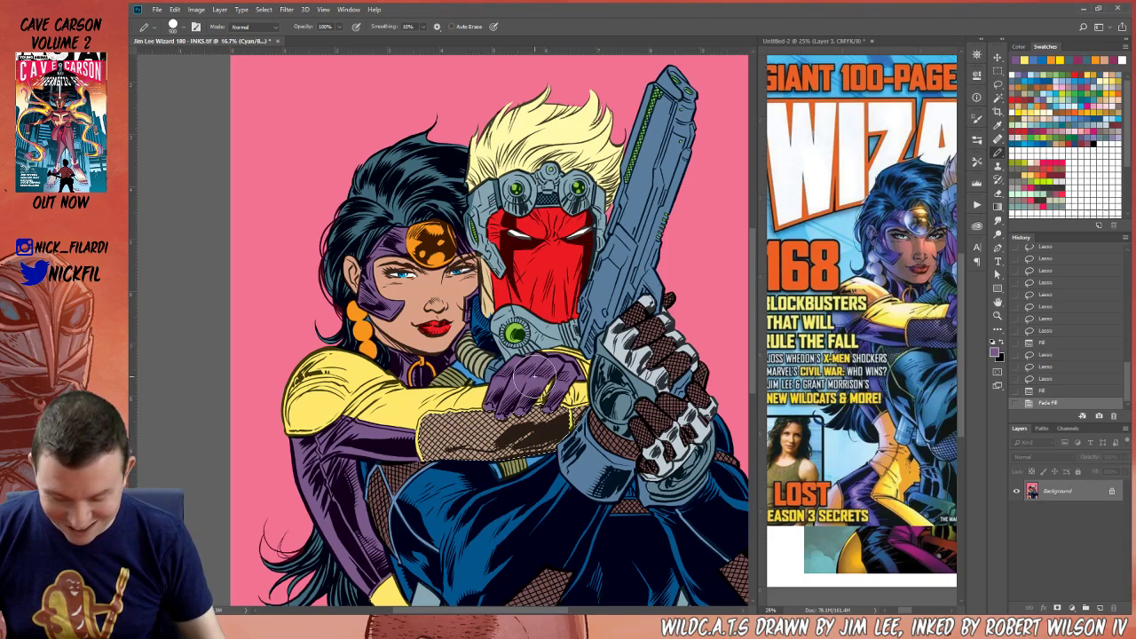
pyautogui.click(1022, 77)
pyautogui.hotkey('alt', 'BackSpace')
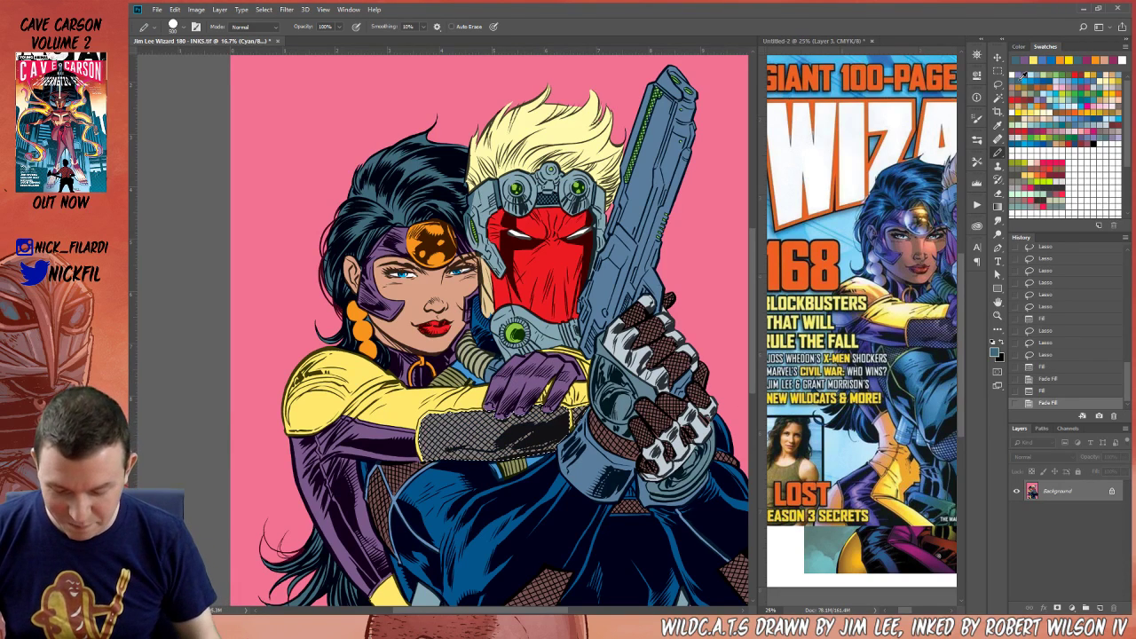
pyautogui.hotkey('ctrl', 'd')
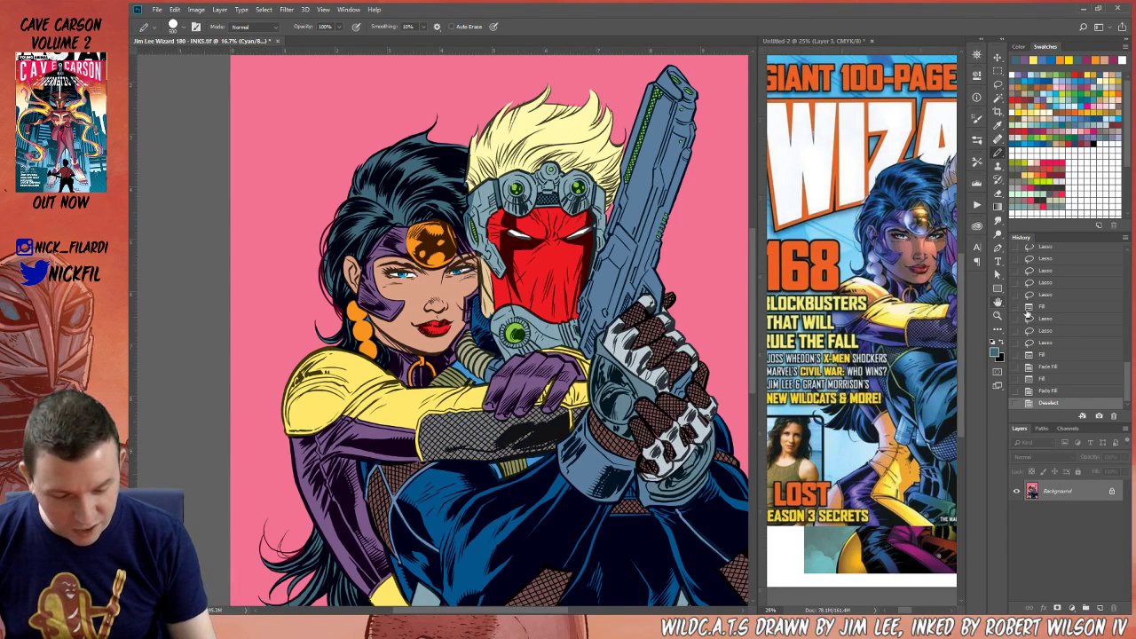
# Review the flat colours across the whole cover beside the reference
pyautogui.click(999, 317)
pyautogui.keyDown('alt'); pyautogui.click(613, 505); pyautogui.keyUp('alt')
pyautogui.keyDown('alt'); pyautogui.click(614, 504); pyautogui.keyUp('alt')
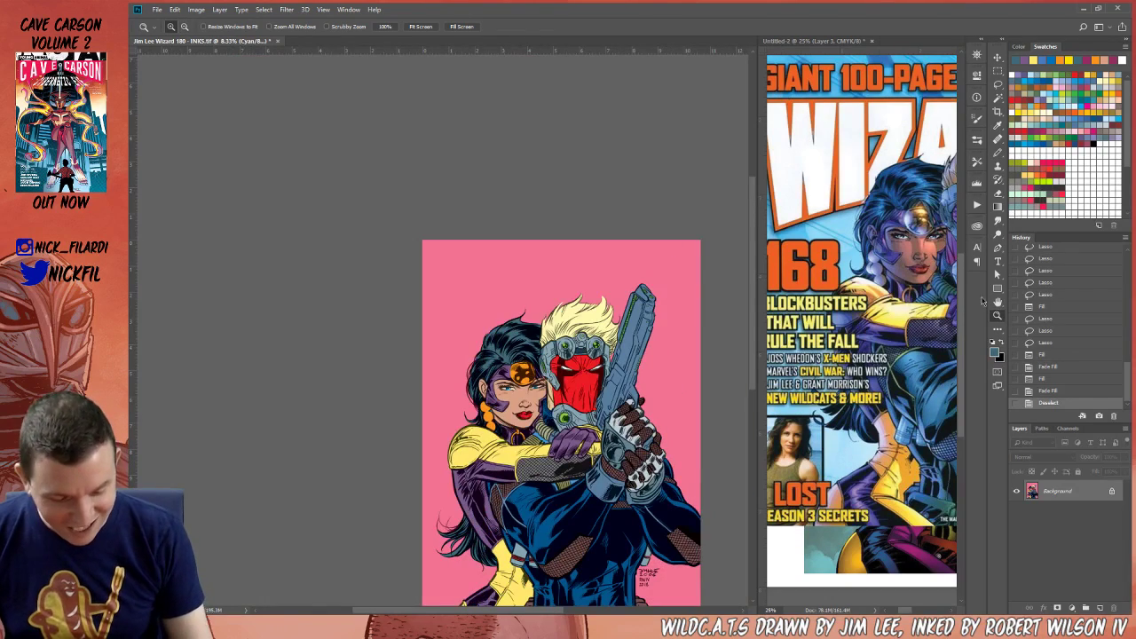
pyautogui.click(998, 303)
pyautogui.moveTo(605, 549); pyautogui.dragTo(591, 380)
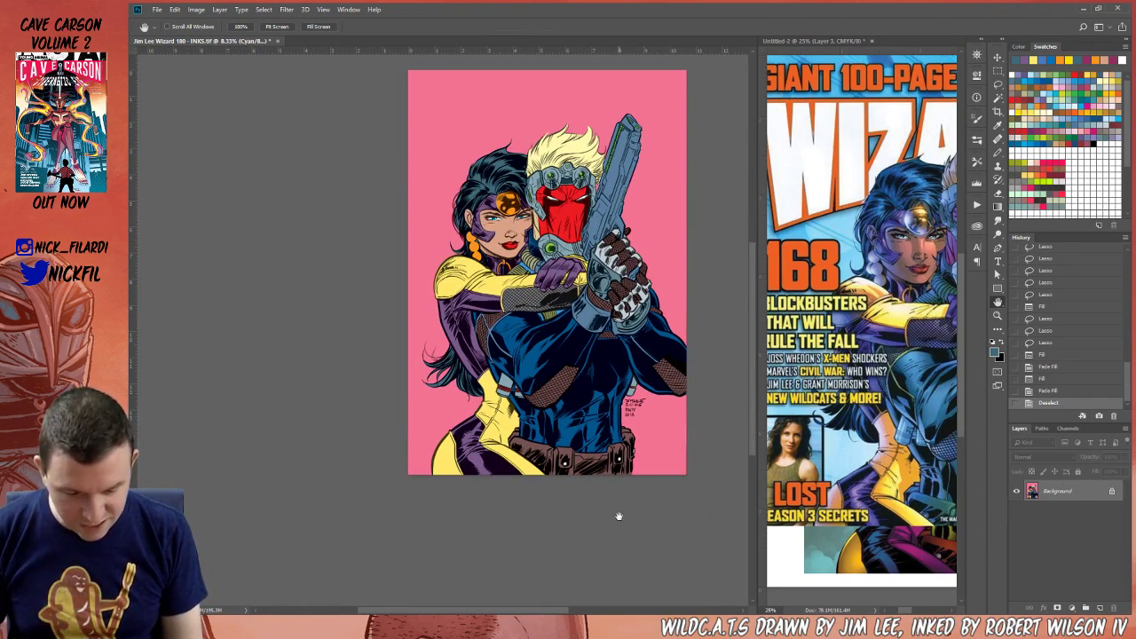
pyautogui.moveTo(495, 389); pyautogui.dragTo(524, 413)
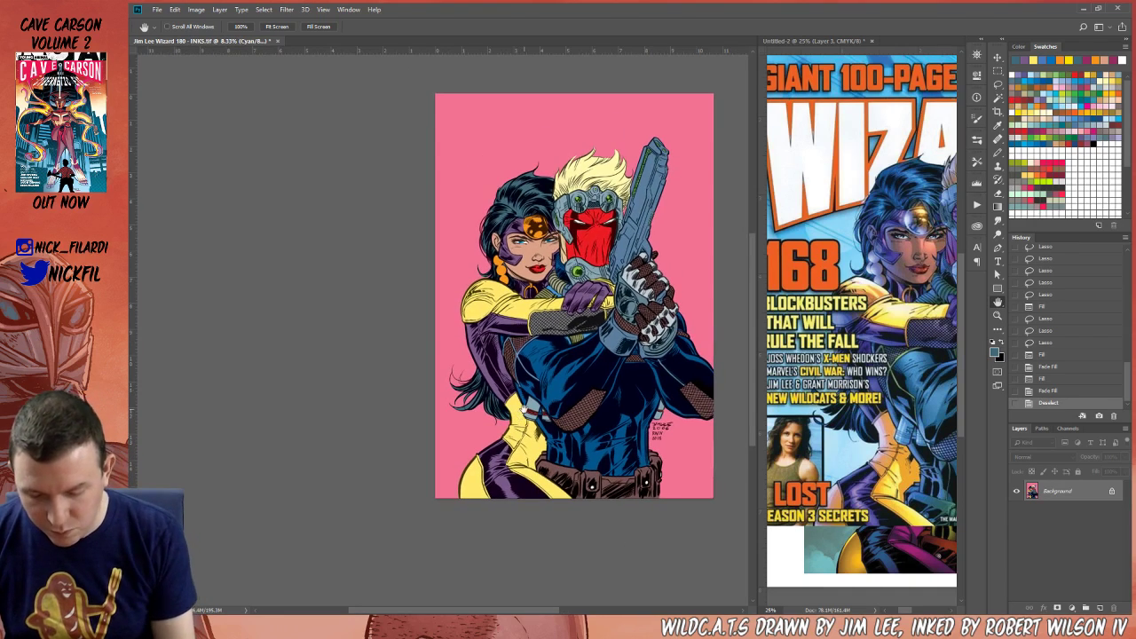
# Sample the costume's yellow and draw a thin Pencil line along the purple side panel's seam from the shoulder to the waist
pyautogui.click(998, 315)
pyautogui.click(495, 394)
pyautogui.click(495, 394)
pyautogui.click(495, 394)
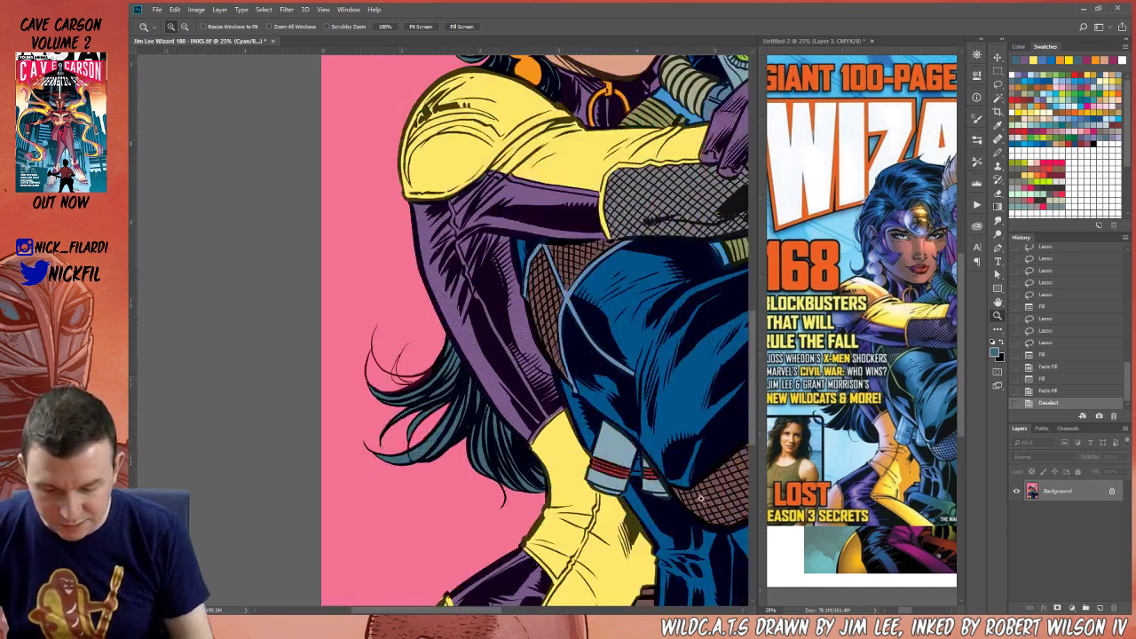
pyautogui.click(998, 153)
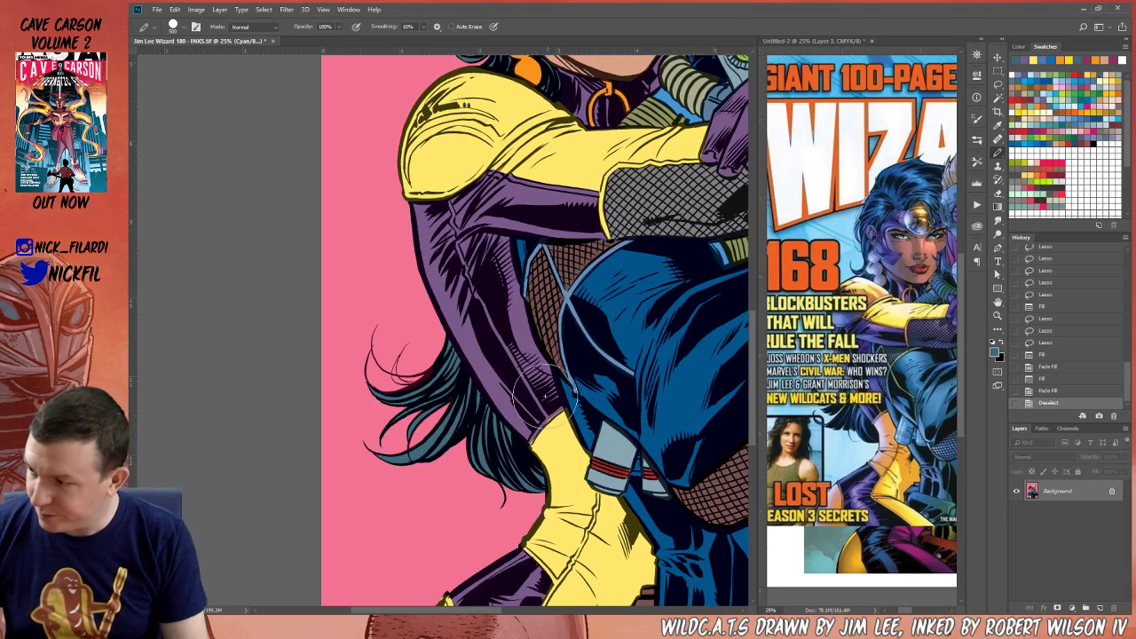
pyautogui.keyDown('alt'); pyautogui.click(538, 440); pyautogui.keyUp('alt')
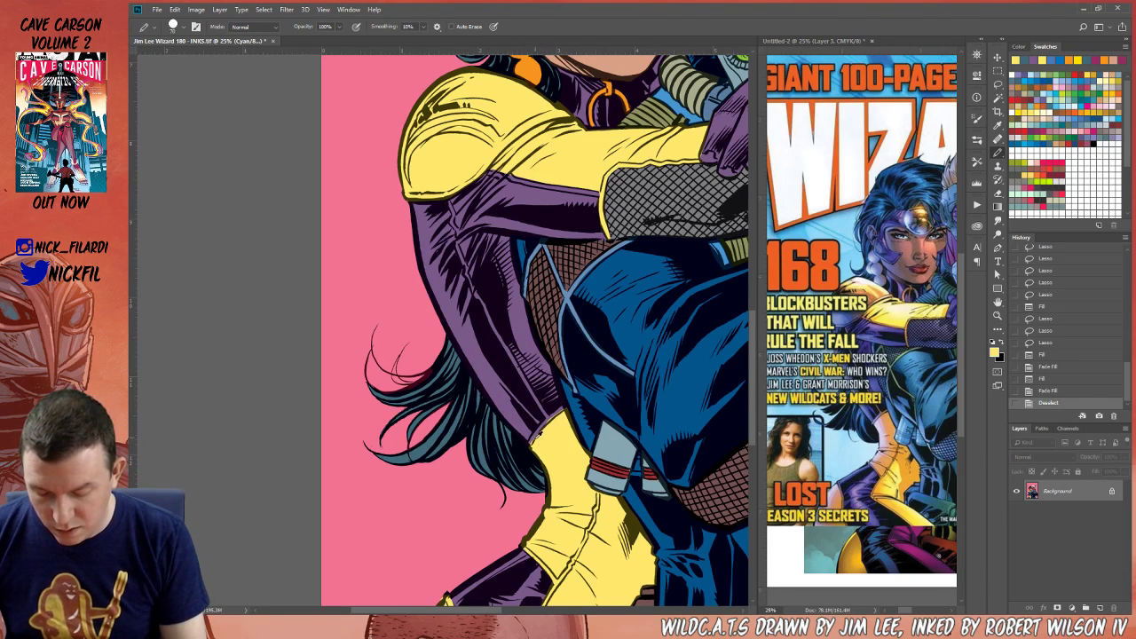
pyautogui.moveTo(554, 414)
pyautogui.mouseDown()
pyautogui.moveTo(538, 433)
pyautogui.moveTo(559, 404)
pyautogui.mouseUp()
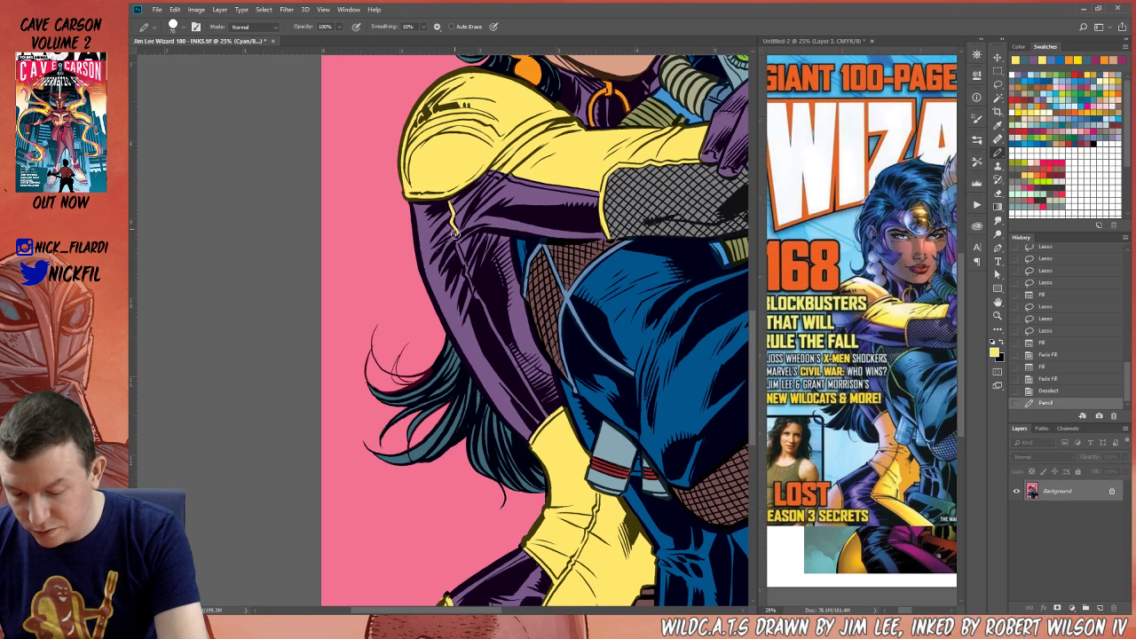
pyautogui.moveTo(455, 233)
pyautogui.mouseDown()
pyautogui.moveTo(450, 199)
pyautogui.moveTo(472, 289)
pyautogui.moveTo(547, 417)
pyautogui.mouseUp()
pyautogui.keyDown('alt'); pyautogui.click(460, 207); pyautogui.keyUp('alt')
pyautogui.keyDown('alt'); pyautogui.click(452, 217); pyautogui.keyUp('alt')
pyautogui.moveTo(502, 335); pyautogui.dragTo(524, 378)
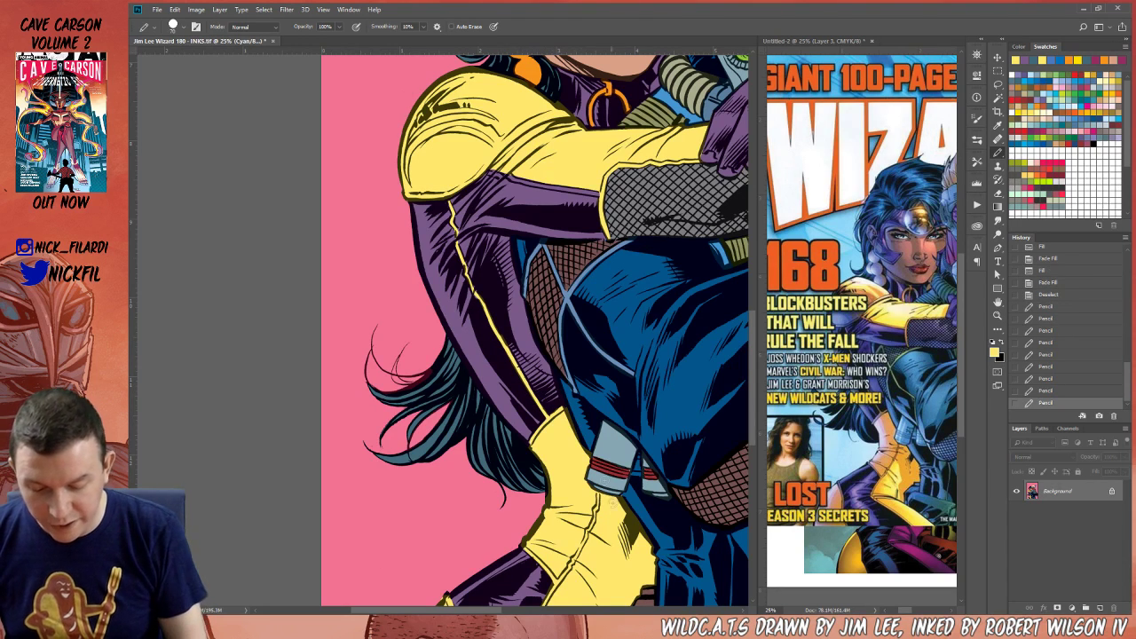
# Touch up the seam under the woman's shoulder and yellow sleeve with the Pencil, as far as the fishnet cuff
pyautogui.click(997, 302)
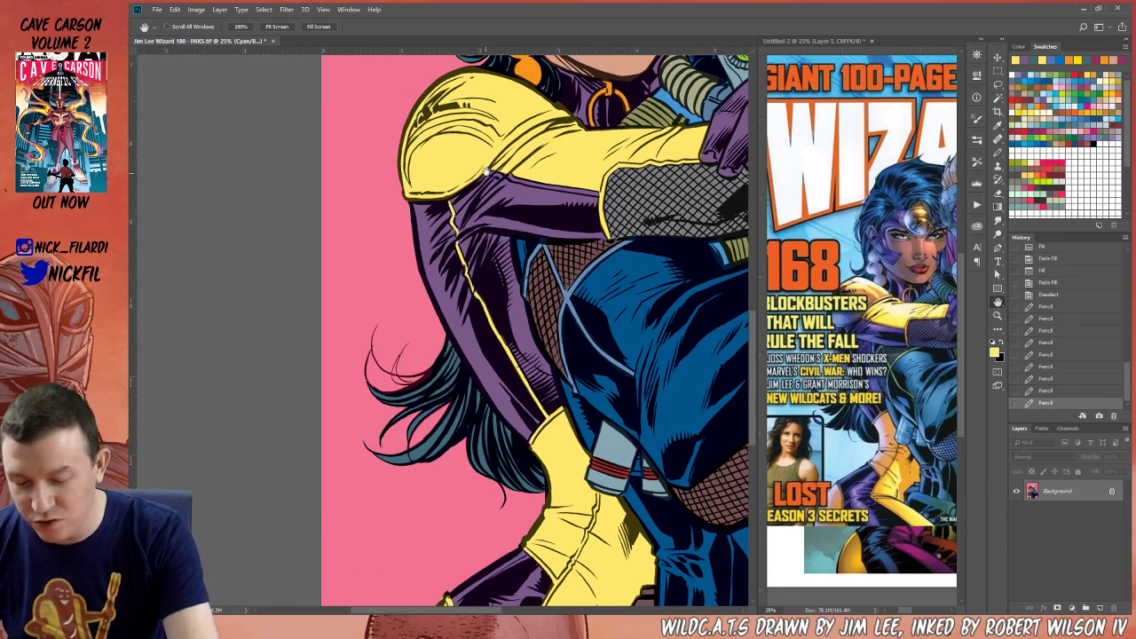
pyautogui.moveTo(572, 254); pyautogui.dragTo(613, 419)
pyautogui.click(999, 153)
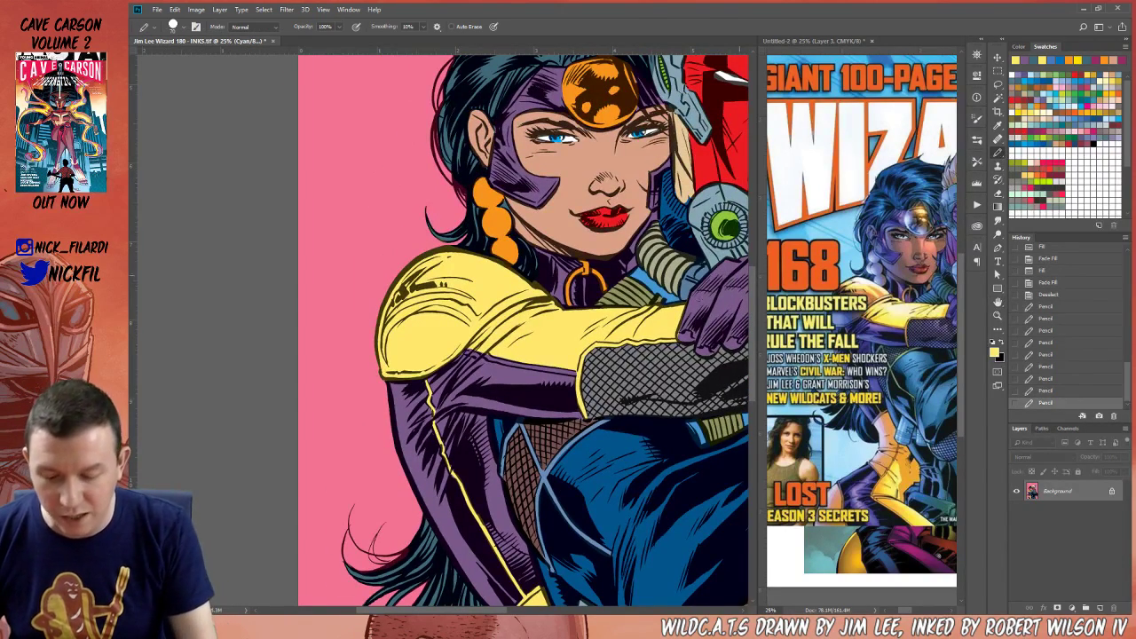
pyautogui.moveTo(467, 352)
pyautogui.mouseDown()
pyautogui.moveTo(497, 354)
pyautogui.moveTo(488, 347)
pyautogui.moveTo(462, 364)
pyautogui.mouseUp()
pyautogui.keyDown('alt'); pyautogui.click(445, 376); pyautogui.keyUp('alt')
pyautogui.keyDown('alt'); pyautogui.click(450, 338); pyautogui.keyUp('alt')
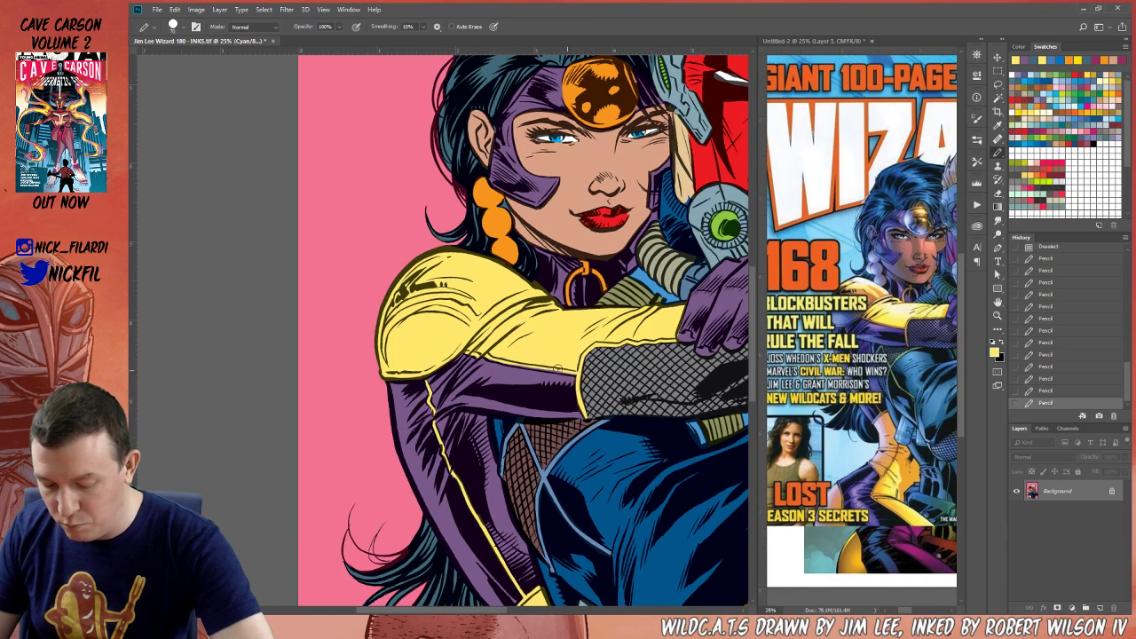
pyautogui.click(573, 373)
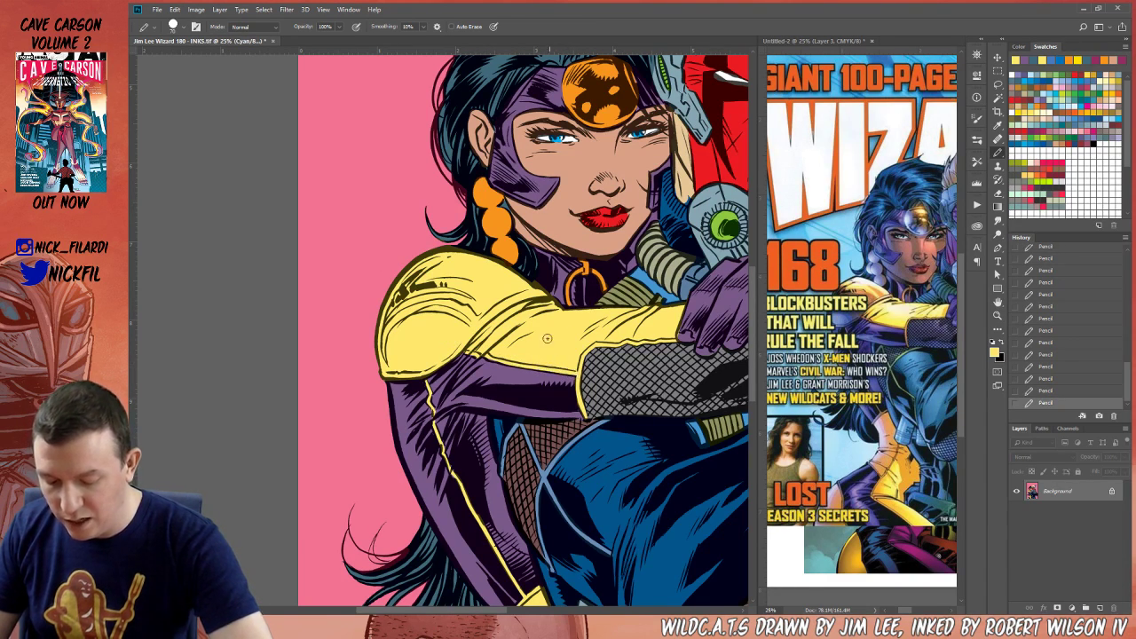
# Examine the woman's waist and hip panels, and compare both figures with the cover reference
pyautogui.click(997, 303)
pyautogui.moveTo(590, 512); pyautogui.dragTo(616, 258)
pyautogui.moveTo(640, 475); pyautogui.dragTo(657, 344)
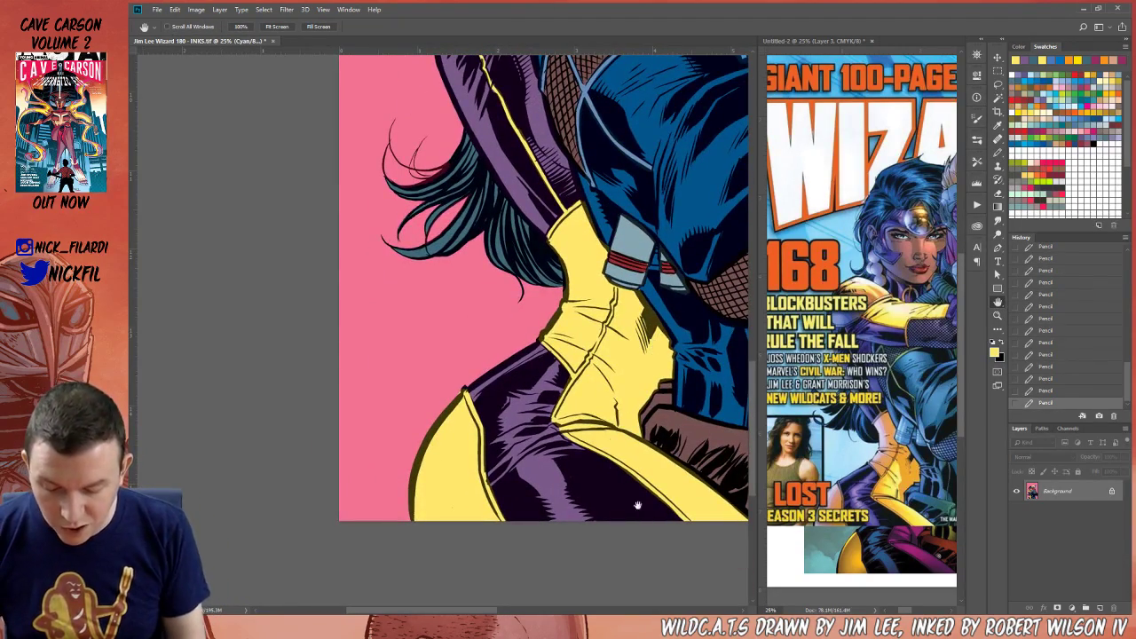
pyautogui.click(997, 316)
pyautogui.keyDown('alt'); pyautogui.click(636, 451); pyautogui.keyUp('alt')
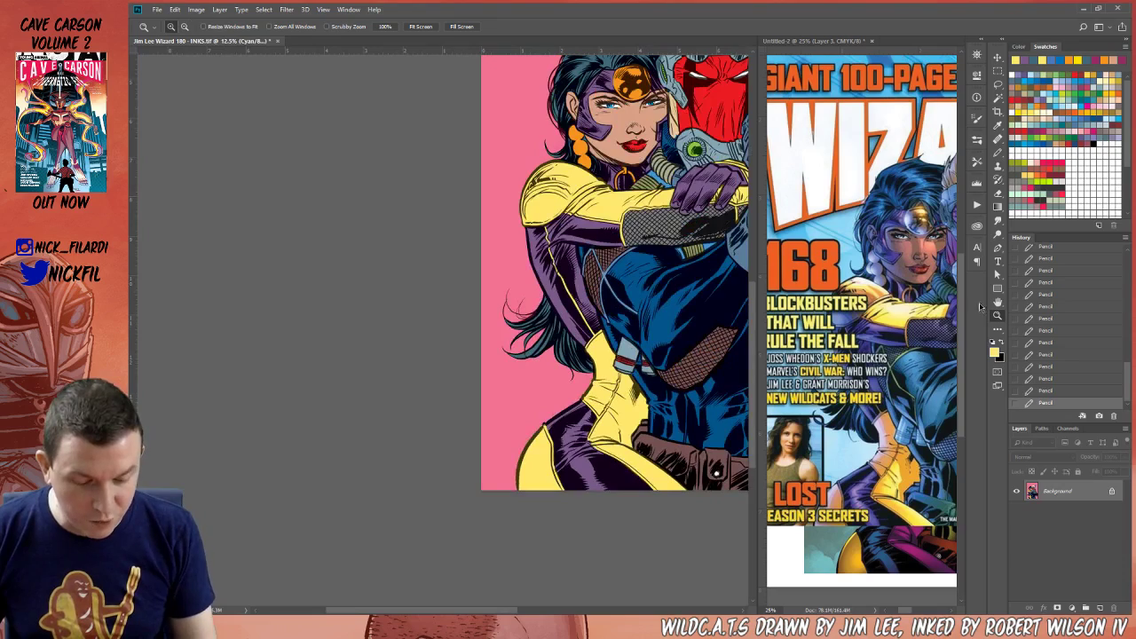
pyautogui.click(998, 302)
pyautogui.moveTo(643, 413); pyautogui.dragTo(509, 490)
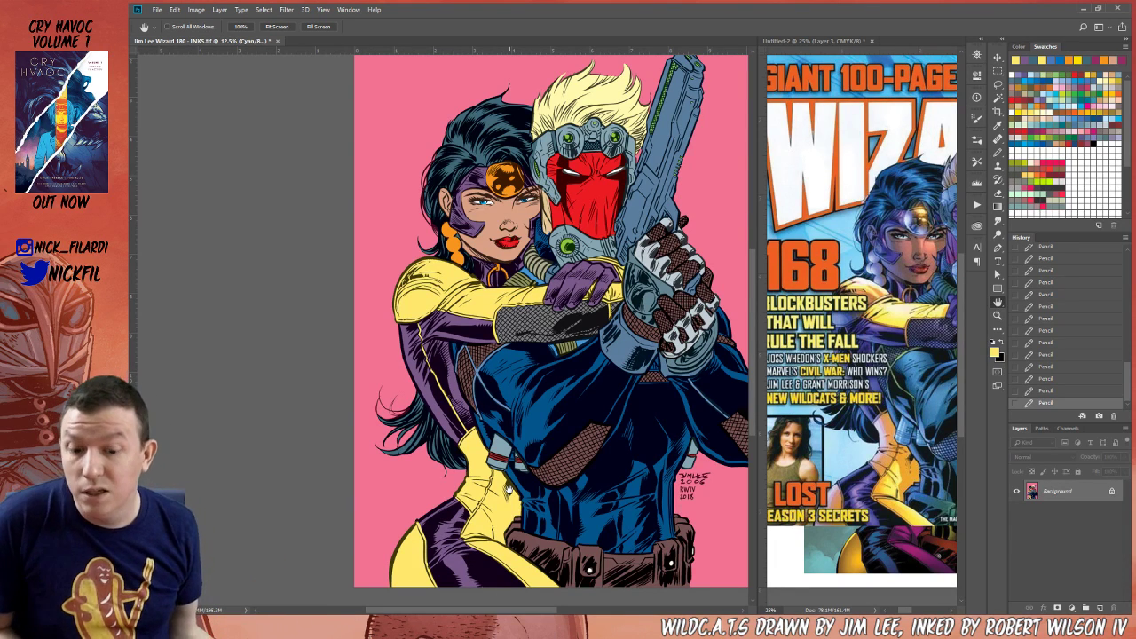
pyautogui.moveTo(629, 353); pyautogui.dragTo(619, 416)
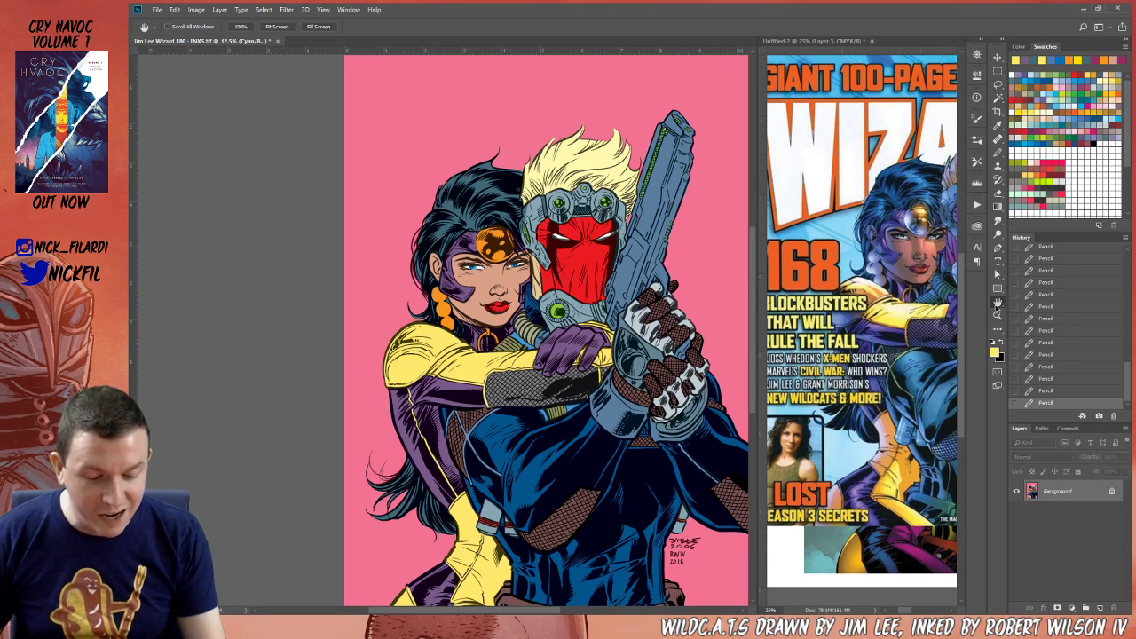
# Bring the man into view on the reference and select only his light grey gloves with the Magic Wand, leaving out the gun
pyautogui.moveTo(920, 427); pyautogui.dragTo(826, 461)
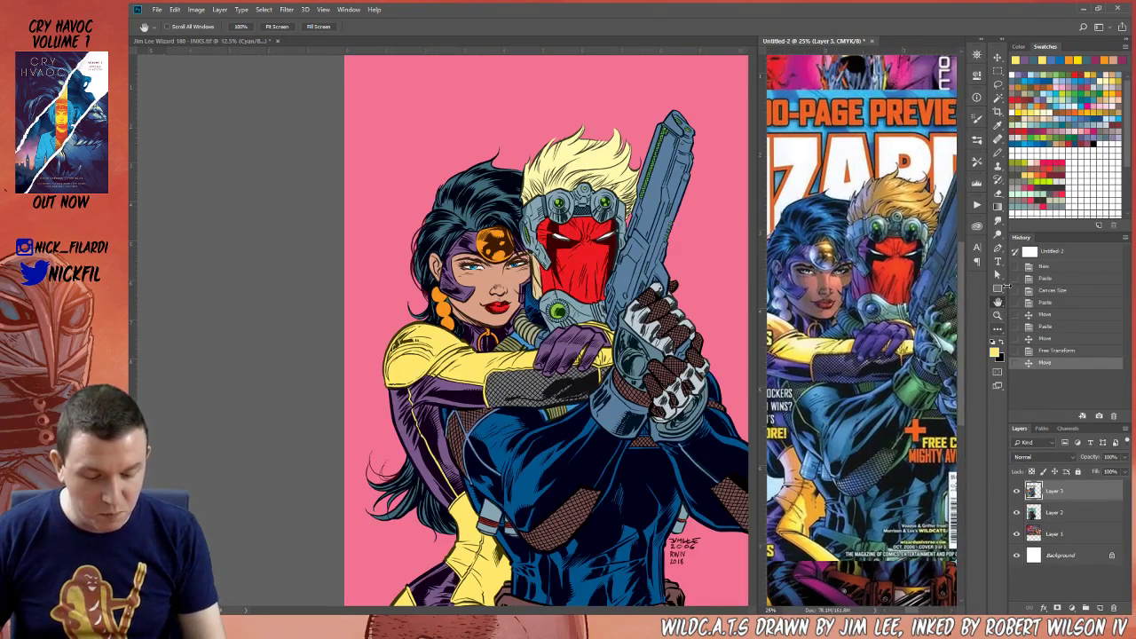
pyautogui.moveTo(917, 421); pyautogui.dragTo(878, 438)
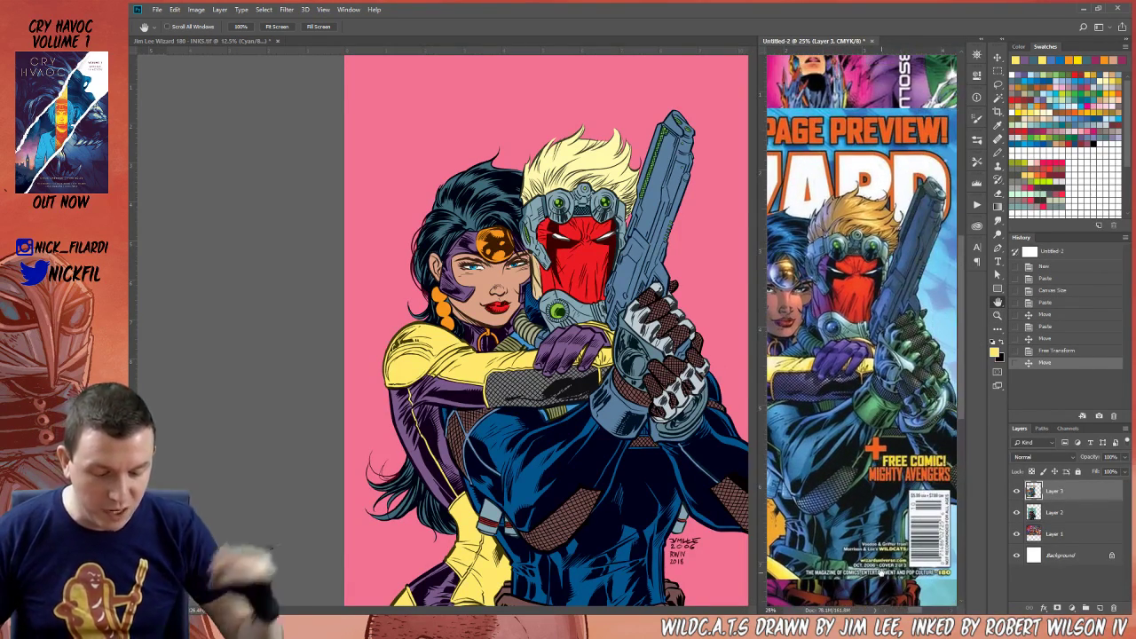
pyautogui.click(997, 98)
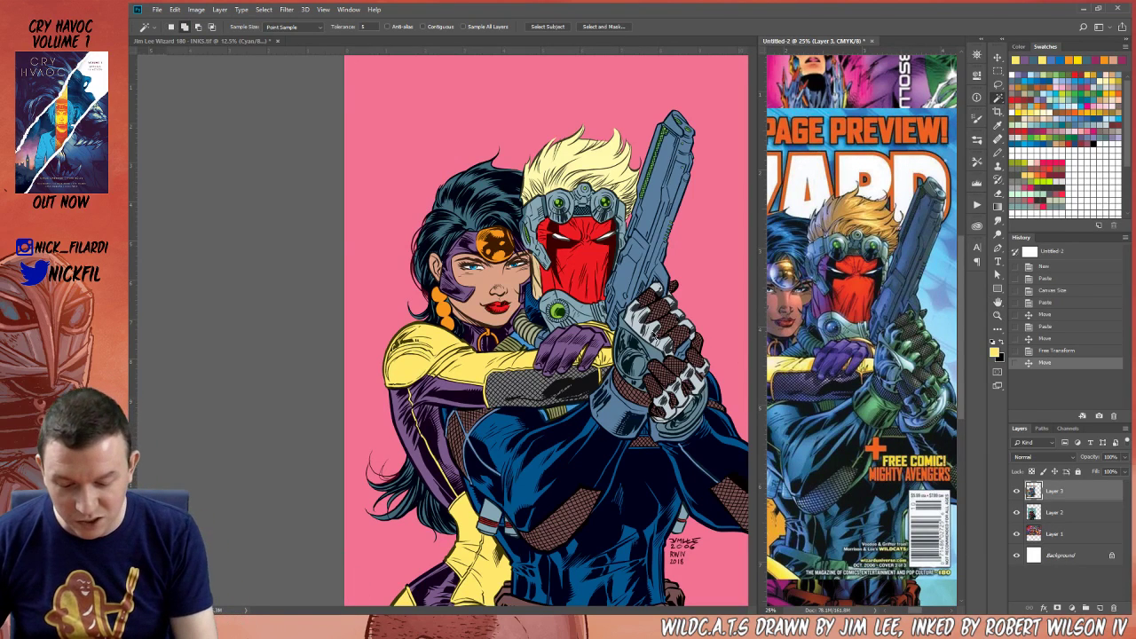
pyautogui.click(657, 336)
pyautogui.click(654, 362)
pyautogui.click(690, 386)
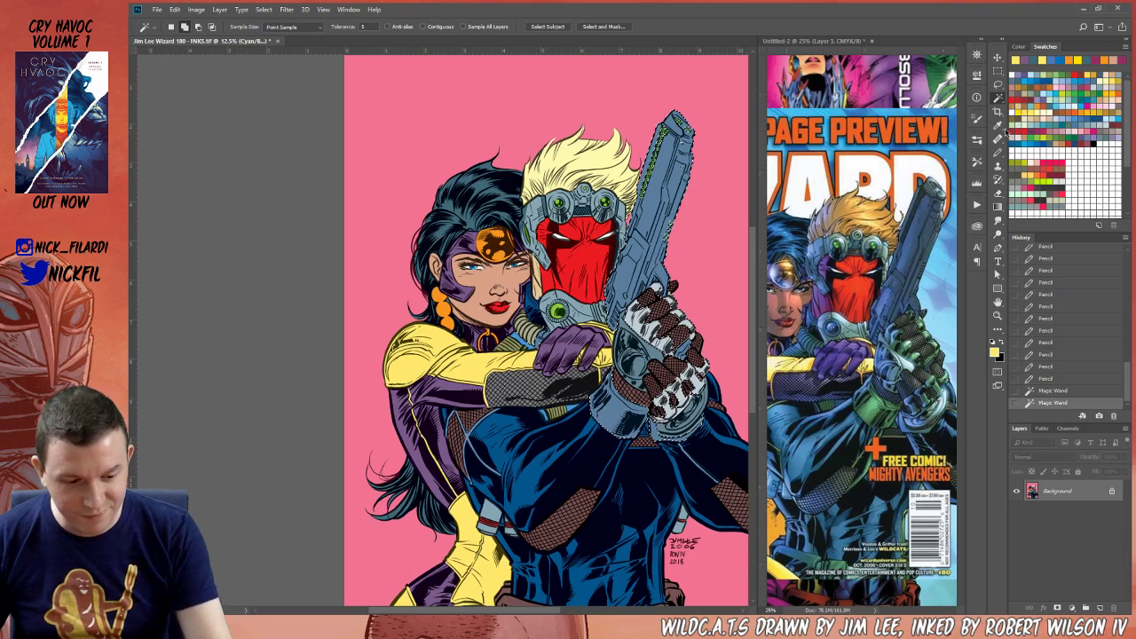
pyautogui.click(437, 28)
pyautogui.keyDown('alt'); pyautogui.click(626, 266); pyautogui.keyUp('alt')
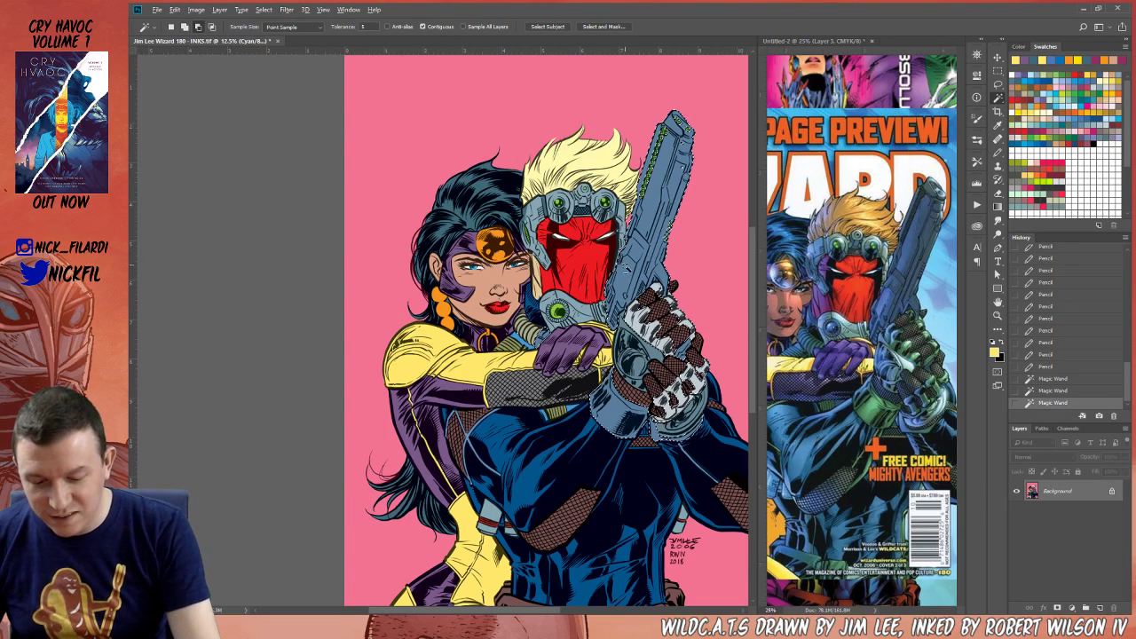
pyautogui.hotkey('ctrl', 'd')
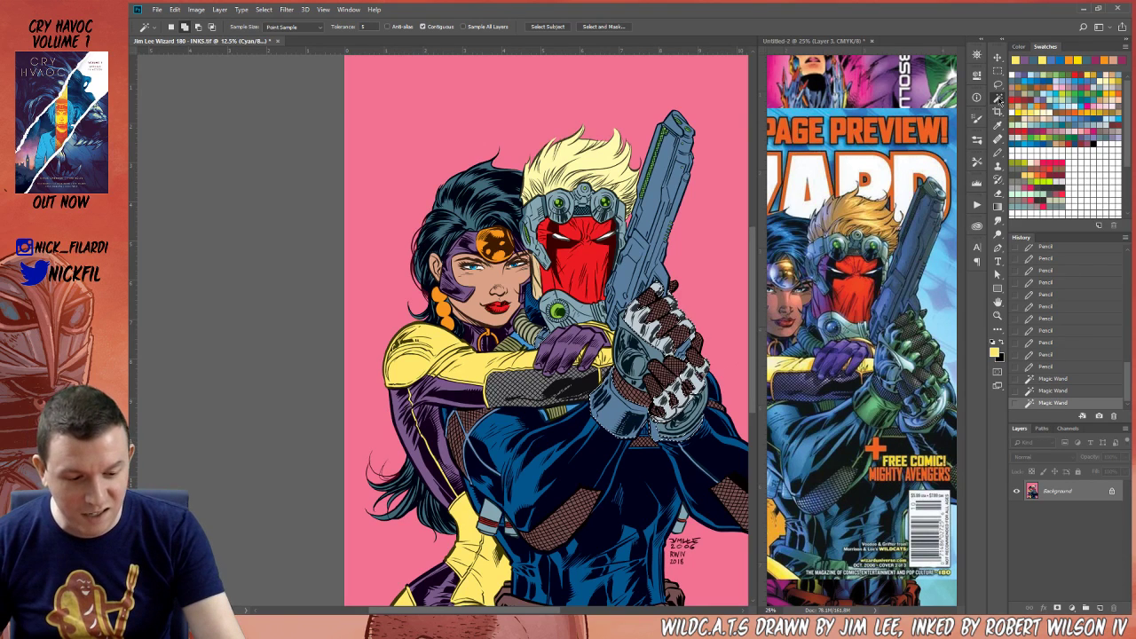
# Tint the man's selected gloves green with the Pencil at 50% opacity, and clear the selection
pyautogui.click(998, 153)
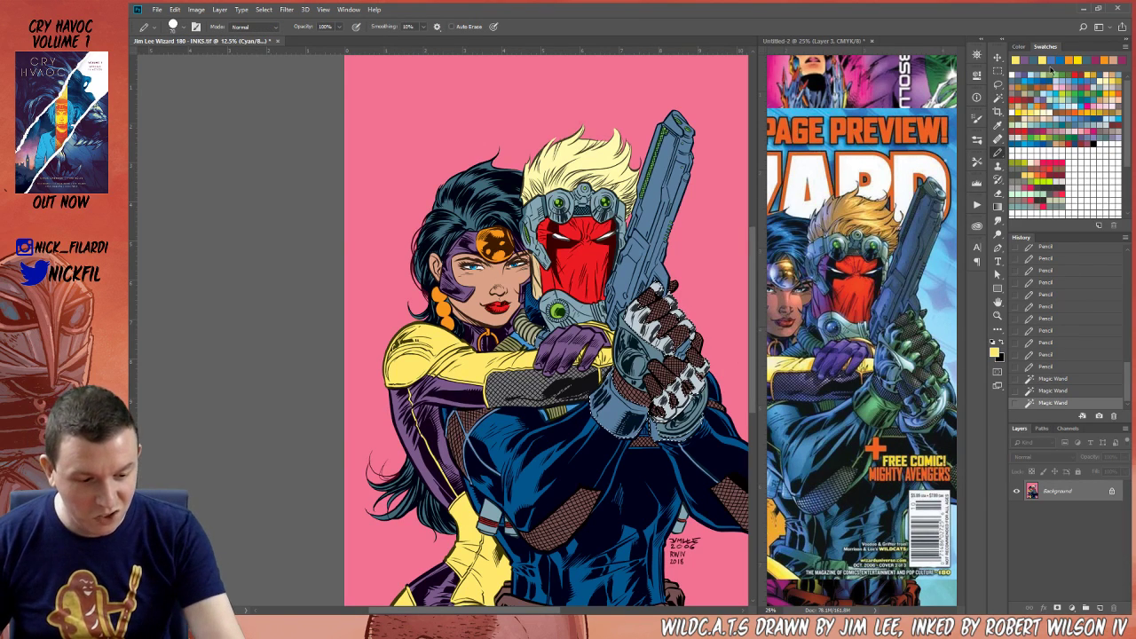
pyautogui.click(1024, 120)
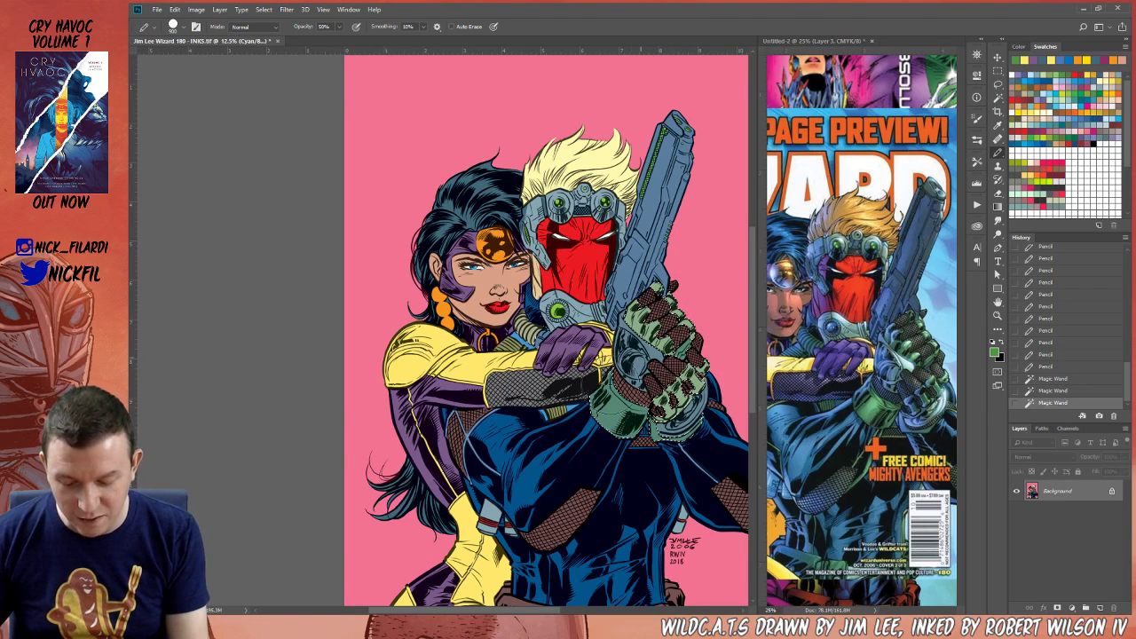
pyautogui.moveTo(641, 404); pyautogui.dragTo(622, 427)
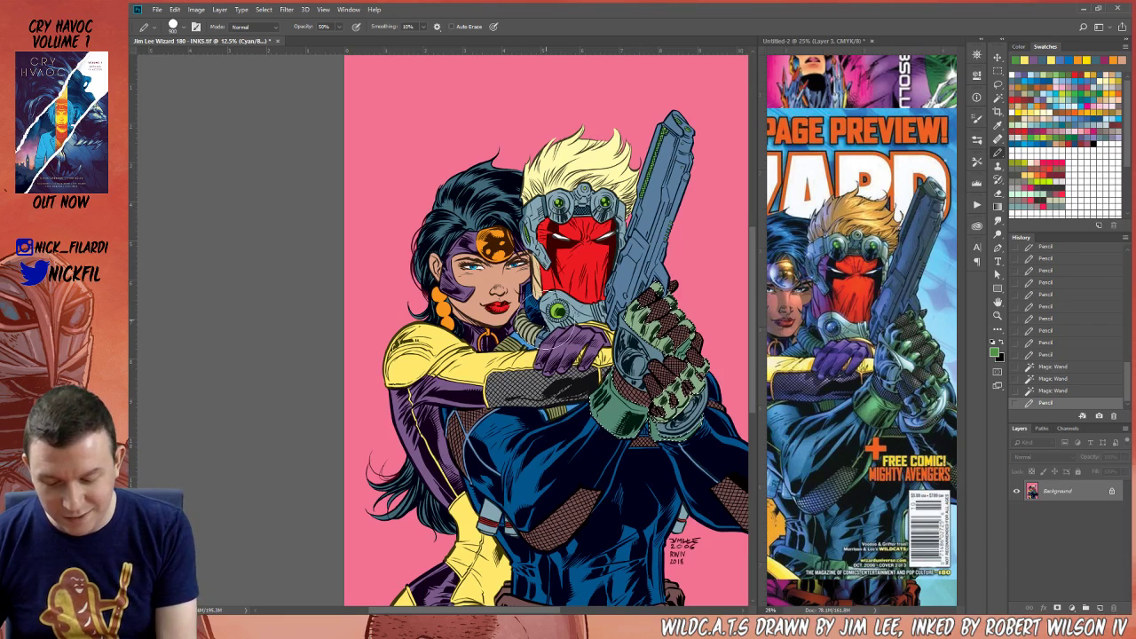
pyautogui.moveTo(545, 321)
pyautogui.mouseDown()
pyautogui.moveTo(503, 346)
pyautogui.moveTo(513, 328)
pyautogui.mouseUp()
pyautogui.hotkey('ctrl', 'd')
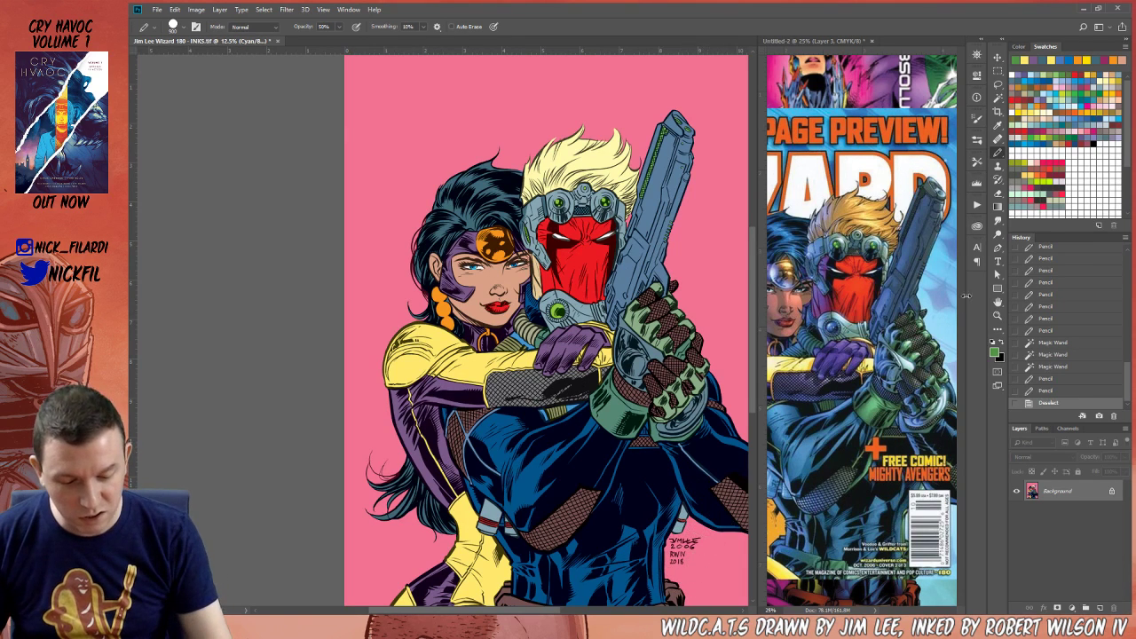
# Lasso the helmet's edge beside the woman's hair, paint it with the sampled helmet grey using the Pencil, and clear the selection
pyautogui.click(998, 302)
pyautogui.moveTo(612, 393); pyautogui.dragTo(654, 536)
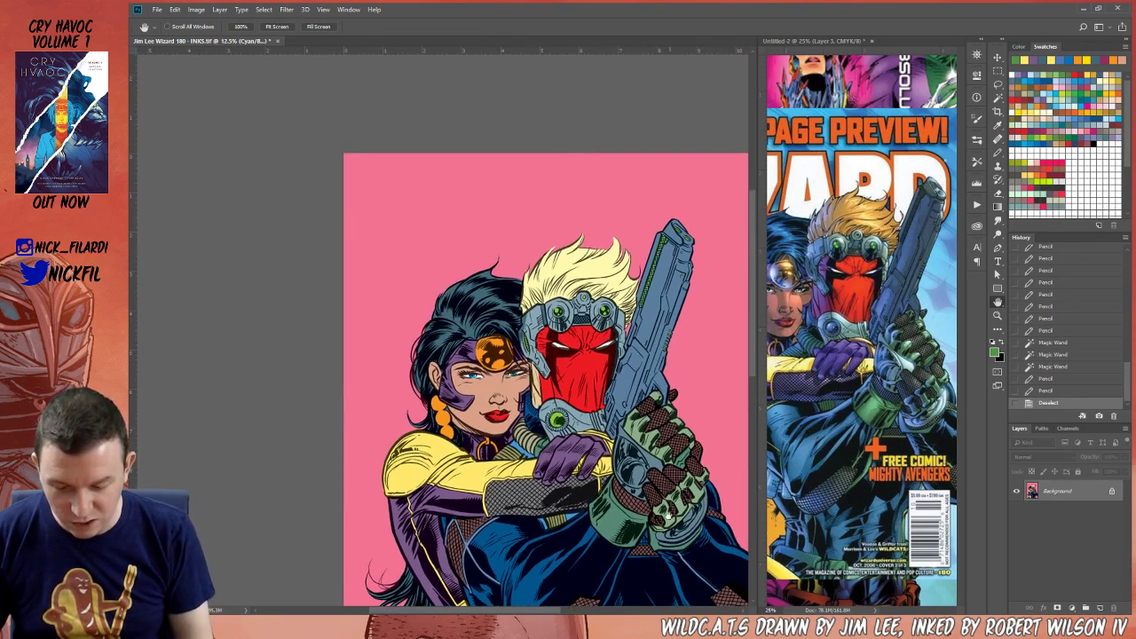
pyautogui.moveTo(520, 323); pyautogui.dragTo(561, 351)
pyautogui.click(997, 315)
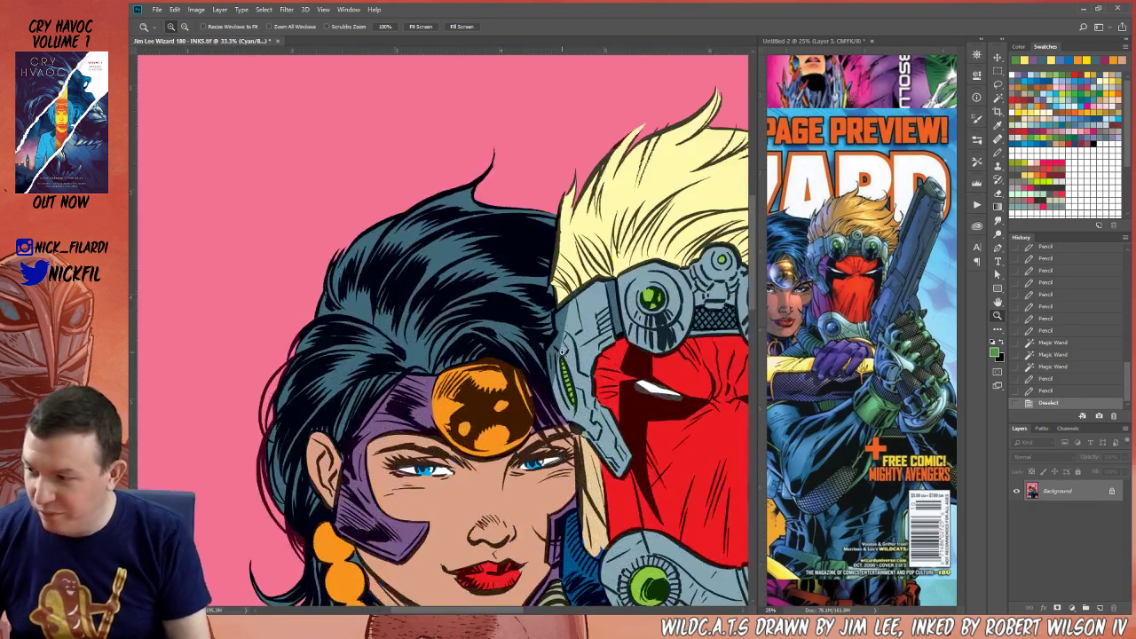
pyautogui.click(998, 84)
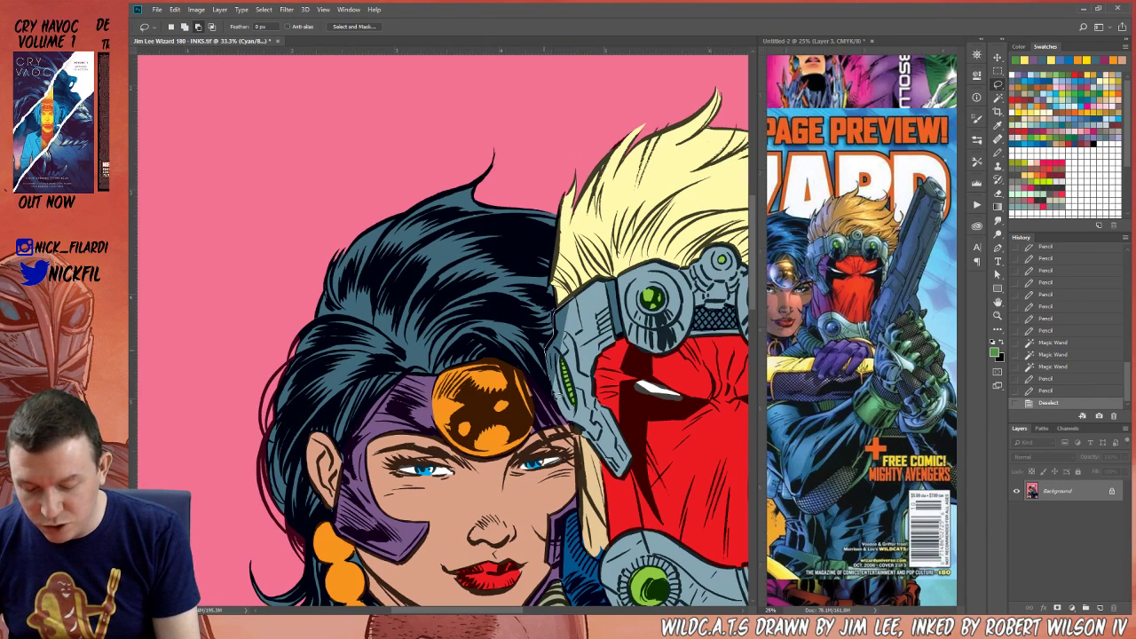
pyautogui.moveTo(568, 348); pyautogui.dragTo(561, 397)
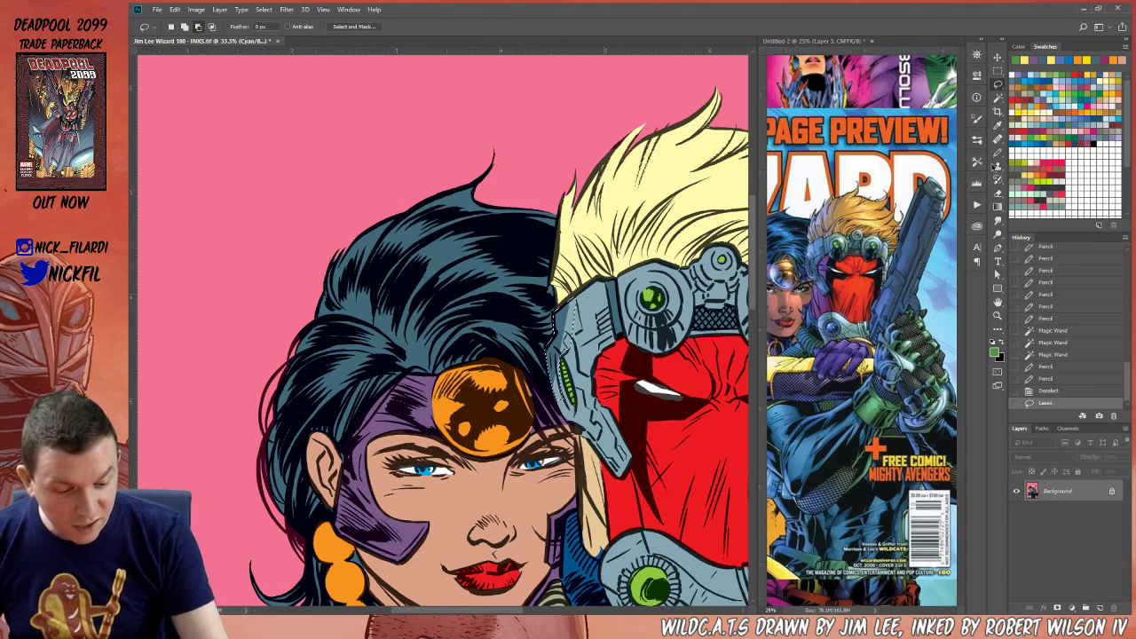
pyautogui.click(998, 153)
pyautogui.keyDown('alt'); pyautogui.click(583, 297); pyautogui.keyUp('alt')
pyautogui.click(563, 340)
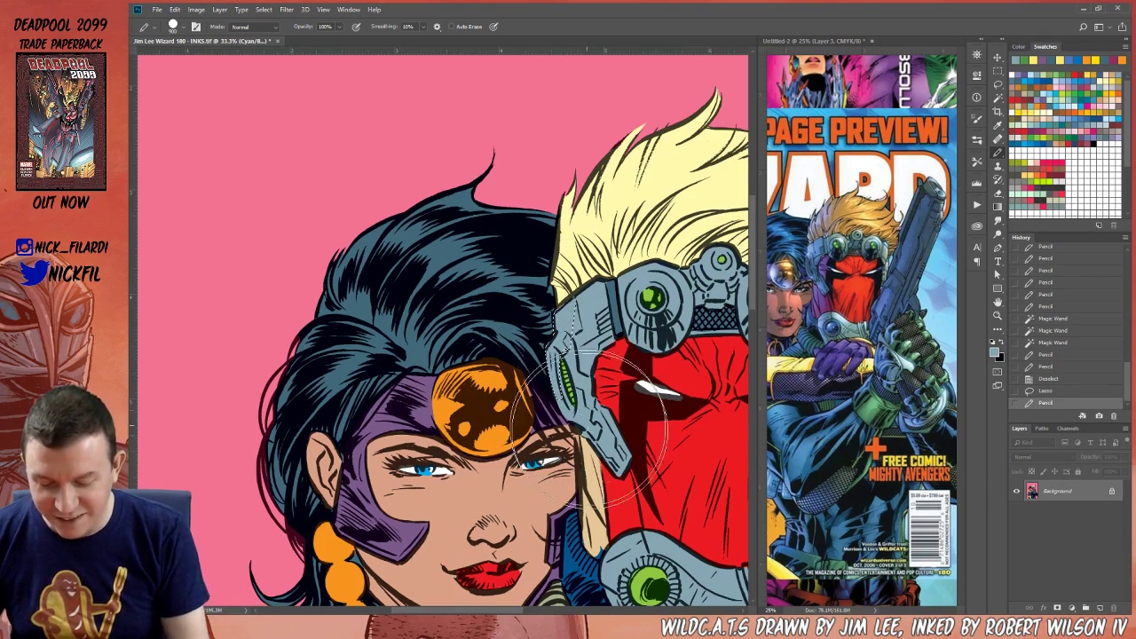
pyautogui.click(997, 316)
pyautogui.hotkey('ctrl', '-')
pyautogui.hotkey('ctrl', '-')
pyautogui.hotkey('ctrl', 'd')
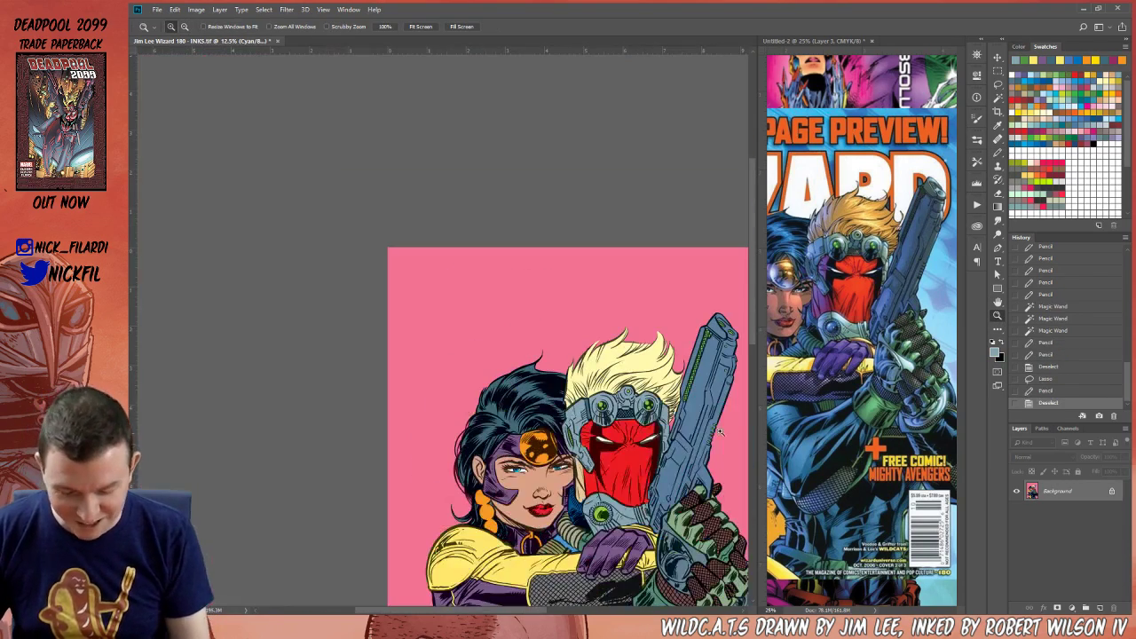
# Examine the flat colours on both figures from the hair and gun down to the belt, against the cover reference
pyautogui.click(998, 303)
pyautogui.moveTo(568, 450); pyautogui.dragTo(525, 231)
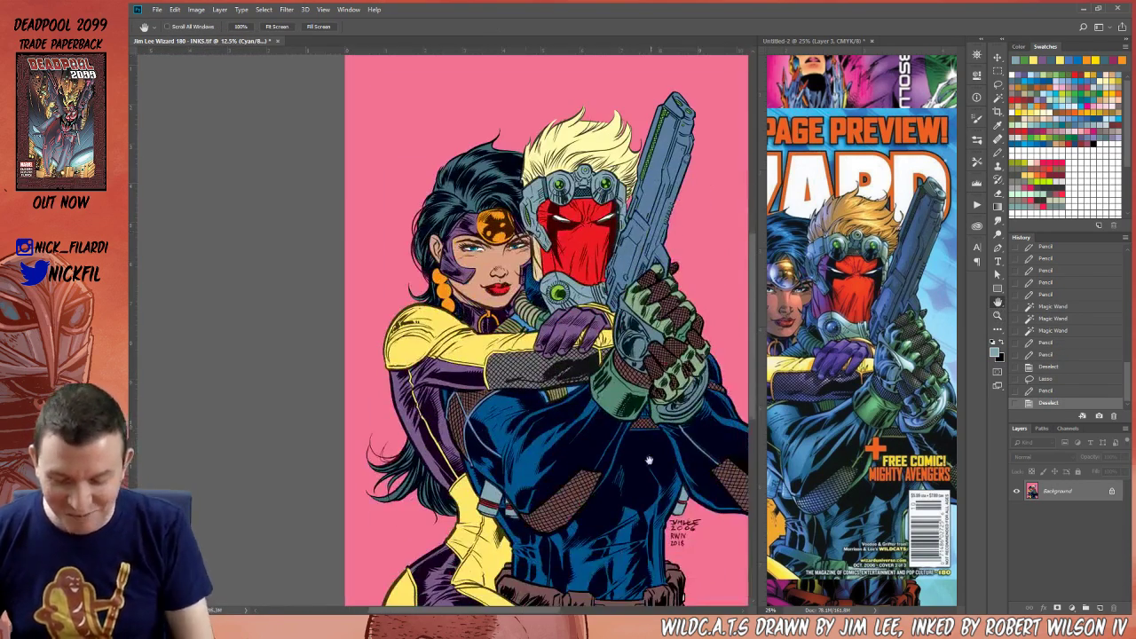
pyautogui.moveTo(661, 497); pyautogui.dragTo(583, 444)
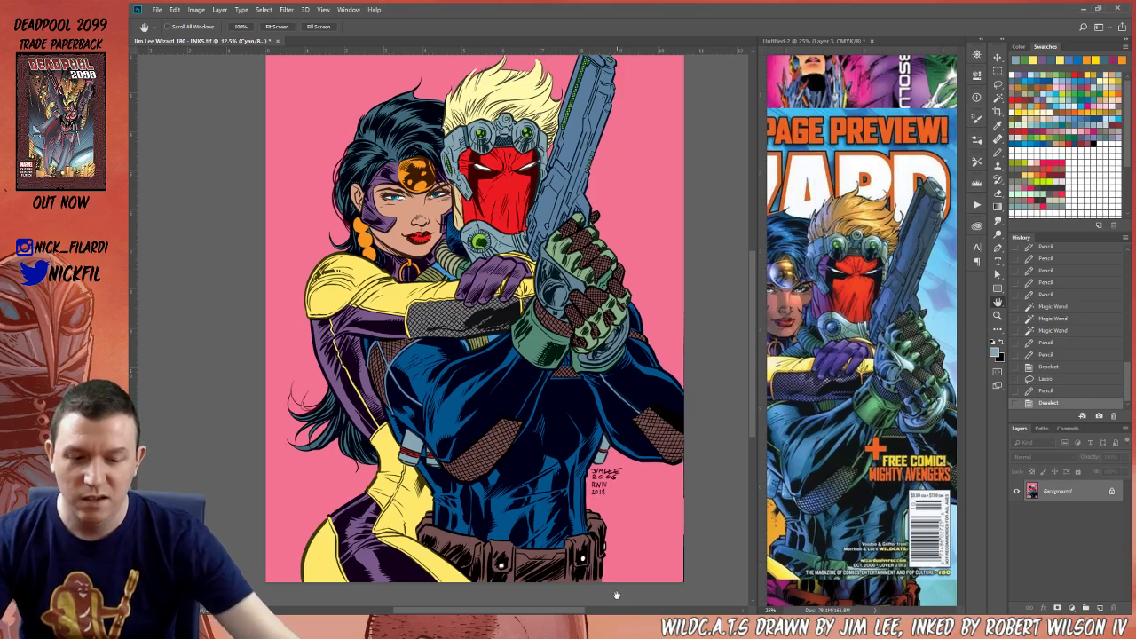
pyautogui.moveTo(465, 388); pyautogui.dragTo(486, 459)
pyautogui.moveTo(498, 534); pyautogui.dragTo(563, 399)
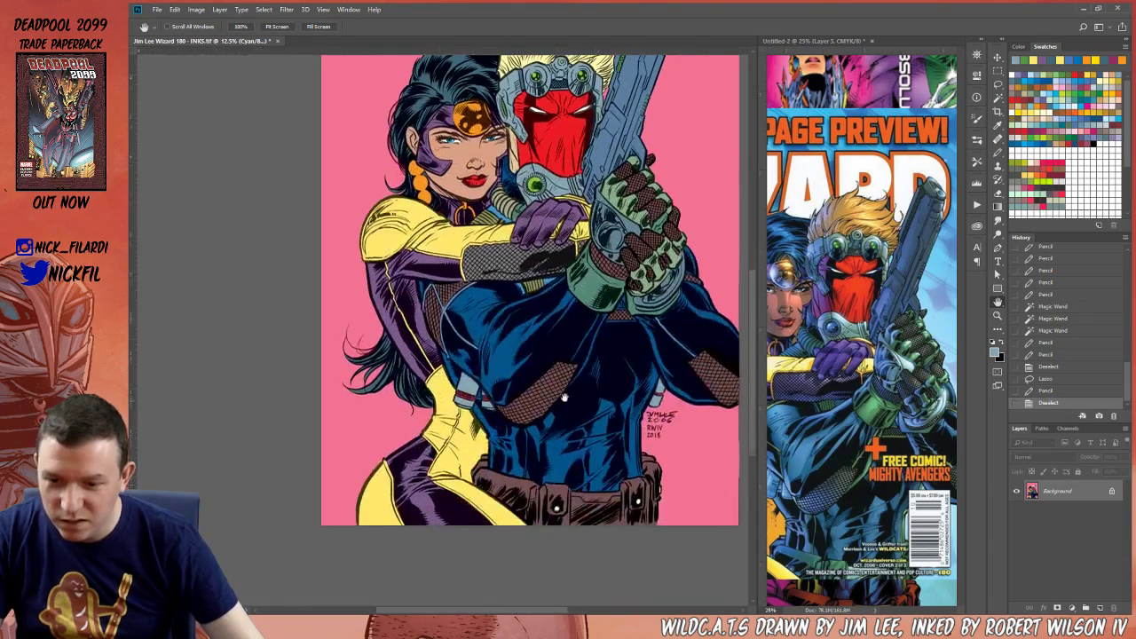
pyautogui.moveTo(577, 456); pyautogui.dragTo(539, 445)
pyautogui.moveTo(544, 392); pyautogui.dragTo(548, 415)
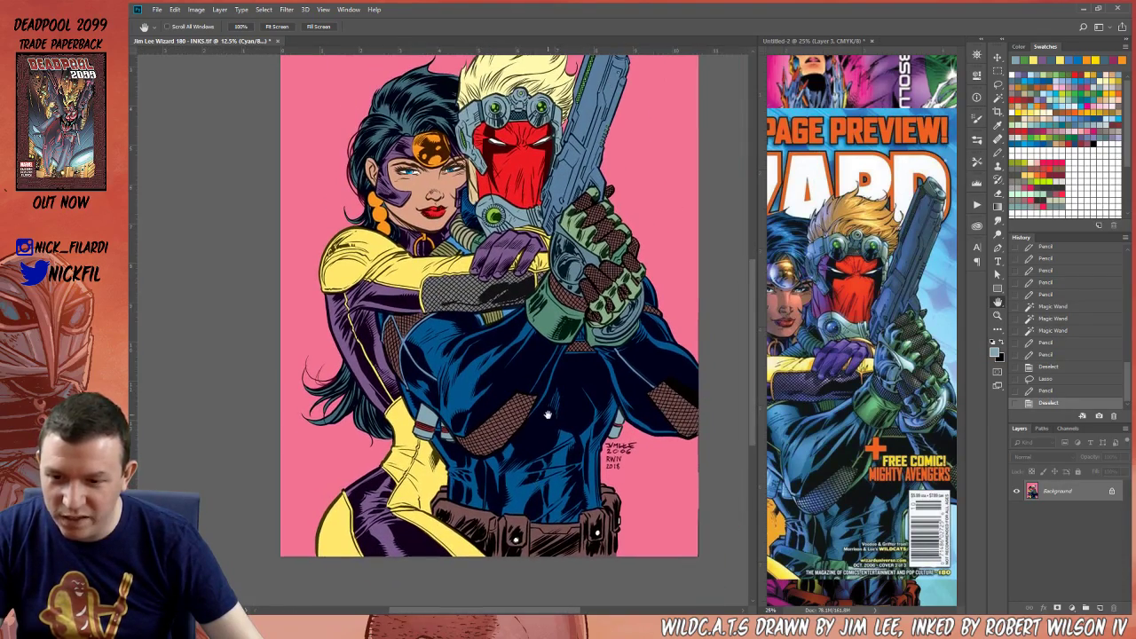
pyautogui.moveTo(556, 296); pyautogui.dragTo(568, 388)
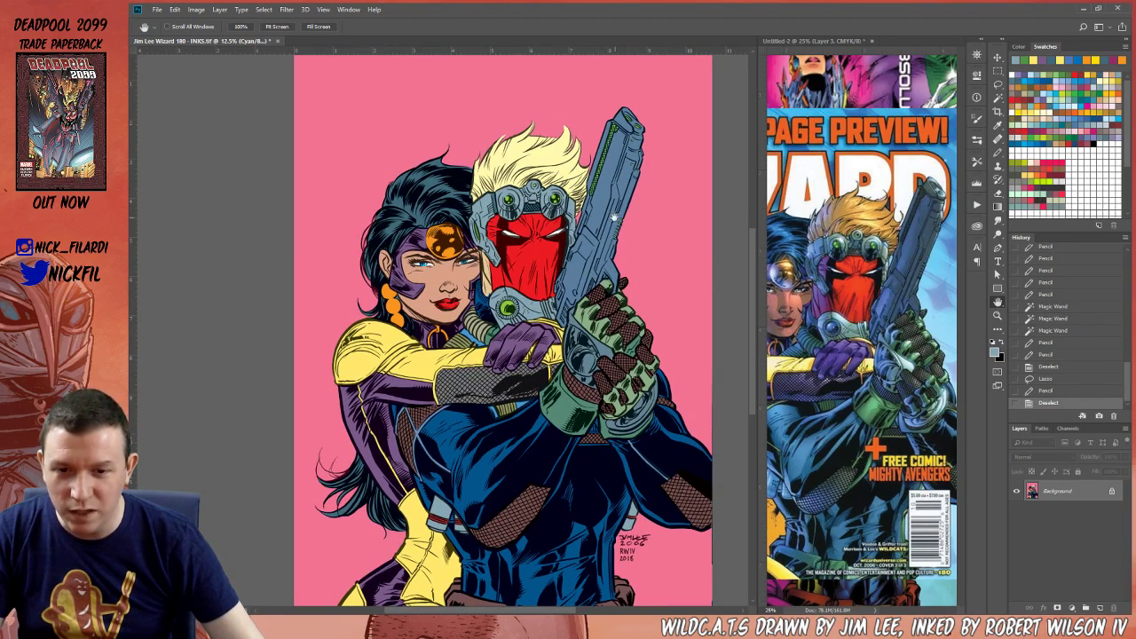
# Select the gun's blue body with the Magic Wand and subtract the muzzle end with the Lasso
pyautogui.hotkey('ctrl', 'space')
pyautogui.doubleClick(614, 218)
pyautogui.moveTo(614, 218); pyautogui.dragTo(539, 325)
pyautogui.press('w')
pyautogui.click(520, 318)
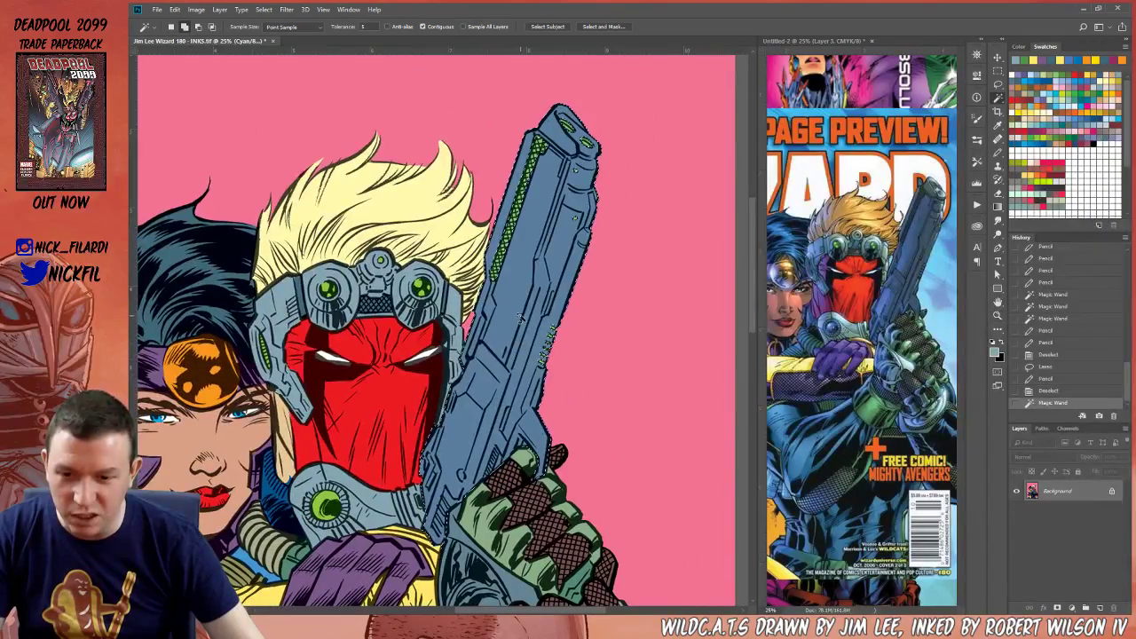
pyautogui.press('l')
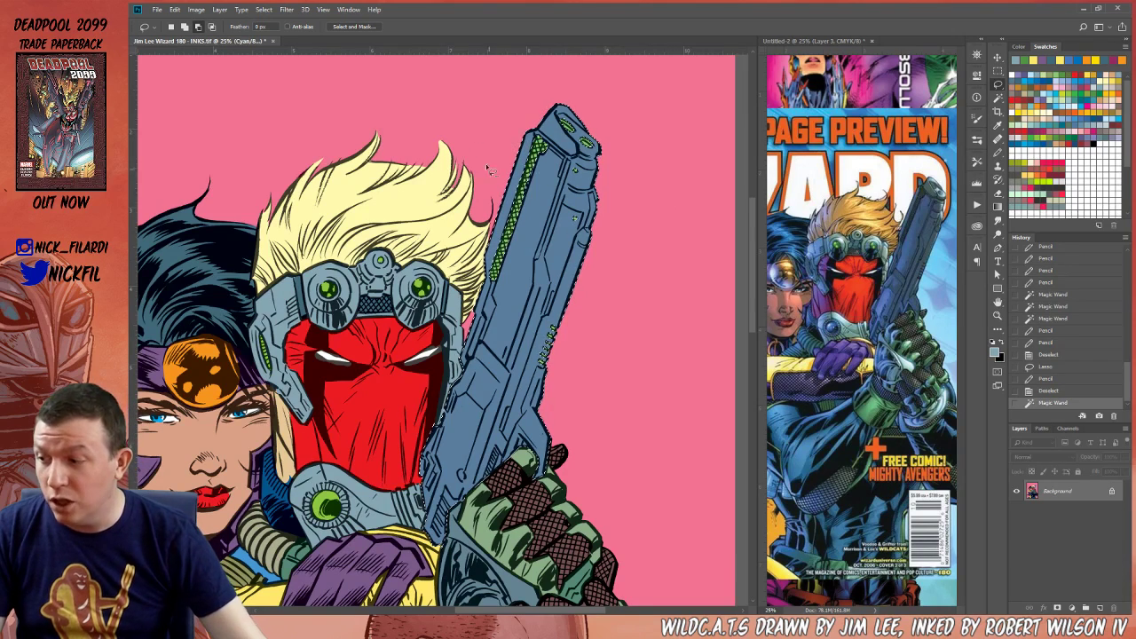
pyautogui.moveTo(534, 121); pyautogui.dragTo(542, 127)
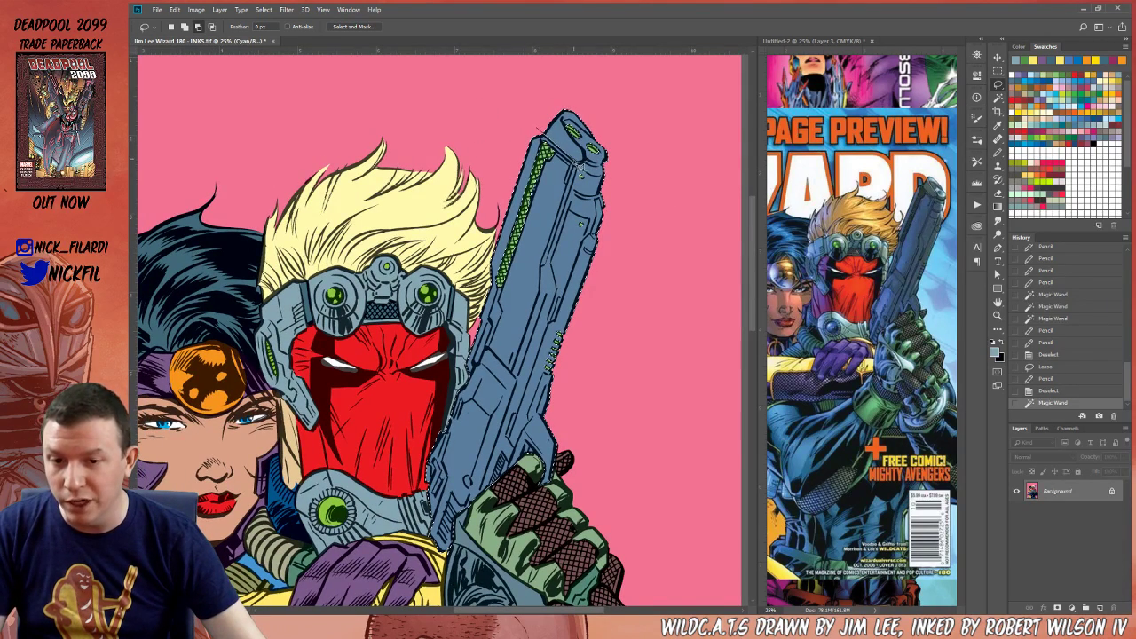
pyautogui.moveTo(580, 166)
pyautogui.mouseDown()
pyautogui.moveTo(597, 115)
pyautogui.moveTo(588, 110)
pyautogui.mouseUp()
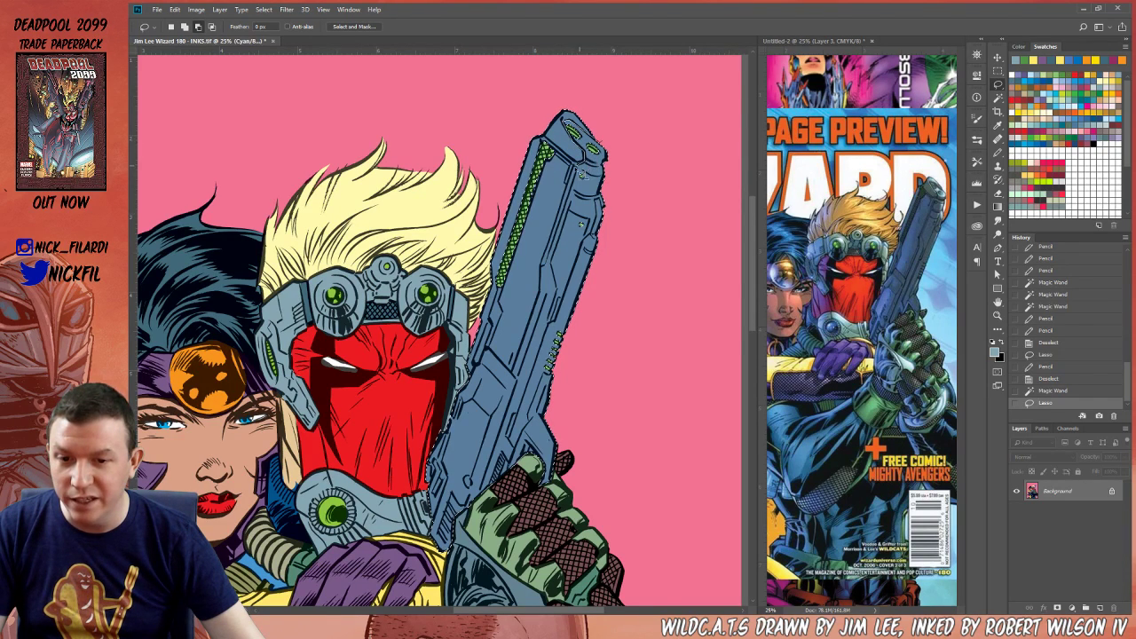
pyautogui.moveTo(581, 175)
pyautogui.mouseDown()
pyautogui.moveTo(534, 270)
pyautogui.moveTo(591, 92)
pyautogui.moveTo(604, 162)
pyautogui.mouseUp()
# Subtract the barrel face beside the green mesh strip and the barrel's outer edge from the gun selection with the Lasso
pyautogui.moveTo(510, 256)
pyautogui.mouseDown()
pyautogui.moveTo(538, 178)
pyautogui.moveTo(494, 282)
pyautogui.moveTo(503, 307)
pyautogui.moveTo(540, 199)
pyautogui.mouseUp()
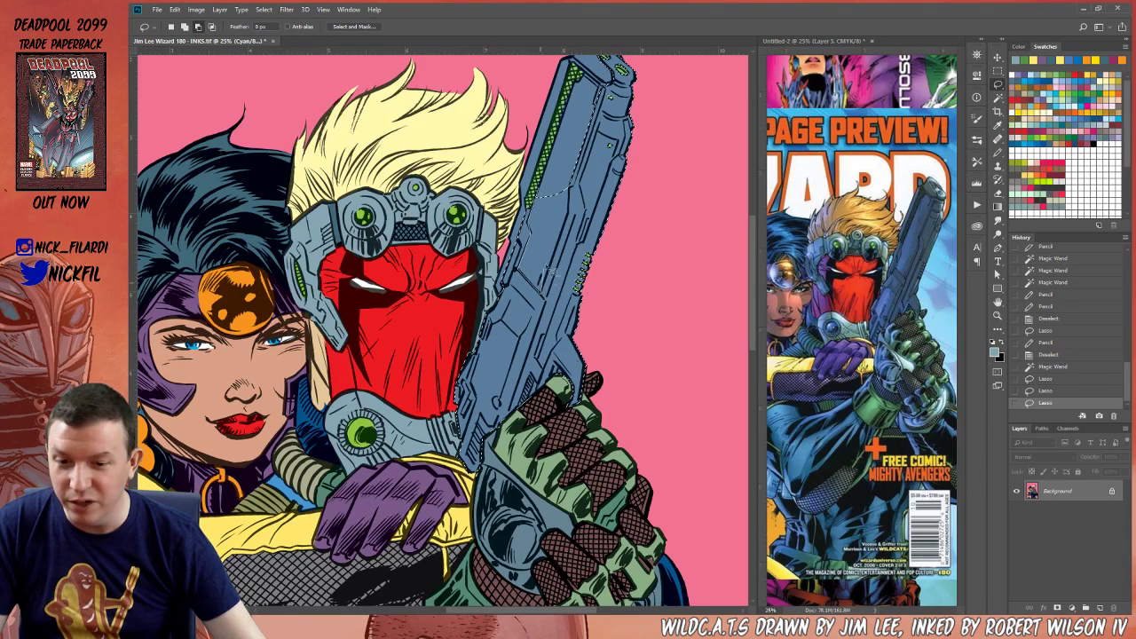
pyautogui.moveTo(573, 167); pyautogui.dragTo(559, 148)
pyautogui.moveTo(746, 277)
pyautogui.mouseDown()
pyautogui.moveTo(720, 283)
pyautogui.moveTo(742, 338)
pyautogui.mouseUp()
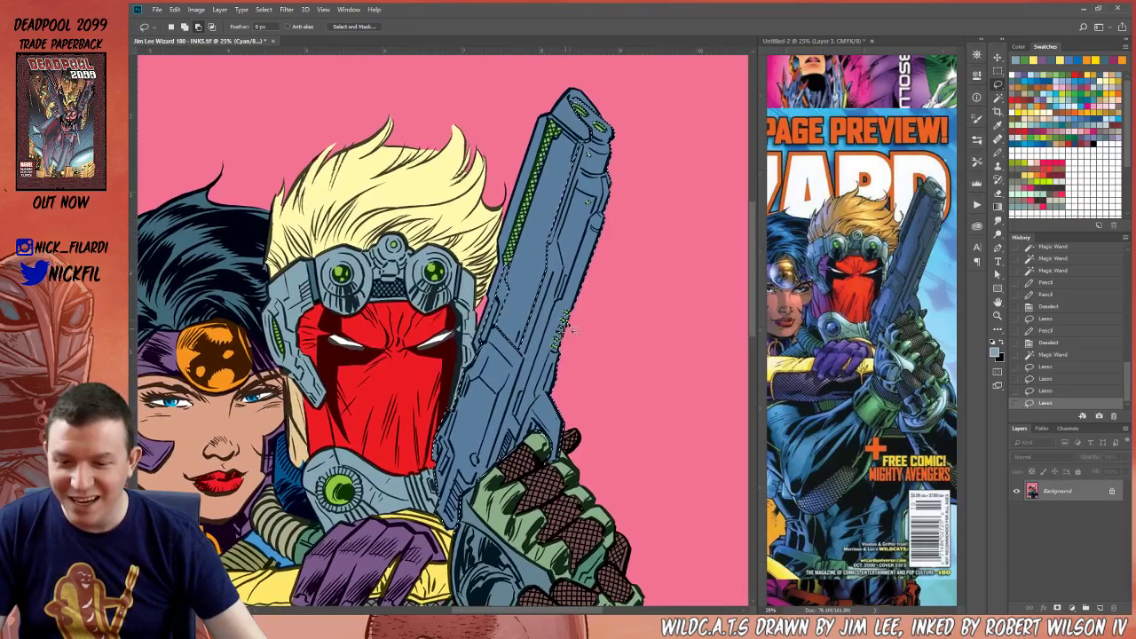
pyautogui.moveTo(610, 214)
pyautogui.mouseDown()
pyautogui.moveTo(591, 220)
pyautogui.moveTo(561, 307)
pyautogui.mouseUp()
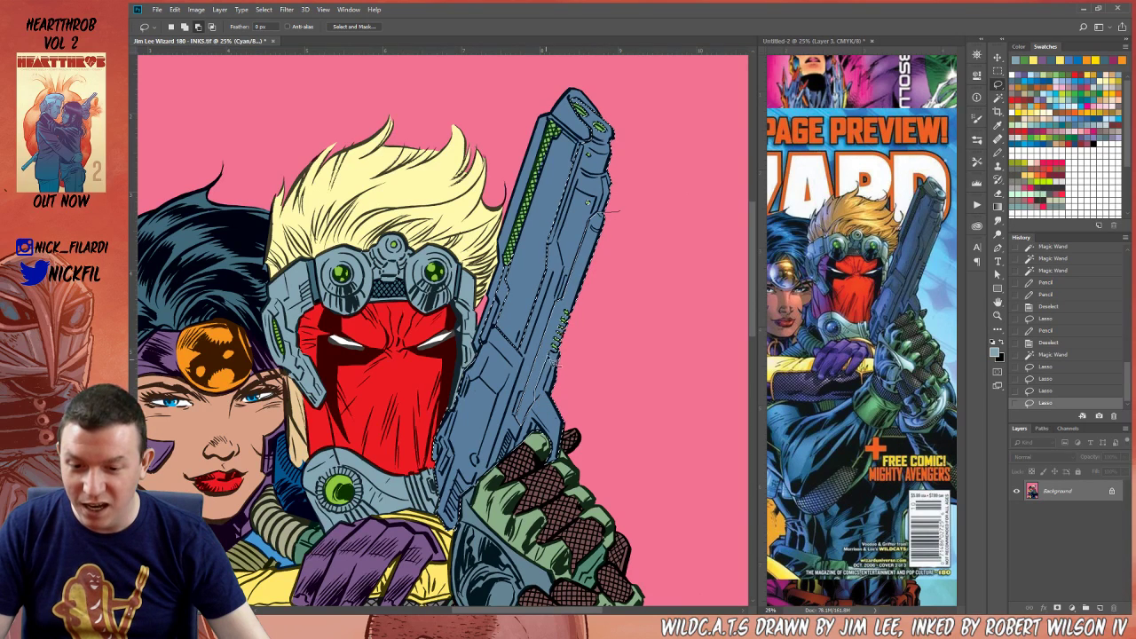
pyautogui.moveTo(599, 338); pyautogui.dragTo(595, 323)
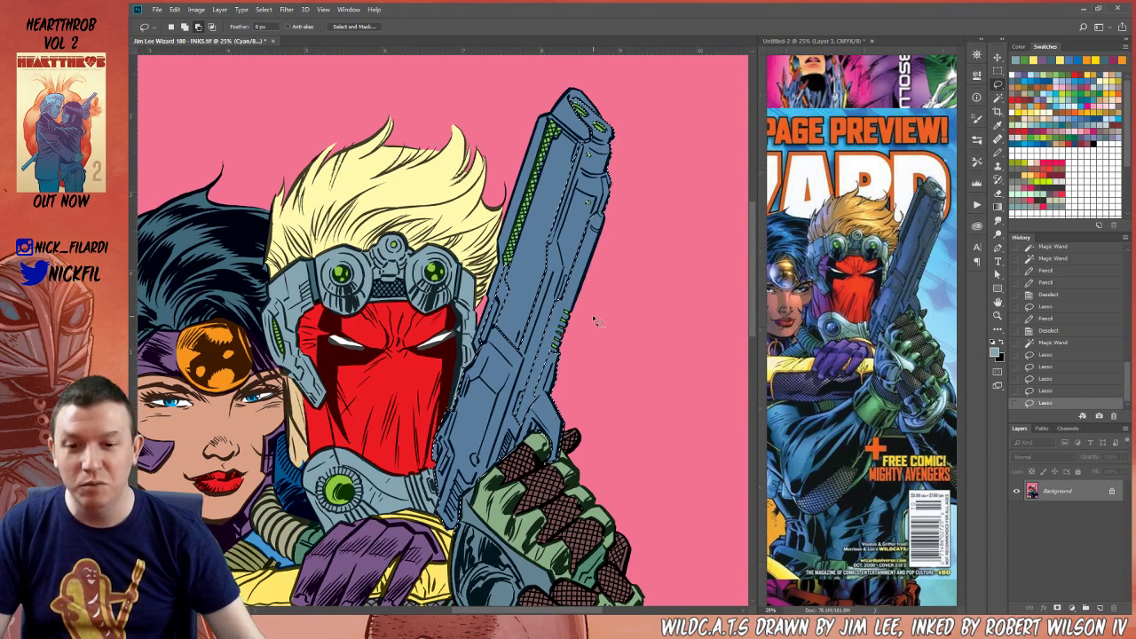
# Fill the selected gun planes with white and fade the fill to a slightly lighter blue-grey
pyautogui.press('d')
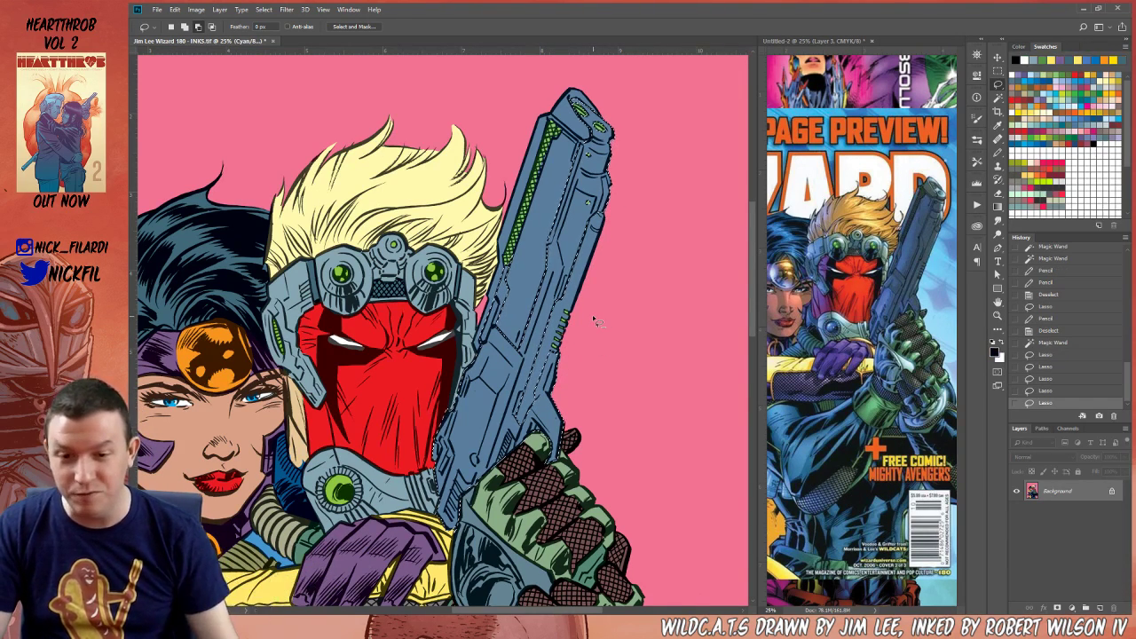
pyautogui.press('x')
pyautogui.hotkey('alt', 'BackSpace')
pyautogui.hotkey('ctrl', 'shift', 'f')
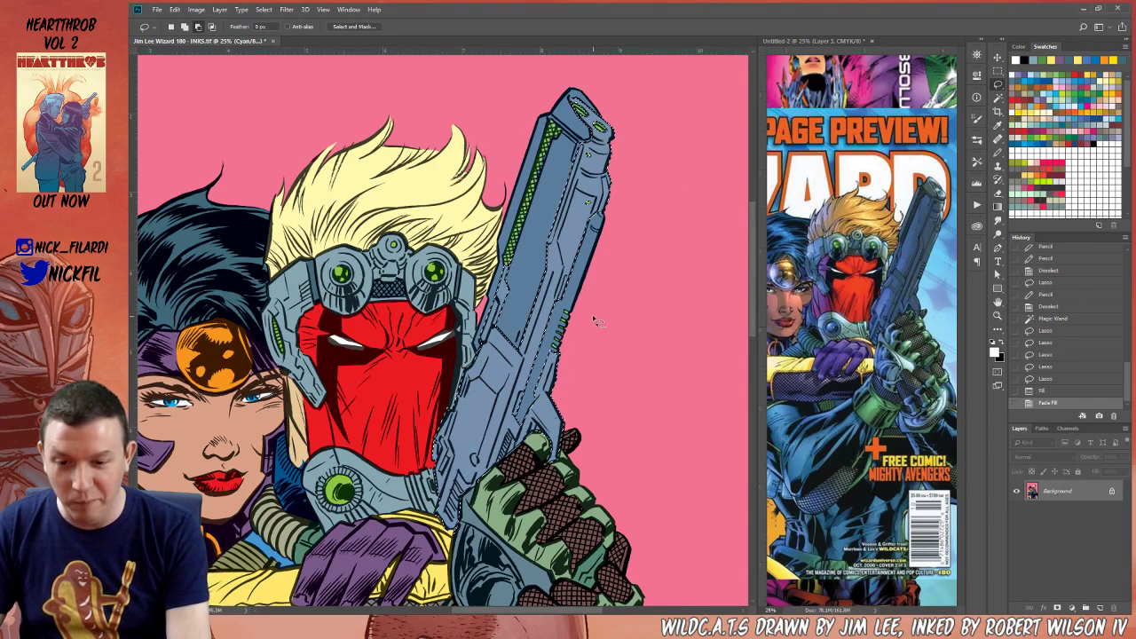
# Subtract the muzzle edge and the narrow plane along the barrel's outer side from the gun selection with the Lasso
pyautogui.press('z')
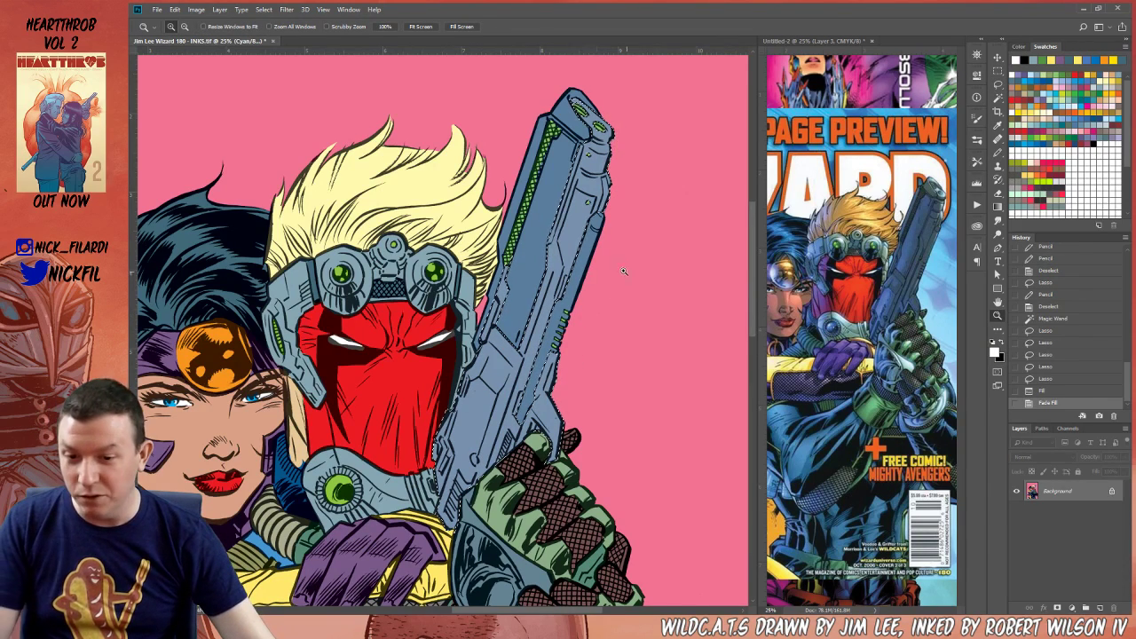
pyautogui.press('l')
pyautogui.moveTo(609, 79); pyautogui.dragTo(544, 92)
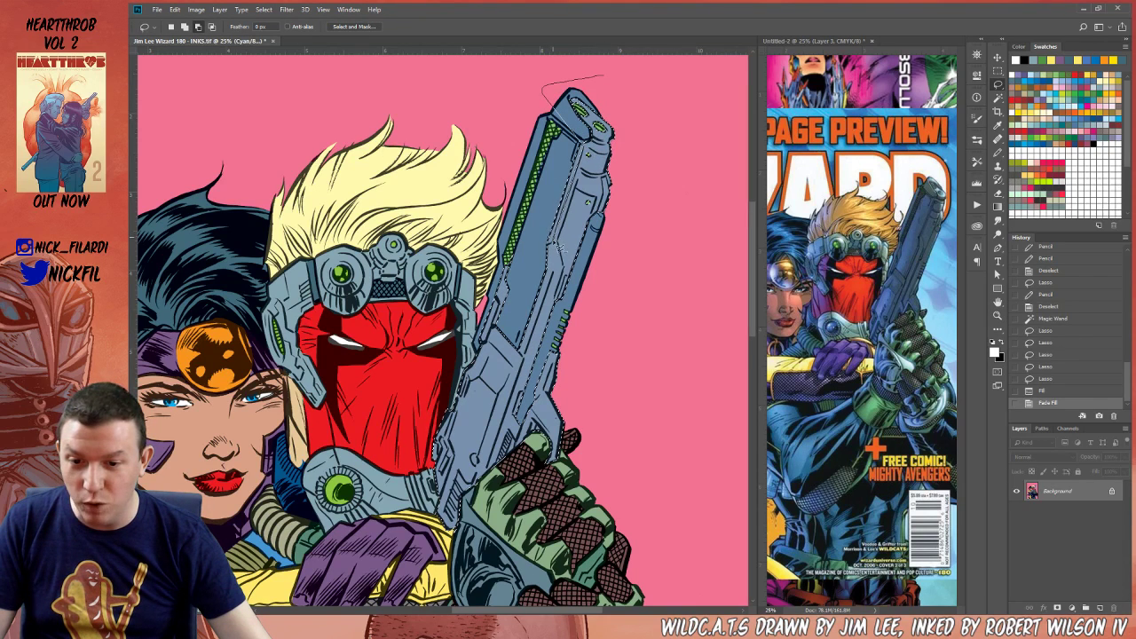
pyautogui.moveTo(526, 161); pyautogui.dragTo(539, 92)
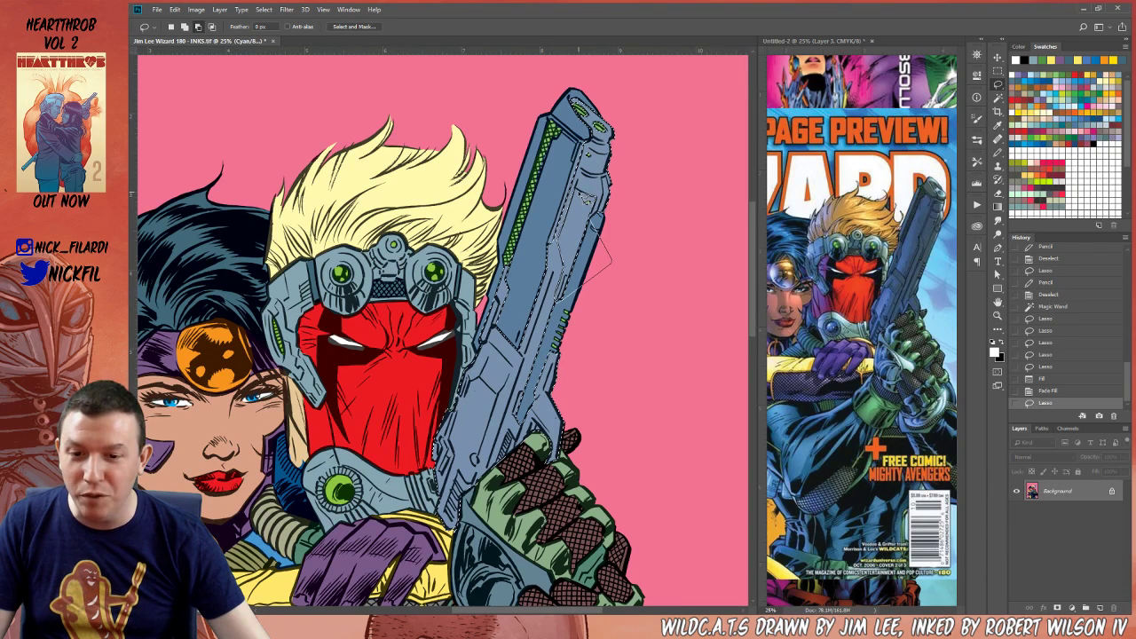
pyautogui.moveTo(579, 187); pyautogui.dragTo(597, 180)
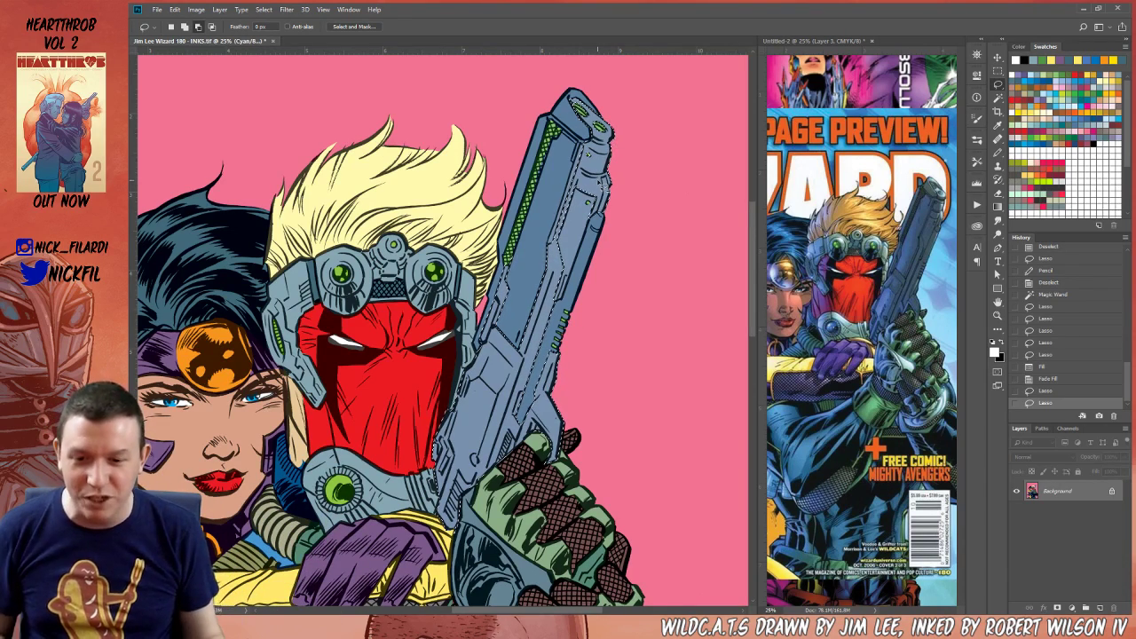
pyautogui.press('shift')
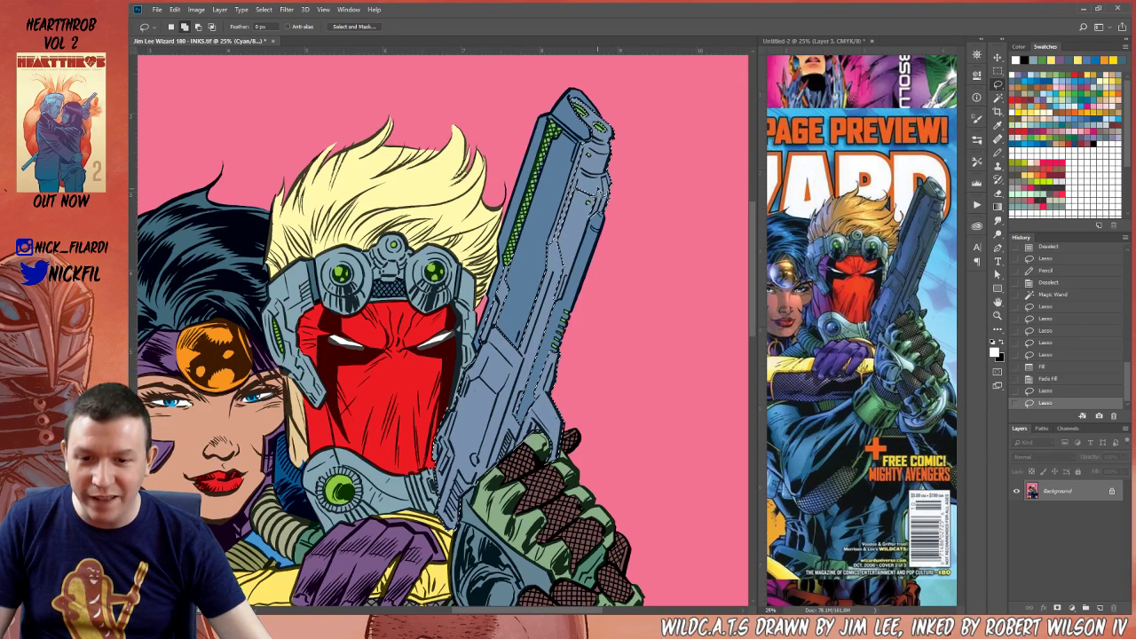
pyautogui.moveTo(597, 189); pyautogui.dragTo(631, 263)
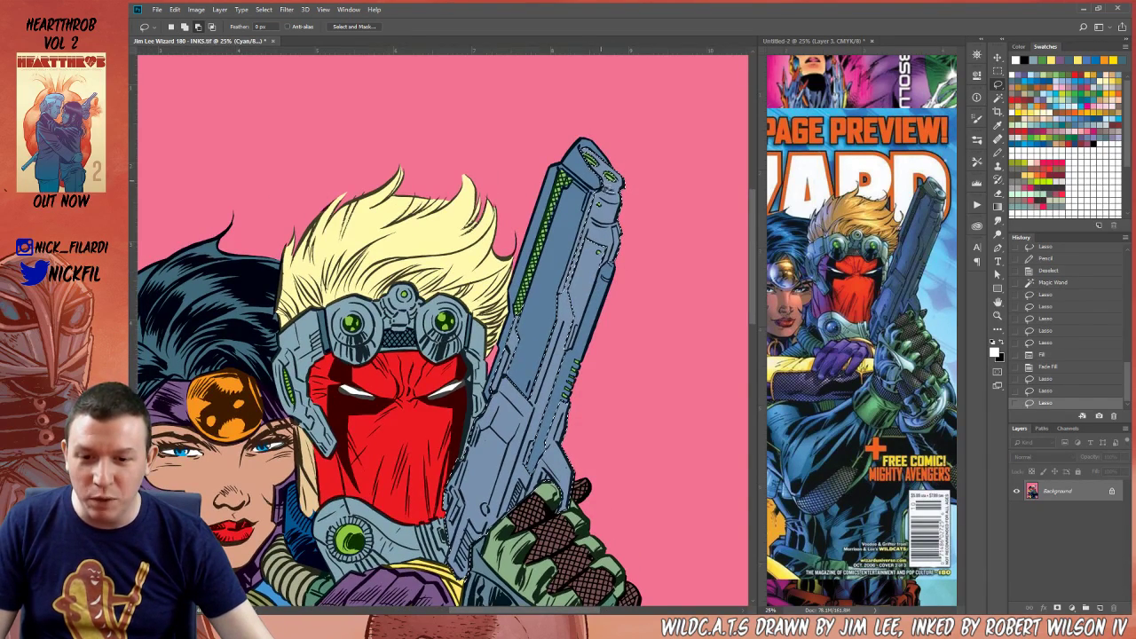
# Subtract the remaining muzzle facets and the large panel on the gun's lower body from the selection with the Lasso
pyautogui.moveTo(615, 132)
pyautogui.mouseDown()
pyautogui.moveTo(553, 129)
pyautogui.moveTo(581, 170)
pyautogui.mouseUp()
pyautogui.moveTo(555, 263); pyautogui.dragTo(624, 150)
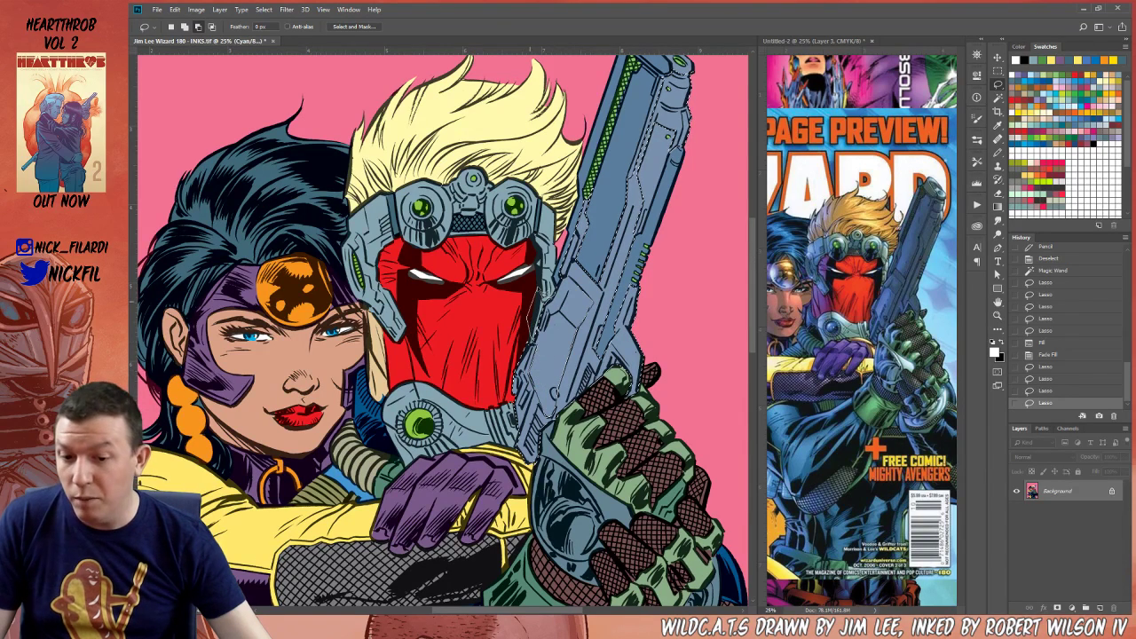
pyautogui.moveTo(570, 281); pyautogui.dragTo(563, 267)
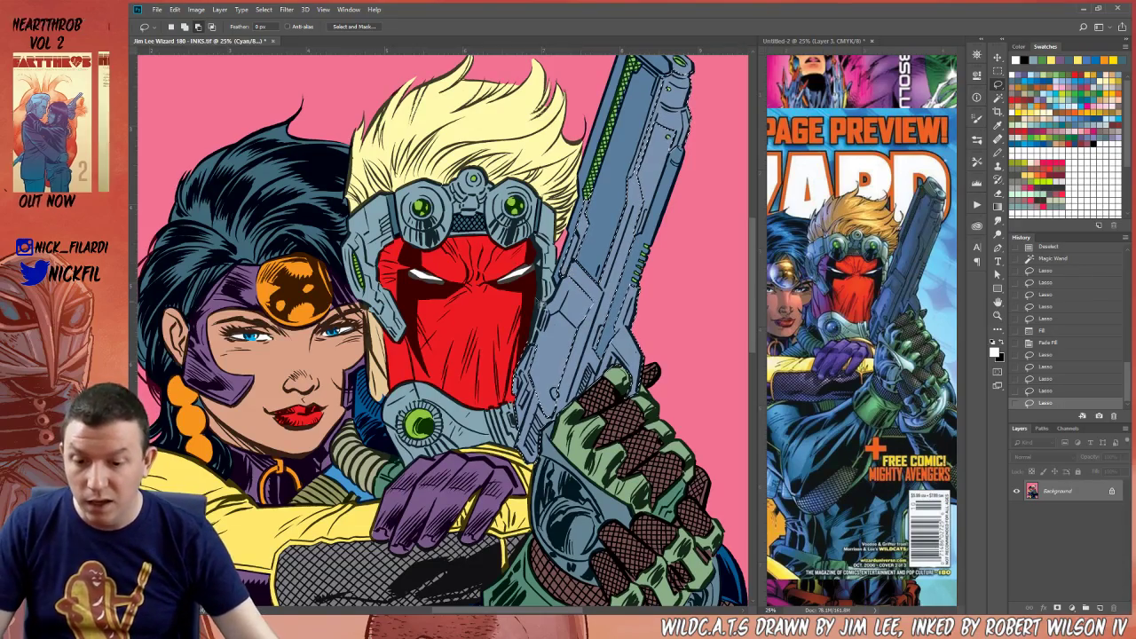
pyautogui.moveTo(561, 264); pyautogui.dragTo(603, 198)
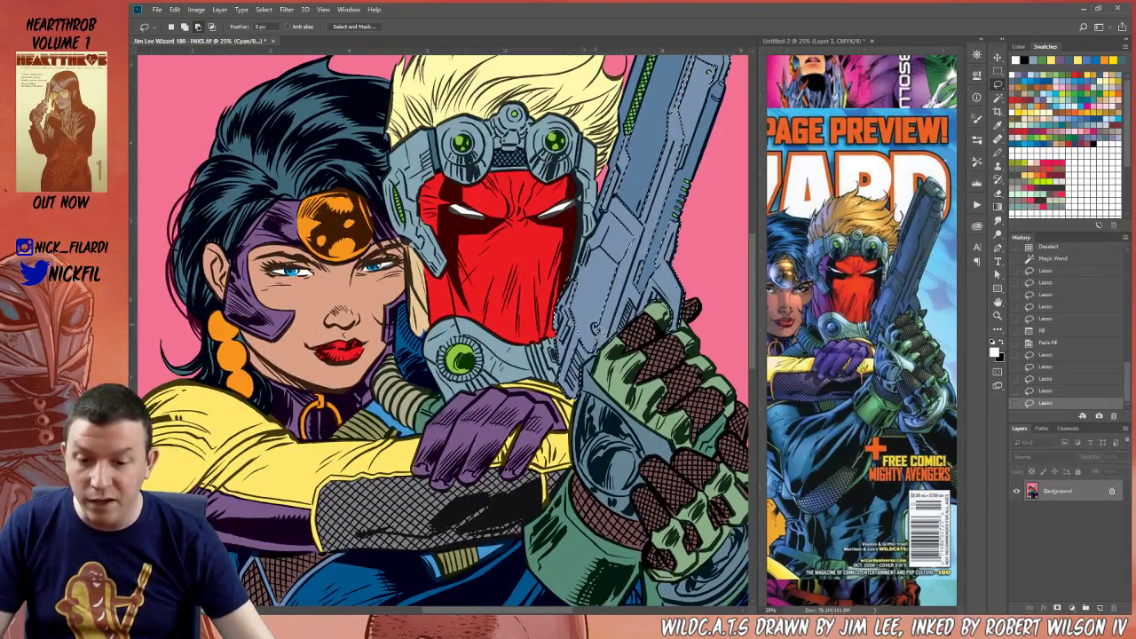
pyautogui.moveTo(596, 337); pyautogui.dragTo(593, 330)
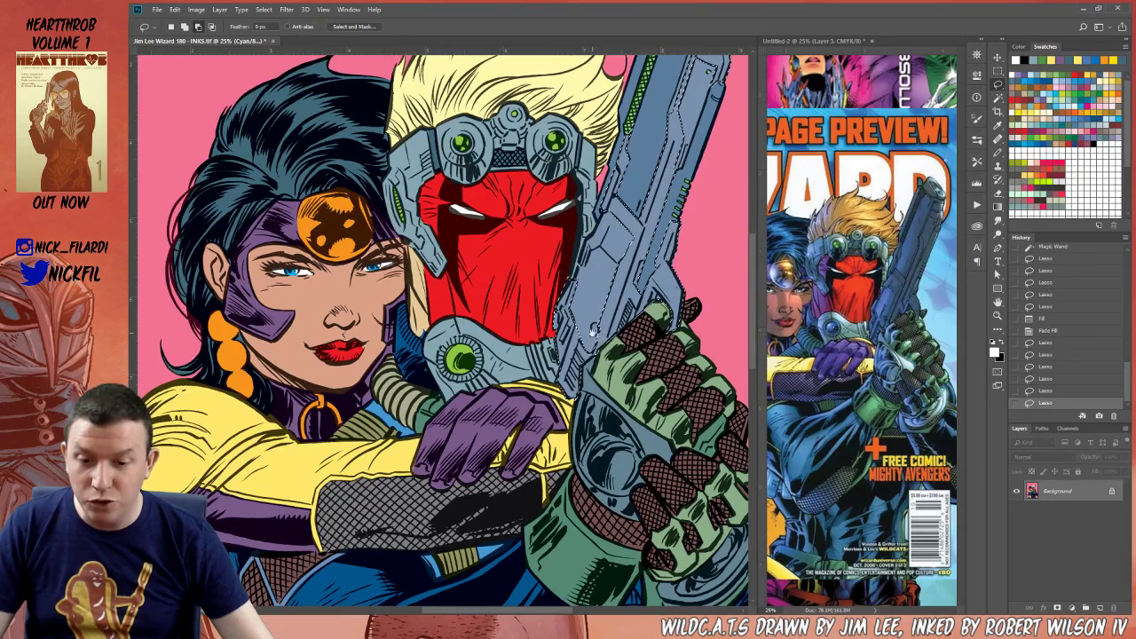
pyautogui.moveTo(581, 285); pyautogui.dragTo(583, 292)
pyautogui.moveTo(652, 228); pyautogui.dragTo(591, 316)
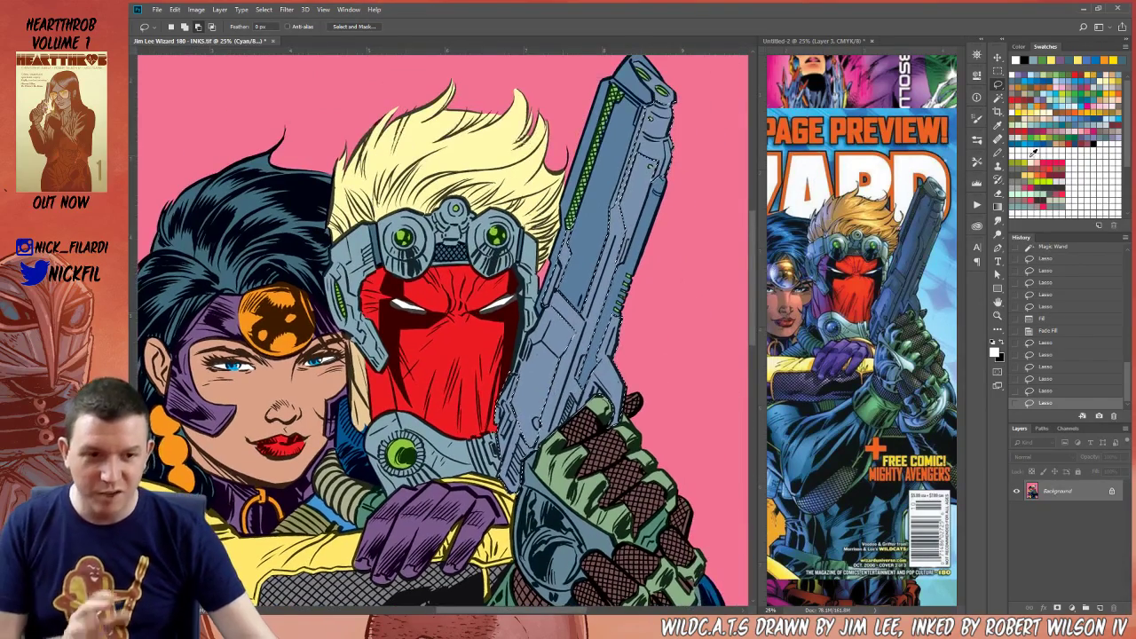
# Fill the selected gun planes with a teal swatch and a dark blue swatch, fading each fill to a subtle tint
pyautogui.click(1018, 78)
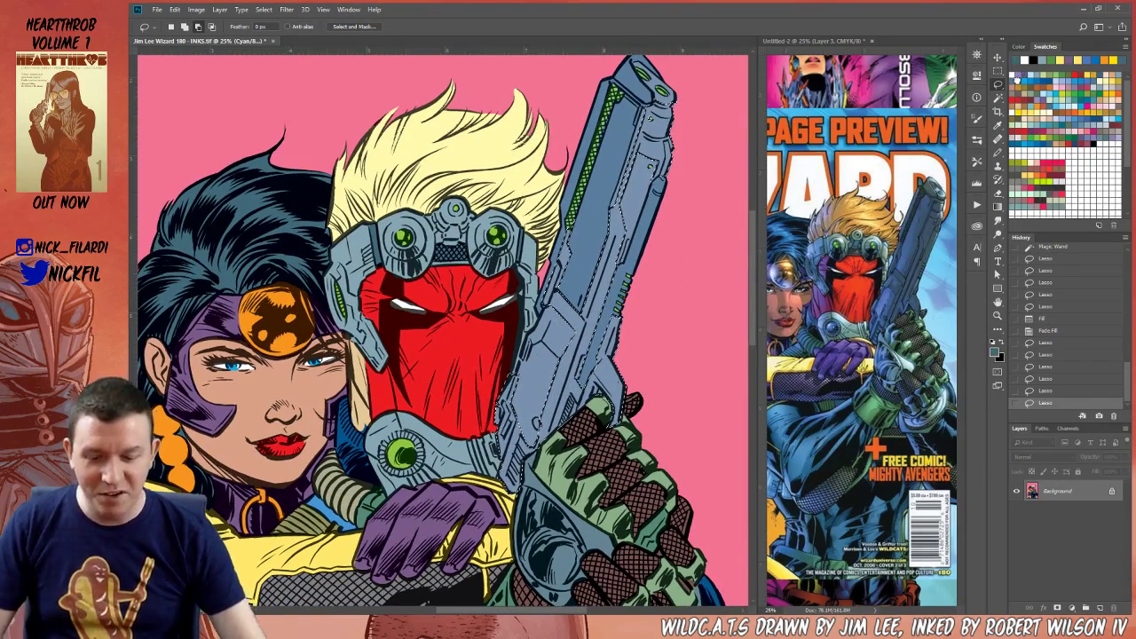
pyautogui.hotkey('alt', 'BackSpace')
pyautogui.hotkey('ctrl', 'shift', 'f')
pyautogui.press('Return')
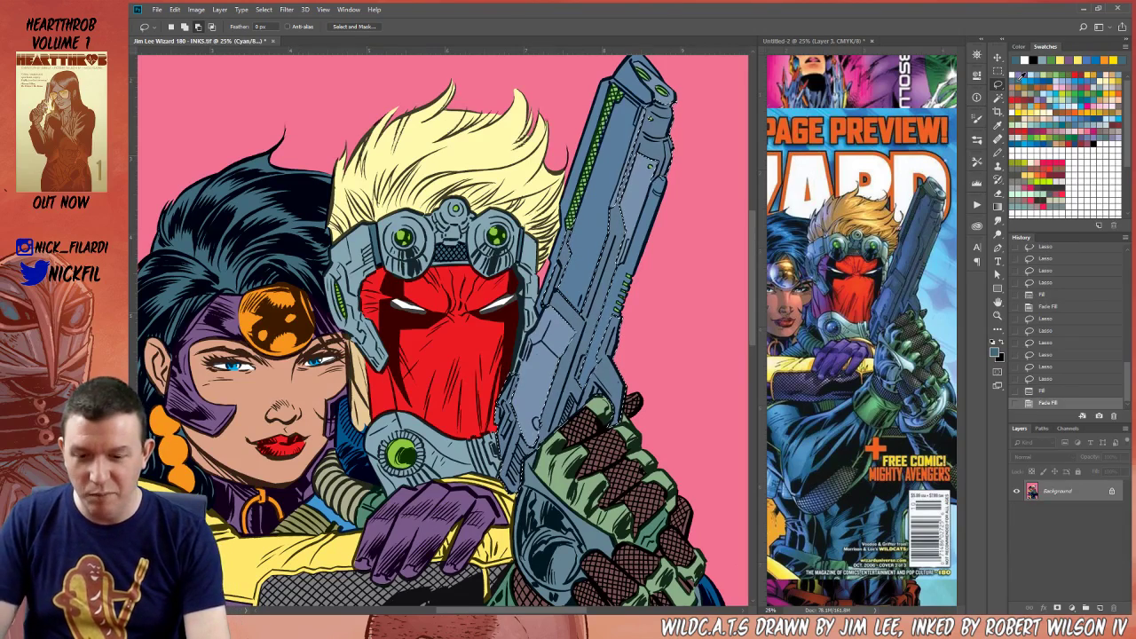
pyautogui.click(1104, 112)
pyautogui.hotkey('alt', 'BackSpace')
pyautogui.hotkey('ctrl', 'shift', 'f')
pyautogui.press('Return')
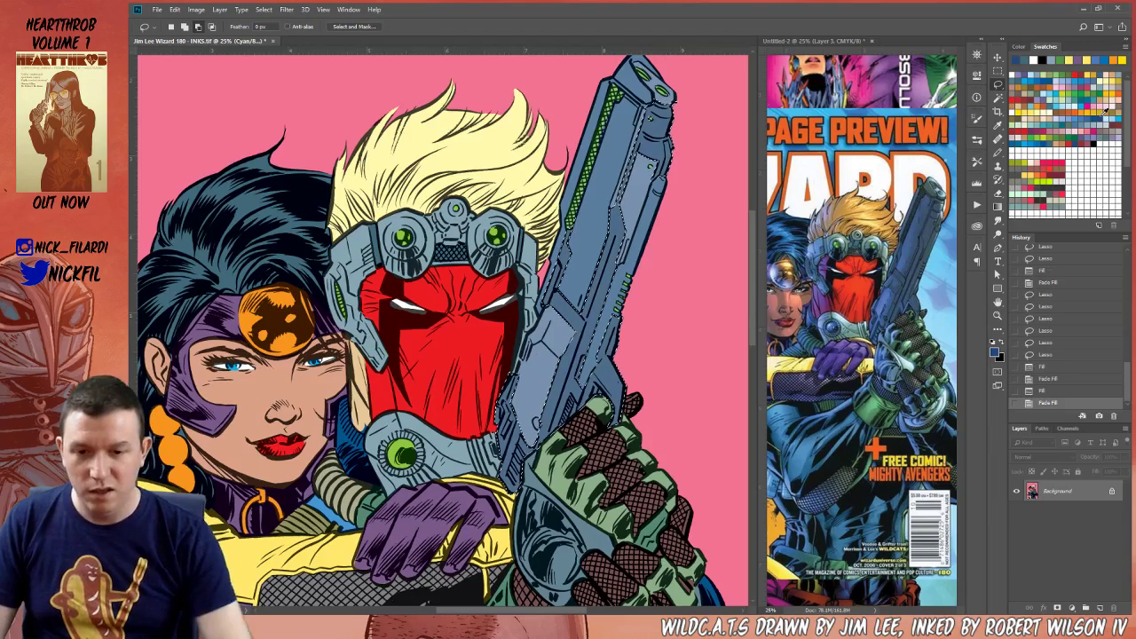
# Deselect the gun to review its blue-grey planes within the whole cover, and restore the selection
pyautogui.hotkey('ctrl', 'd')
pyautogui.press('z')
pyautogui.keyDown('alt'); pyautogui.click(602, 305); pyautogui.keyUp('alt')
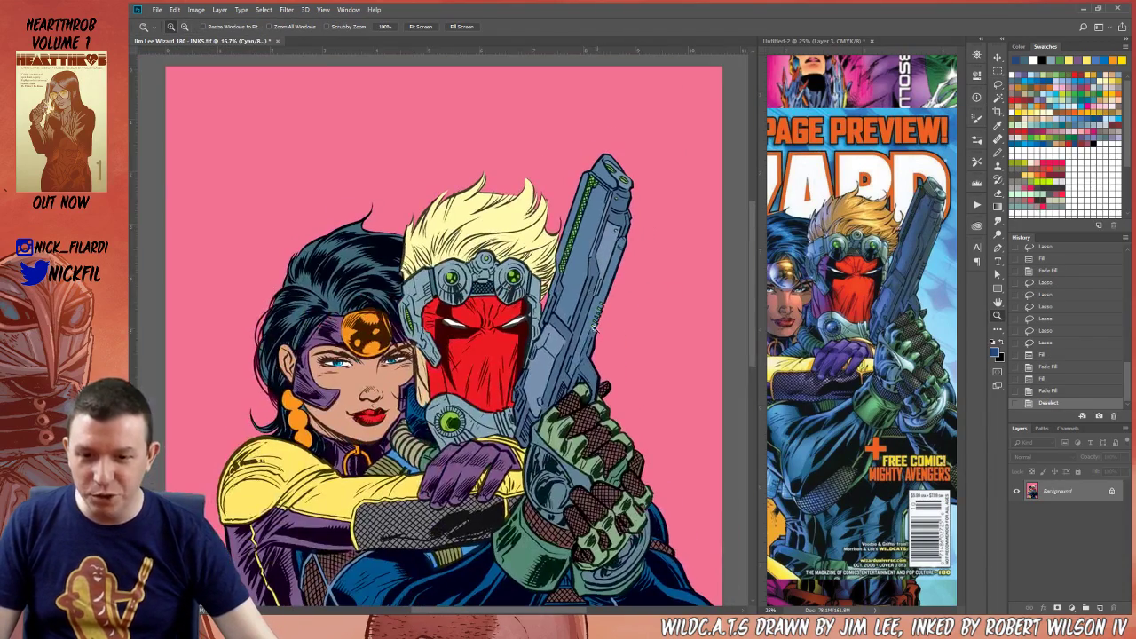
pyautogui.keyDown('alt'); pyautogui.click(602, 306); pyautogui.keyUp('alt')
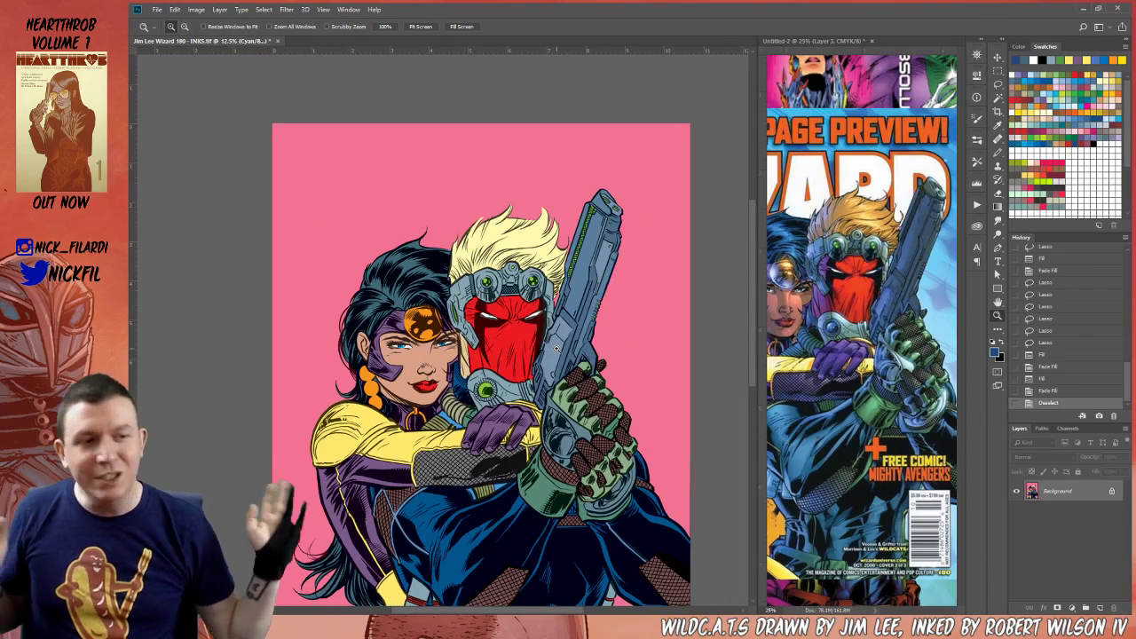
pyautogui.moveTo(520, 385); pyautogui.dragTo(503, 344)
pyautogui.click(545, 312)
pyautogui.click(545, 312)
pyautogui.click(544, 312)
pyautogui.click(545, 316)
pyautogui.hotkey('ctrl', 'z')
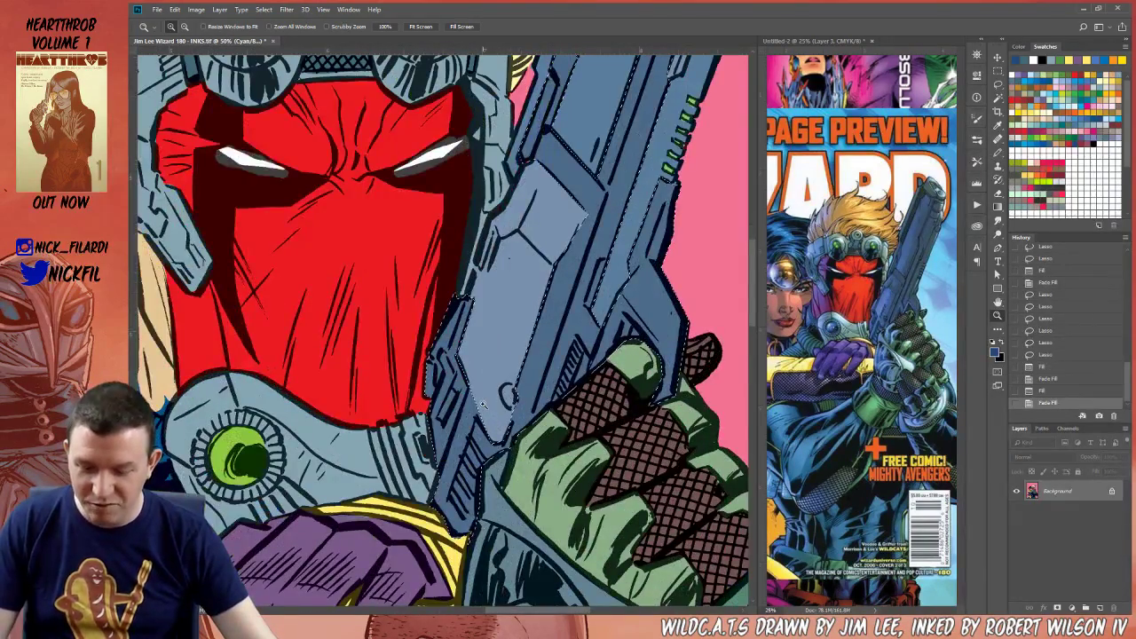
# Reduce the gun selection to the hatched vents on its lower body beside the green glove with the Lasso
pyautogui.press('l')
pyautogui.moveTo(518, 433)
pyautogui.mouseDown()
pyautogui.moveTo(557, 353)
pyautogui.moveTo(504, 438)
pyautogui.moveTo(418, 459)
pyautogui.moveTo(533, 173)
pyautogui.moveTo(566, 229)
pyautogui.moveTo(456, 329)
pyautogui.mouseUp()
pyautogui.moveTo(450, 448)
pyautogui.mouseDown()
pyautogui.moveTo(444, 510)
pyautogui.moveTo(568, 561)
pyautogui.moveTo(668, 461)
pyautogui.moveTo(668, 253)
pyautogui.moveTo(493, 183)
pyautogui.mouseUp()
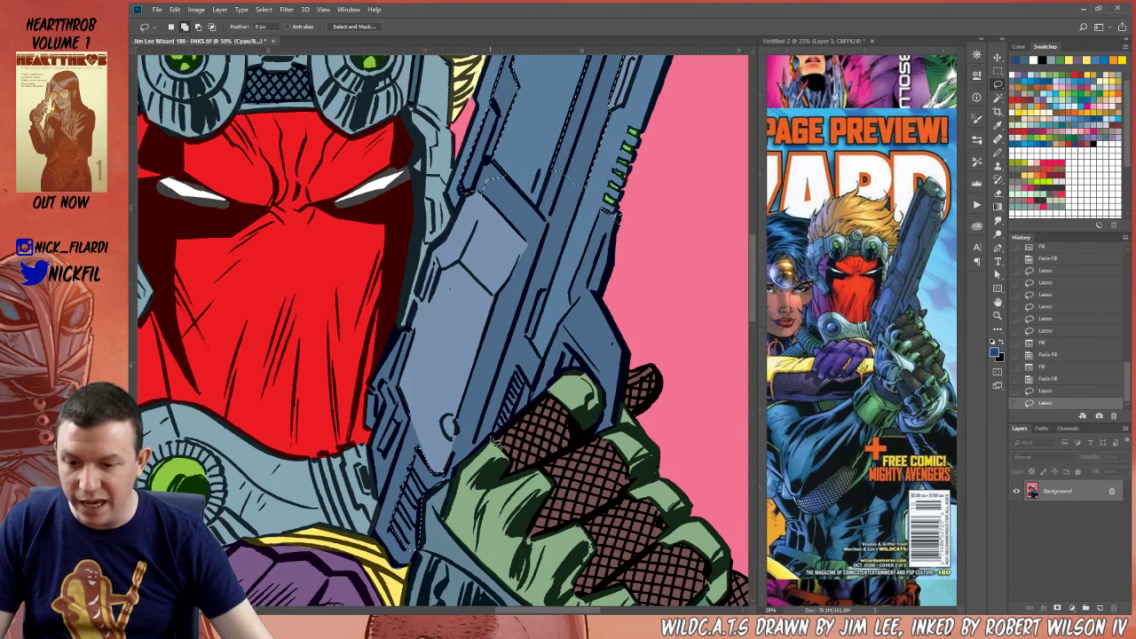
pyautogui.moveTo(519, 367); pyautogui.dragTo(501, 439)
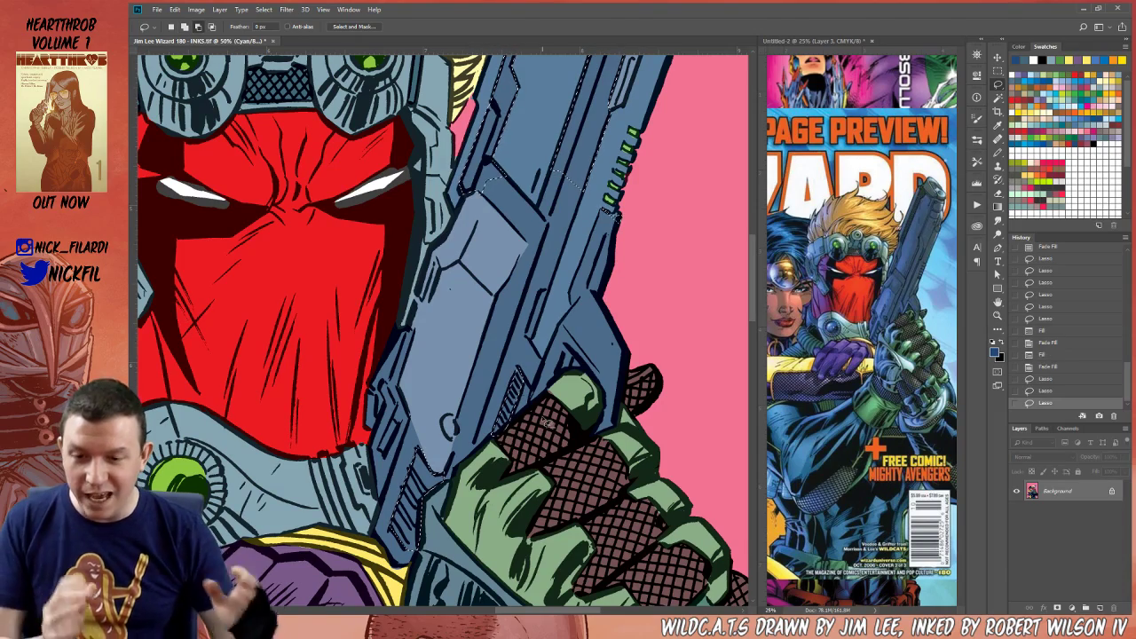
pyautogui.scroll(-2, 540, 293)
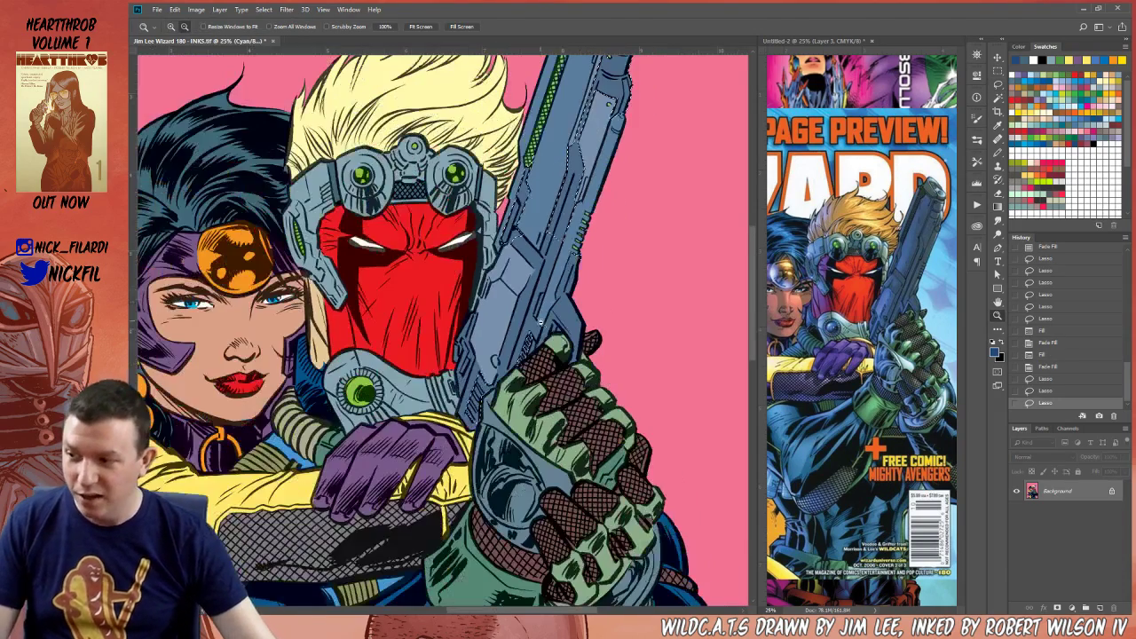
pyautogui.moveTo(439, 252)
pyautogui.mouseDown()
pyautogui.moveTo(397, 400)
pyautogui.moveTo(666, 278)
pyautogui.moveTo(441, 165)
pyautogui.mouseUp()
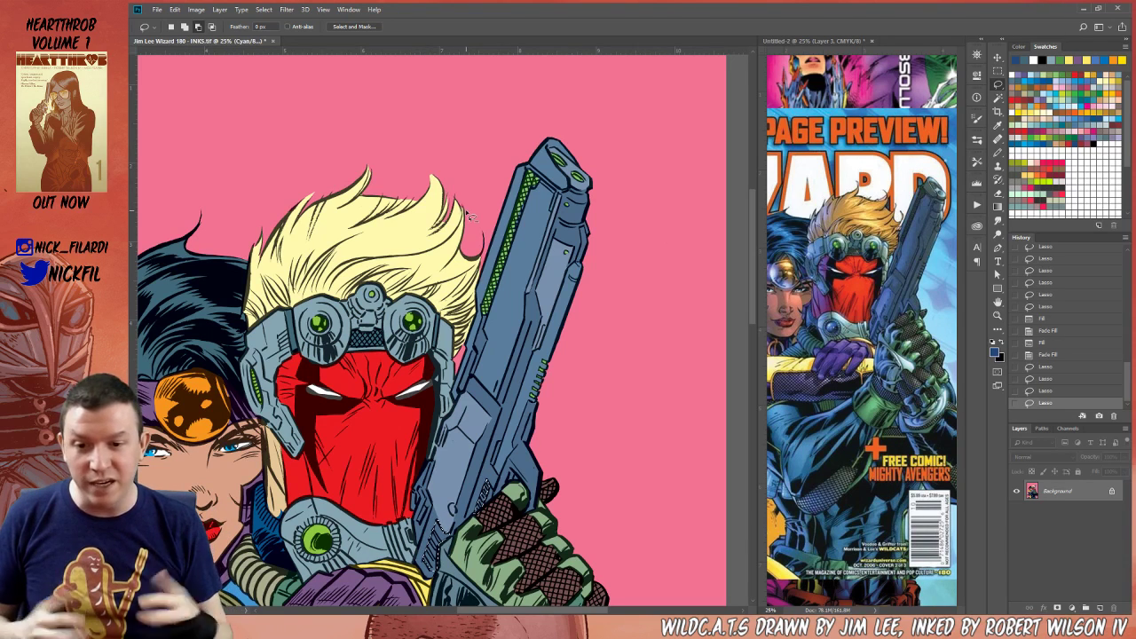
# Fill the selected gun vents with the bright green sampled from the goggle lens and deselect
pyautogui.press('b')
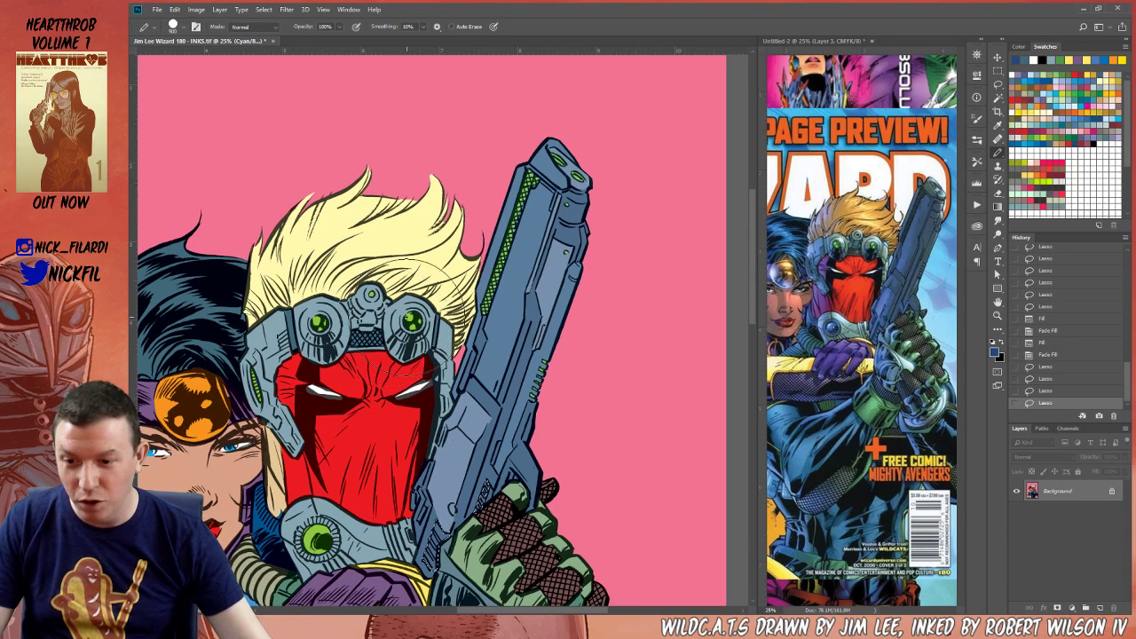
pyautogui.keyDown('alt'); pyautogui.click(415, 310); pyautogui.keyUp('alt')
pyautogui.hotkey('alt', 'BackSpace')
pyautogui.hotkey('ctrl', 'd')
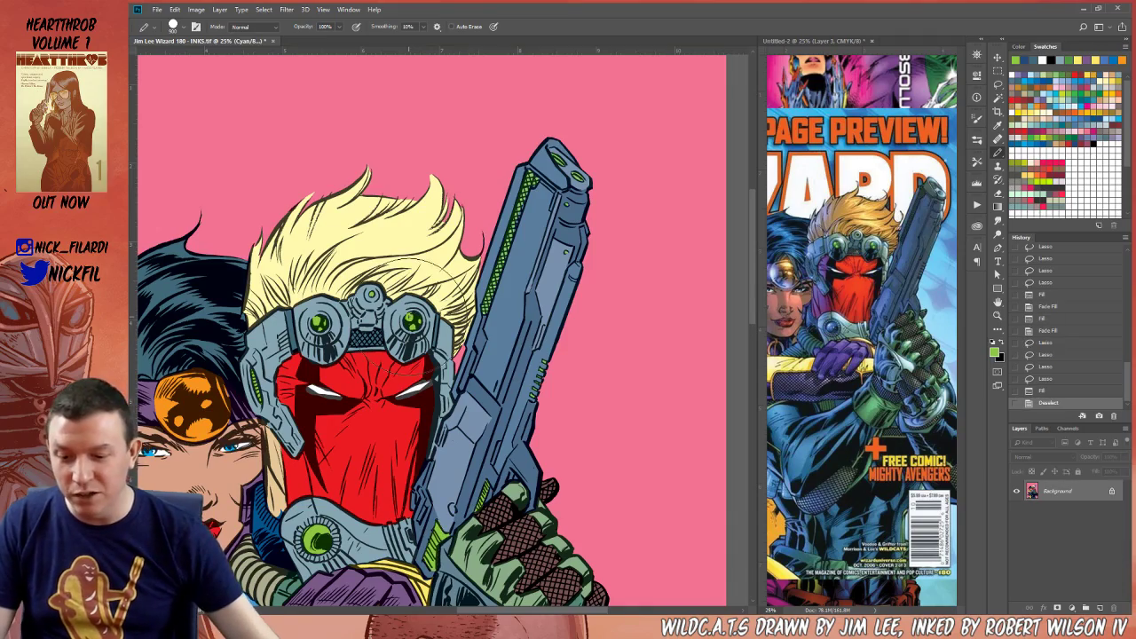
# Touch up the gun panel's edge above the green vent with a smaller Pencil in the sampled light blue-grey
pyautogui.press('z')
pyautogui.keyDown('alt'); pyautogui.click(458, 464); pyautogui.keyUp('alt')
pyautogui.click(568, 369)
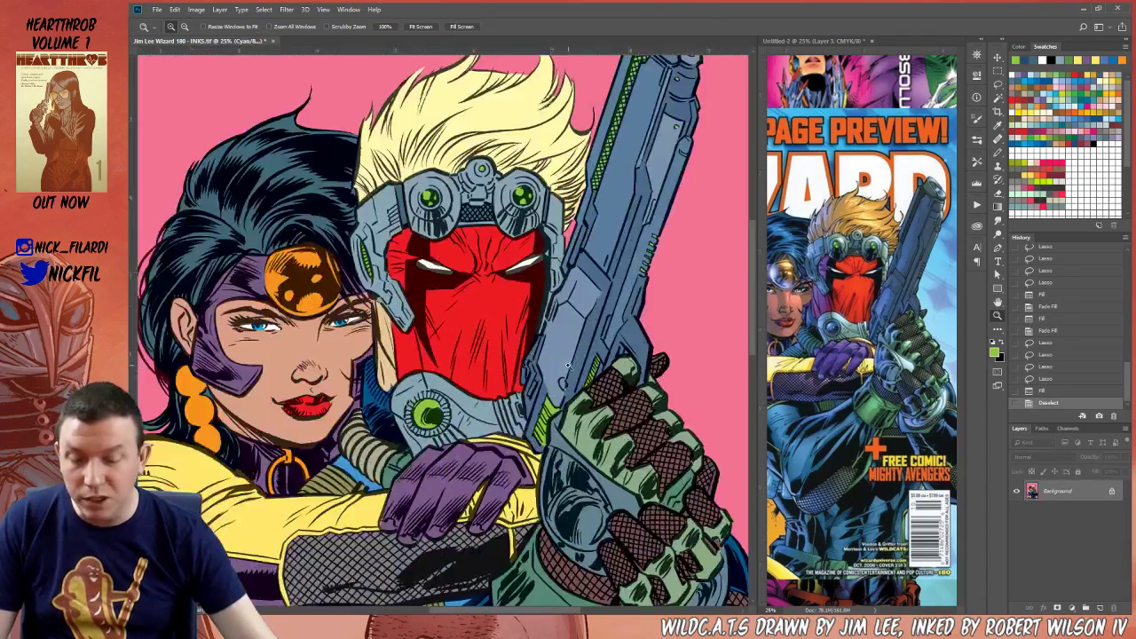
pyautogui.click(568, 368)
pyautogui.press('b')
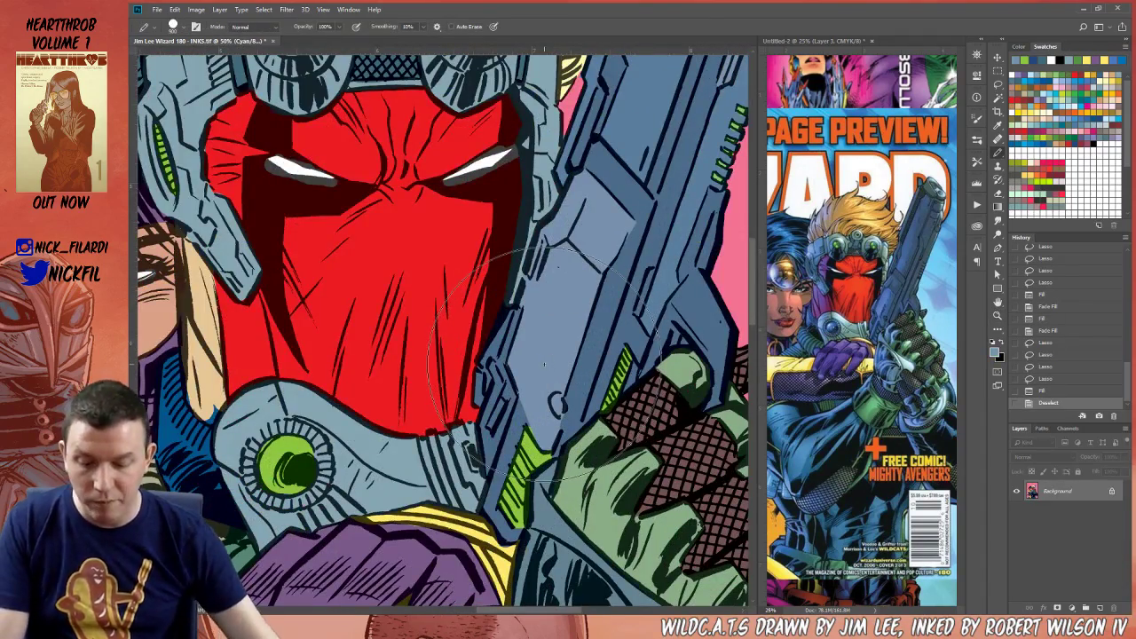
pyautogui.press('[')
pyautogui.press('[')
pyautogui.press('[')
pyautogui.press('[')
pyautogui.press('[')
pyautogui.press('[')
pyautogui.press('[')
pyautogui.press('[')
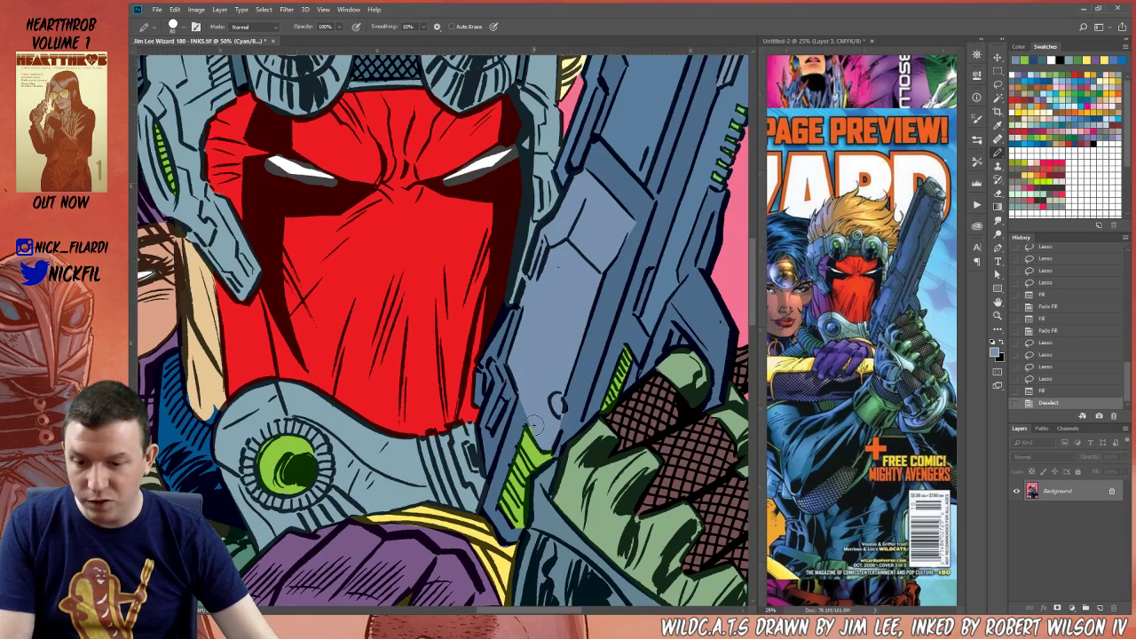
pyautogui.click(542, 410)
pyautogui.moveTo(531, 420)
pyautogui.mouseDown()
pyautogui.moveTo(556, 348)
pyautogui.moveTo(510, 438)
pyautogui.moveTo(548, 480)
pyautogui.moveTo(558, 461)
pyautogui.moveTo(547, 394)
pyautogui.moveTo(555, 321)
pyautogui.mouseUp()
# Select the gun's lower edge around the green vent with the Lasso and Magic Wand, and fill it with the light blue-grey
pyautogui.press('l')
pyautogui.press('w')
pyautogui.click(560, 389)
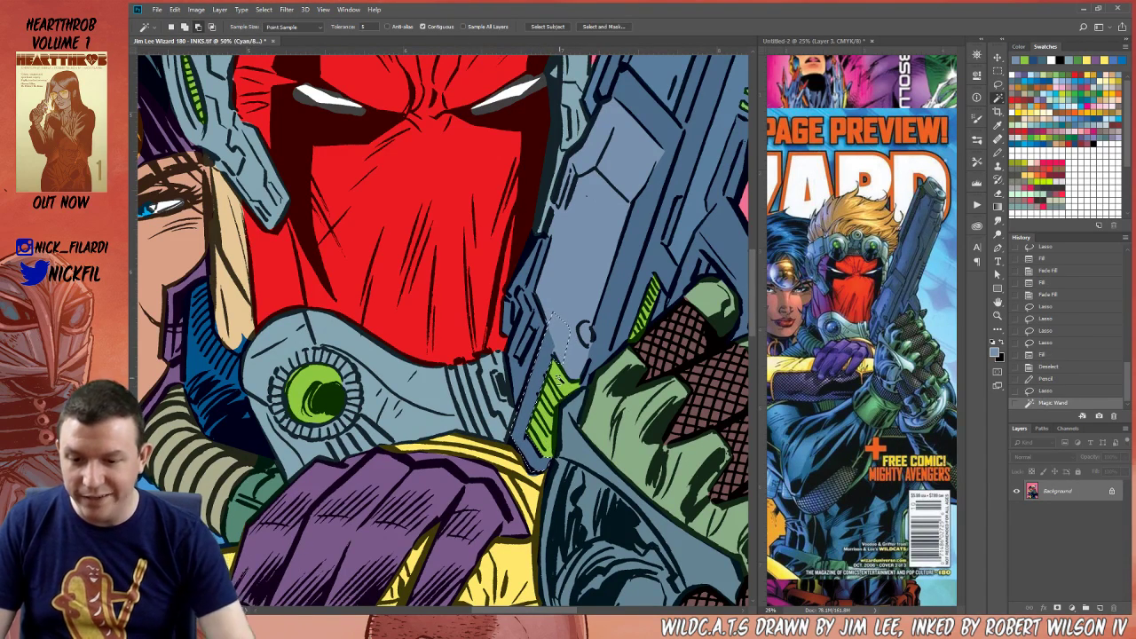
pyautogui.hotkey('alt', 'BackSpace')
pyautogui.hotkey('ctrl', 'd')
# Touch up the yellow cuff beside the gun and the purple glove's upper edge with the Pencil in their sampled colours
pyautogui.press('b')
pyautogui.keyDown('alt'); pyautogui.click(505, 459); pyautogui.keyUp('alt')
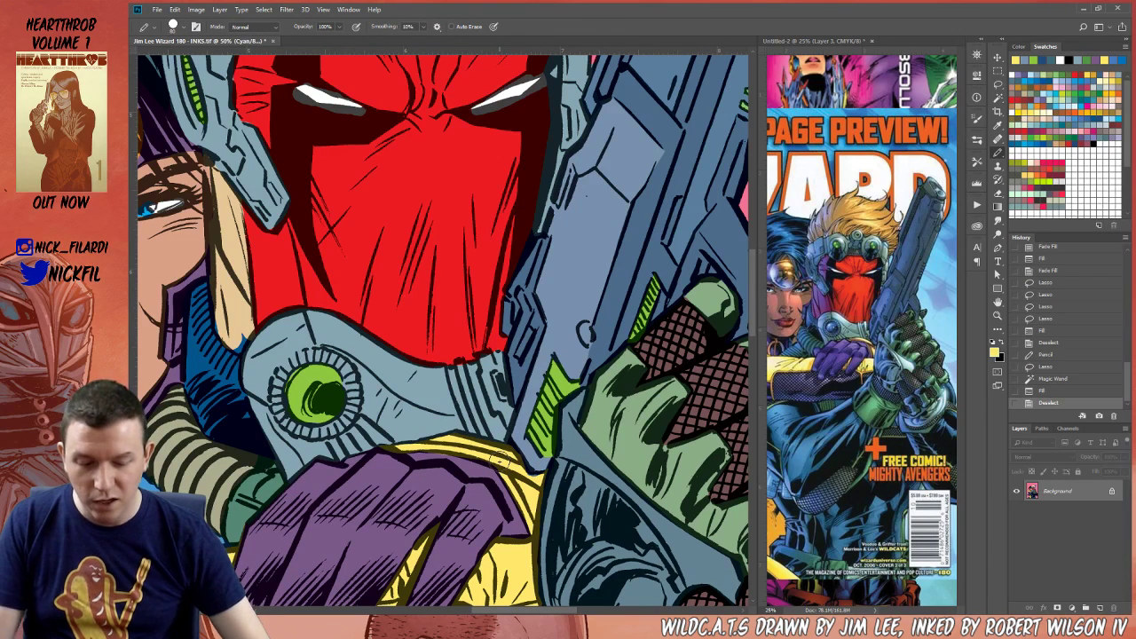
pyautogui.moveTo(534, 471)
pyautogui.mouseDown()
pyautogui.moveTo(524, 477)
pyautogui.moveTo(541, 480)
pyautogui.mouseUp()
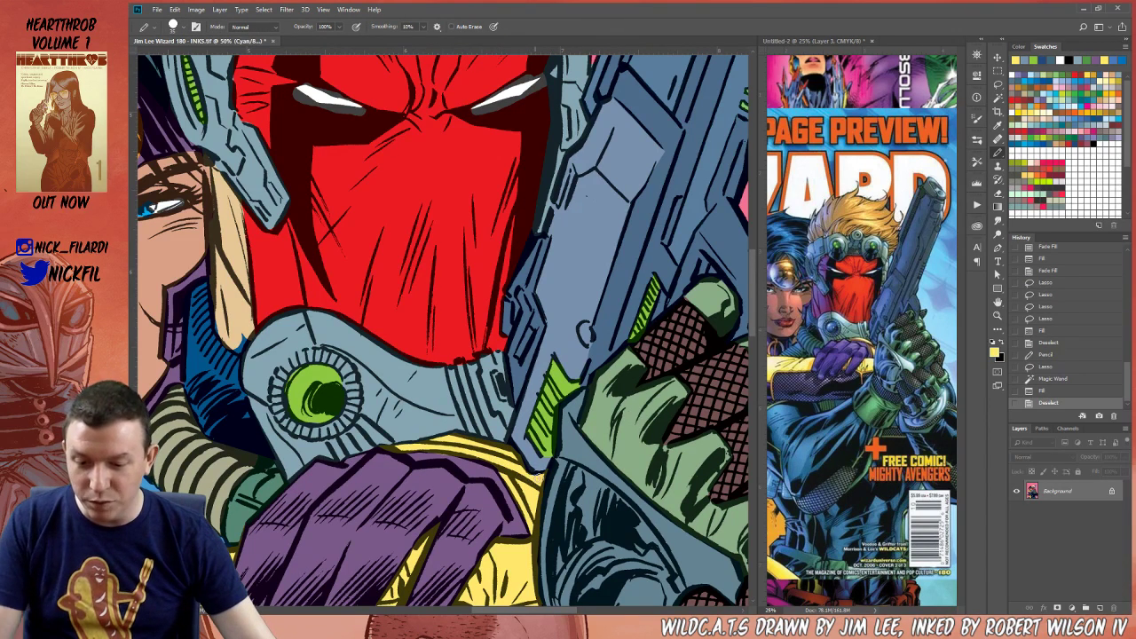
pyautogui.keyDown('alt'); pyautogui.click(449, 459); pyautogui.keyUp('alt')
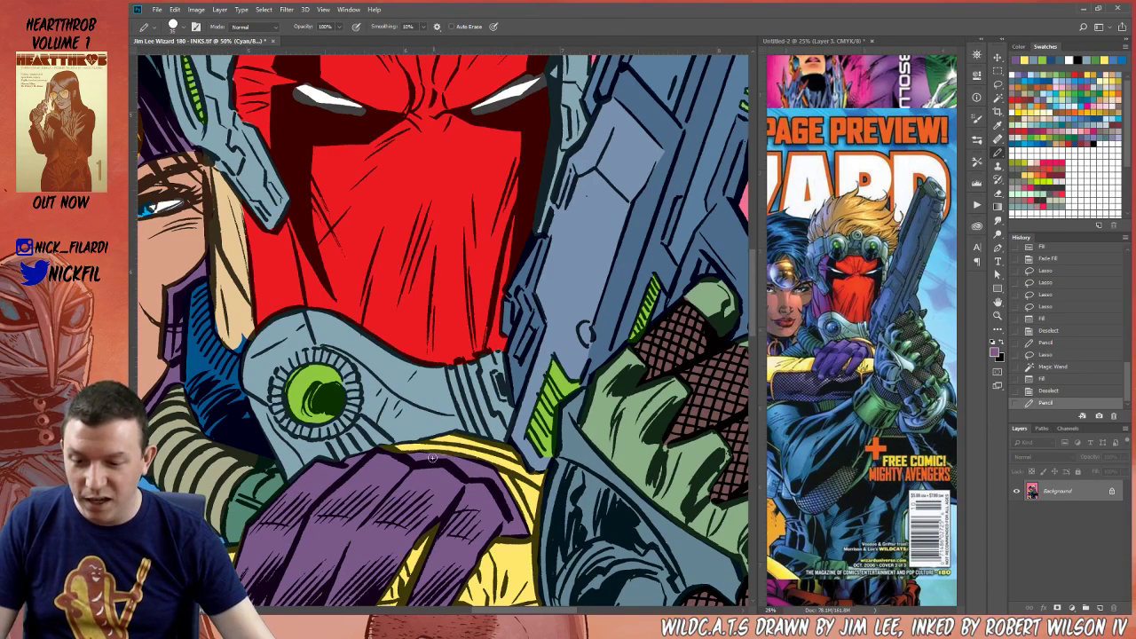
pyautogui.moveTo(435, 455); pyautogui.dragTo(451, 460)
# Examine the flat colours of both figures across the whole page against the cover reference
pyautogui.press('z')
pyautogui.keyDown('alt'); pyautogui.click(456, 440); pyautogui.keyUp('alt')
pyautogui.keyDown('alt'); pyautogui.click(456, 440); pyautogui.keyUp('alt')
pyautogui.keyDown('alt'); pyautogui.click(507, 446); pyautogui.keyUp('alt')
pyautogui.keyDown('alt'); pyautogui.click(508, 446); pyautogui.keyUp('alt')
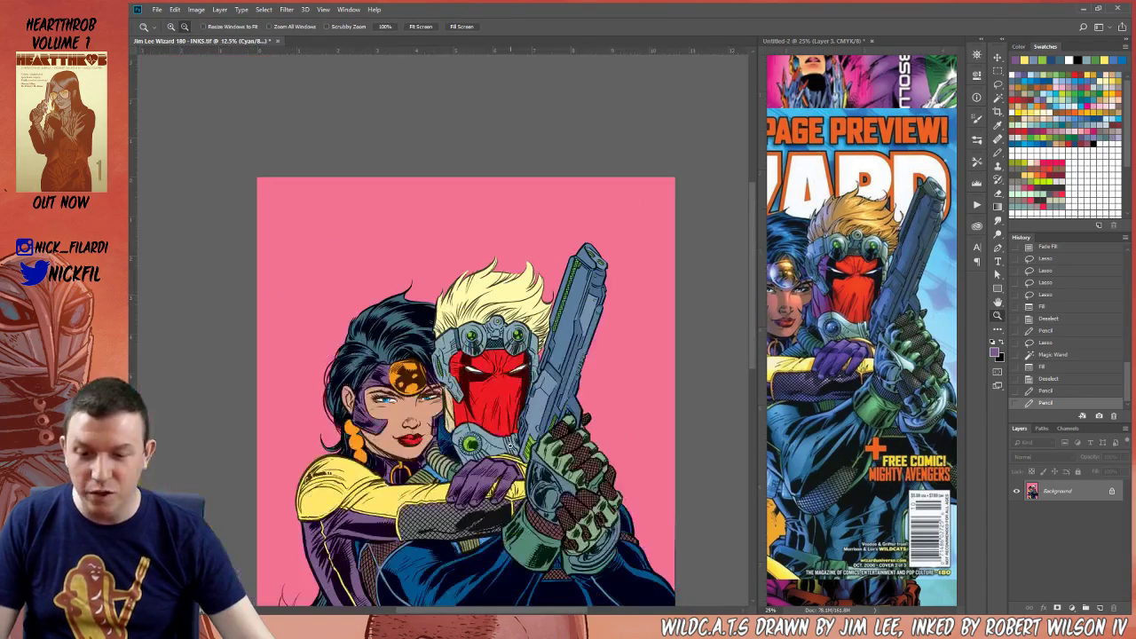
pyautogui.moveTo(533, 450); pyautogui.dragTo(557, 336)
pyautogui.scroll(-1, 536, 399)
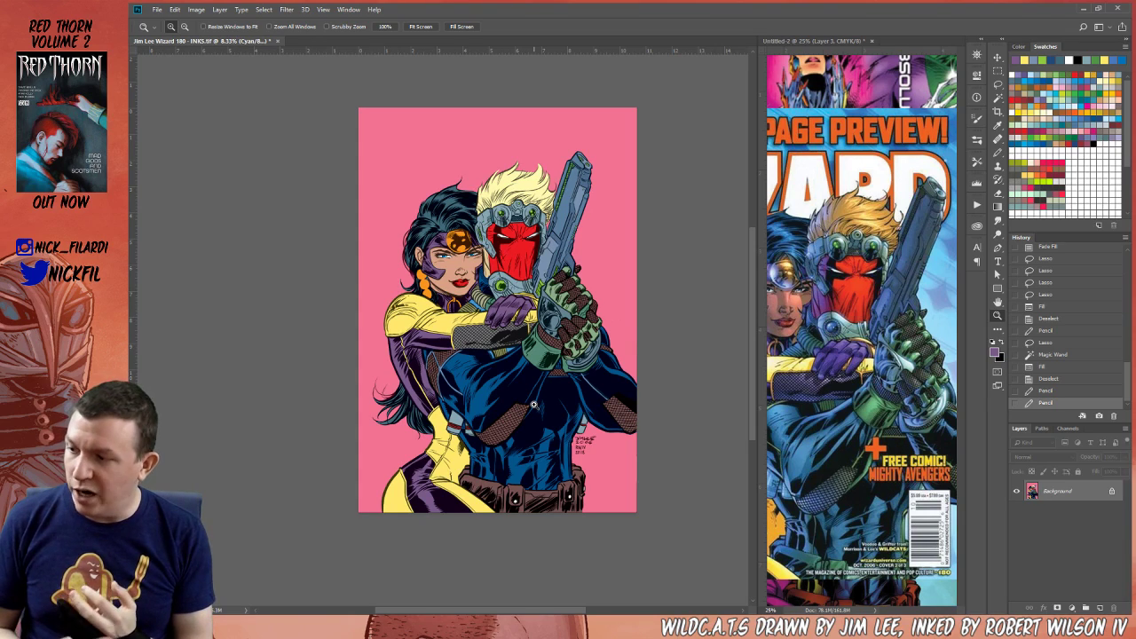
pyautogui.click(464, 296)
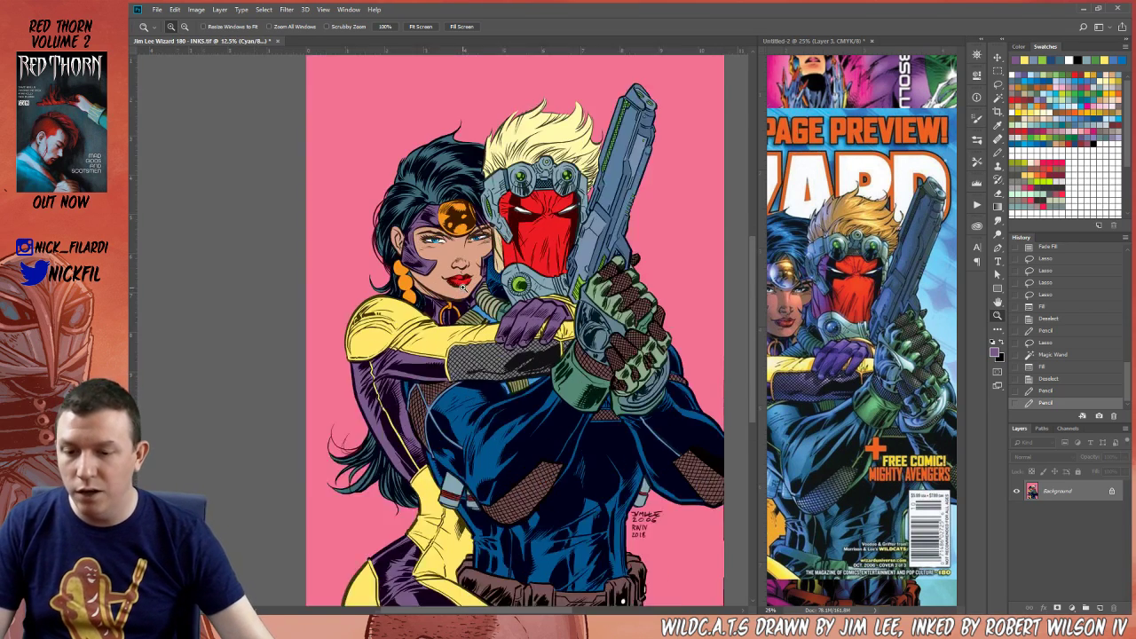
pyautogui.click(468, 307)
pyautogui.moveTo(579, 437); pyautogui.dragTo(480, 453)
pyautogui.keyDown('alt'); pyautogui.click(471, 357); pyautogui.keyUp('alt')
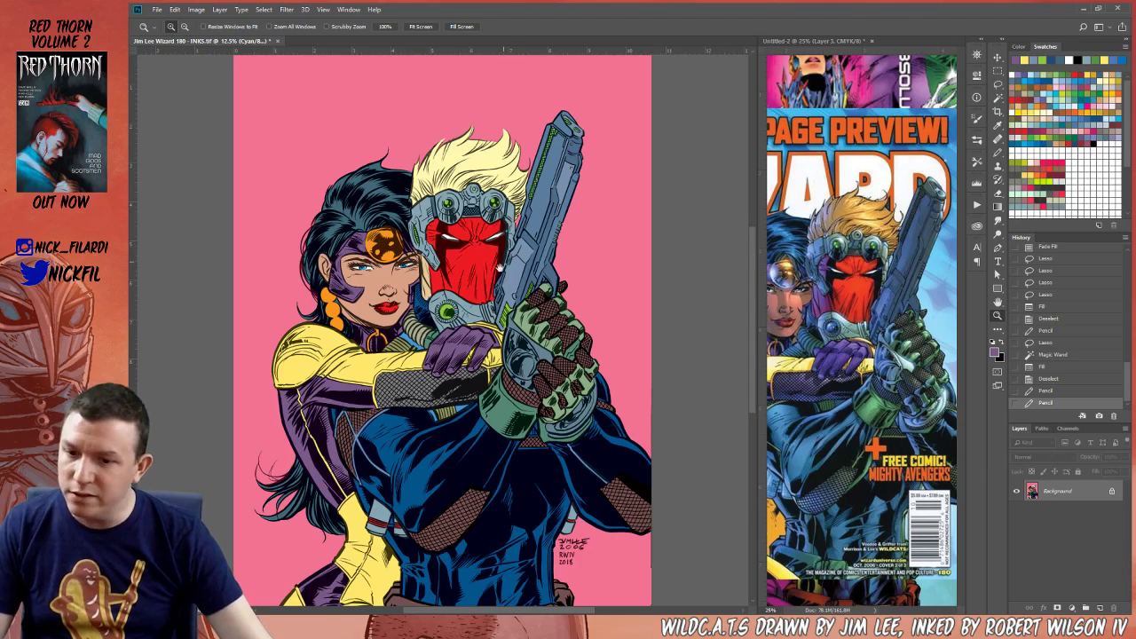
pyautogui.moveTo(522, 353); pyautogui.dragTo(538, 399)
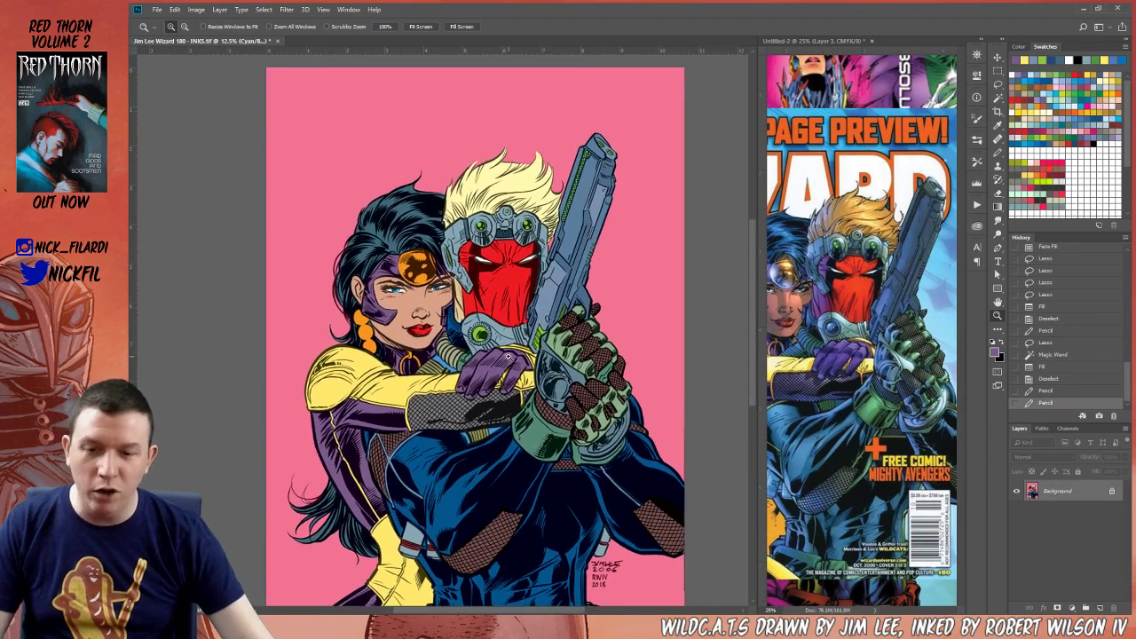
# Compare the whole coloured page with the cover reference, bringing both figures of the reference into view
pyautogui.keyDown('alt'); pyautogui.click(506, 355); pyautogui.keyUp('alt')
pyautogui.scroll(-5, 499, 348)
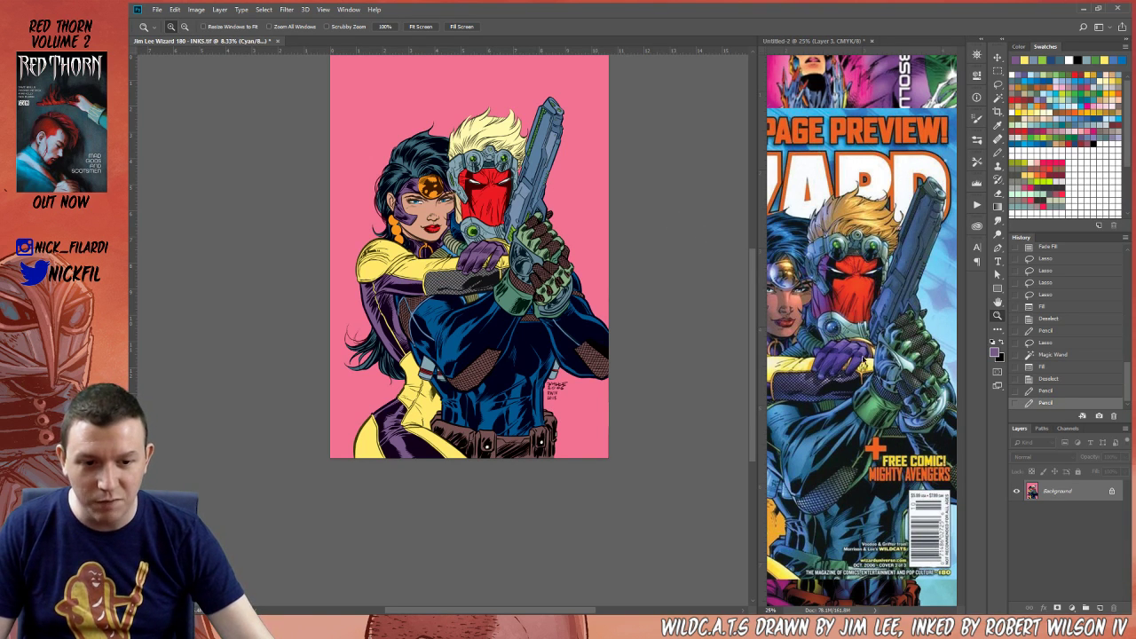
pyautogui.click(848, 424)
pyautogui.moveTo(857, 449); pyautogui.dragTo(903, 479)
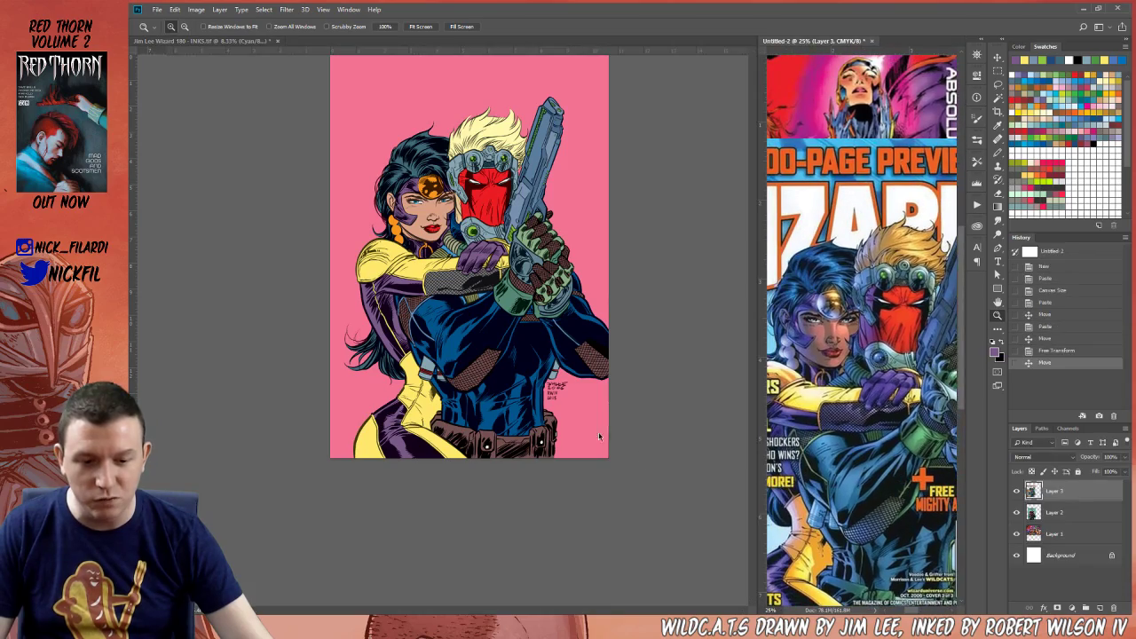
pyautogui.click(494, 251)
pyautogui.click(465, 170)
pyautogui.click(465, 170)
pyautogui.click(465, 171)
pyautogui.press('w')
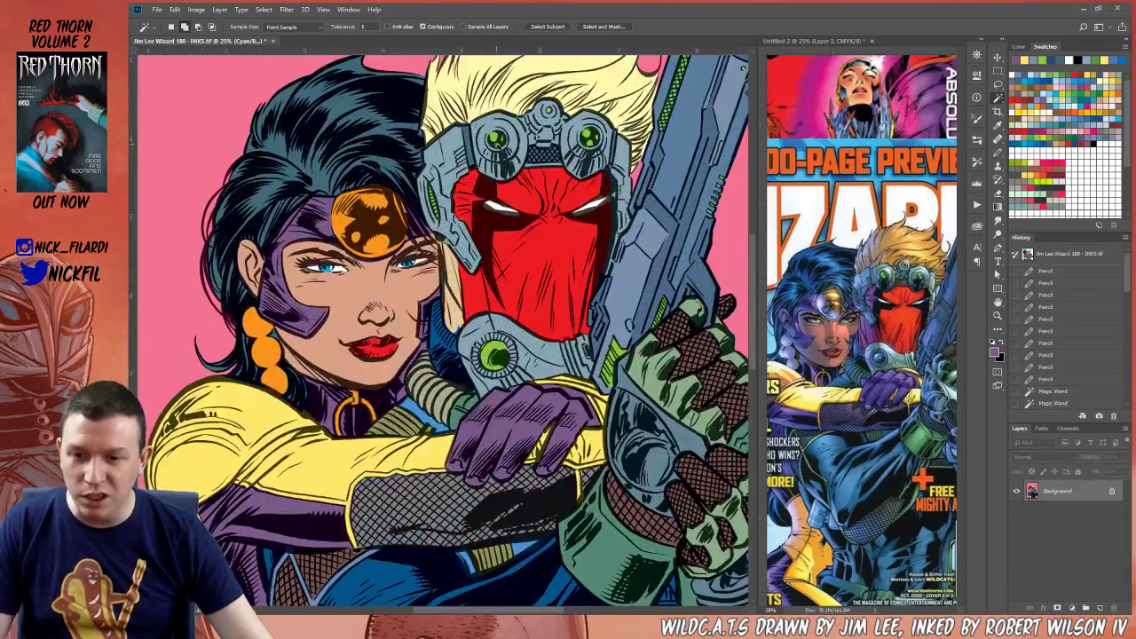
pyautogui.click(533, 201)
pyautogui.moveTo(619, 260); pyautogui.dragTo(566, 347)
pyautogui.hotkey('ctrl', 'd')
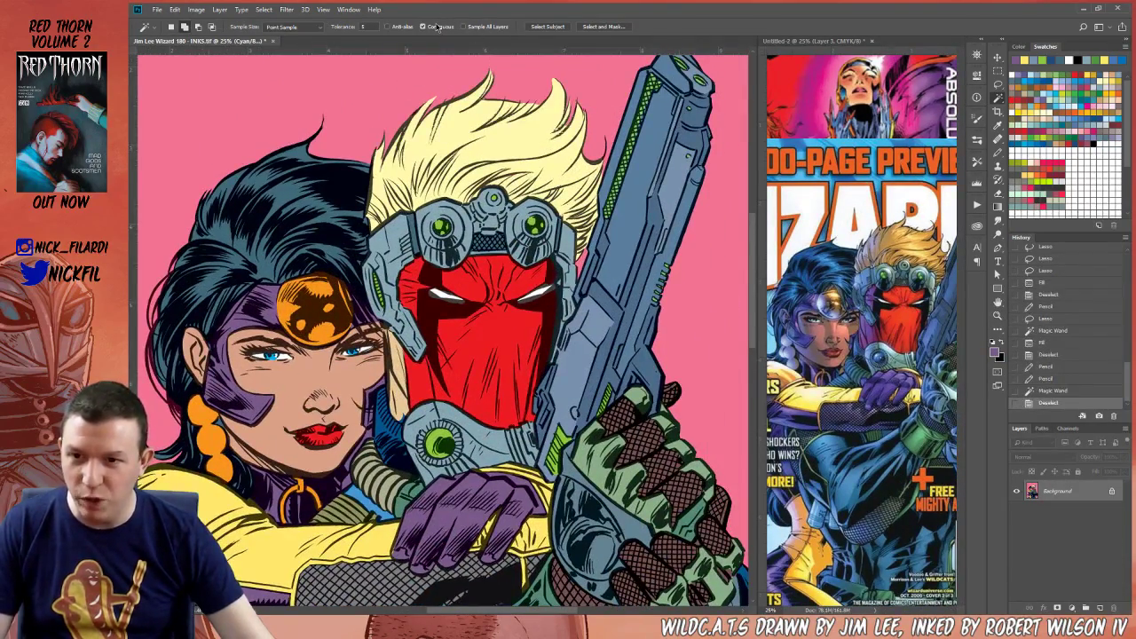
# Select the matching green of the goggle lenses, collar light and lower gun vent with a non-contiguous Magic Wand, and fill it with bright cyan
pyautogui.click(531, 223)
pyautogui.press('z')
pyautogui.keyDown('alt'); pyautogui.click(559, 255); pyautogui.keyUp('alt')
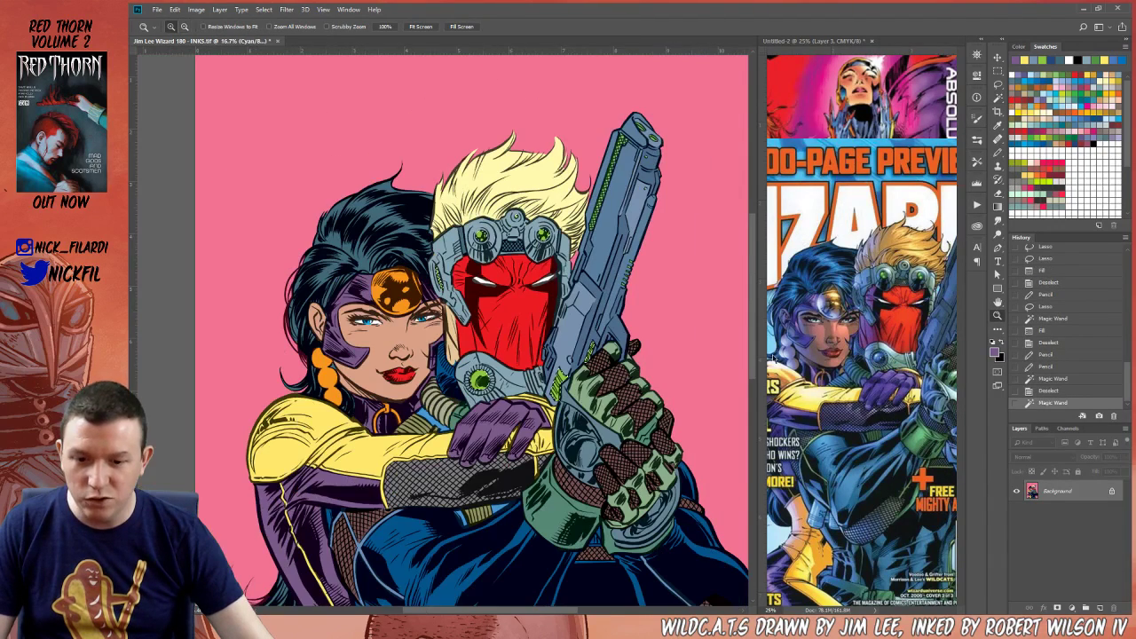
pyautogui.click(1100, 129)
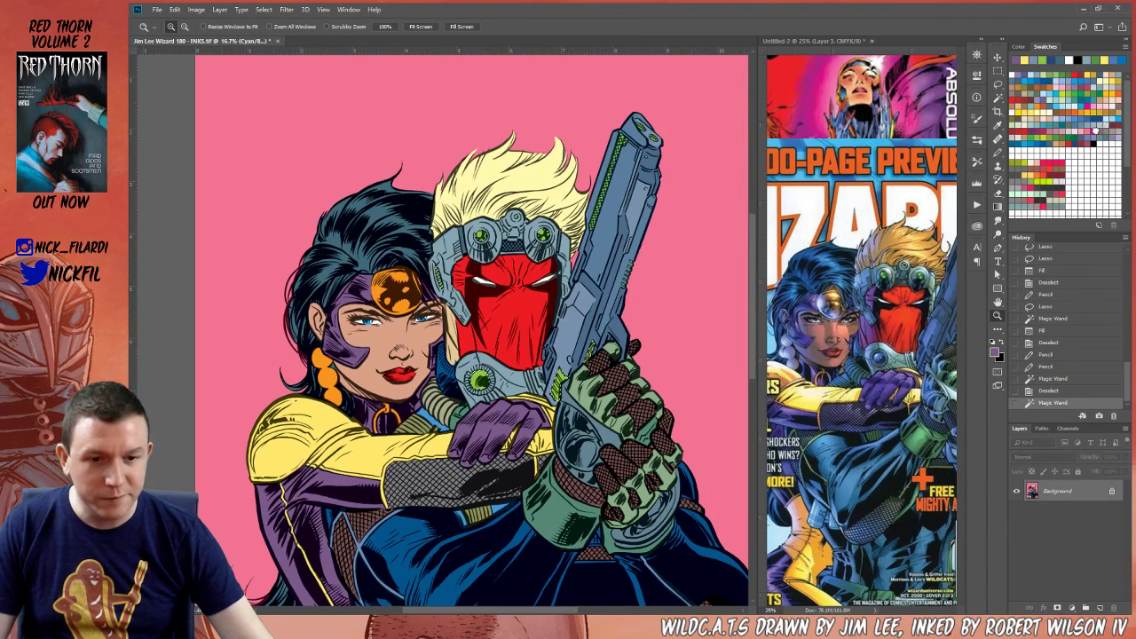
pyautogui.click(1119, 117)
pyautogui.hotkey('alt', 'BackSpace')
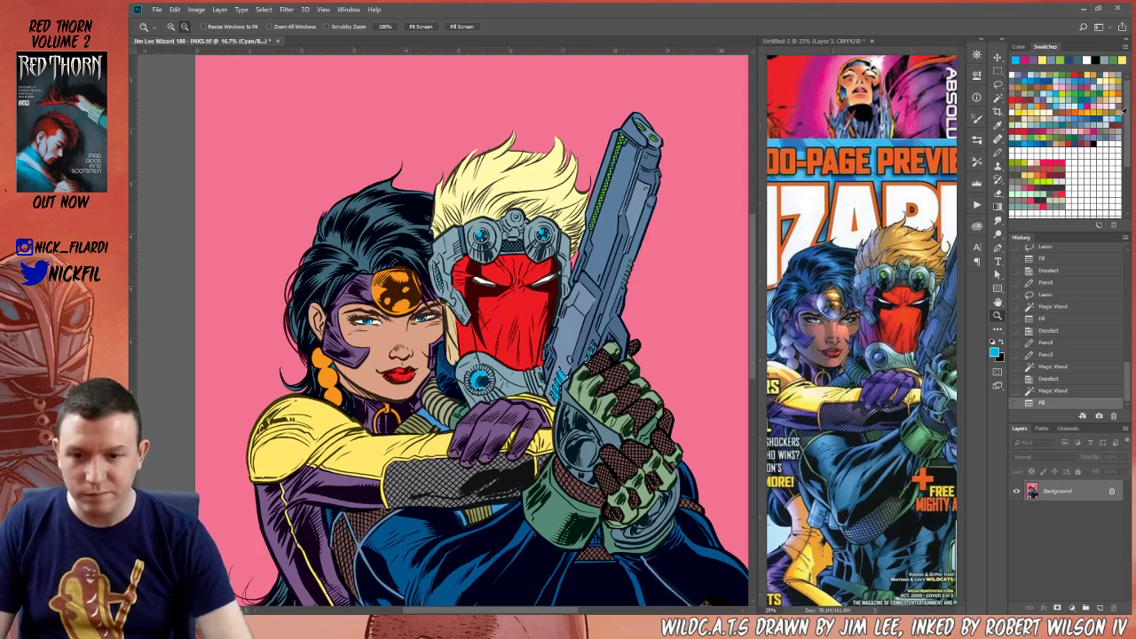
pyautogui.hotkey('ctrl', 'd')
# Examine the cyan lens and vent accents against both figures' colours across the whole page
pyautogui.keyDown('alt'); pyautogui.click(534, 226); pyautogui.keyUp('alt')
pyautogui.keyDown('alt'); pyautogui.click(534, 226); pyautogui.keyUp('alt')
pyautogui.moveTo(598, 456); pyautogui.dragTo(627, 426)
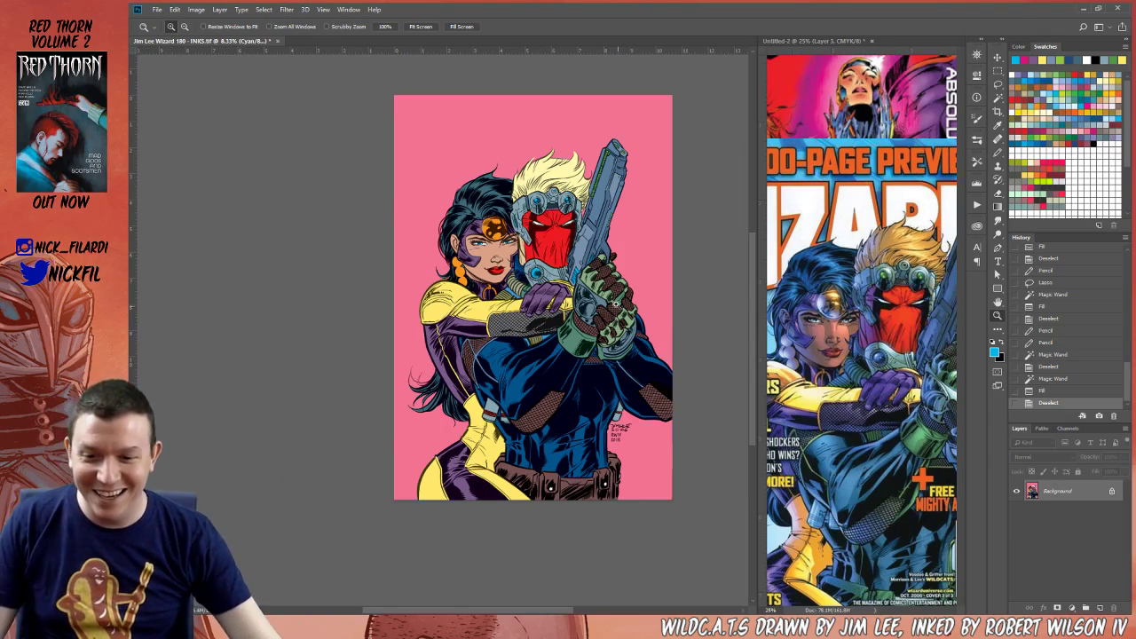
pyautogui.click(612, 304)
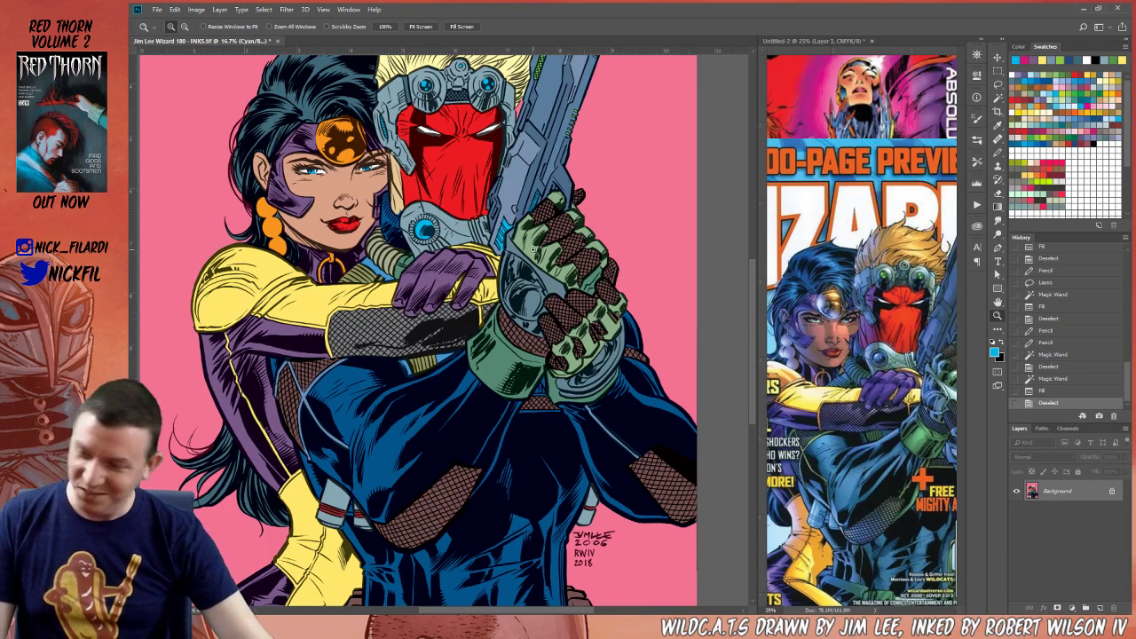
pyautogui.keyDown('alt'); pyautogui.click(510, 257); pyautogui.keyUp('alt')
pyautogui.moveTo(523, 266); pyautogui.dragTo(571, 245)
pyautogui.moveTo(544, 289); pyautogui.dragTo(526, 327)
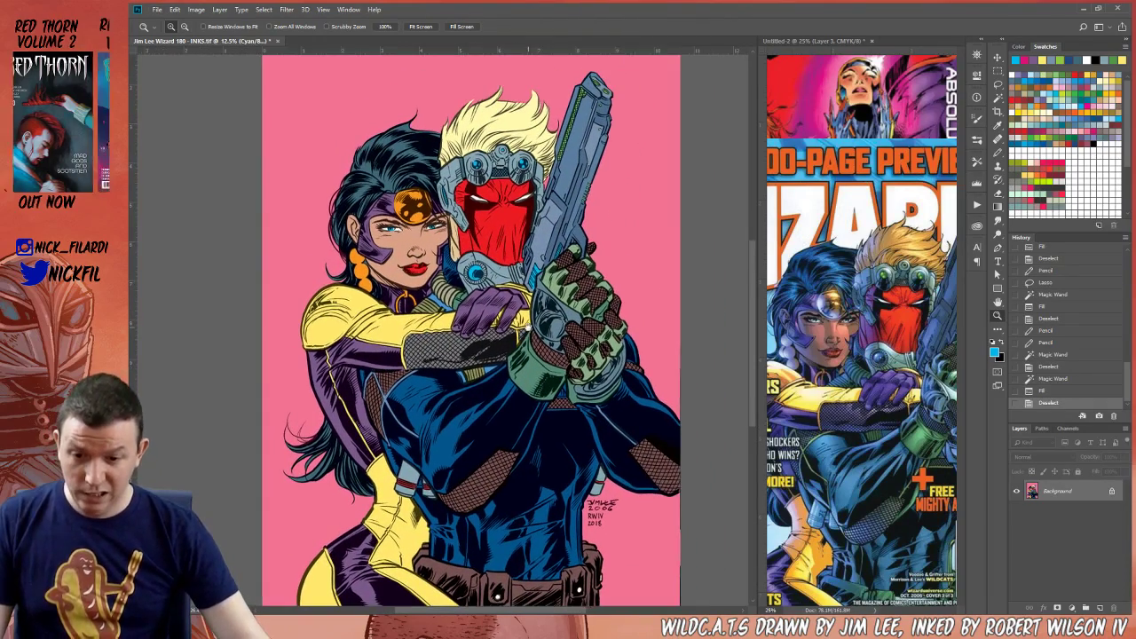